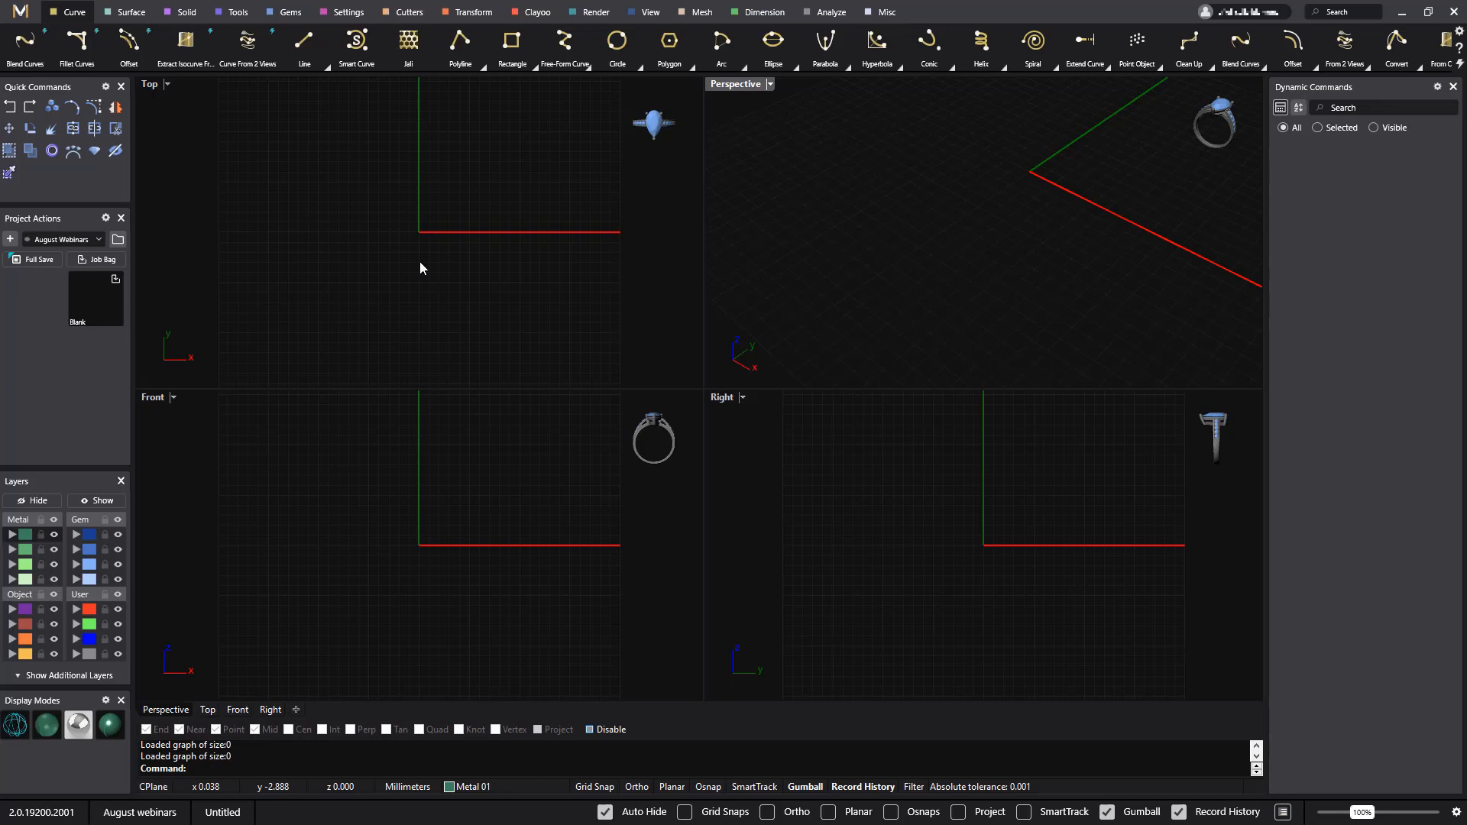
Step: Browse the Content Manager collections to the Fashion pendants and examine infinity pendant 01, closing the manager without importing
click(119, 241)
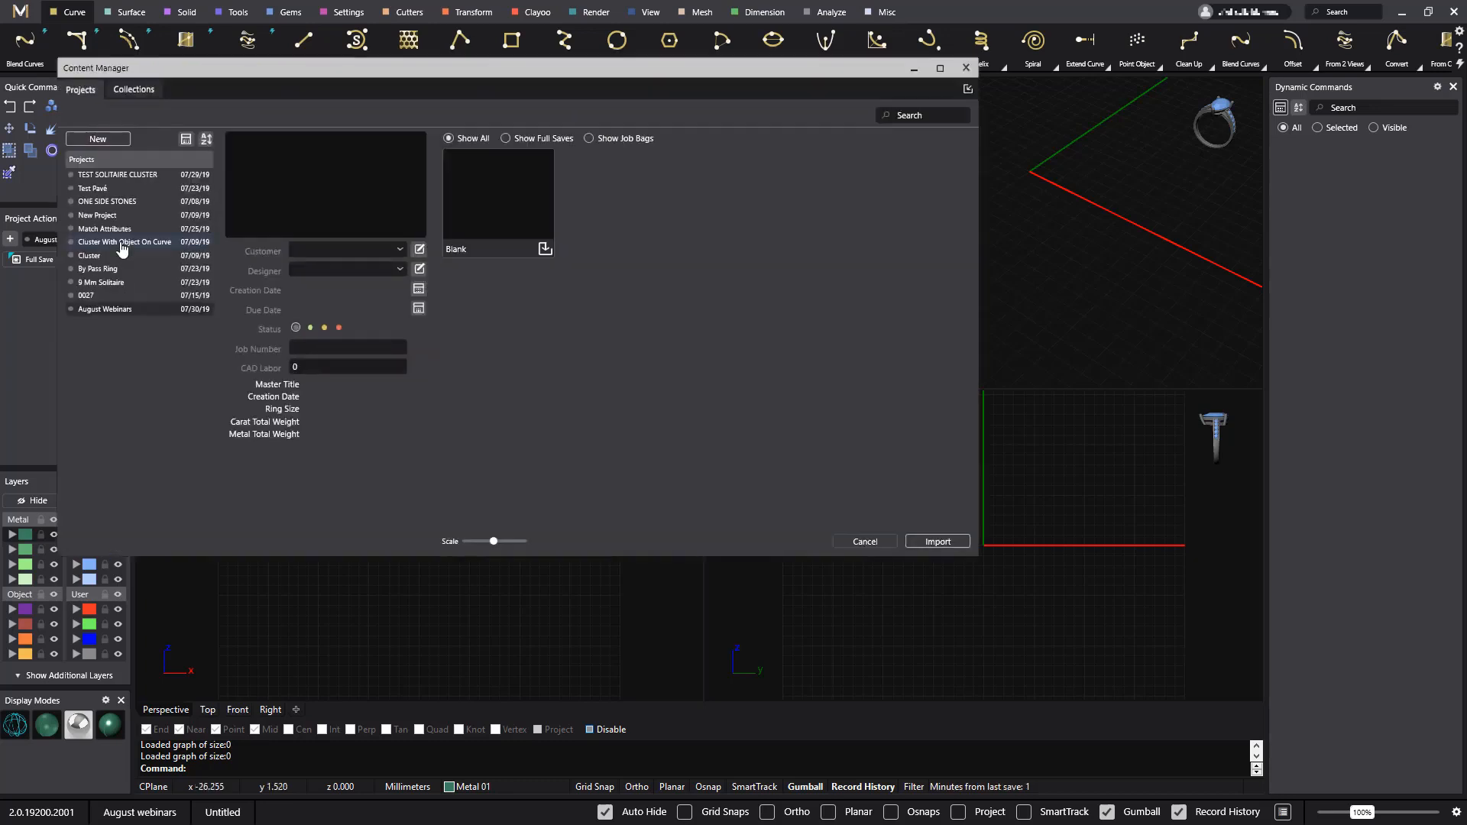
click(119, 92)
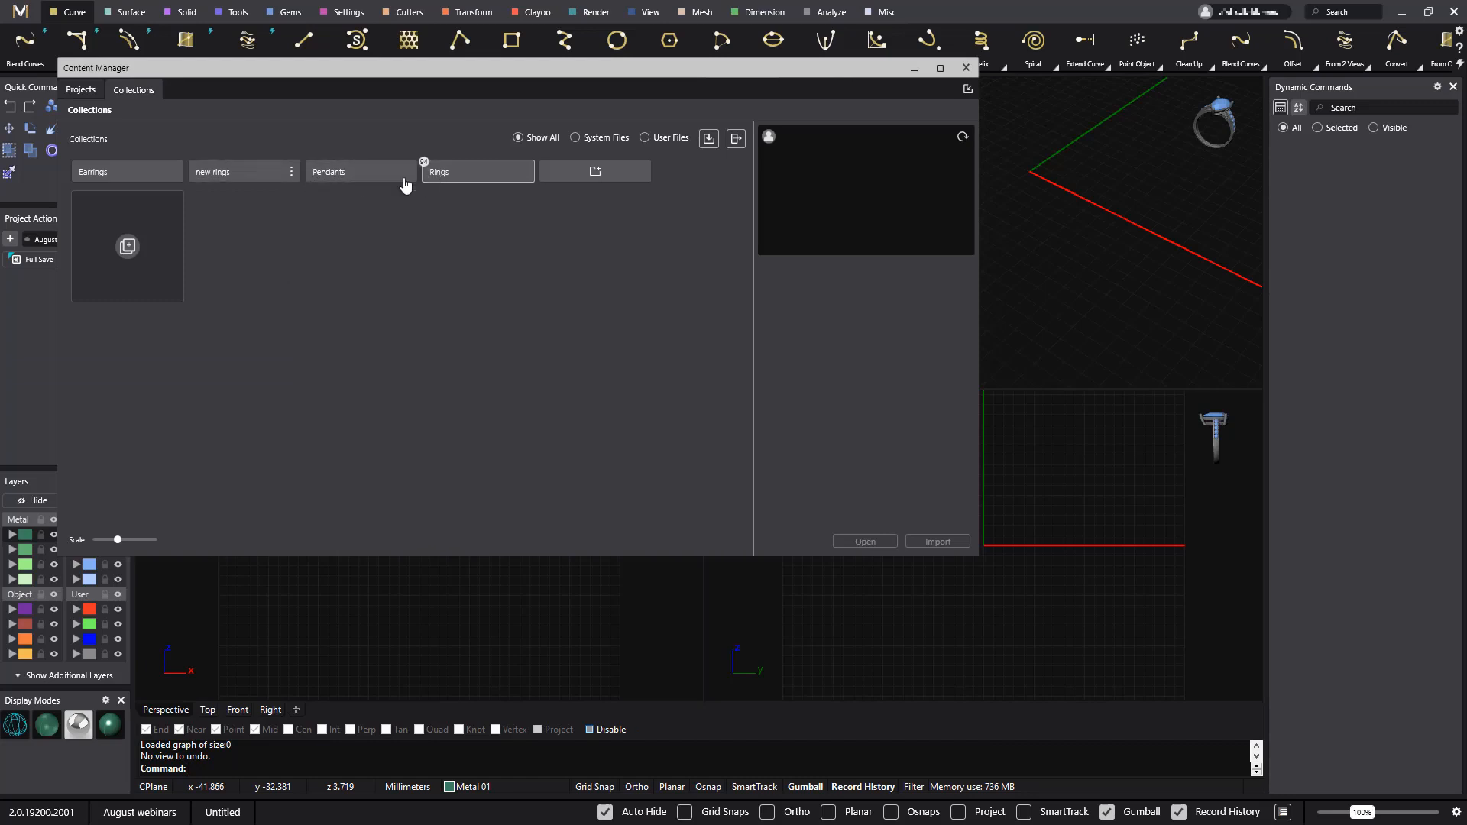
click(351, 180)
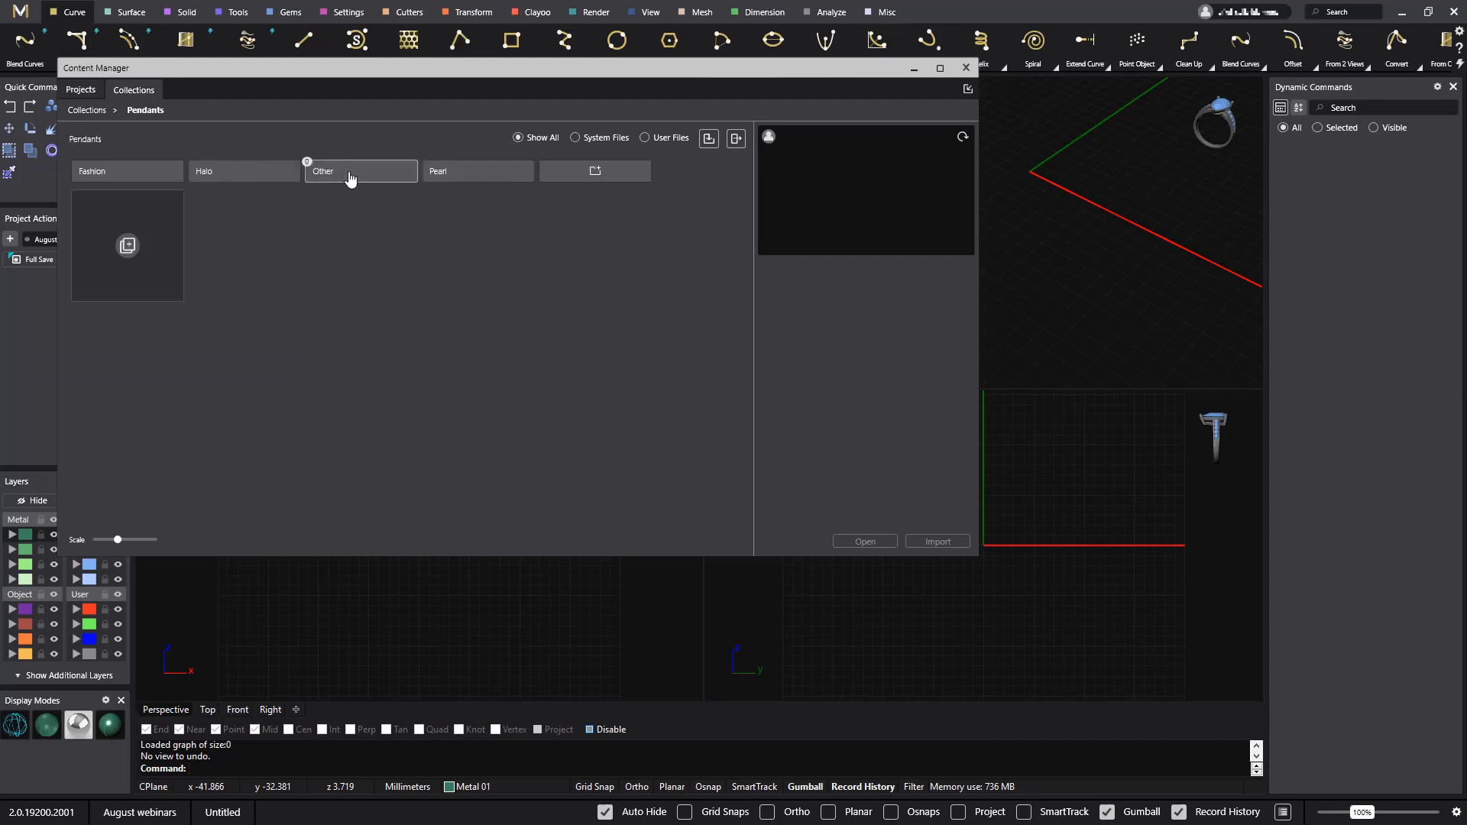
click(132, 172)
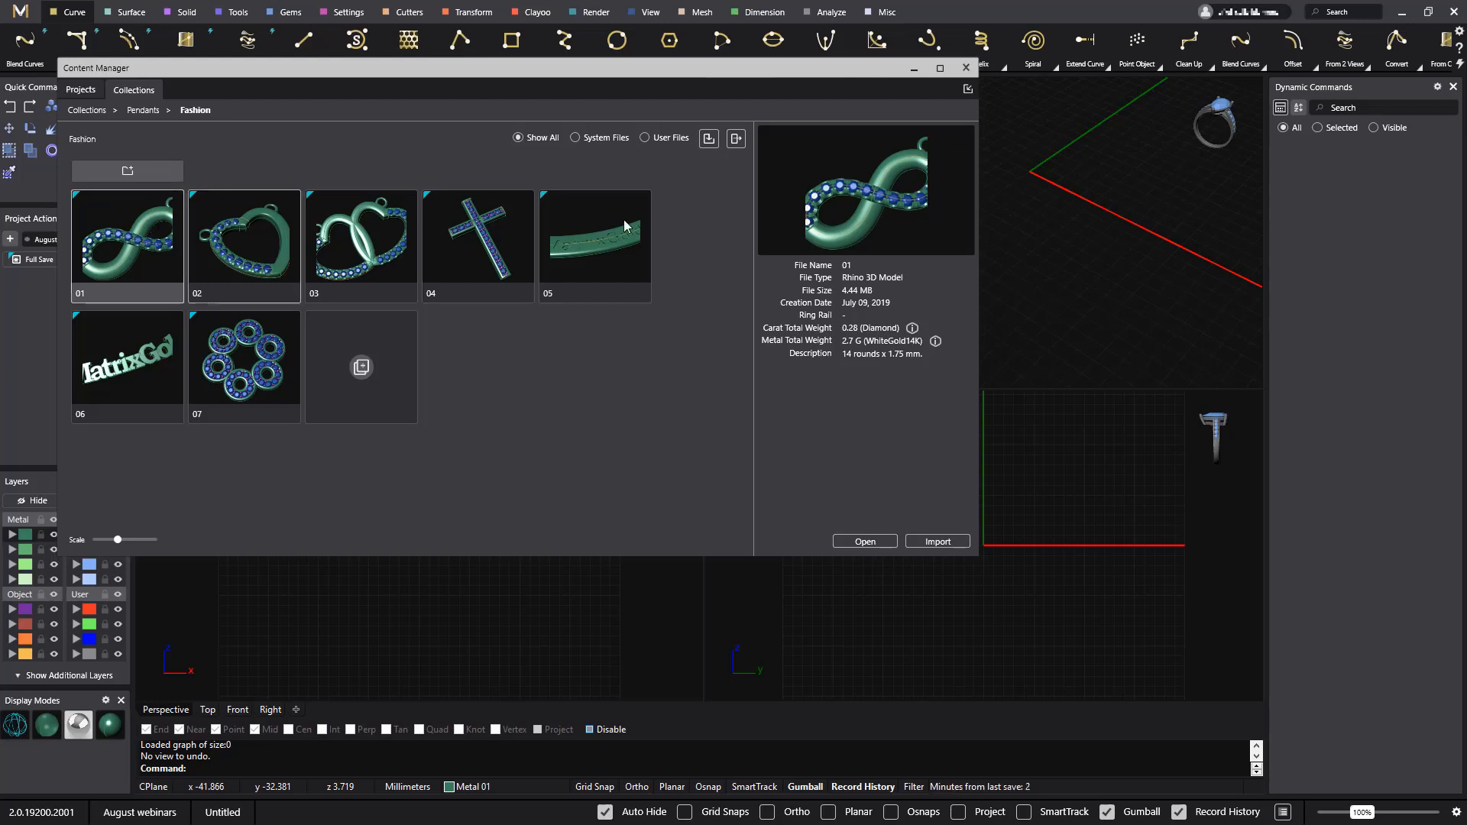
click(966, 68)
Step: In the Top view, draw a closed Smart Curve with Horizontal symmetry and 0.5 grid snap through (9, 5), (3, 2), (-3, -2) and (-9, -5)
mouse_move(835, 225)
right_down()
mouse_move(846, 250)
mouse_move(822, 203)
right_up()
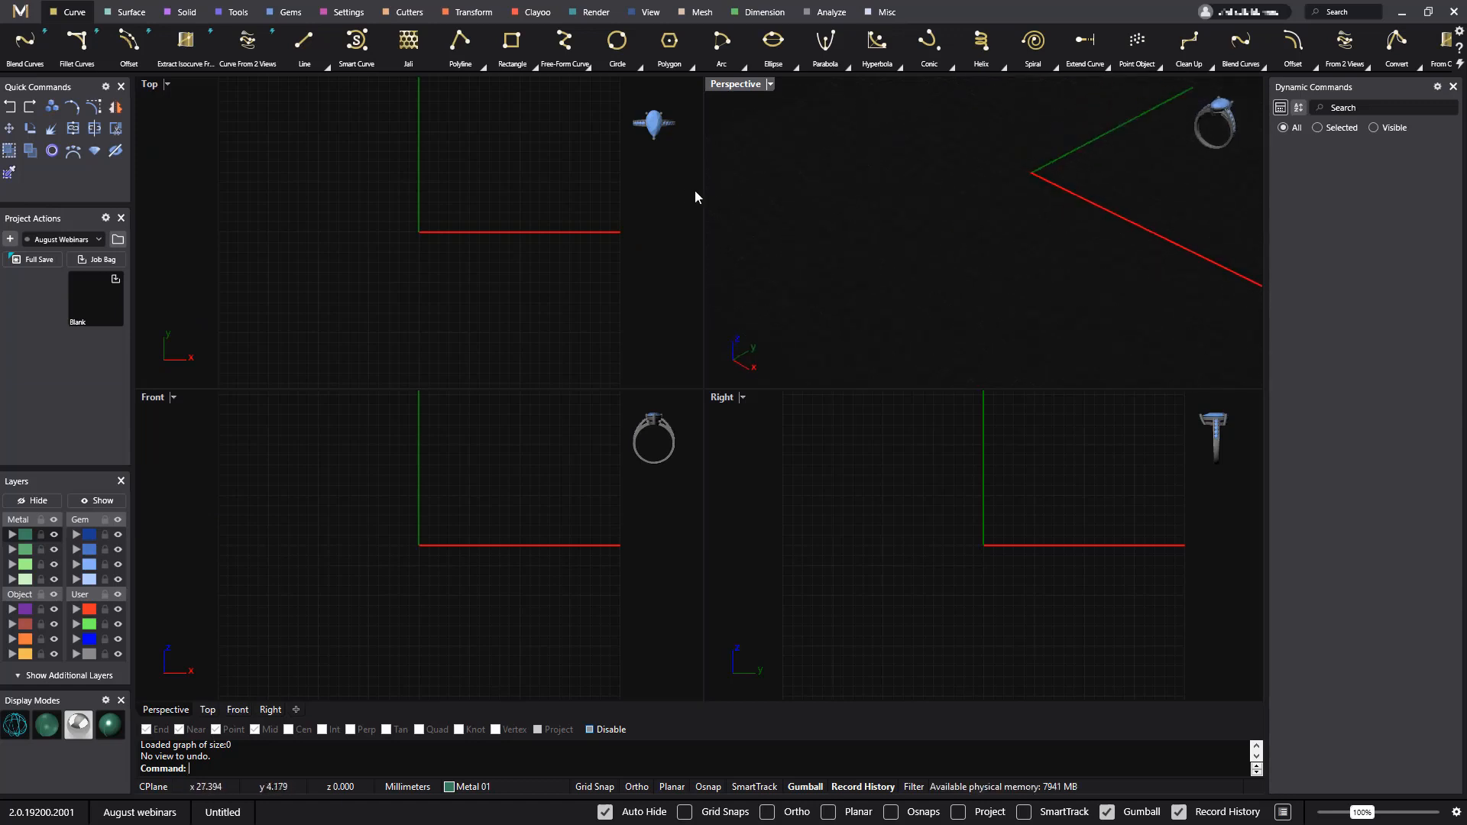
double_click(147, 84)
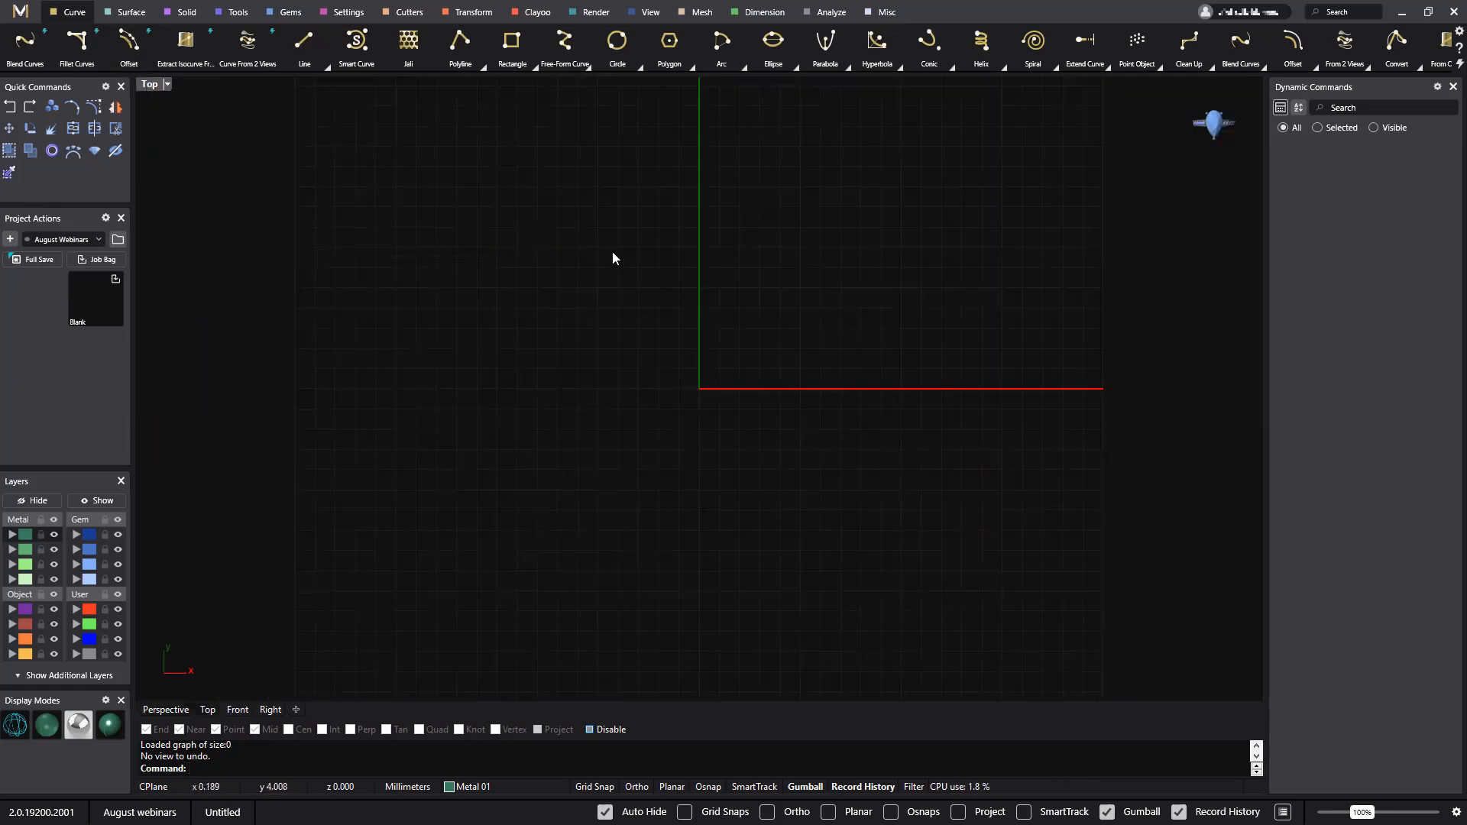
click(357, 54)
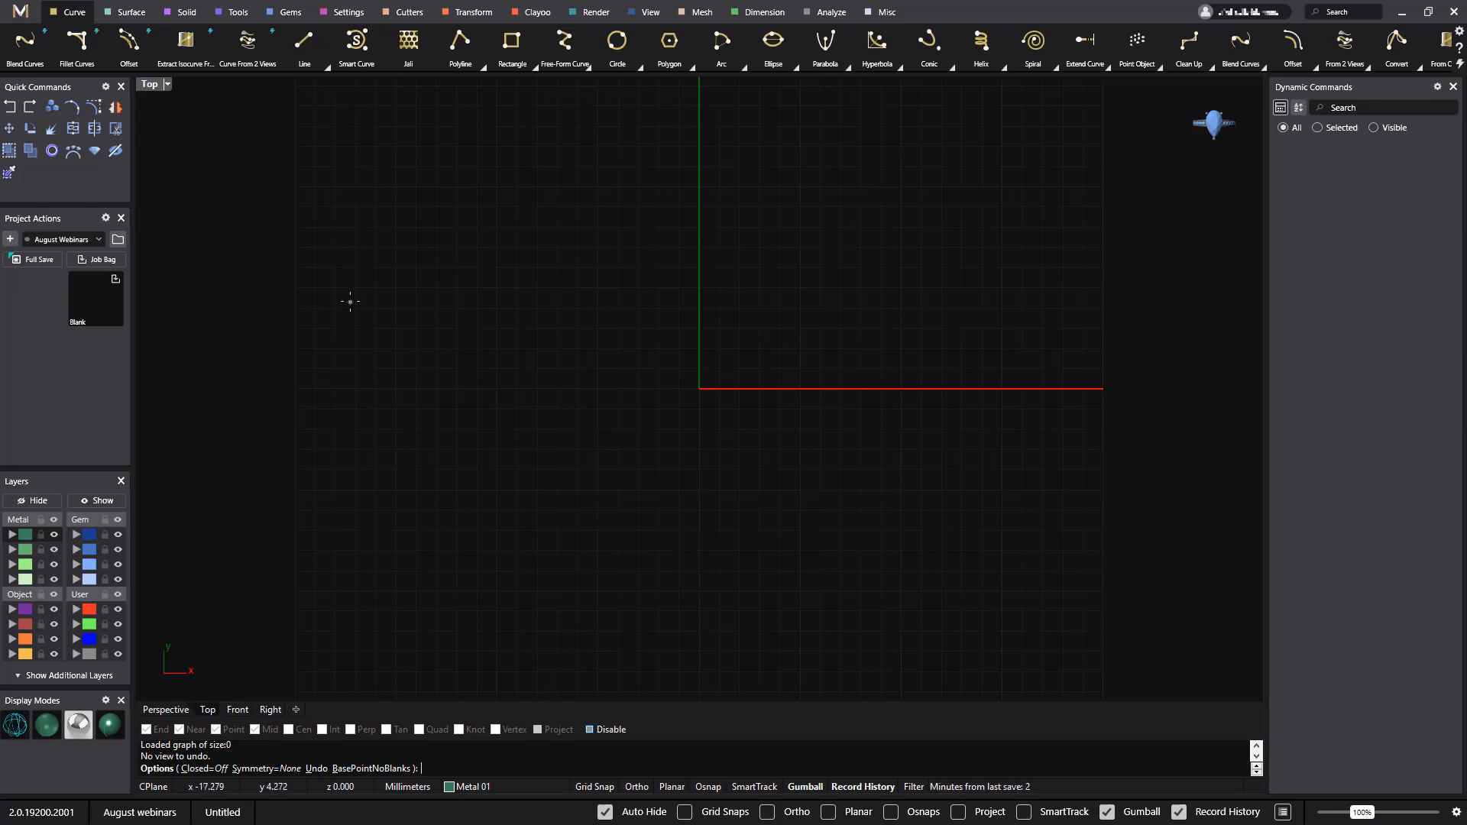
click(239, 769)
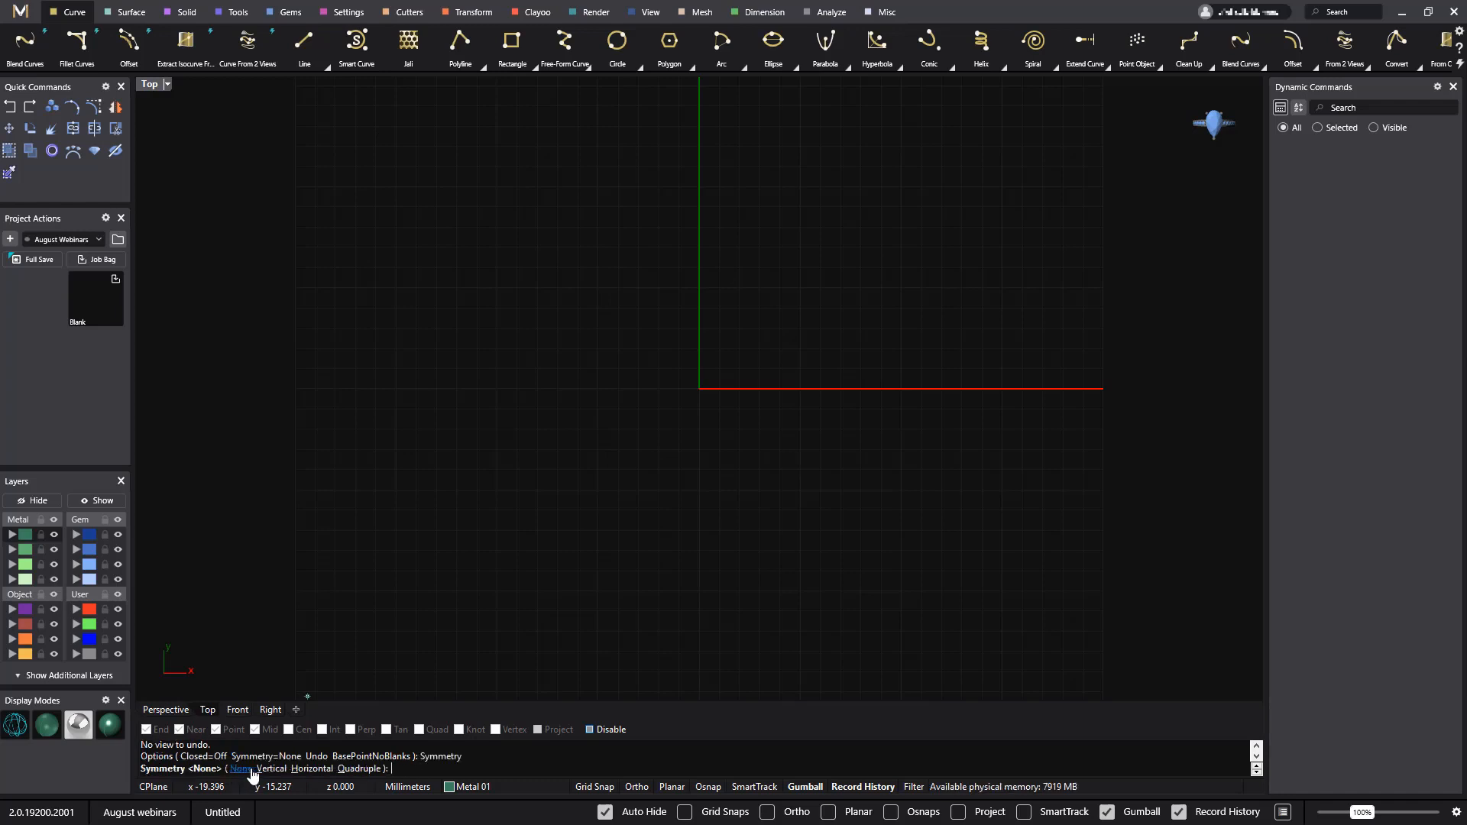
click(312, 769)
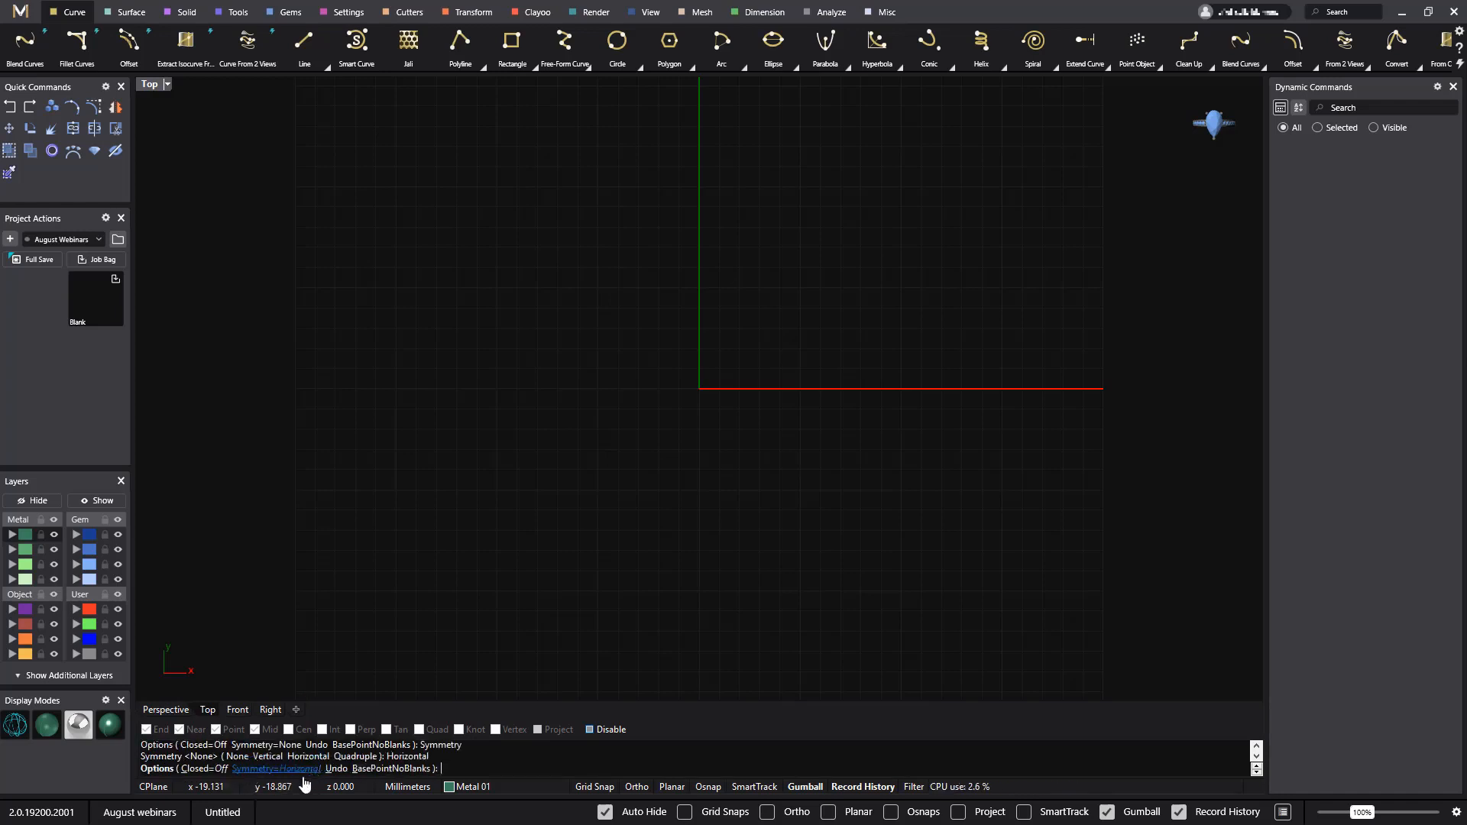
click(217, 772)
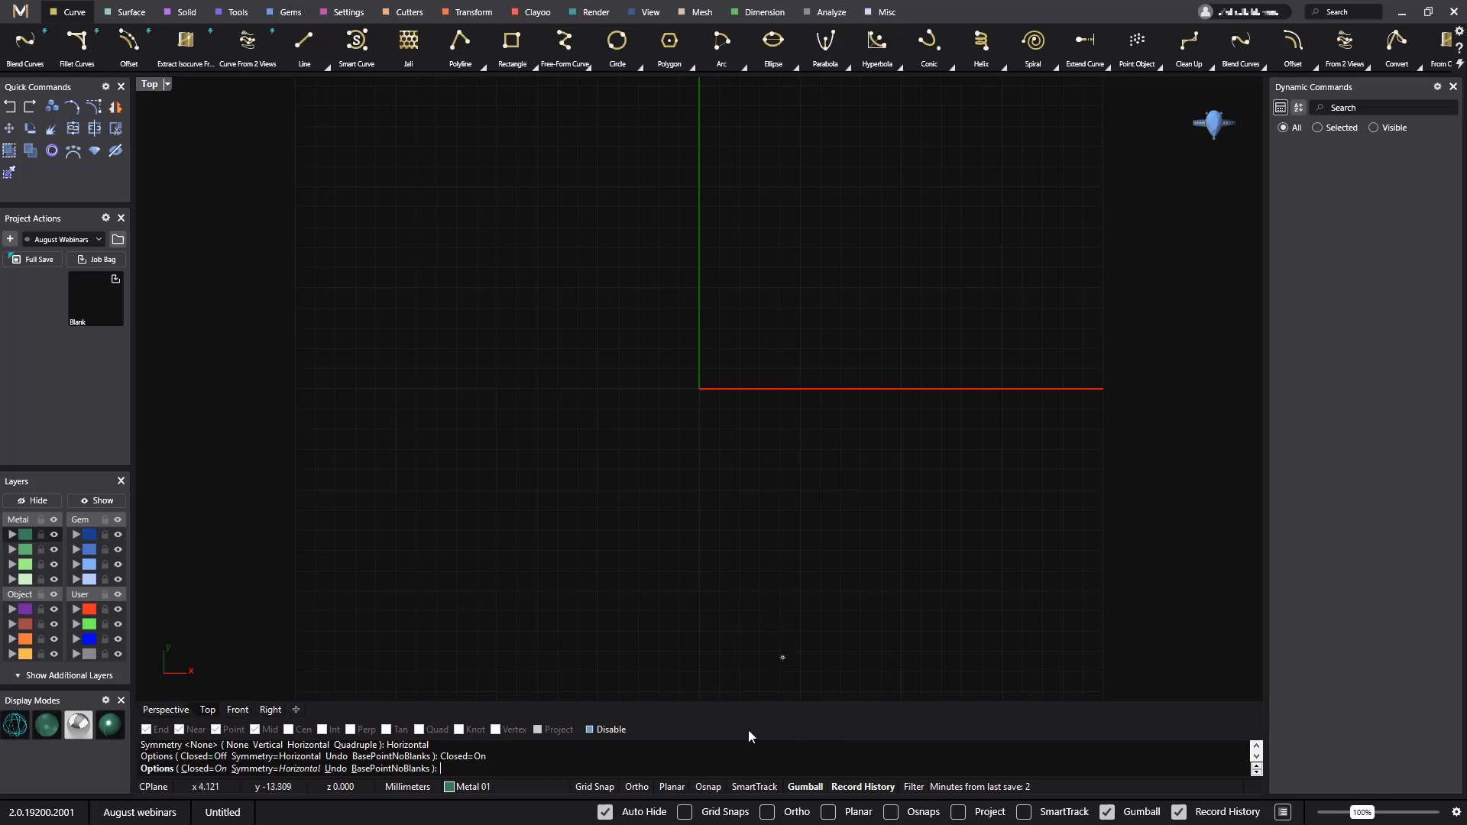
click(686, 812)
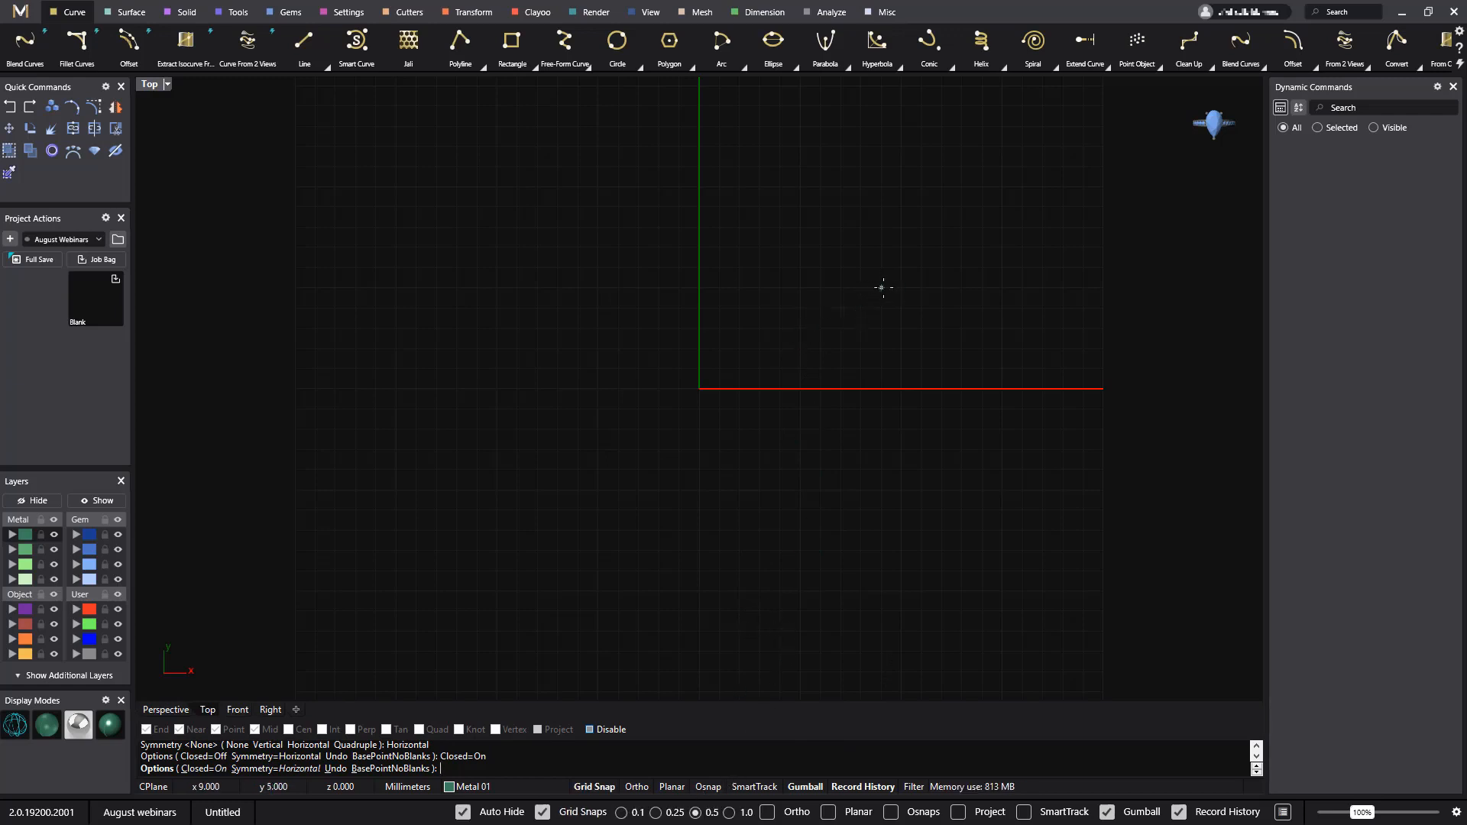
click(883, 288)
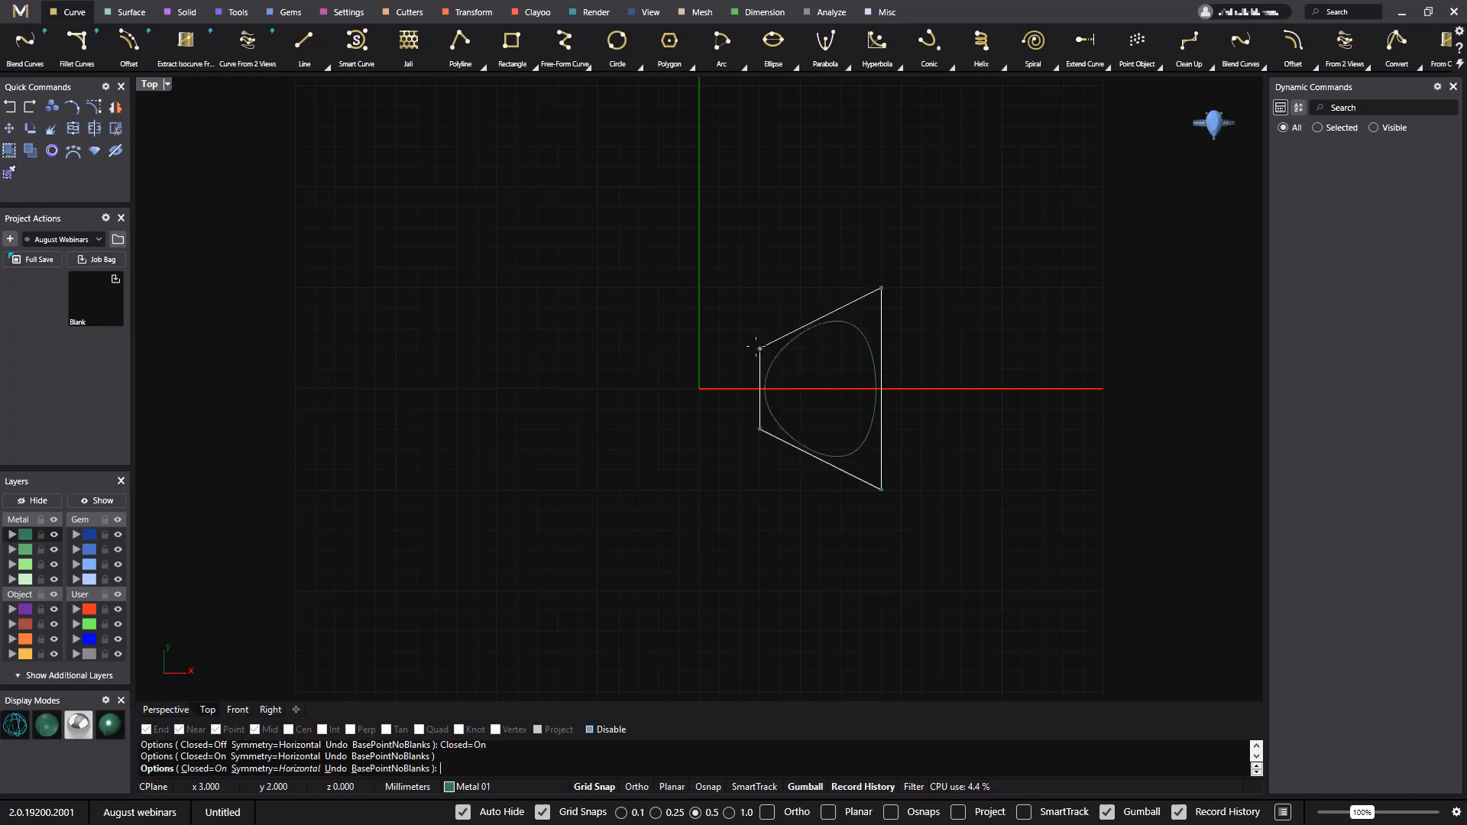
click(759, 348)
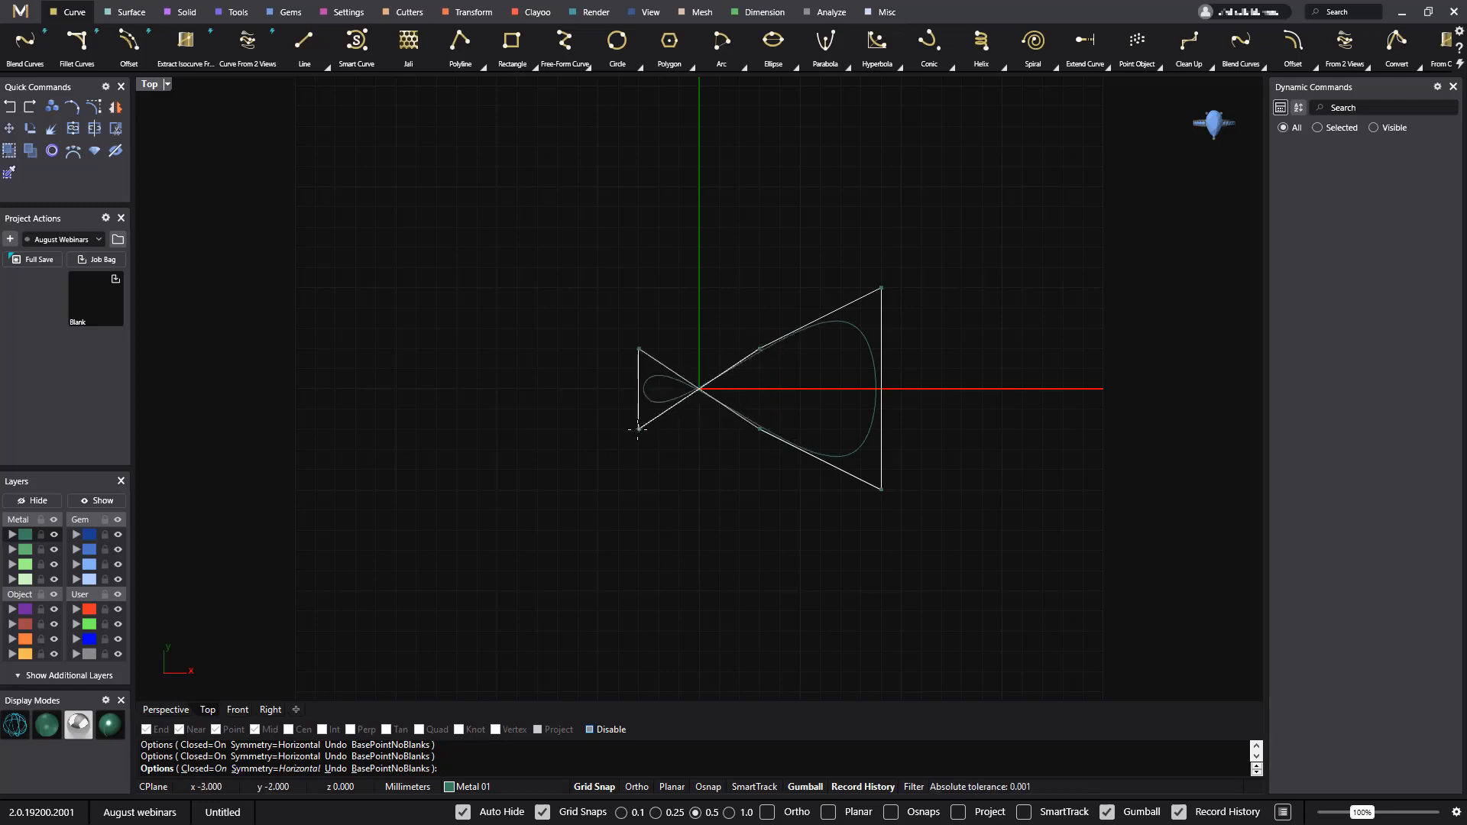
click(639, 429)
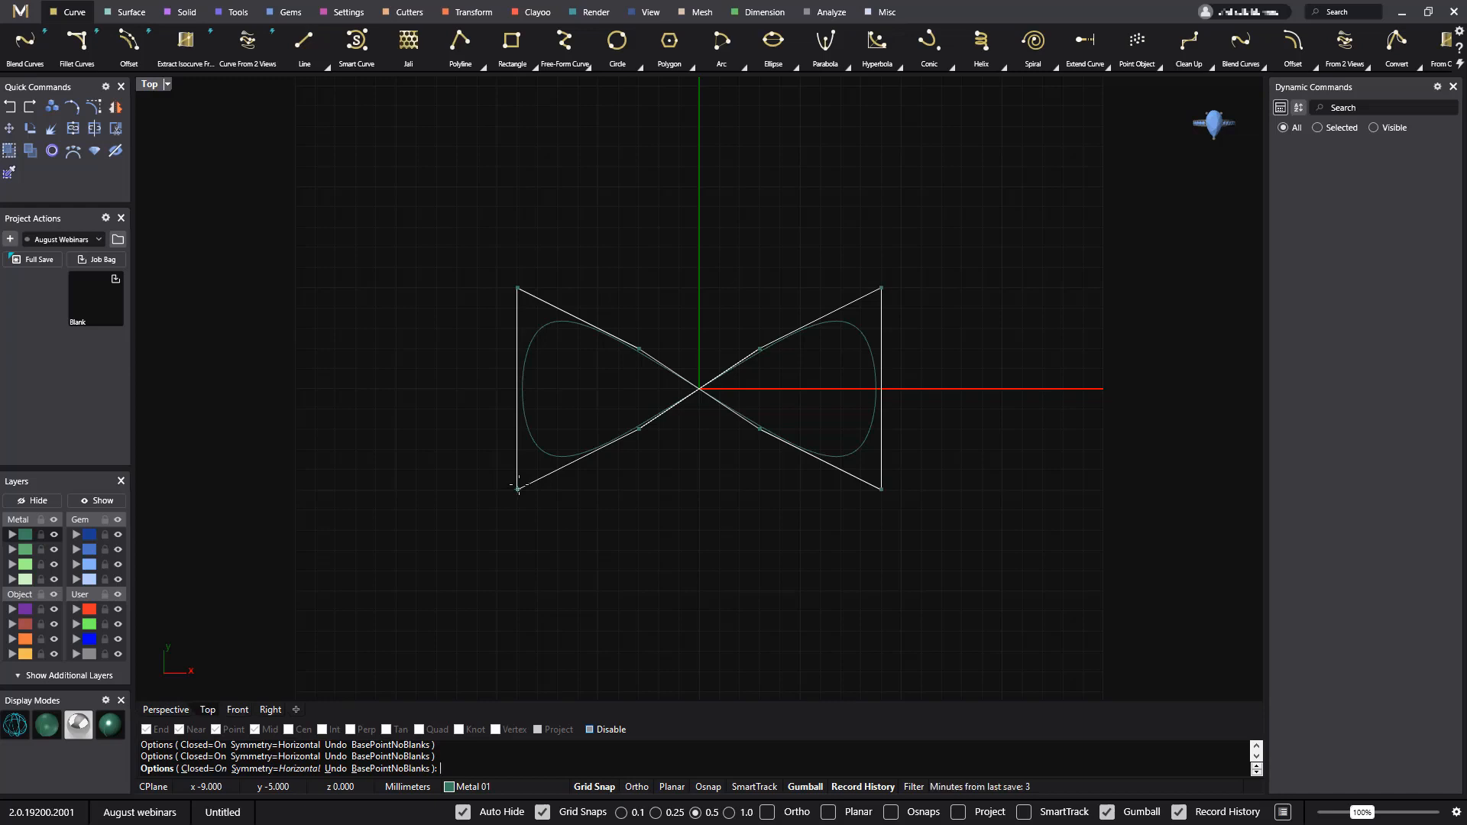
right_click(519, 486)
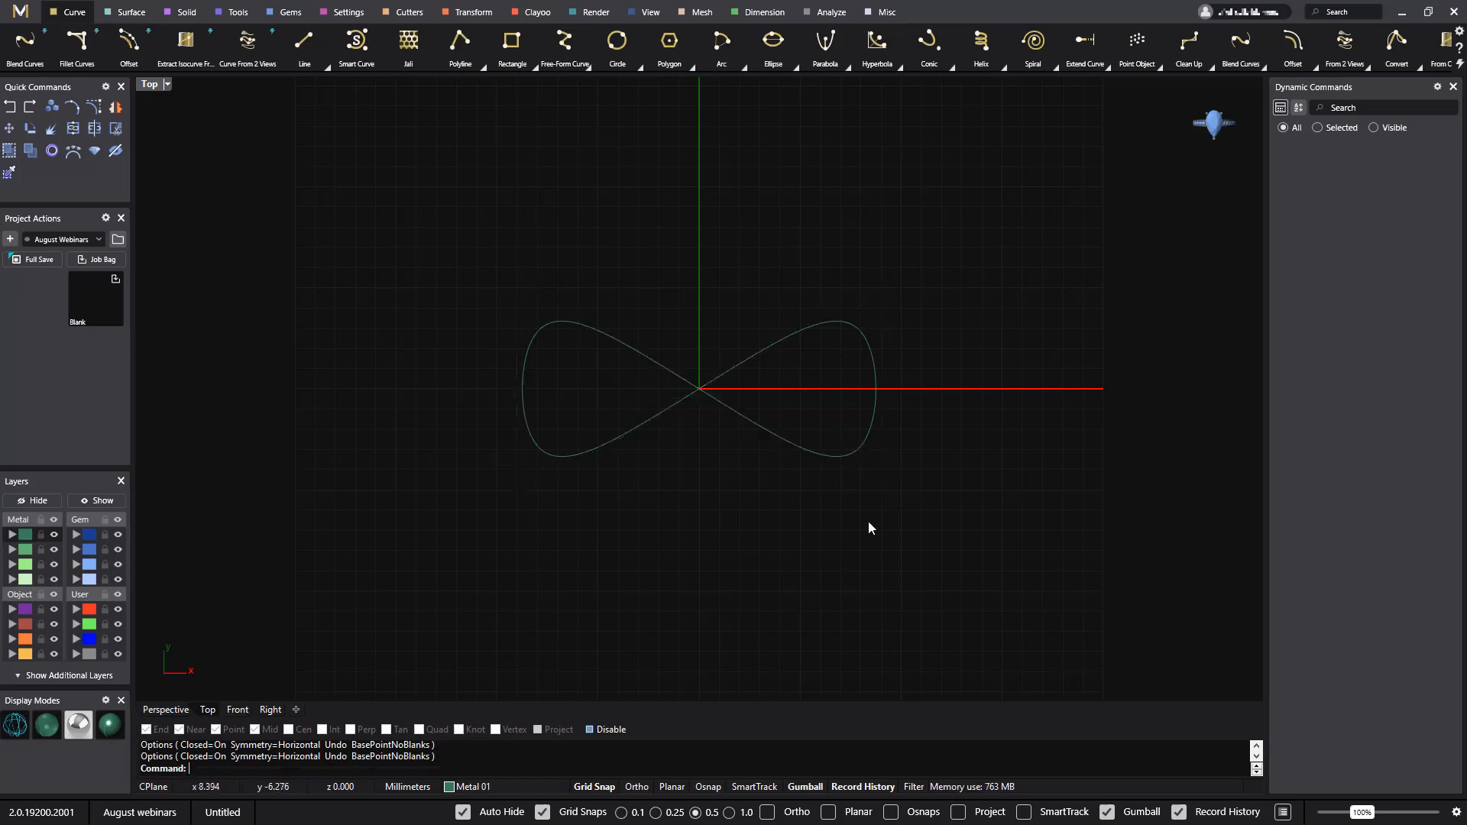
Step: In the Perspective view, raise the inner control points at (3, -2) and (-3, 2) together along Z, with grid snaps off
click(815, 454)
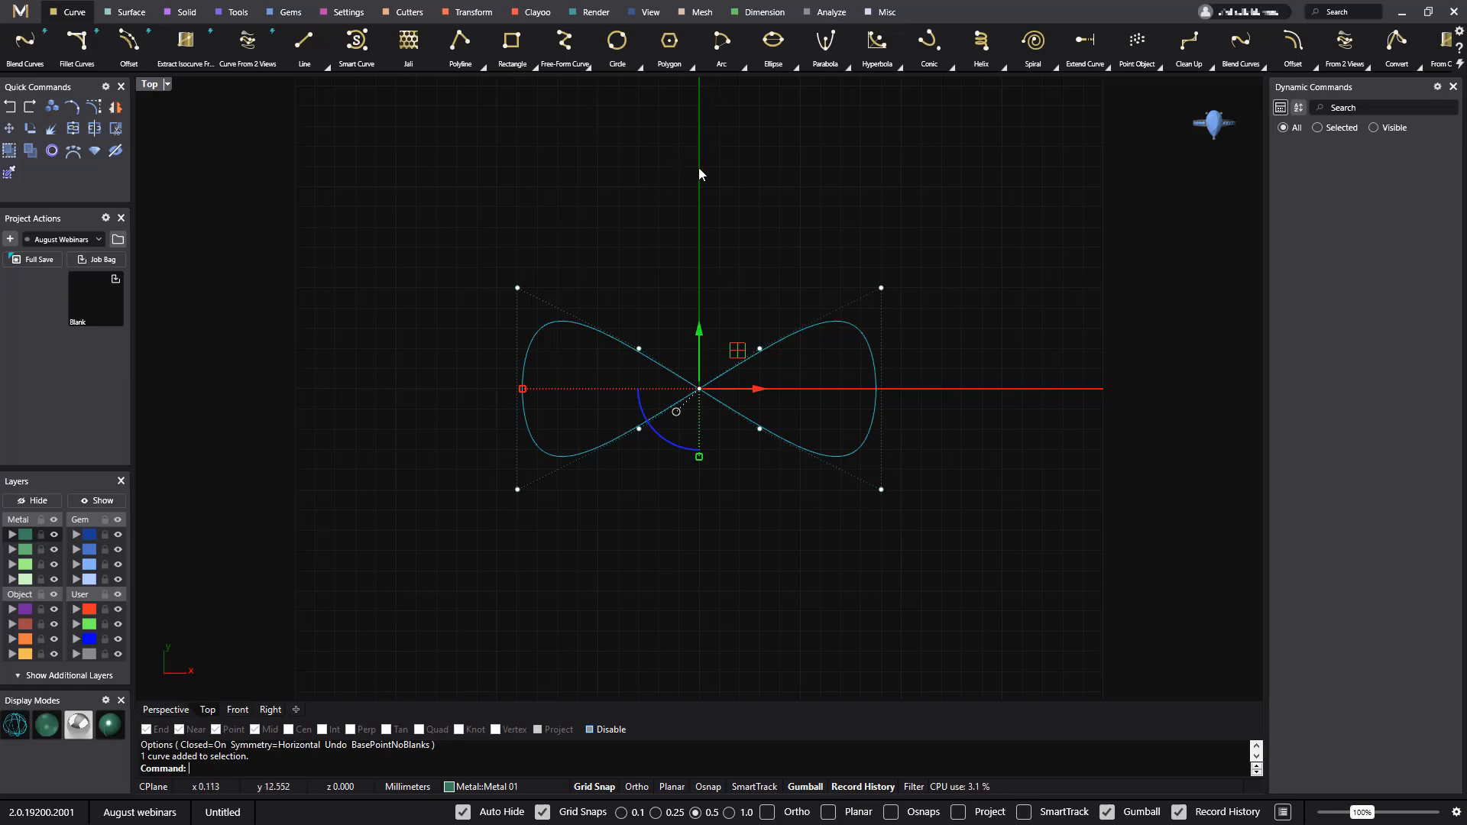
click(166, 710)
right_drag(864, 501, 823, 162)
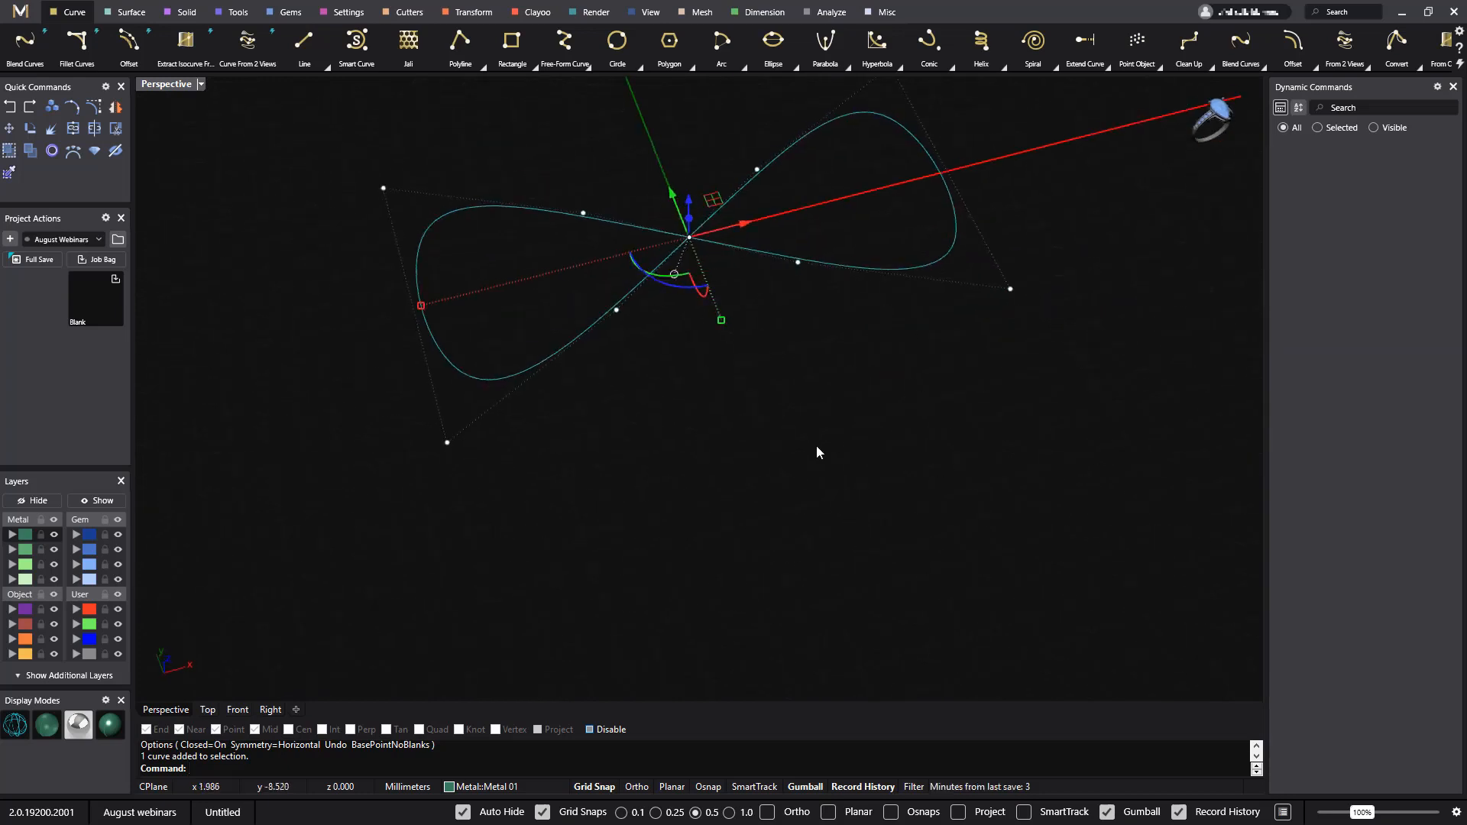
right_drag(816, 446, 795, 401)
key(Escape)
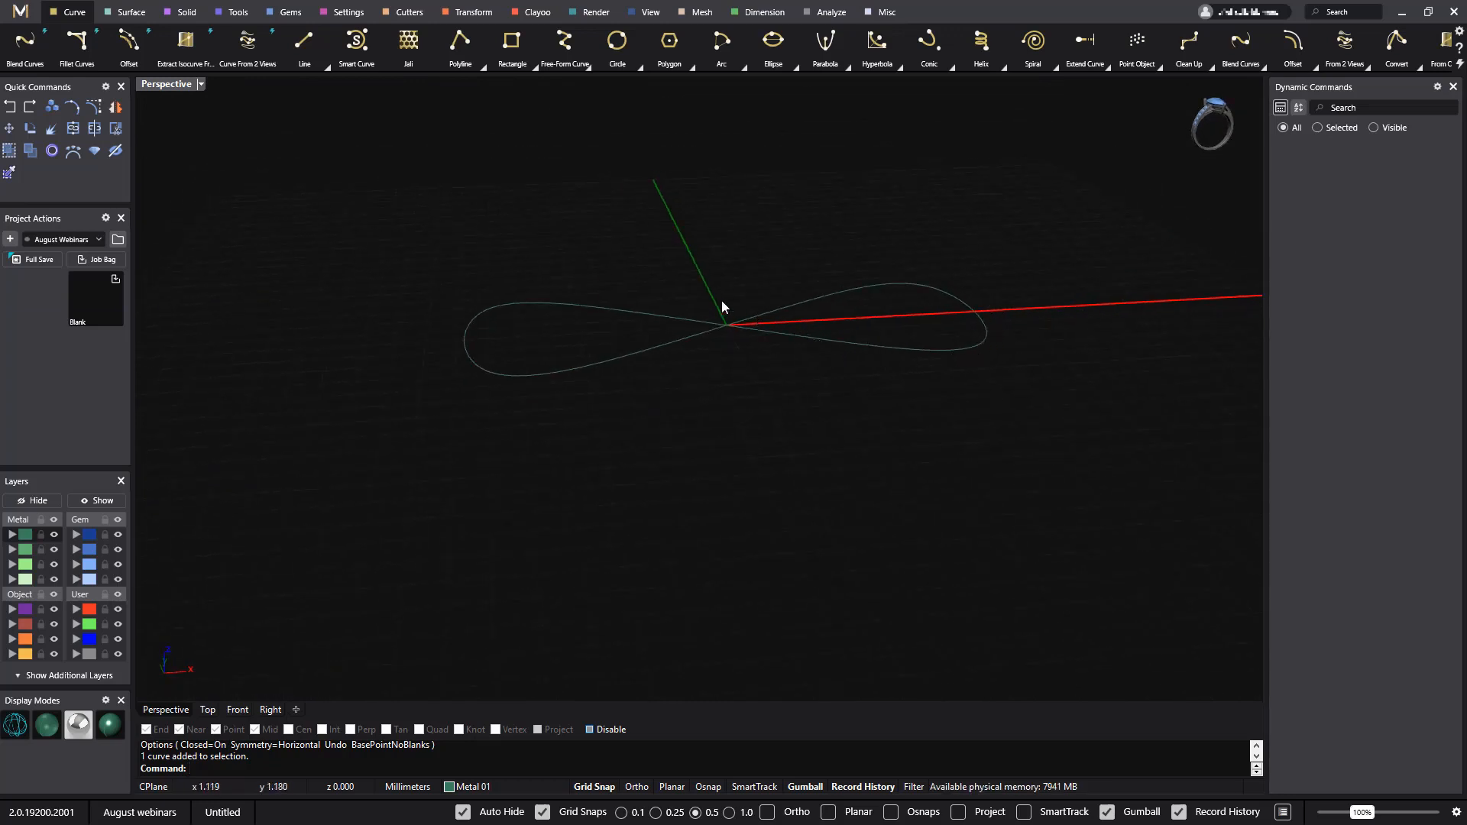
click(820, 342)
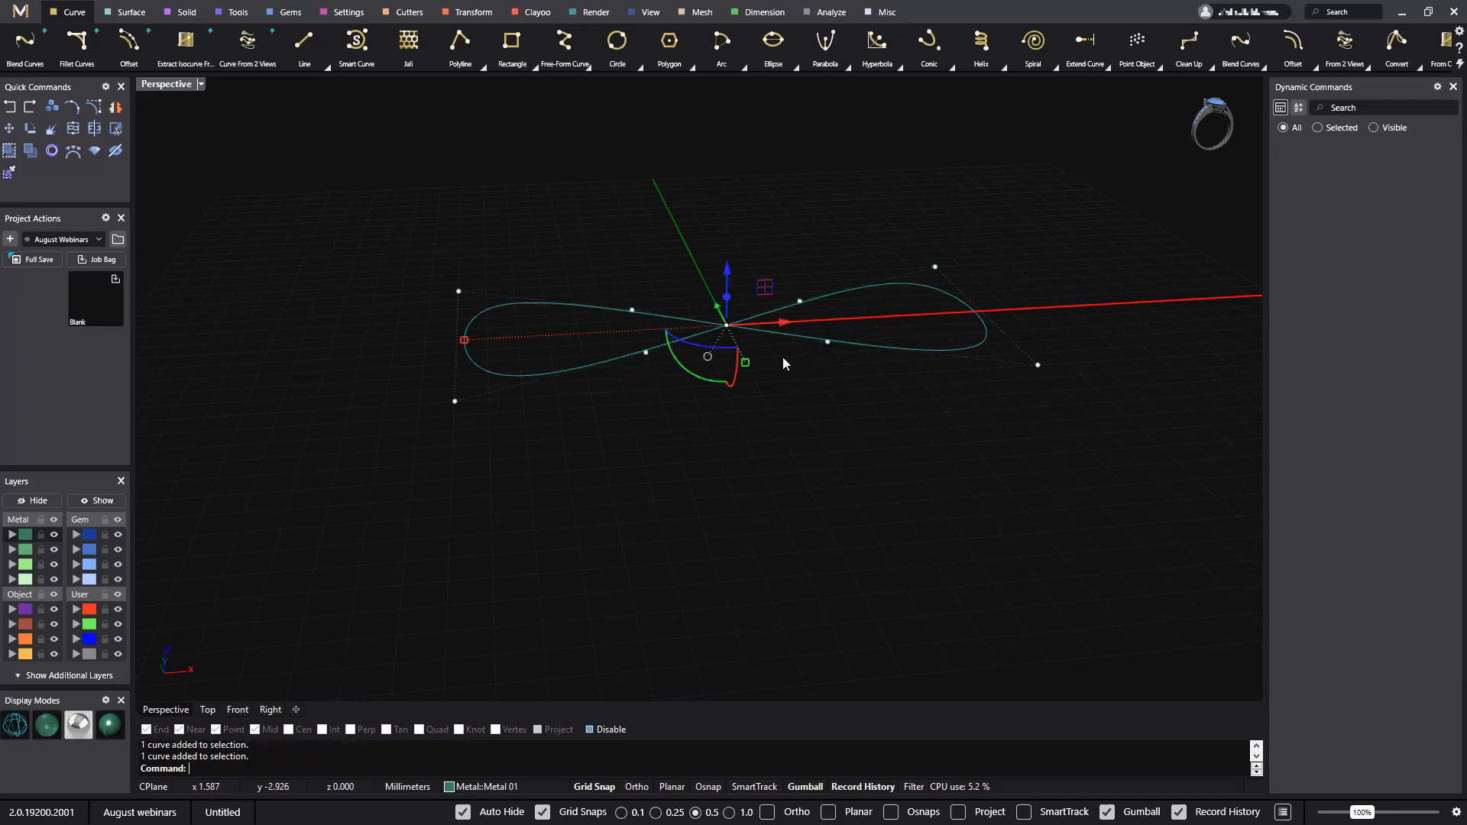
click(827, 341)
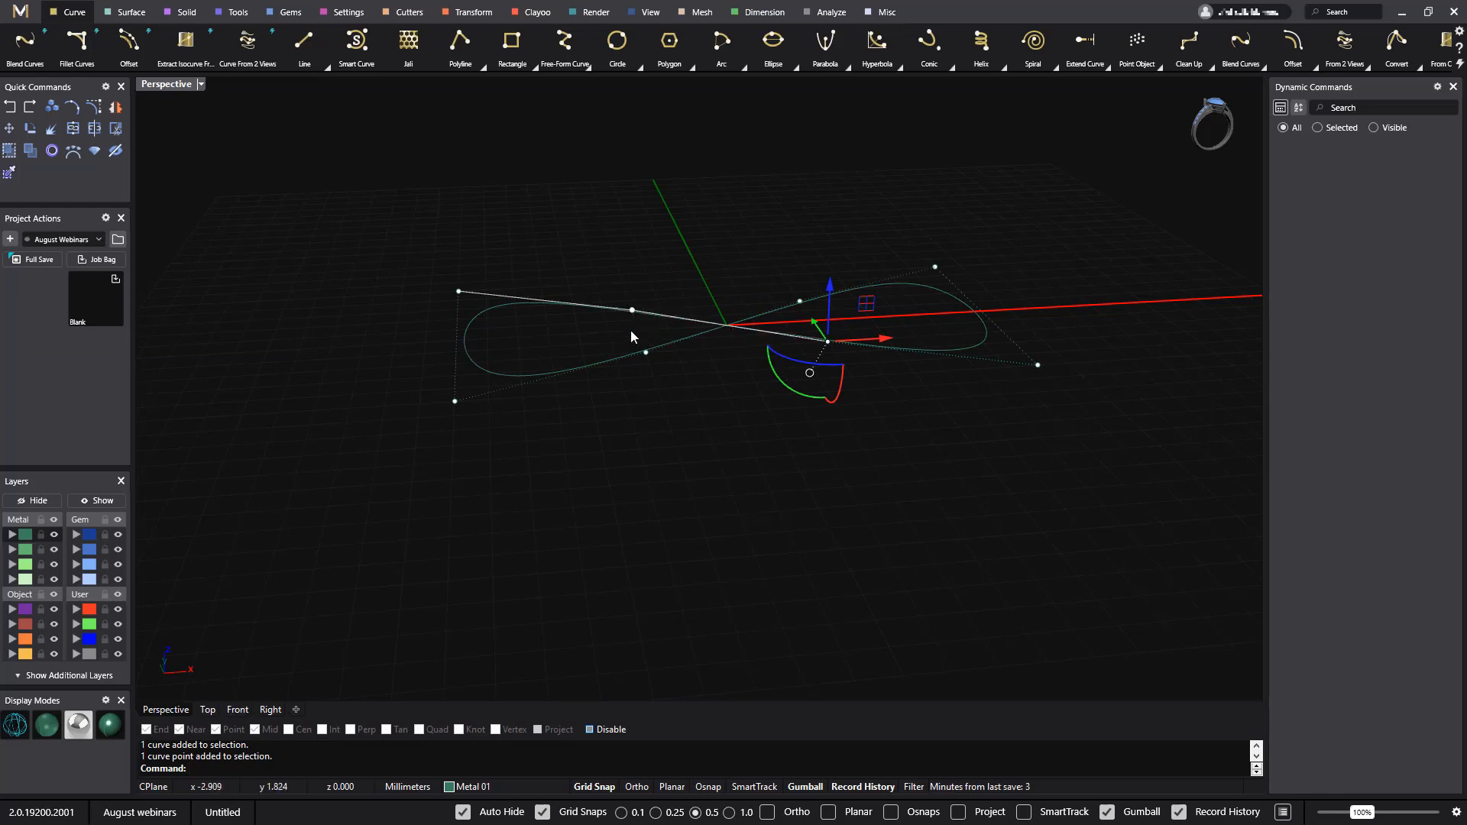
click(641, 441)
click(641, 443)
click(639, 311)
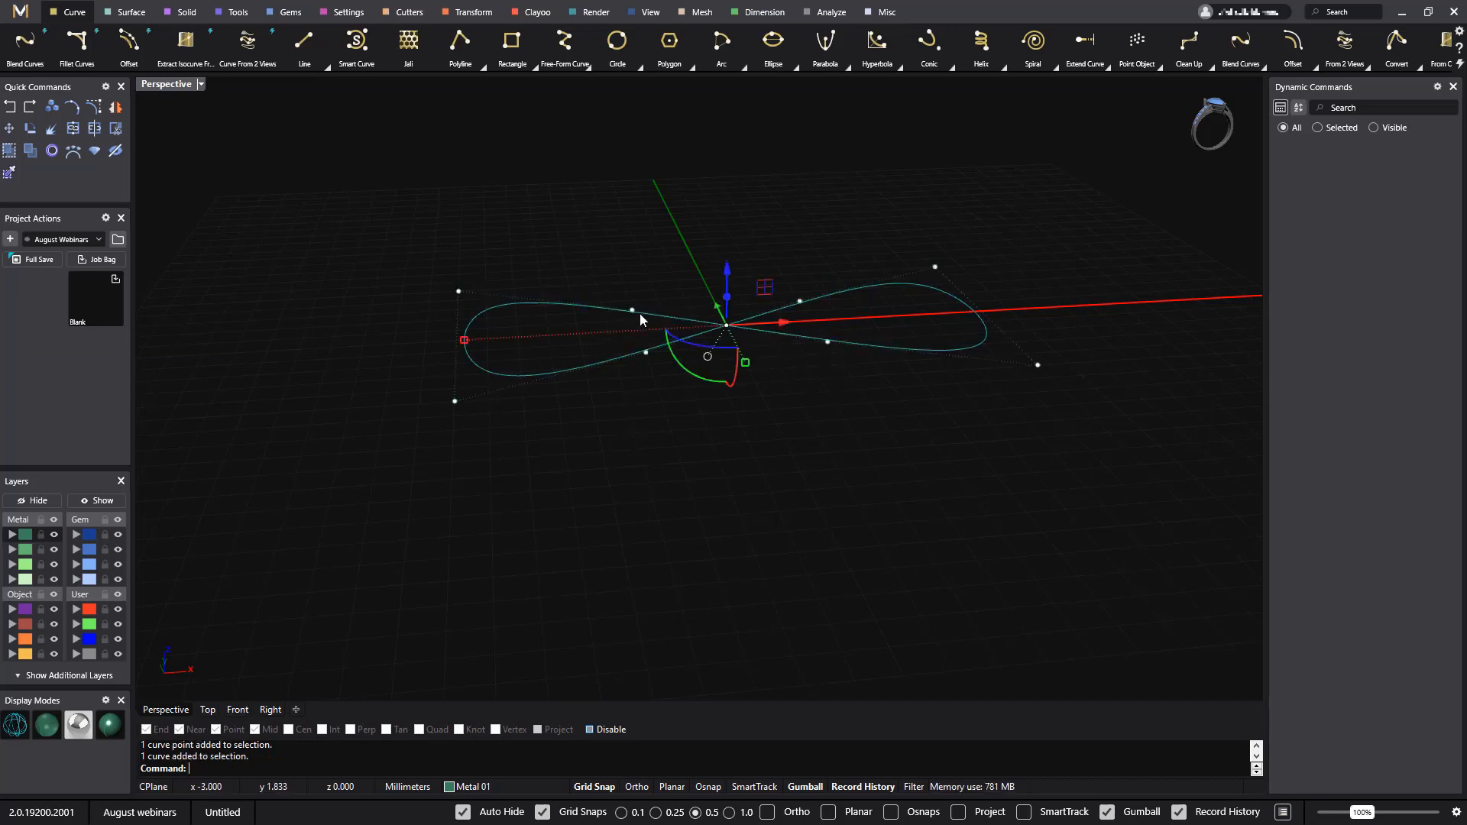
click(632, 309)
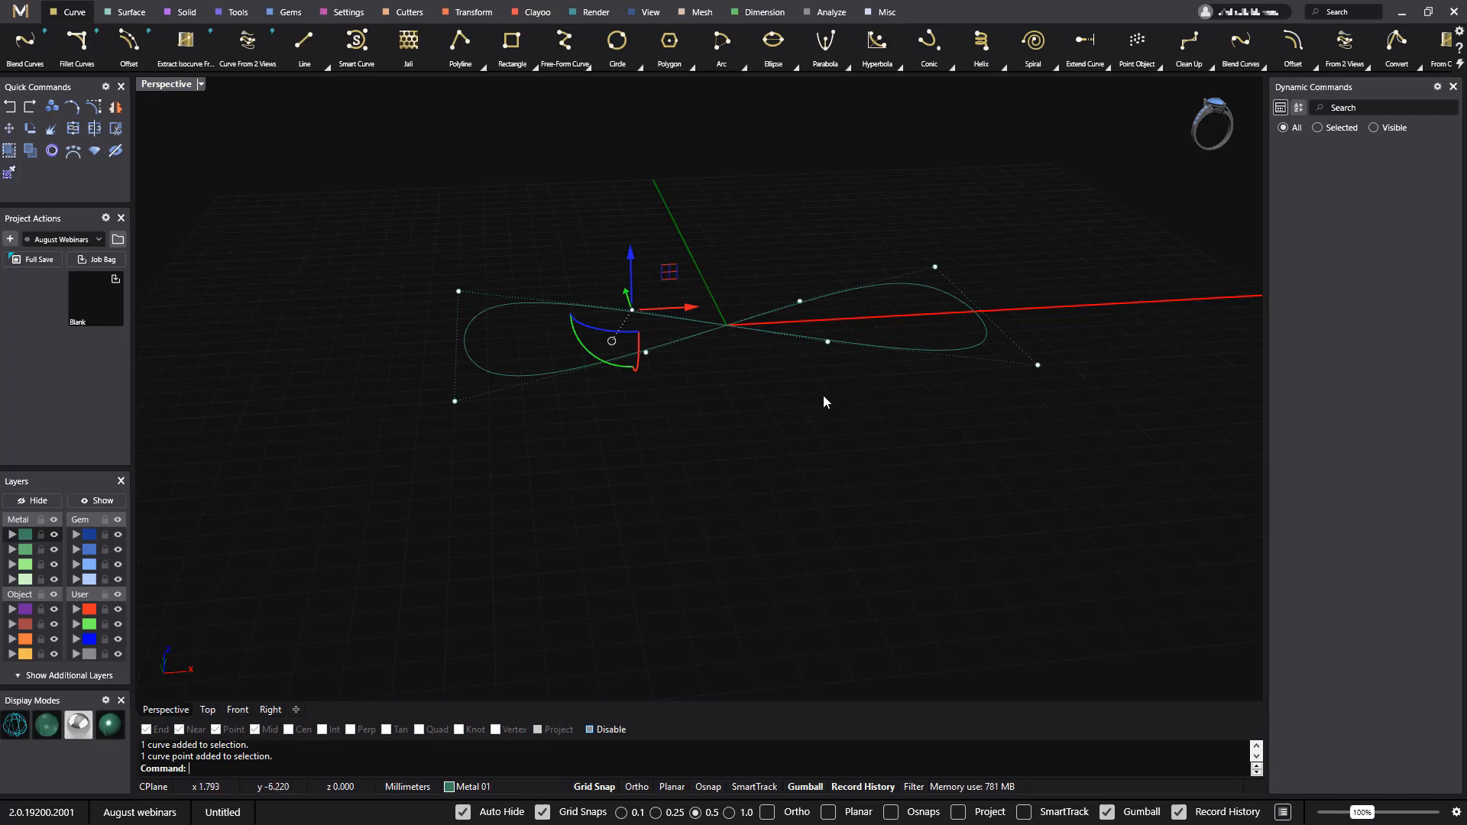
shift+click(828, 341)
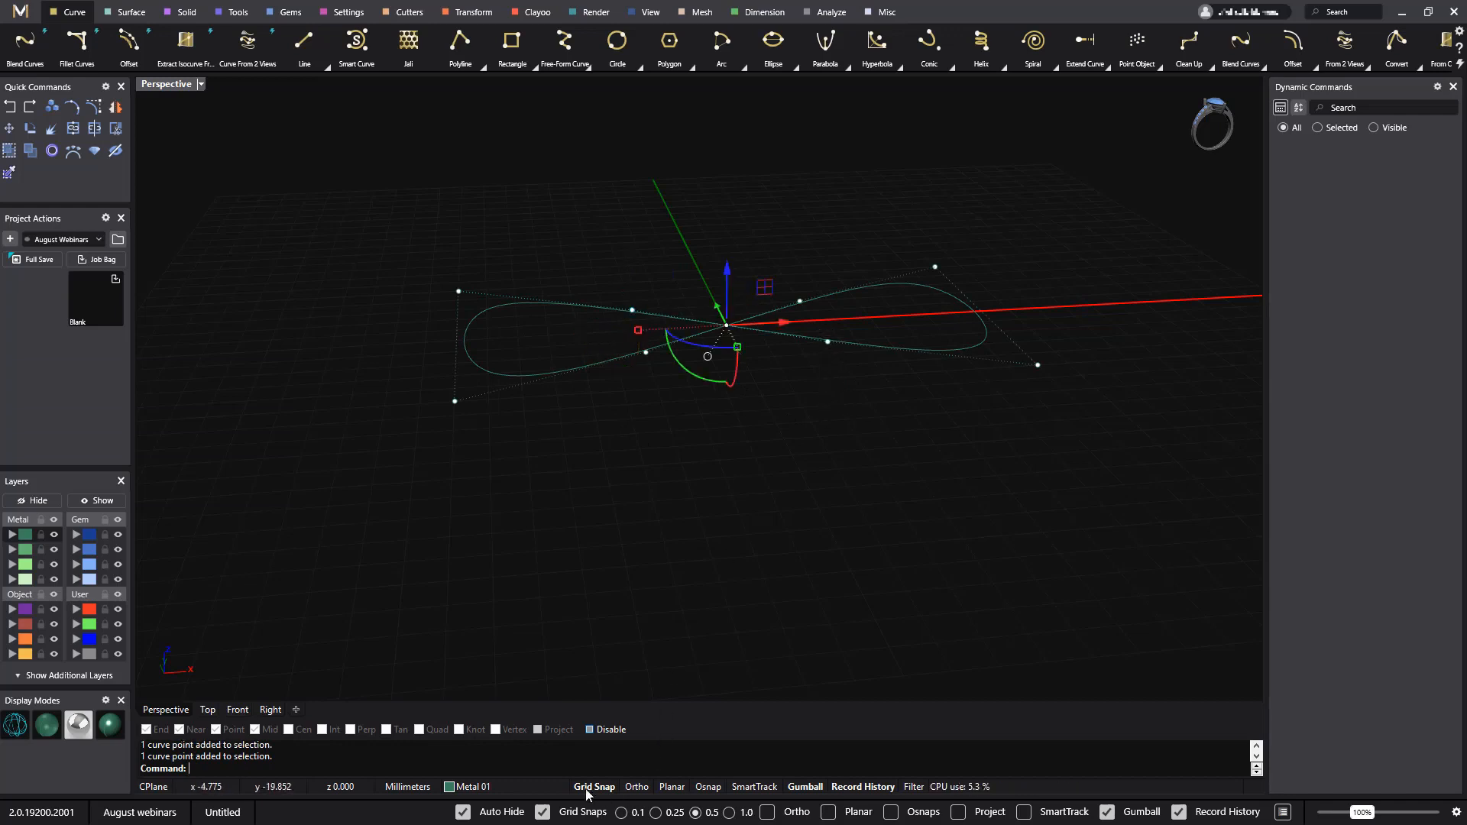
click(541, 813)
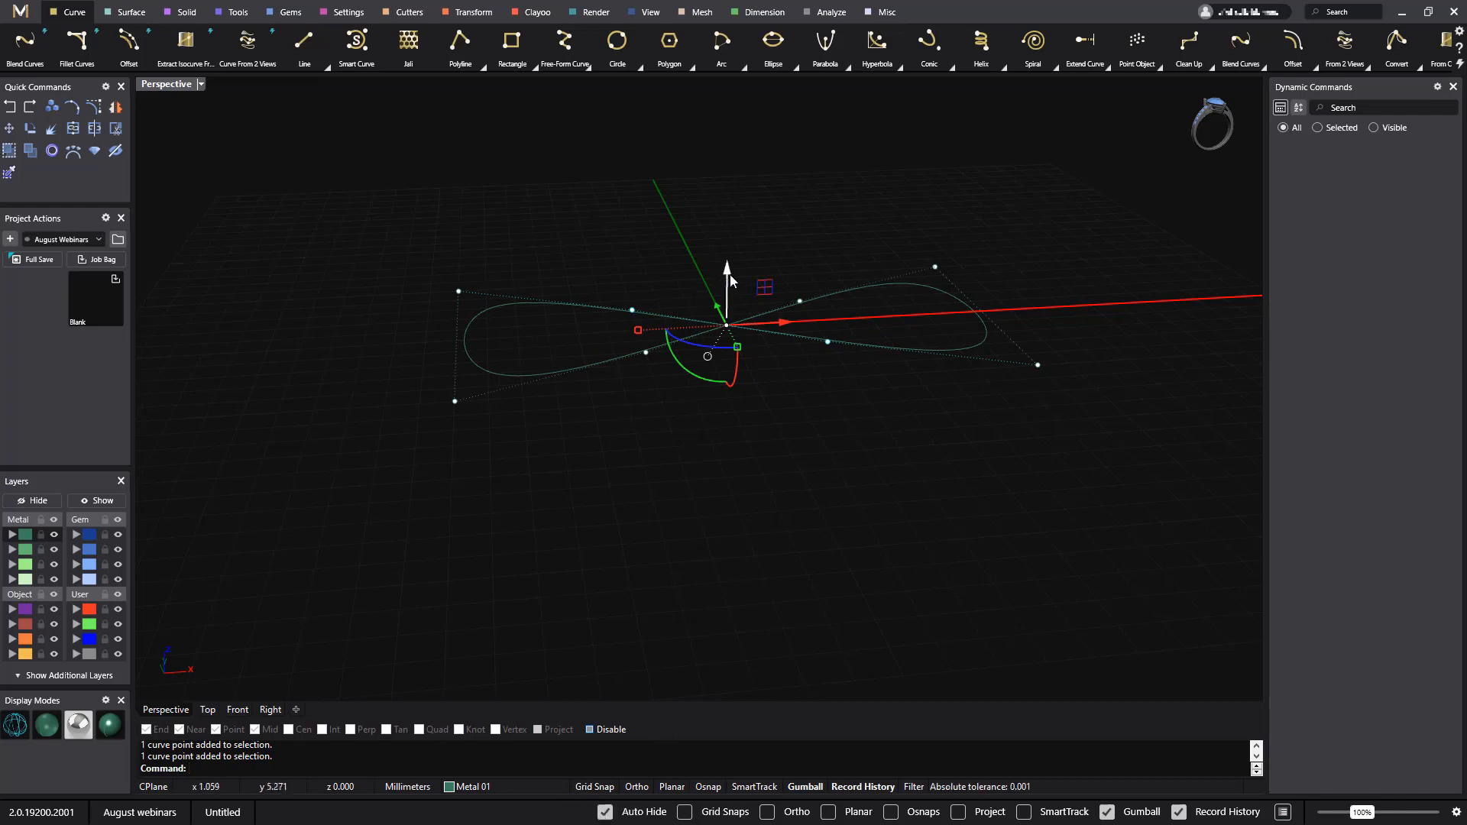
drag(731, 280, 726, 245)
Step: Examine the separation between the two strands where the infinity curve crosses, from low and high angles, without drawing another Smart Curve
right_click(793, 542)
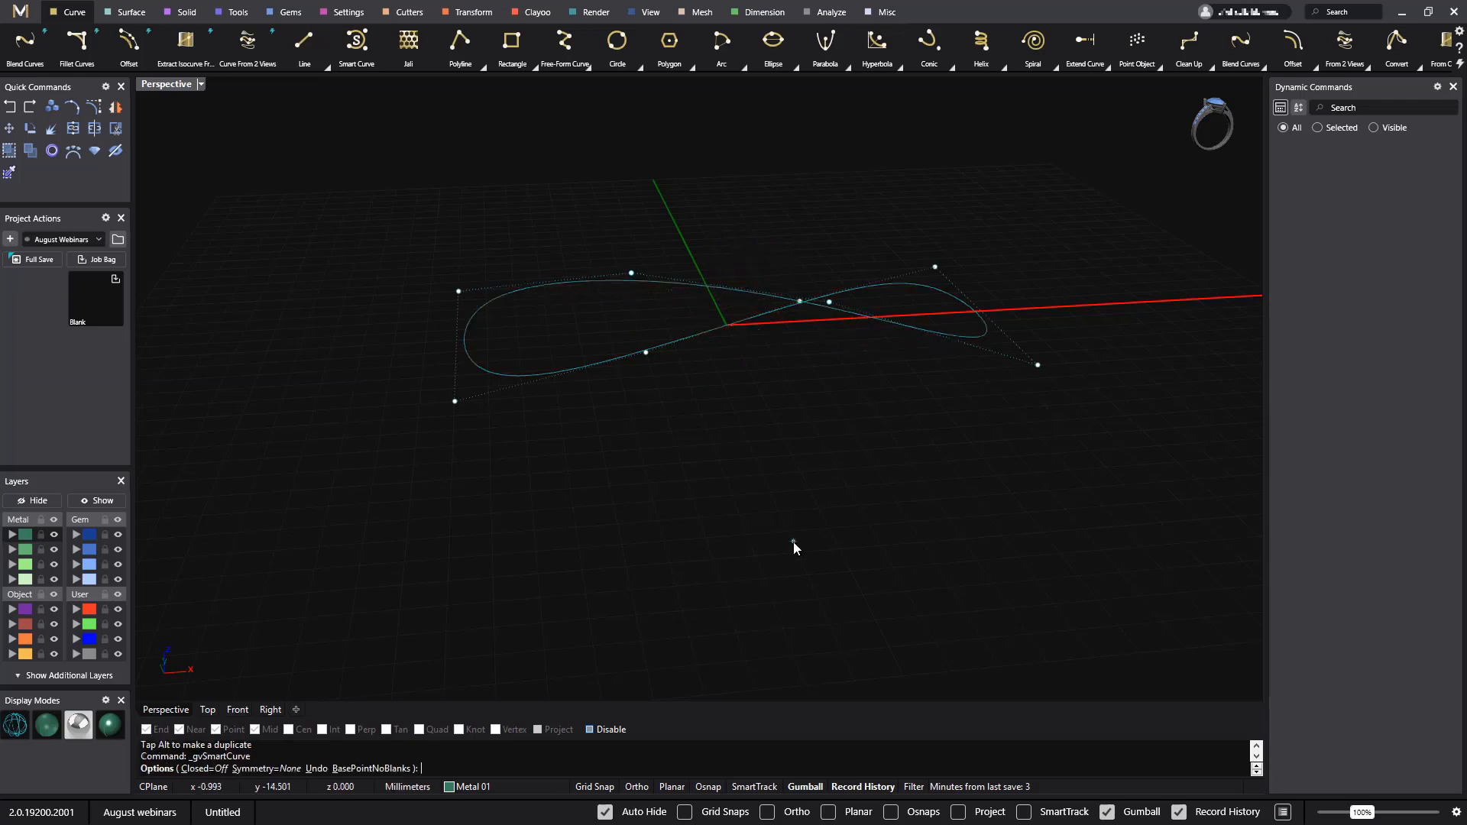
right_drag(793, 542, 697, 298)
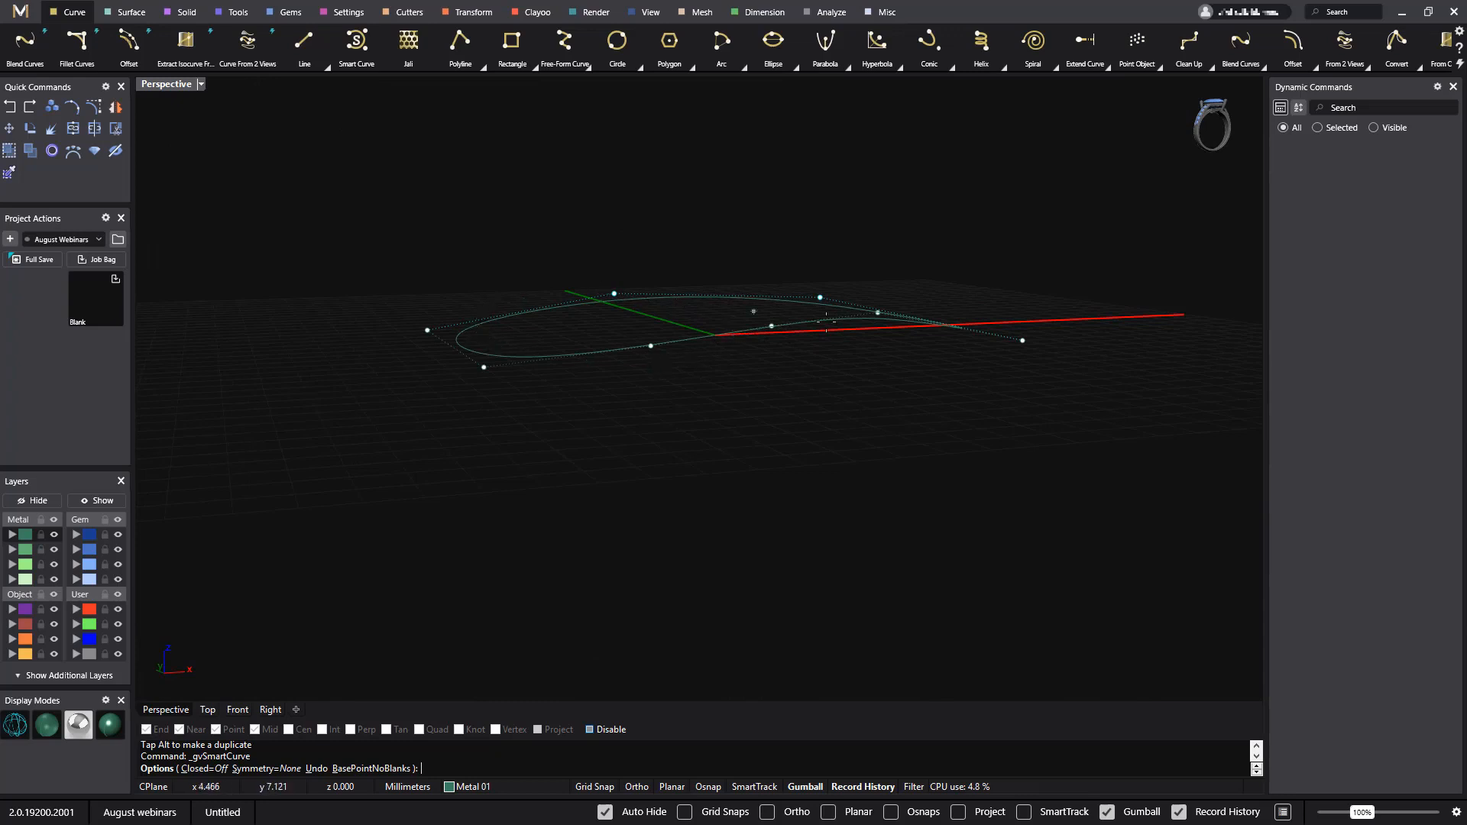
right_drag(927, 460, 917, 560)
right_click(910, 577)
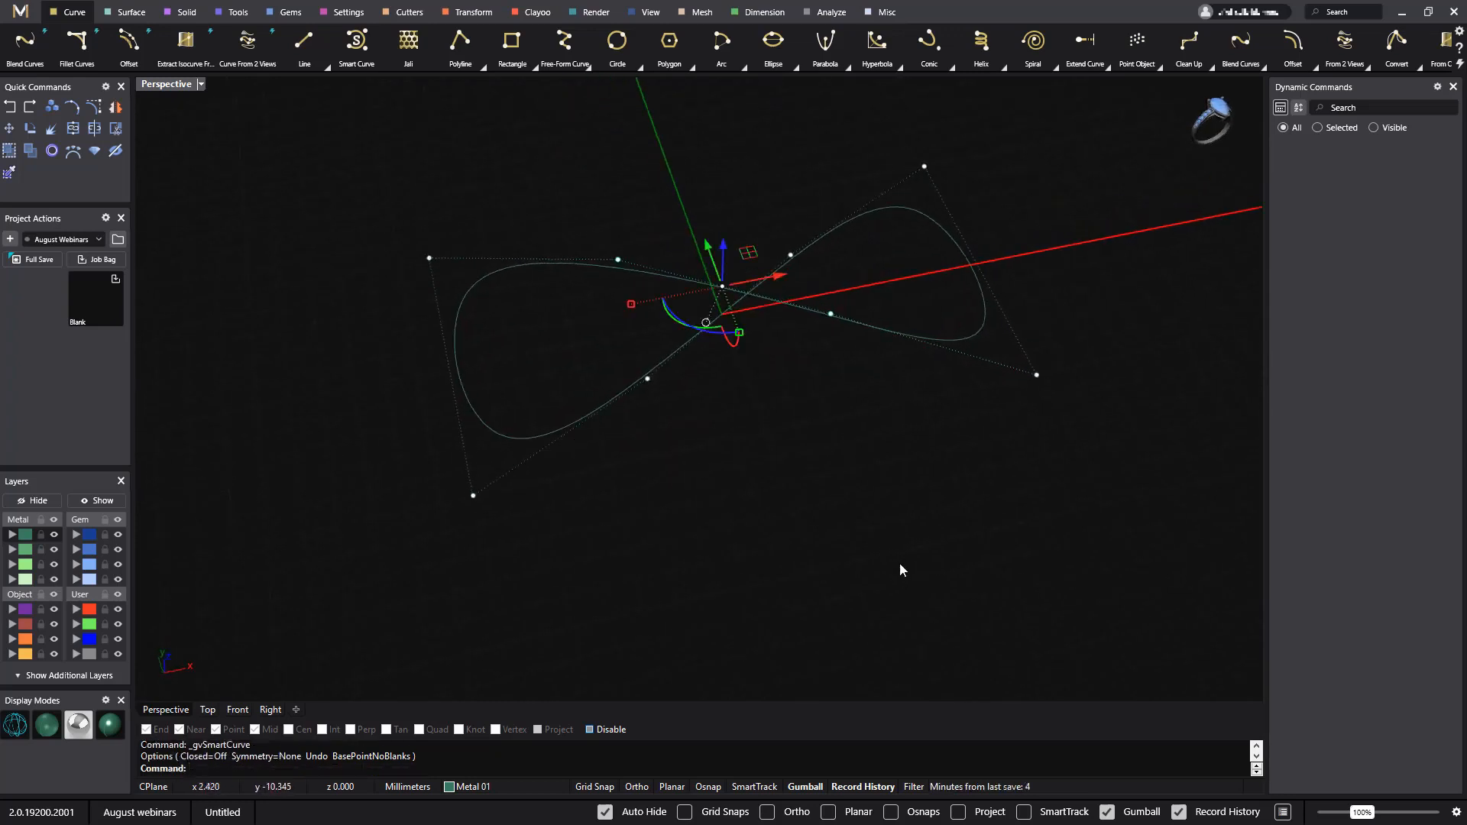
key(Escape)
right_drag(891, 570, 858, 436)
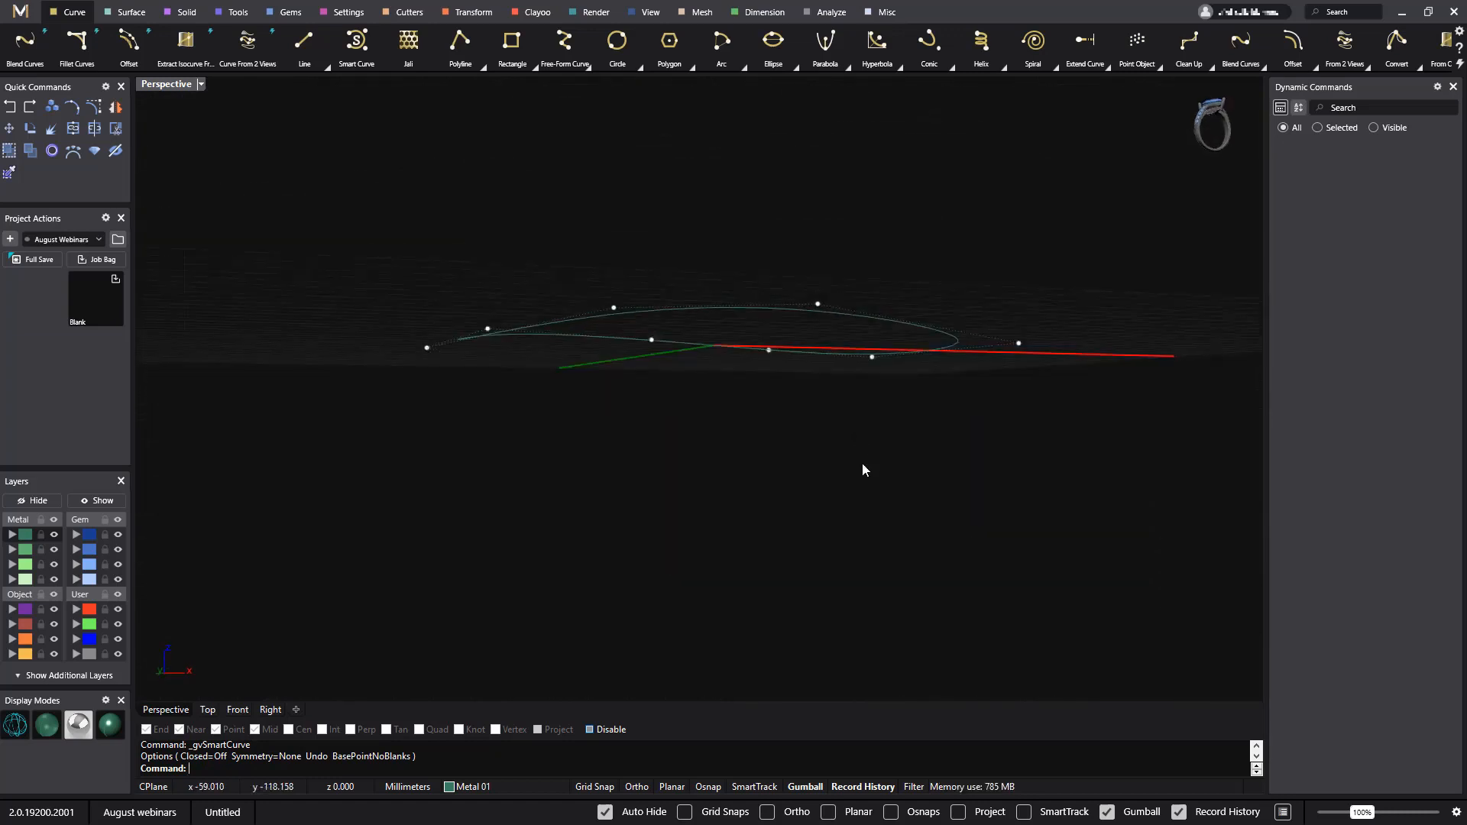
right_drag(765, 387, 762, 489)
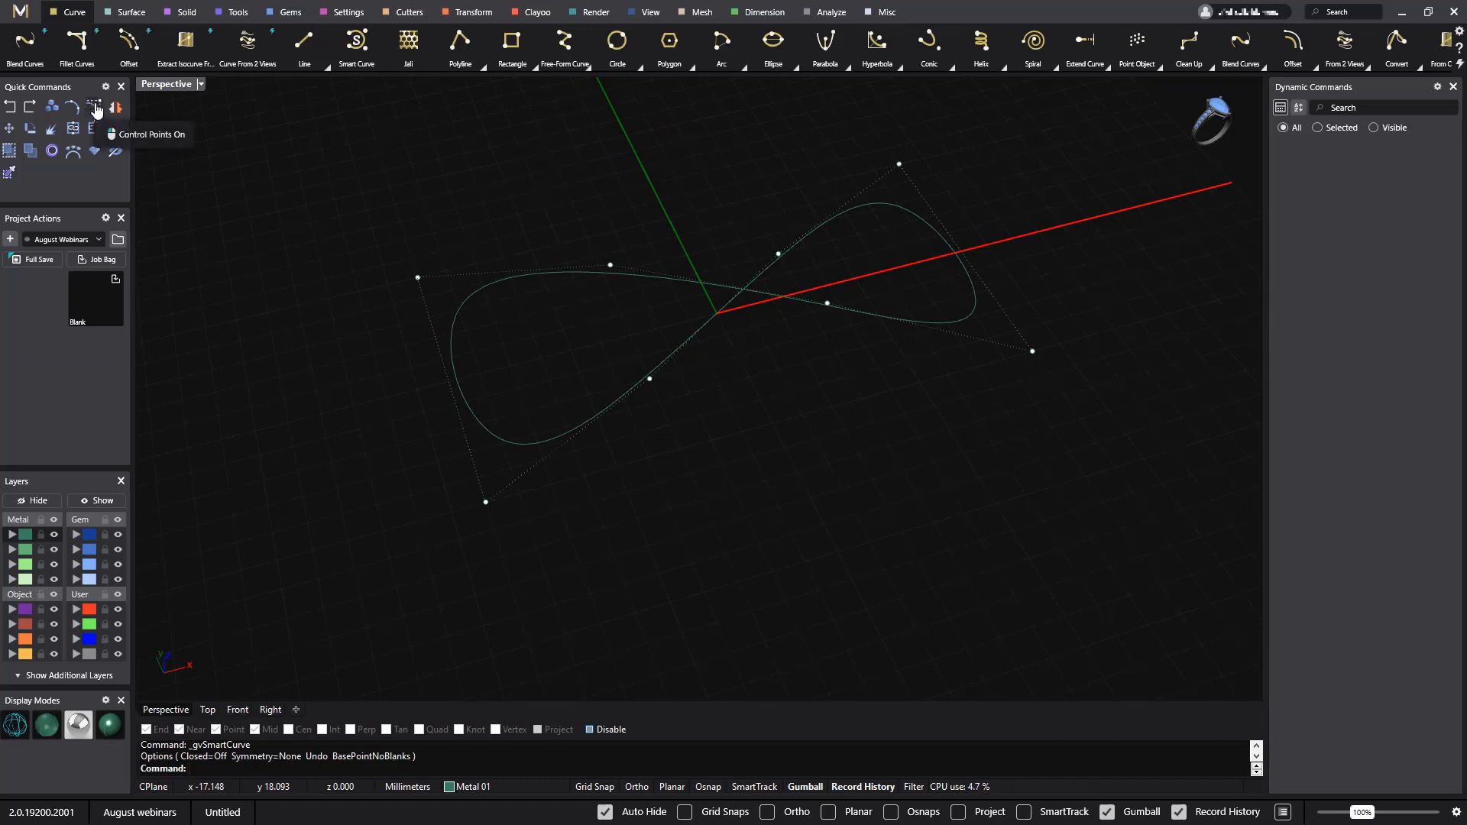
Step: Check the Rhinoceros preferences for the option that turns on control points when selecting curves, leaving the settings as they are
click(19, 18)
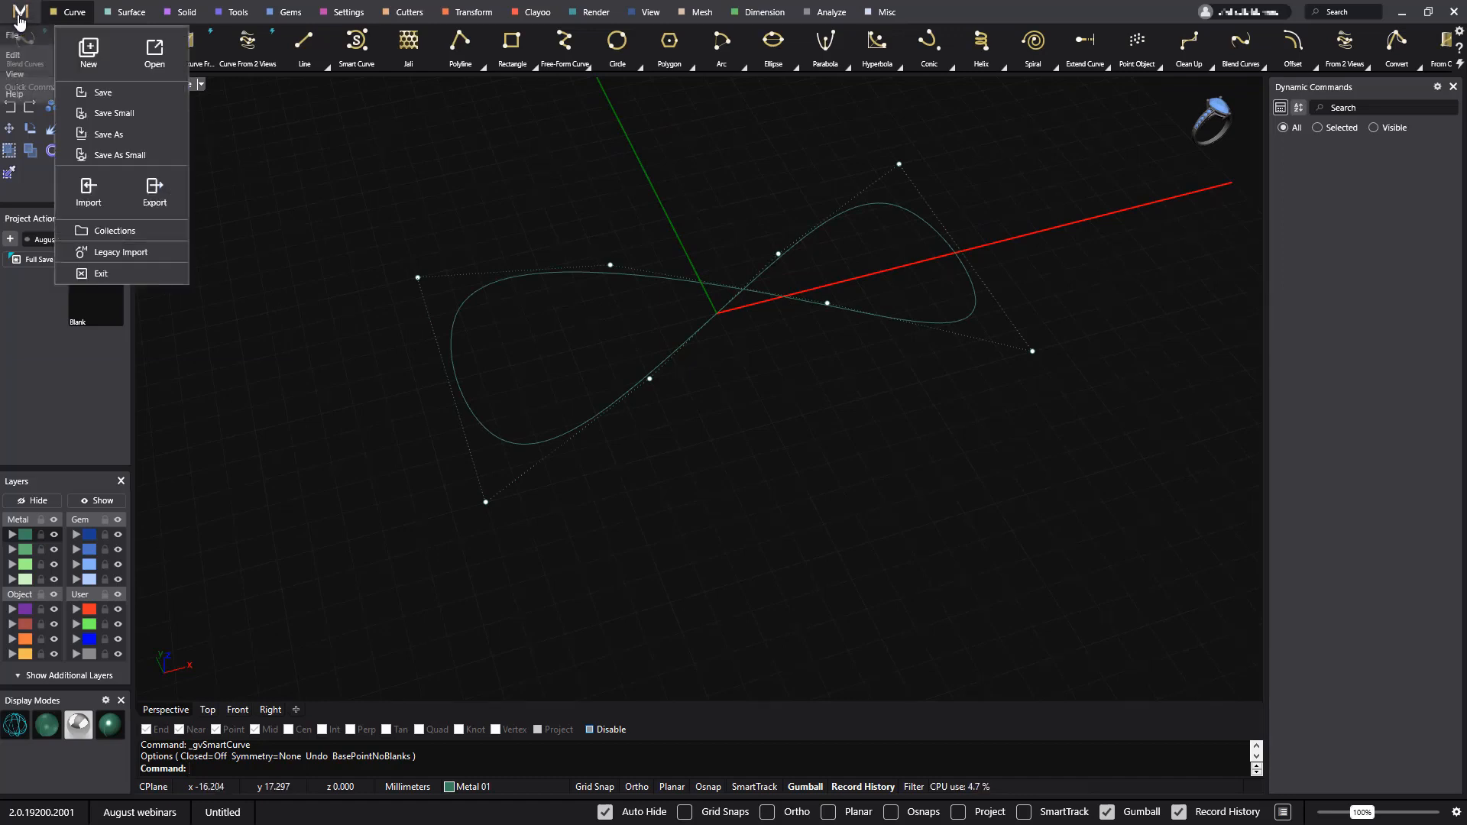
click(23, 58)
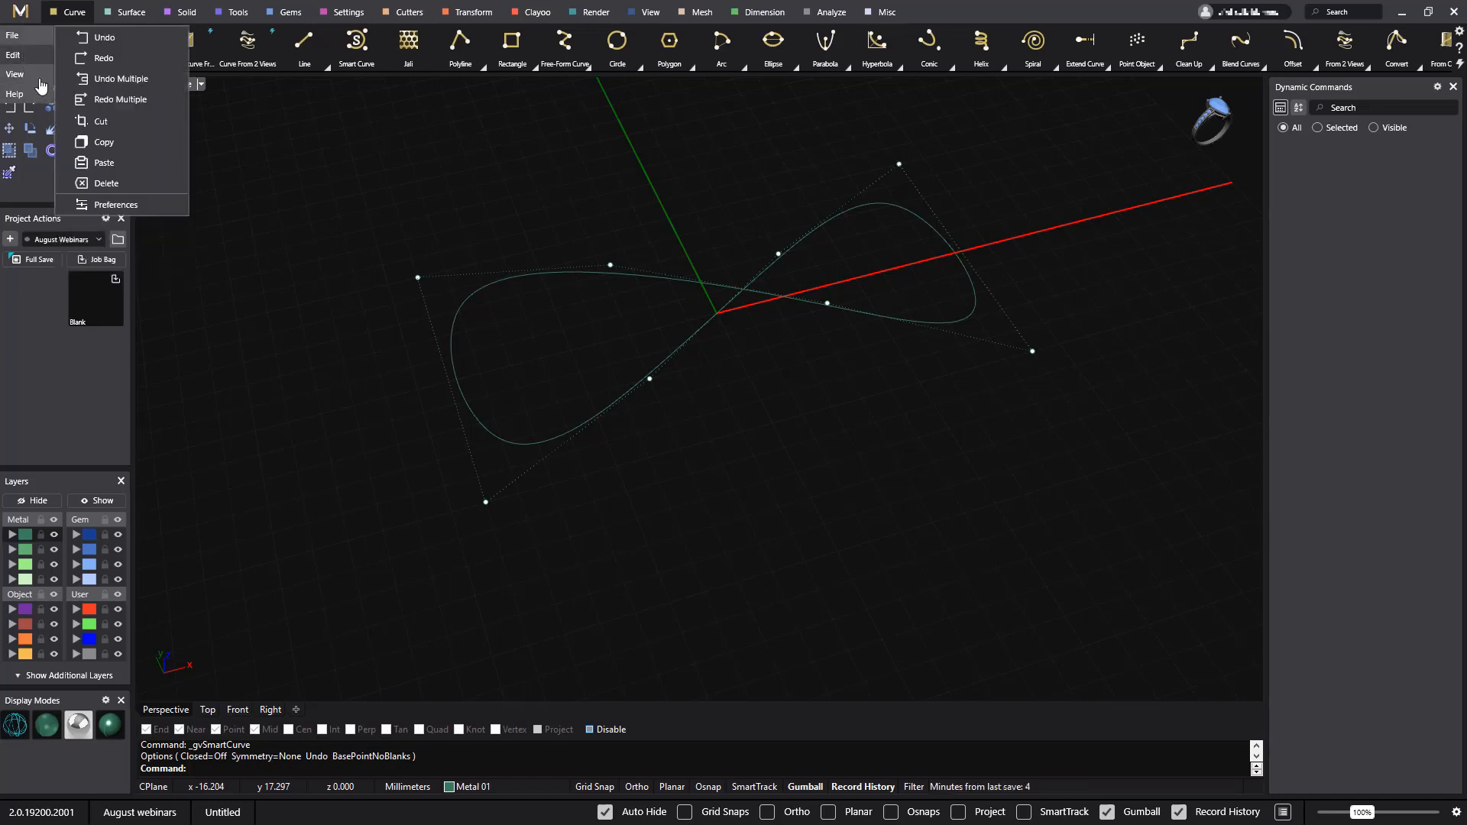
click(114, 206)
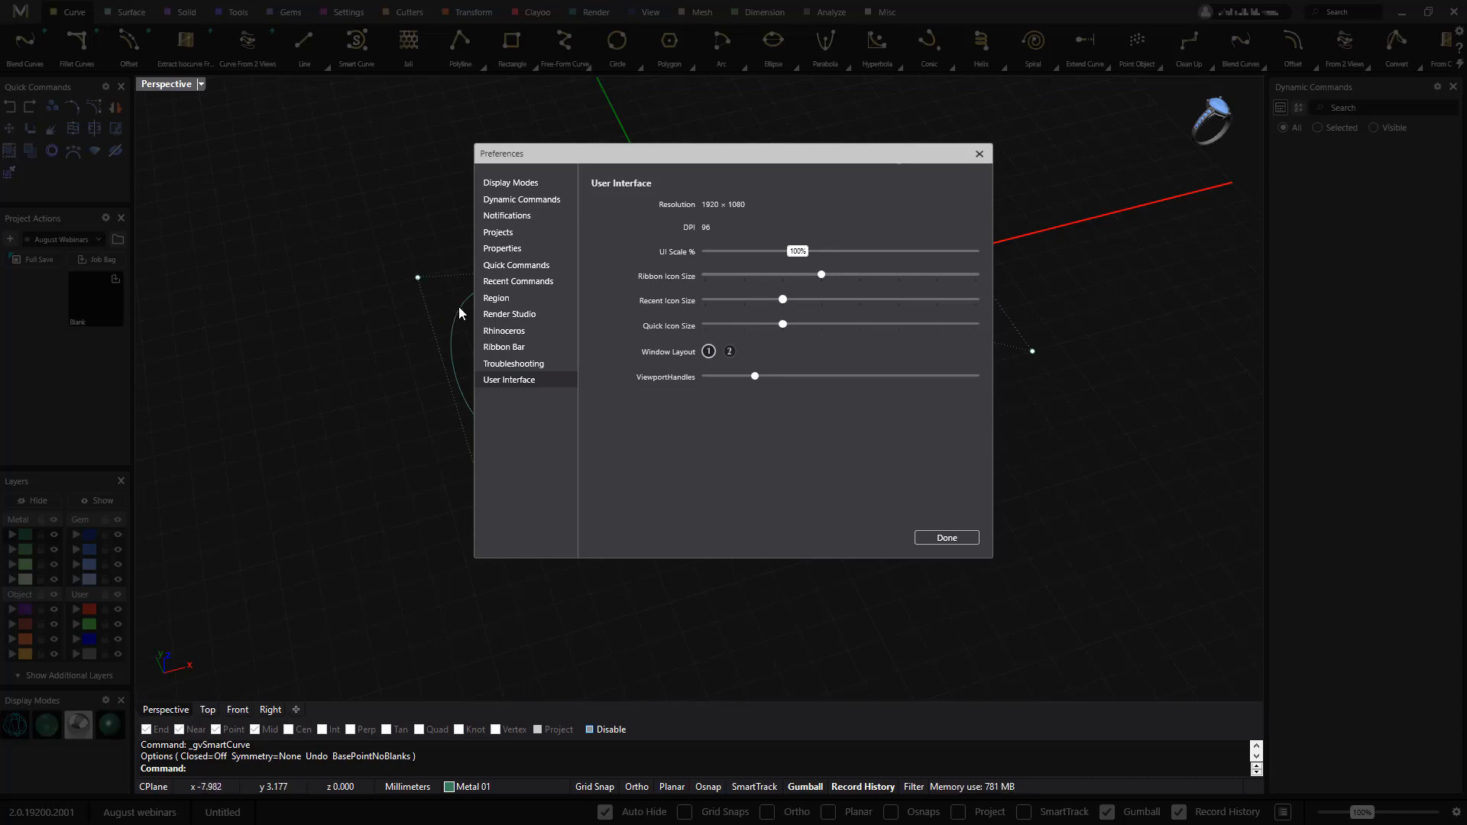
click(493, 329)
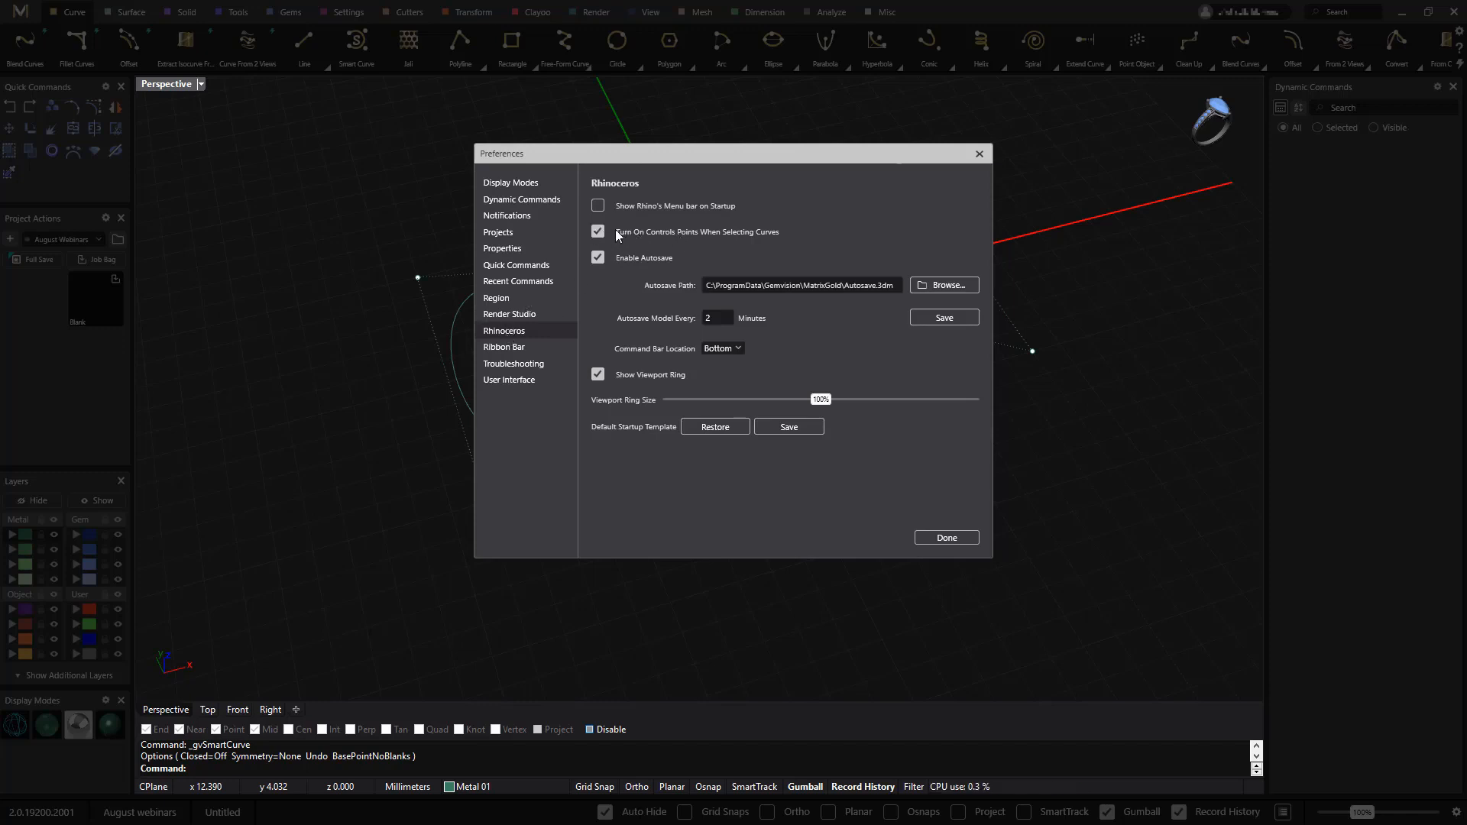
click(979, 153)
right_drag(1061, 210, 716, 314)
right_drag(805, 400, 796, 339)
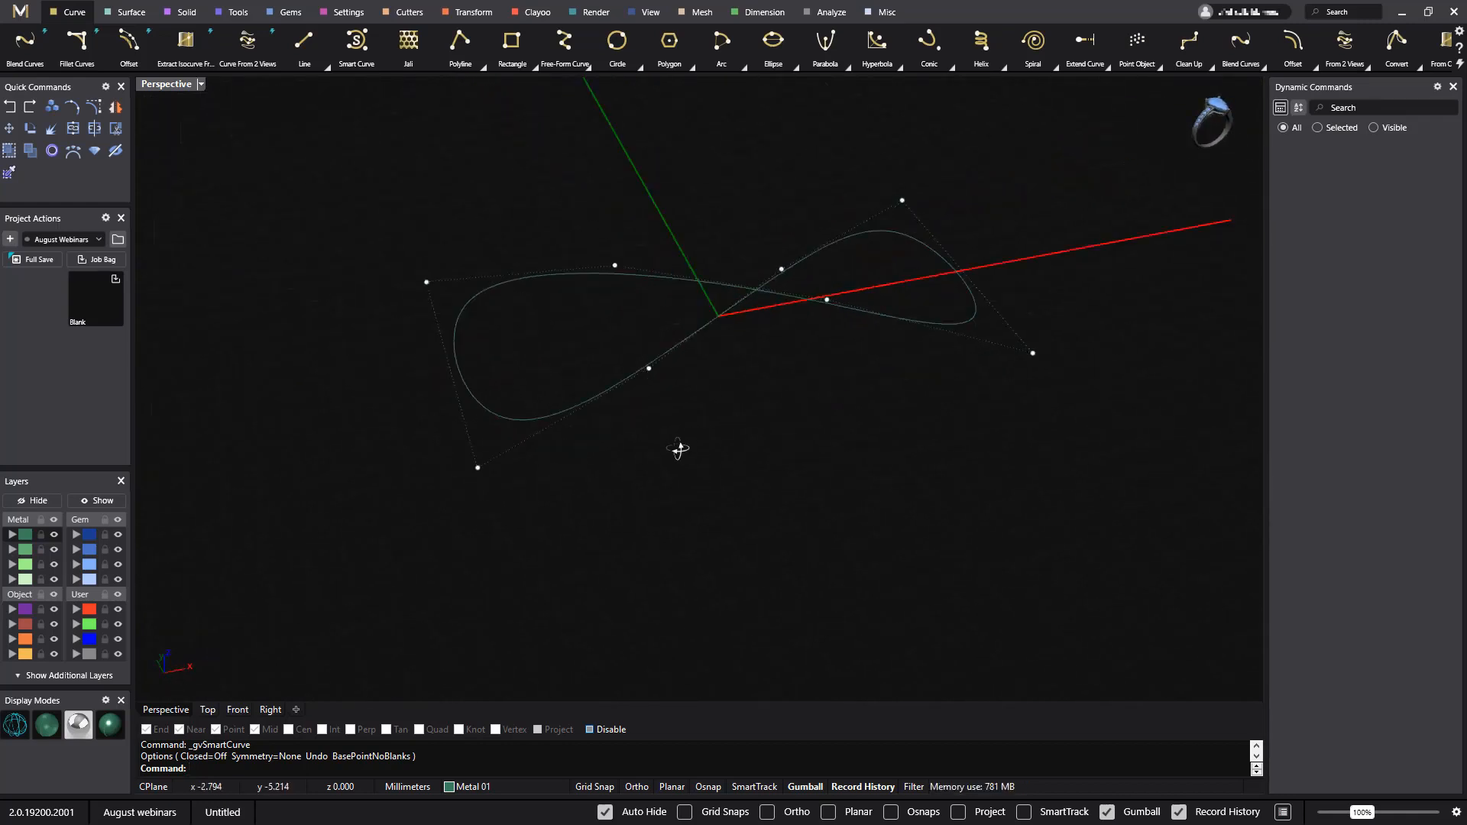
right_drag(678, 448, 763, 393)
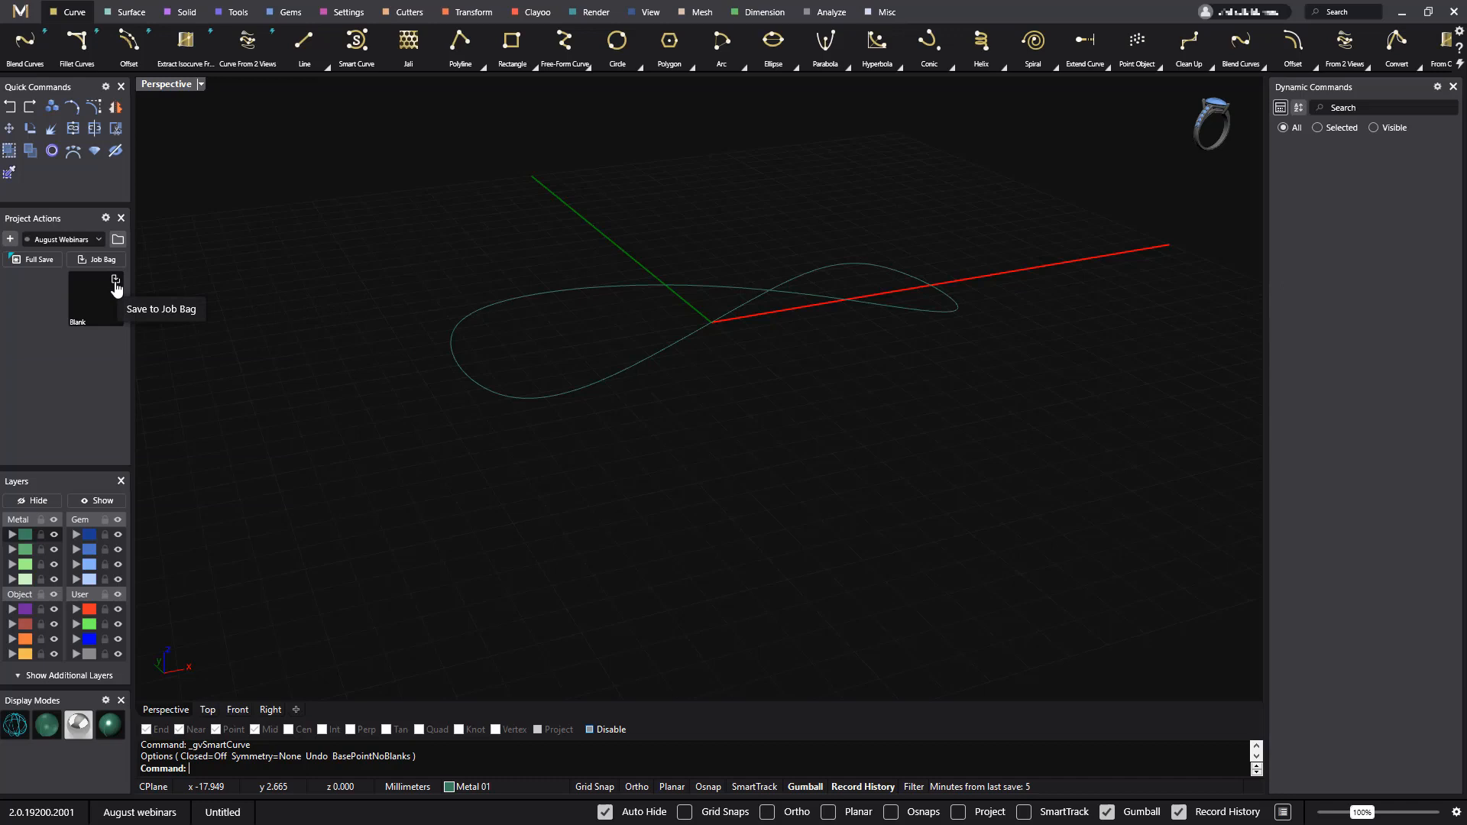
Step: Save the infinity curve as a new version in the project's job bag, with the curve selected for the save and deselected on finishing
click(534, 397)
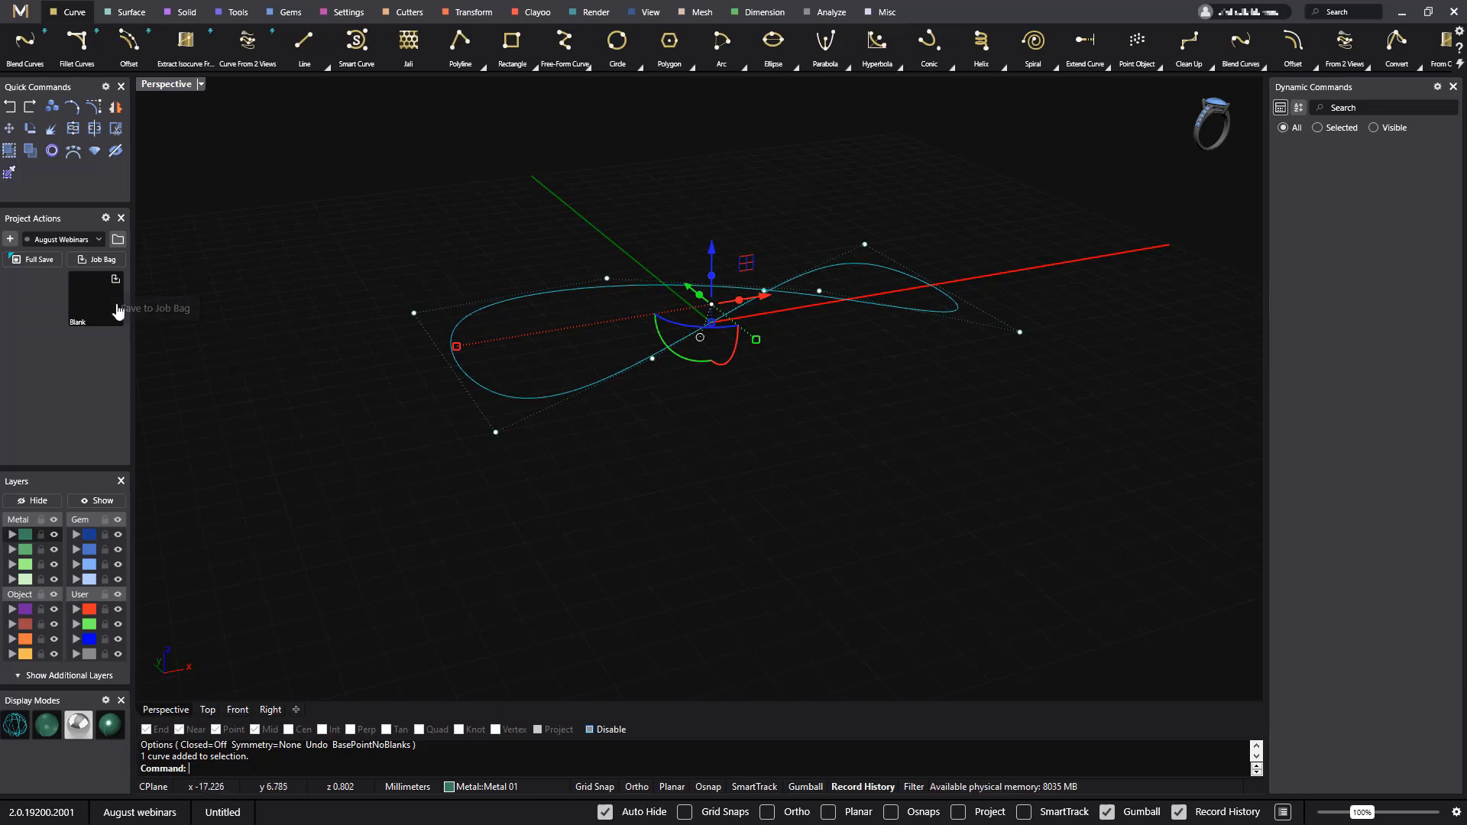
click(90, 304)
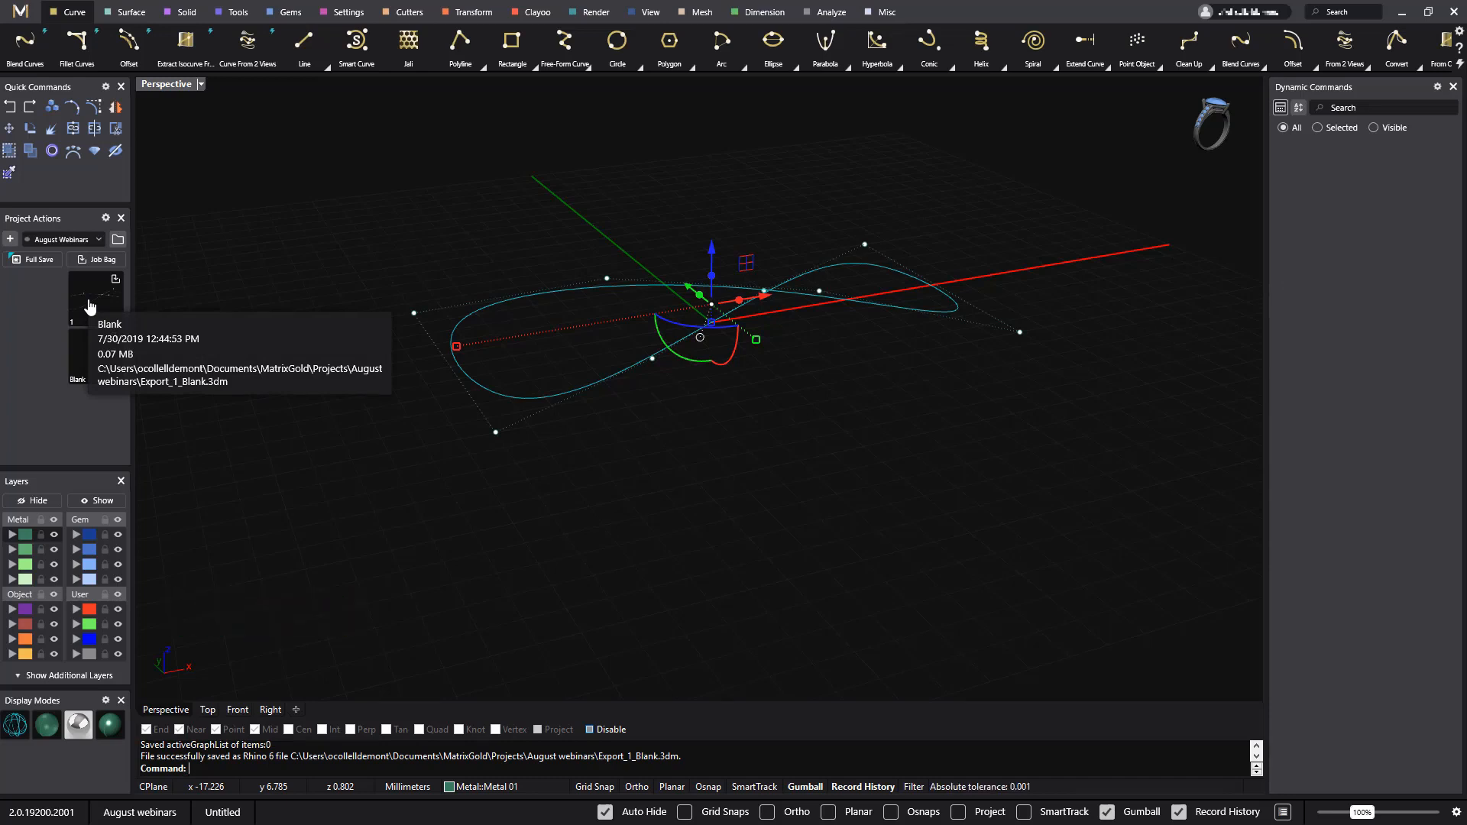
click(277, 503)
mouse_move(573, 458)
right_down()
mouse_move(517, 534)
mouse_move(563, 464)
right_up()
right_drag(713, 420, 593, 445)
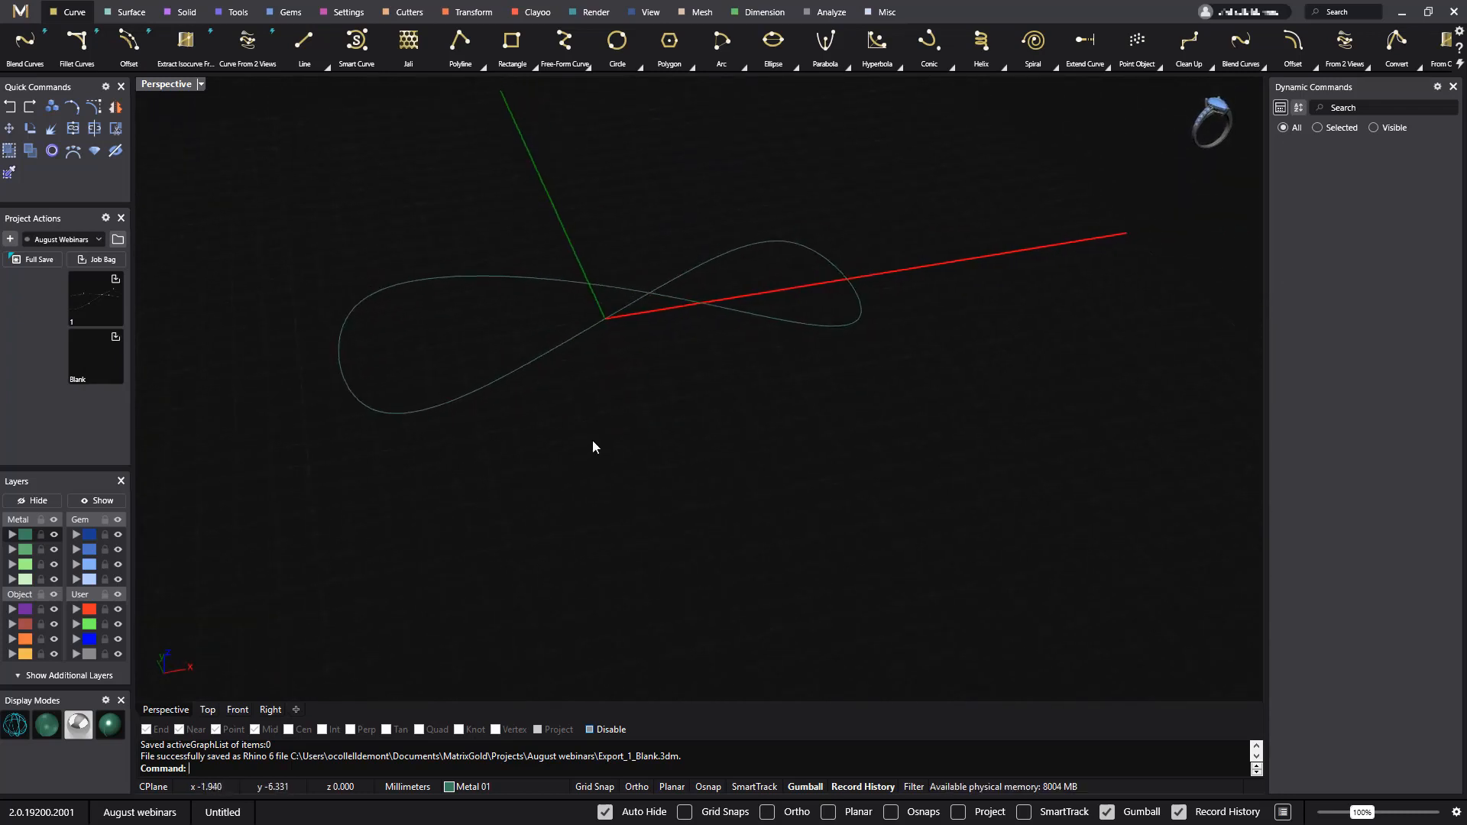
Step: Place a profile on the infinity curve with Profile Placer, using the Profile Placer Up placement method
click(233, 15)
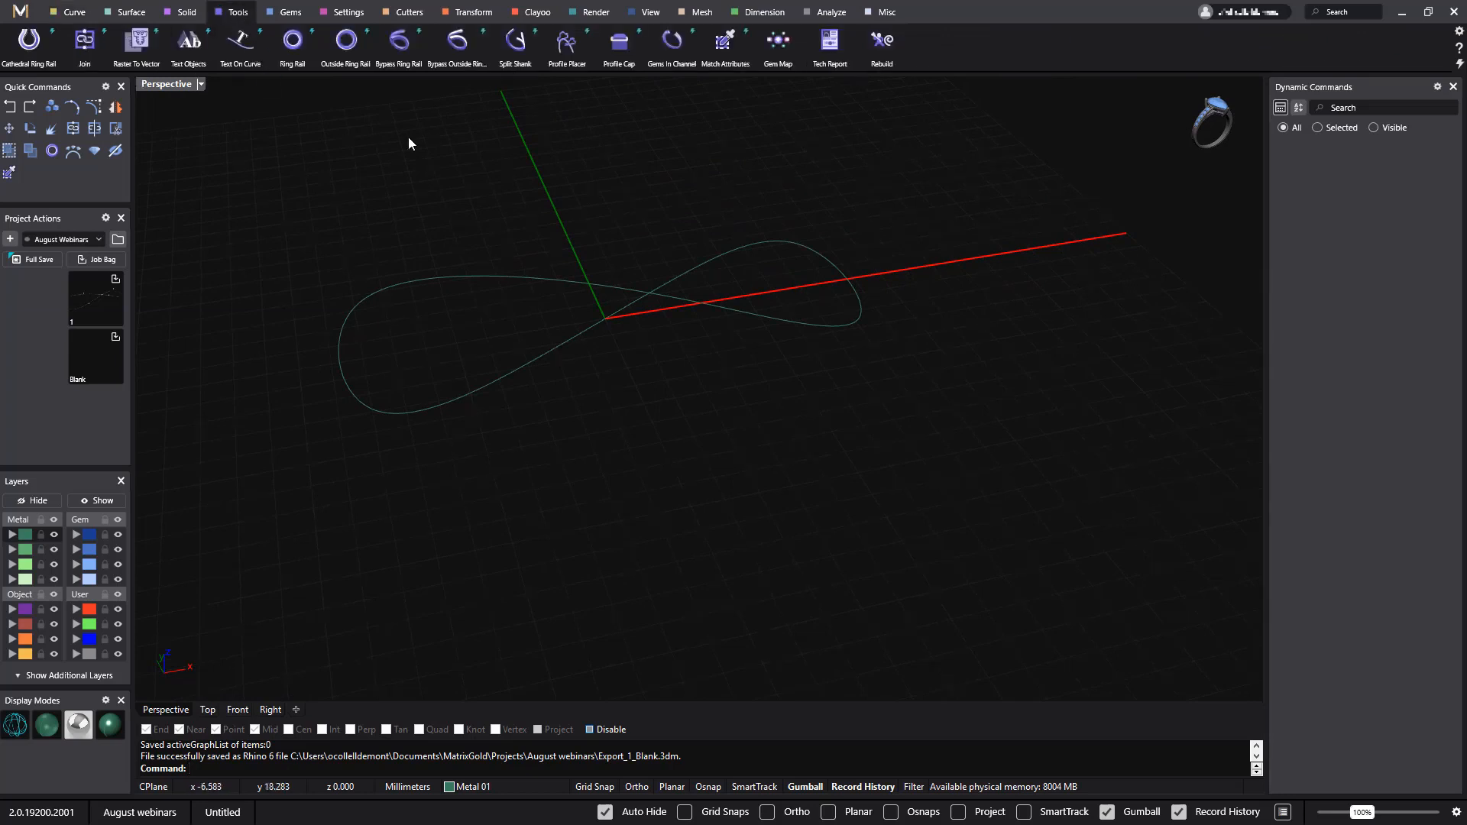
mouse_move(661, 208)
right_down()
mouse_move(642, 268)
mouse_move(661, 210)
mouse_move(649, 188)
right_up()
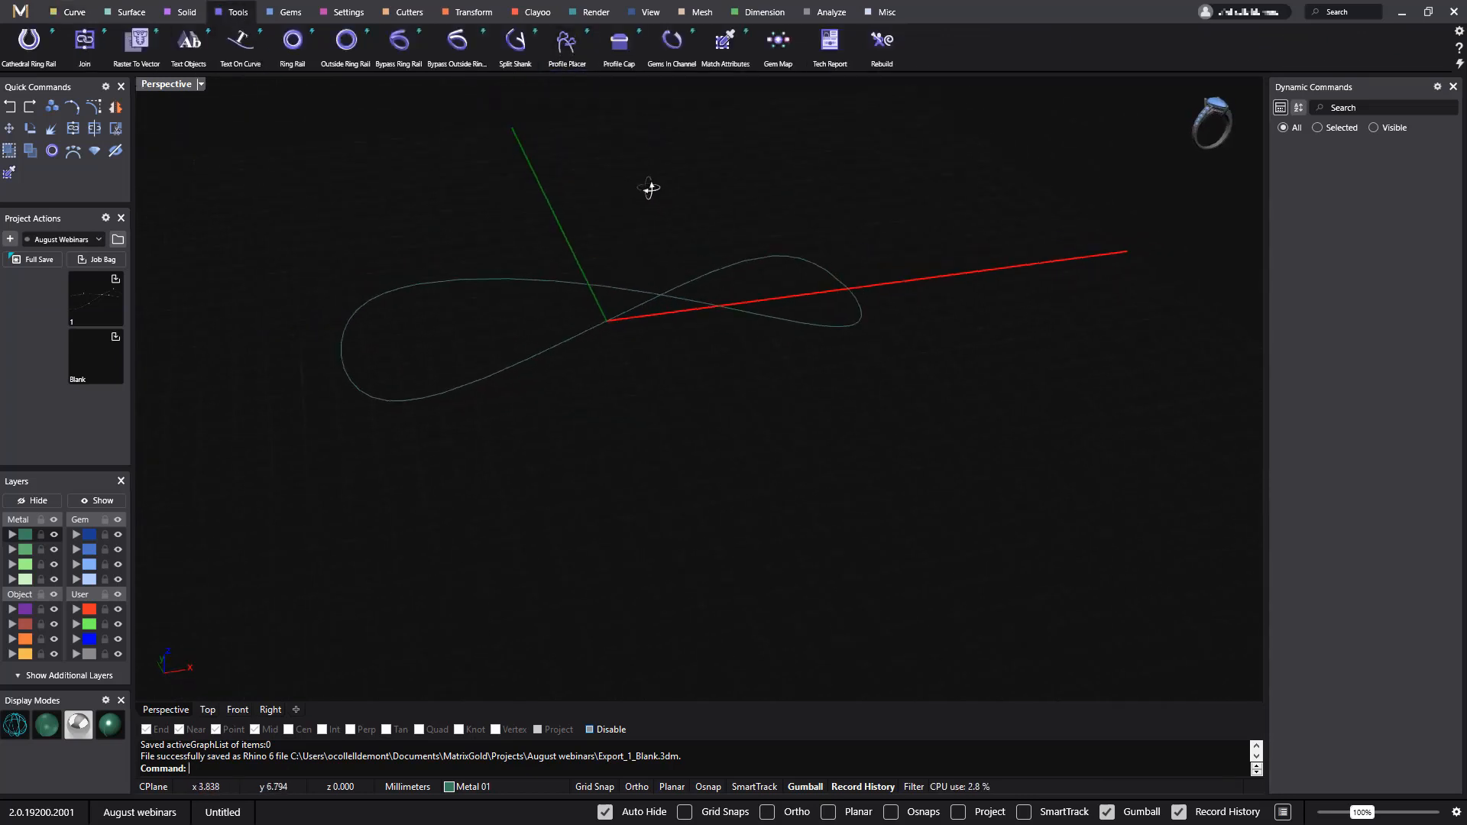
click(569, 48)
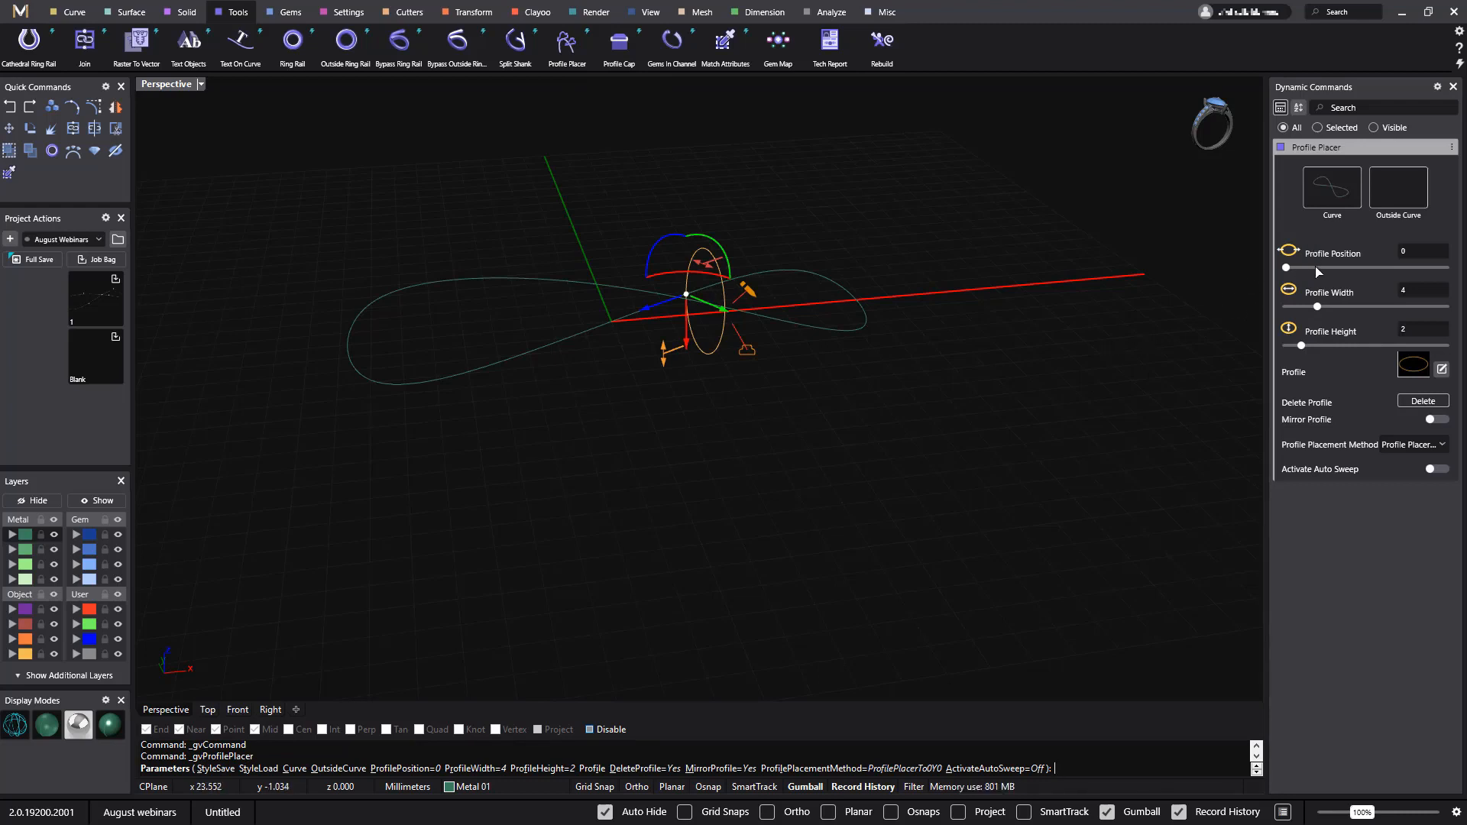
right_drag(902, 443, 988, 467)
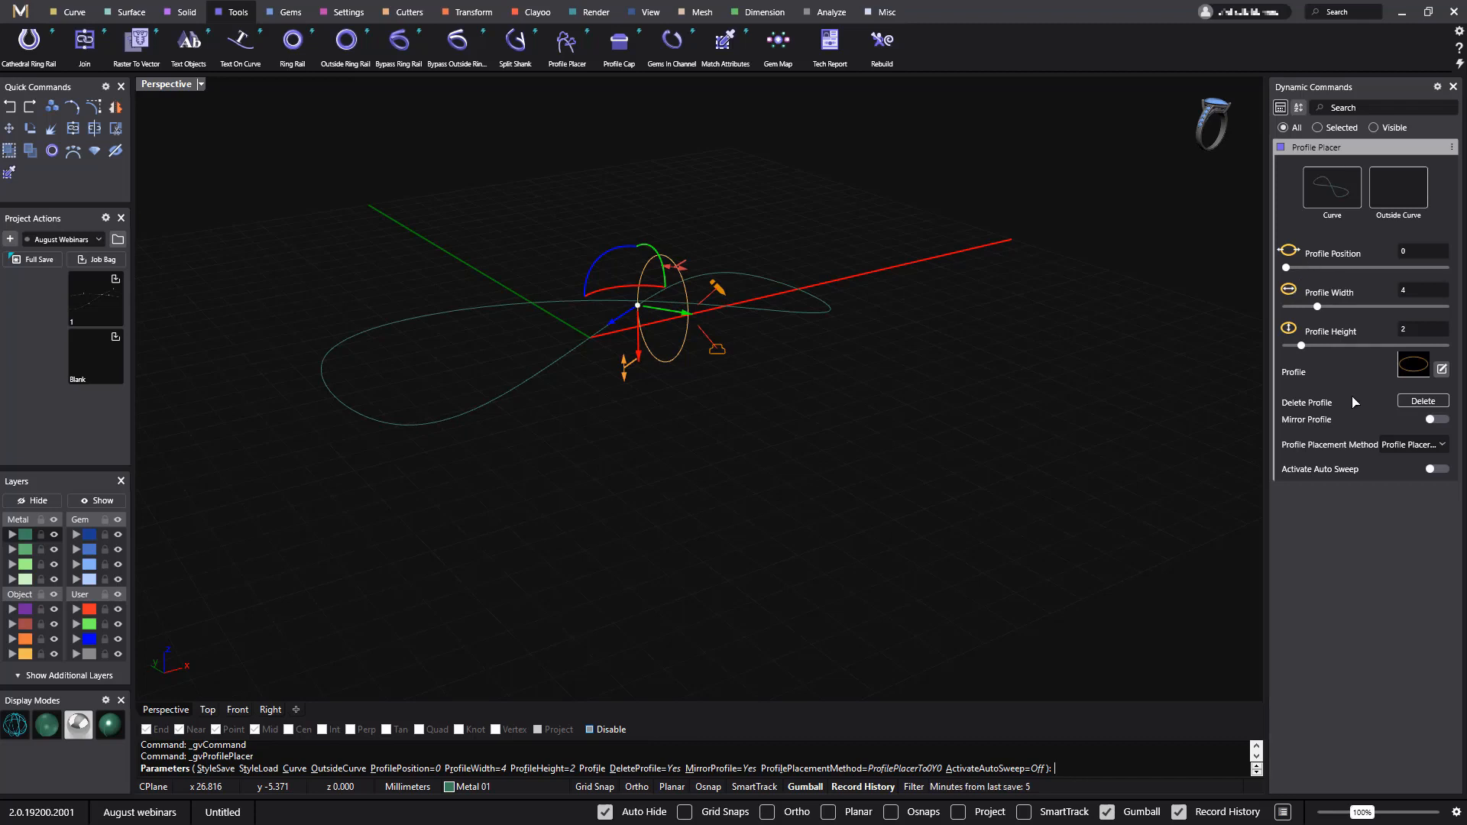
right_drag(1015, 415, 992, 436)
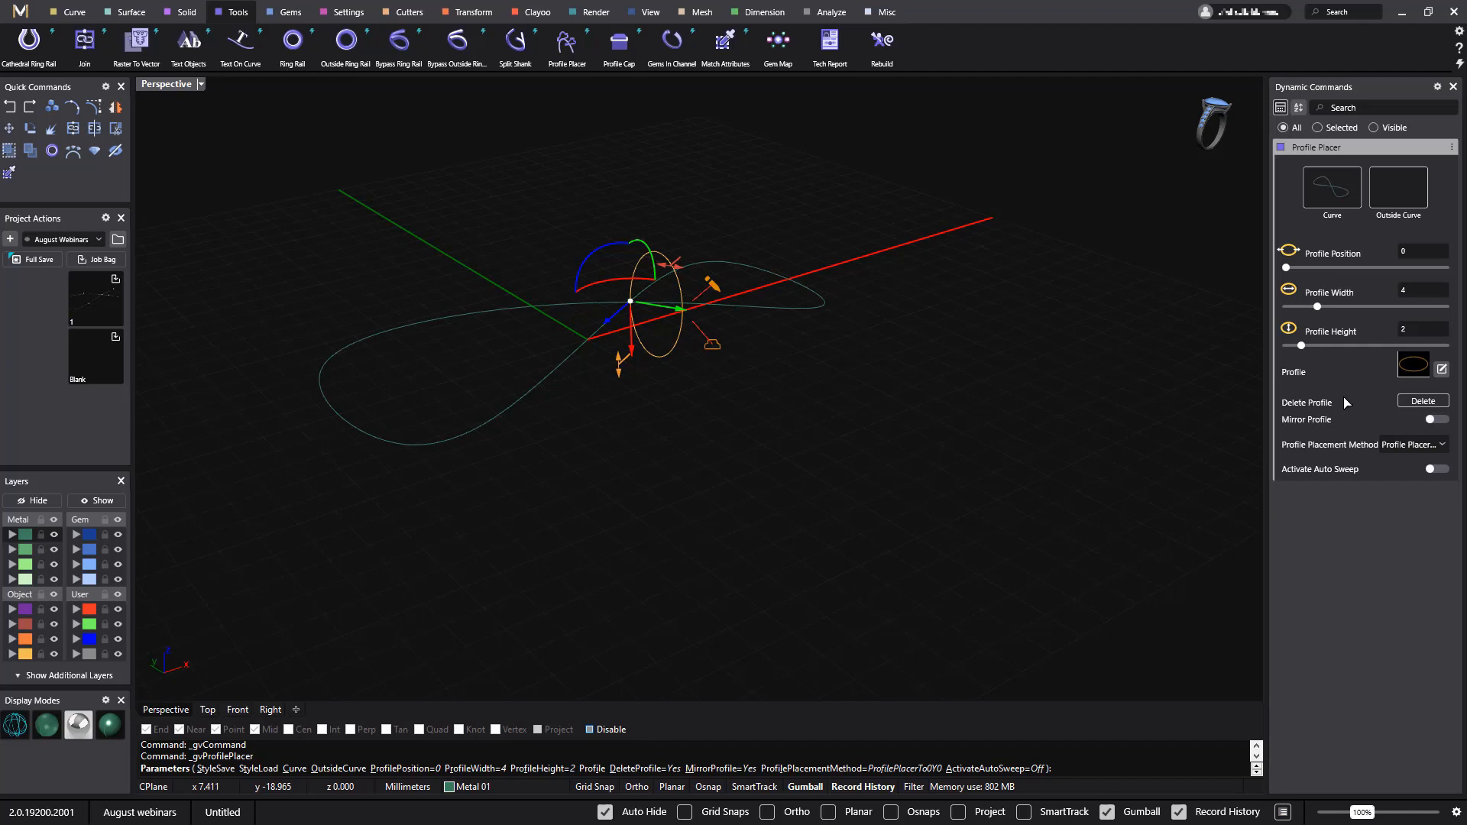
mouse_move(779, 426)
right_down()
mouse_move(865, 406)
mouse_move(815, 371)
mouse_move(769, 410)
mouse_move(734, 409)
mouse_move(756, 416)
right_up()
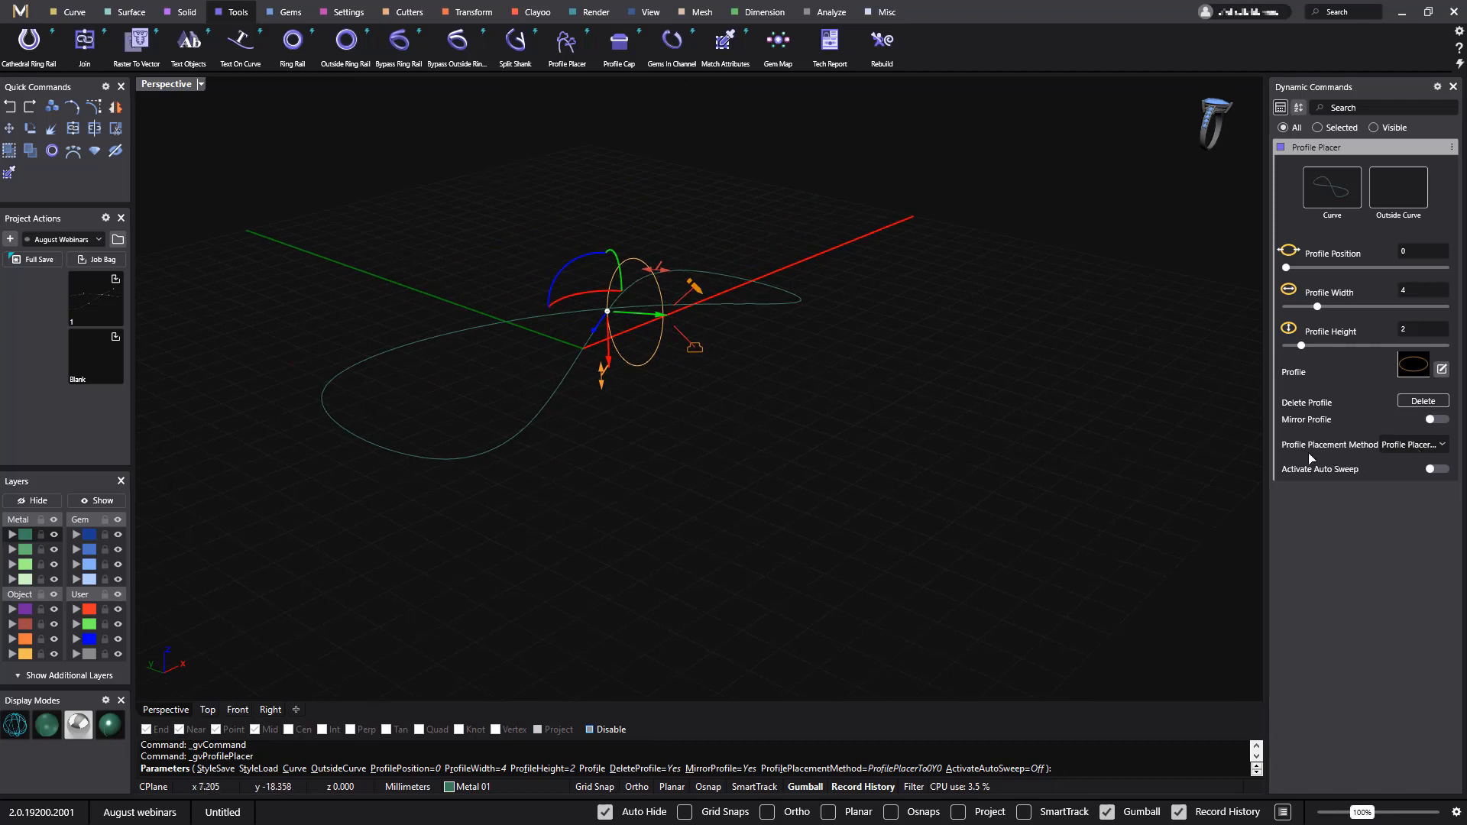
click(1424, 446)
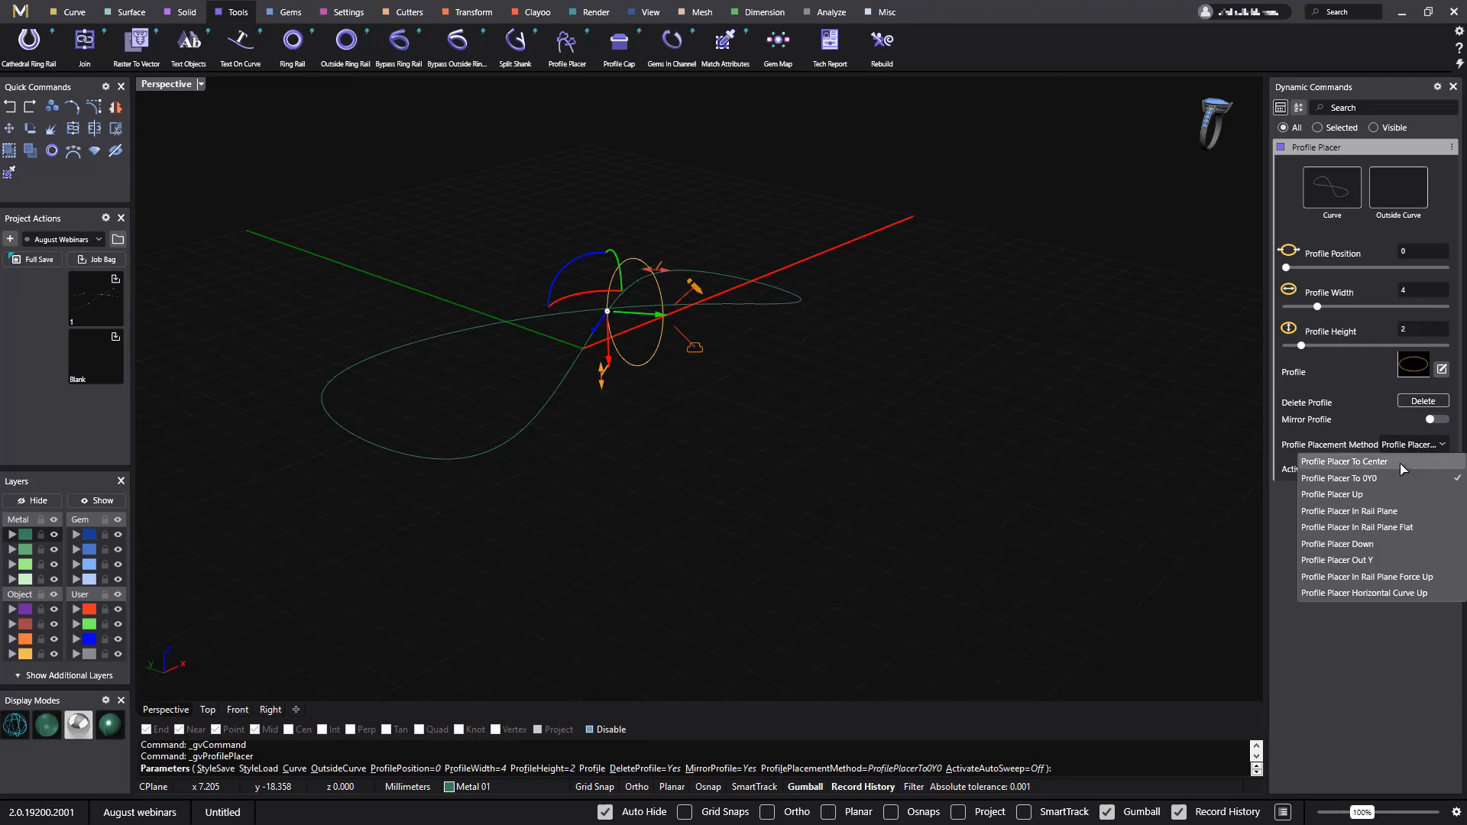
click(1369, 494)
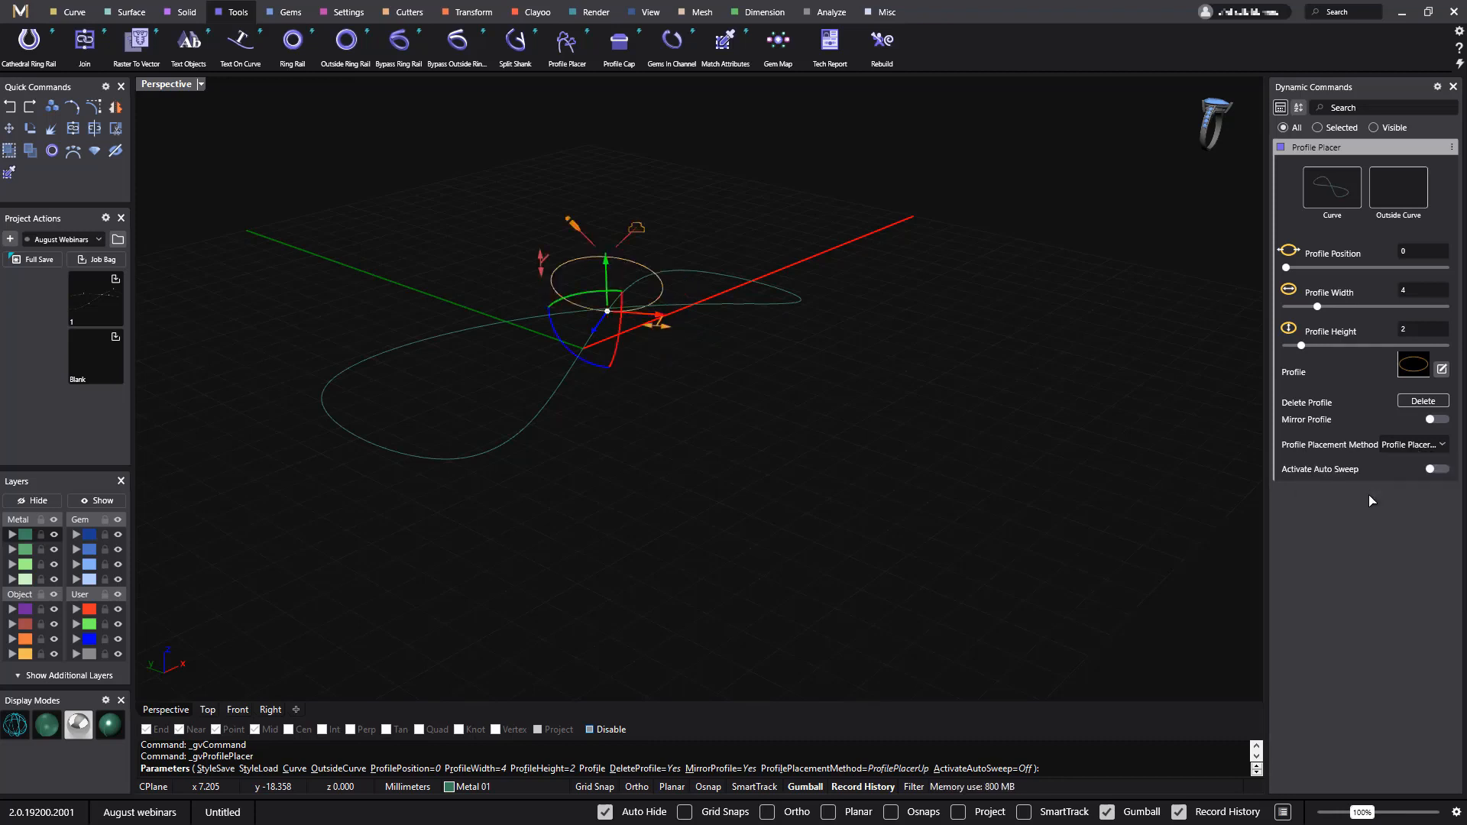
right_drag(801, 449, 741, 409)
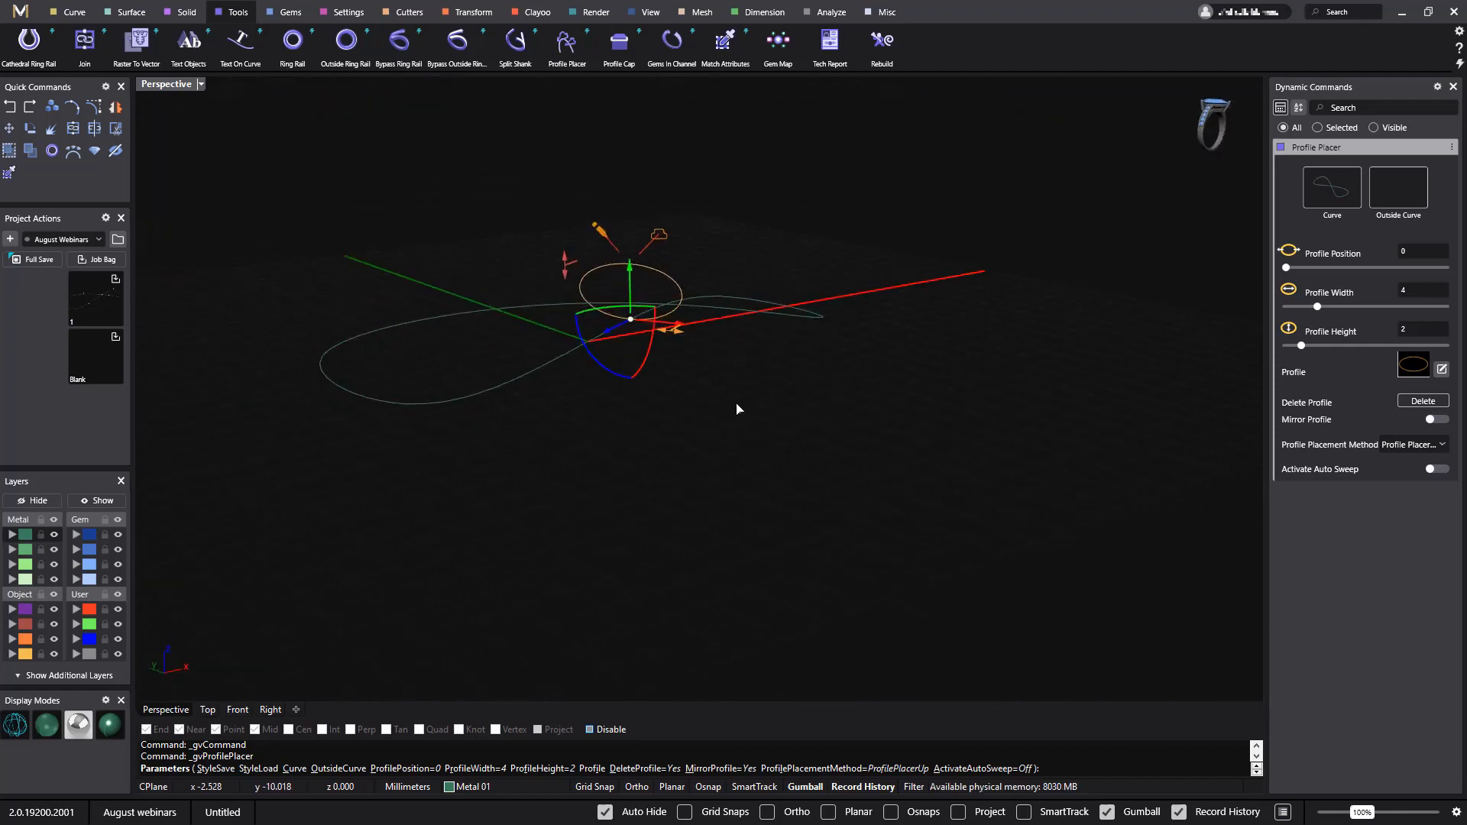
Step: Choose shank profile 03 from the profile library as the cross-section and close the Content Manager
click(1413, 370)
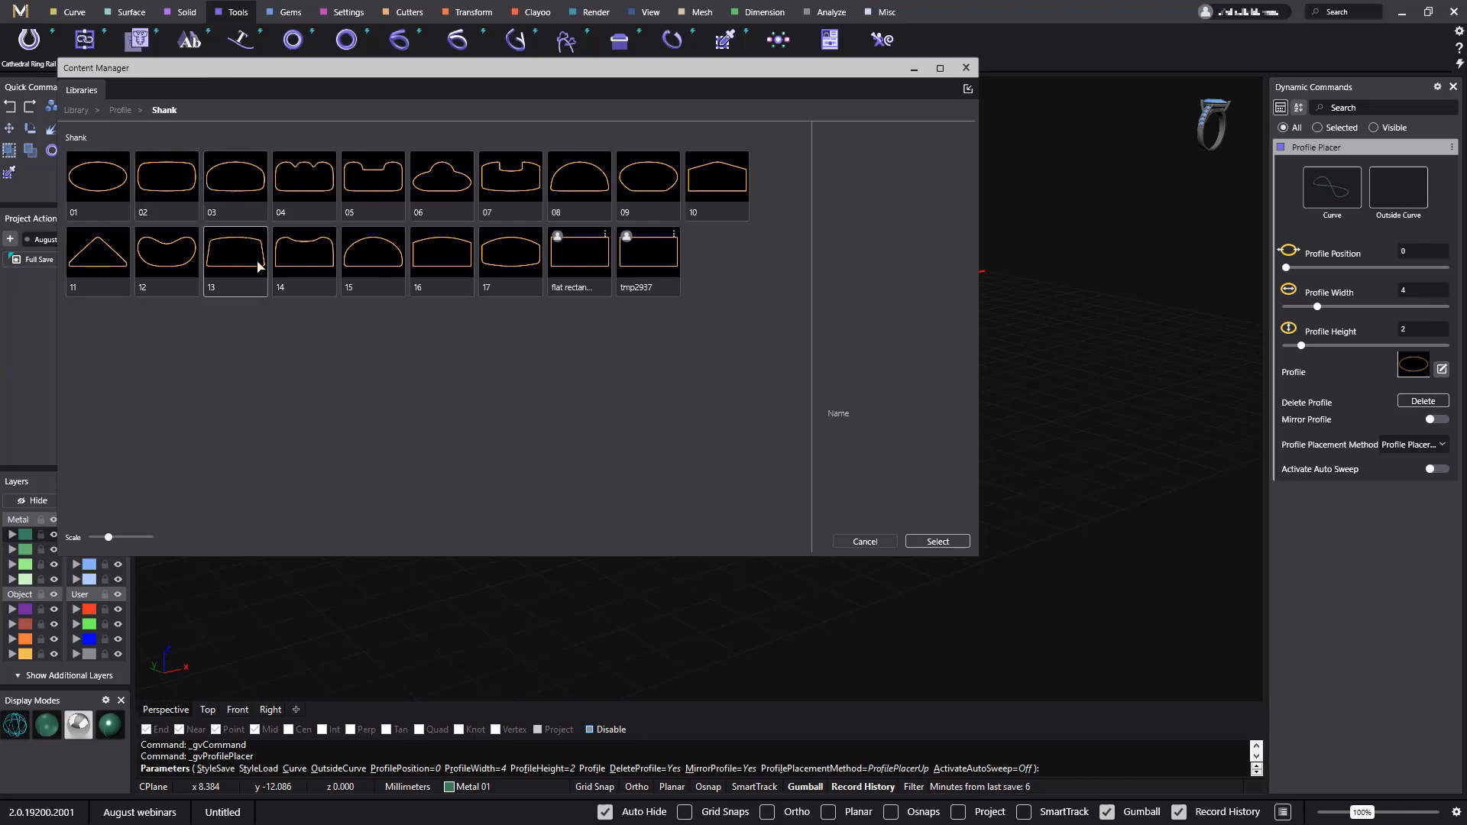
click(238, 193)
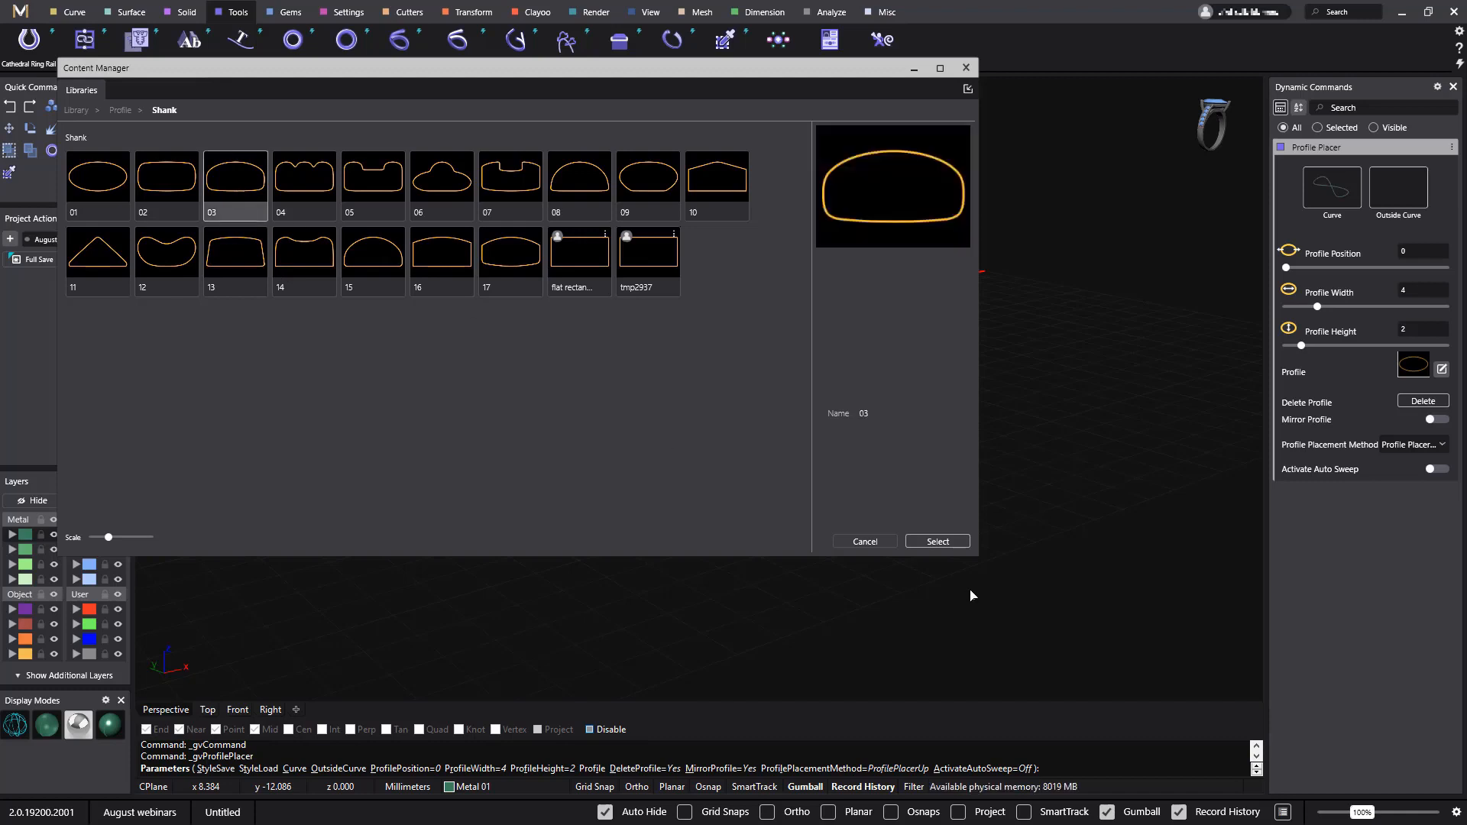
click(937, 541)
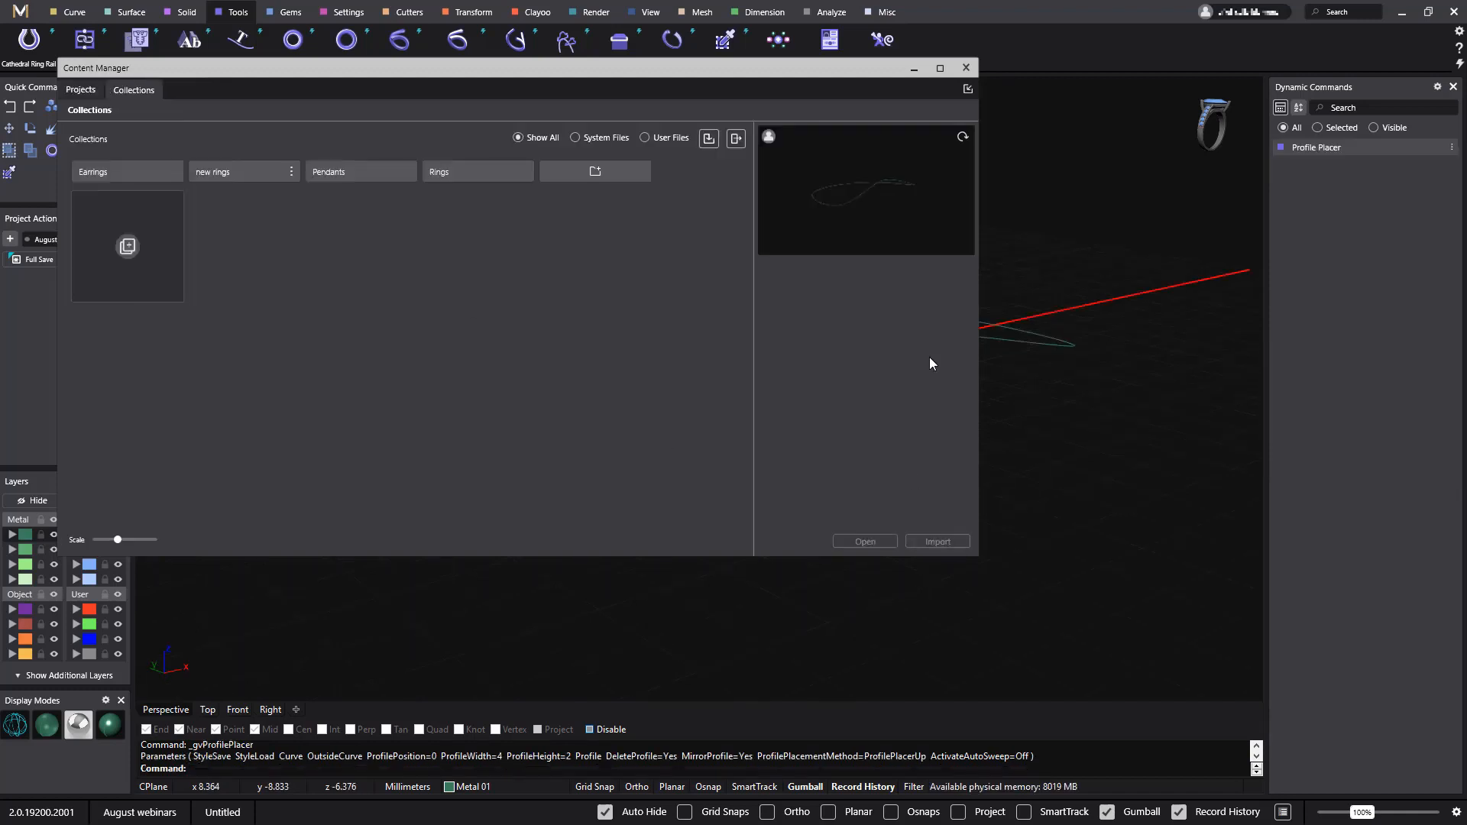
click(966, 67)
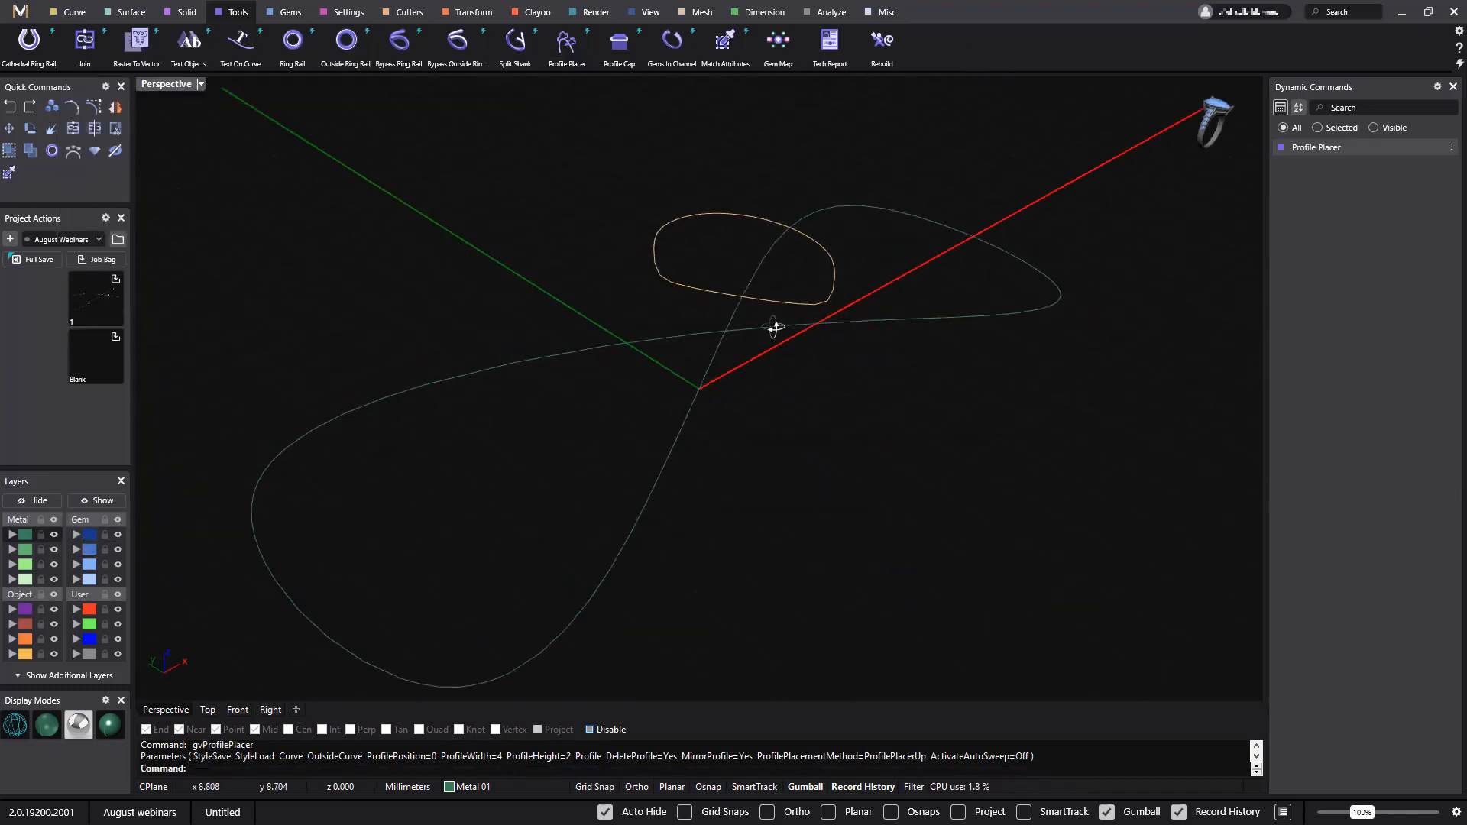
Step: Reopen the placed profile's Profile Placer settings for editing
right_drag(775, 327, 557, 211)
right_drag(1048, 379, 933, 327)
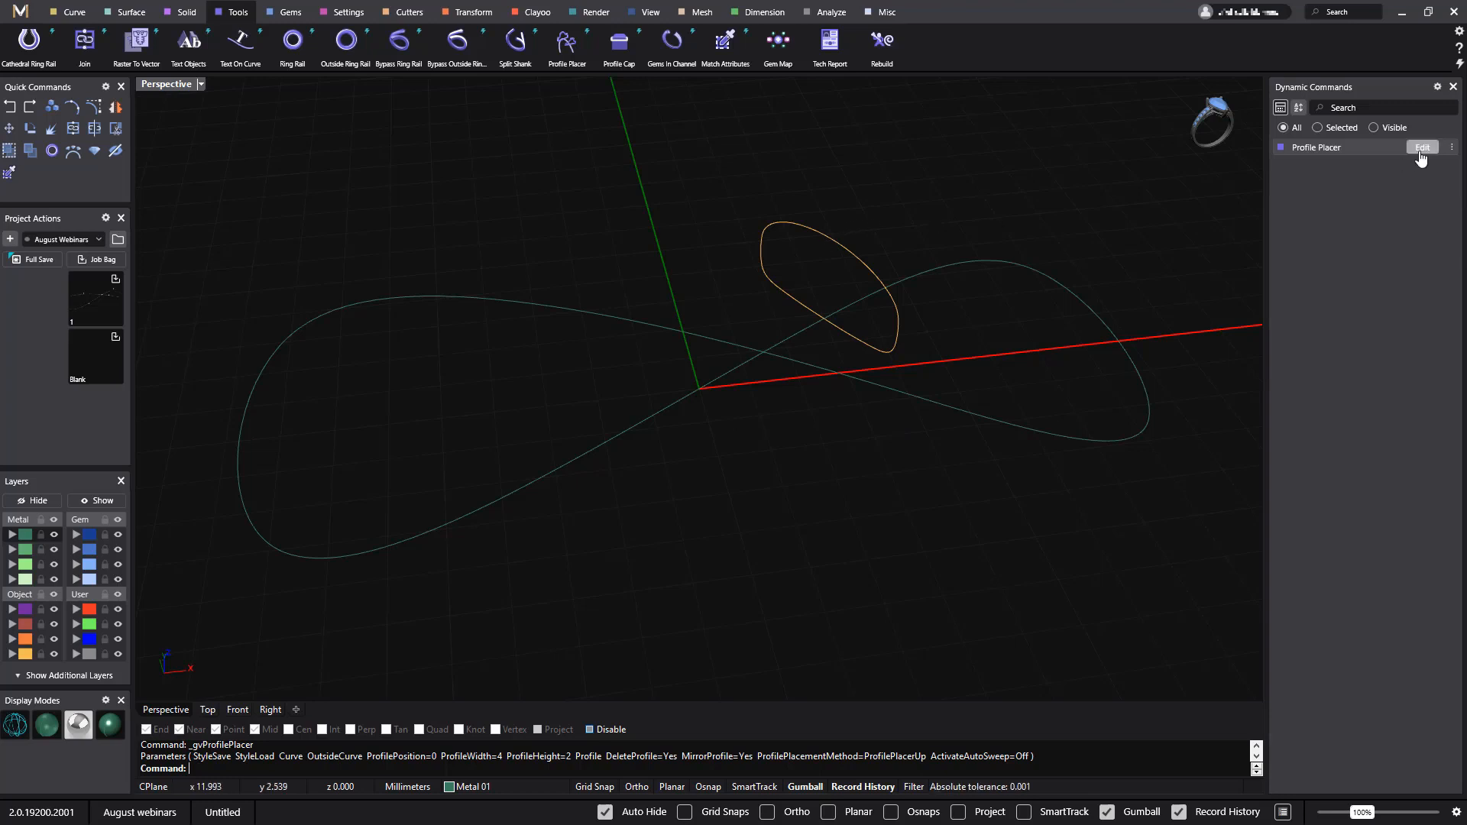
click(1420, 147)
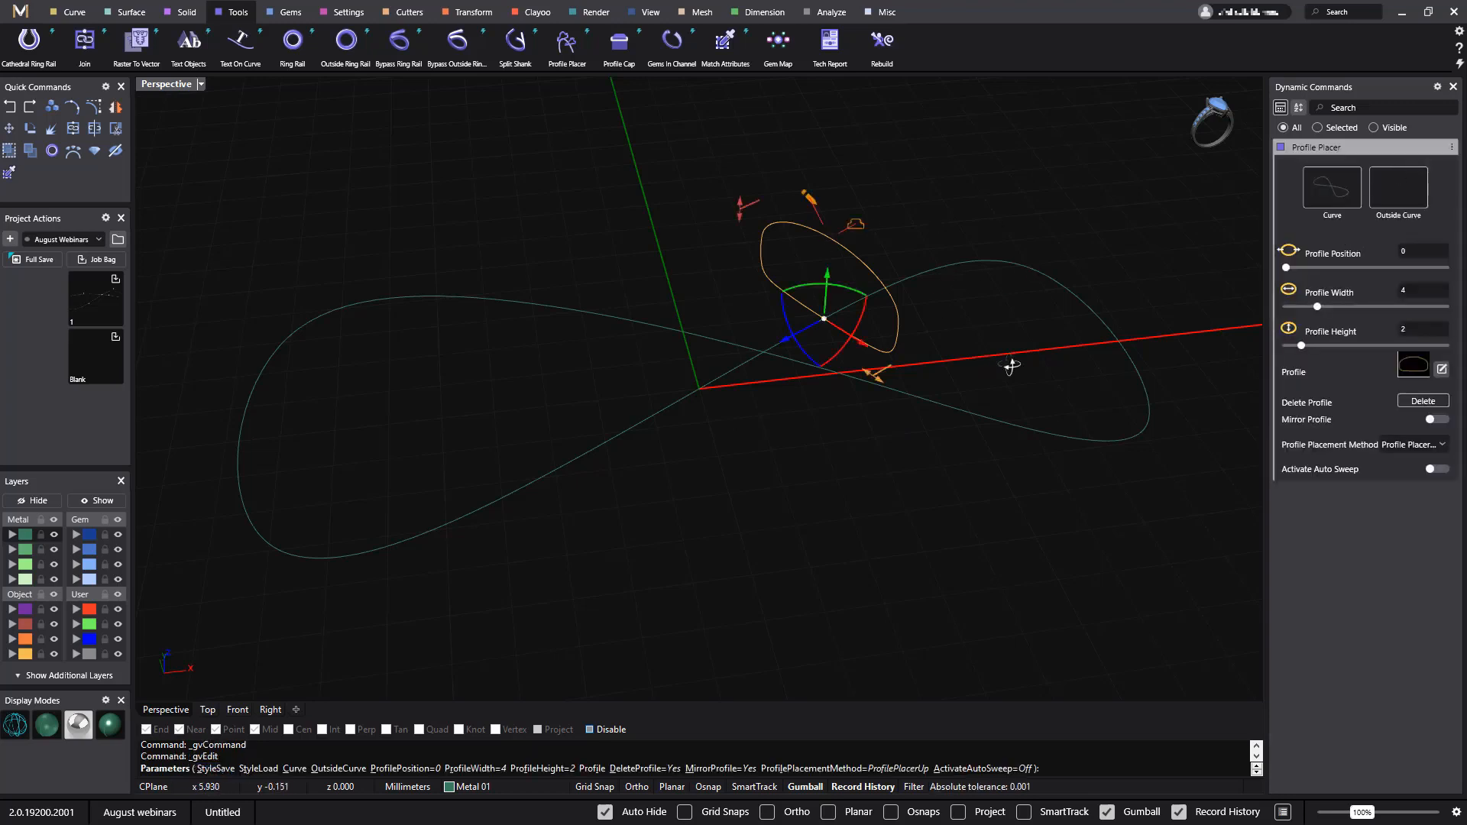
right_drag(1009, 366, 807, 302)
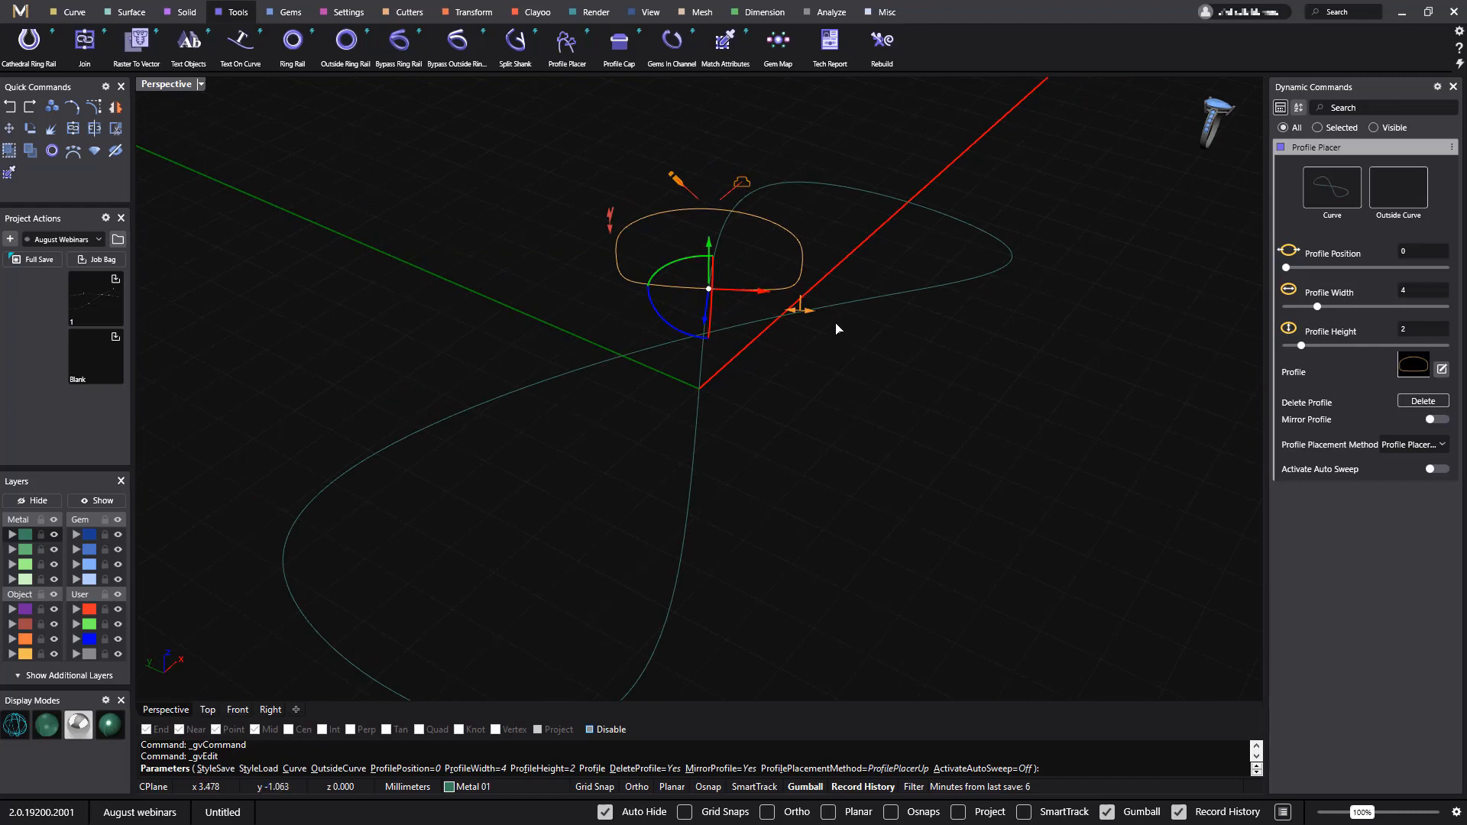
Step: Narrow the profile to a width of 2.9 mm using its handle in the Perspective view
mouse_move(802, 310)
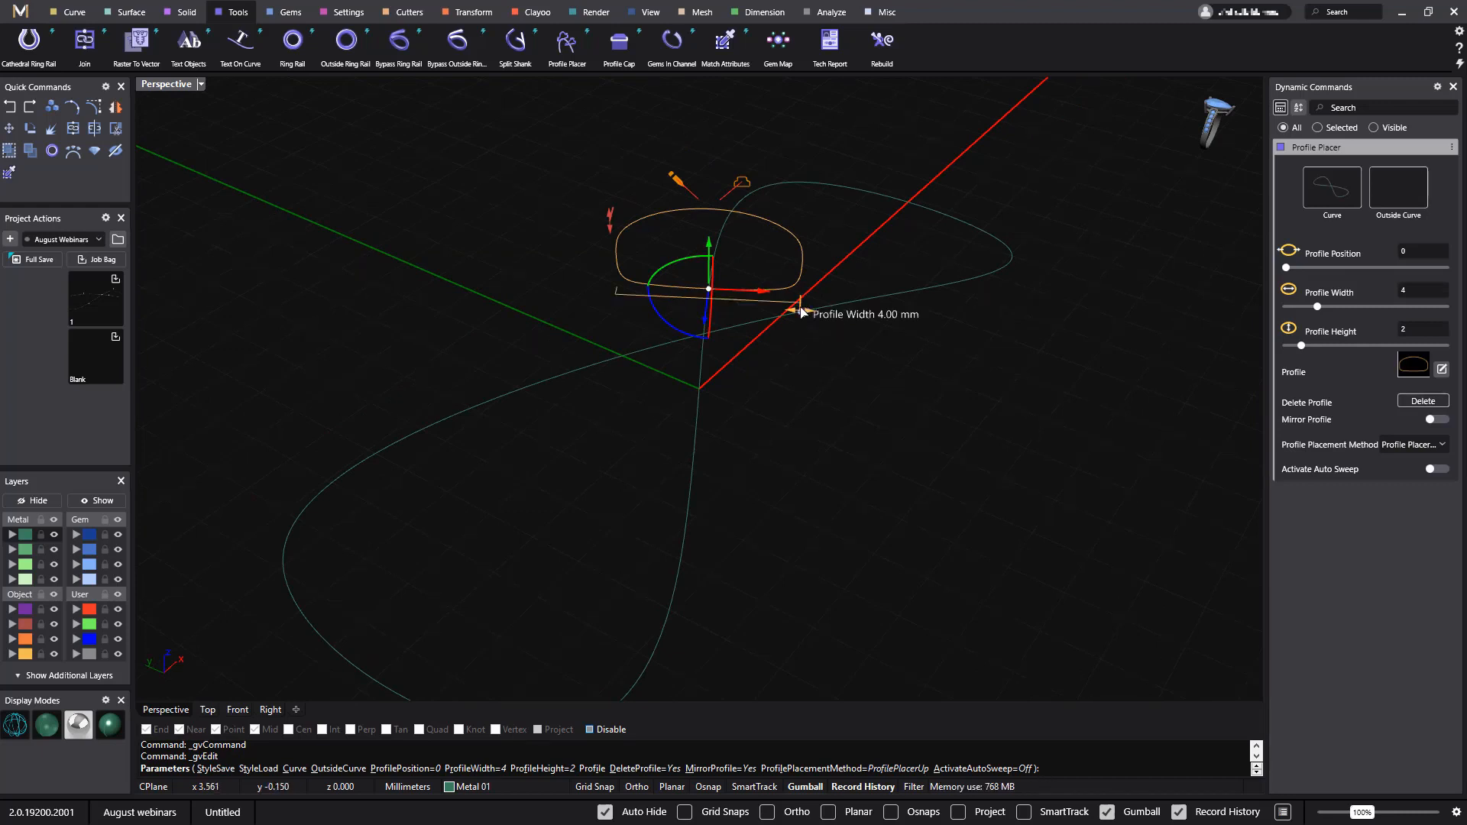
scroll(802, 310, up, 5)
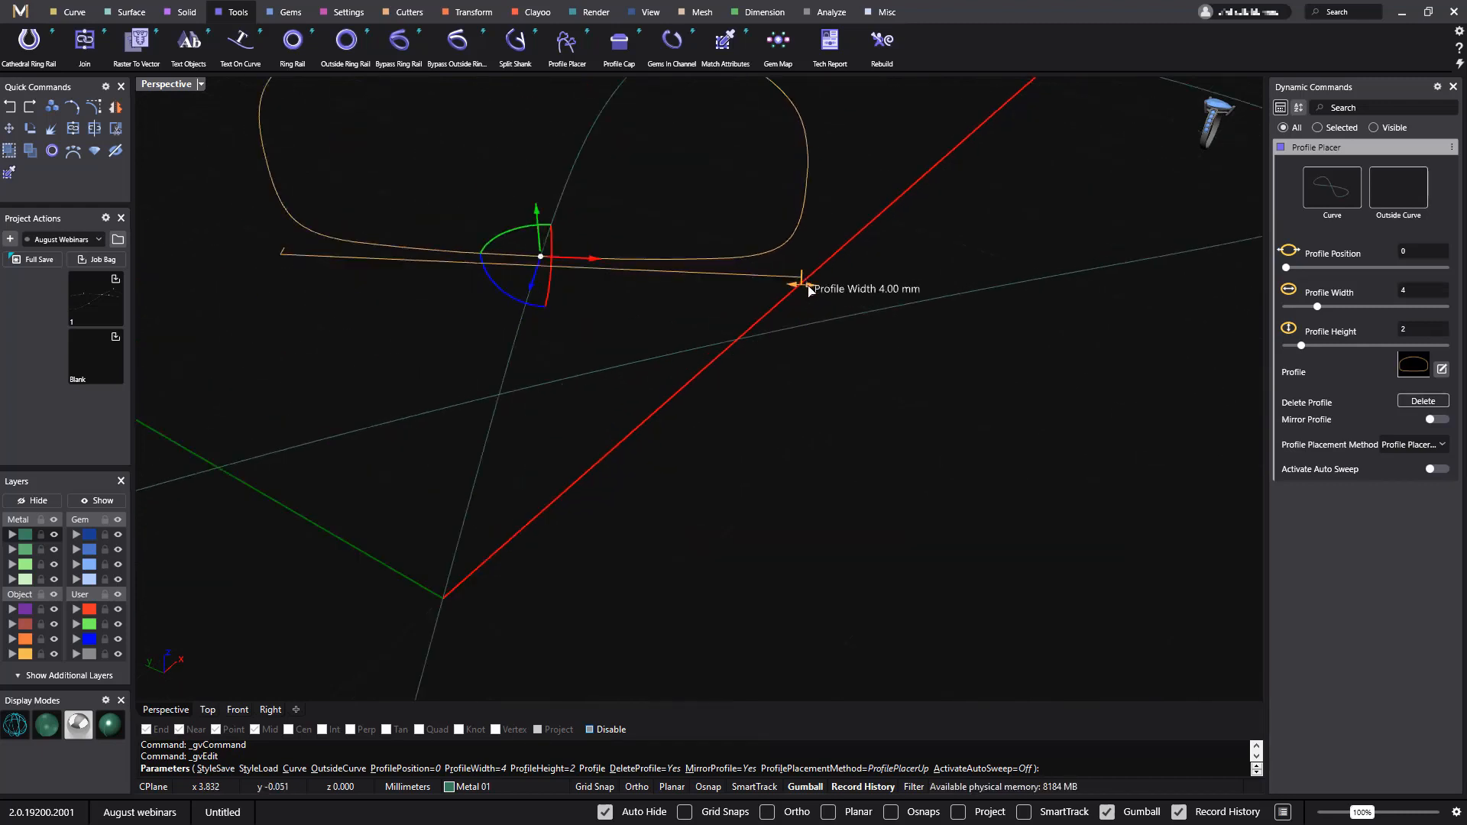
drag(800, 292, 660, 277)
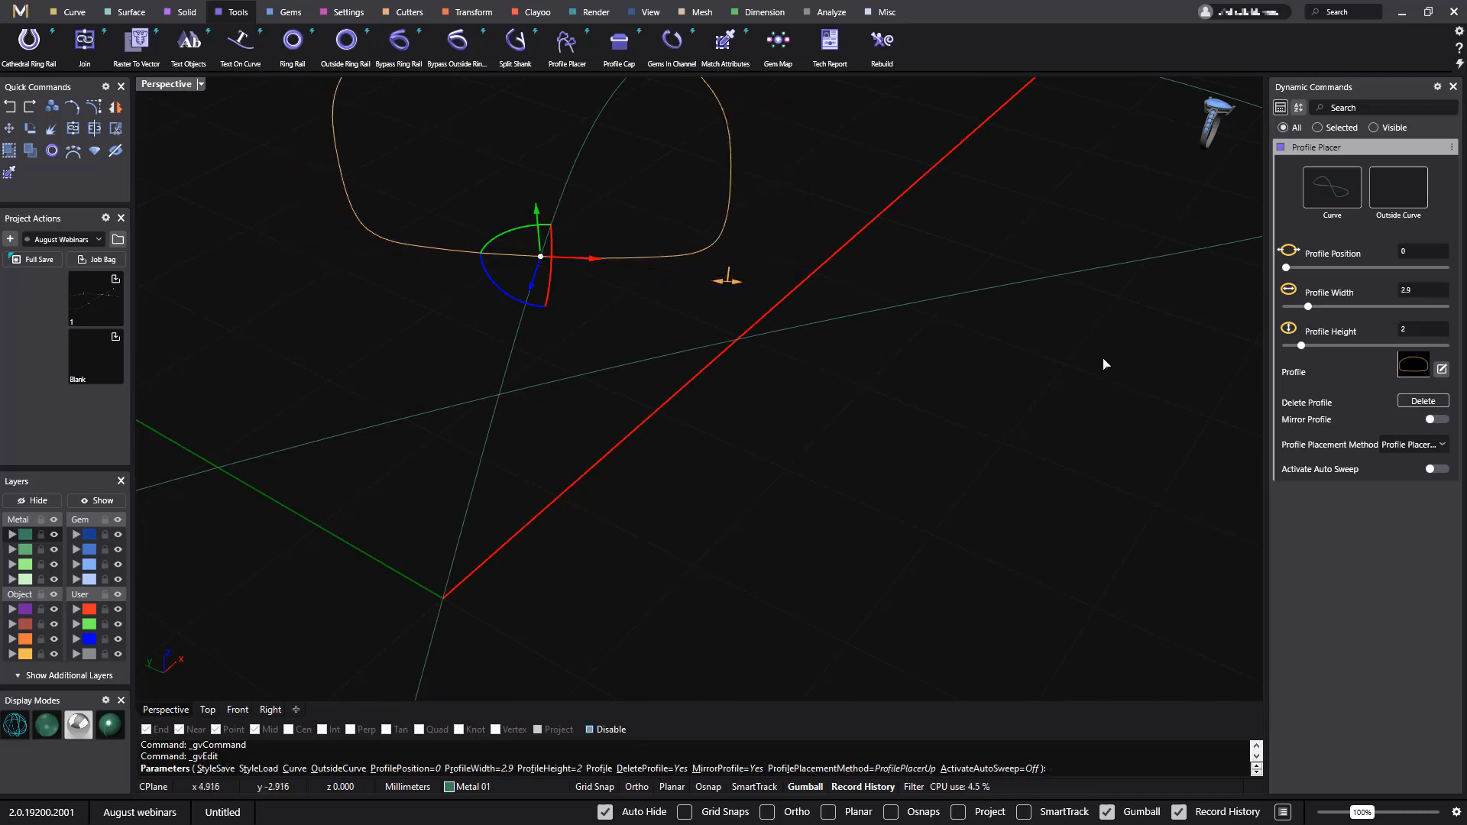
scroll(1030, 393, down, 5)
right_drag(1028, 392, 1349, 395)
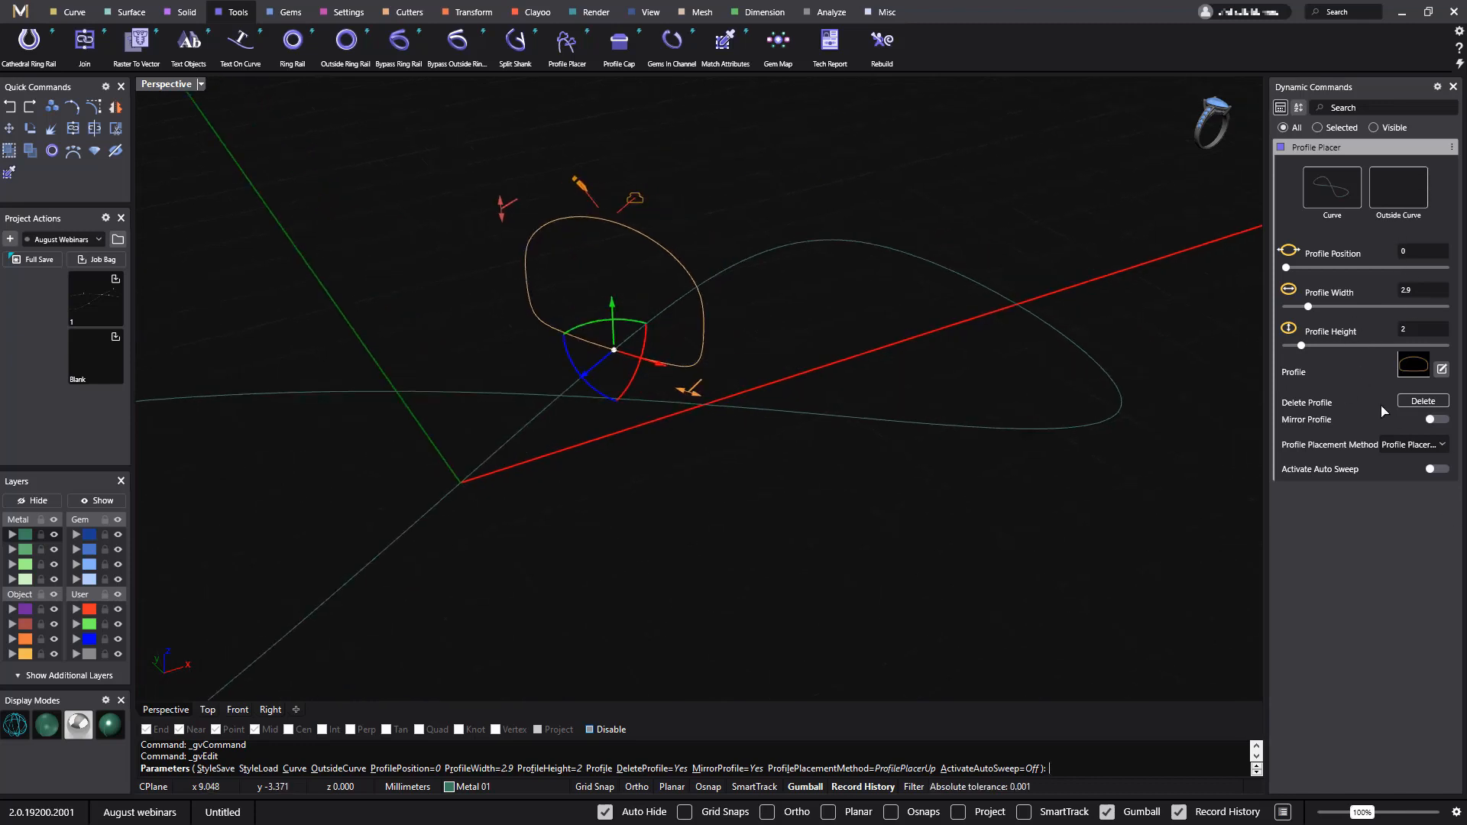
right_drag(856, 351, 811, 344)
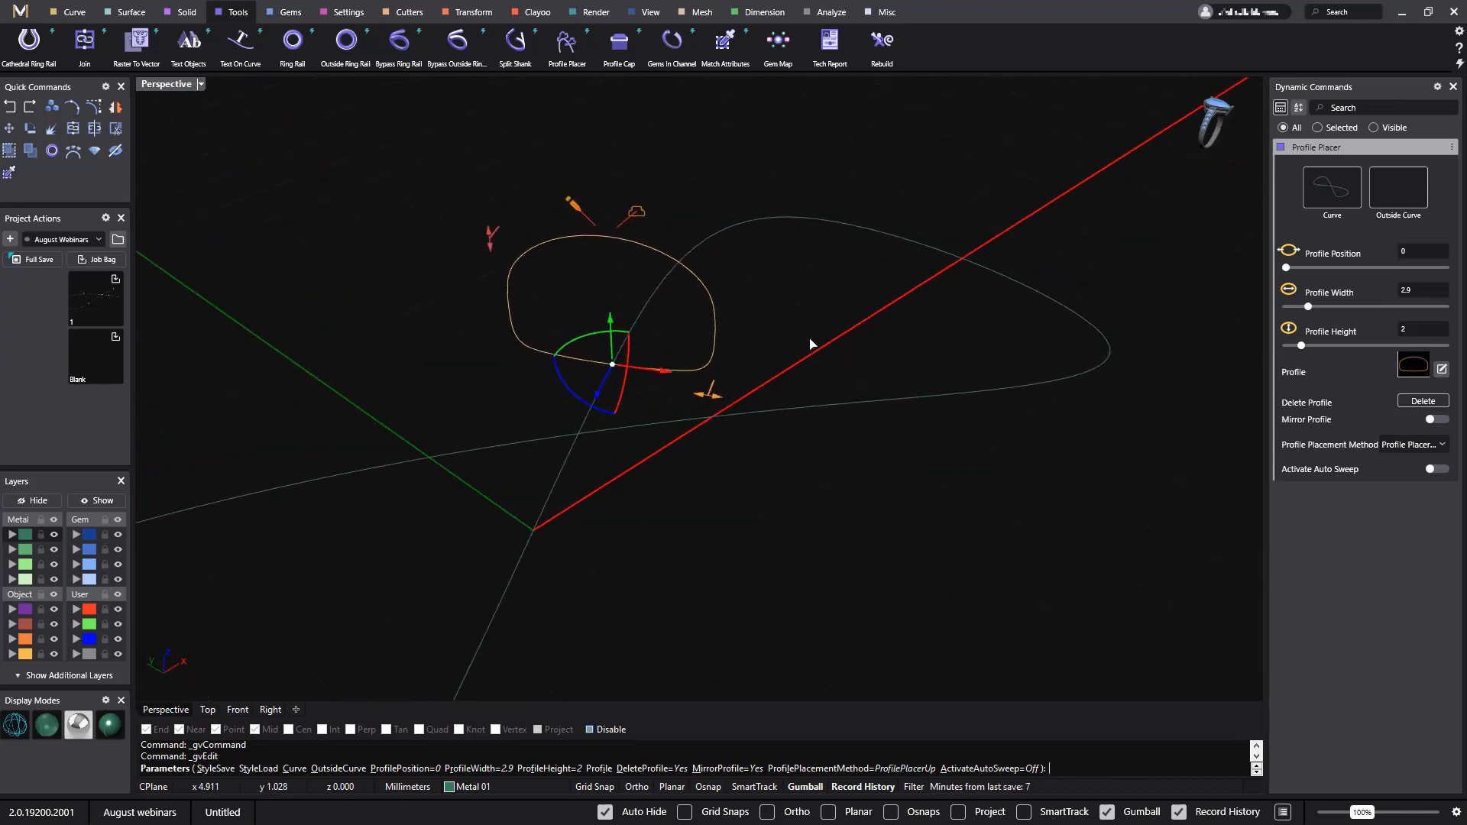
Step: Set the profile's width to 2.5 mm and its height to 1.7 mm
mouse_move(706, 396)
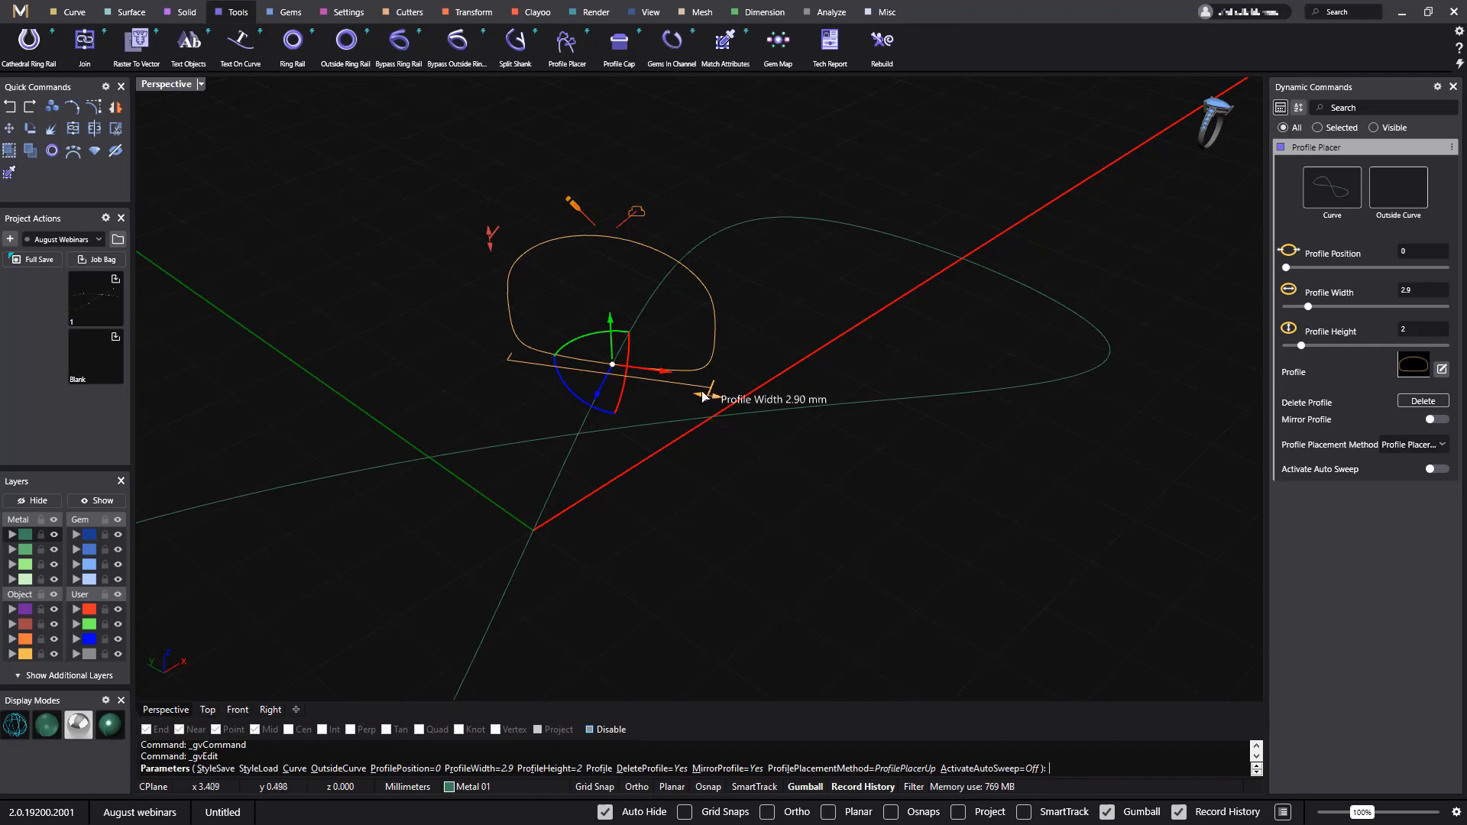
click(1431, 295)
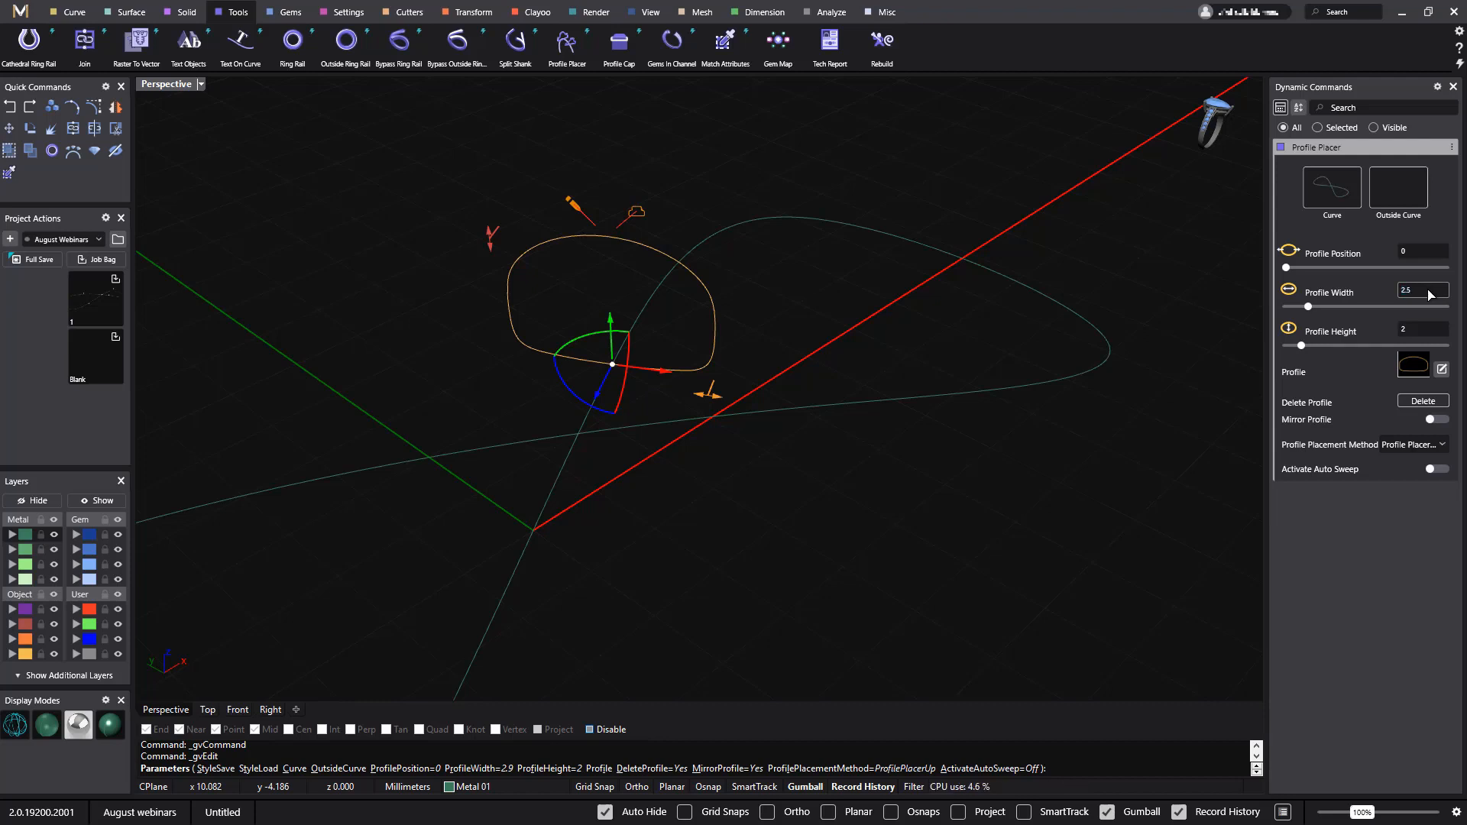
text(2.5)
key(Return)
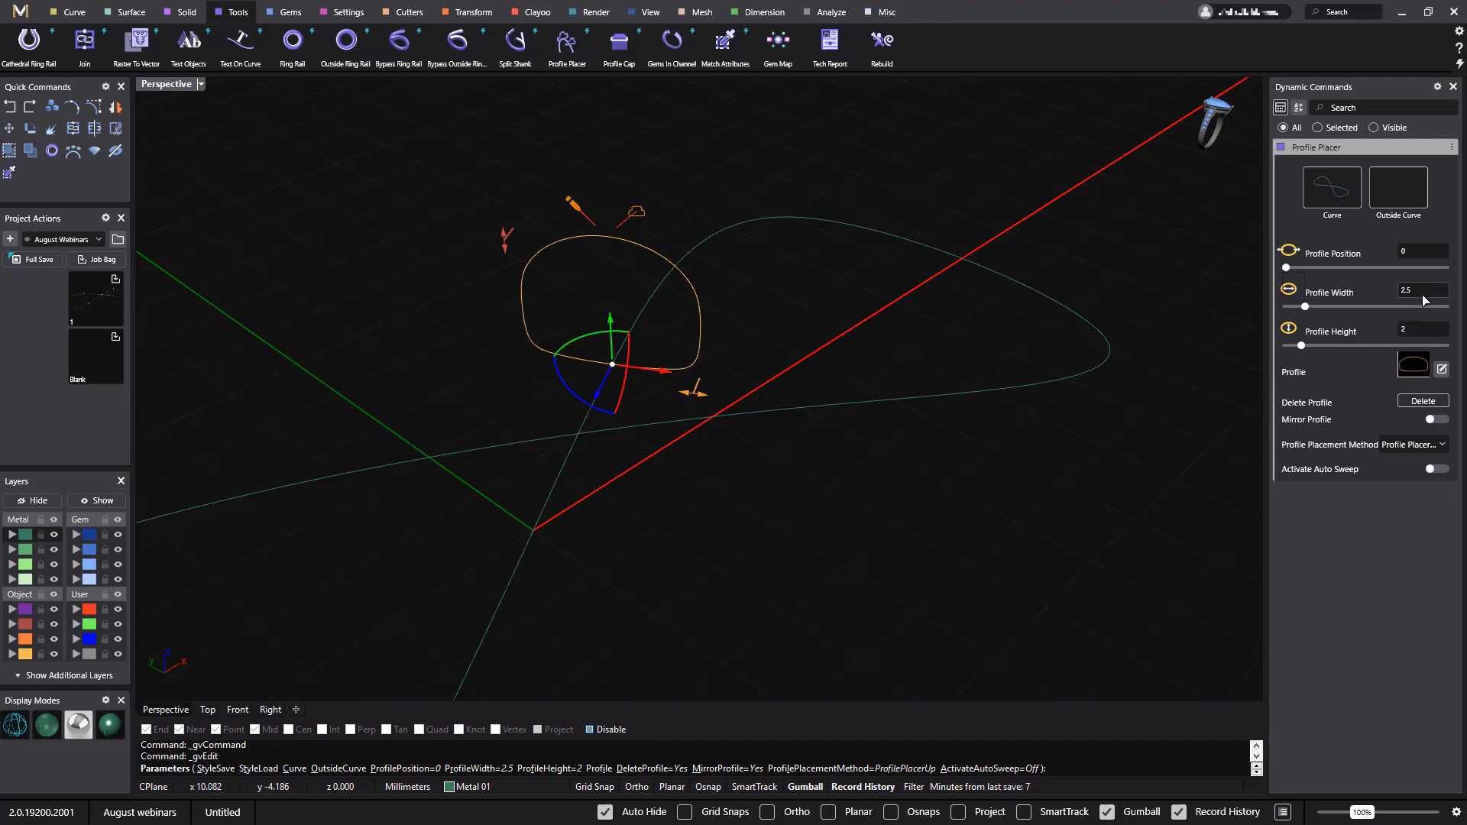
click(1430, 333)
text(1.7)
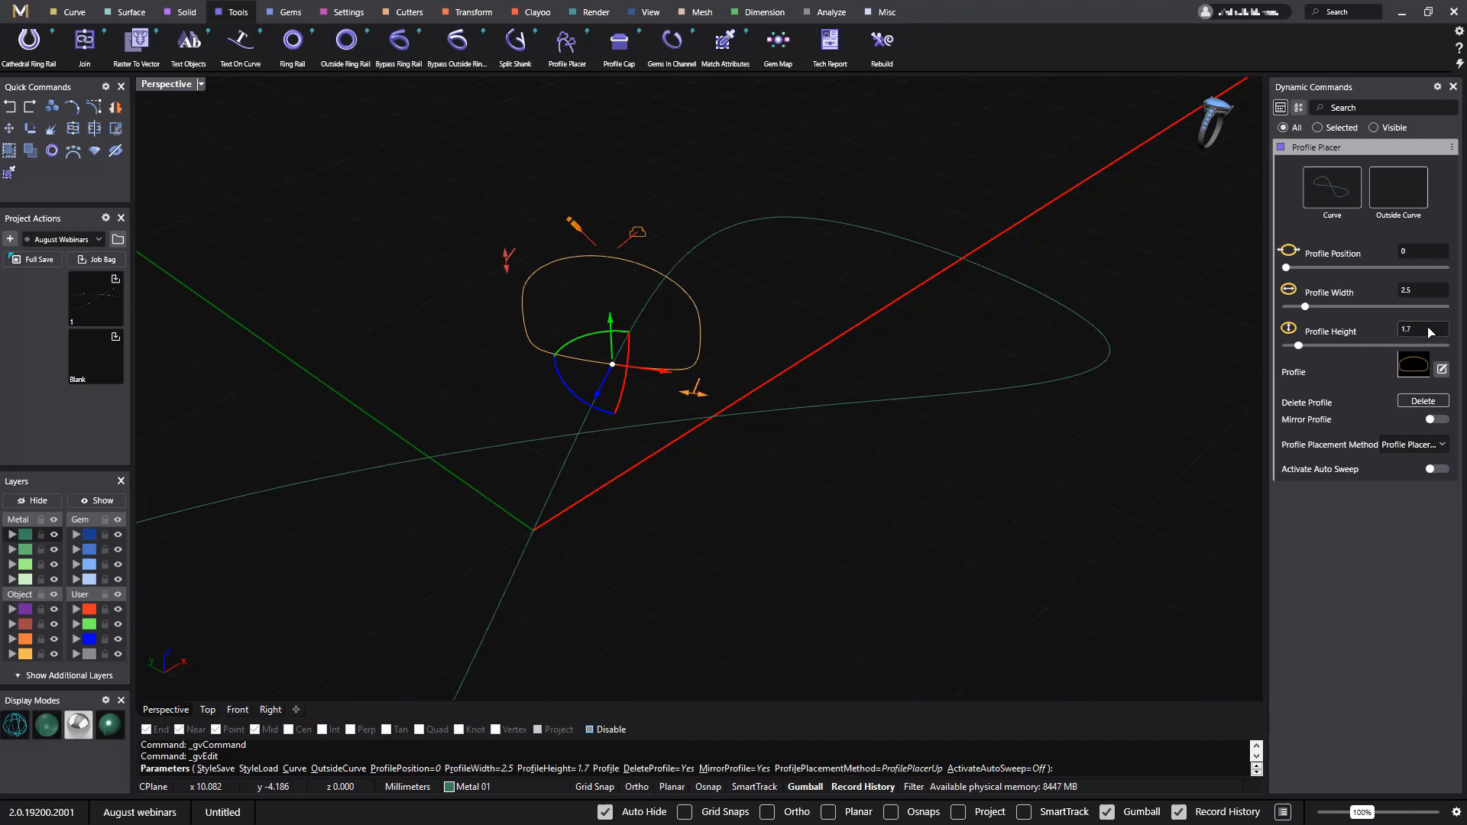
Step: Slide the profile along the infinity curve to about position 0.92, on the positive X loop
right_drag(858, 337, 764, 359)
drag(625, 332, 627, 331)
scroll(625, 332, up, 5)
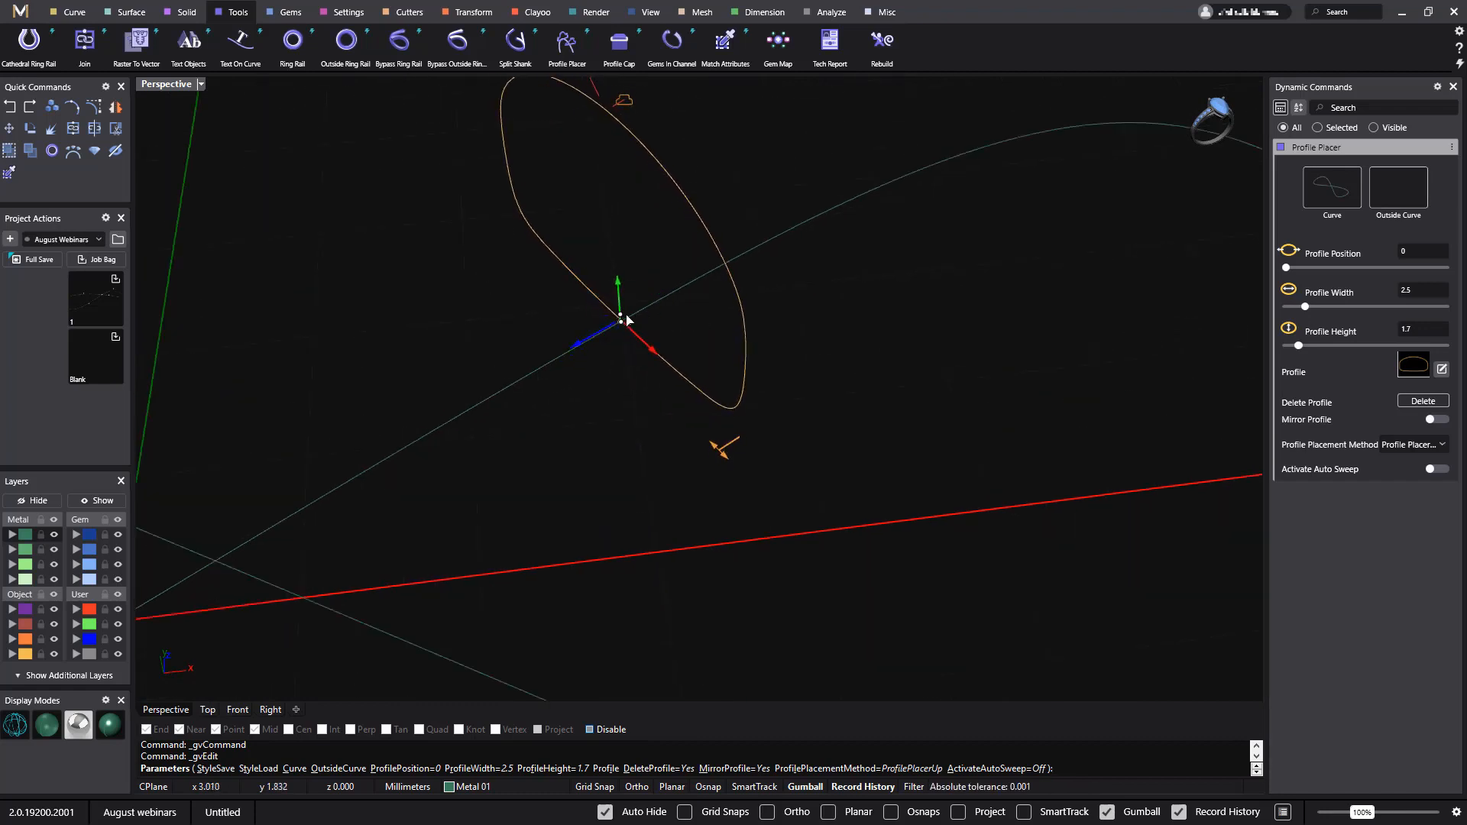
drag(622, 319, 1081, 181)
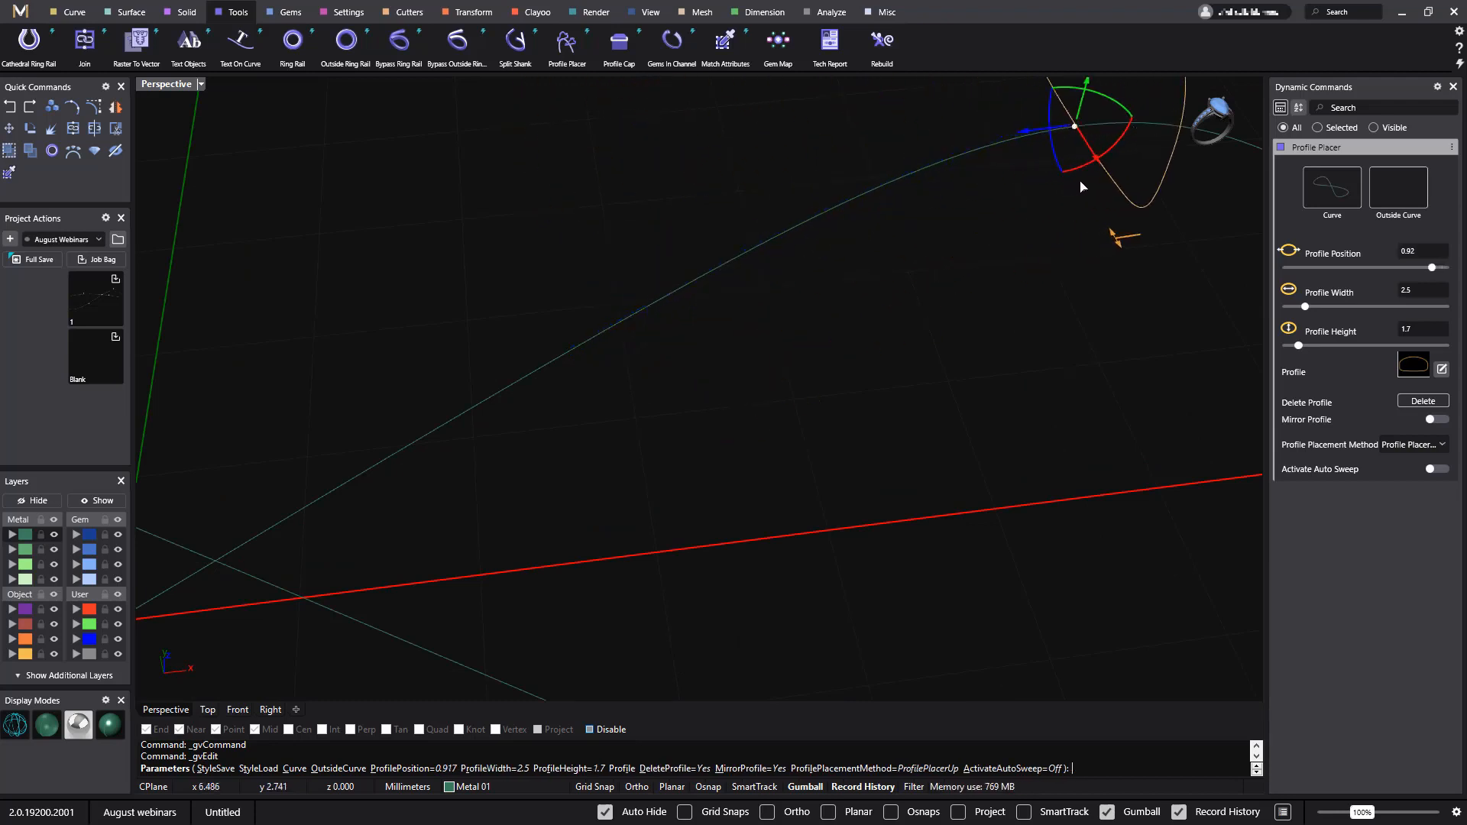
Step: Add a second profile at the outer end of the negative X loop, at about position 0.33
scroll(1081, 181, down, 4)
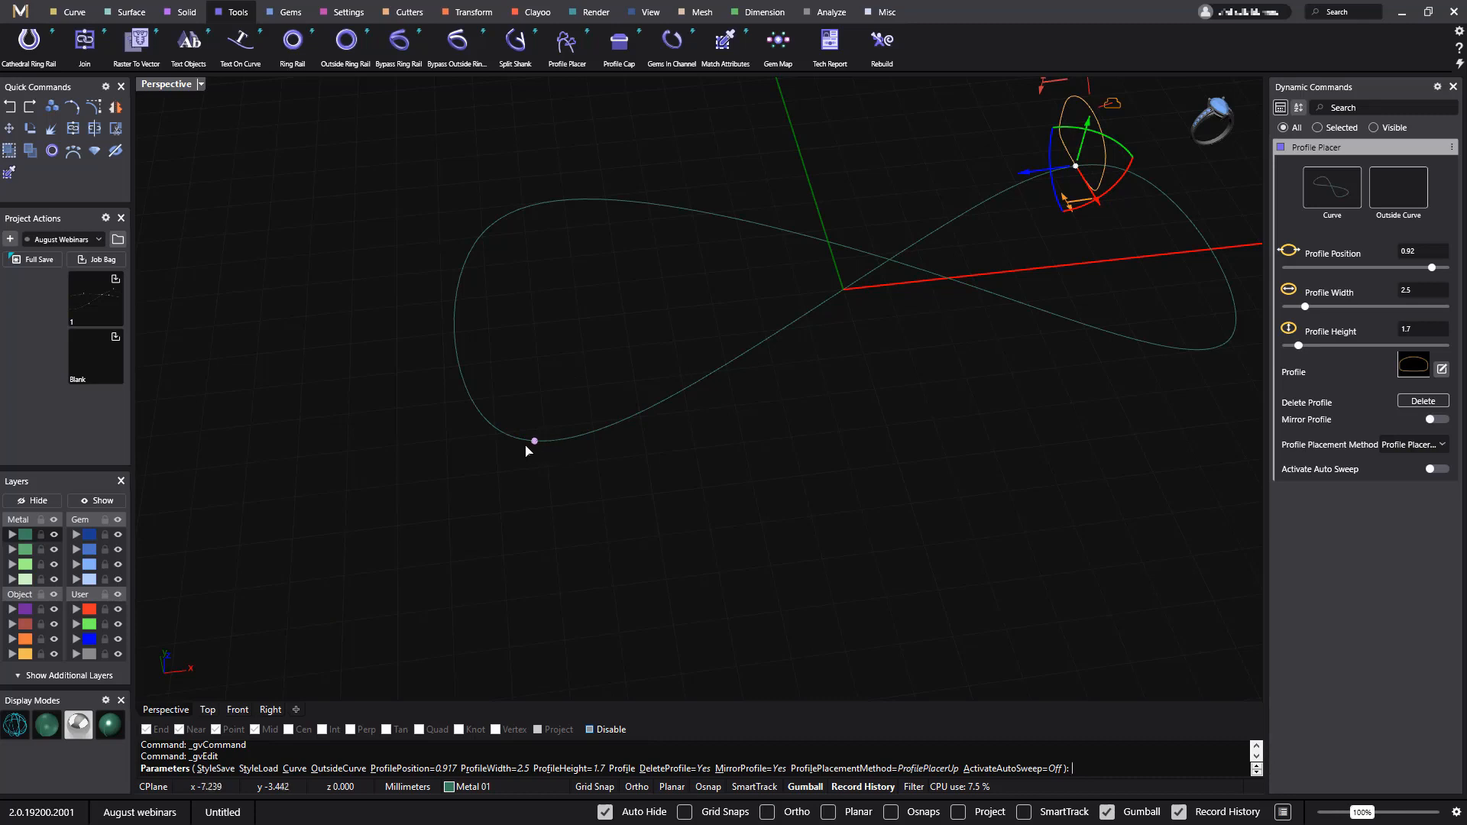
click(454, 314)
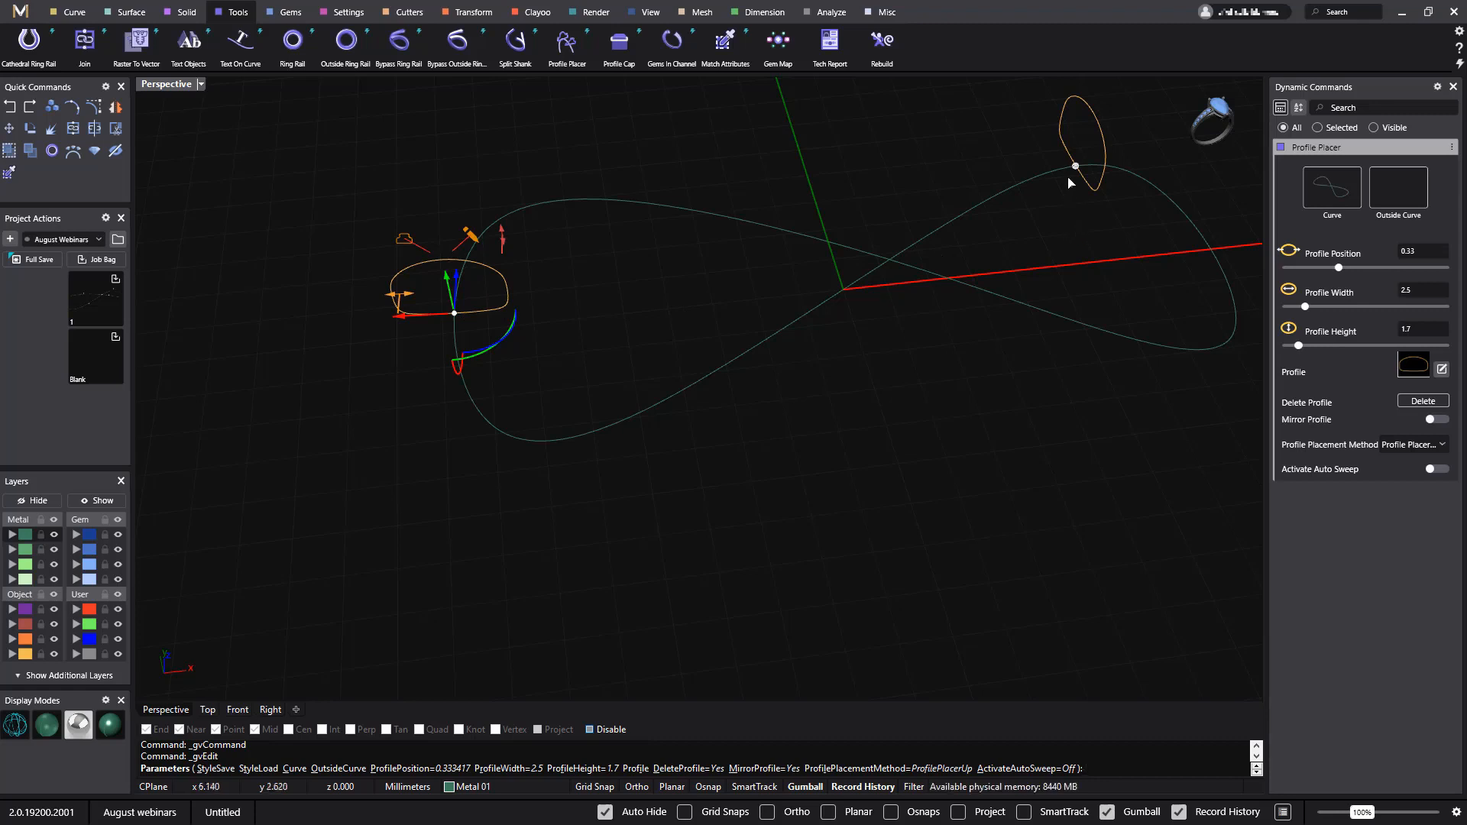
shift+right_drag(1054, 243, 895, 281)
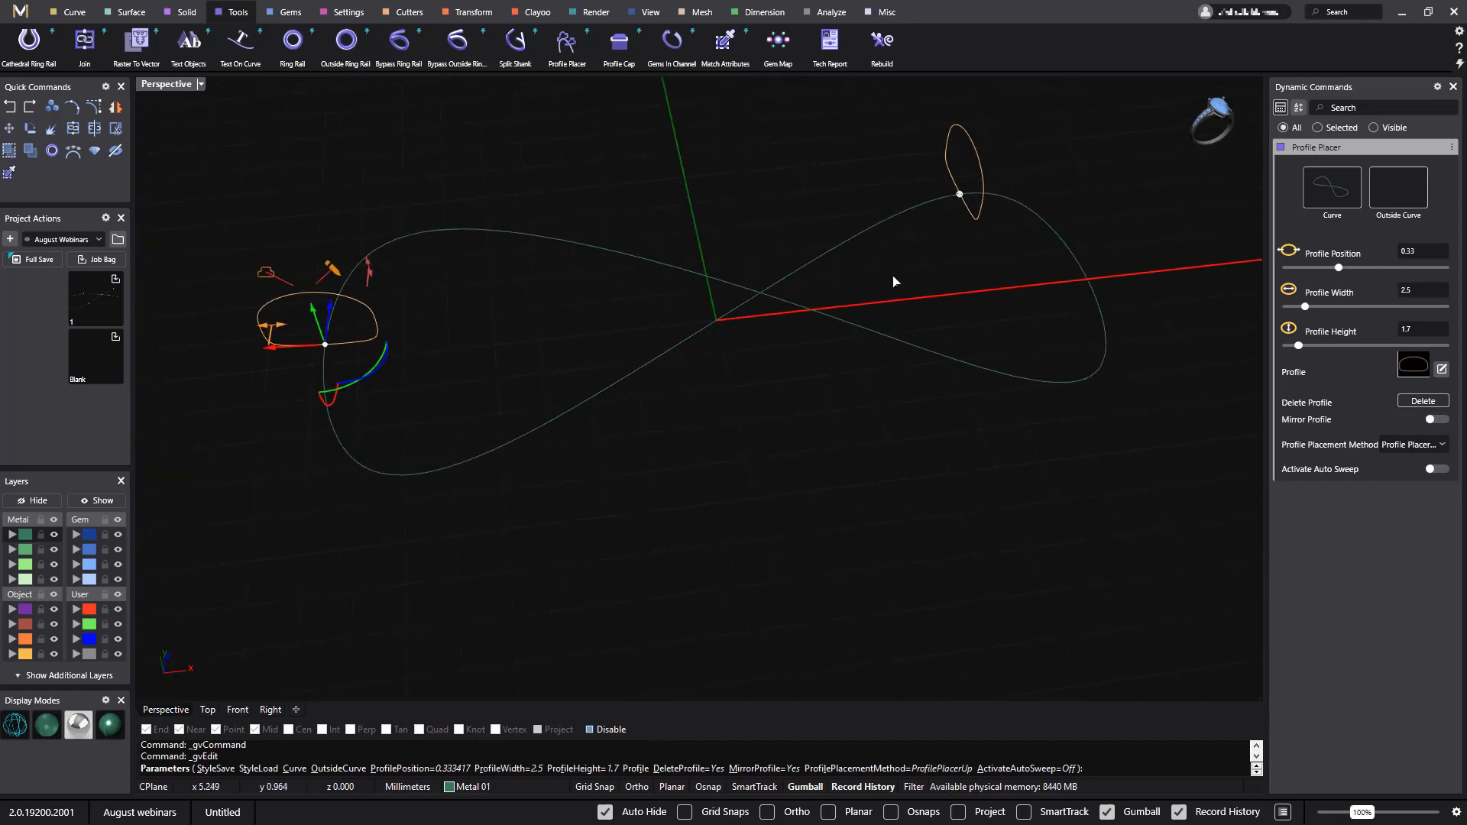
Step: Select the profile on the positive X loop and slide it to that loop's outer end, at about position 0.81
click(959, 195)
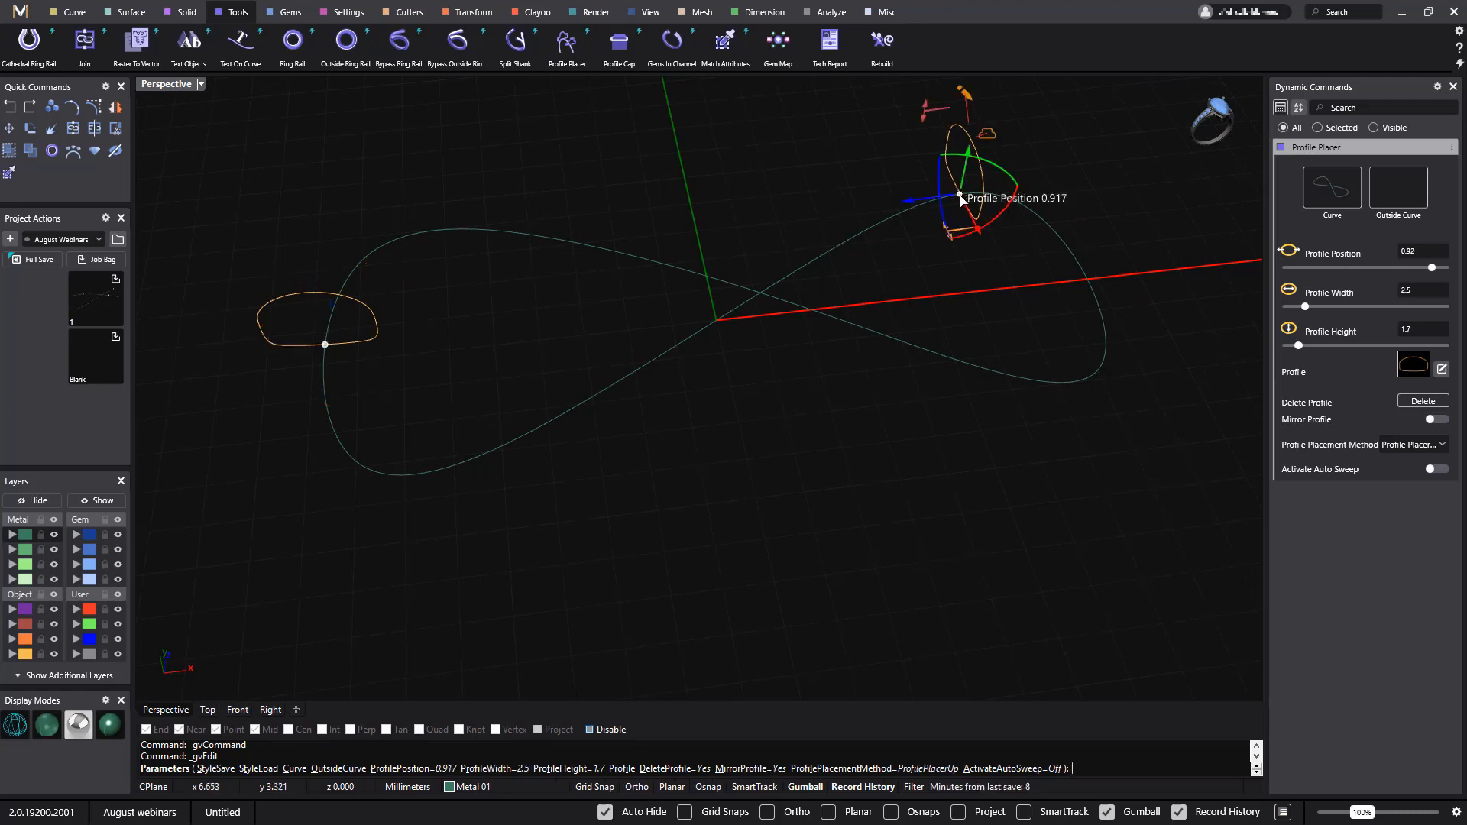
drag(963, 200, 1083, 307)
drag(1081, 308, 1082, 312)
right_drag(909, 434, 843, 441)
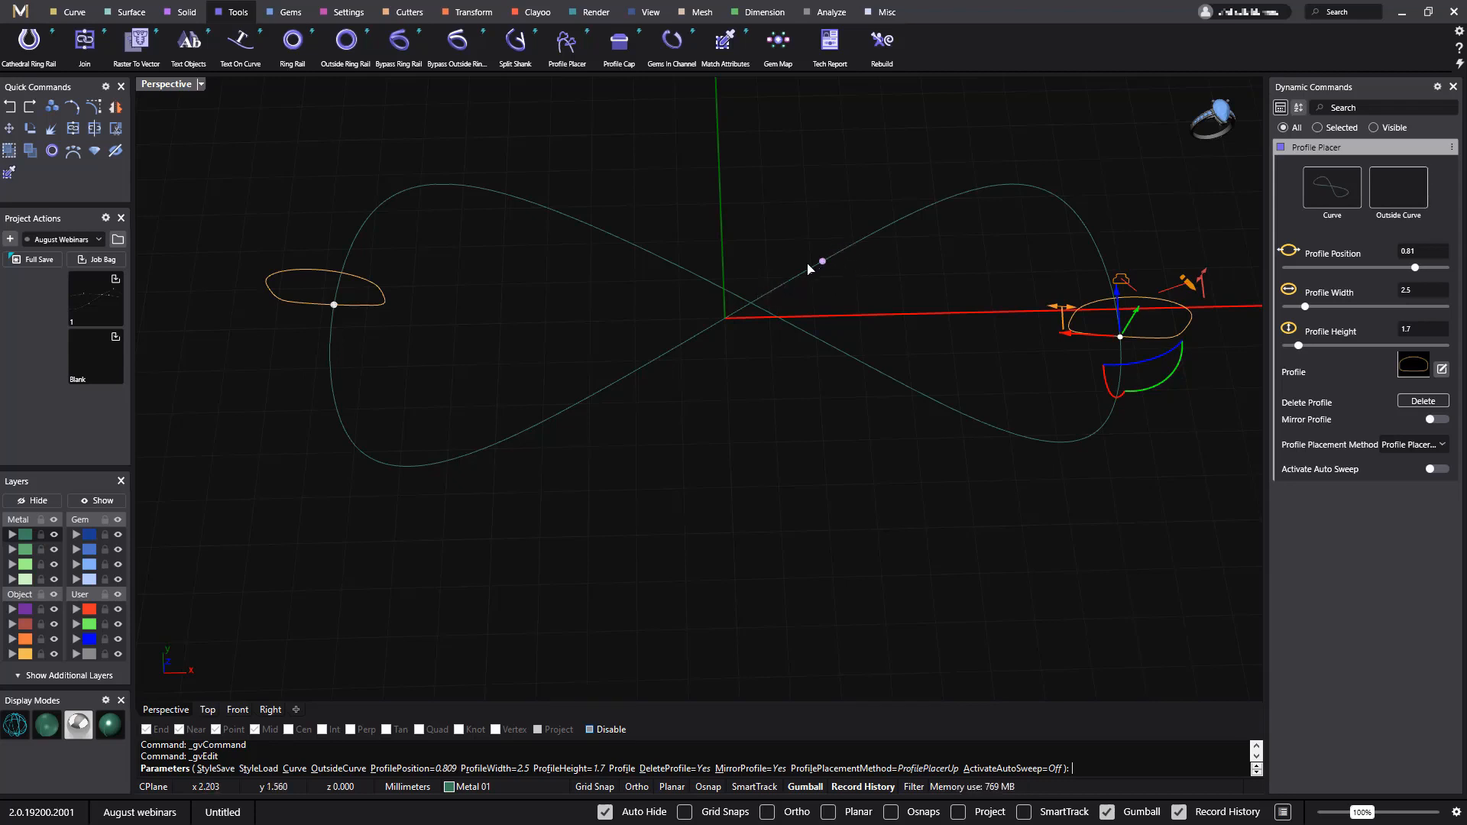
right_drag(754, 308, 745, 353)
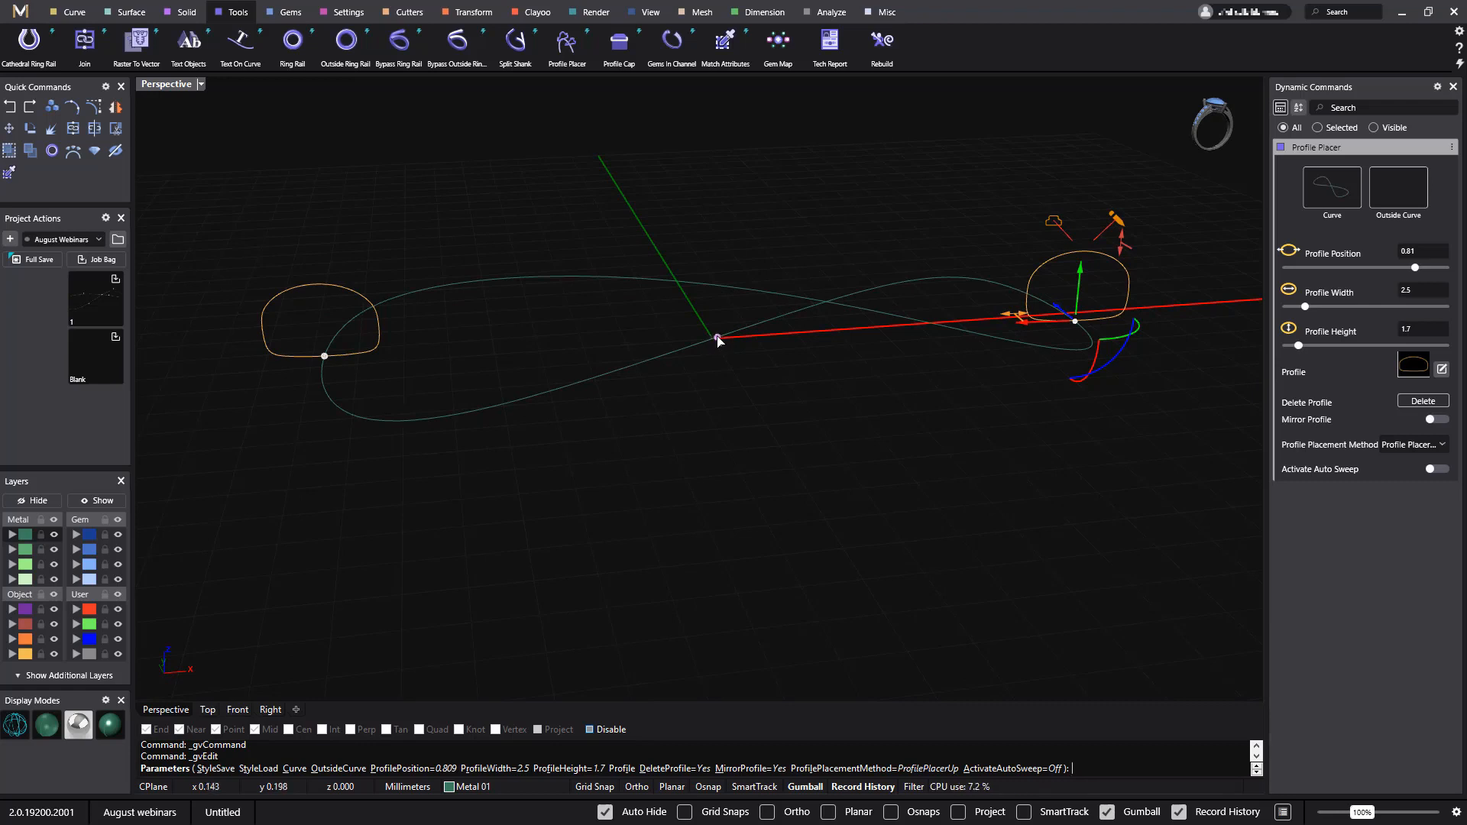
Step: Add a third profile where the infinity curve passes through the origin, at about position 0.07
click(718, 340)
right_drag(753, 435, 833, 362)
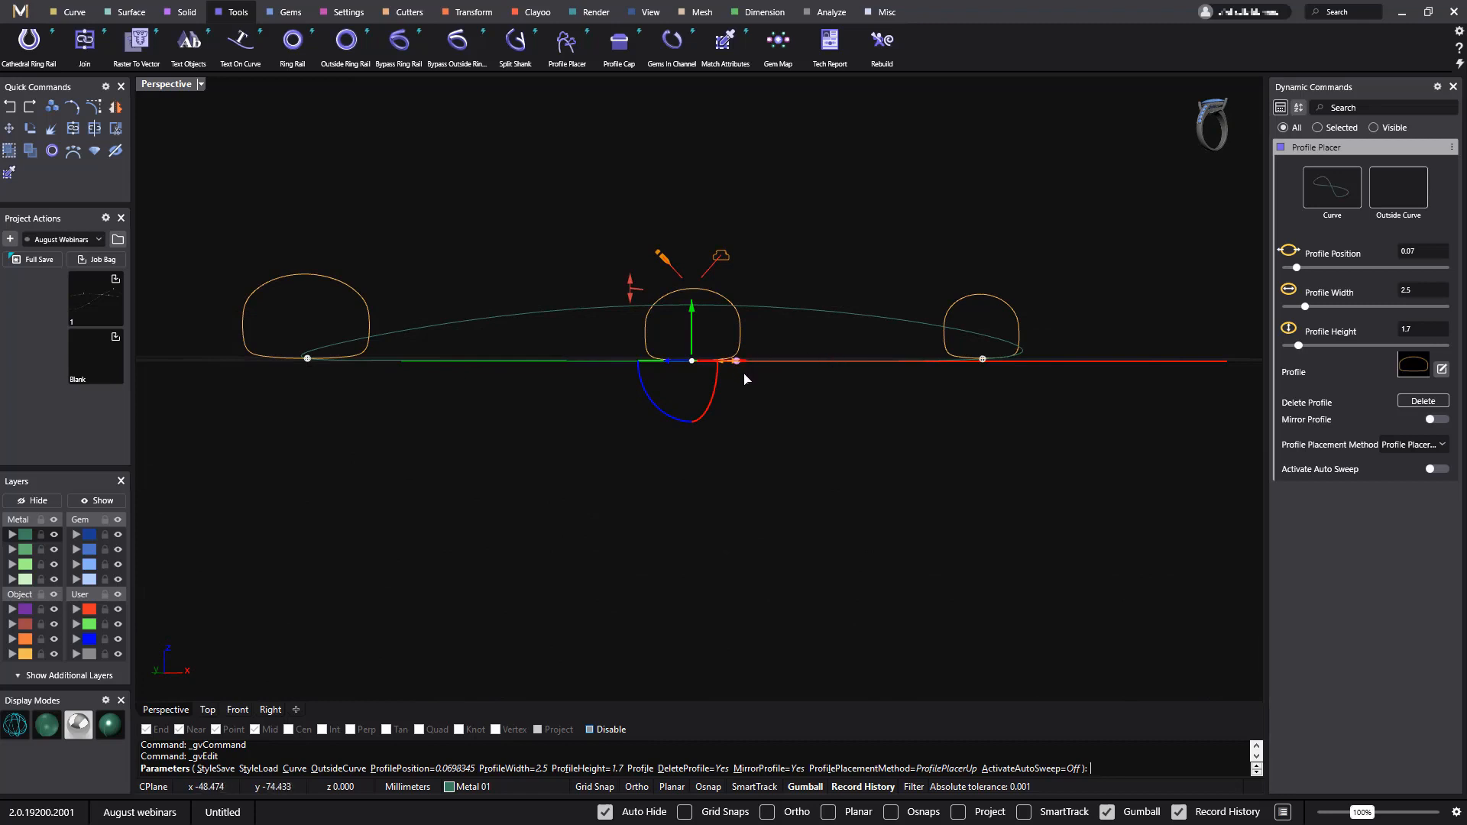
right_drag(746, 379, 768, 394)
Step: Set the central profile's height to 1.1 mm and its width to 1.7 mm
mouse_move(616, 281)
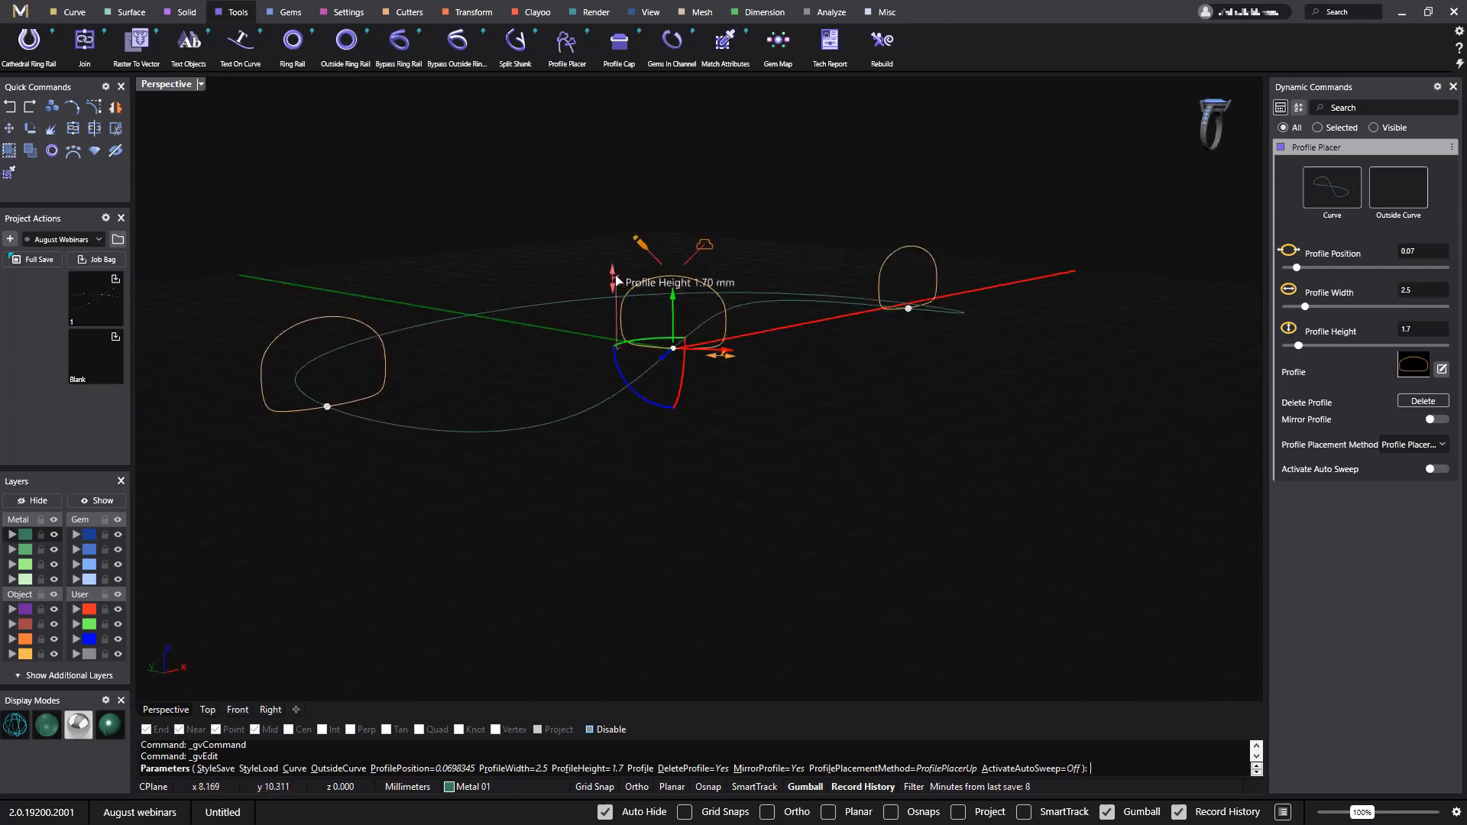
drag(616, 281, 614, 308)
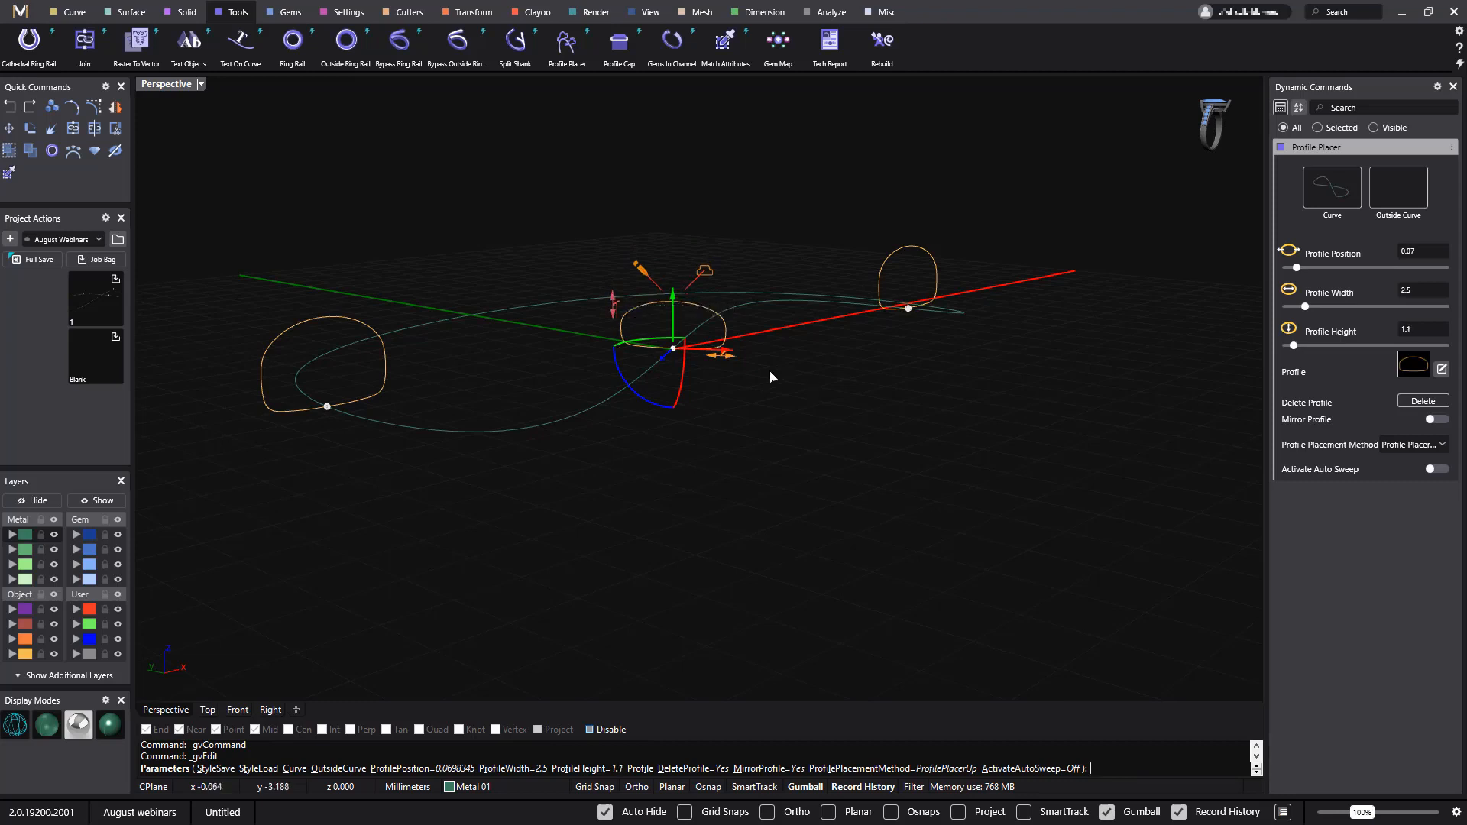
right_drag(769, 377, 741, 370)
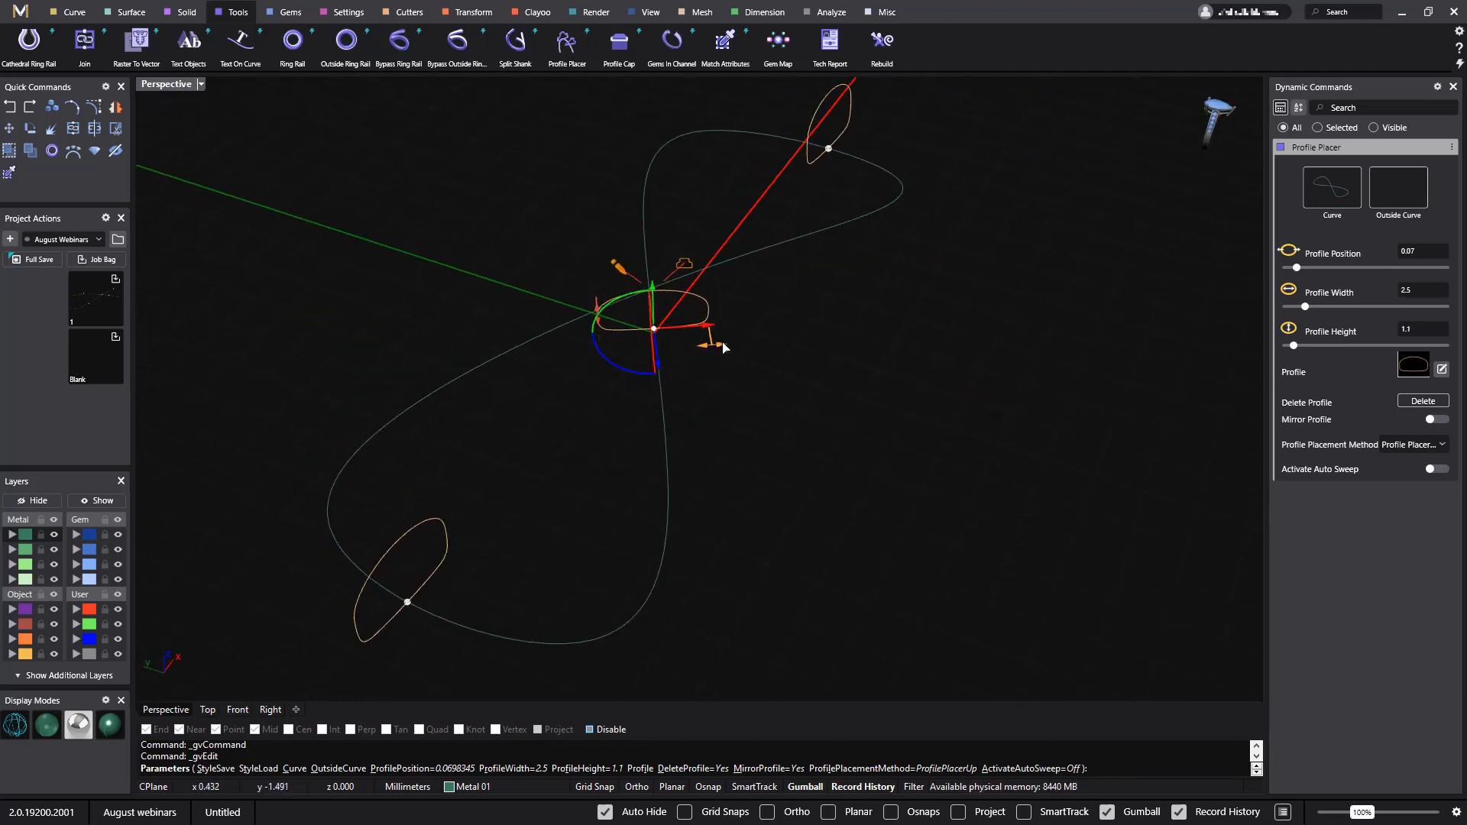
drag(723, 343, 682, 339)
right_drag(682, 339, 1147, 321)
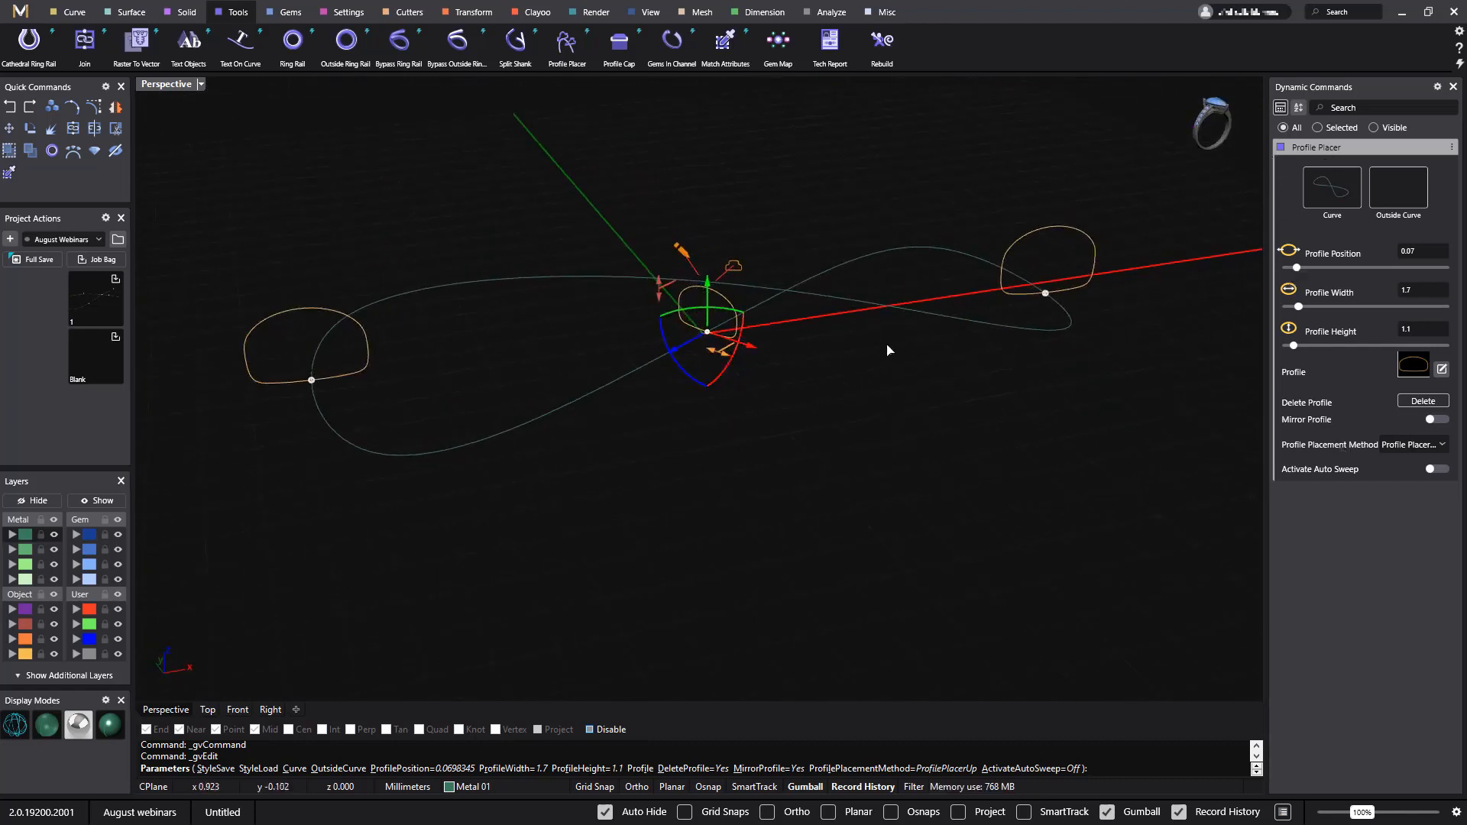
Step: Select the positive X loop's profile, look through the Shank profile library and the profile editor, and close both without changes
right_drag(929, 408, 885, 384)
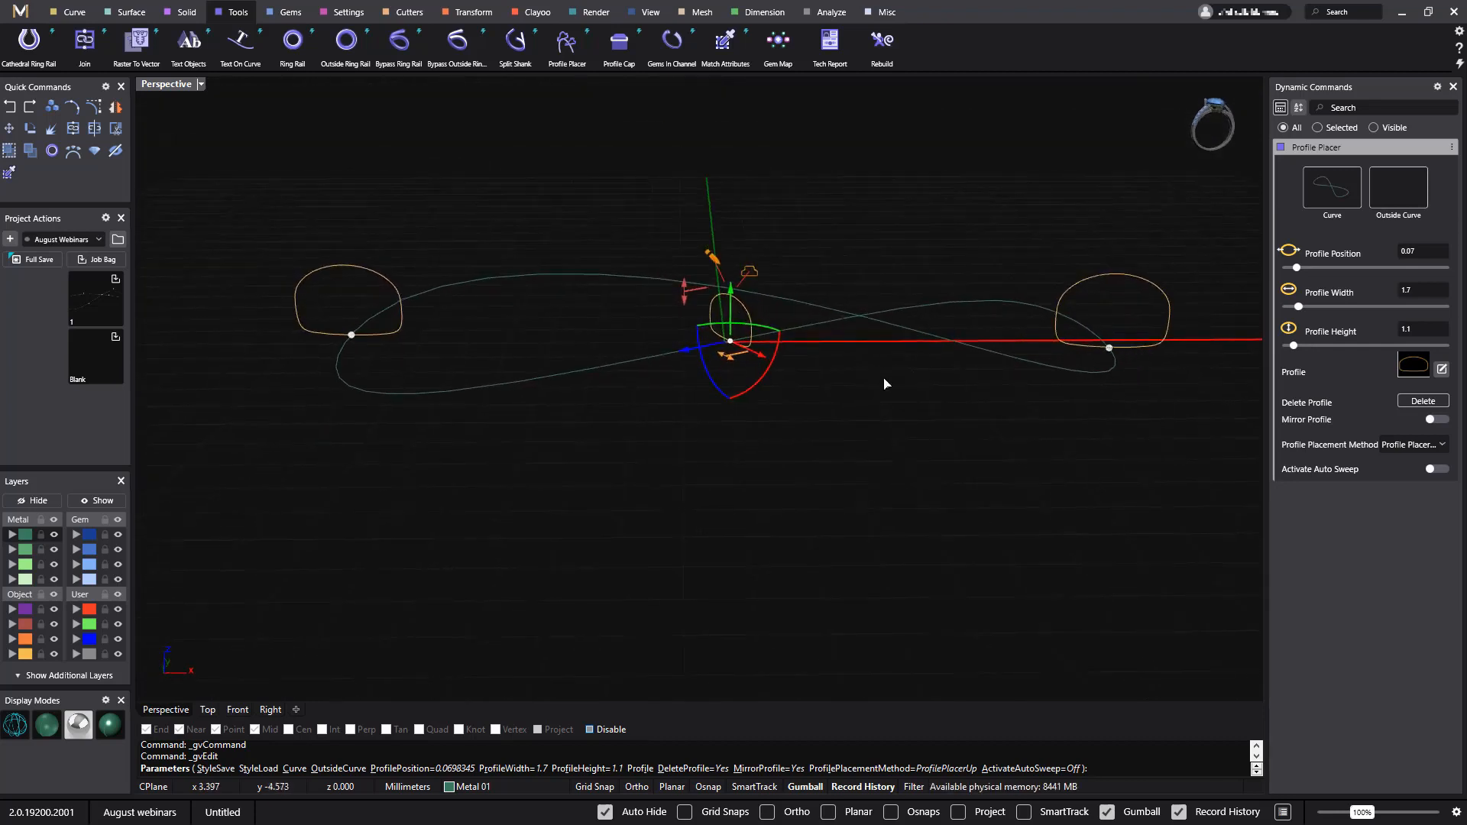
click(1110, 351)
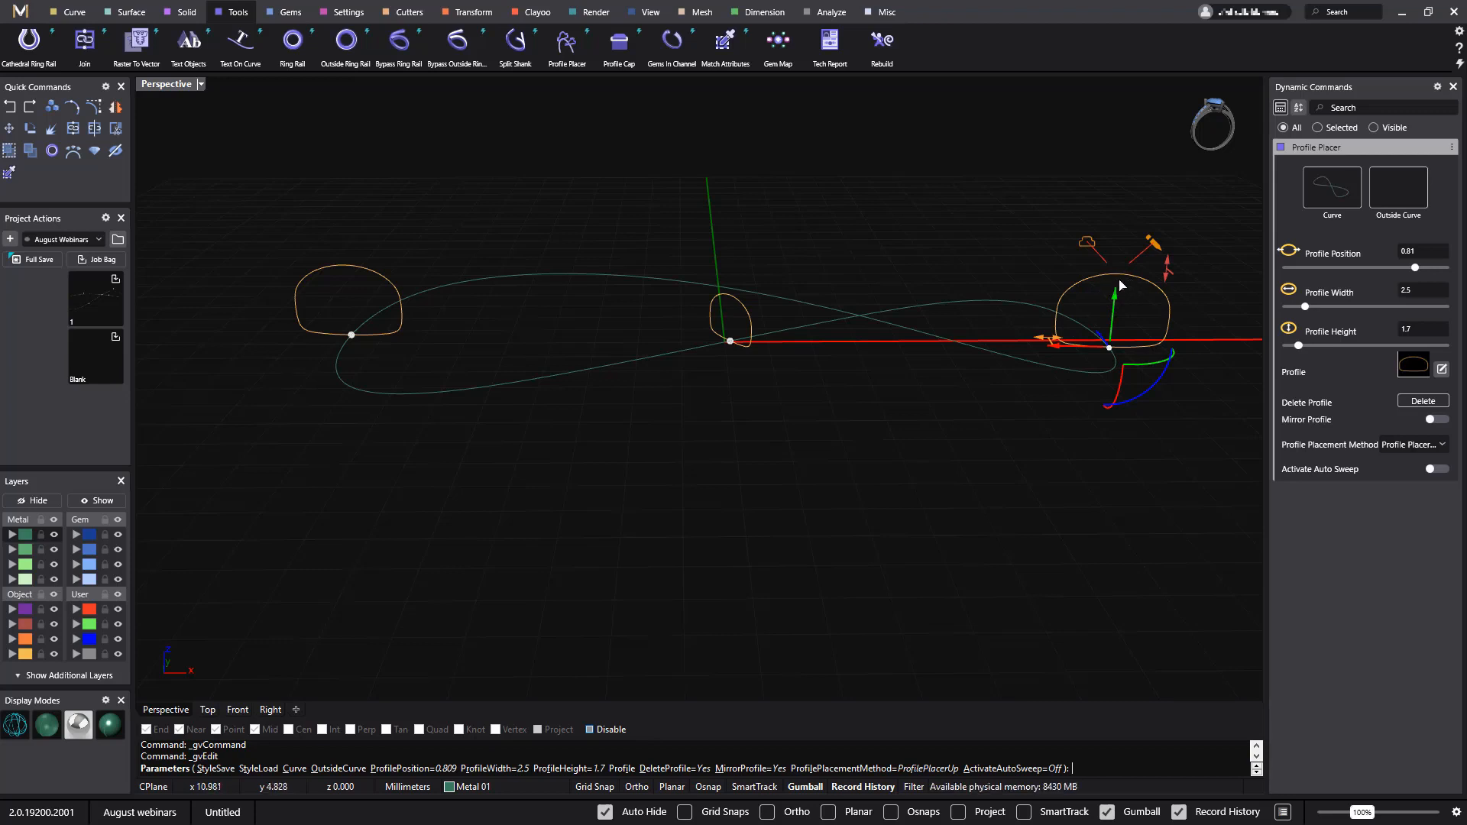
click(1085, 245)
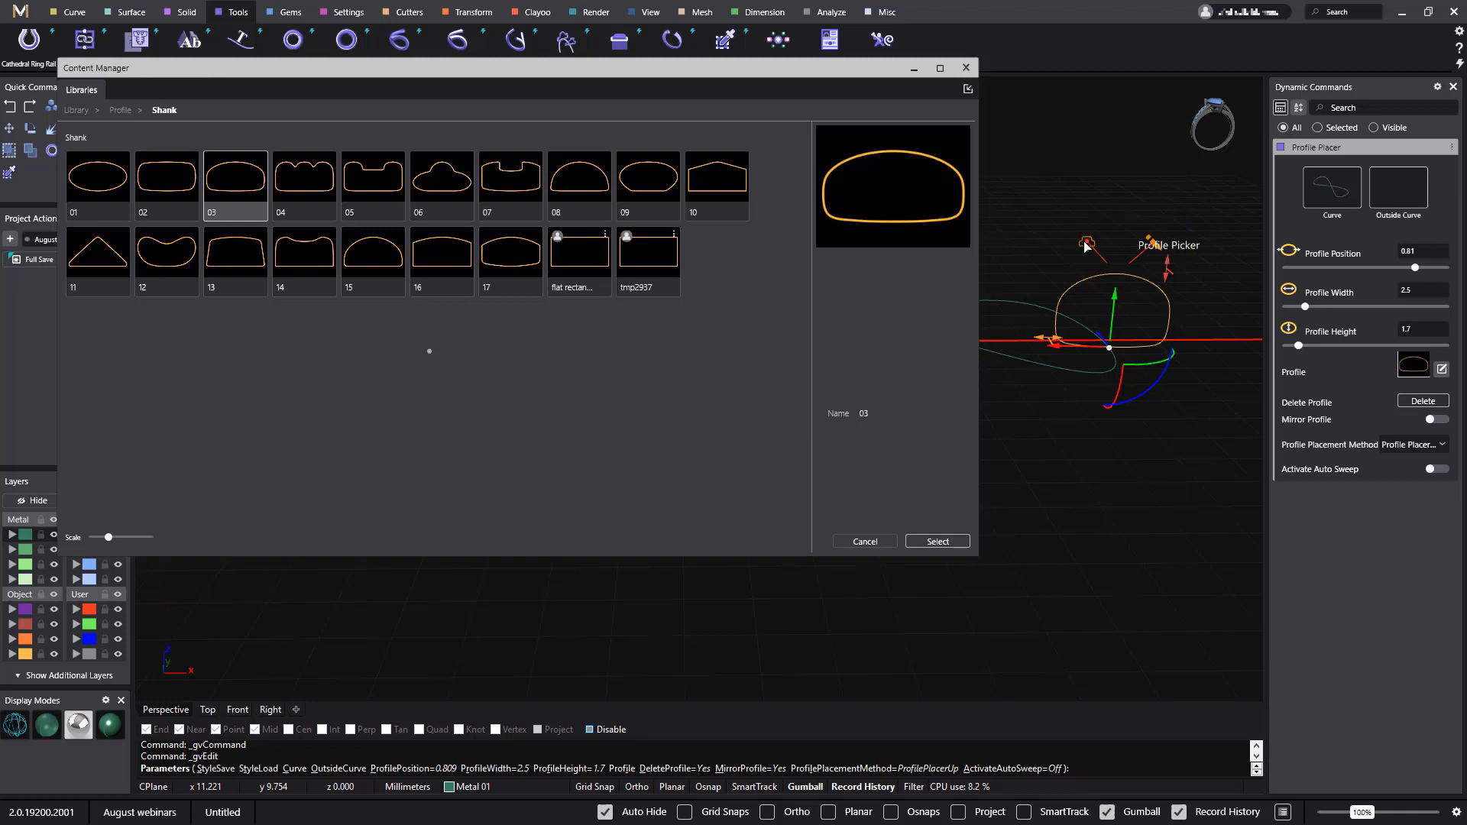
click(966, 72)
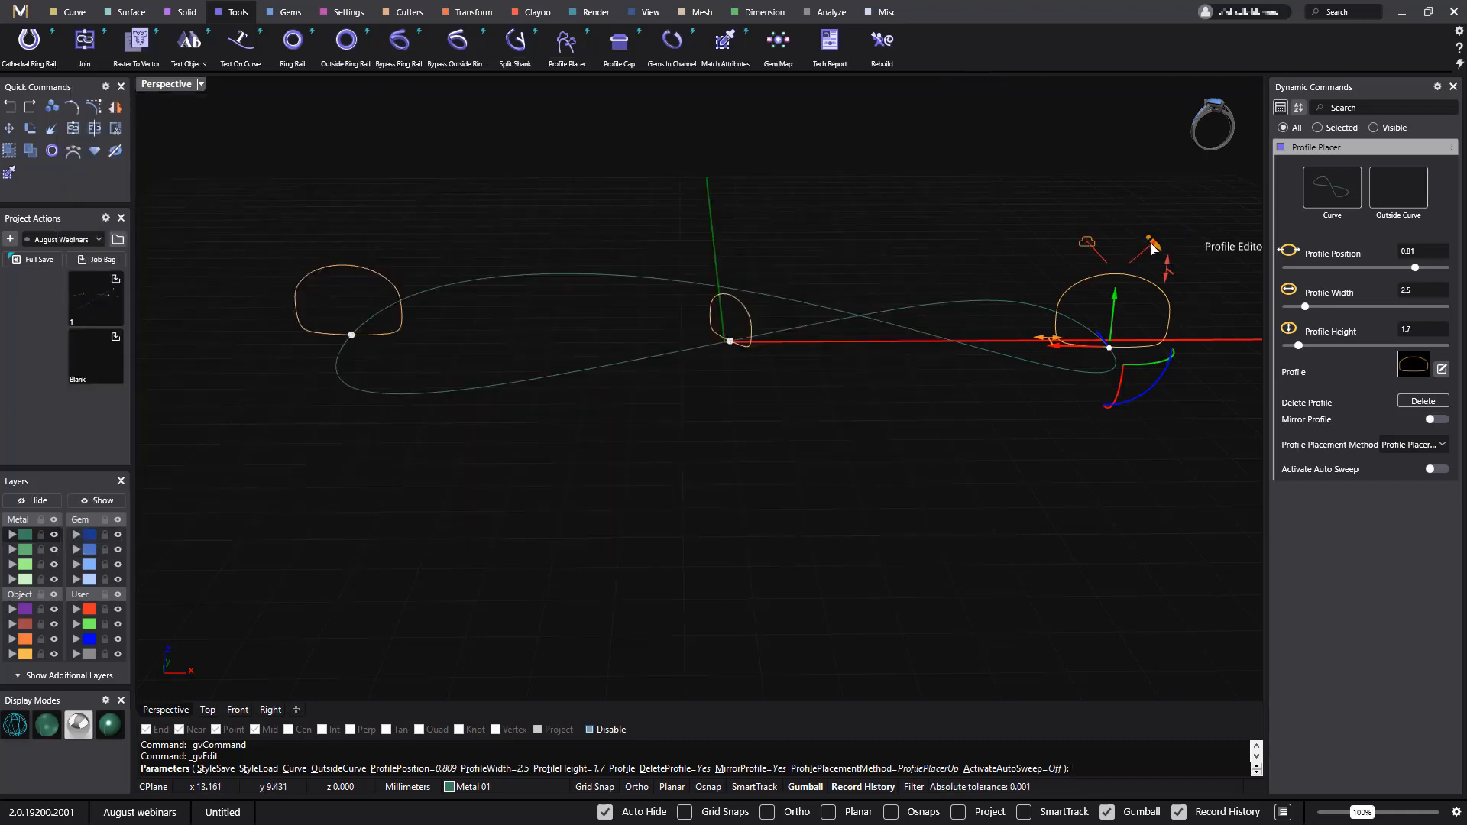
click(1154, 247)
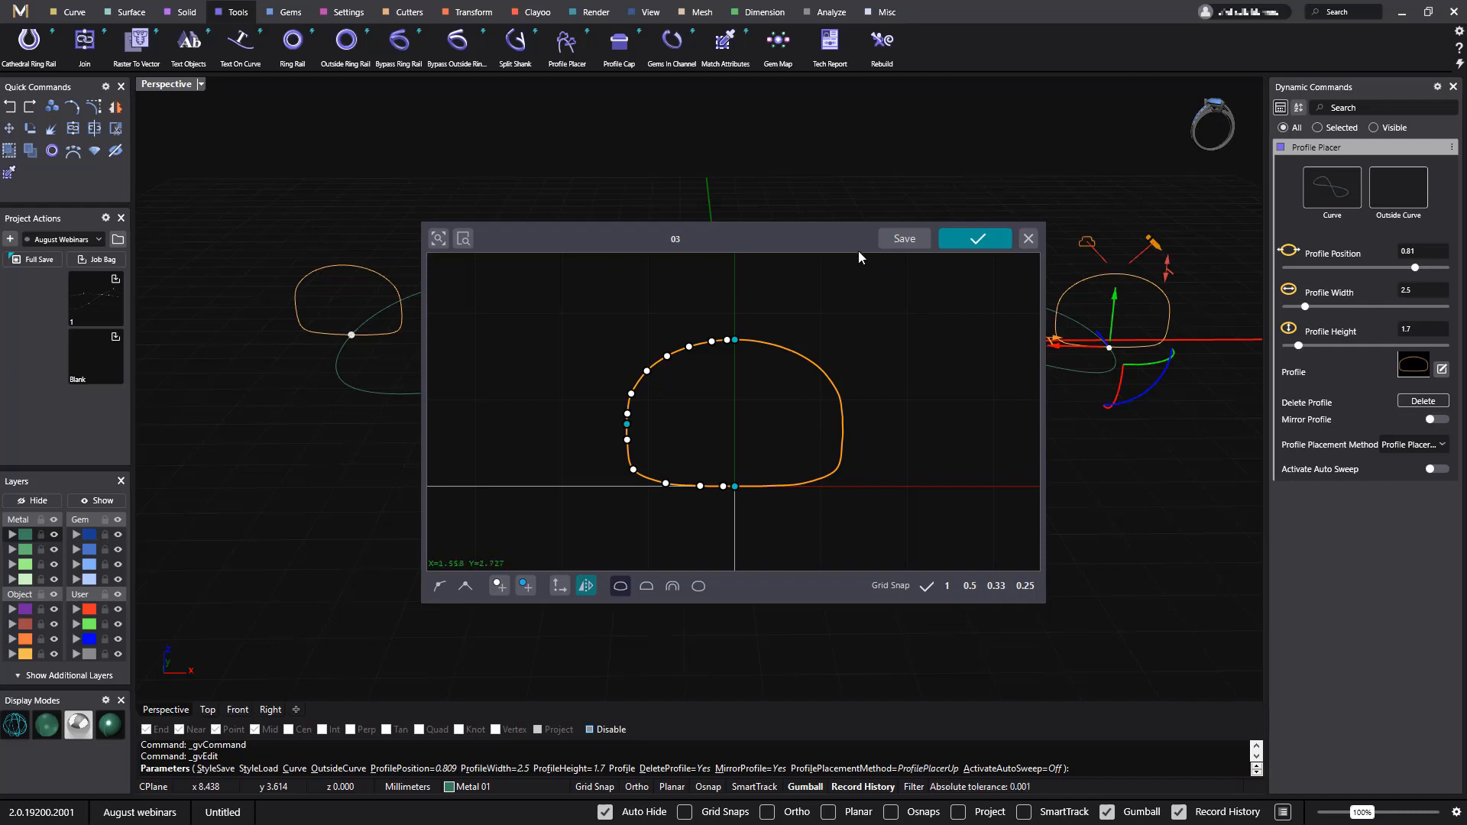
click(1027, 243)
Step: Activate Auto Sweep to build the solid along the infinity curve, show it in a shaded display mode, and finish Profile Placer
right_drag(750, 200, 780, 243)
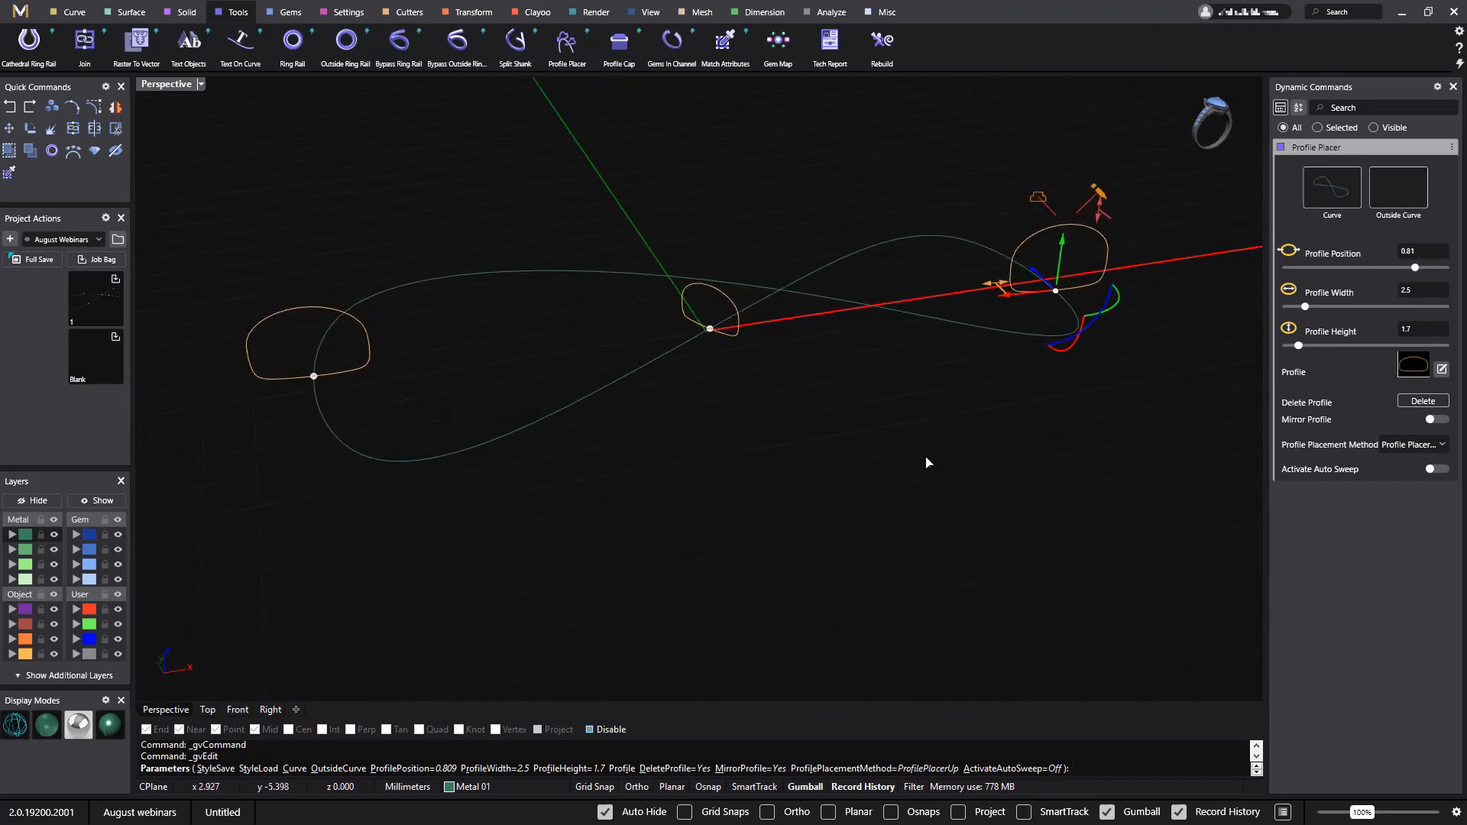
right_drag(927, 463, 1032, 413)
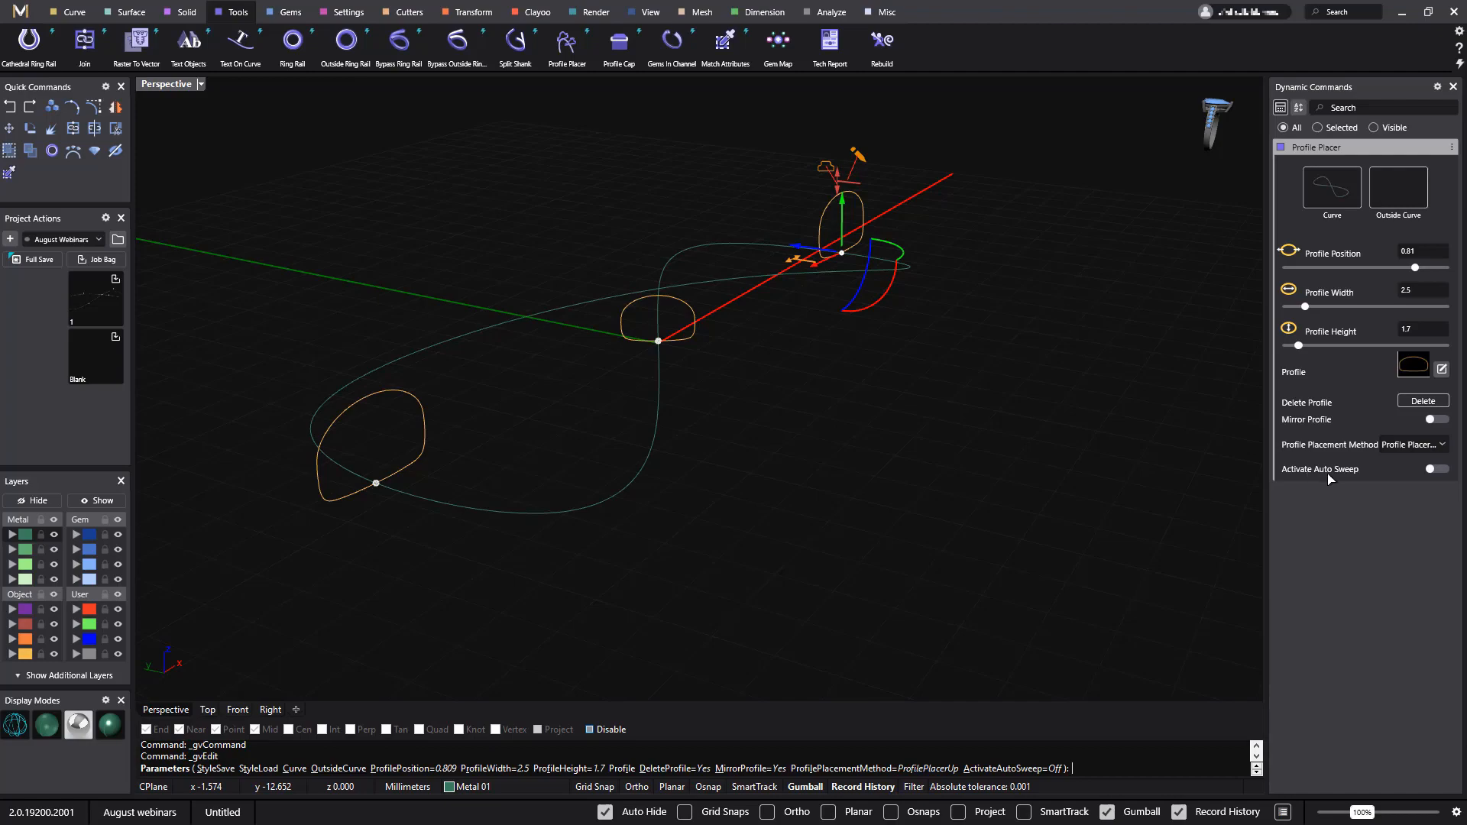
click(1433, 469)
right_drag(1009, 321, 566, 512)
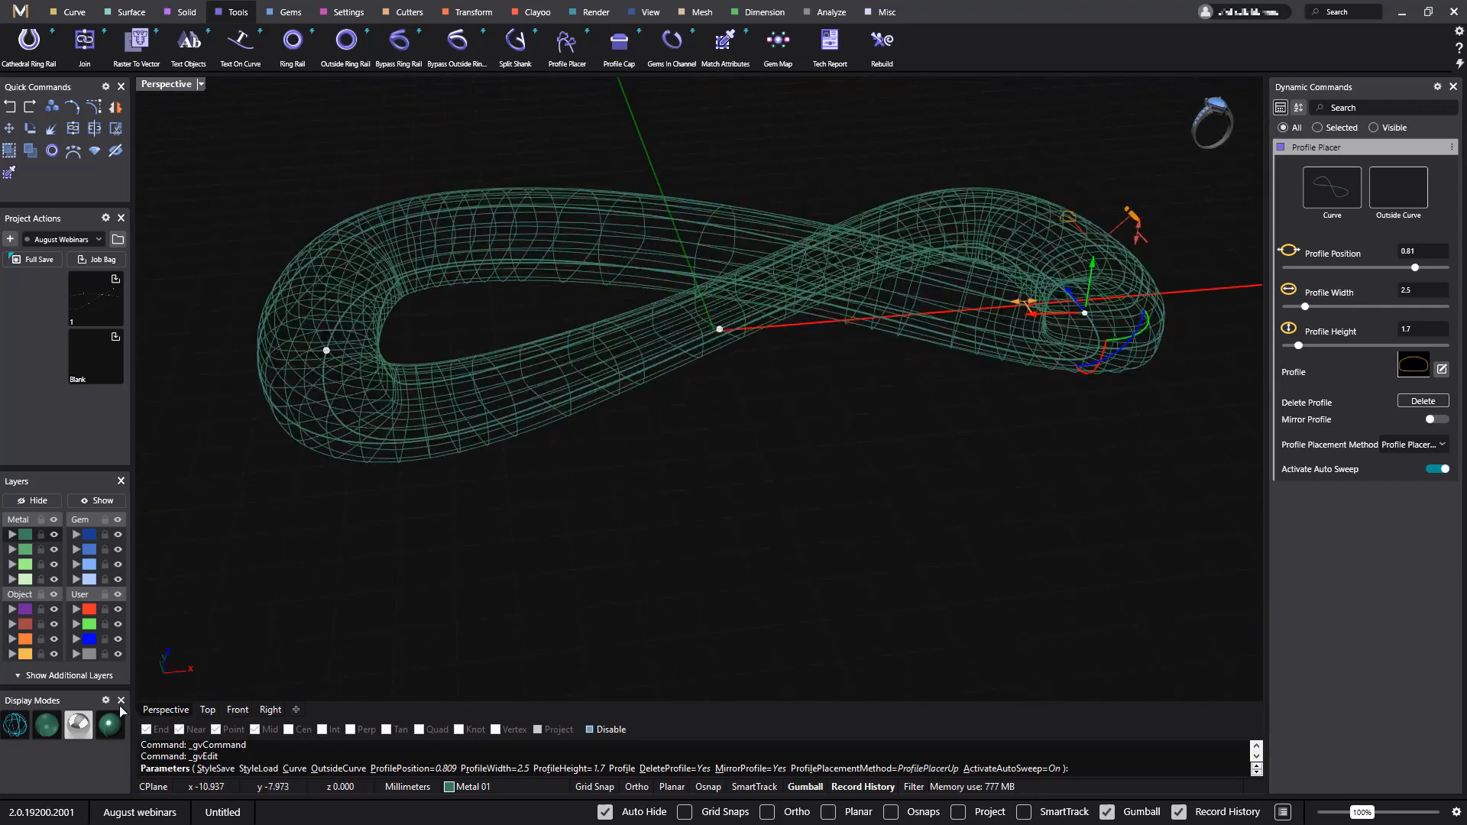
click(107, 729)
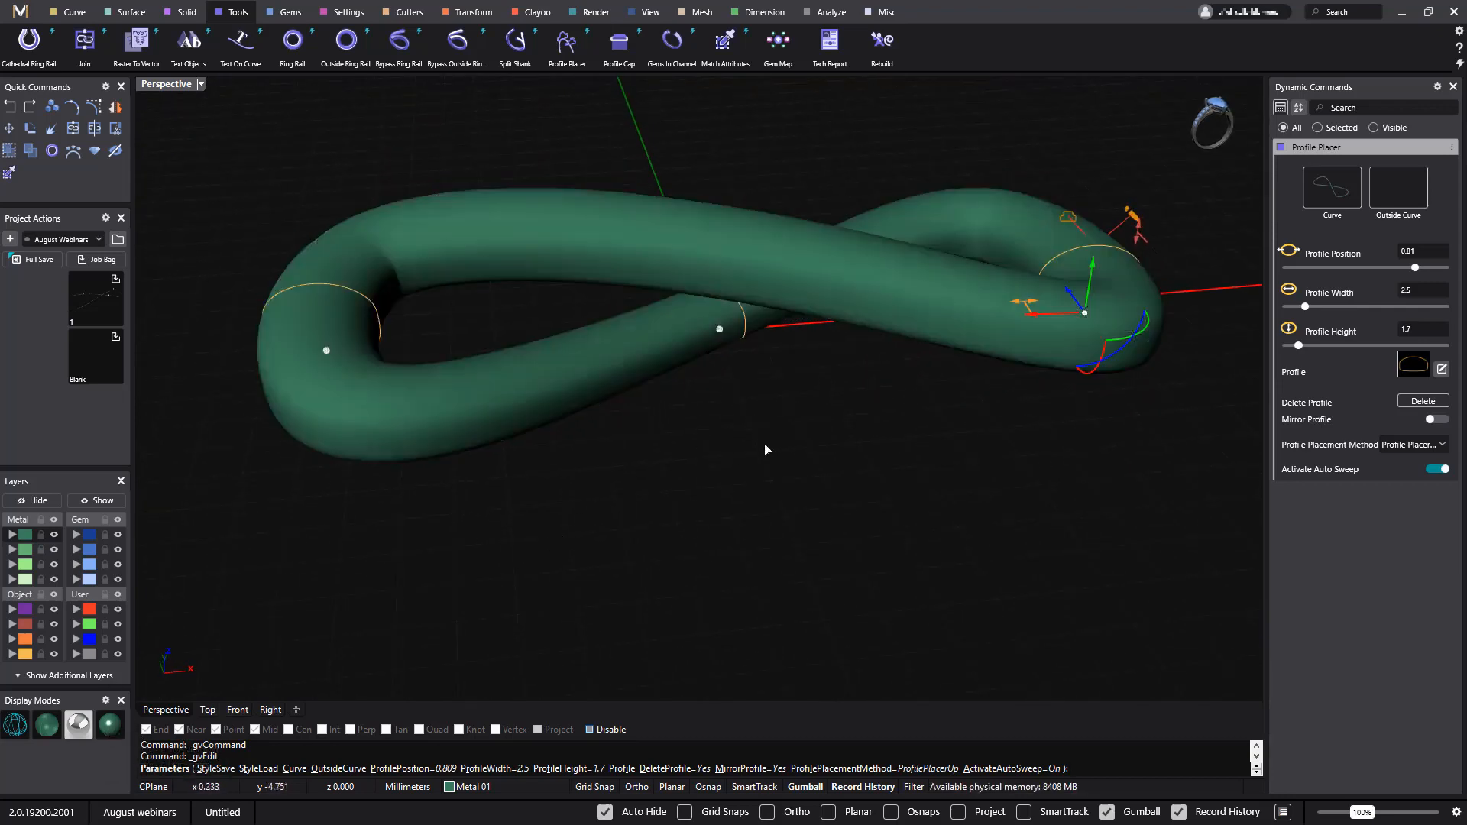
right_drag(563, 530, 783, 558)
scroll(783, 558, down, 5)
right_drag(826, 456, 914, 587)
right_click(998, 540)
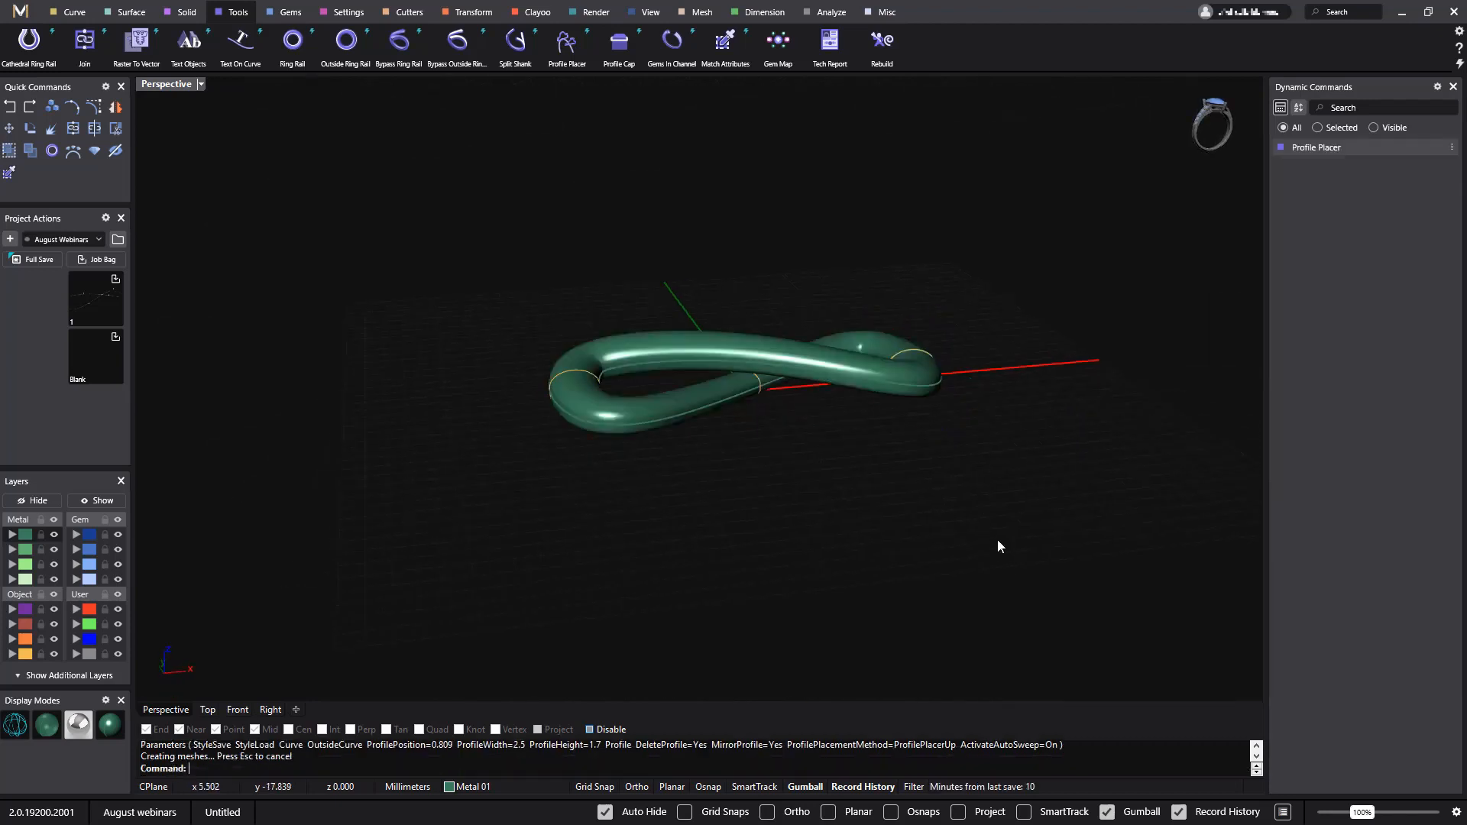
Step: Select the infinity curve's four outer corner control points and scale them outward along X to lengthen the loops
right_drag(666, 447, 674, 392)
scroll(673, 388, up, 3)
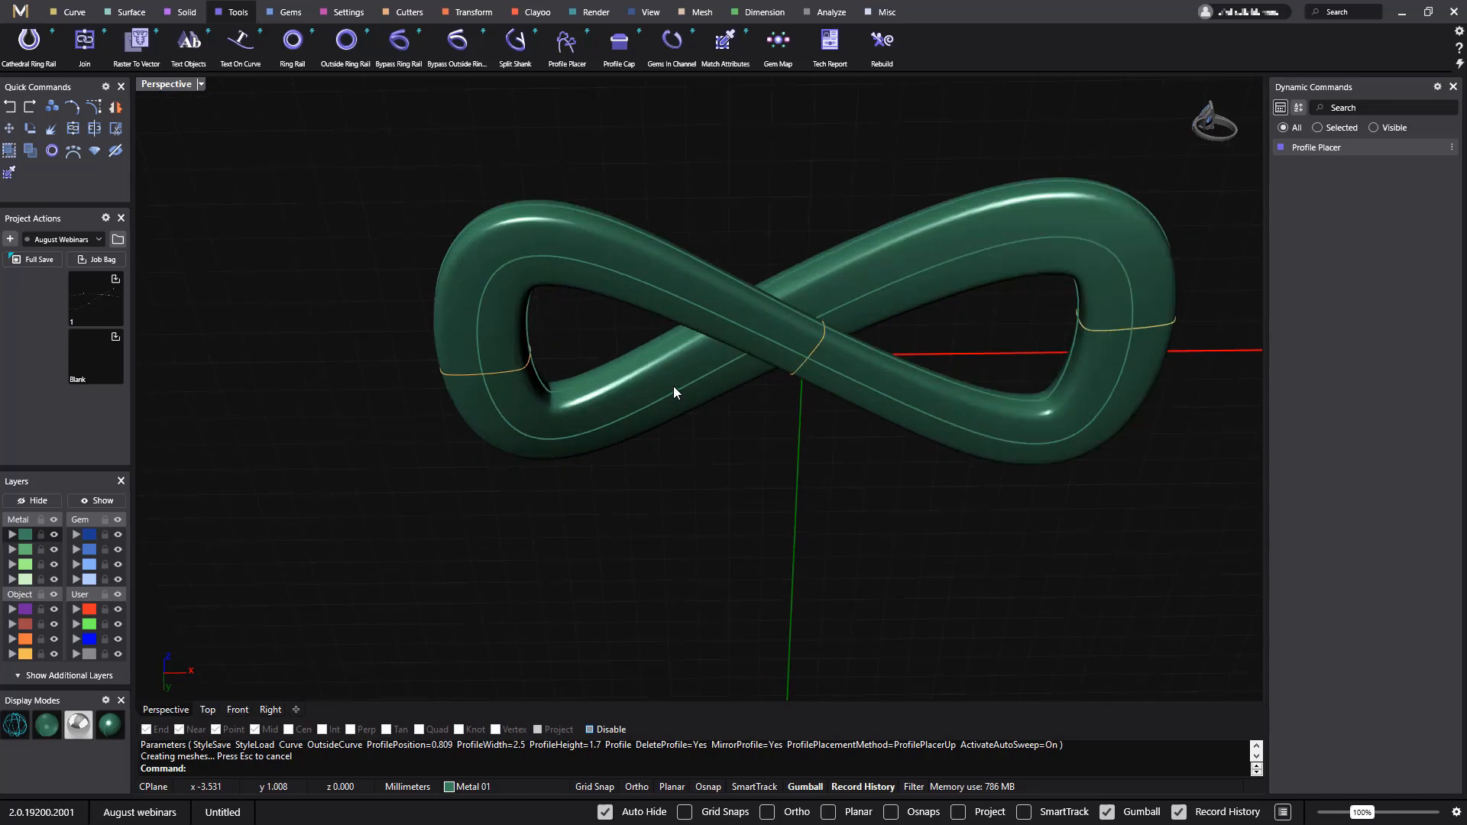
click(657, 292)
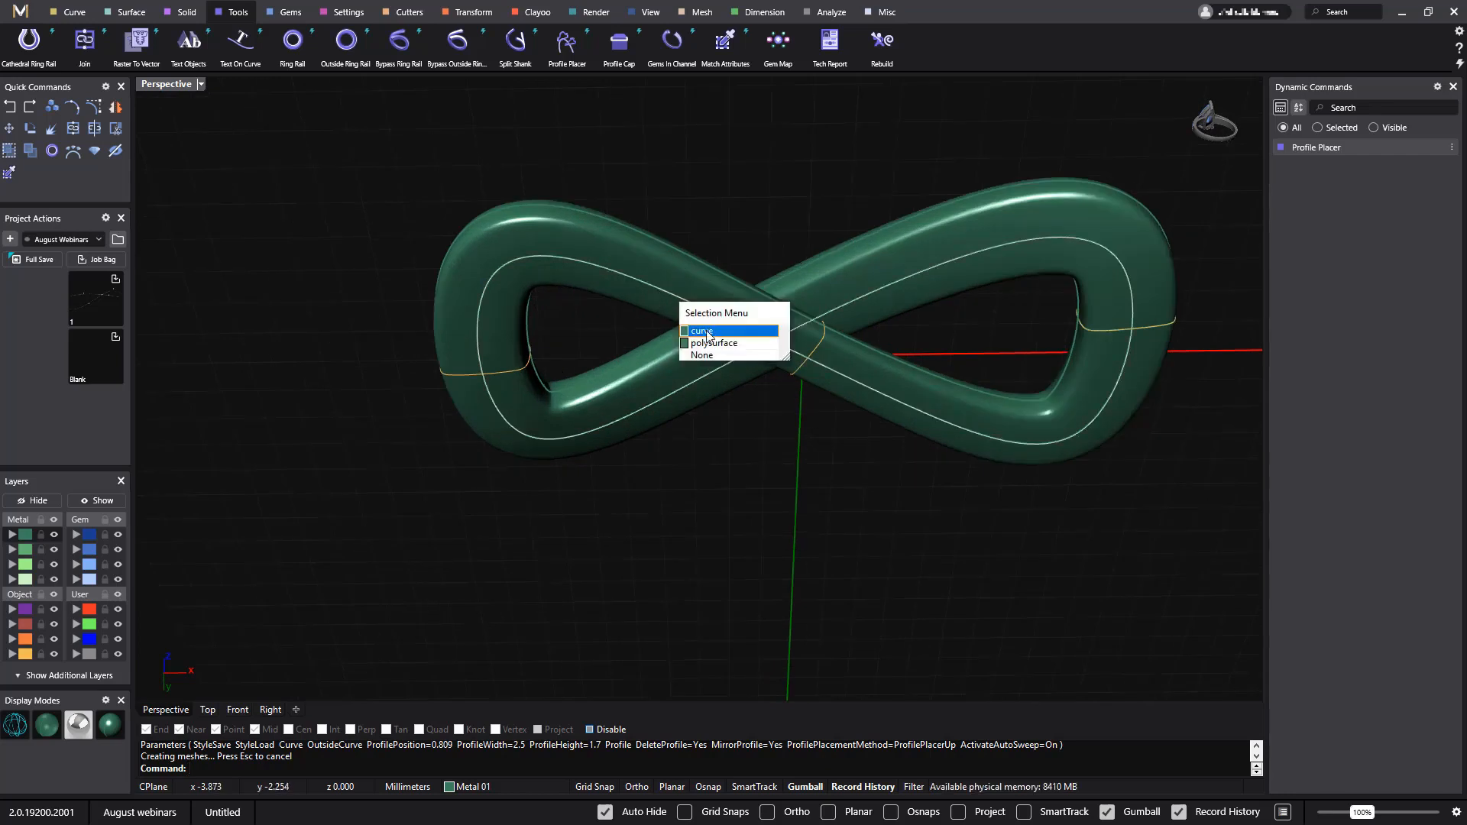
click(715, 334)
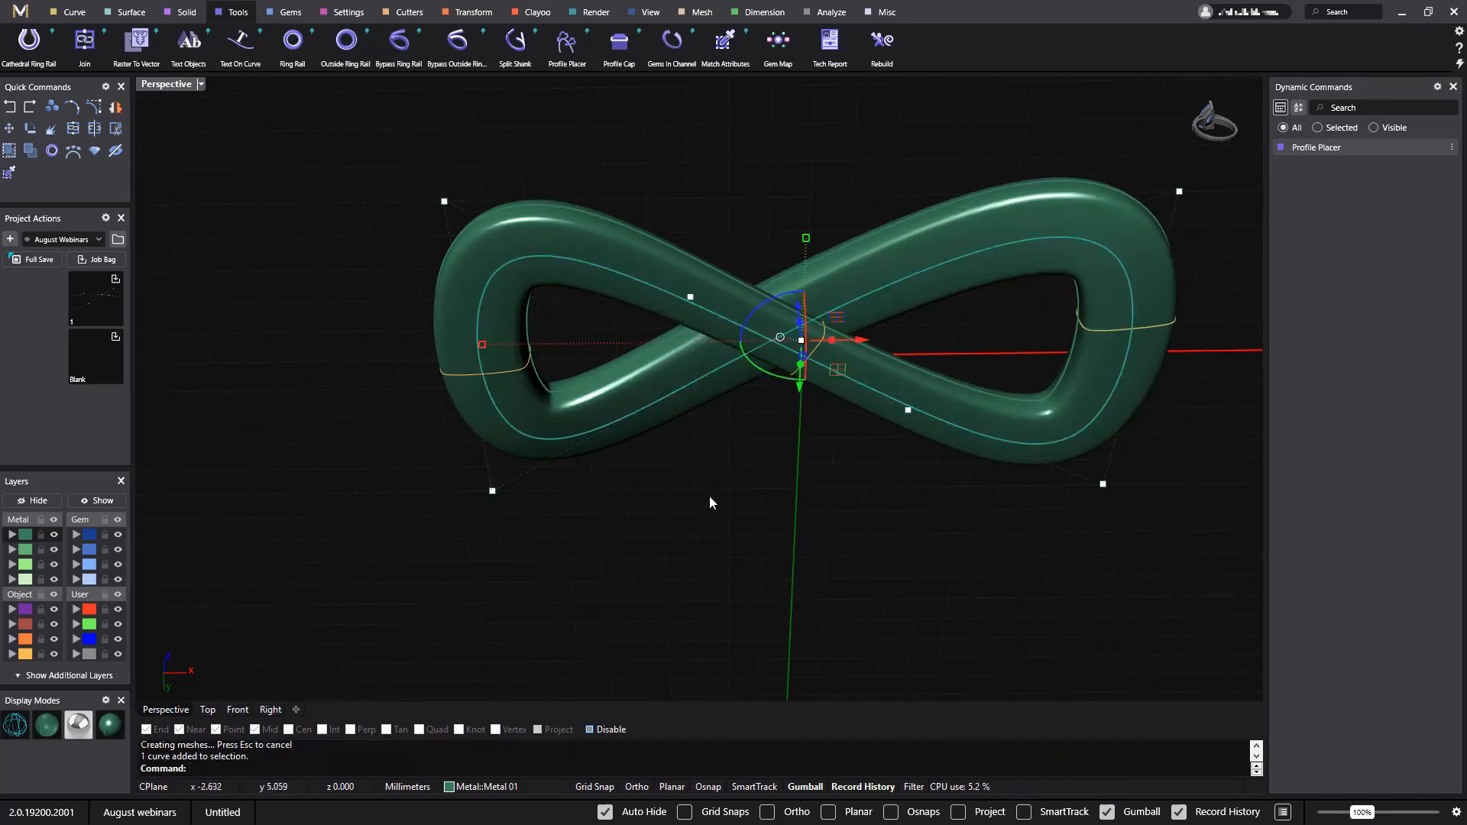
right_drag(654, 506, 577, 340)
click(439, 268)
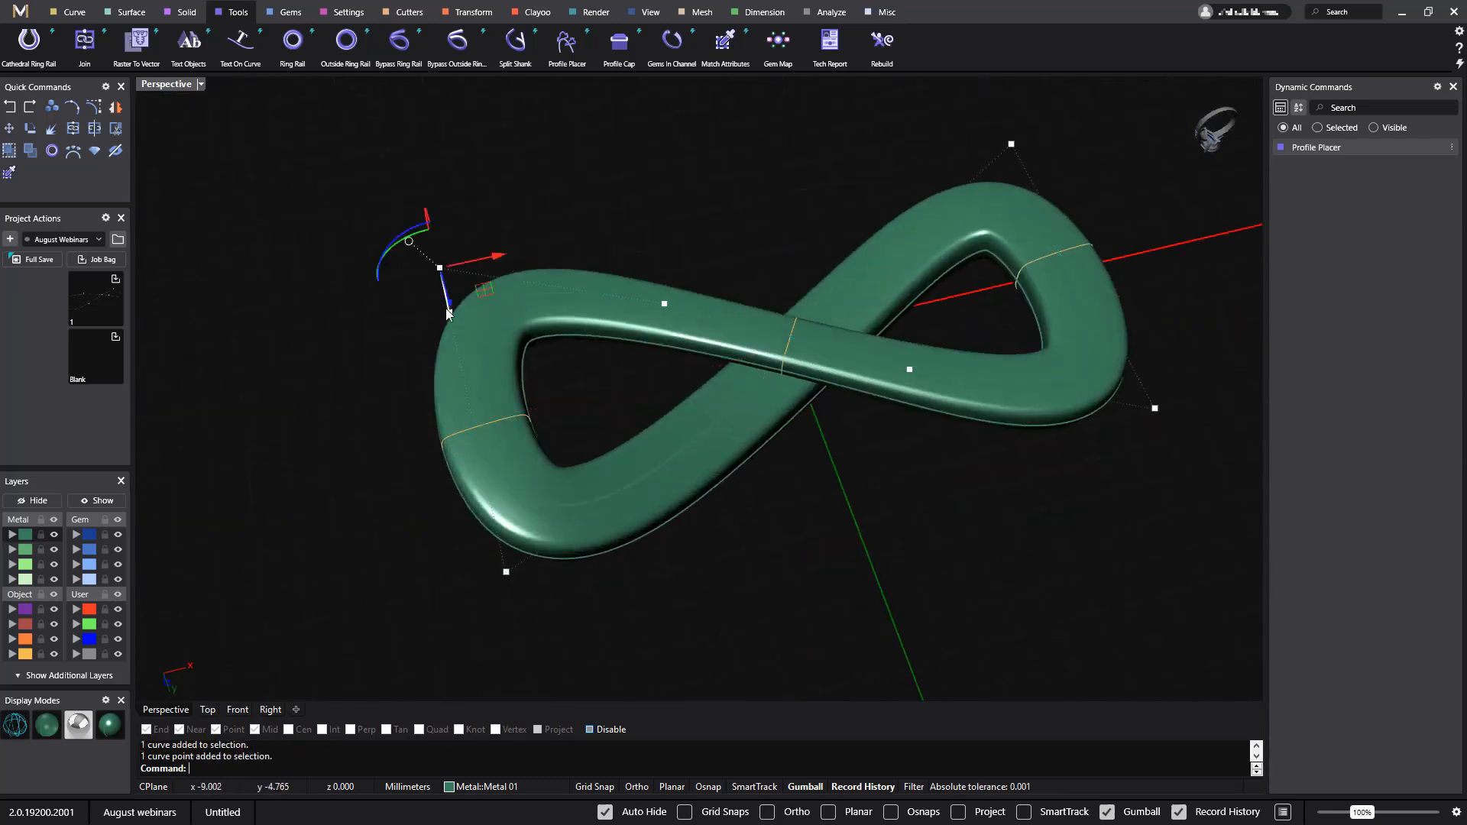
shift+click(505, 573)
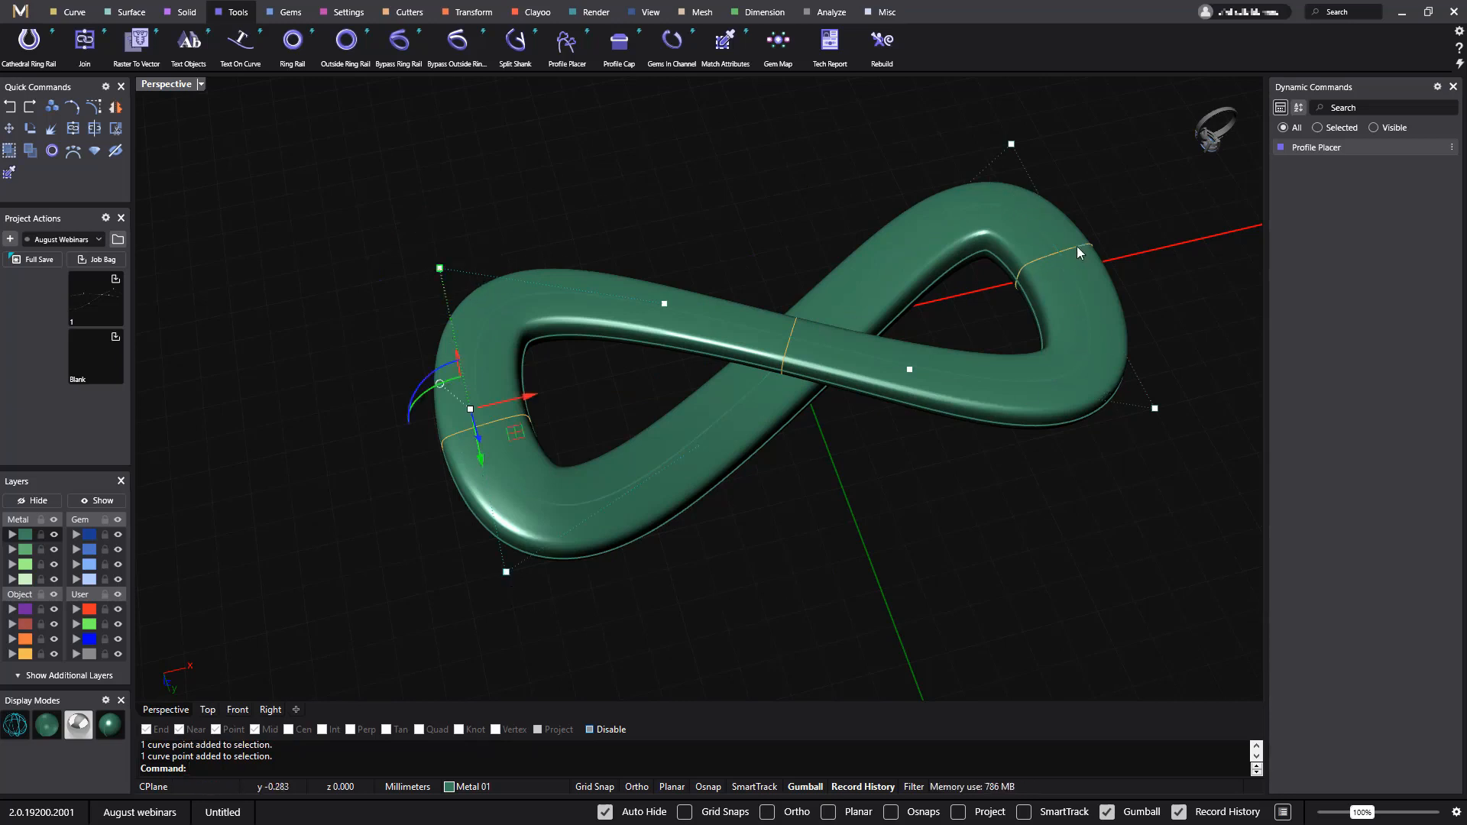
shift+click(1012, 144)
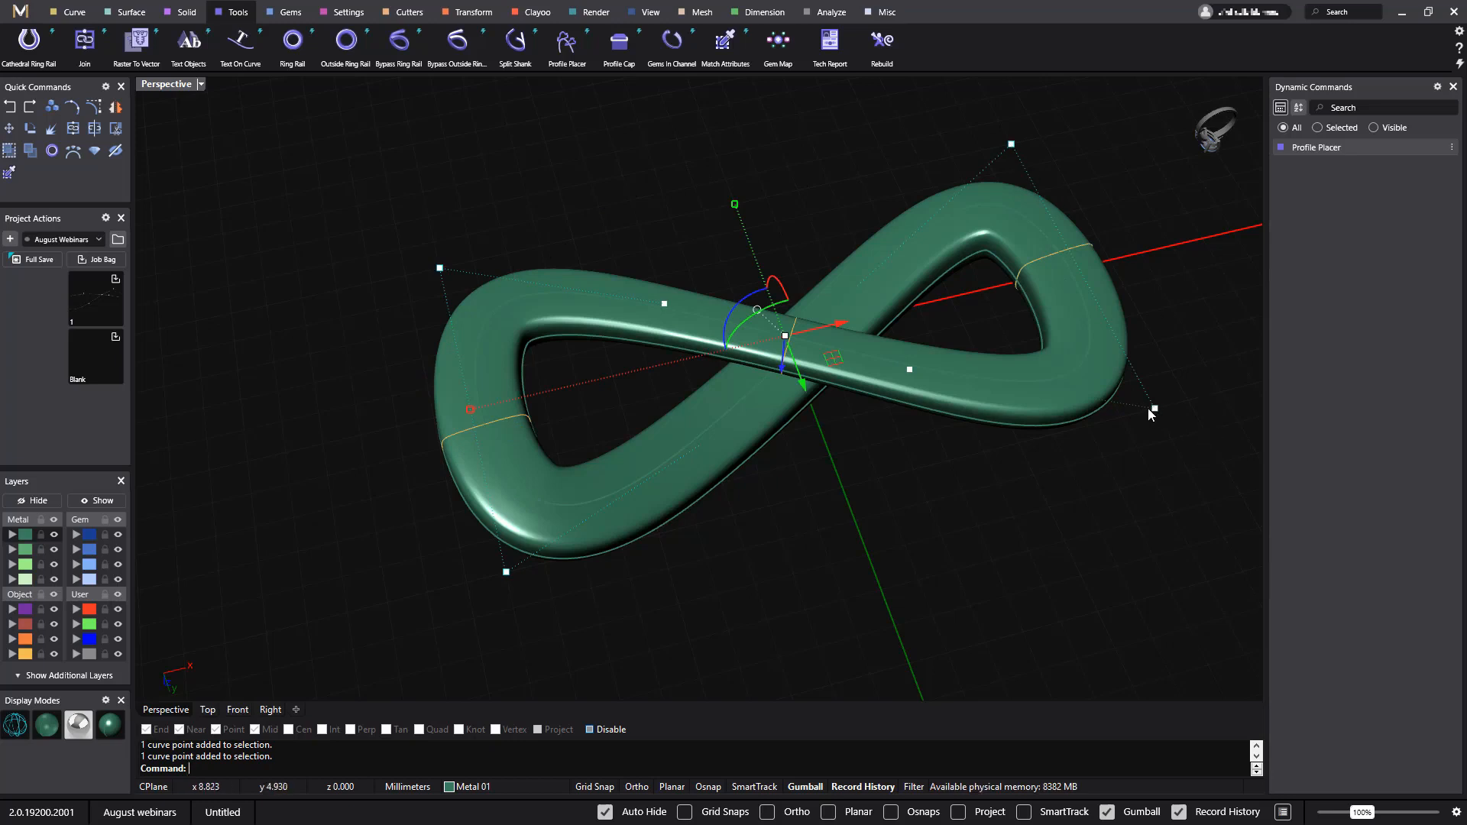
right_drag(790, 205, 596, 423)
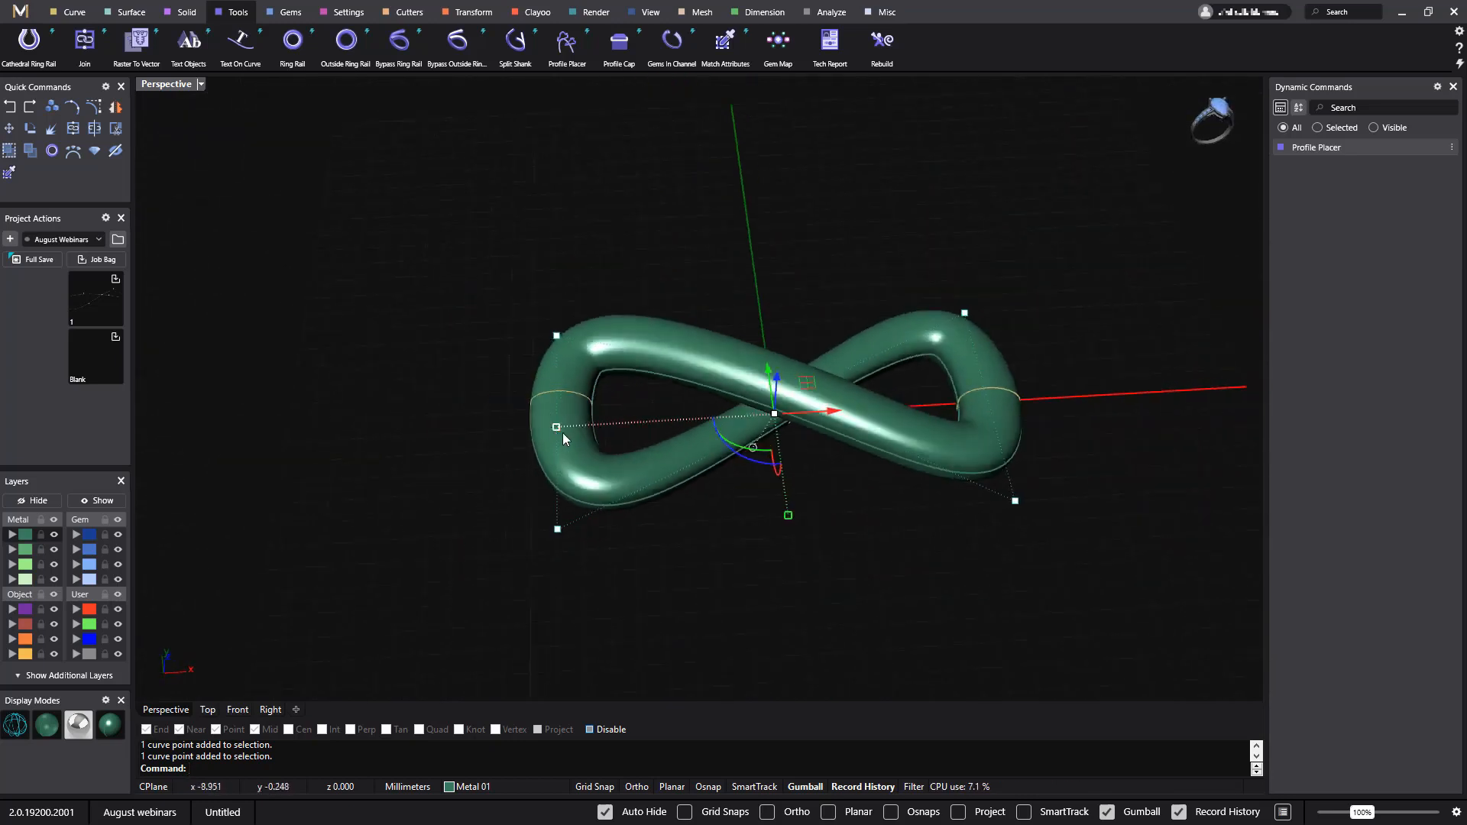
drag(558, 430, 505, 417)
Step: Select the two control points on either side of the crossing and scale them apart along Y to widen the curve
right_drag(730, 332, 727, 654)
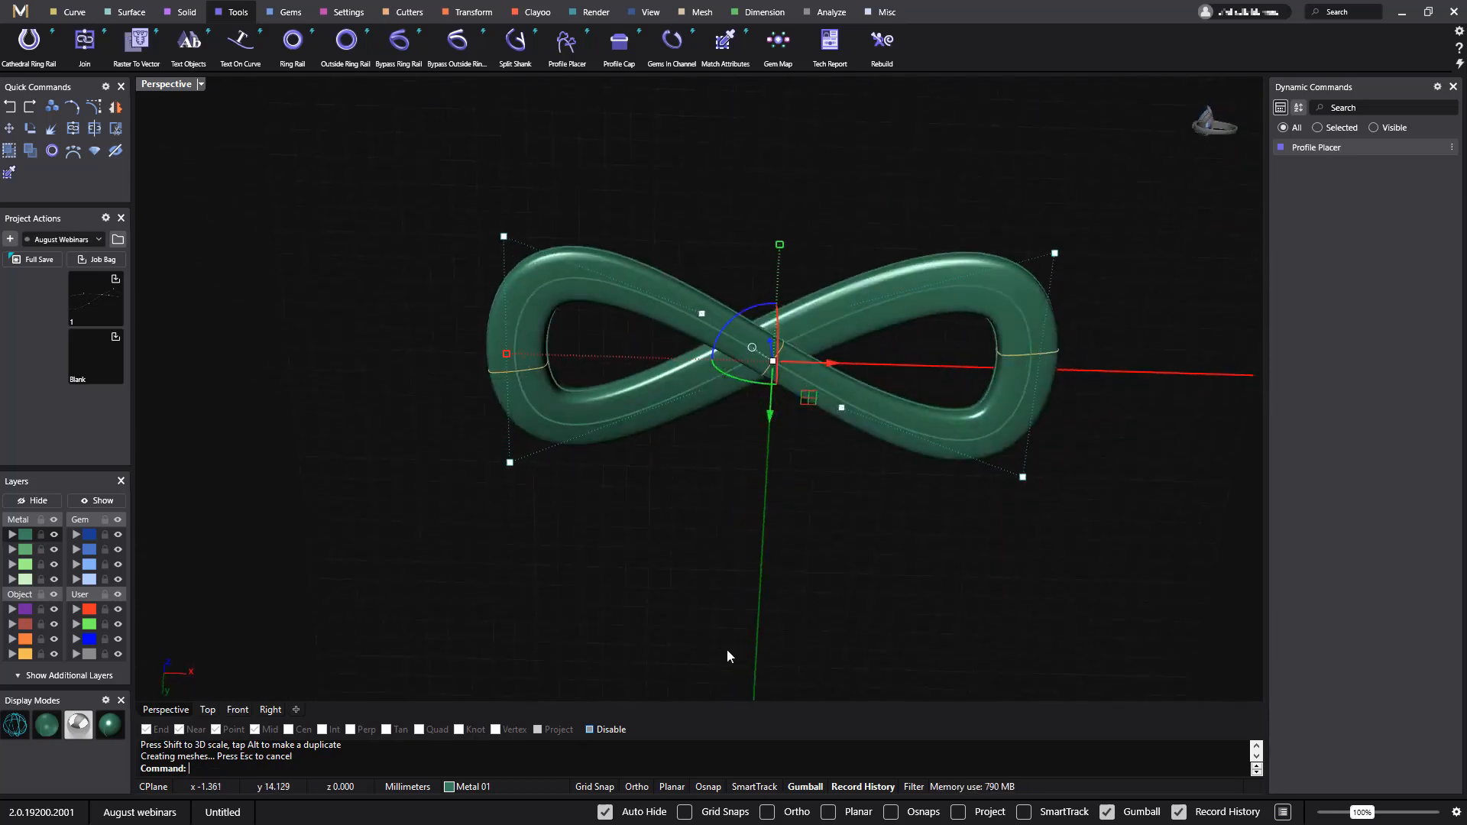
right_drag(859, 497, 861, 456)
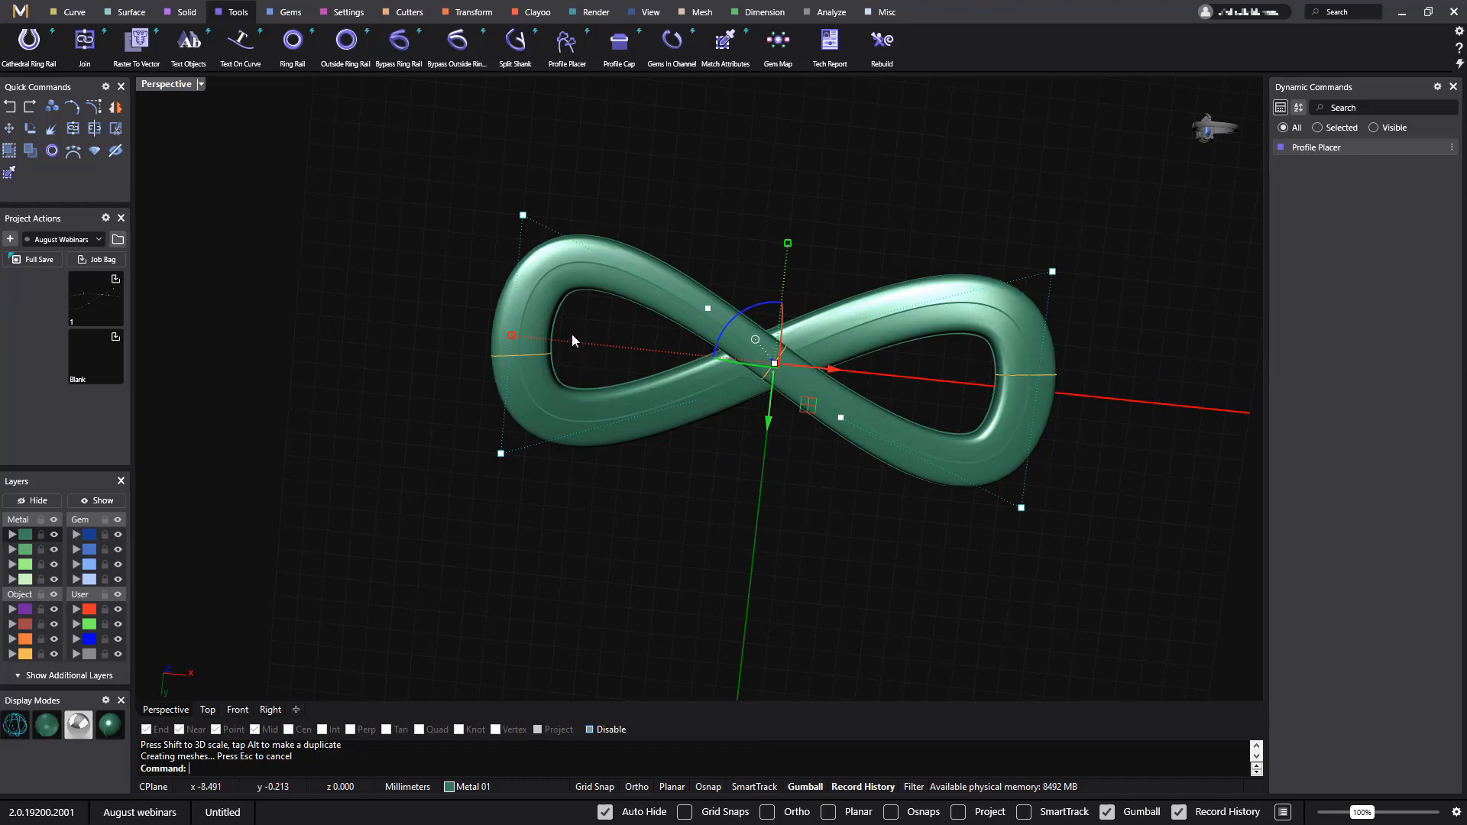
right_drag(782, 482, 924, 654)
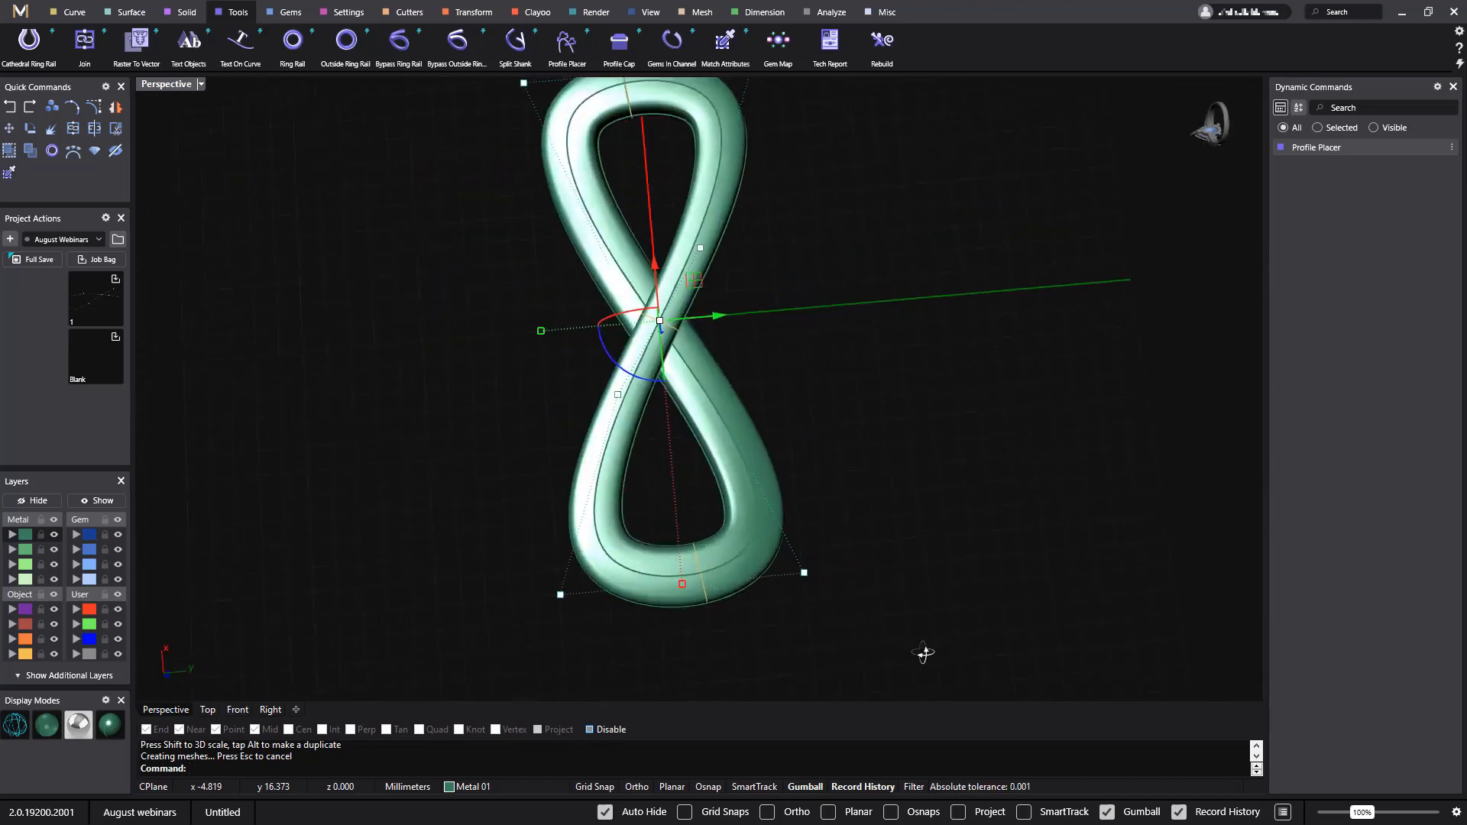
click(618, 395)
click(619, 395)
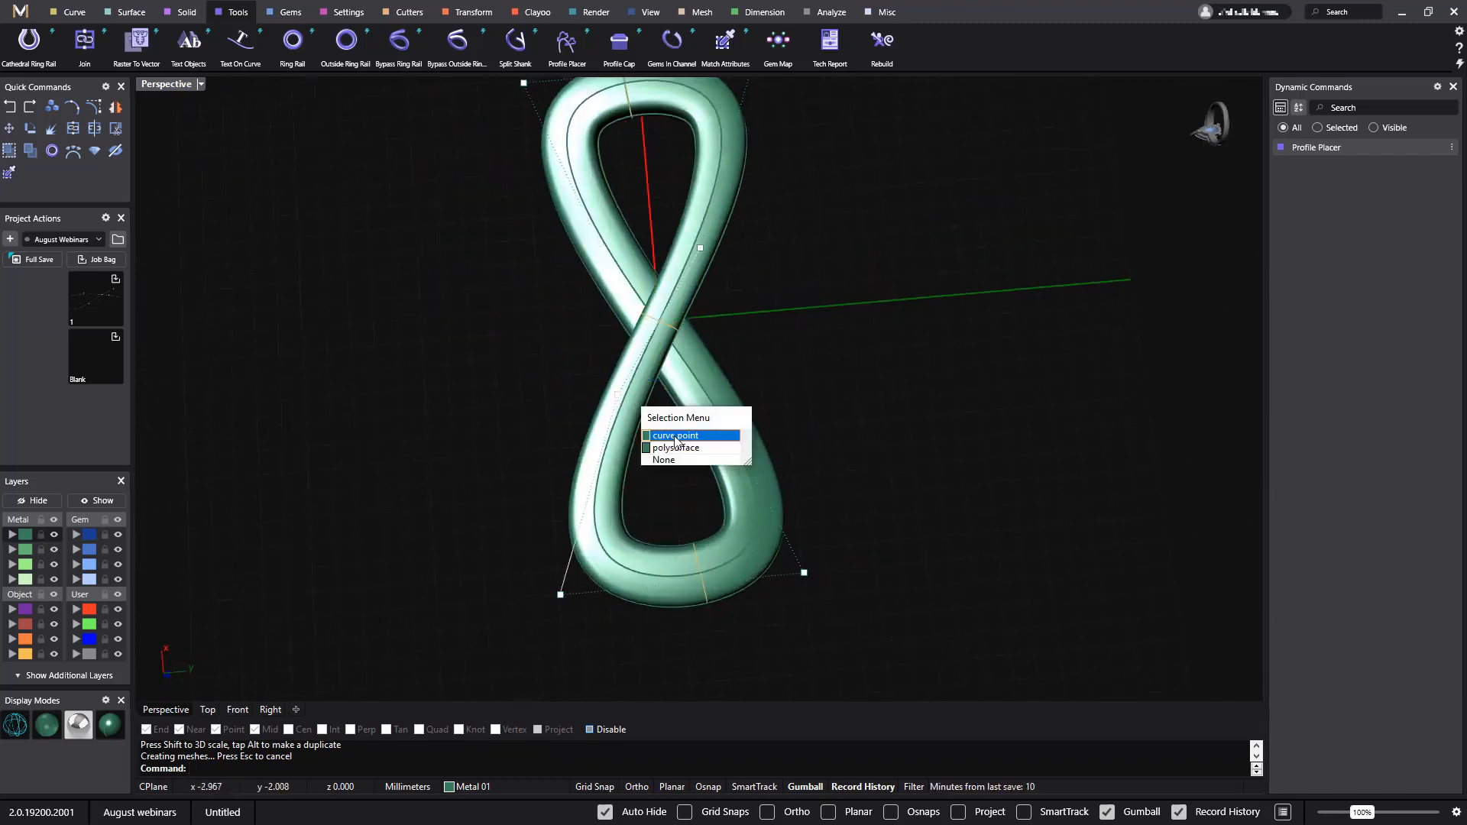
click(653, 428)
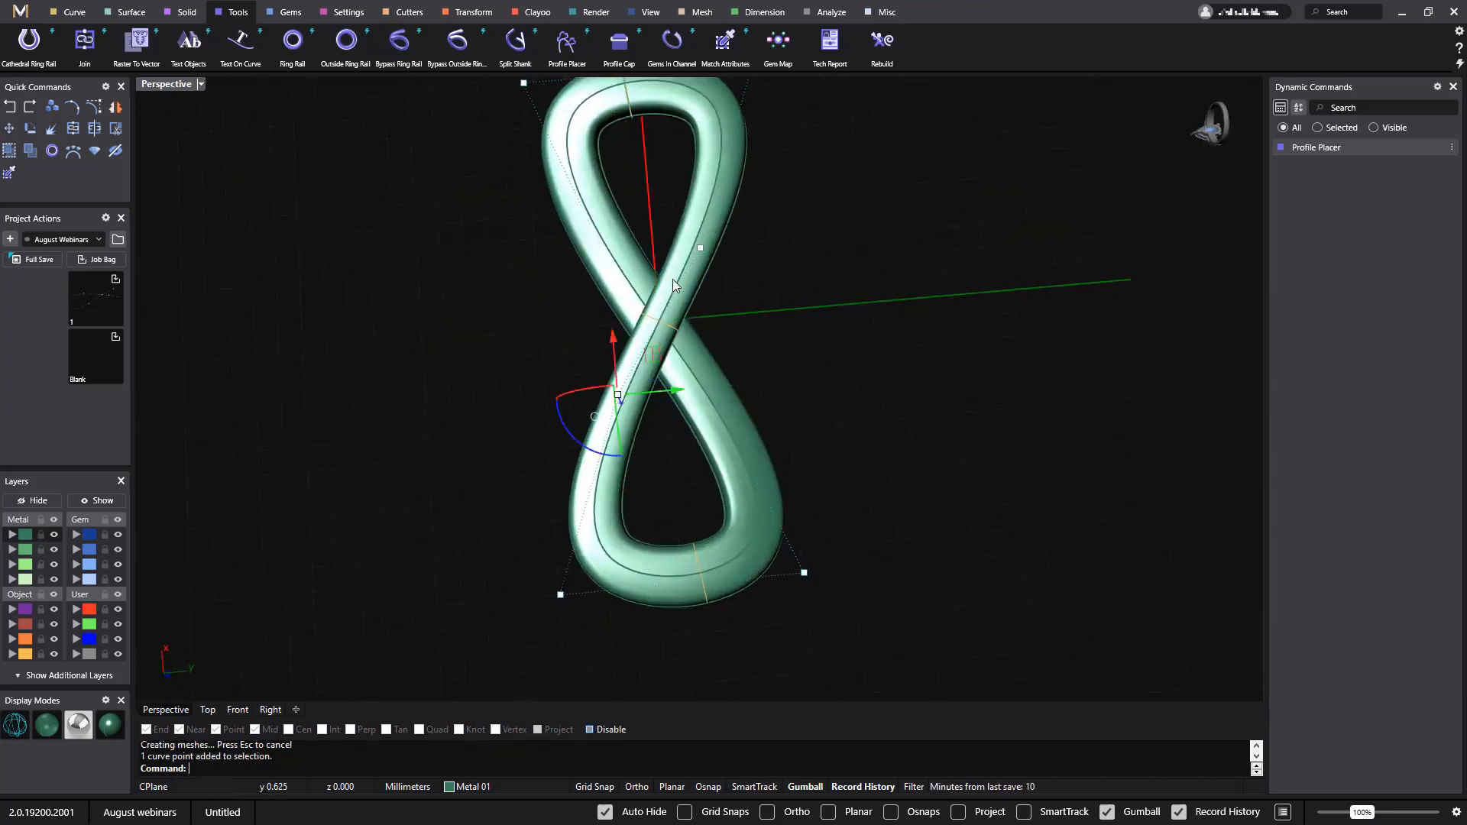
click(704, 250)
click(752, 297)
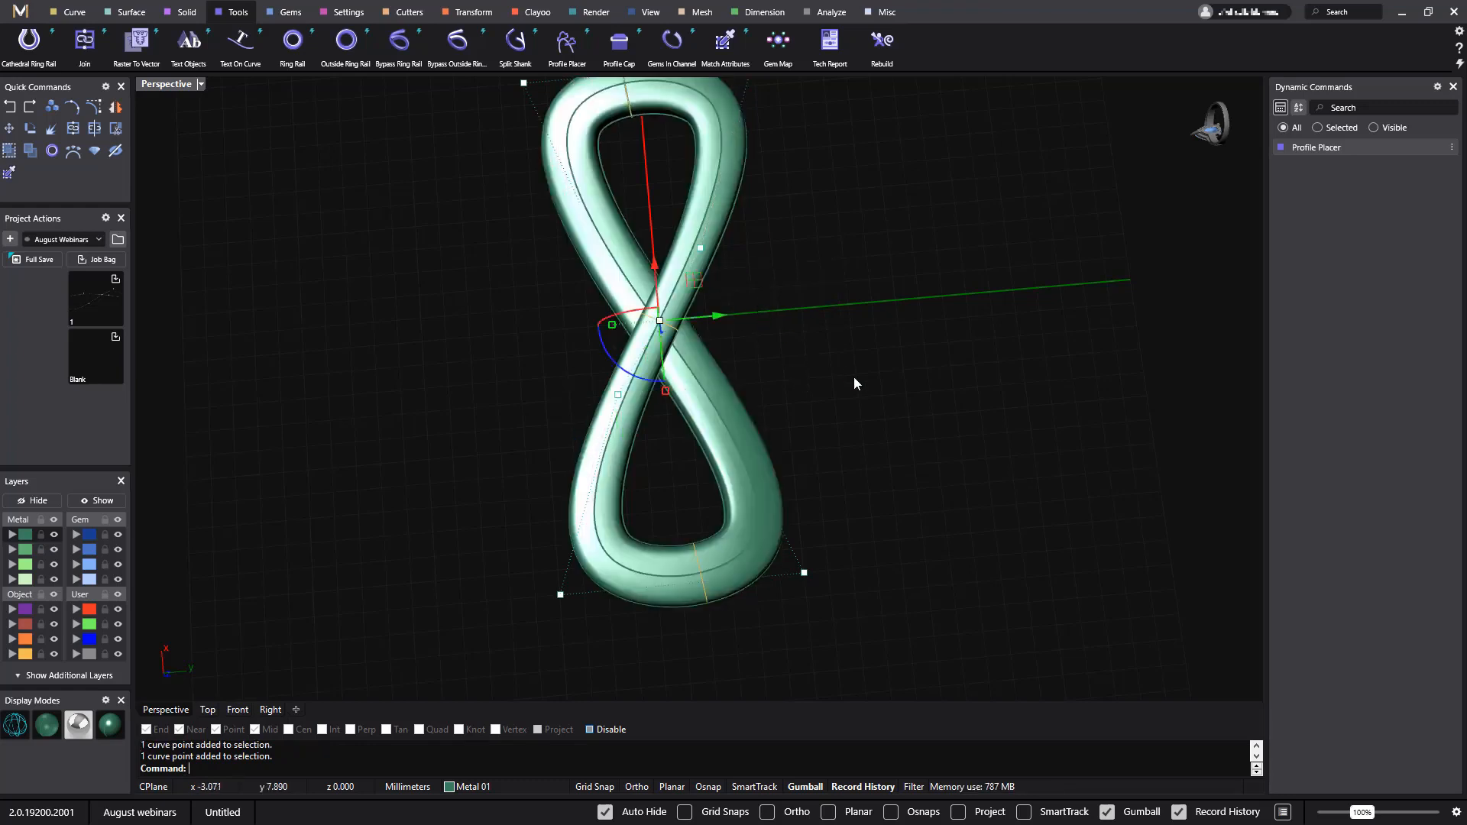
right_drag(855, 376, 868, 291)
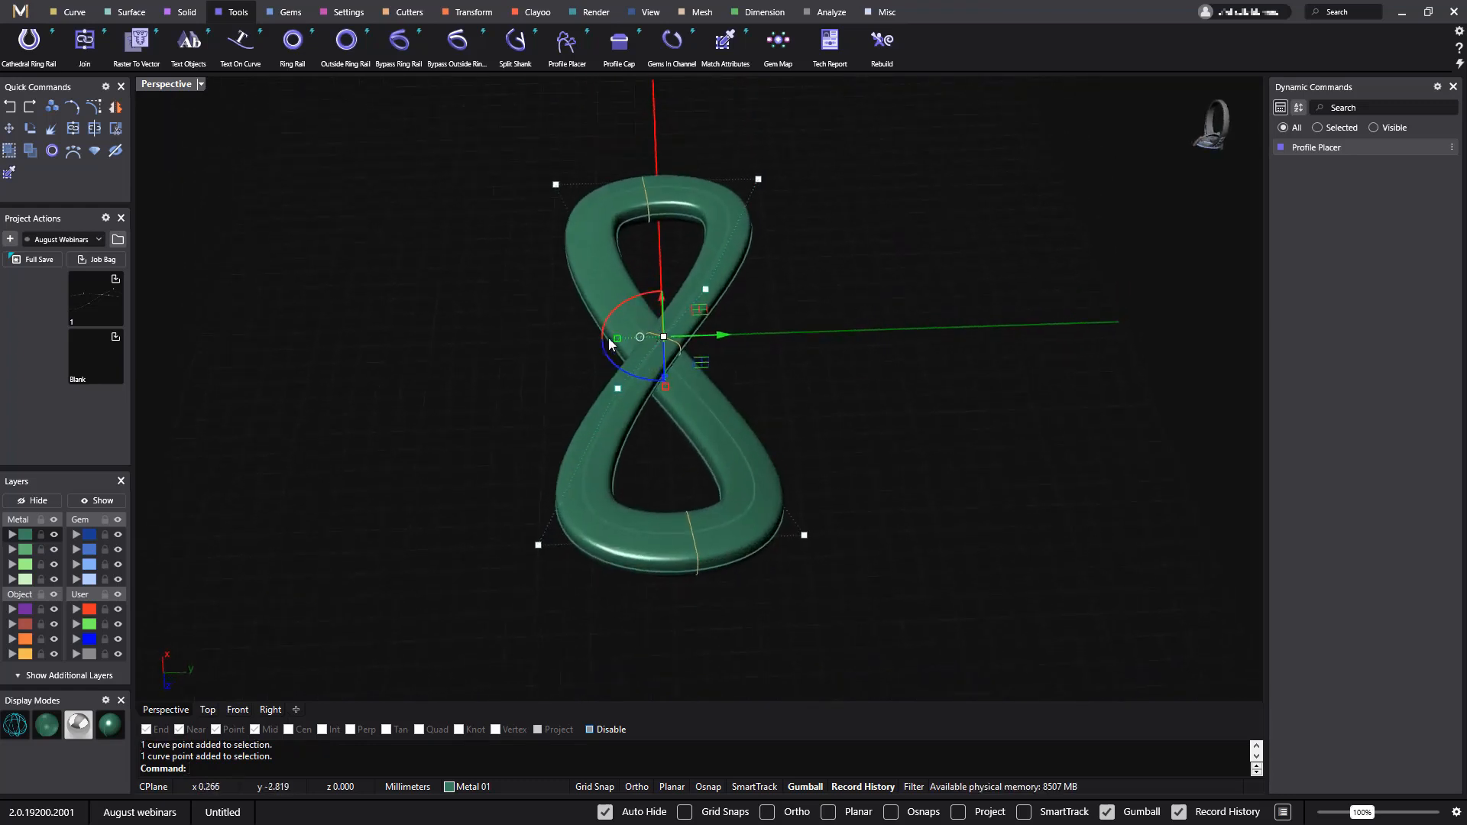
drag(617, 338, 586, 339)
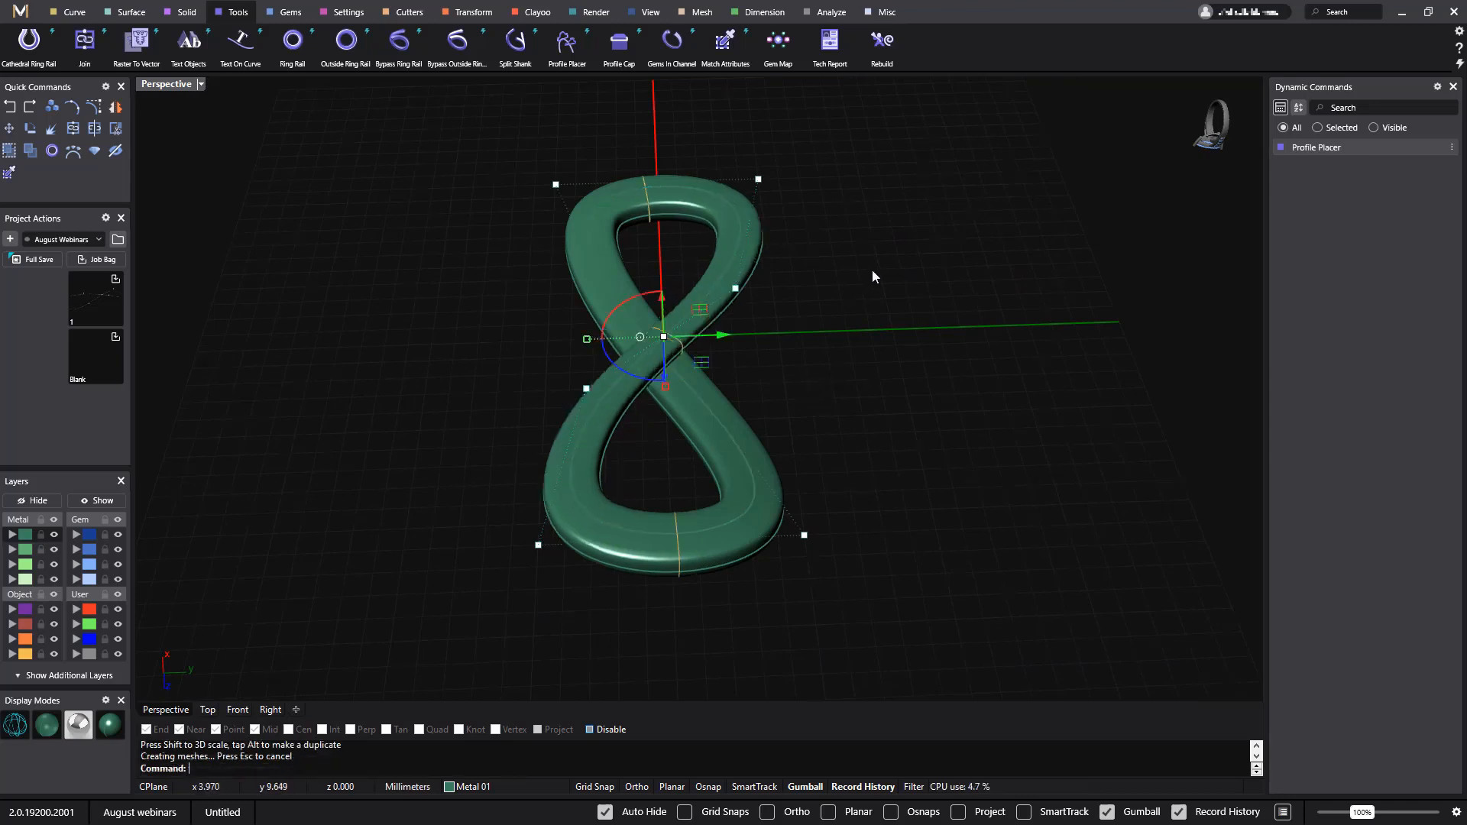
Step: Examine the reshaped infinity pendant from above, below and the sides, checking the crossing strands and both loops
right_drag(872, 271, 691, 533)
right_click(869, 396)
right_drag(882, 441, 847, 506)
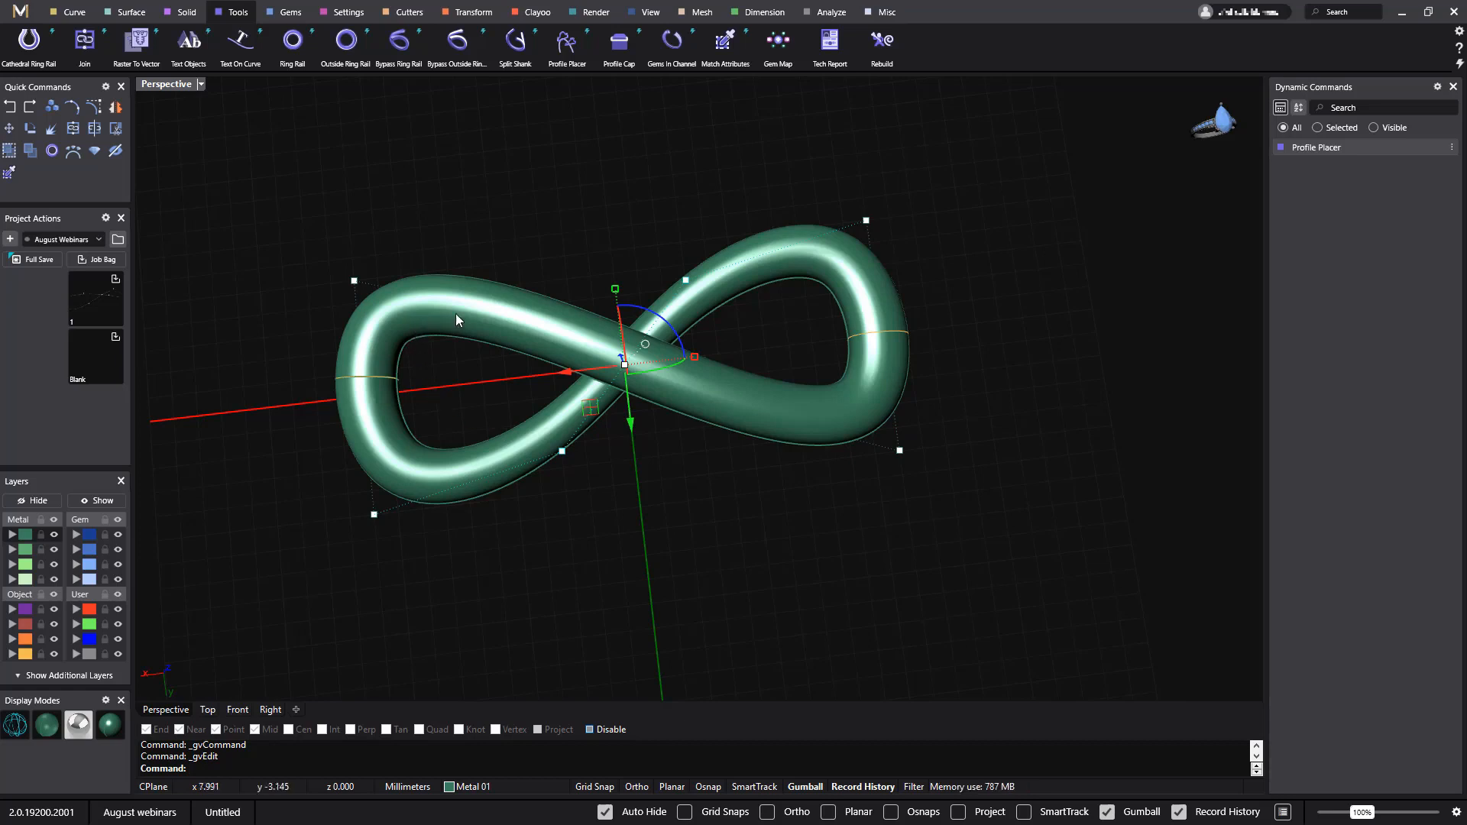
right_drag(691, 467, 891, 473)
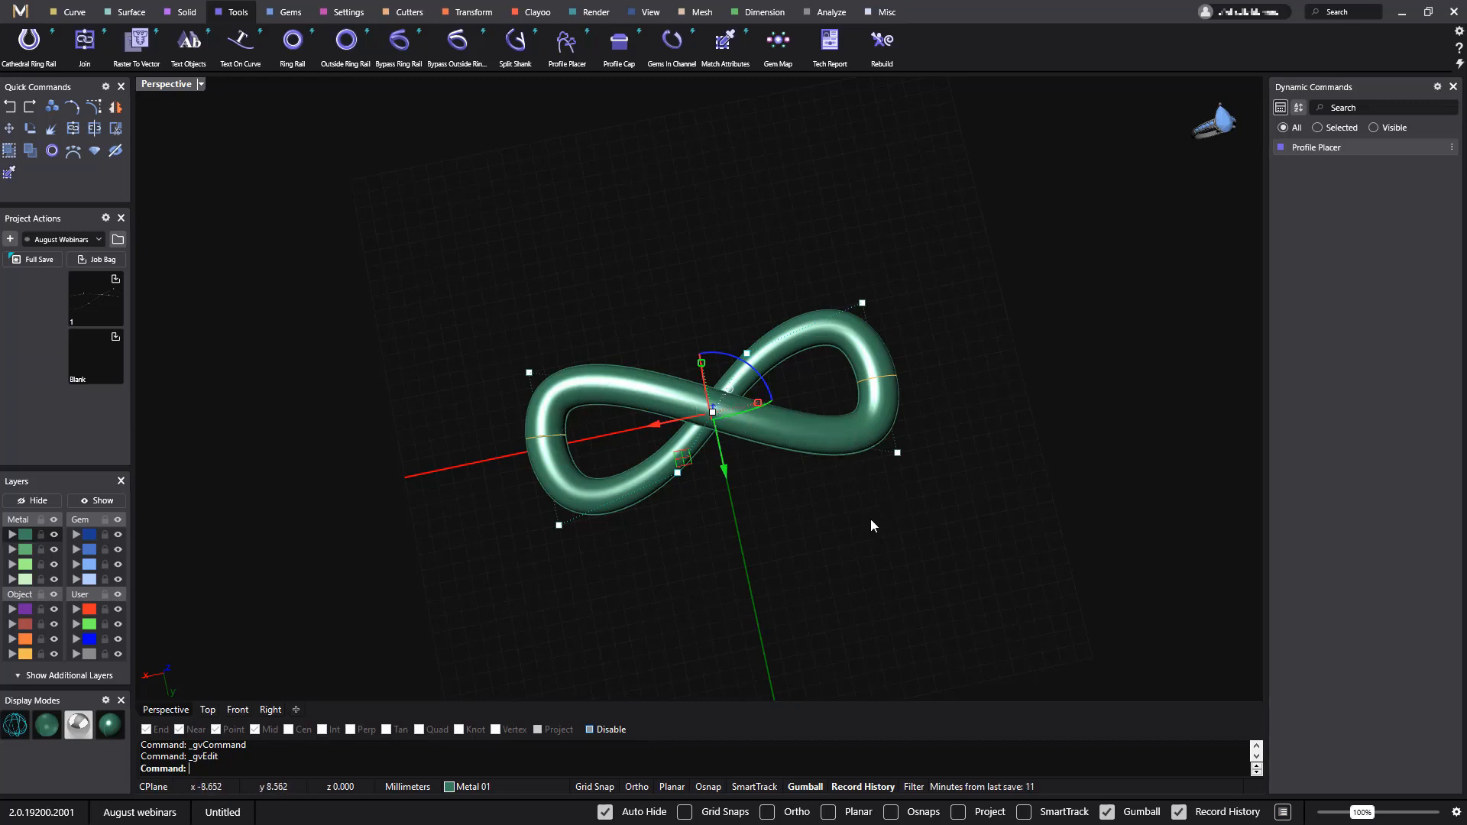
right_drag(872, 525, 790, 186)
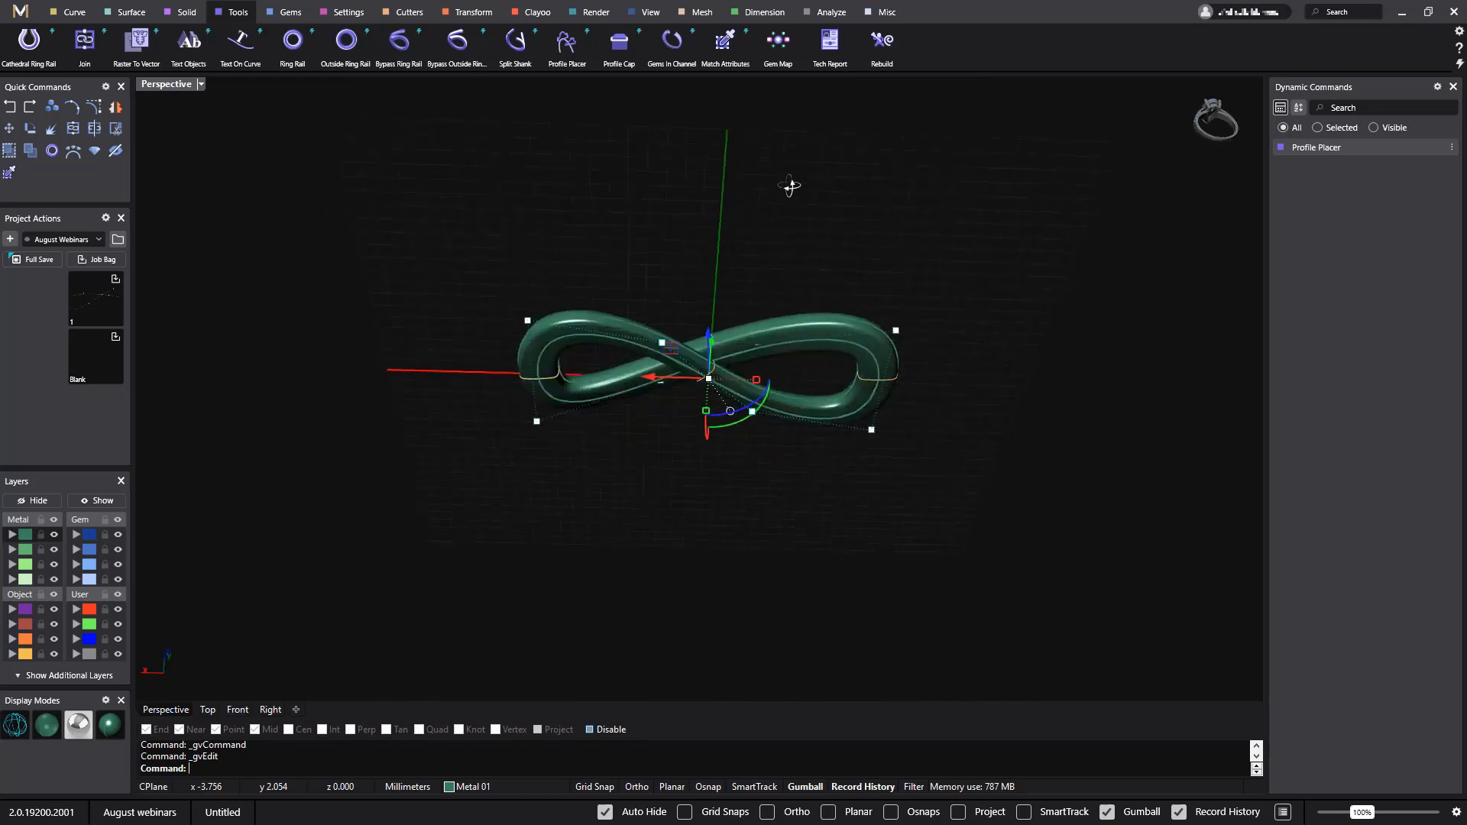
right_drag(867, 320, 860, 592)
right_drag(847, 504, 886, 489)
scroll(853, 526, up, 4)
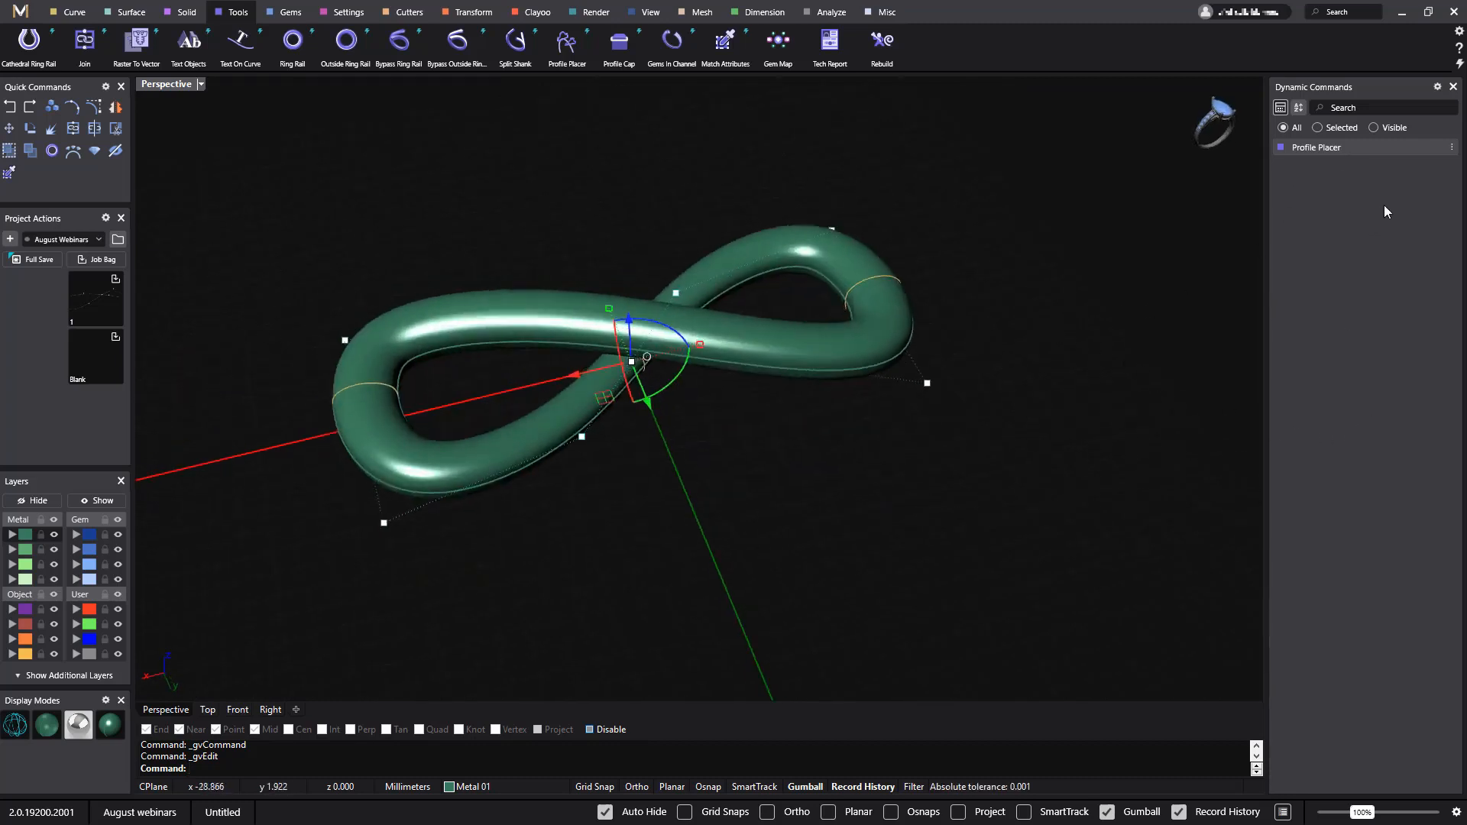
mouse_move(892, 342)
right_down()
mouse_move(956, 531)
mouse_move(895, 515)
mouse_move(884, 330)
right_up()
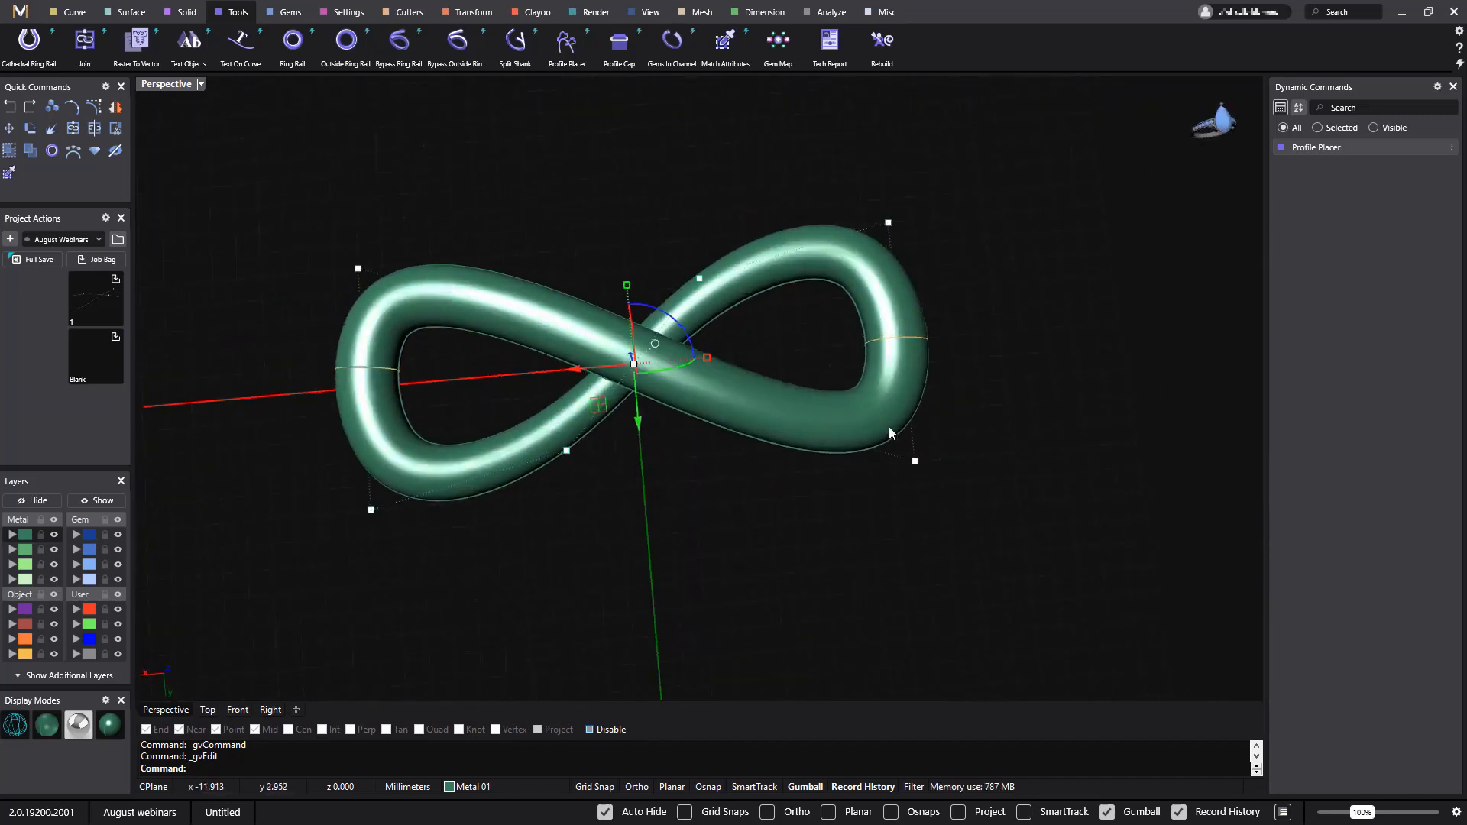
Step: Reopen Profile Placer for editing and slide one loop's end profile along the infinity curve to position 0.711
click(1432, 153)
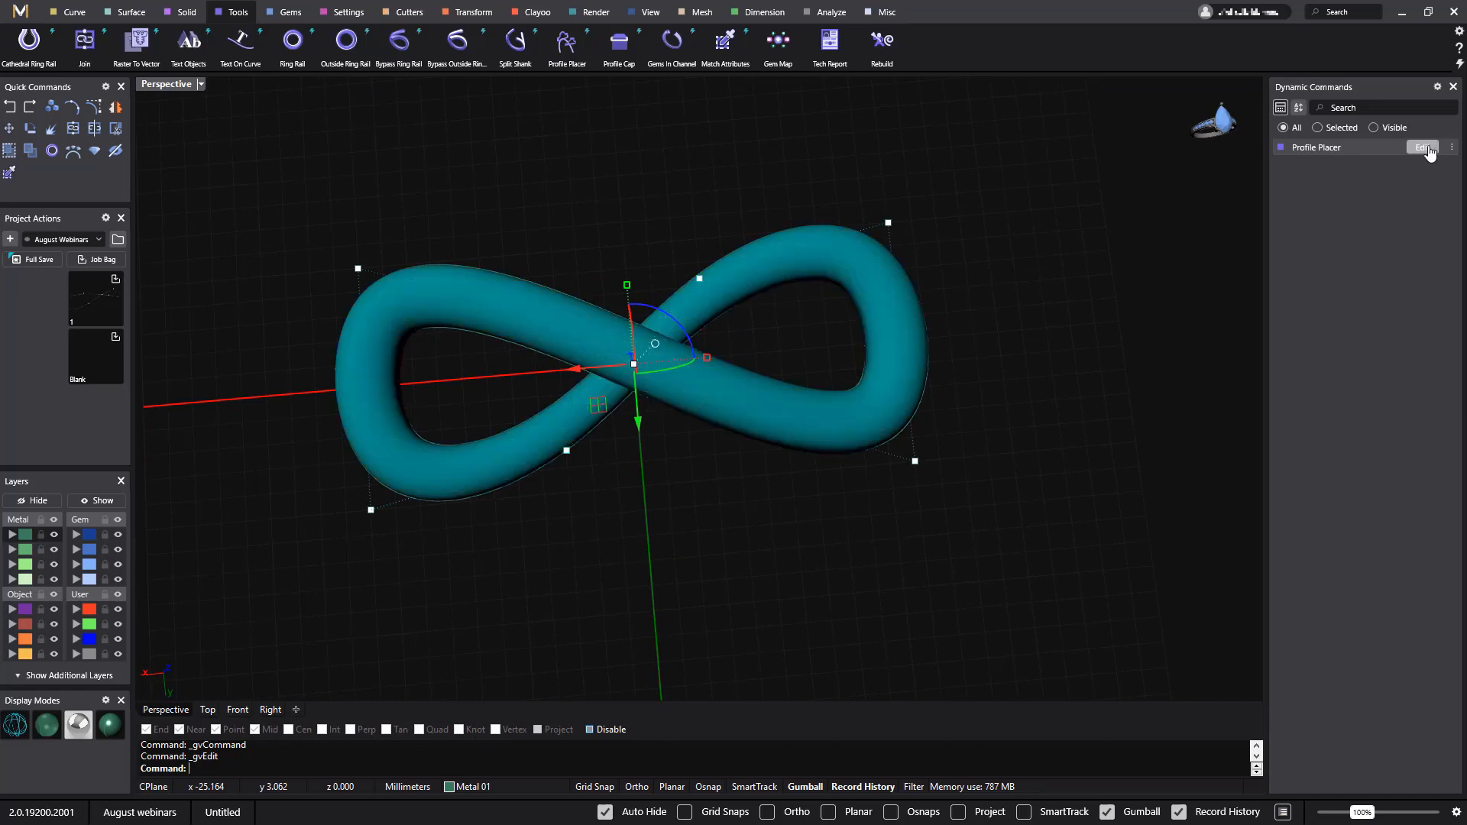
mouse_move(1091, 331)
right_down()
mouse_move(1071, 288)
mouse_move(1093, 174)
mouse_move(1139, 318)
mouse_move(1097, 334)
right_up()
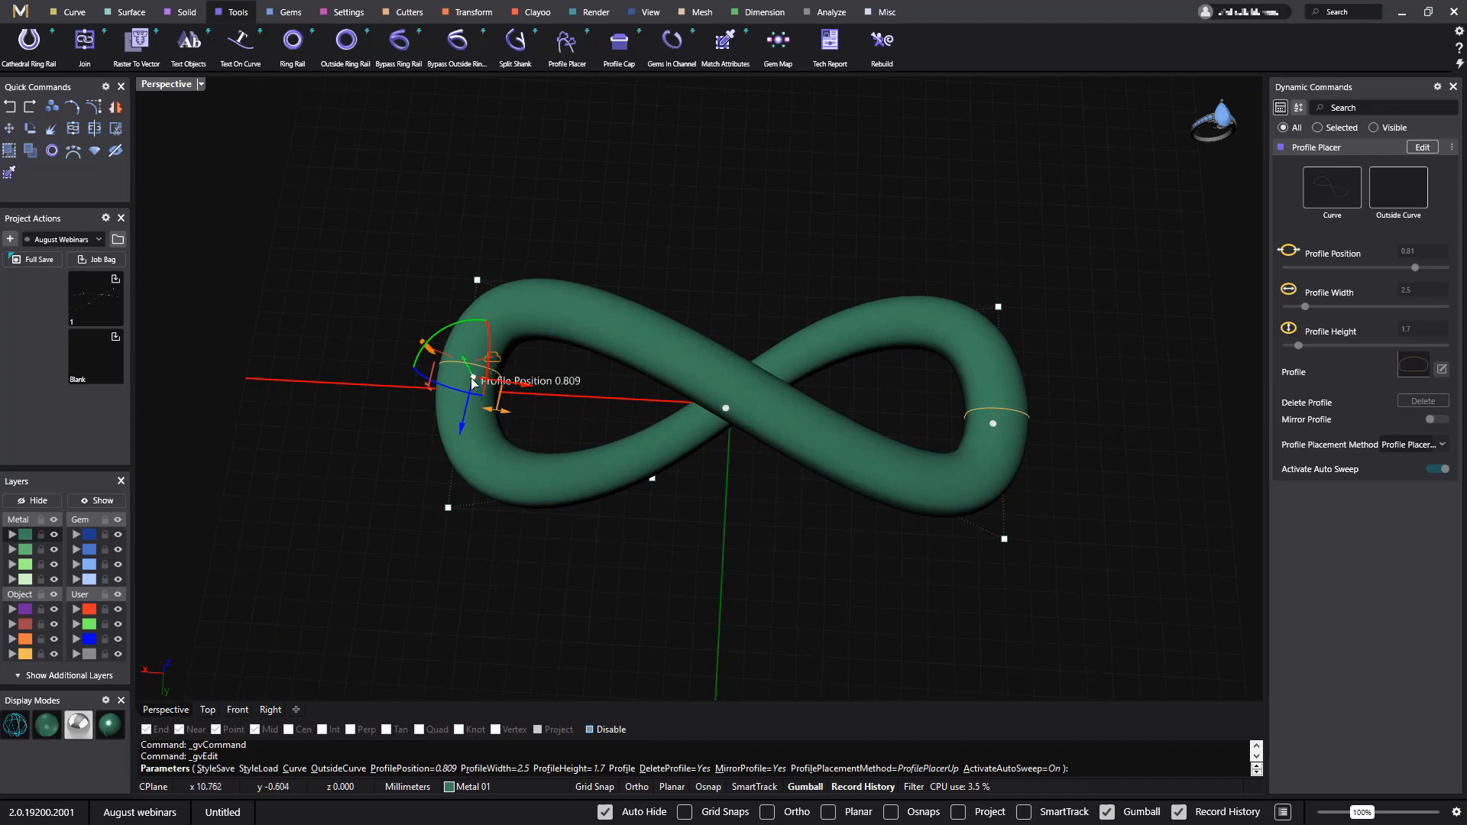
scroll(474, 385, up, 5)
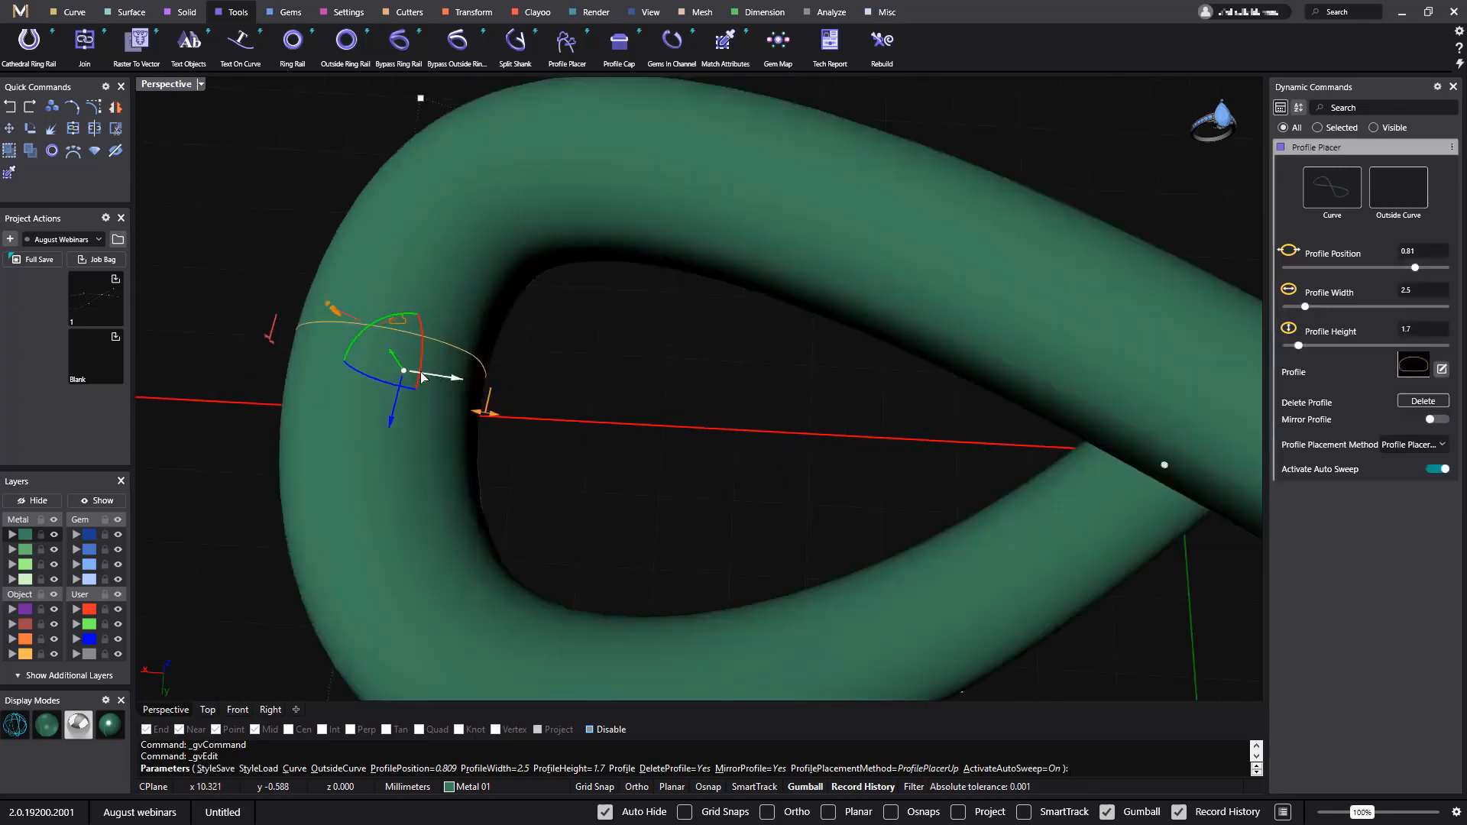
right_drag(393, 367, 640, 437)
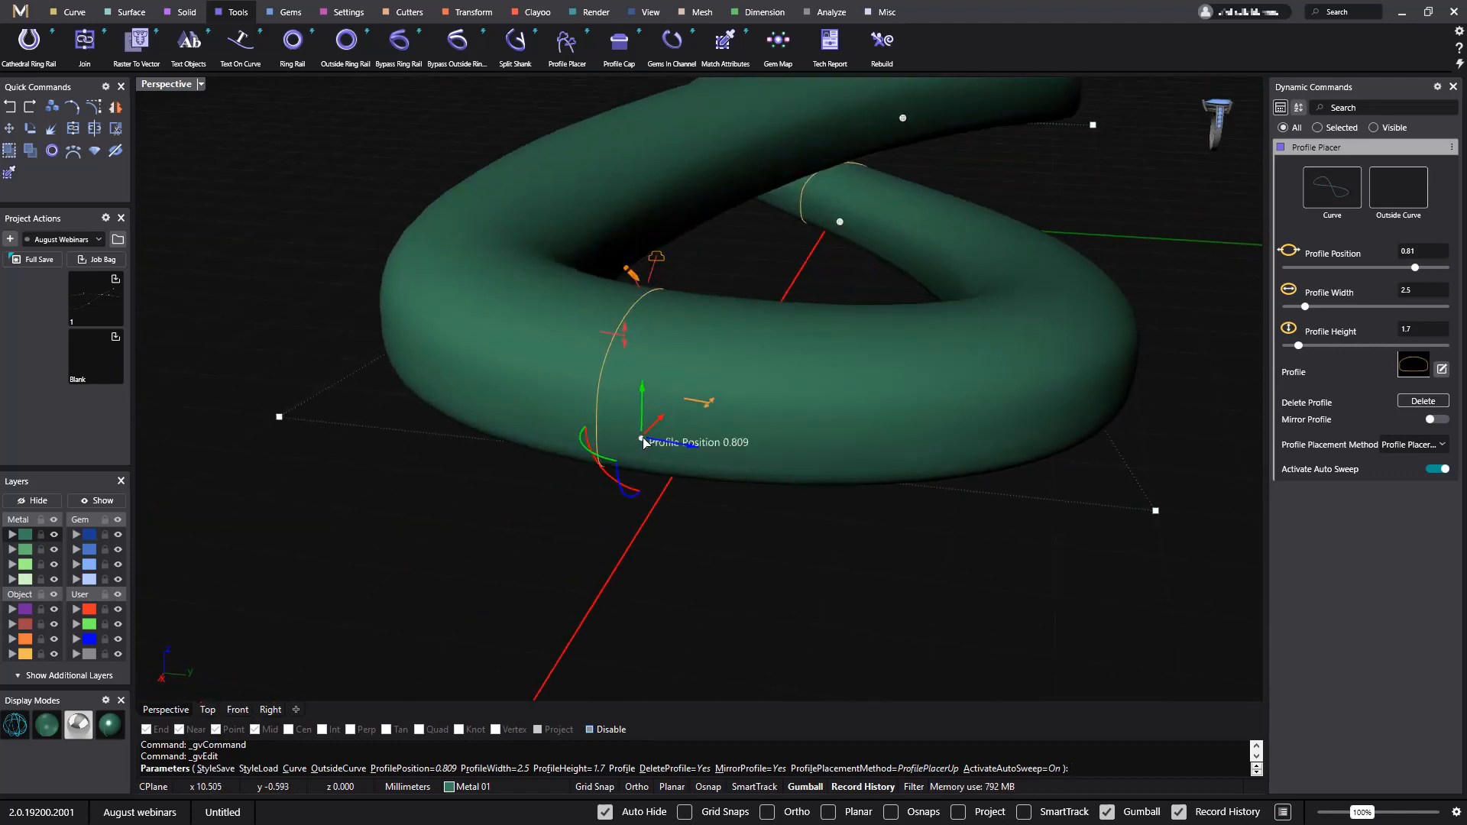
drag(641, 442, 547, 285)
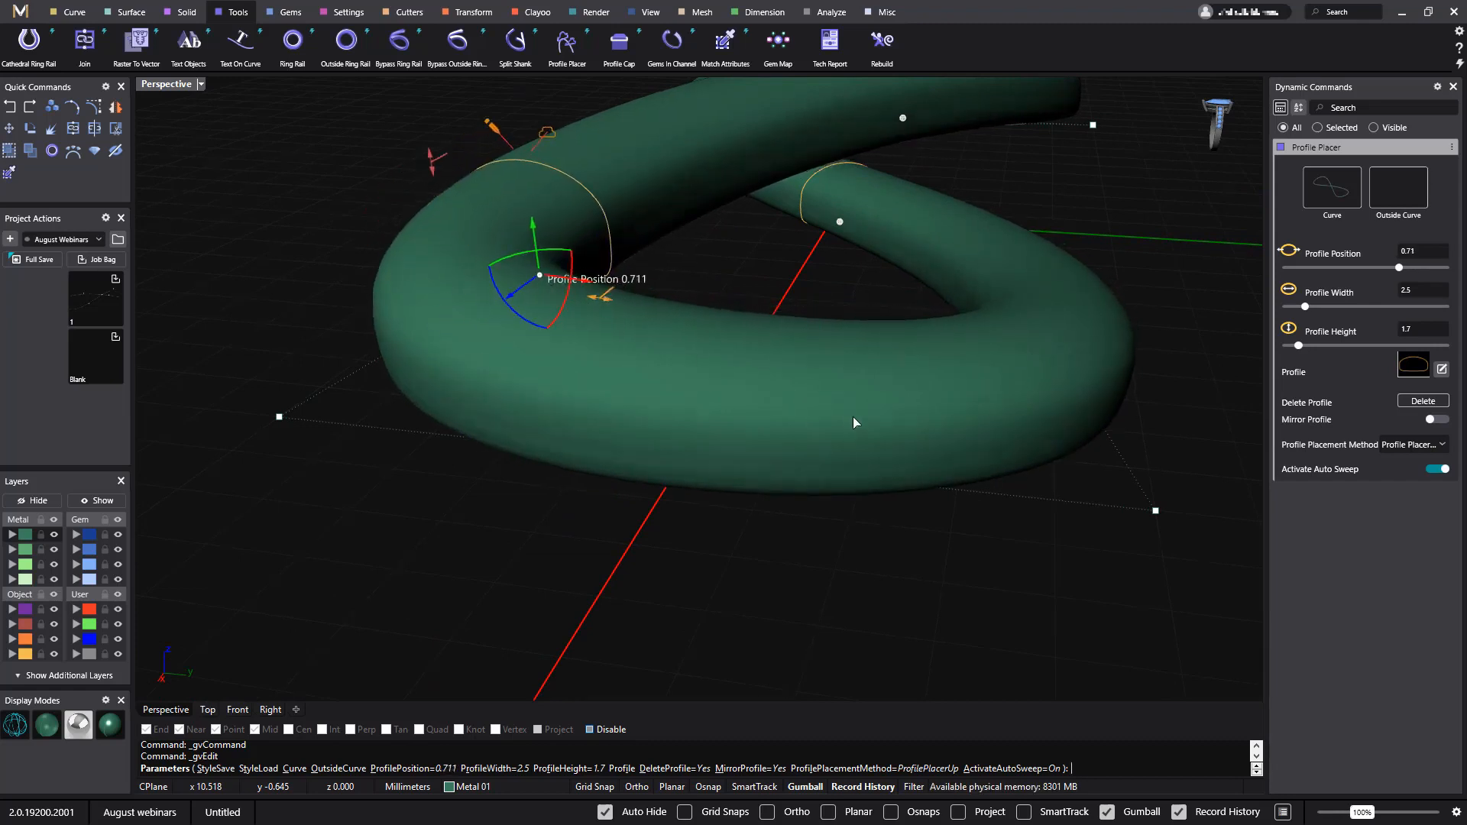
Step: Slide the active profile further along the curve toward the crossing, to position 0.664
right_drag(853, 416, 763, 485)
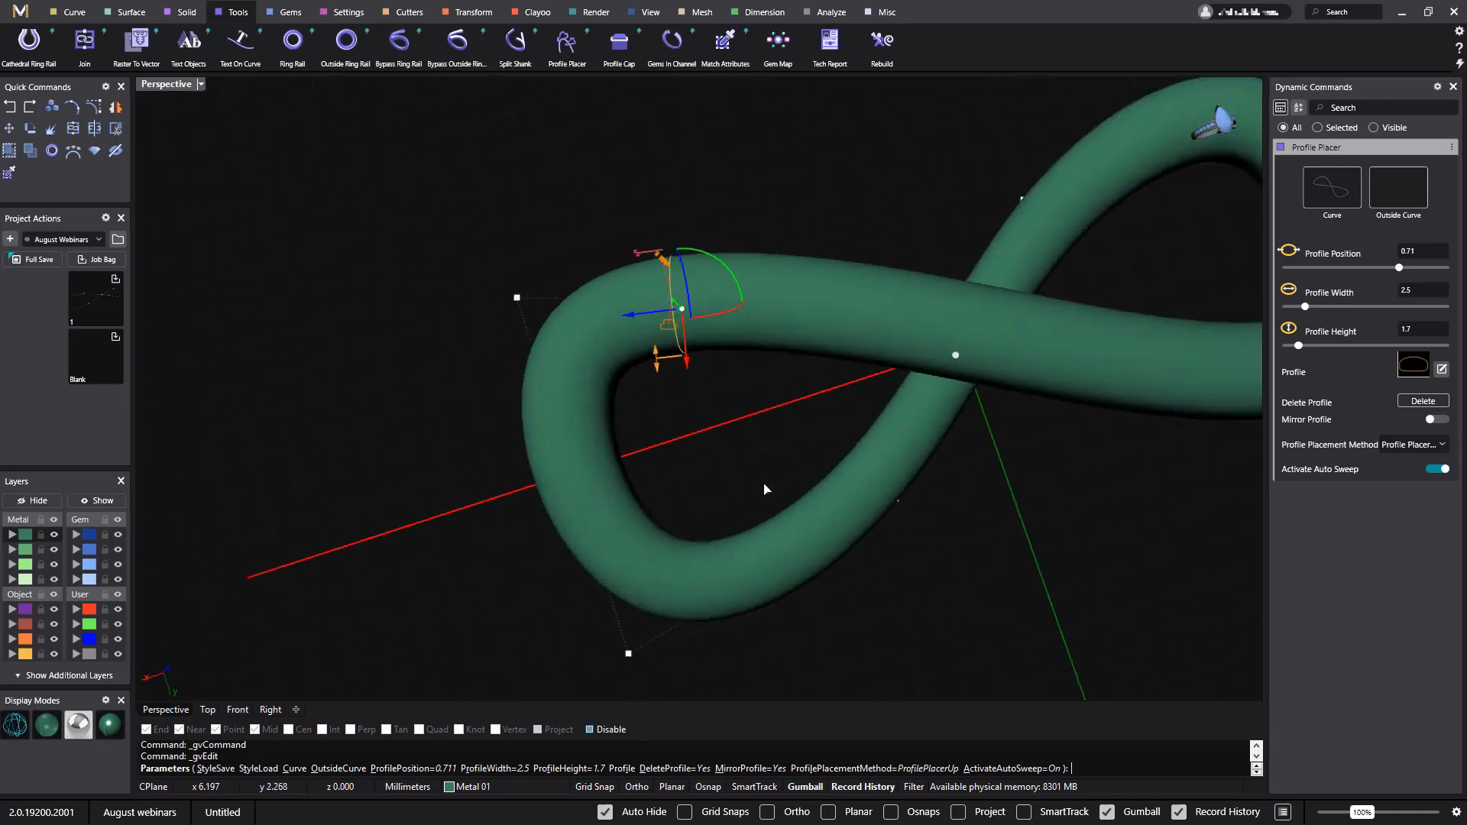
scroll(632, 420, down, 4)
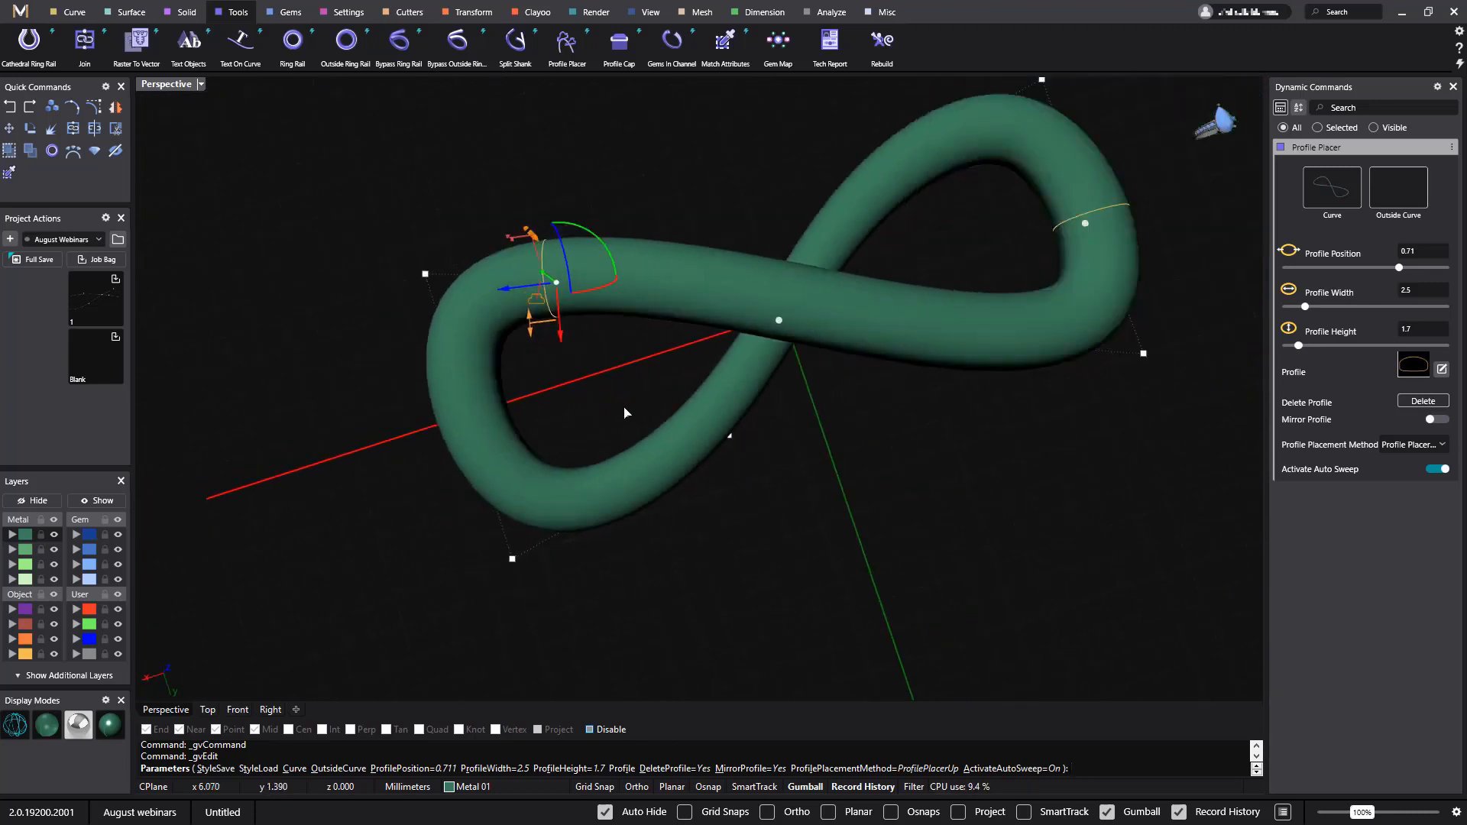
scroll(577, 333, up, 6)
drag(554, 280, 655, 298)
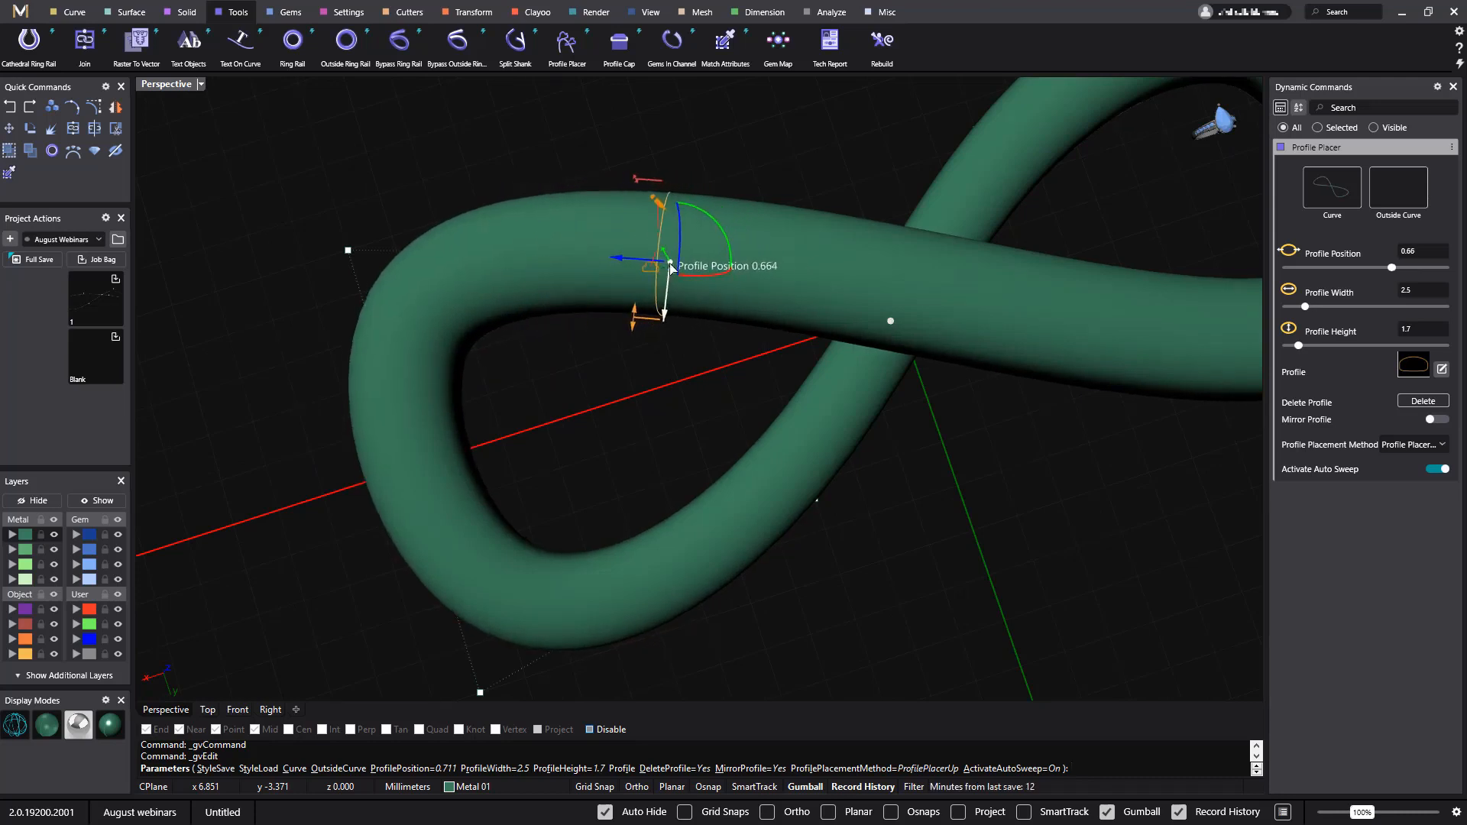
Step: Shift the active profile sideways across the curve along its own X axis to alter the swept strand
scroll(822, 379, down, 3)
right_drag(890, 510, 887, 568)
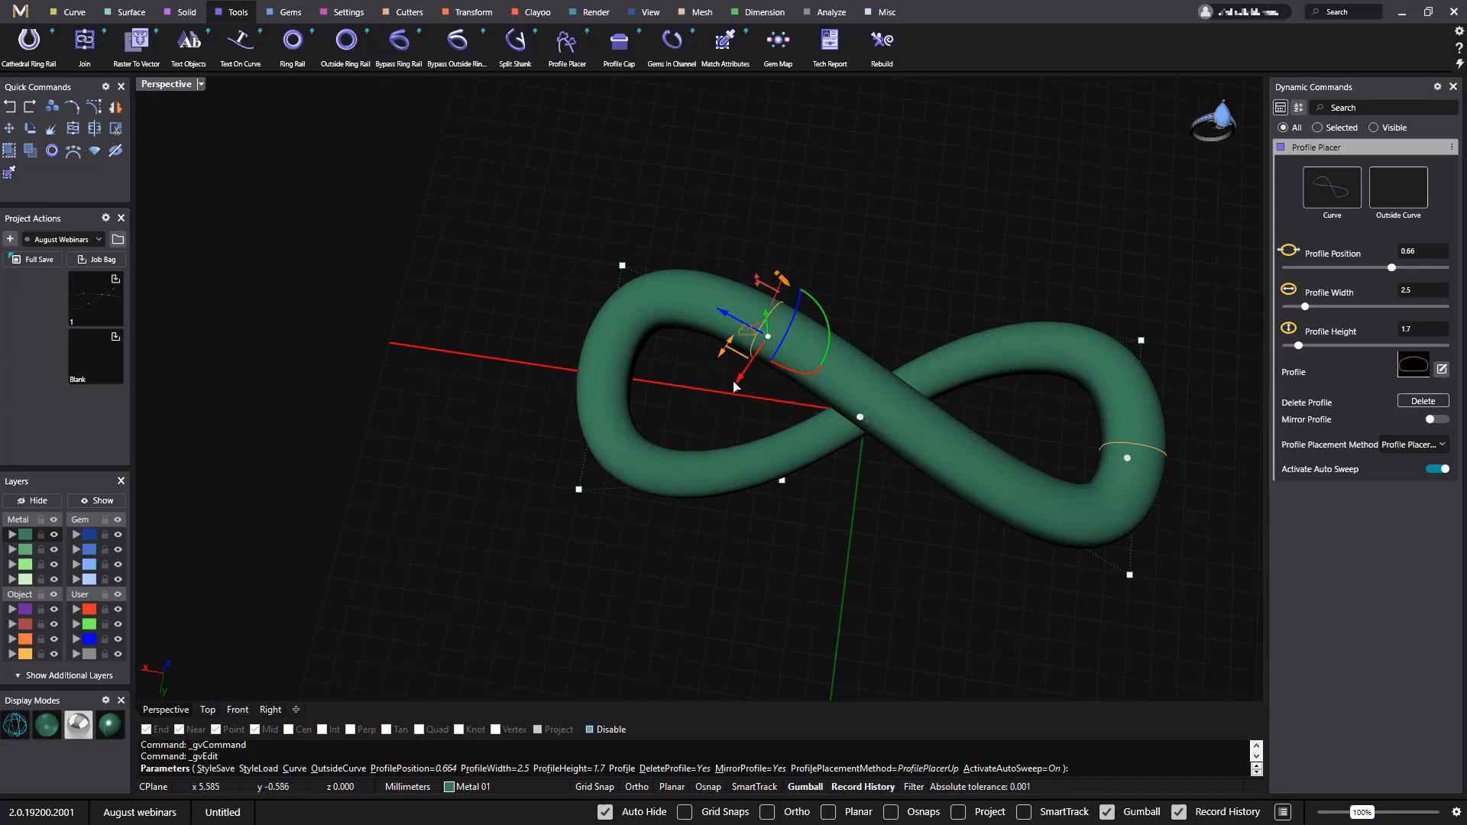
drag(741, 385, 767, 379)
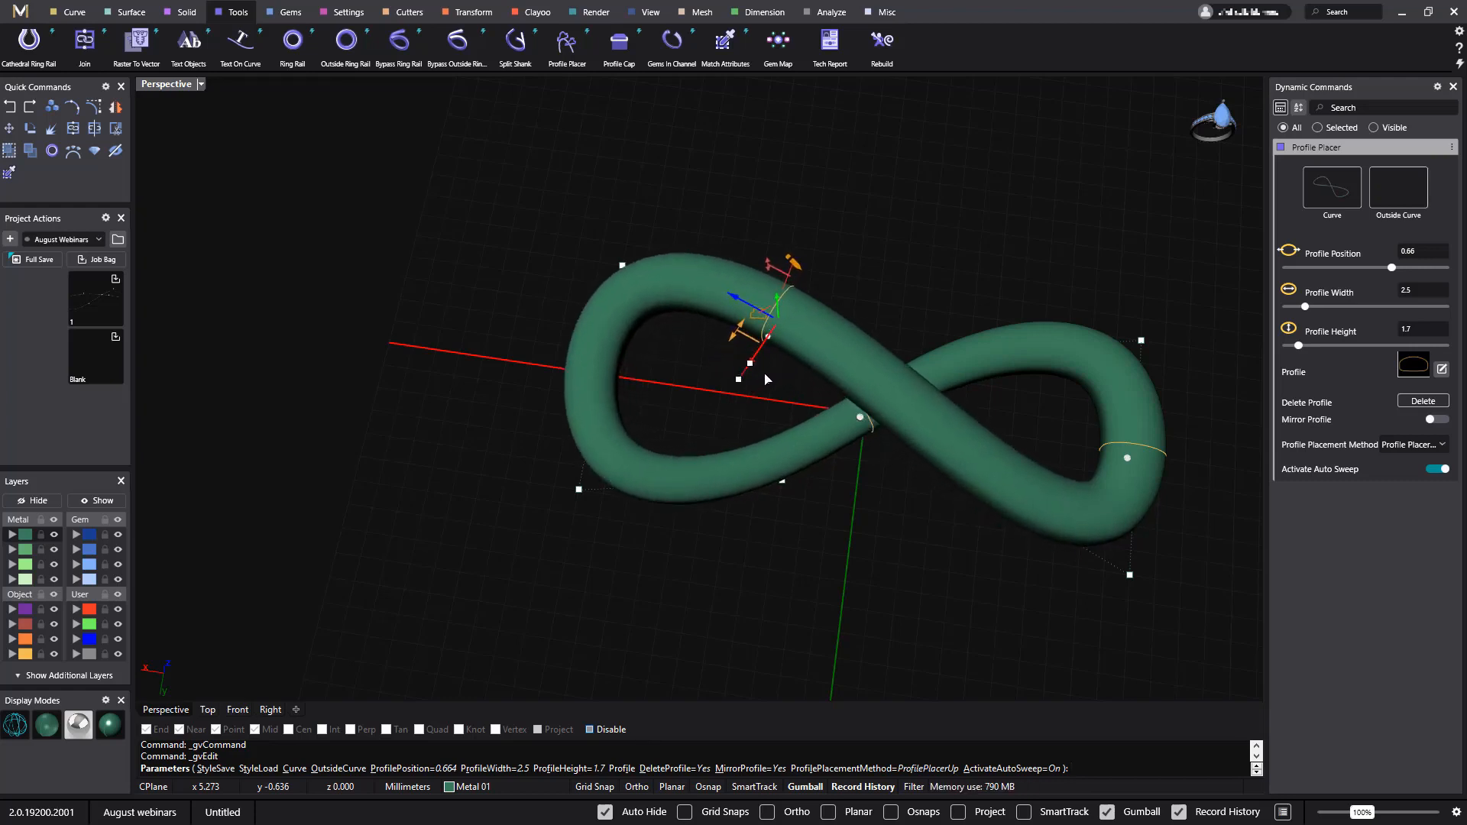
right_drag(799, 619, 750, 431)
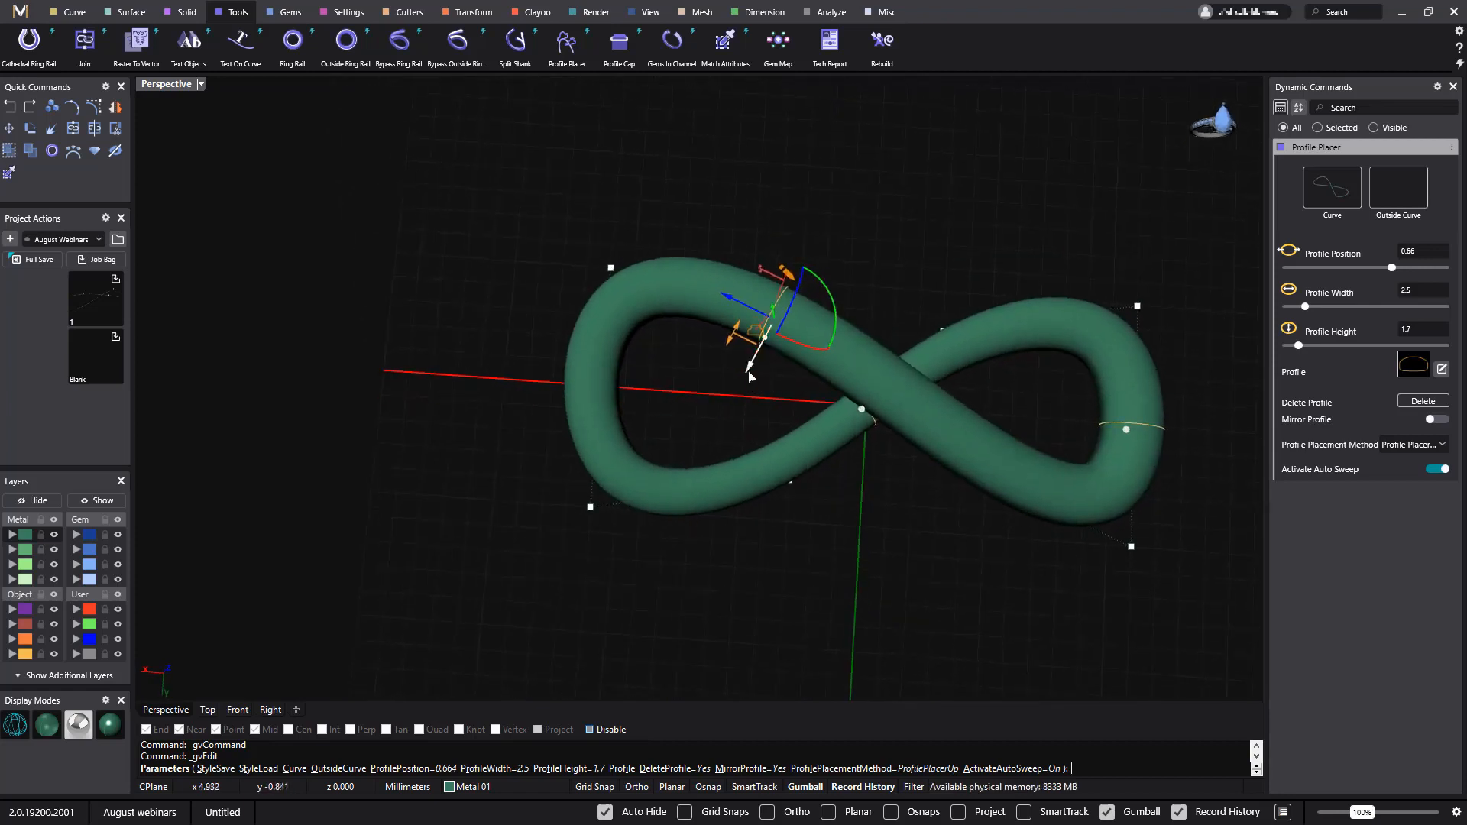
mouse_move(752, 374)
mouse_down()
mouse_move(735, 419)
mouse_move(748, 398)
mouse_up()
right_drag(939, 501, 888, 566)
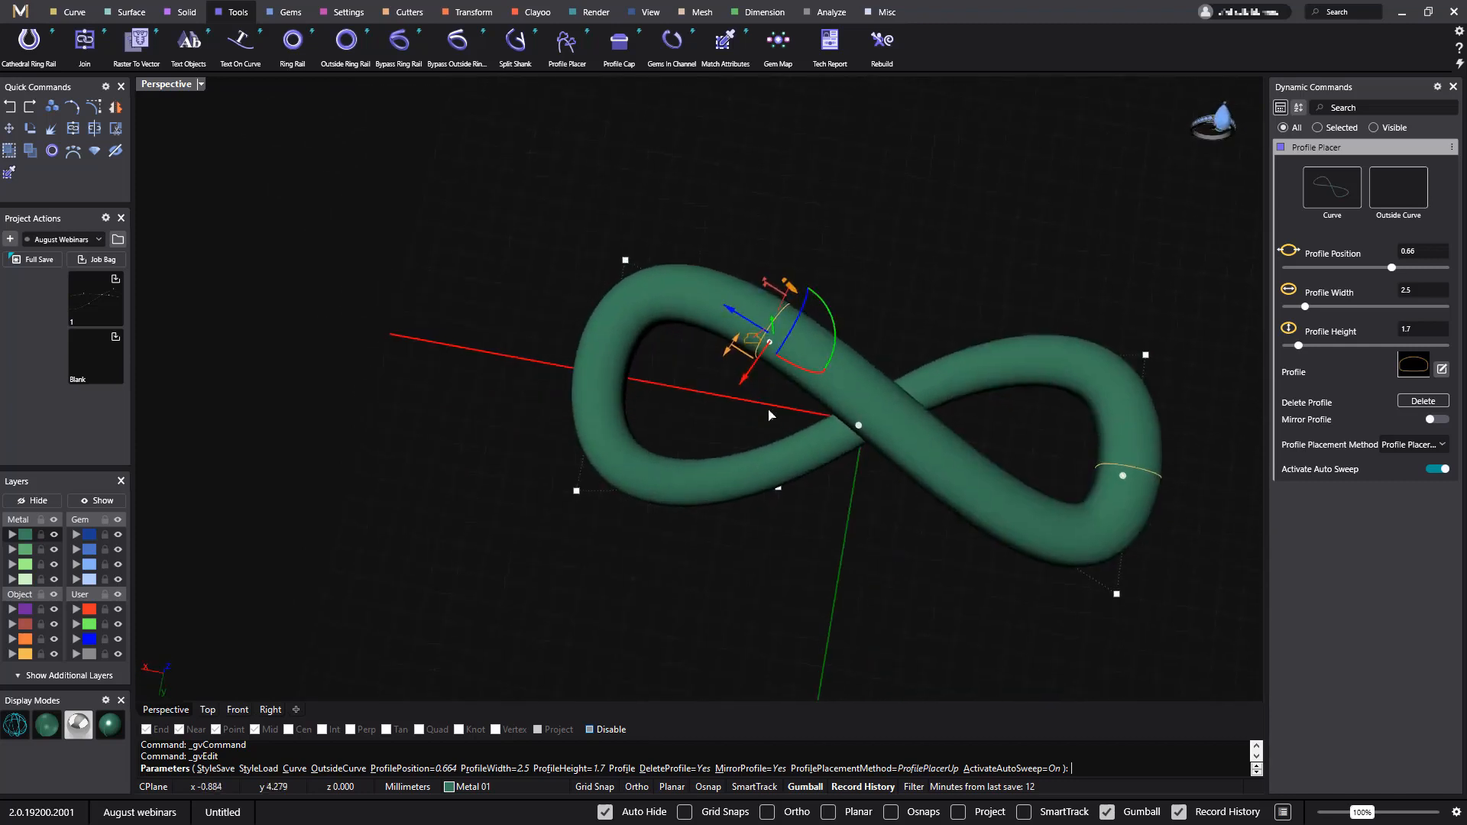
Step: Slide the active profile along the curve to position 0.858 on the outer bend of the loop and finish Profile Placer
scroll(769, 415, up, 3)
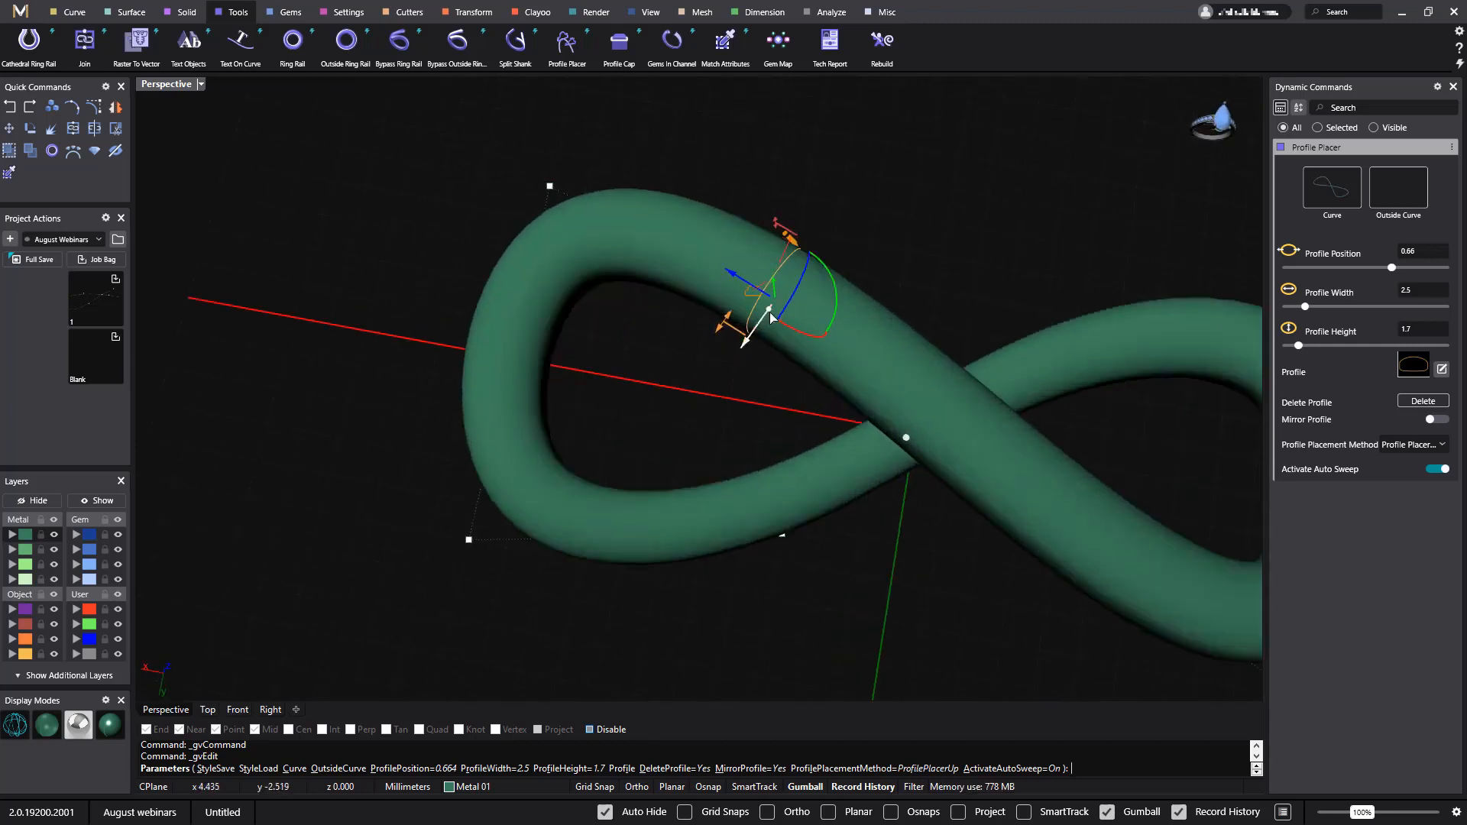
right_drag(858, 422, 871, 328)
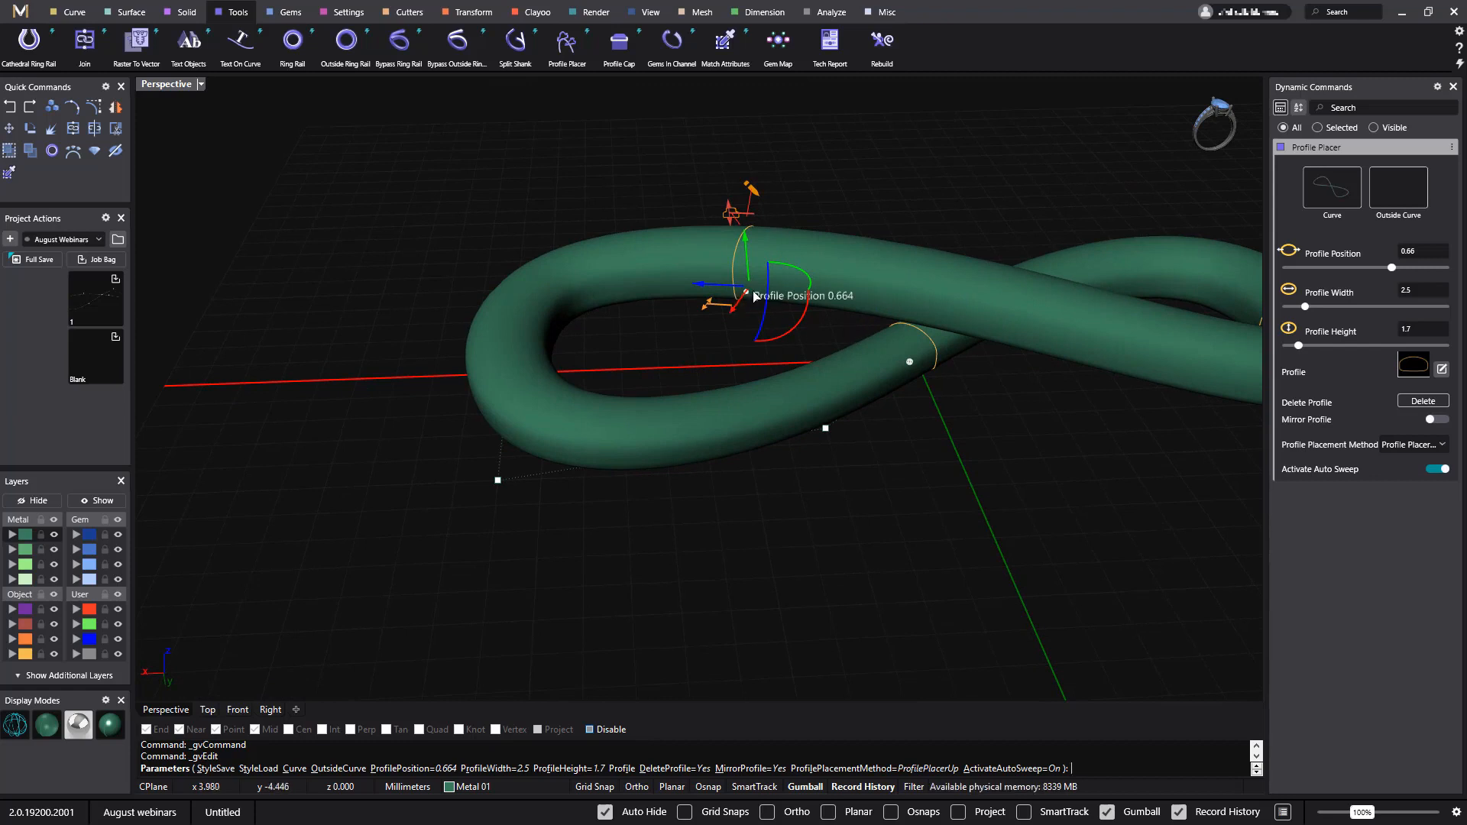
right_drag(746, 296, 742, 364)
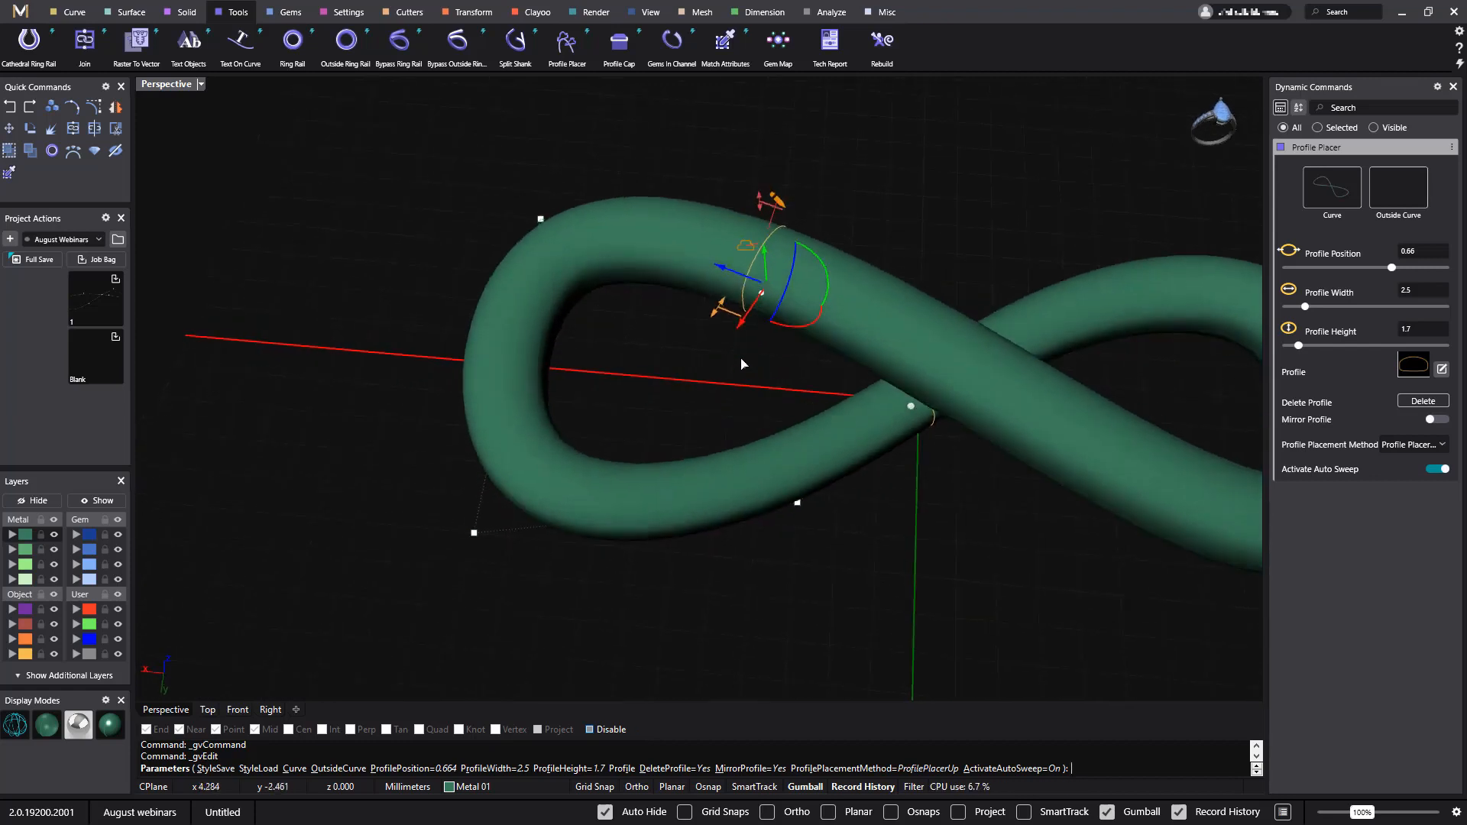
scroll(781, 304, up, 5)
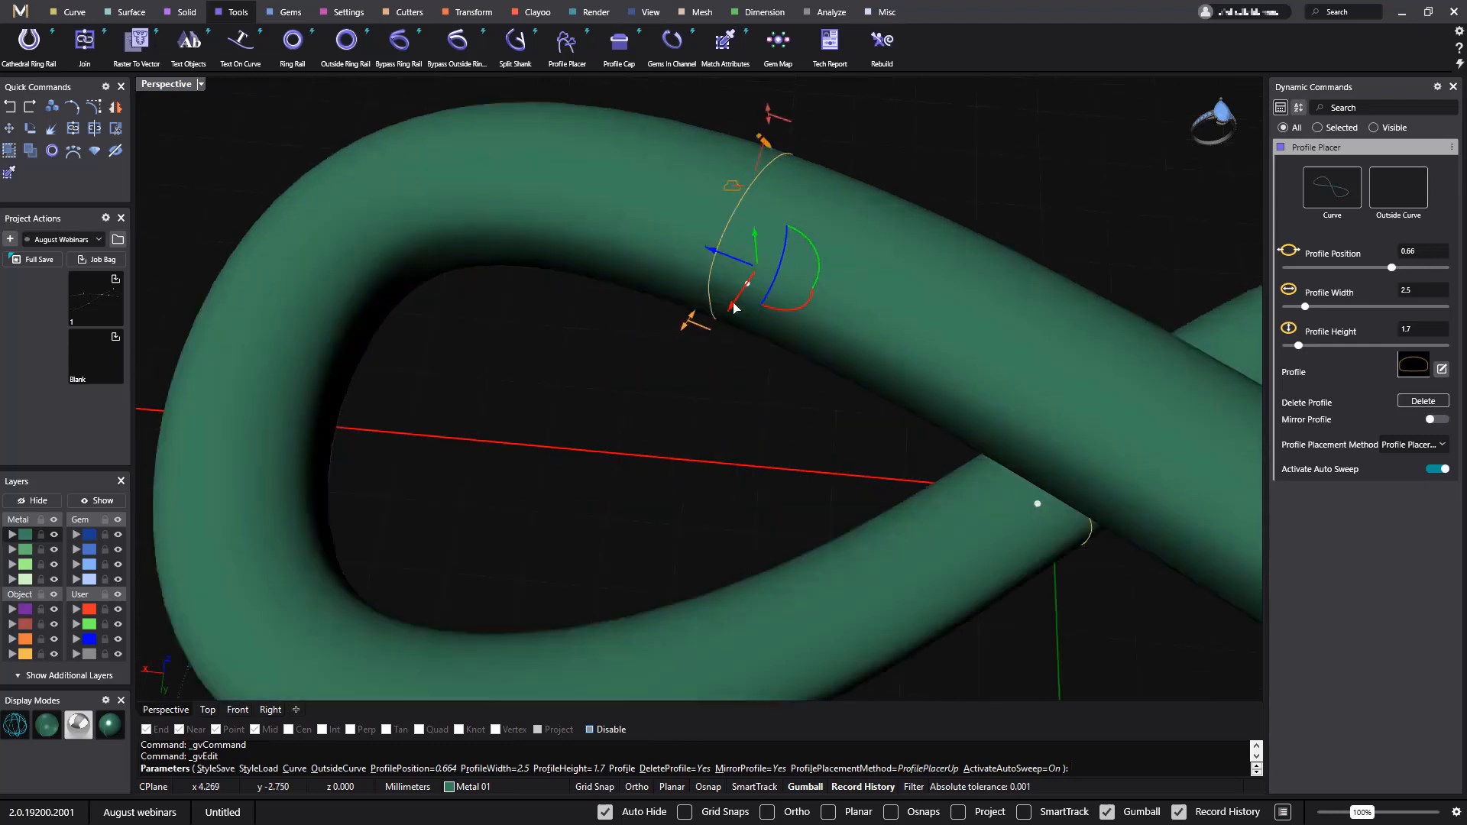
right_drag(829, 385, 948, 420)
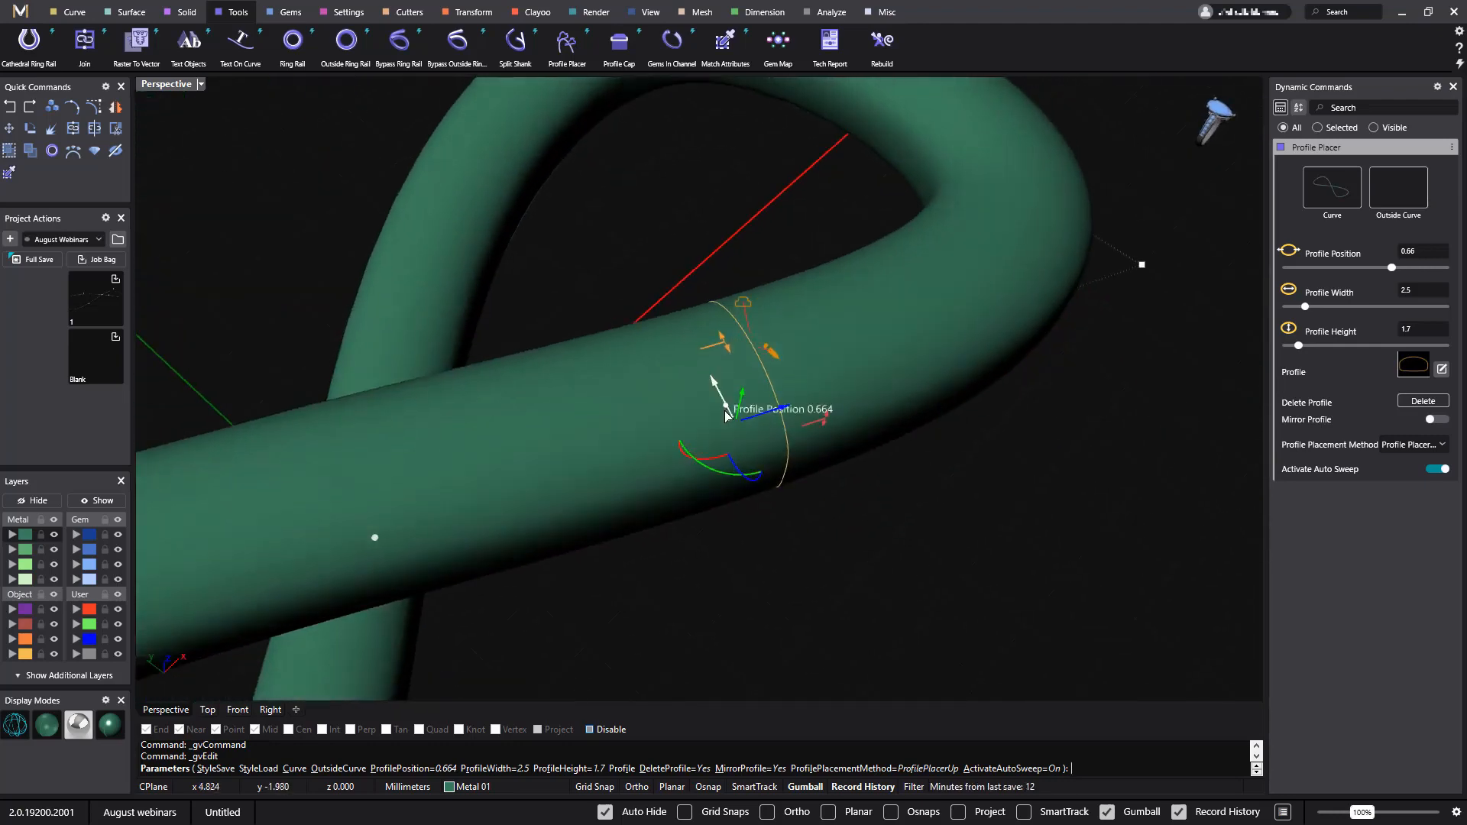
right_drag(726, 417, 715, 369)
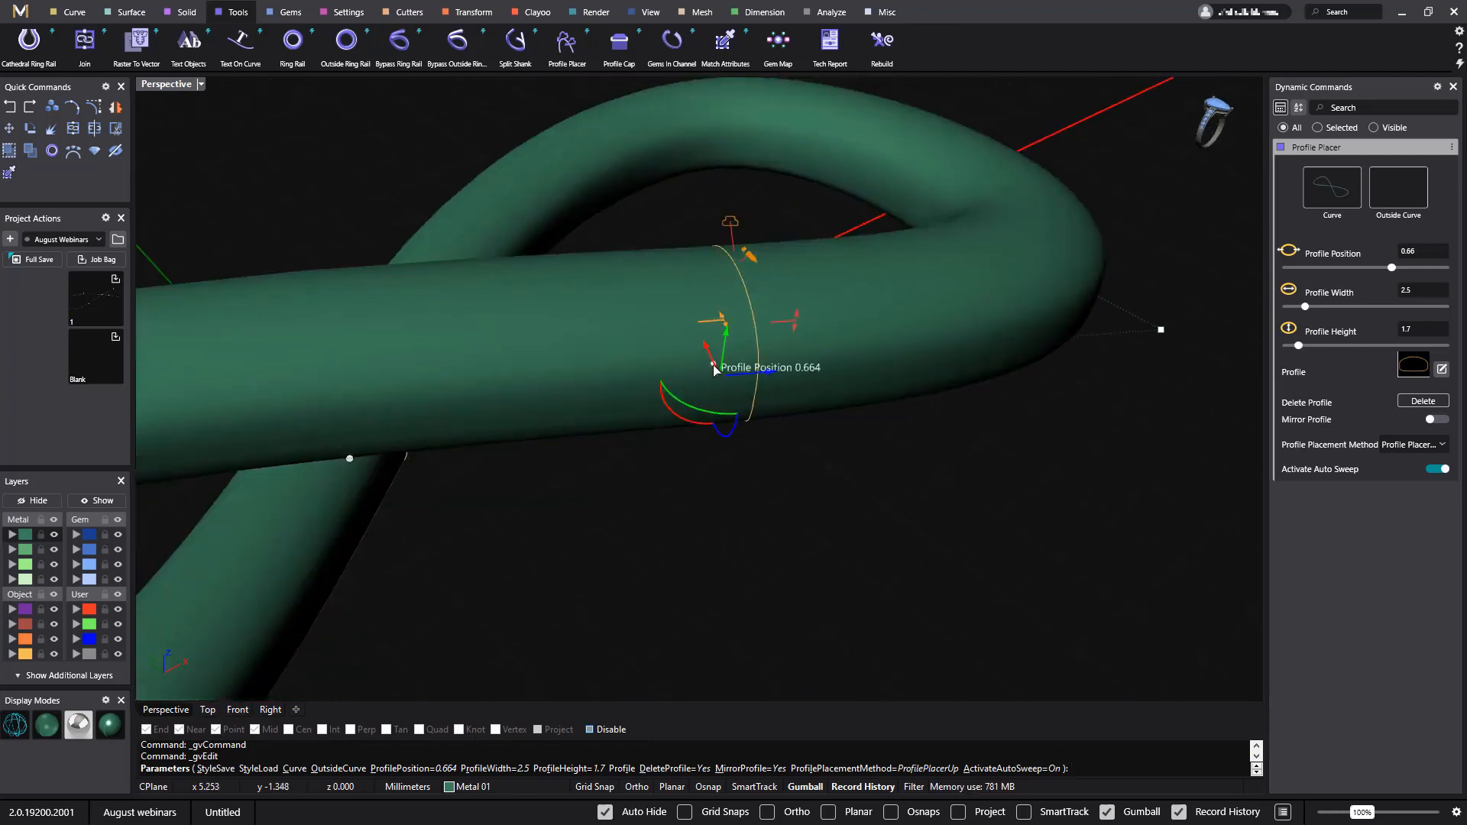
drag(714, 369, 792, 199)
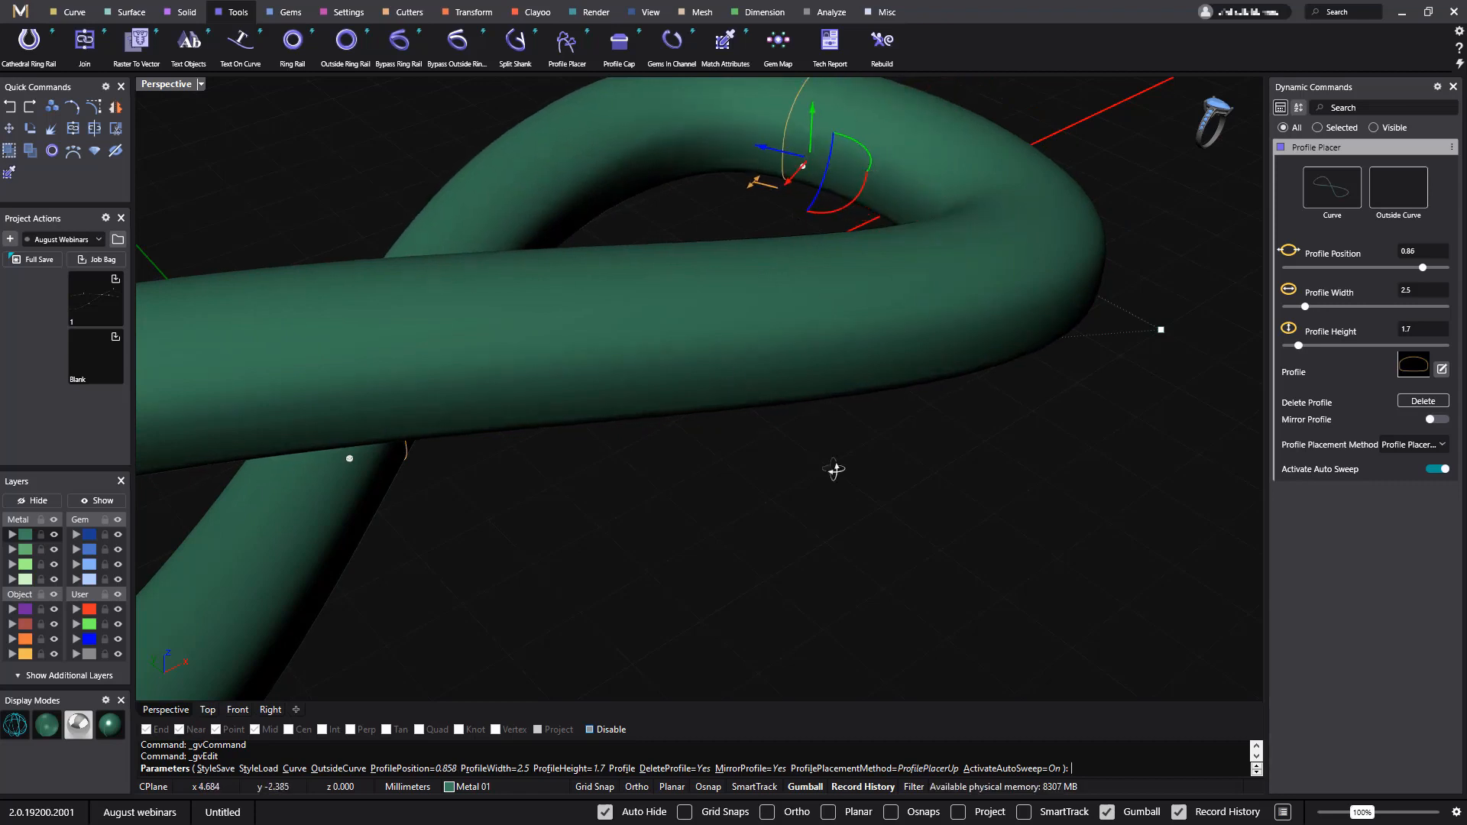
right_drag(833, 469, 1058, 611)
scroll(872, 474, down, 8)
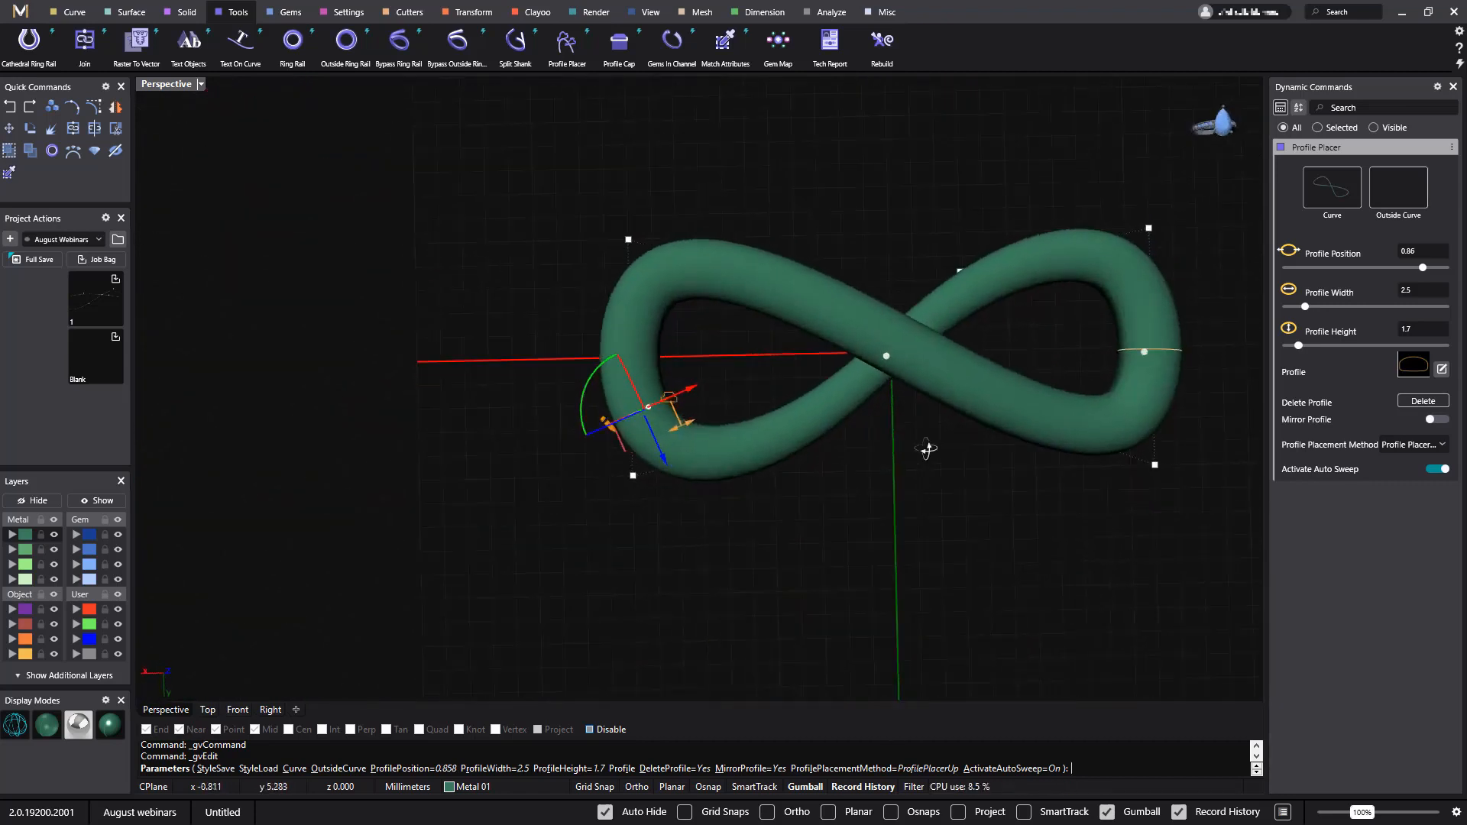
right_drag(927, 450, 904, 550)
right_click(906, 547)
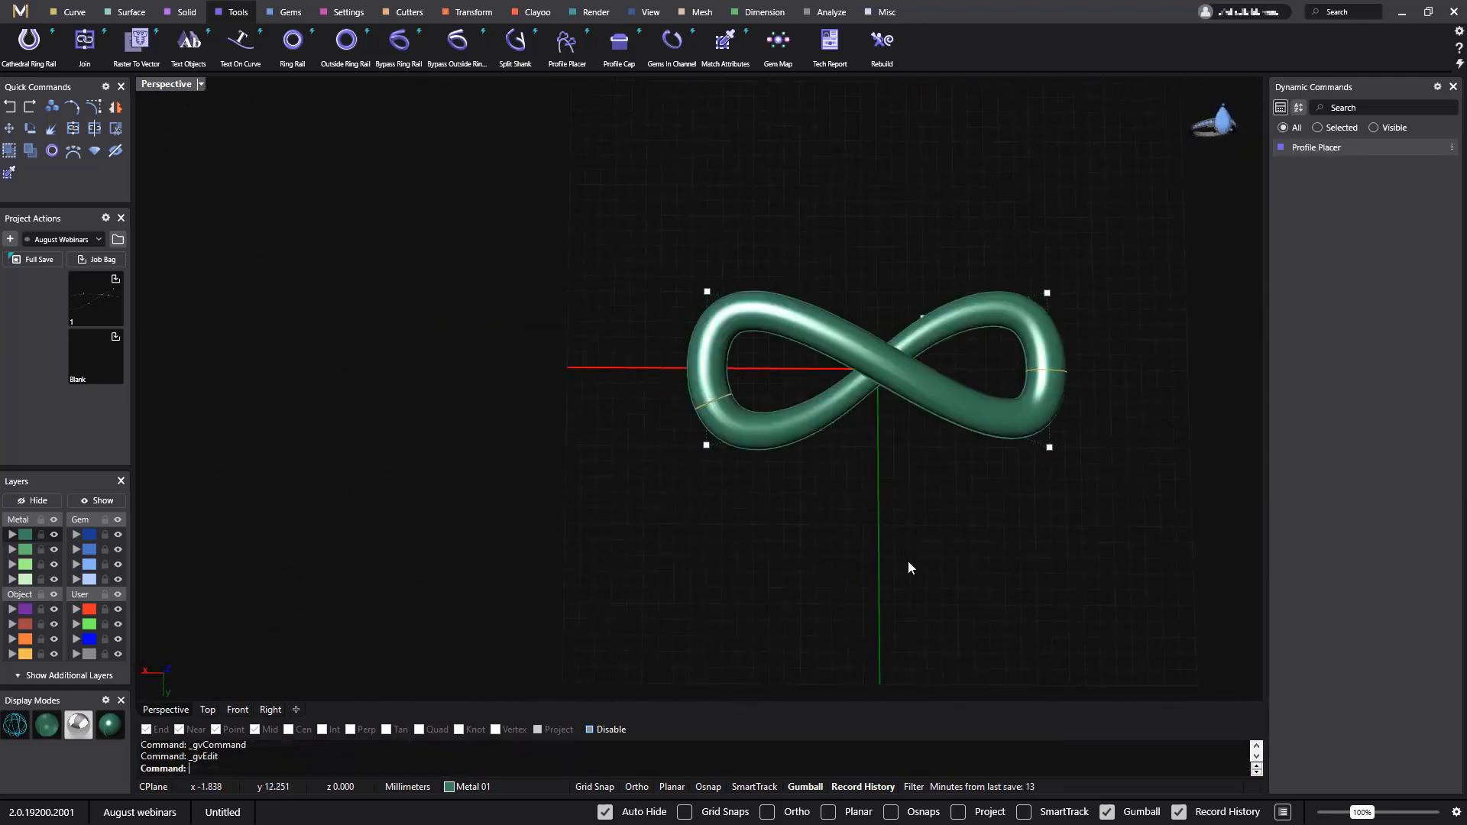
right_drag(872, 500, 823, 499)
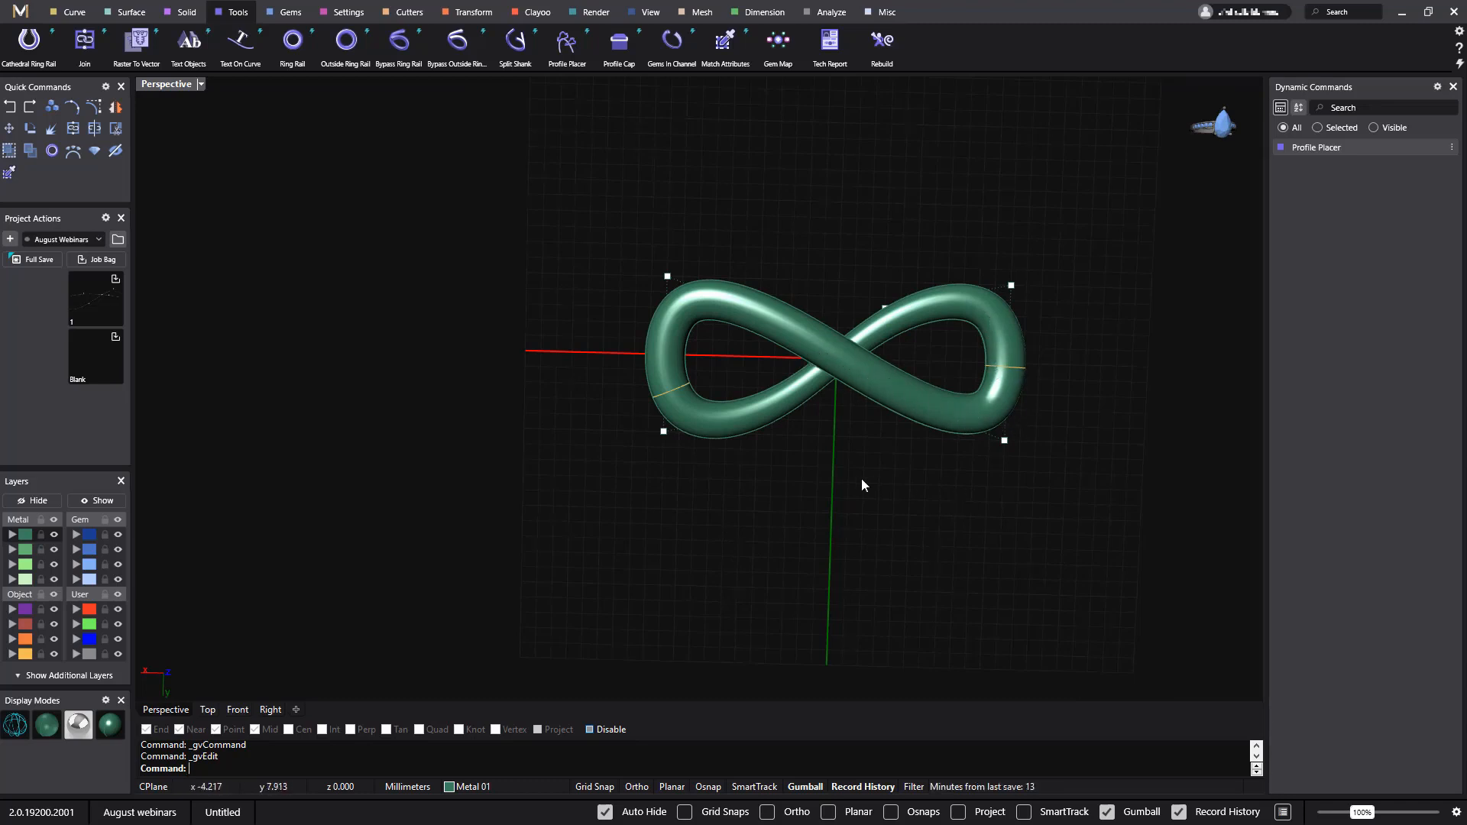
right_drag(860, 479, 855, 386)
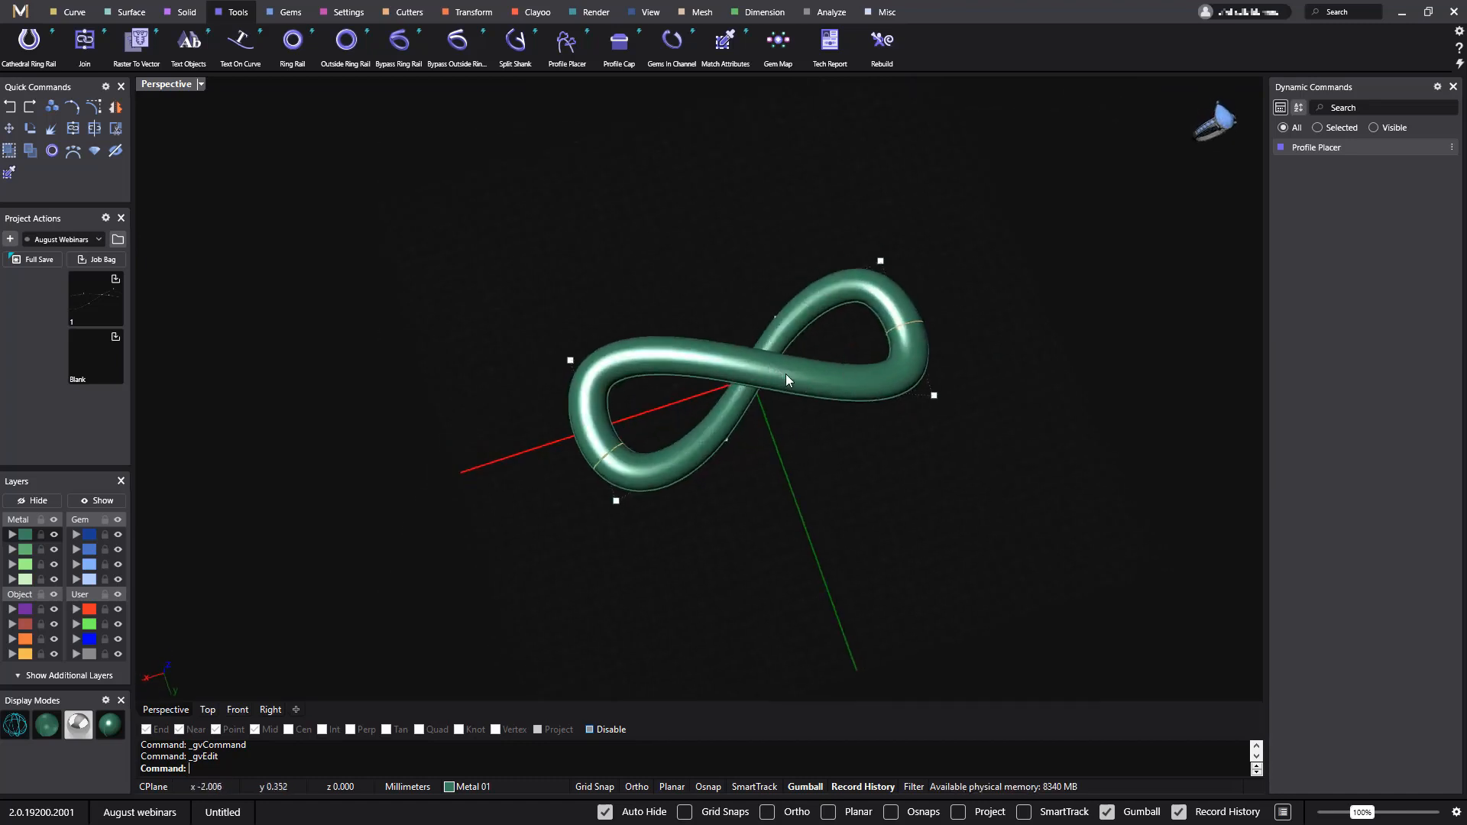
Step: Extract a lengthwise isocurve from the pendant's upper surface with V at 0.5 and angle 90
click(67, 13)
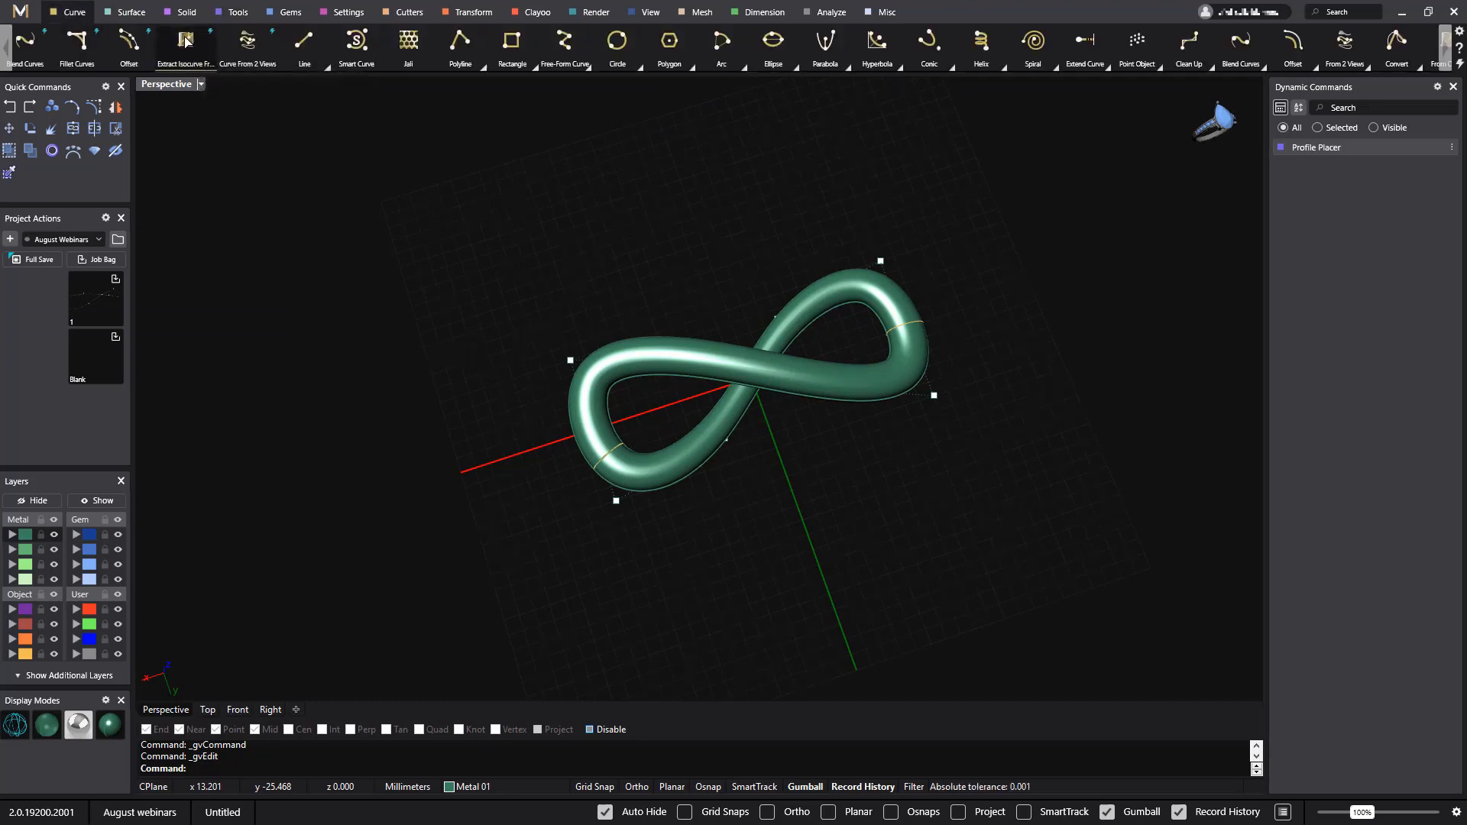
click(186, 42)
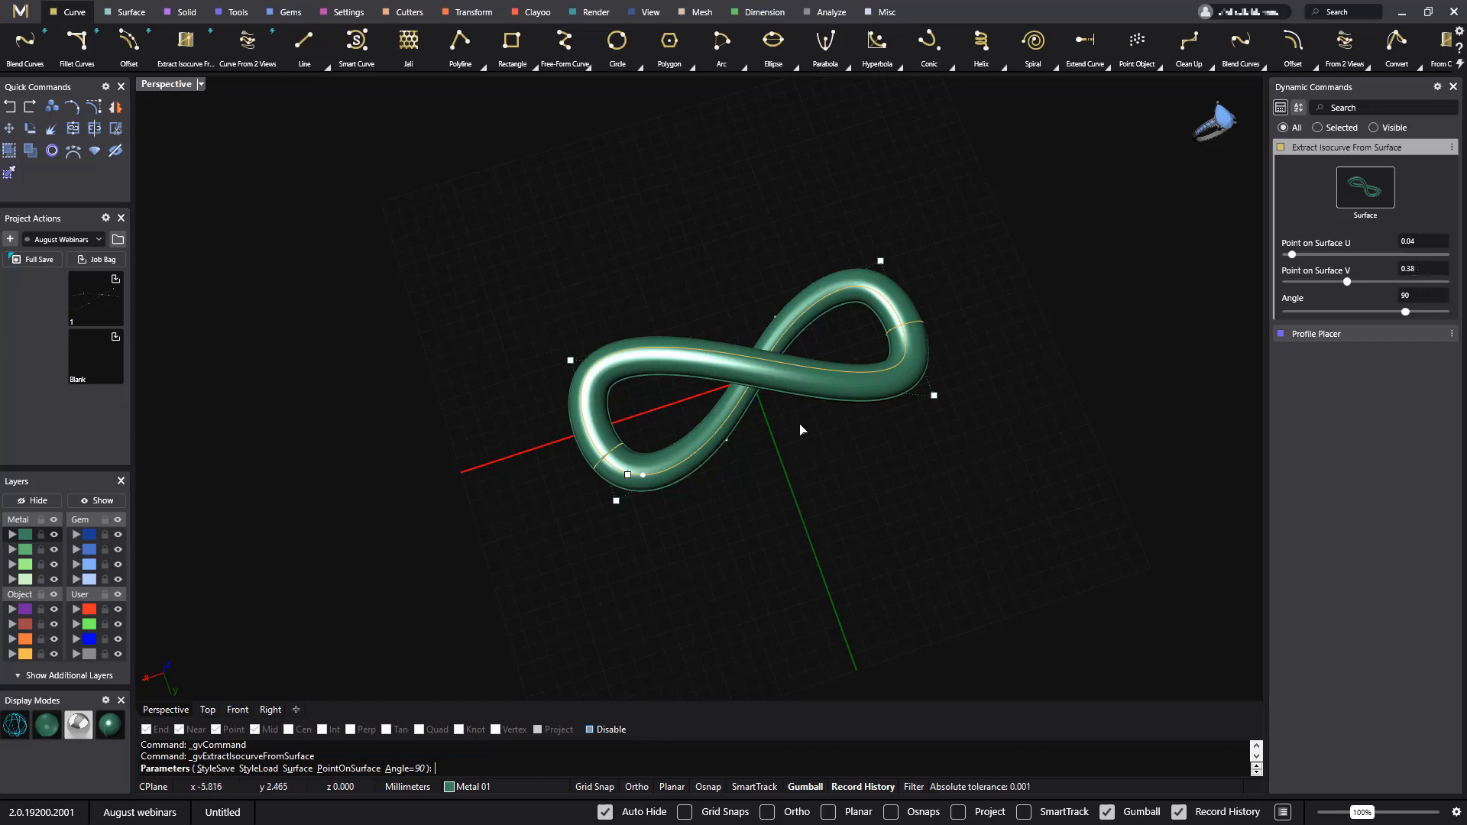
scroll(679, 480, up, 9)
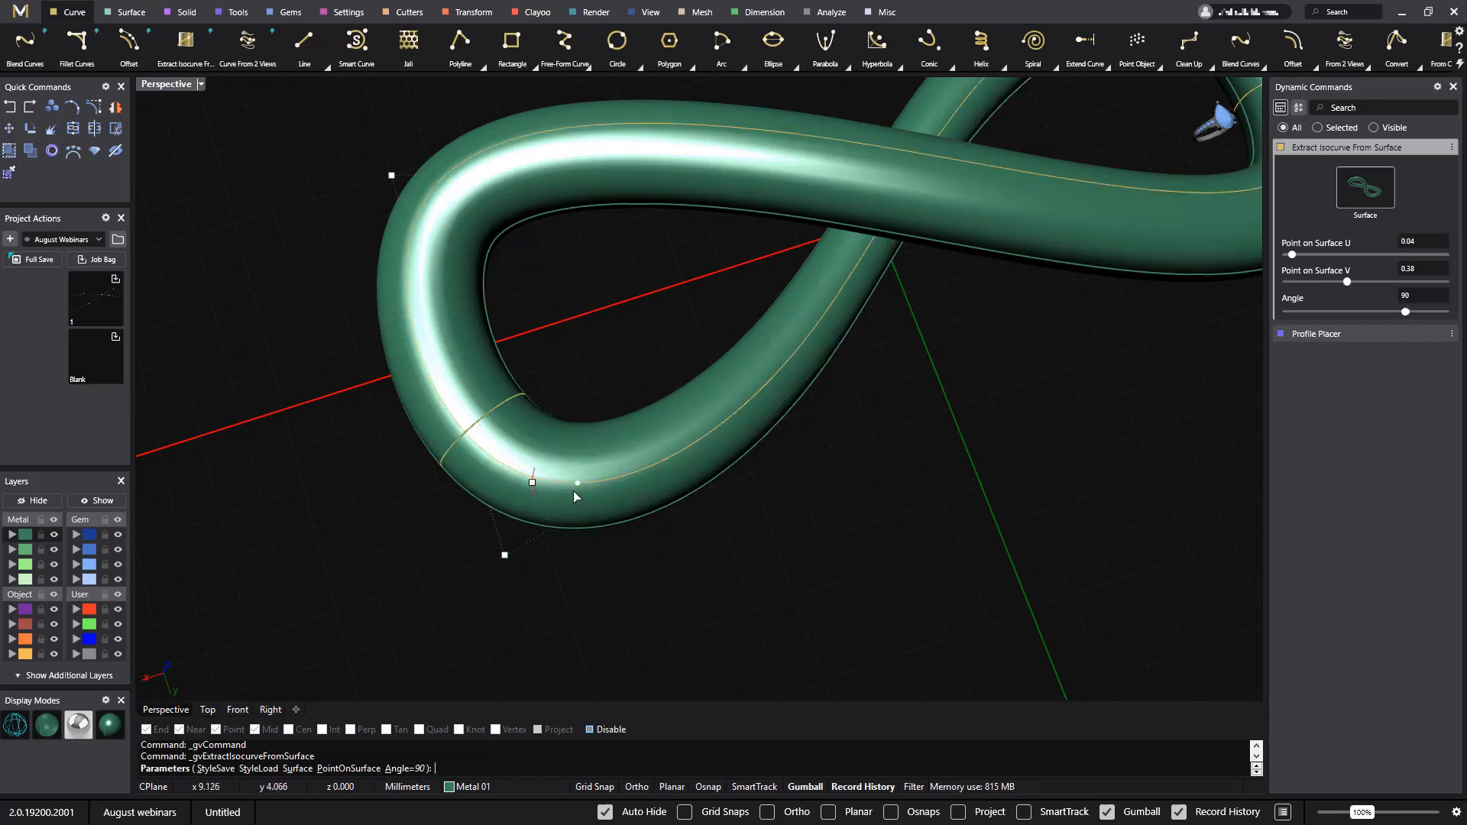
drag(577, 484, 577, 471)
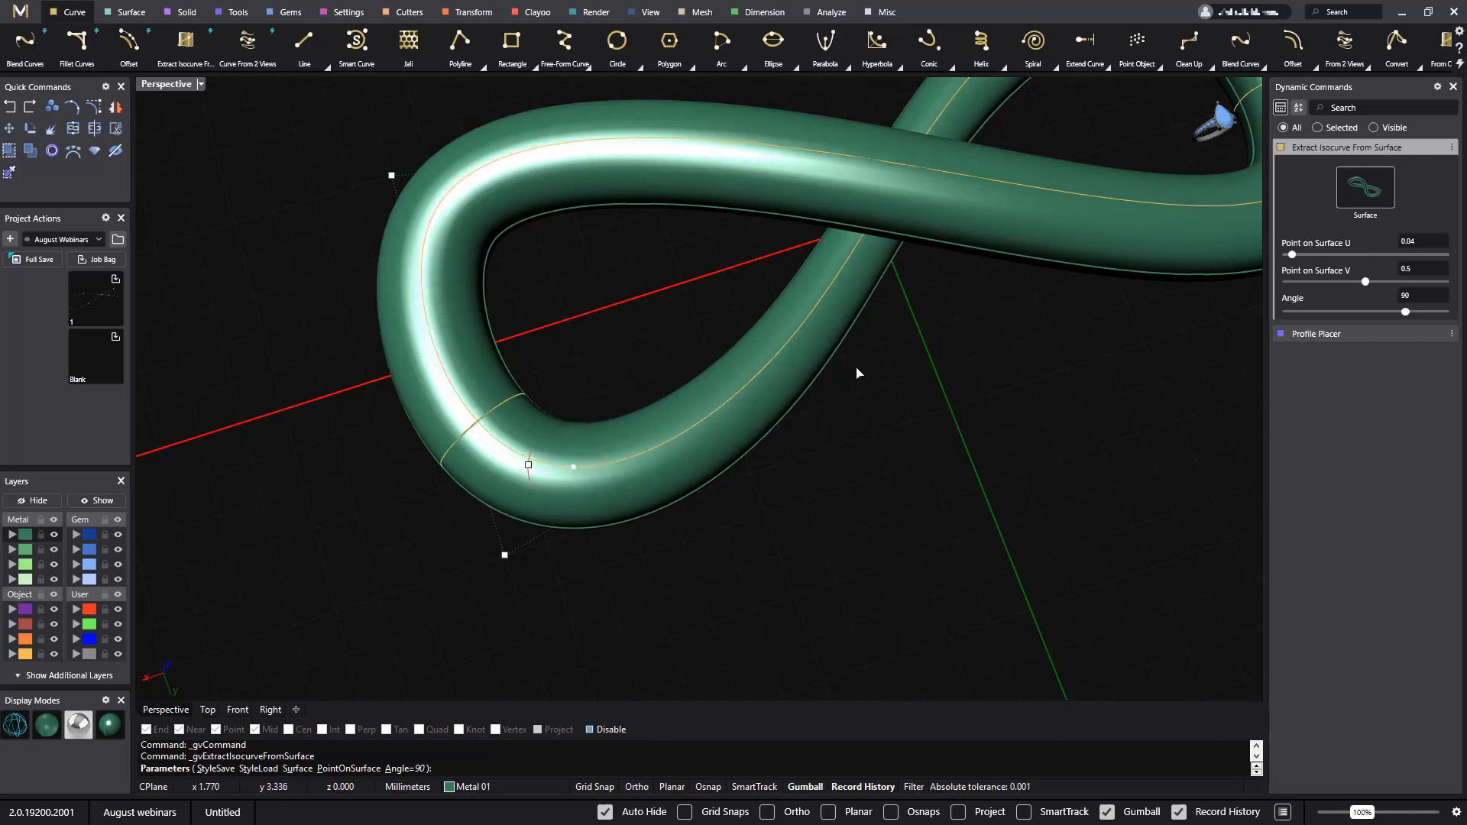
scroll(857, 372, down, 3)
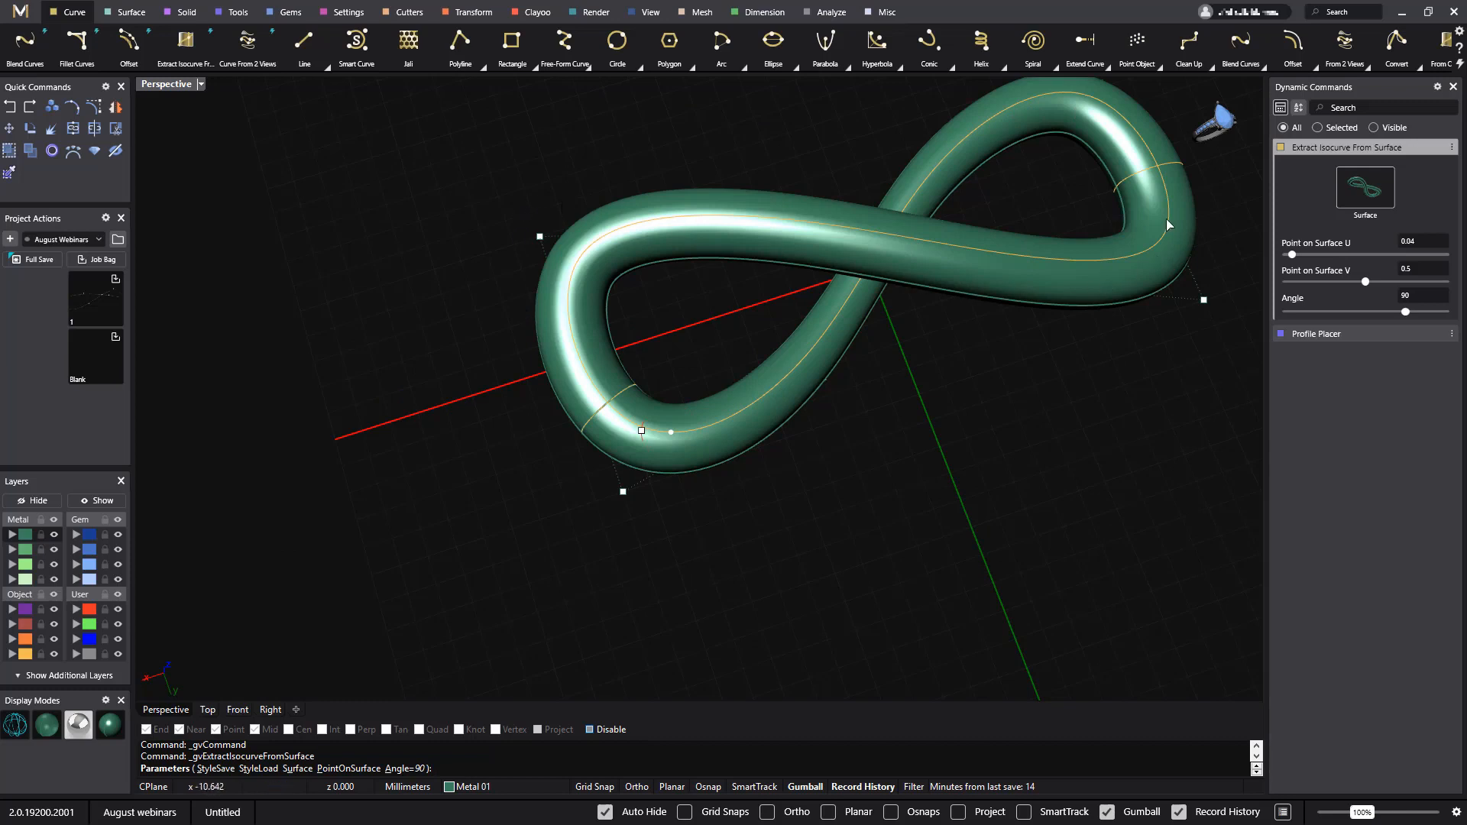
right_drag(974, 491, 905, 443)
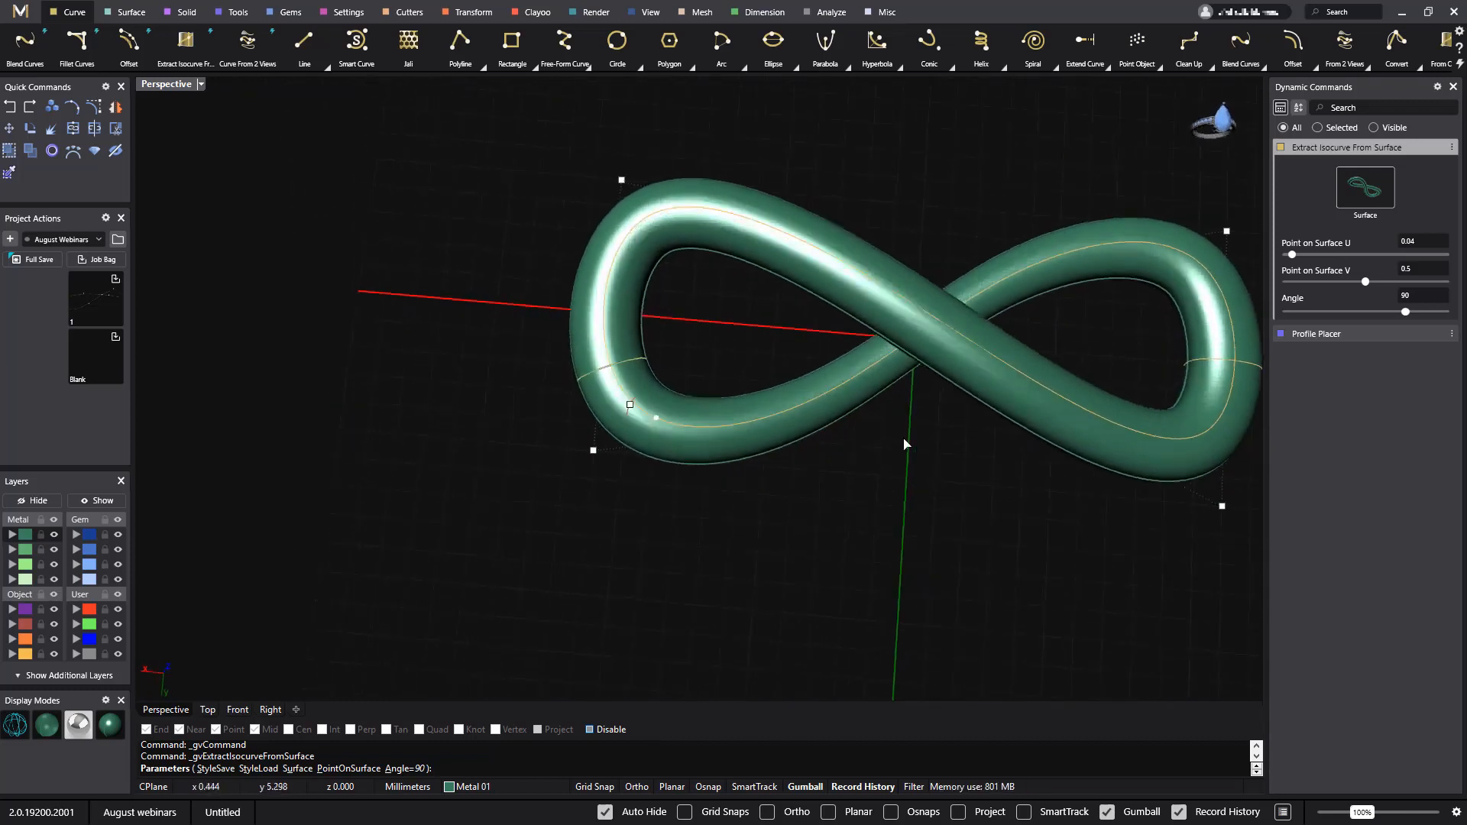
right_drag(1044, 552, 1060, 445)
right_click(1064, 546)
Step: Make a full save of the pendant model in the August Webinars project
right_drag(946, 457, 856, 424)
shift+right_drag(871, 481, 780, 550)
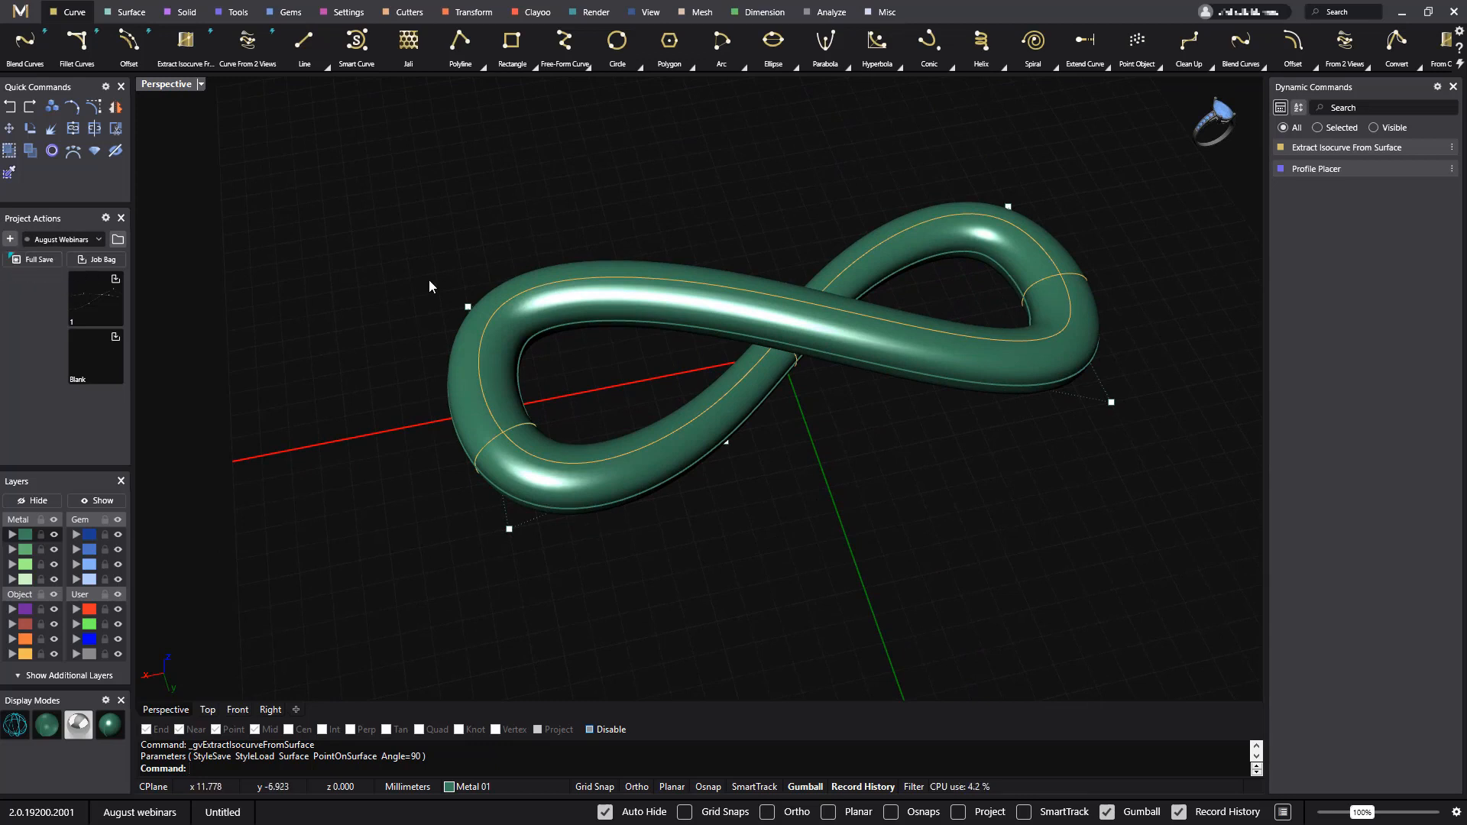
click(34, 261)
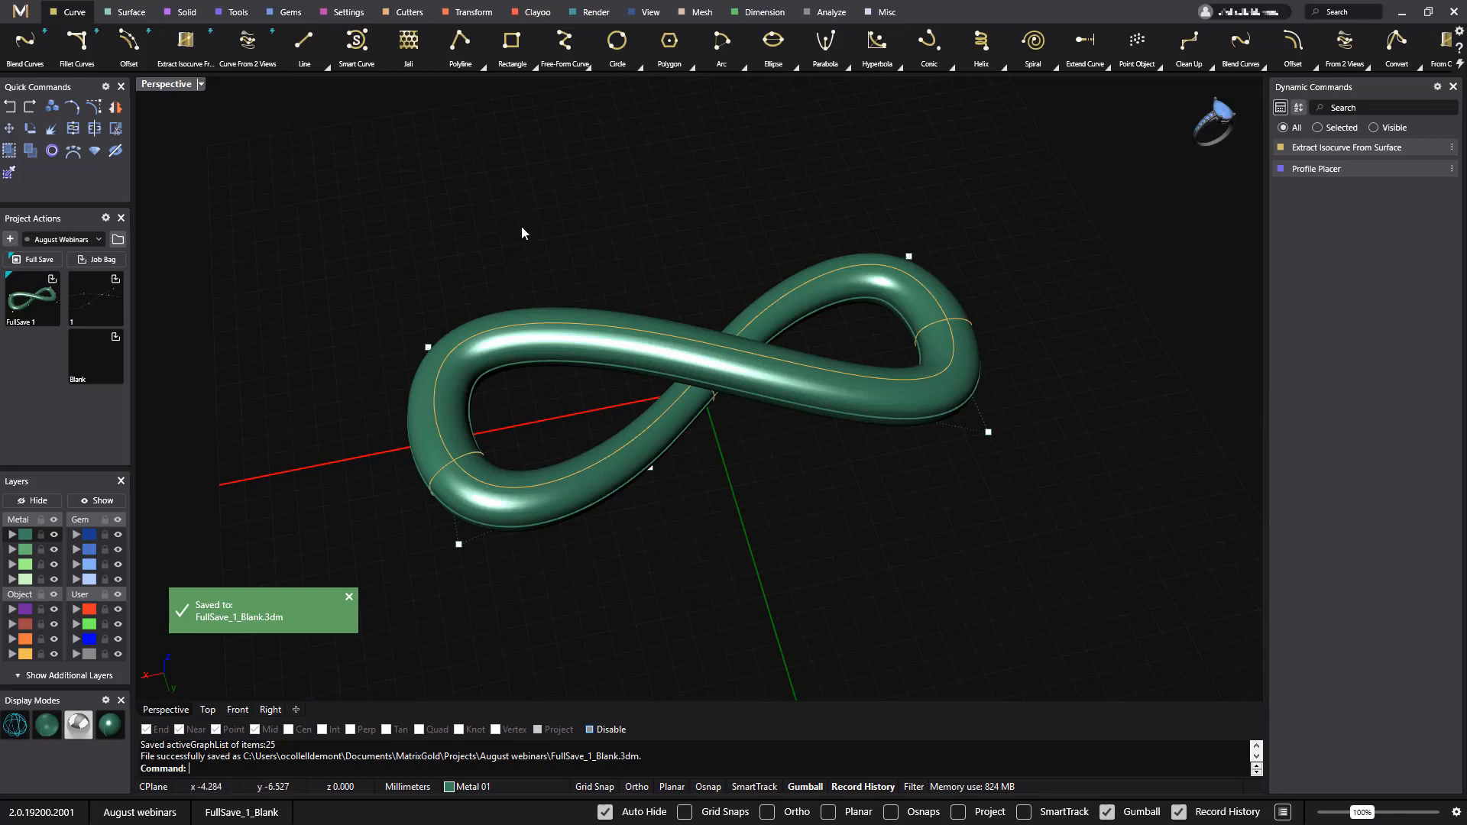
mouse_move(706, 611)
right_down()
mouse_move(714, 439)
mouse_move(707, 608)
right_up()
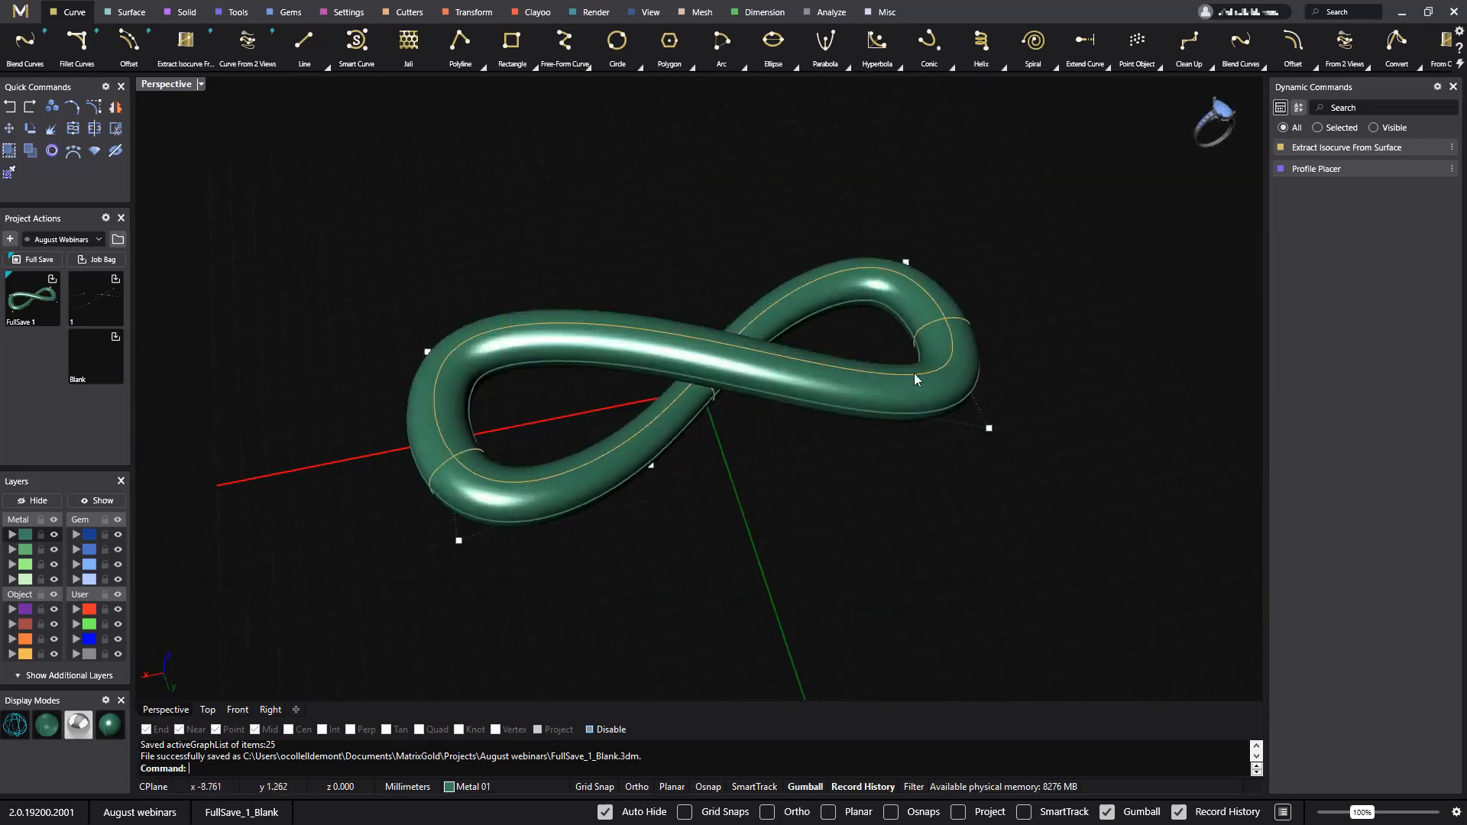
Step: Select the infinity-shaped base curve on the underside of the pendant, choosing the curve rather than the polysurface
right_drag(918, 379, 927, 206)
key(Escape)
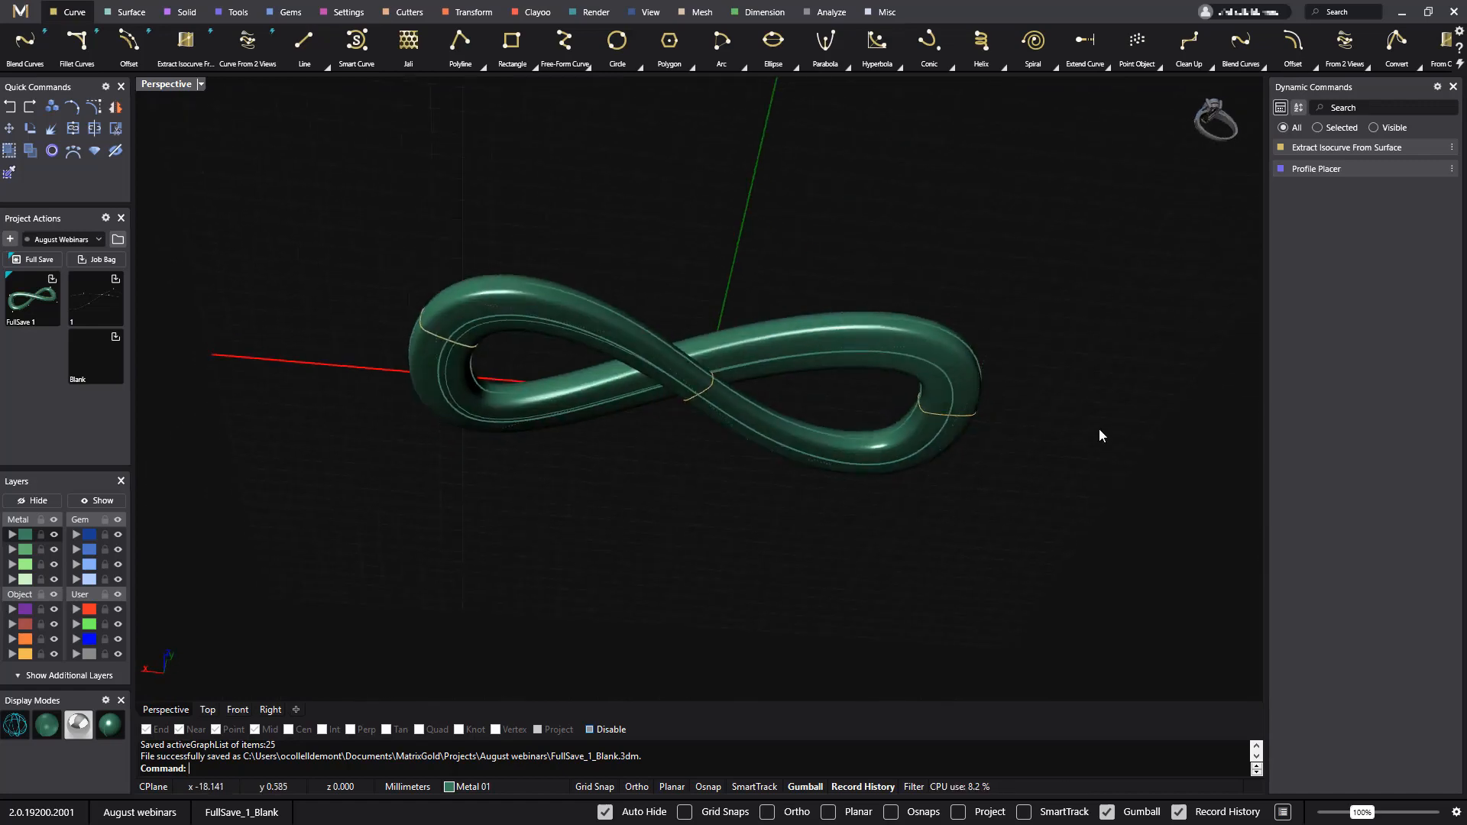
click(951, 383)
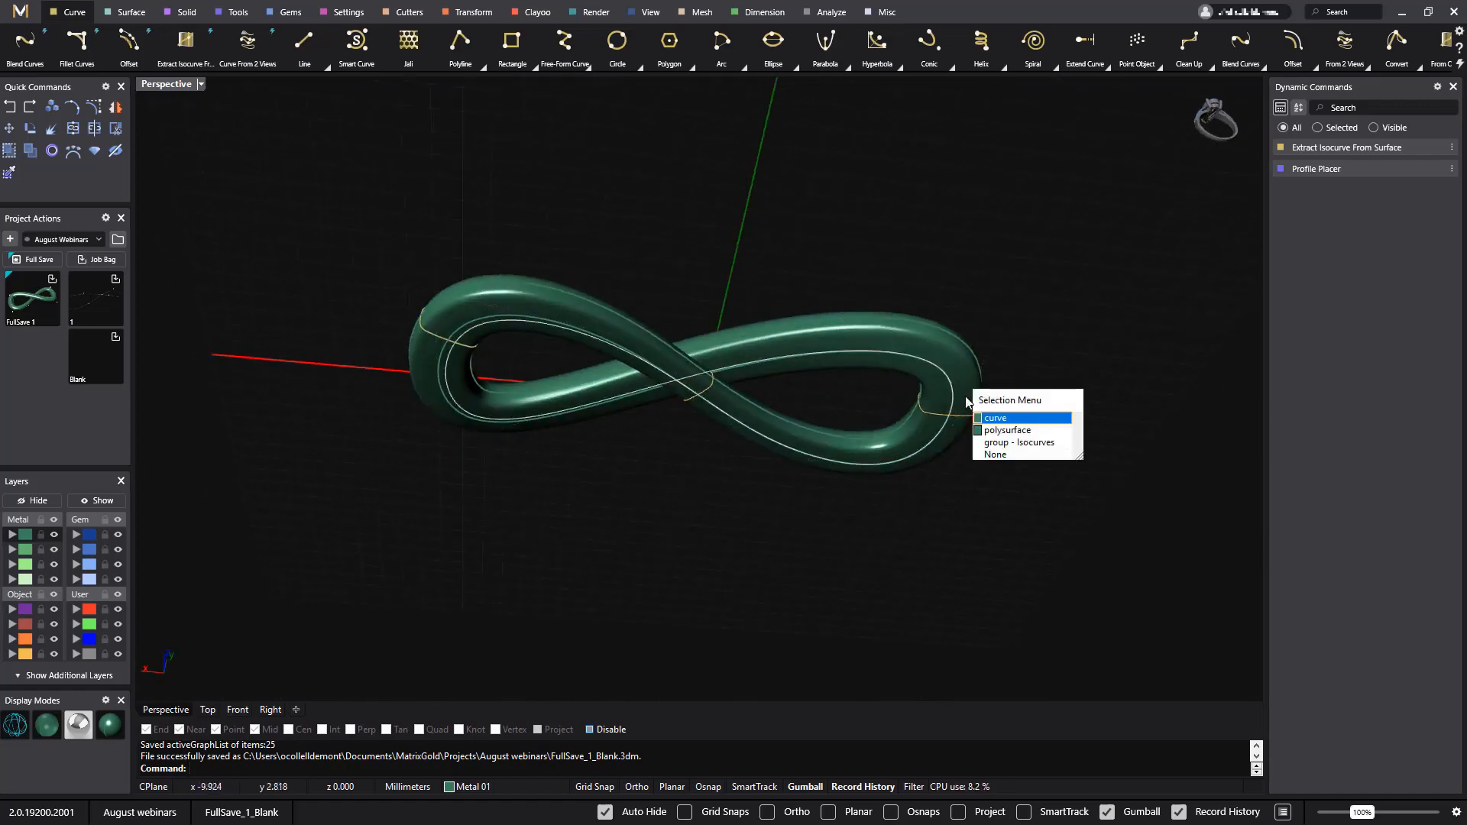
click(1005, 418)
right_drag(1028, 469, 931, 466)
right_drag(949, 578, 866, 582)
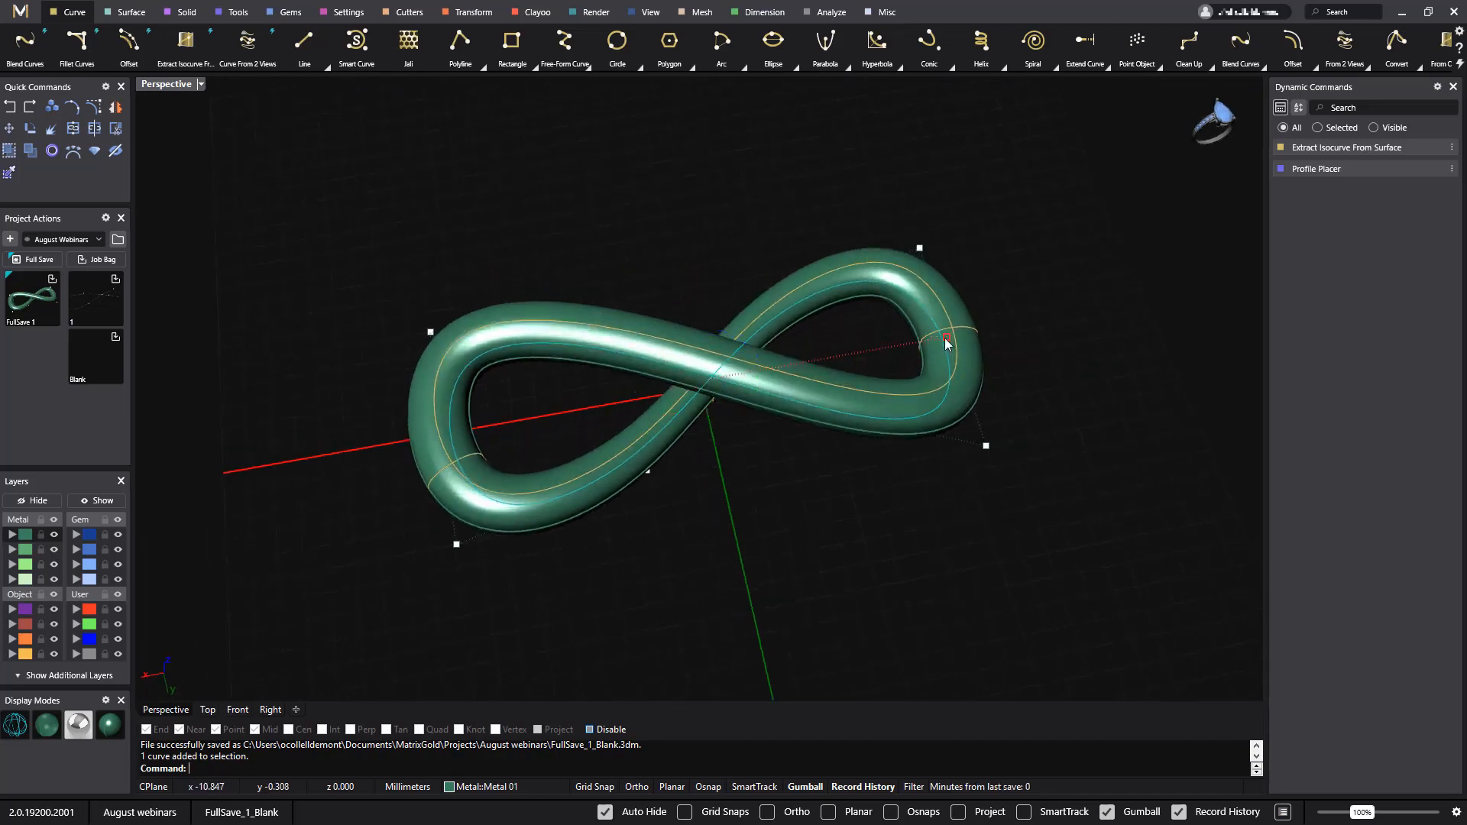
Step: Scale the infinity-shaped base curve inward along its length with the gumball to shorten the pendant
drag(948, 342, 873, 348)
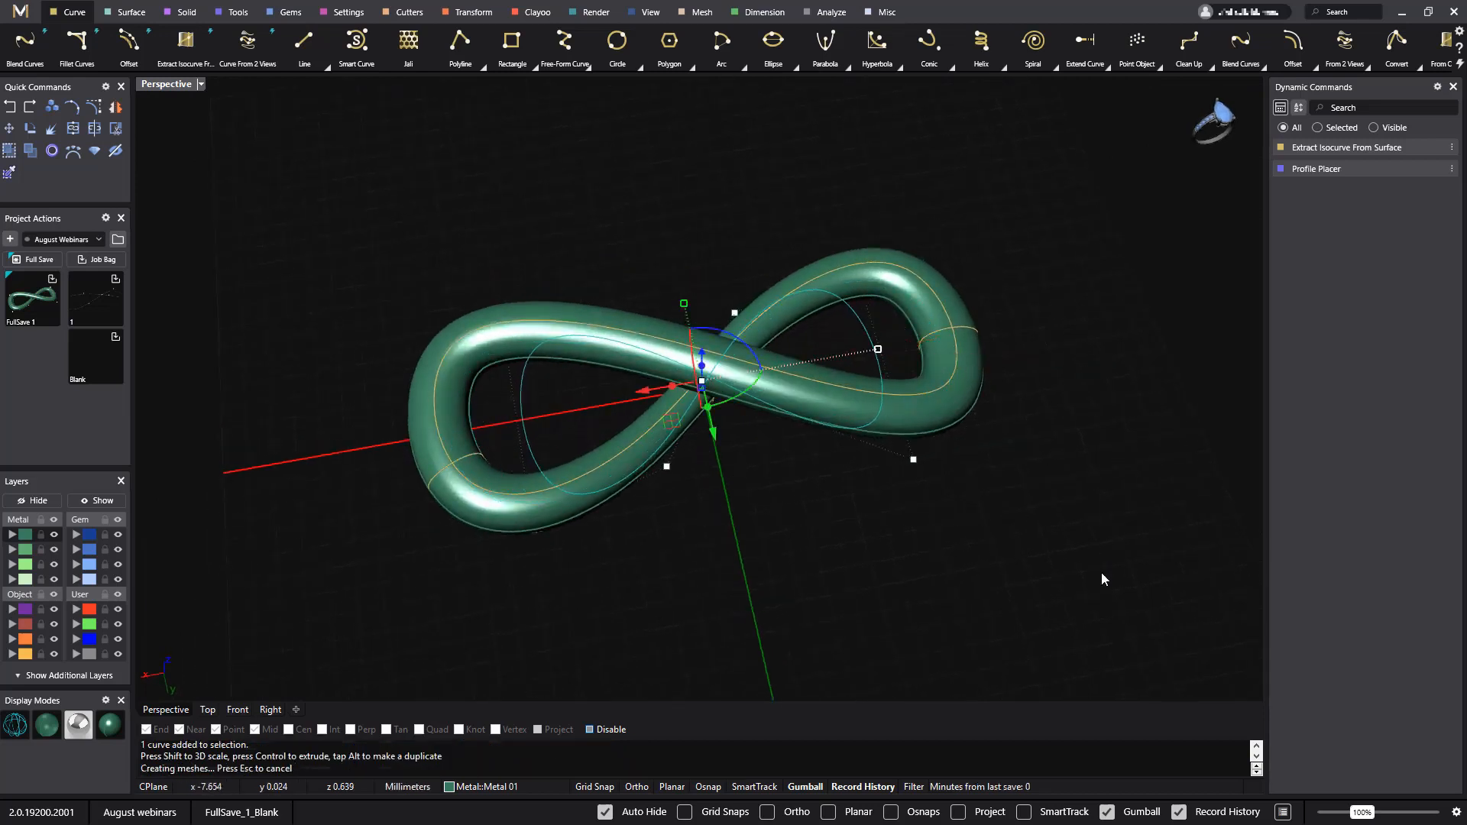
mouse_move(1042, 523)
right_down()
mouse_move(1027, 578)
mouse_move(1021, 543)
right_up()
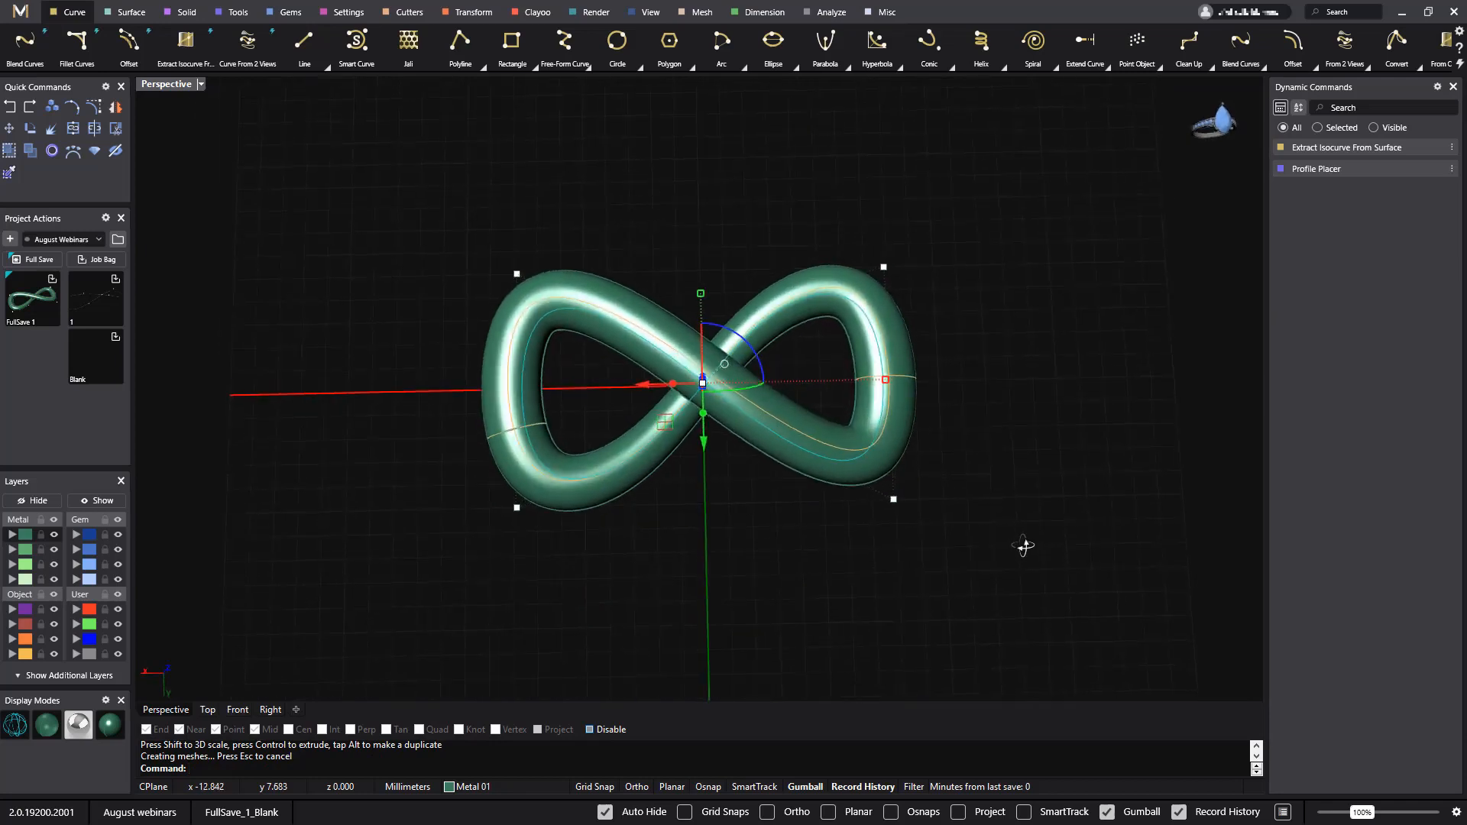
right_drag(833, 481, 960, 386)
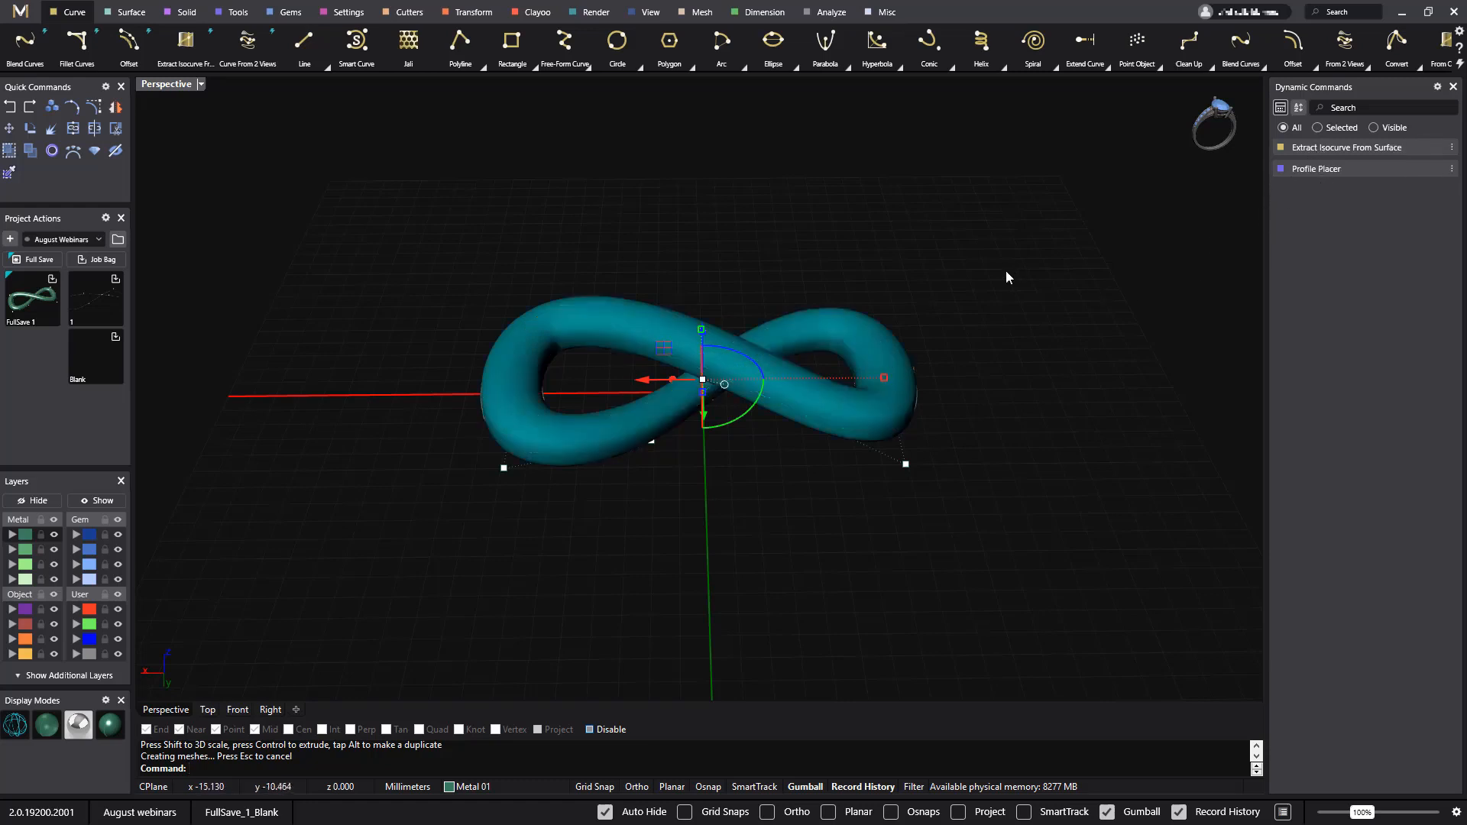
mouse_move(914, 275)
right_down()
mouse_move(1019, 419)
mouse_move(992, 305)
mouse_move(1028, 275)
mouse_move(782, 461)
mouse_move(779, 352)
mouse_move(781, 537)
mouse_move(799, 603)
mouse_move(779, 618)
right_up()
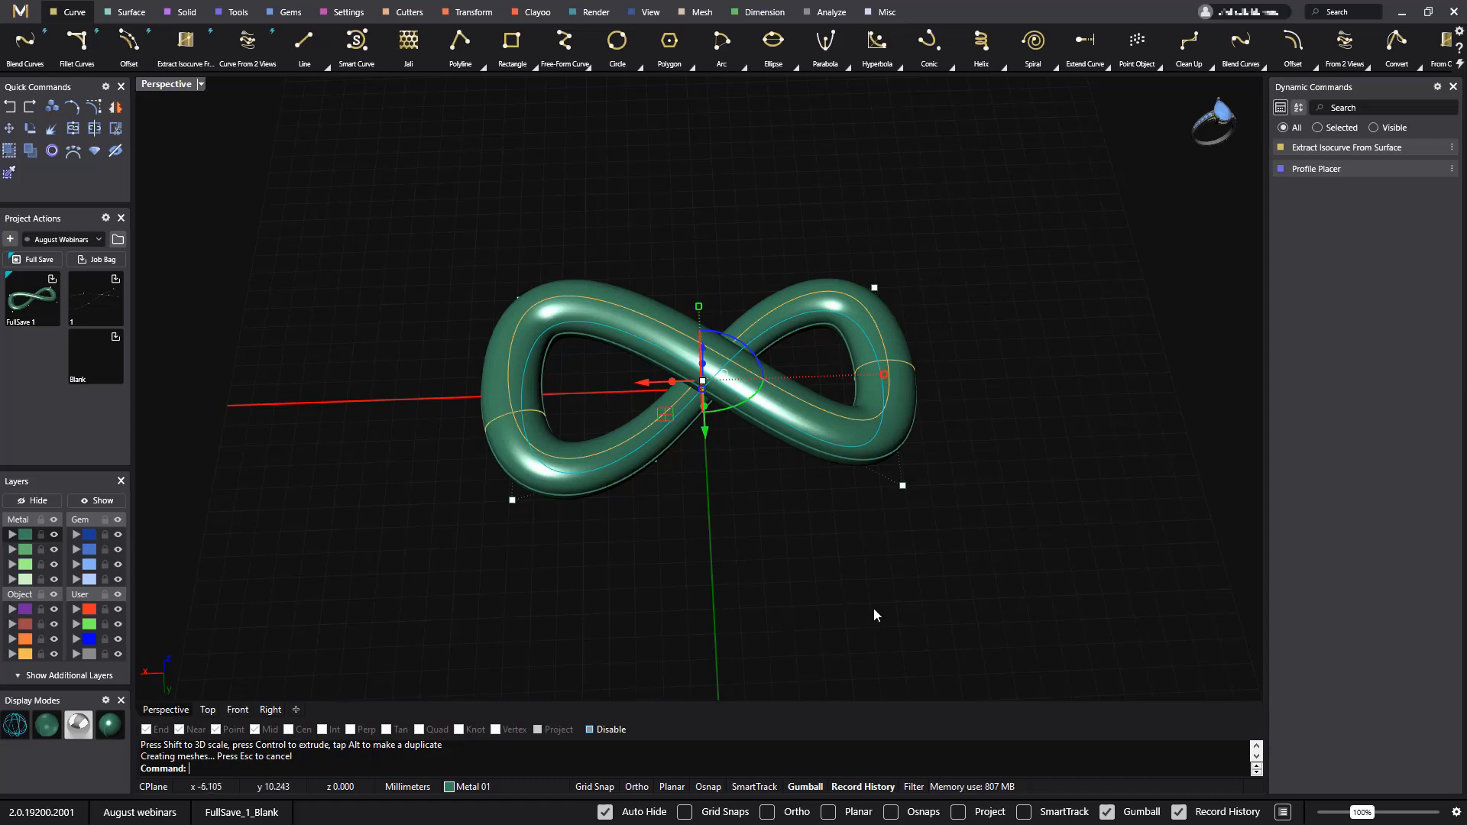
mouse_move(874, 615)
right_down()
mouse_move(924, 482)
mouse_move(907, 331)
mouse_move(861, 337)
mouse_move(841, 436)
mouse_move(887, 566)
mouse_move(886, 590)
mouse_move(868, 550)
mouse_move(883, 605)
right_up()
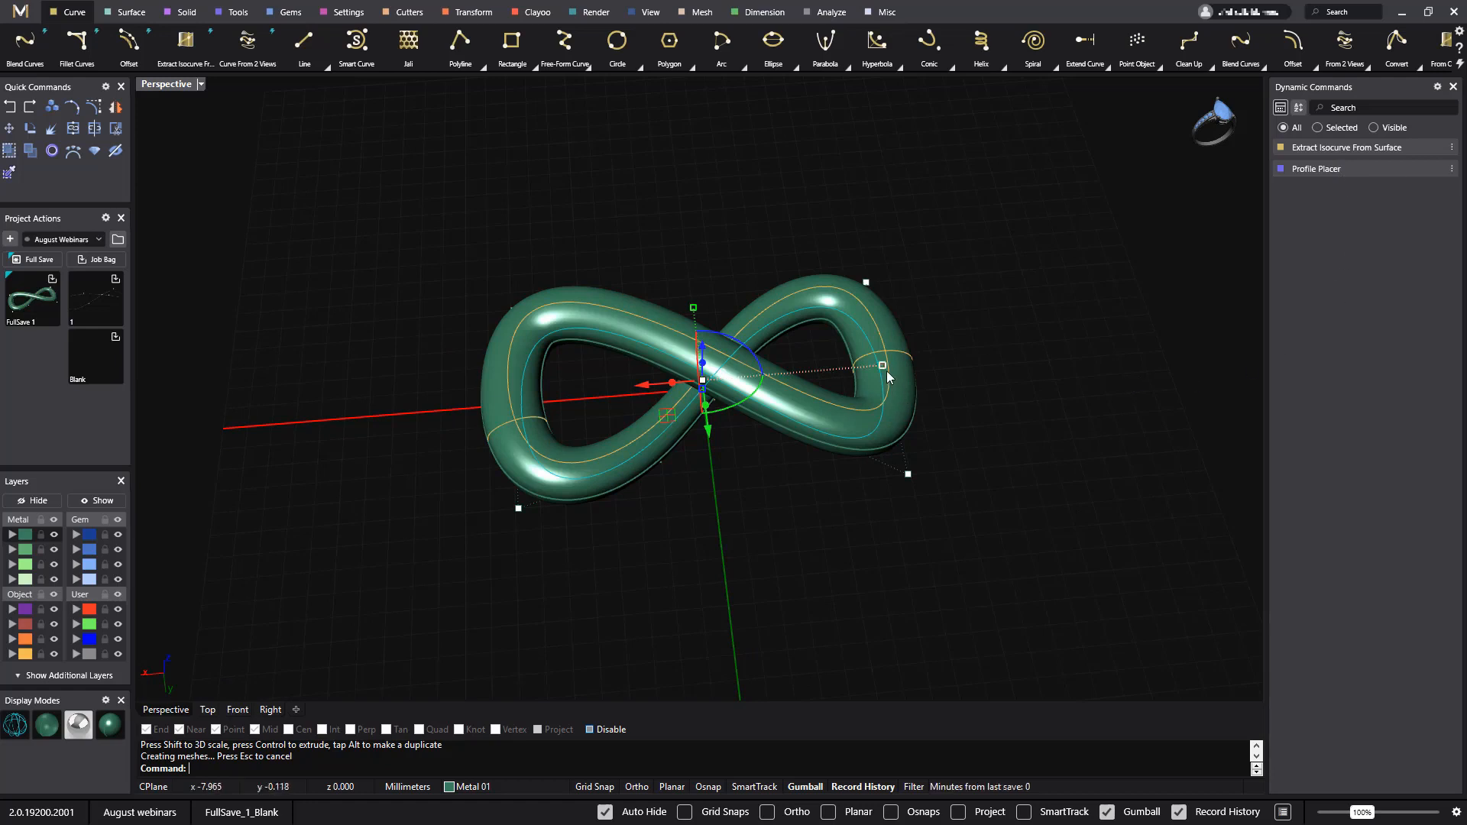
Step: Stretch the base curve back out along its length to about the pendant's original width and deselect it
drag(884, 367, 976, 373)
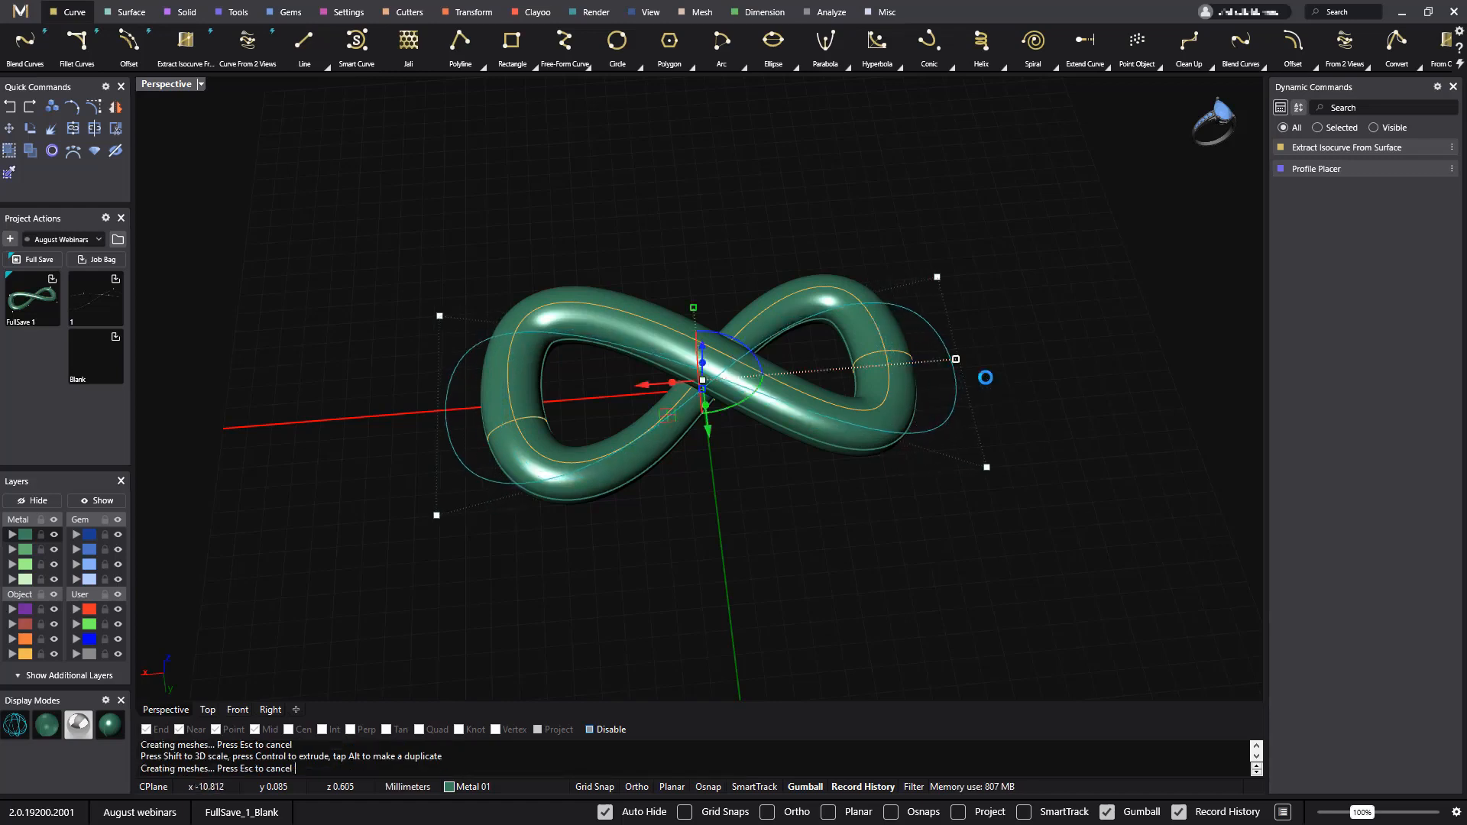
right_drag(1047, 331, 1085, 399)
key(Home)
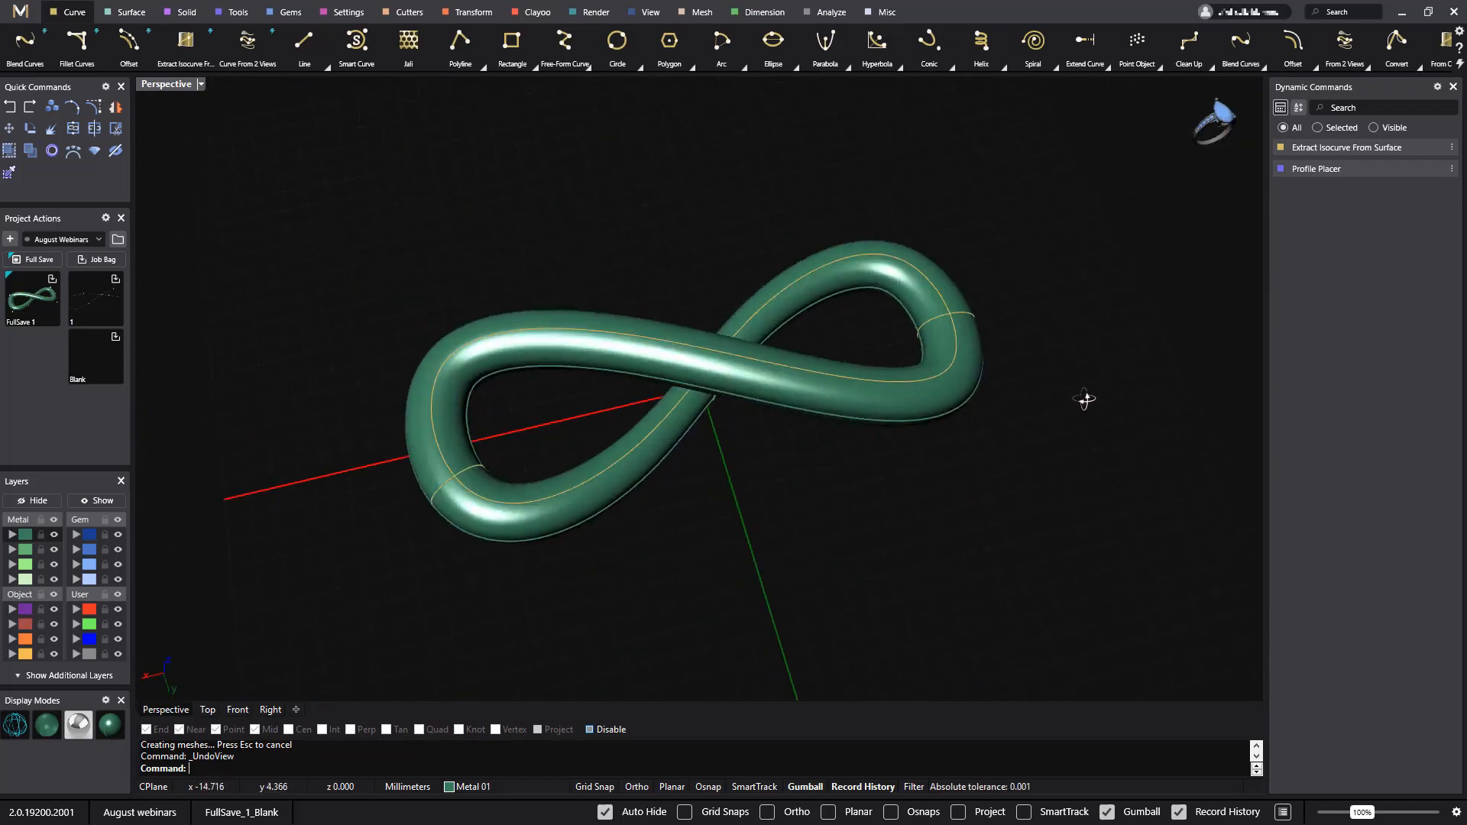
Step: Select the lengthwise isocurve on the pendant's upper surface and start Gems On Curve with it
click(948, 368)
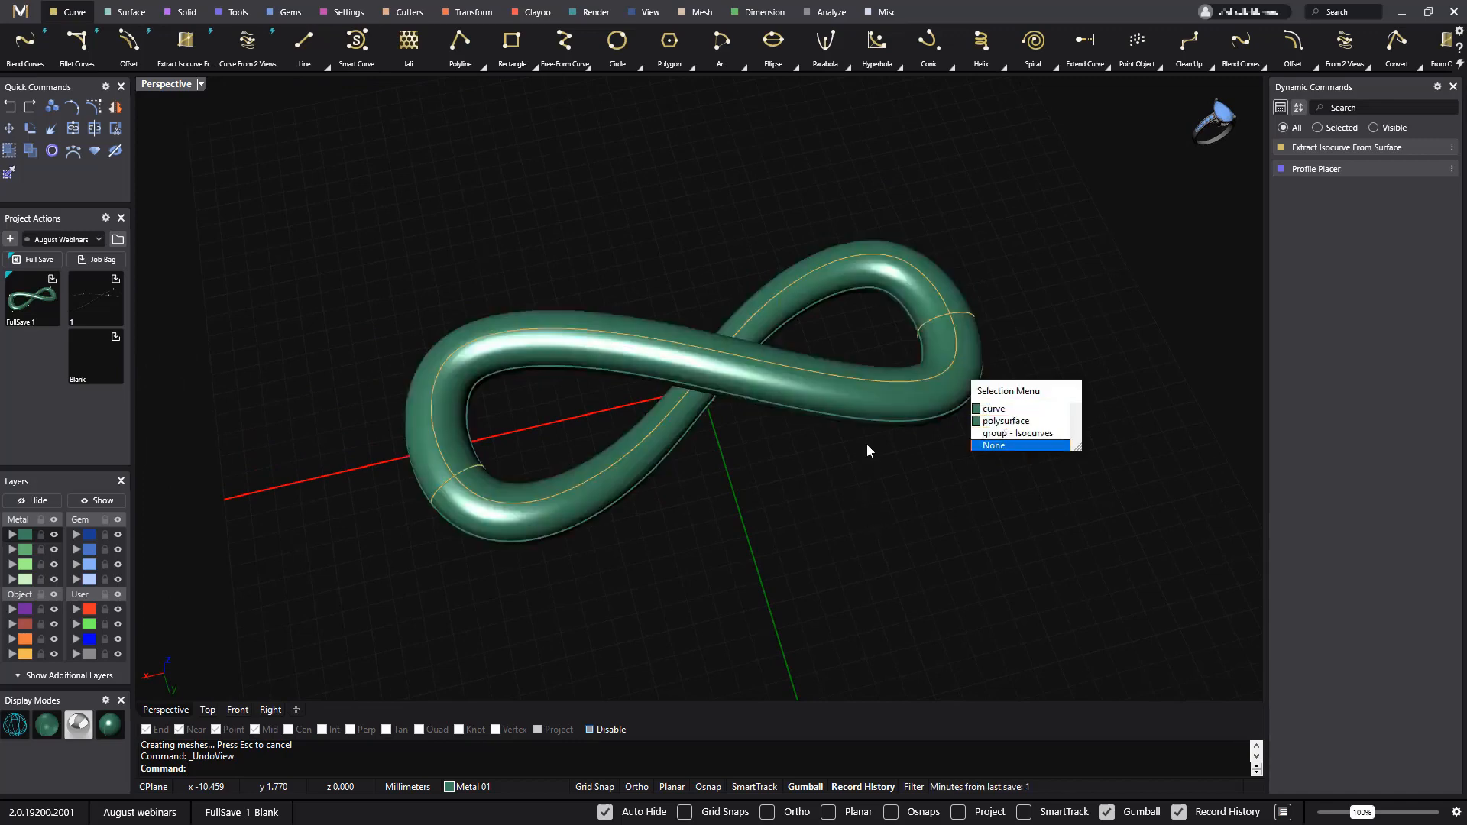
click(1017, 434)
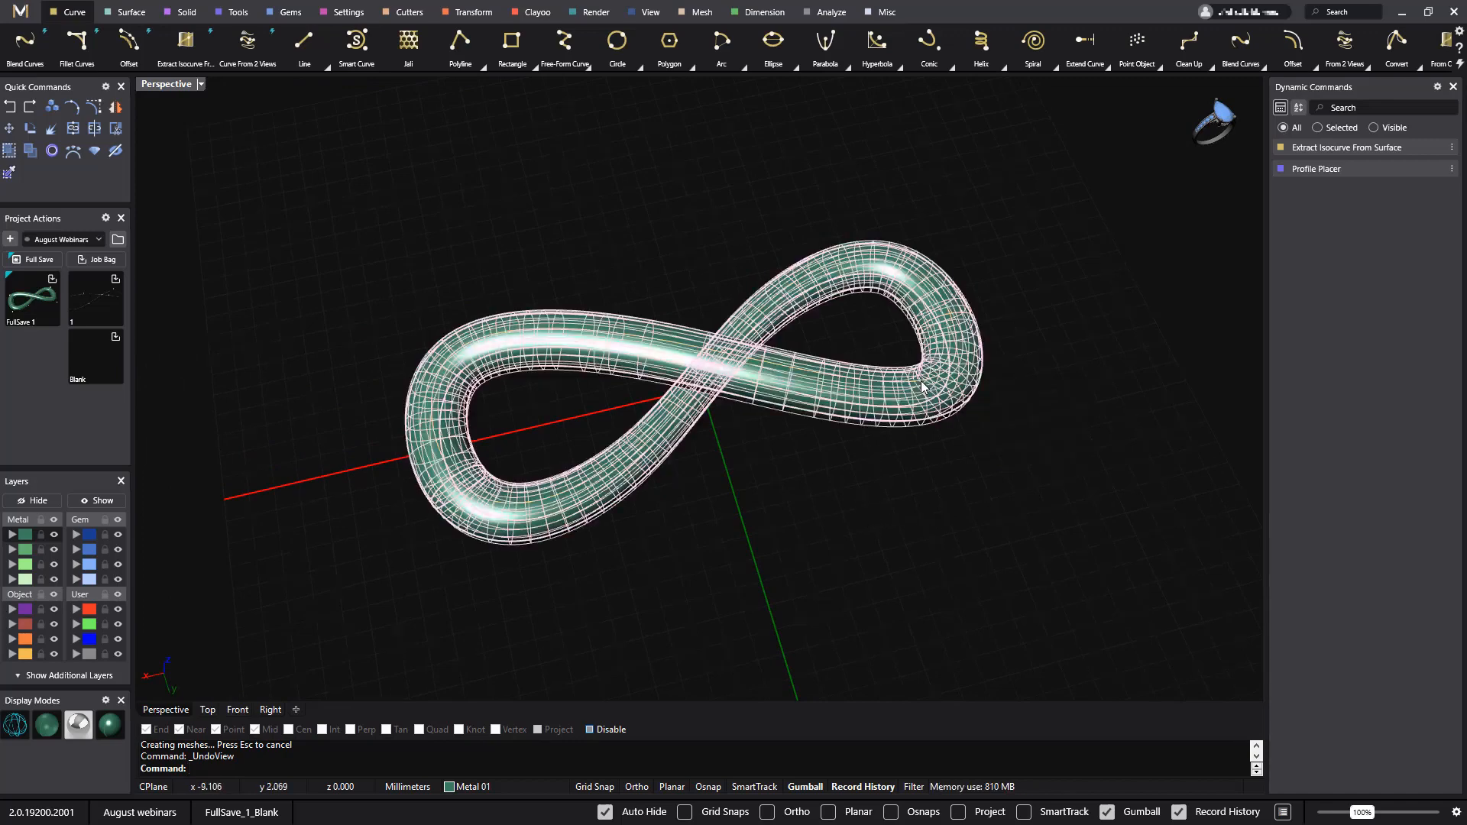
right_drag(731, 541, 722, 432)
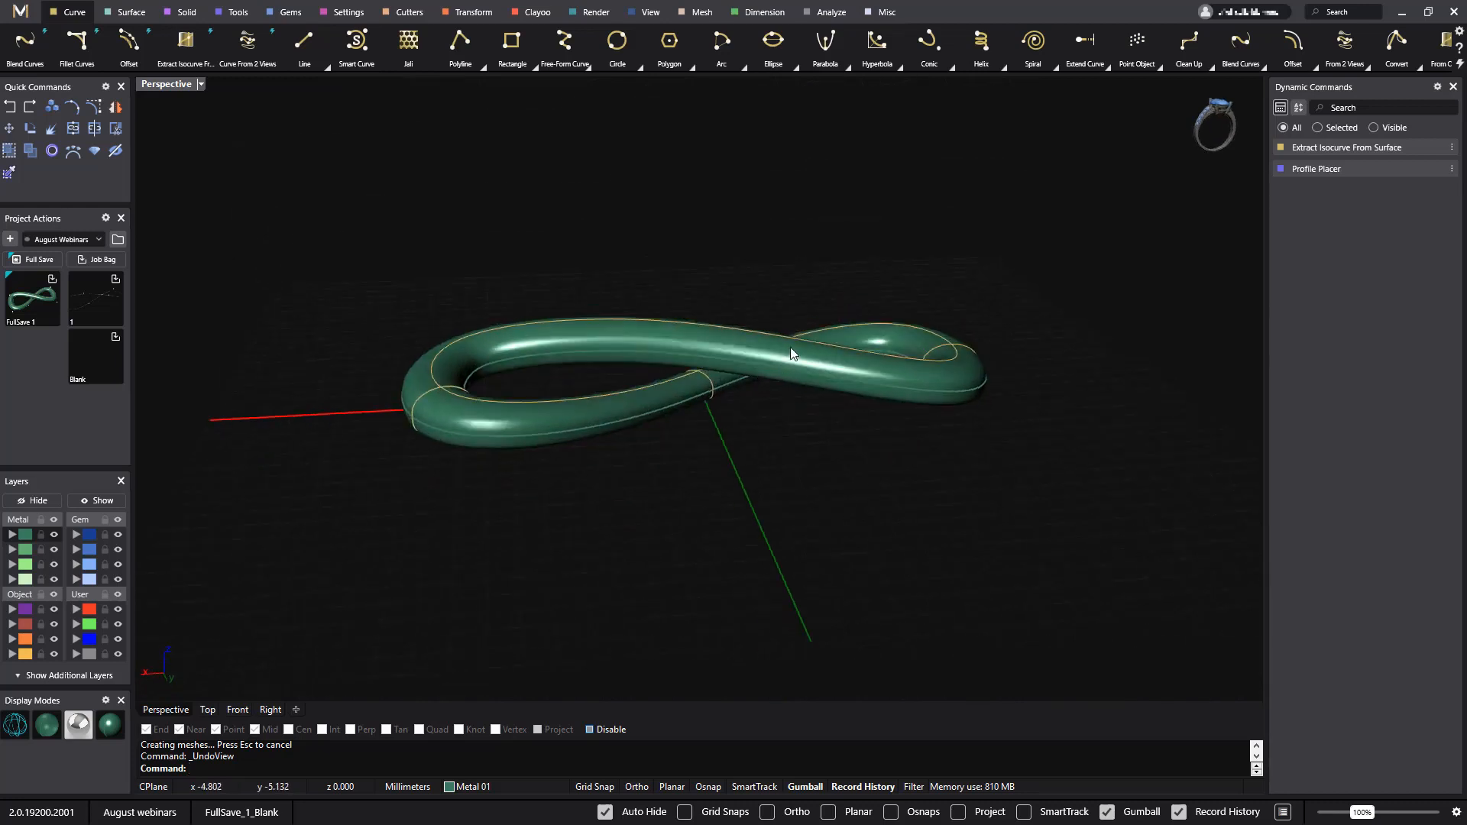
click(655, 318)
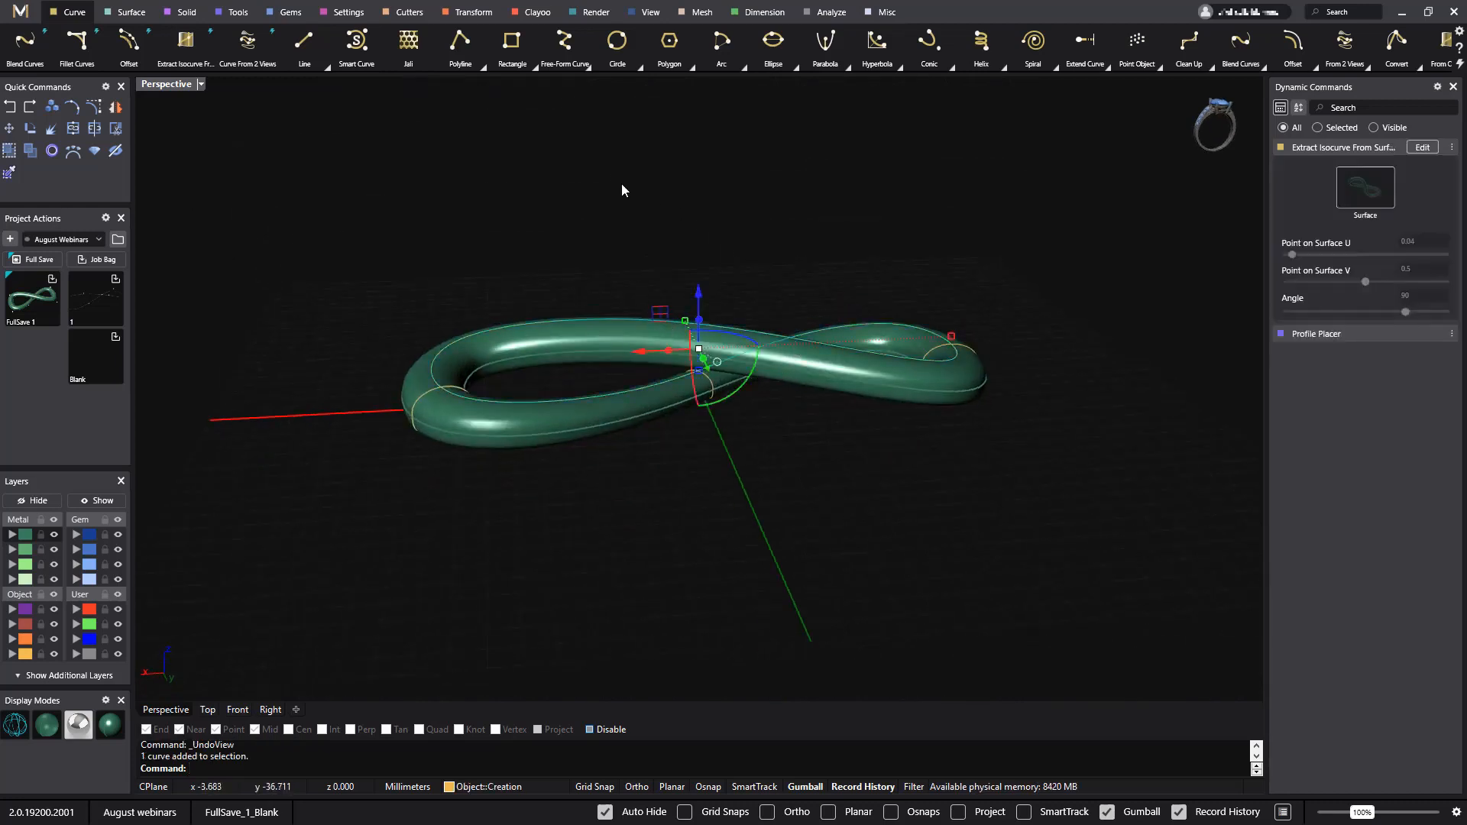
click(283, 13)
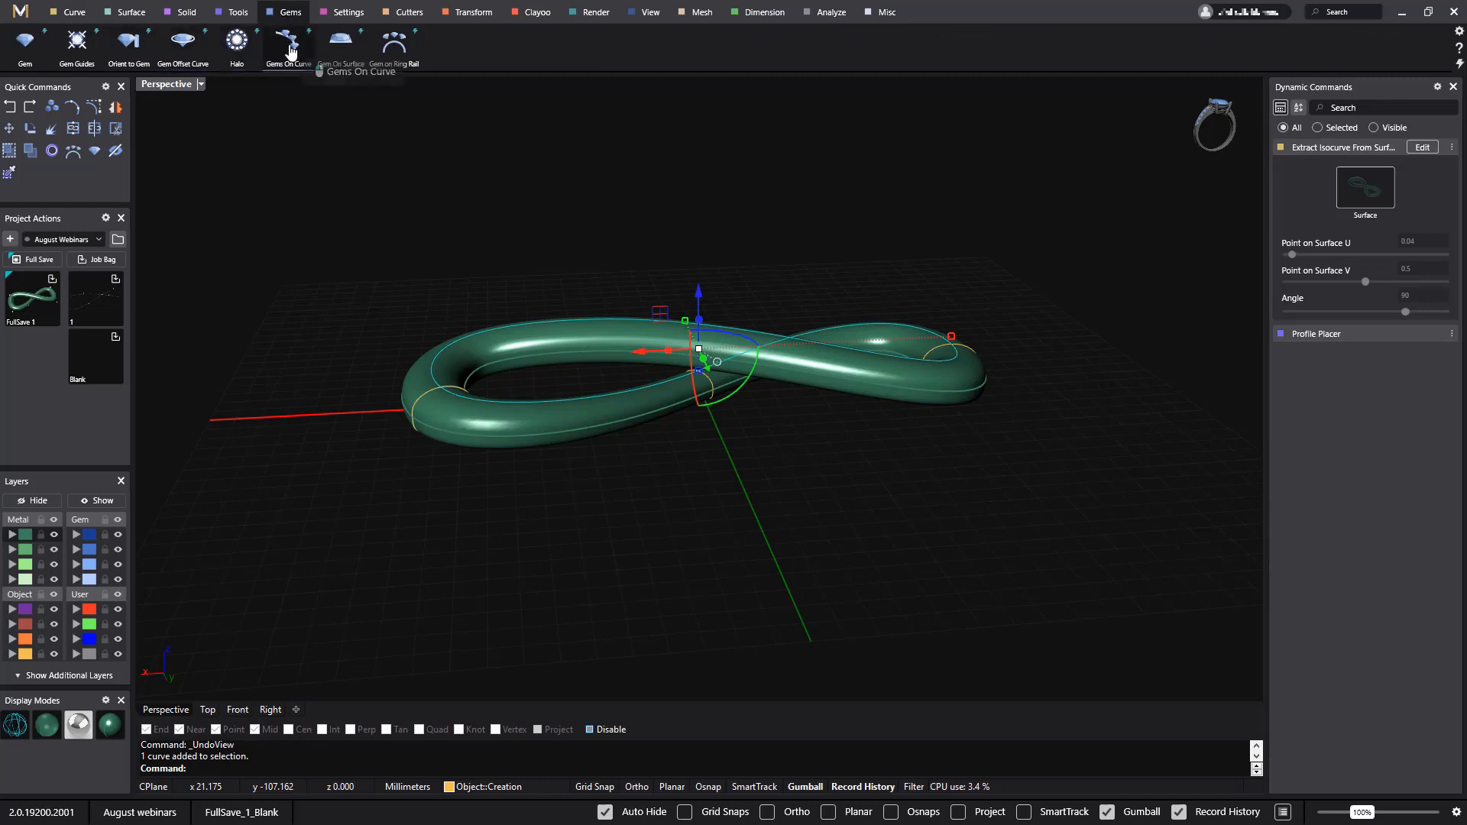
click(288, 48)
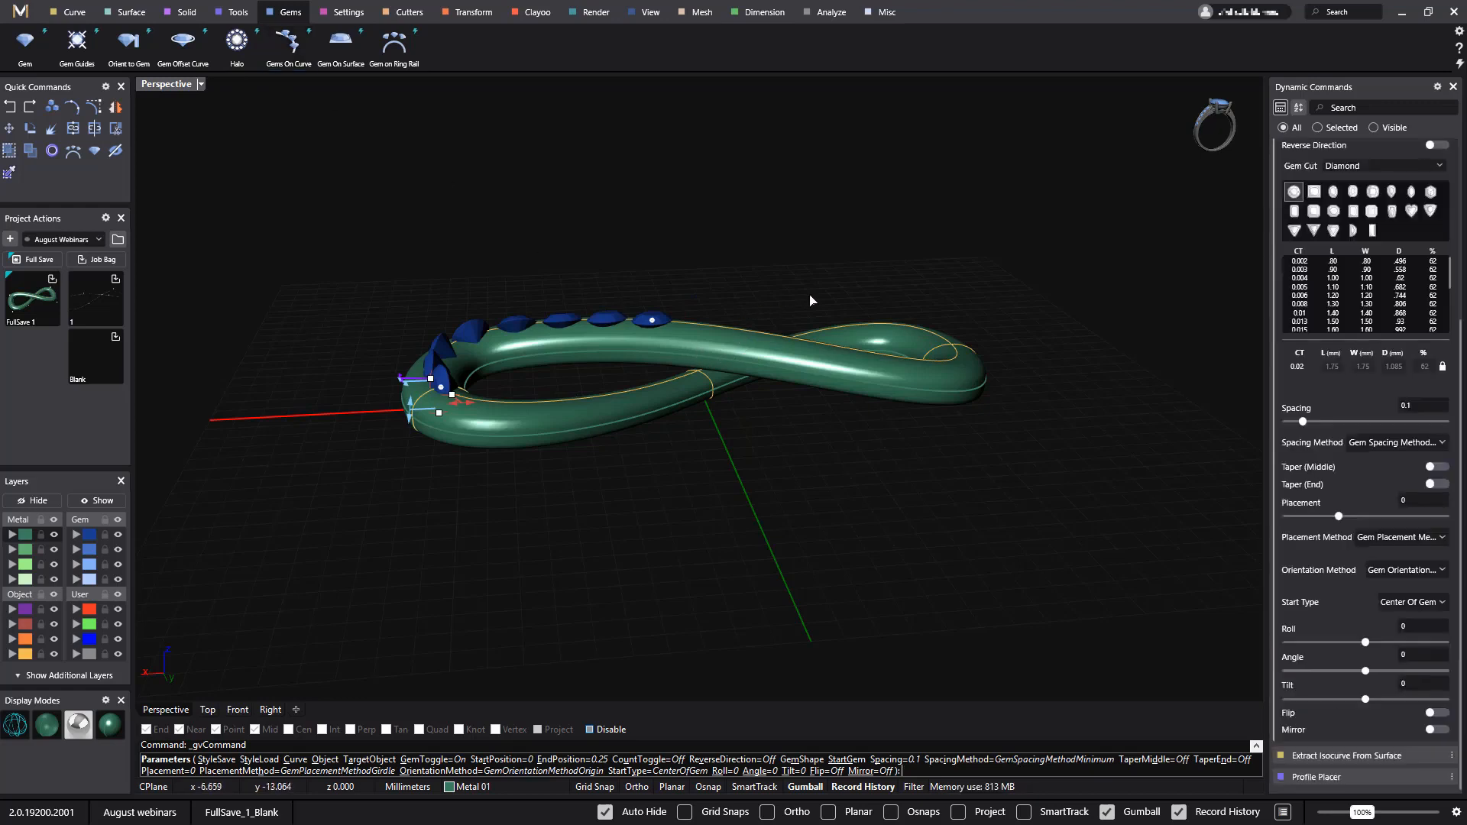
Step: Set the pendant polysurface as the Target Object so the gems orient to its surface
right_drag(878, 239, 609, 326)
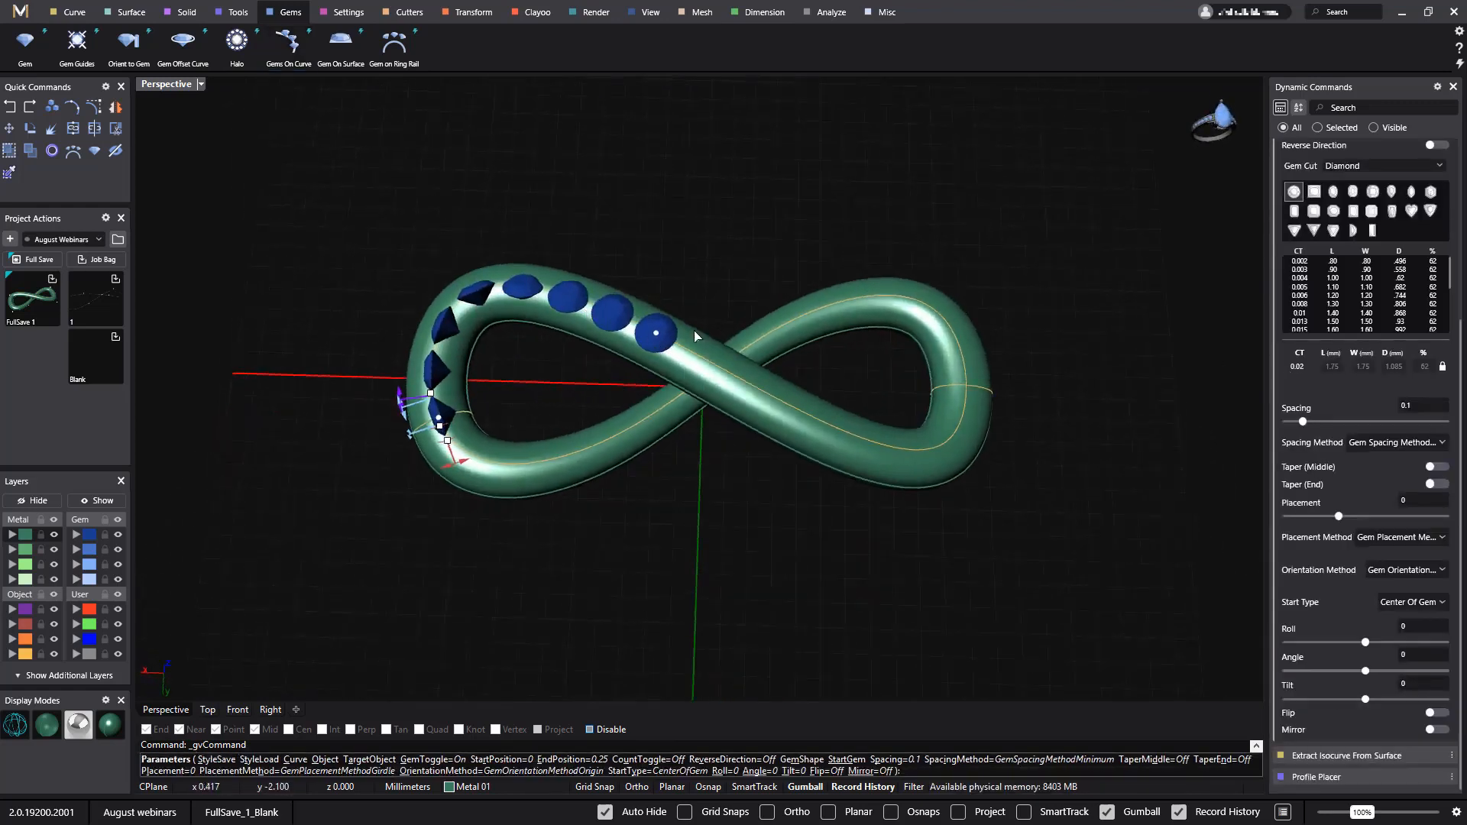
scroll(1458, 374, up, 2)
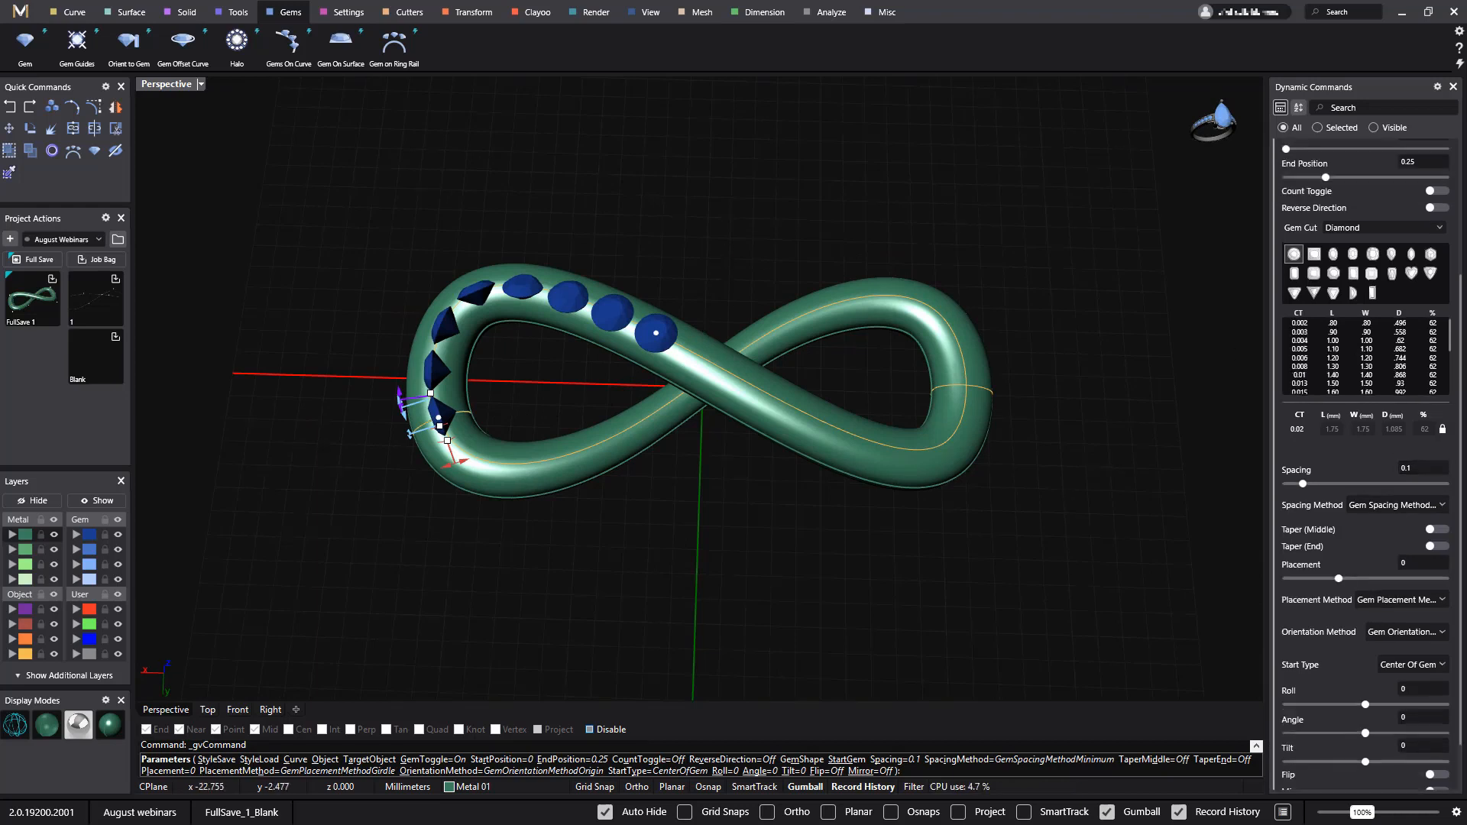
scroll(1463, 327, up, 5)
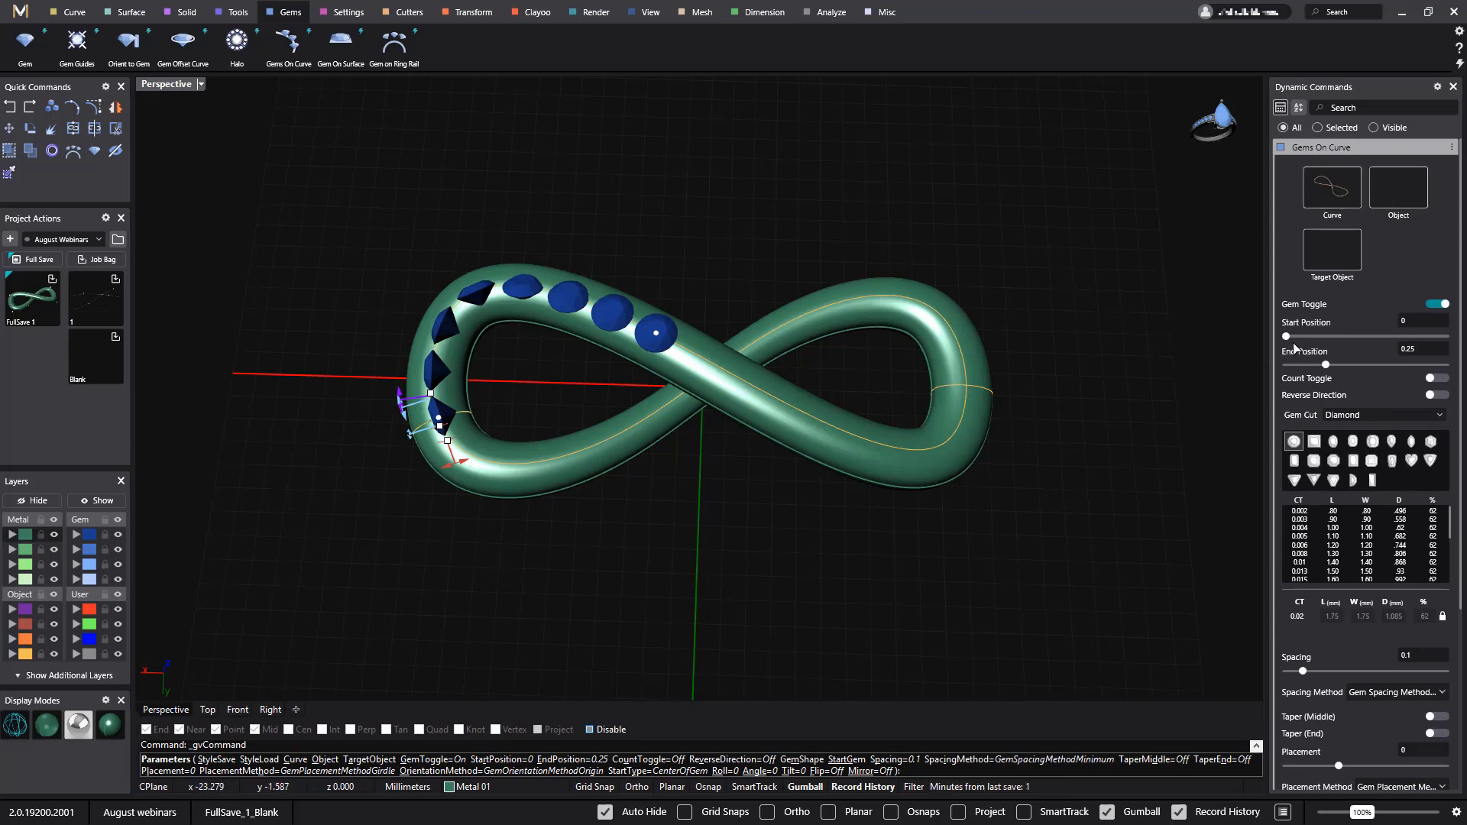
click(1324, 252)
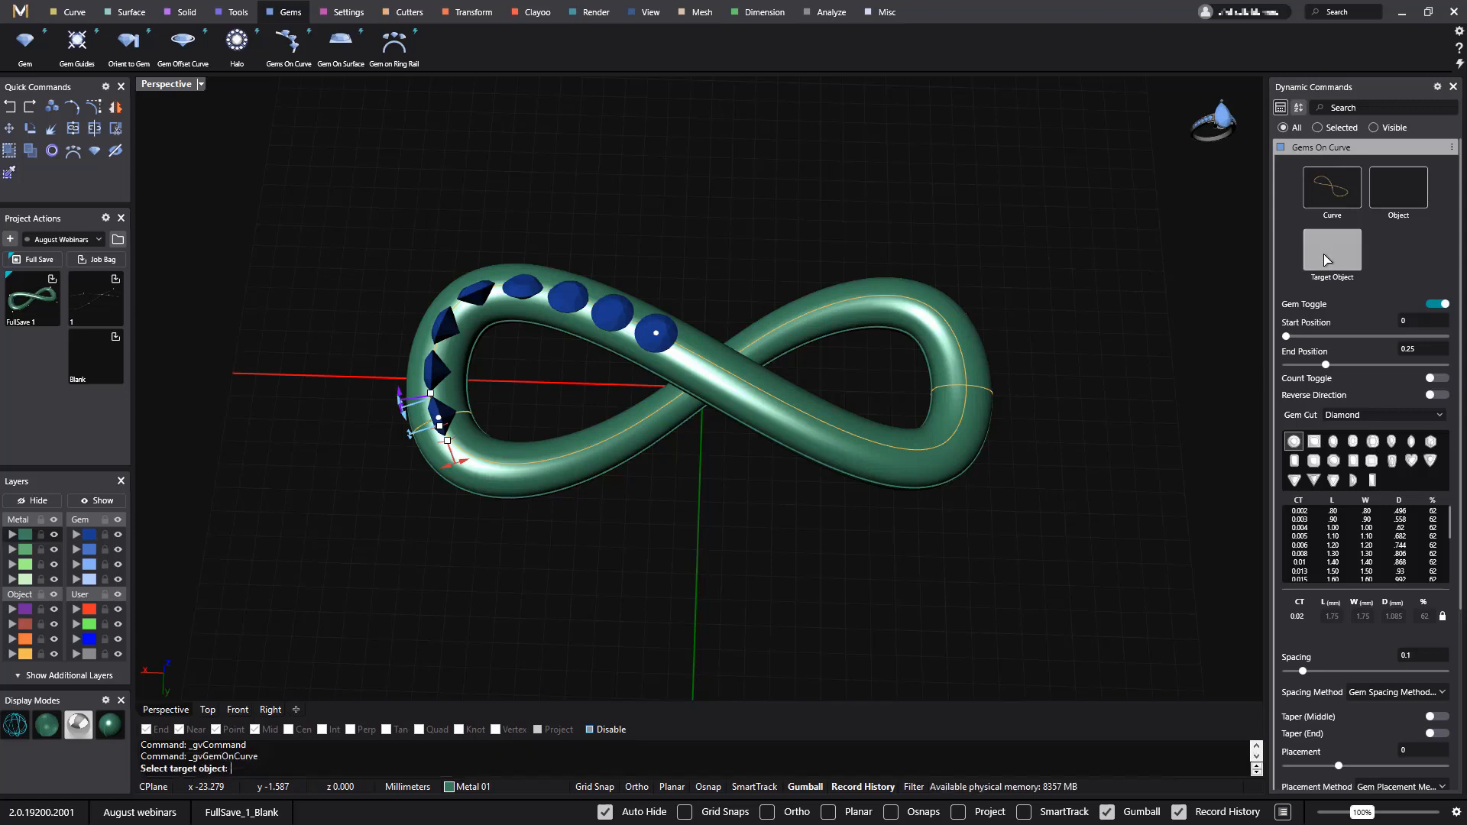
click(885, 462)
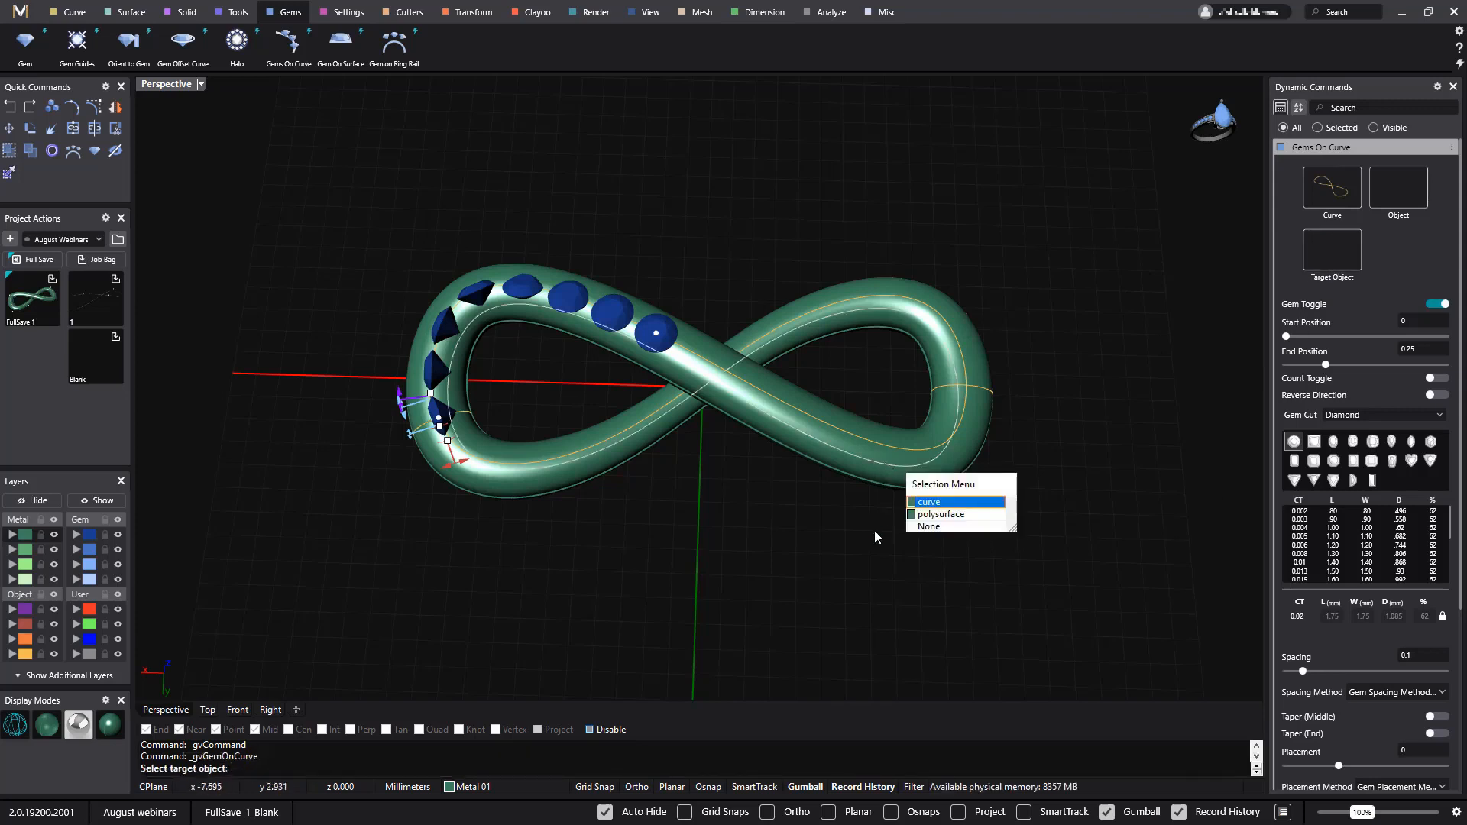
click(941, 517)
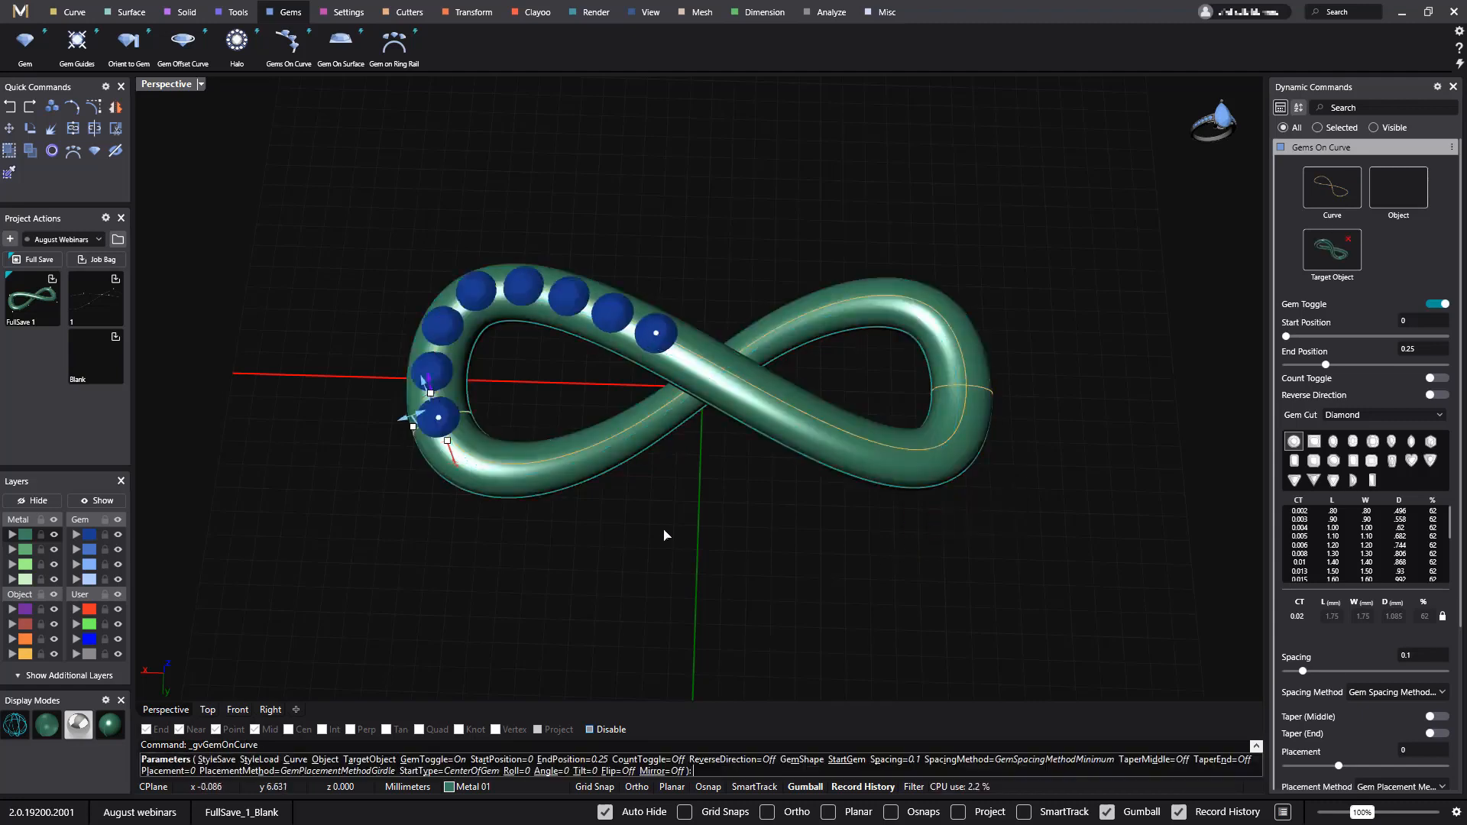
Step: Extend the gem row along the isocurve to the opposite loop's outer bend, at End Position 0.51
right_drag(668, 530, 681, 459)
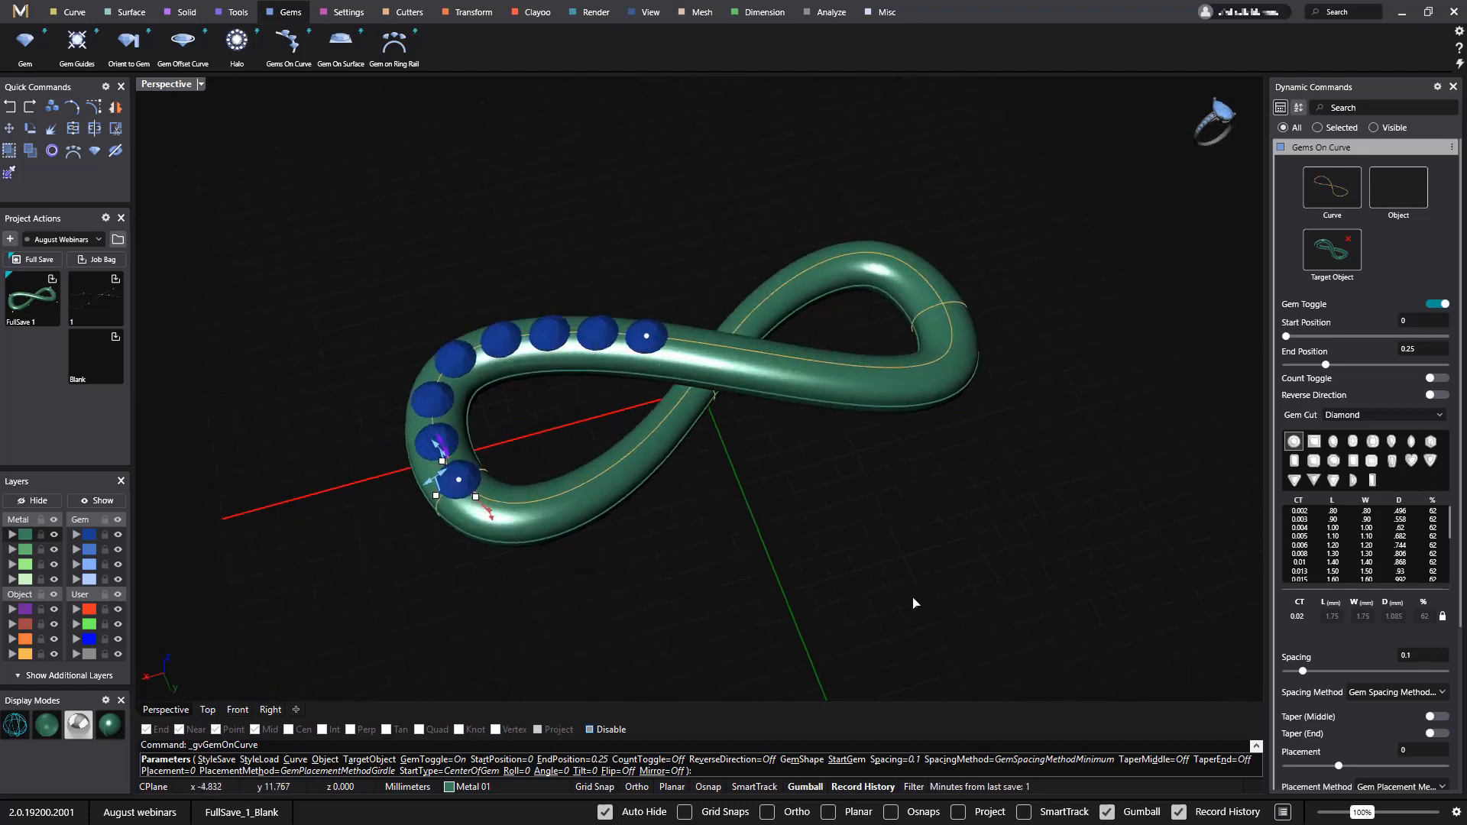
right_drag(914, 603, 898, 447)
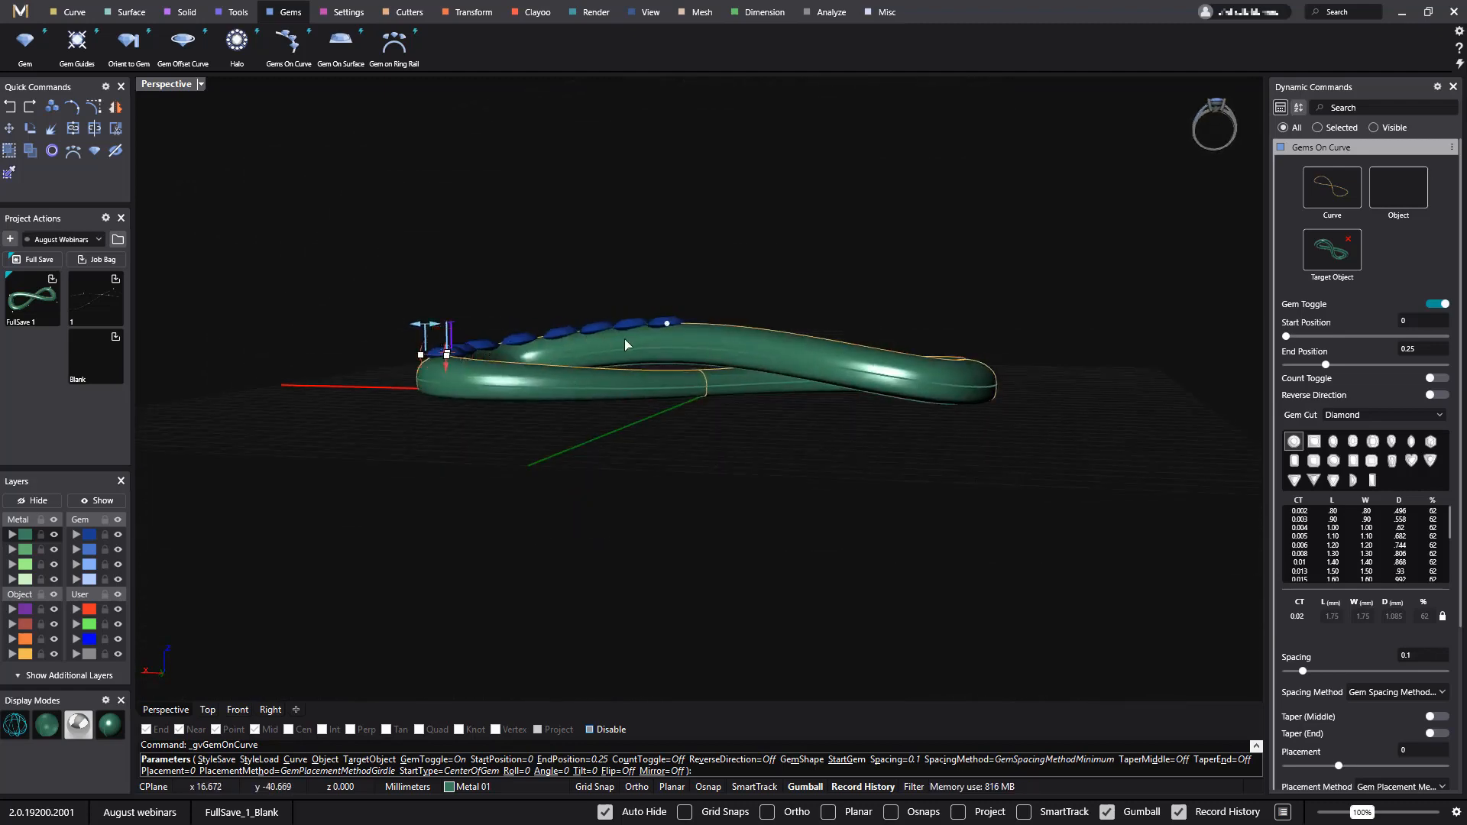
right_drag(973, 550, 1009, 650)
drag(655, 334, 966, 368)
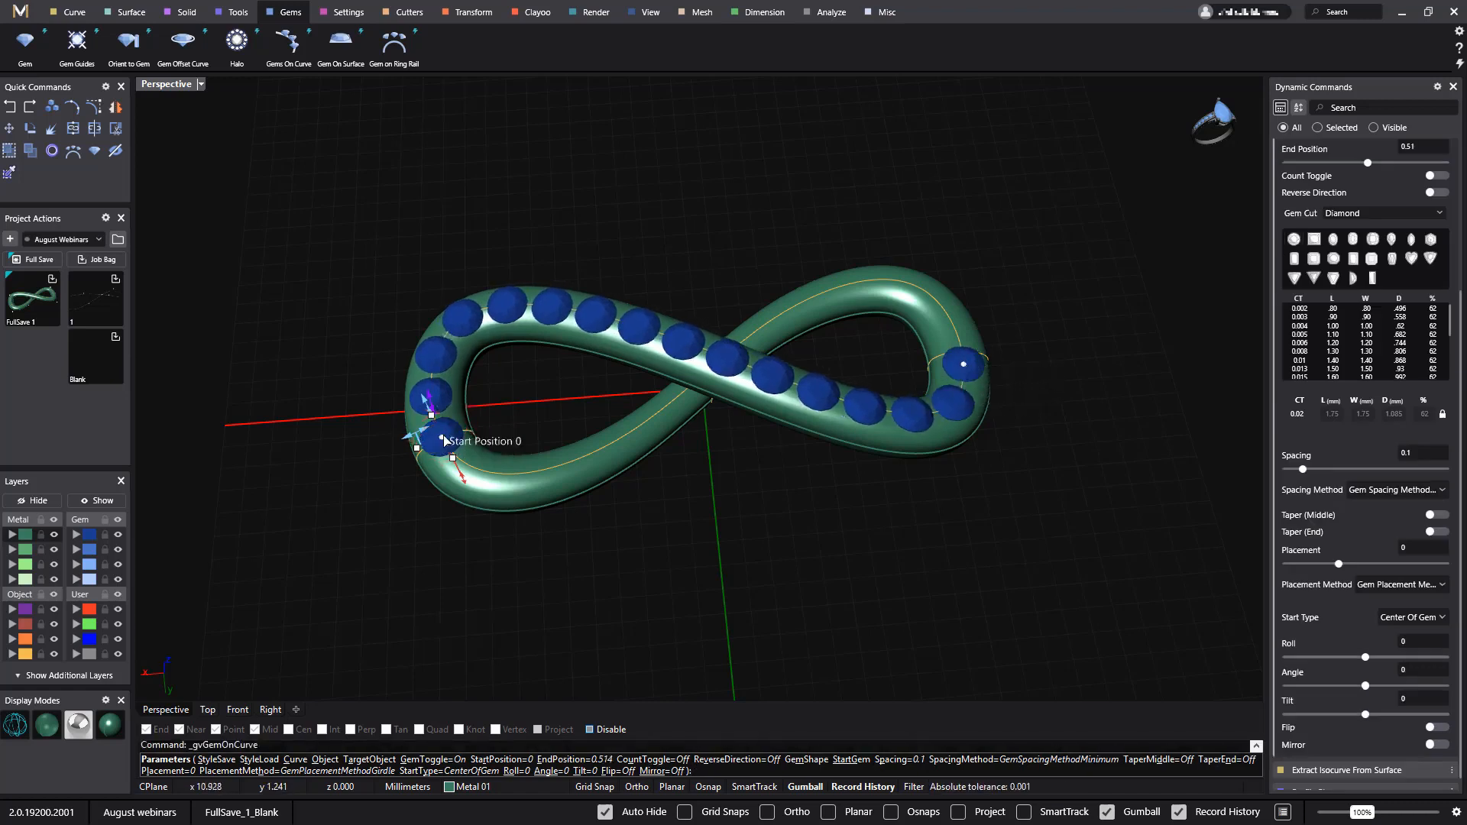
Step: Move the first gem along the loop's outer bend to Start Position 0.06
right_drag(775, 656, 619, 629)
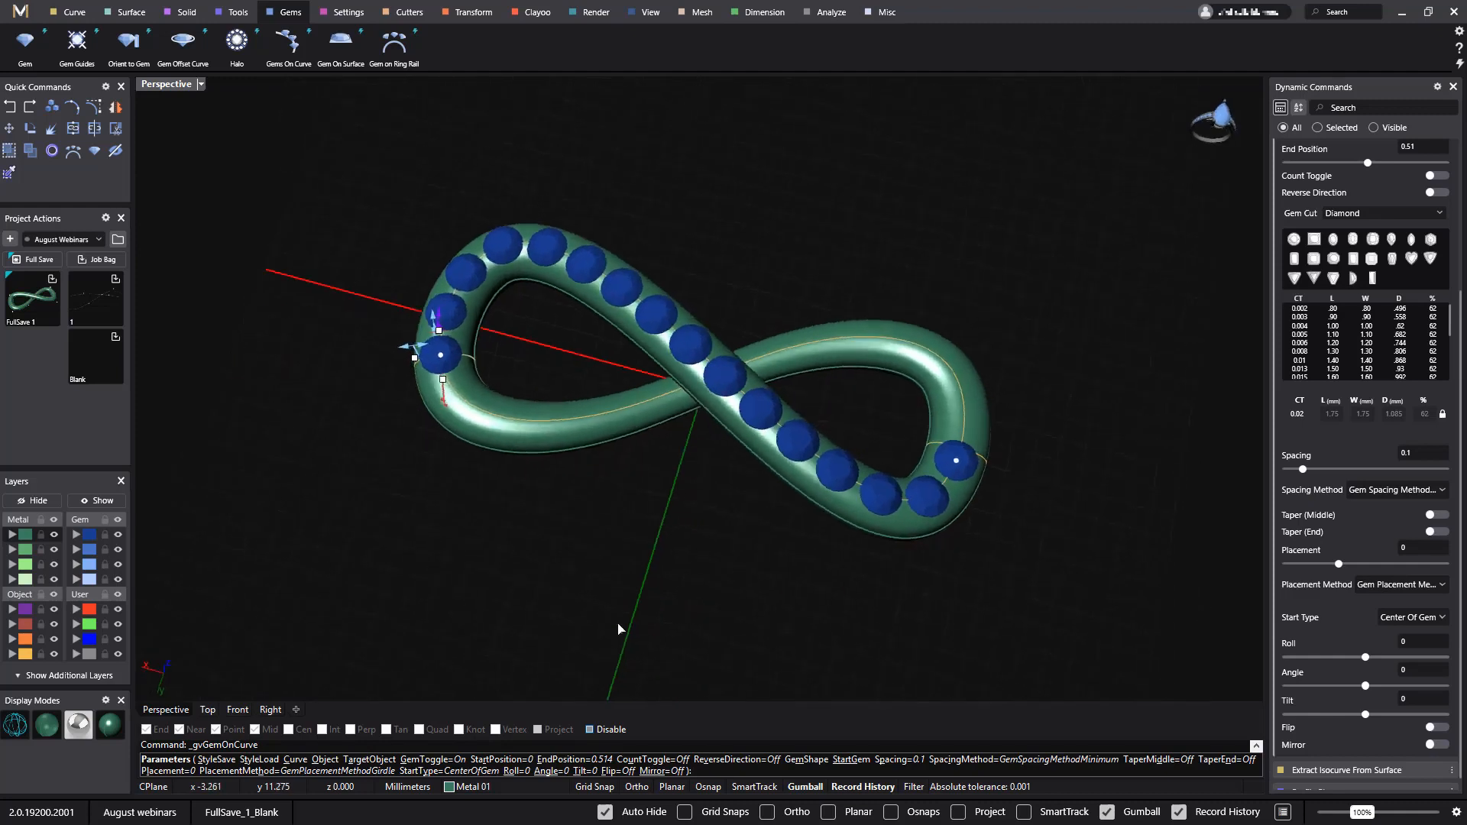
scroll(431, 313, up, 5)
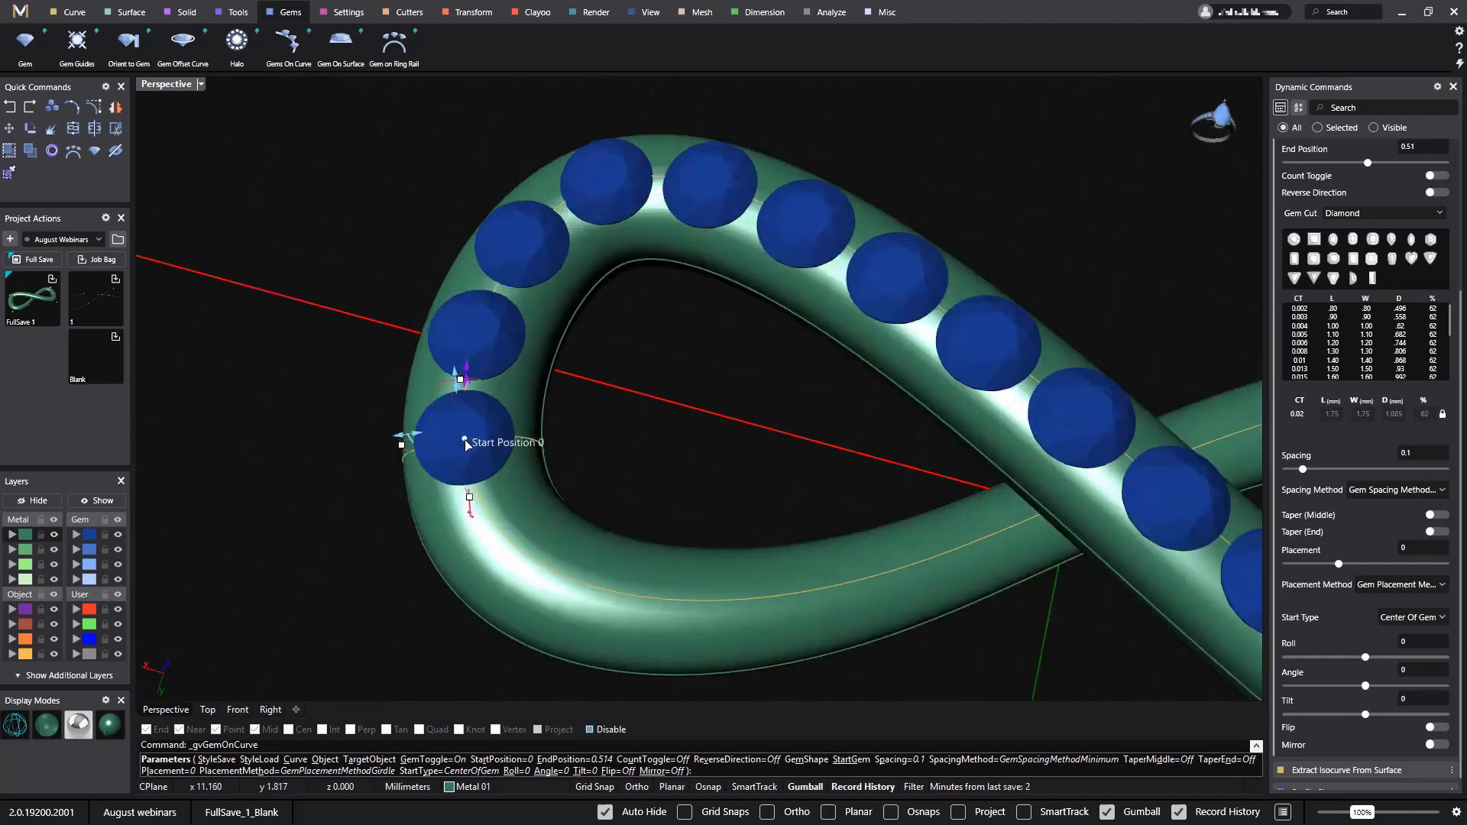
drag(468, 441, 528, 280)
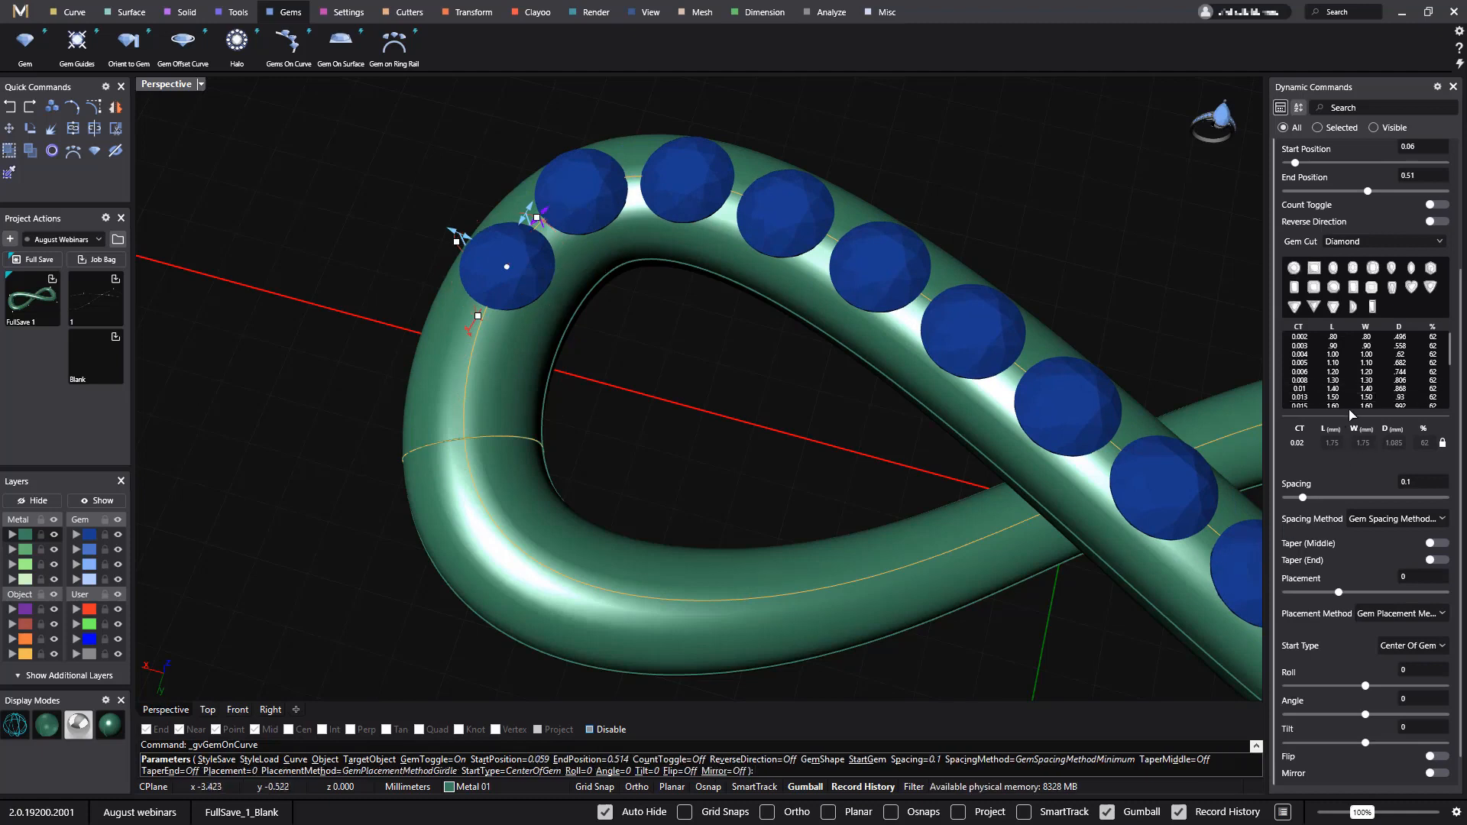
scroll(1129, 320, down, 5)
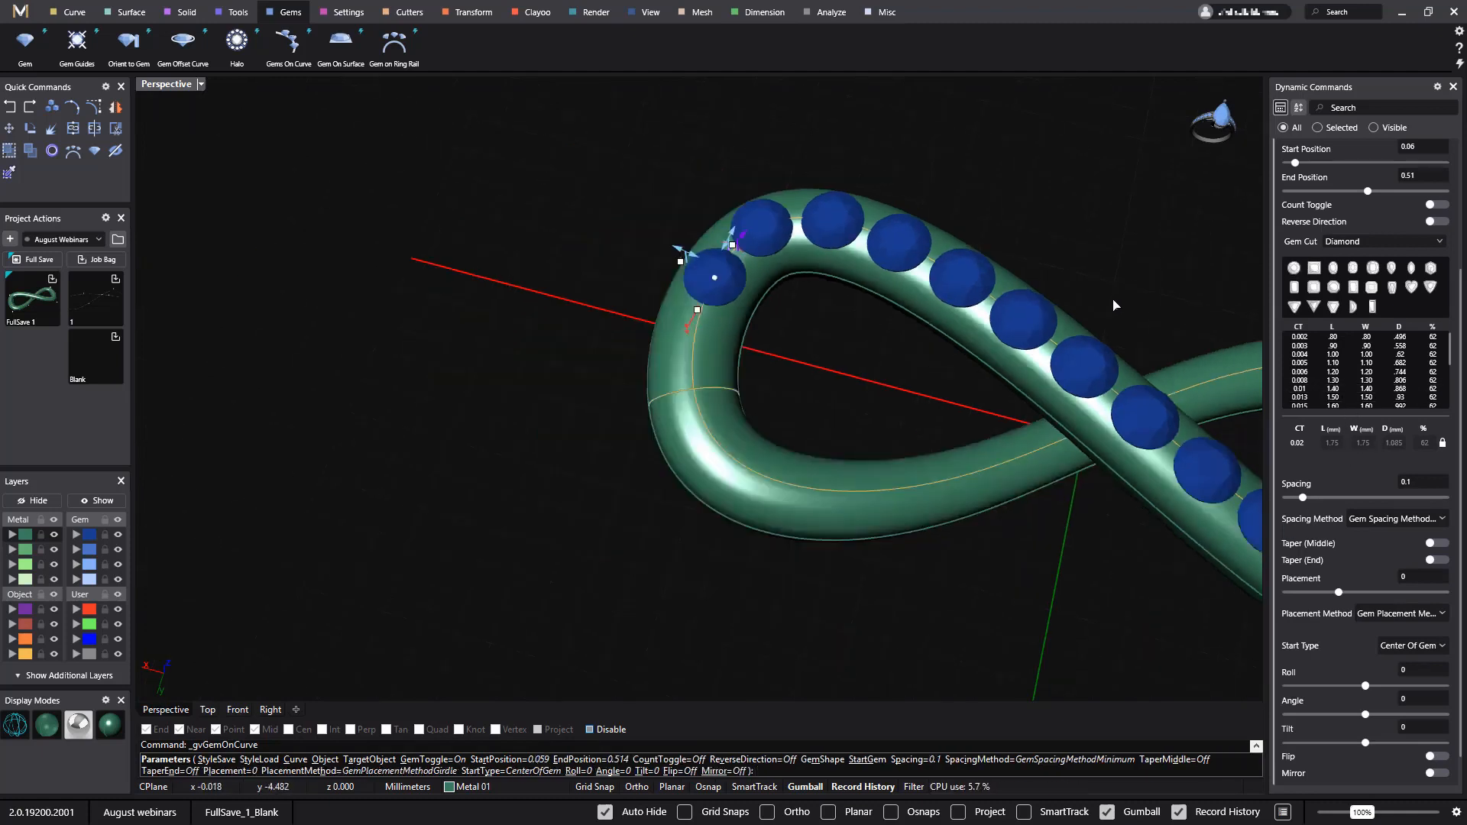
right_drag(779, 235, 834, 256)
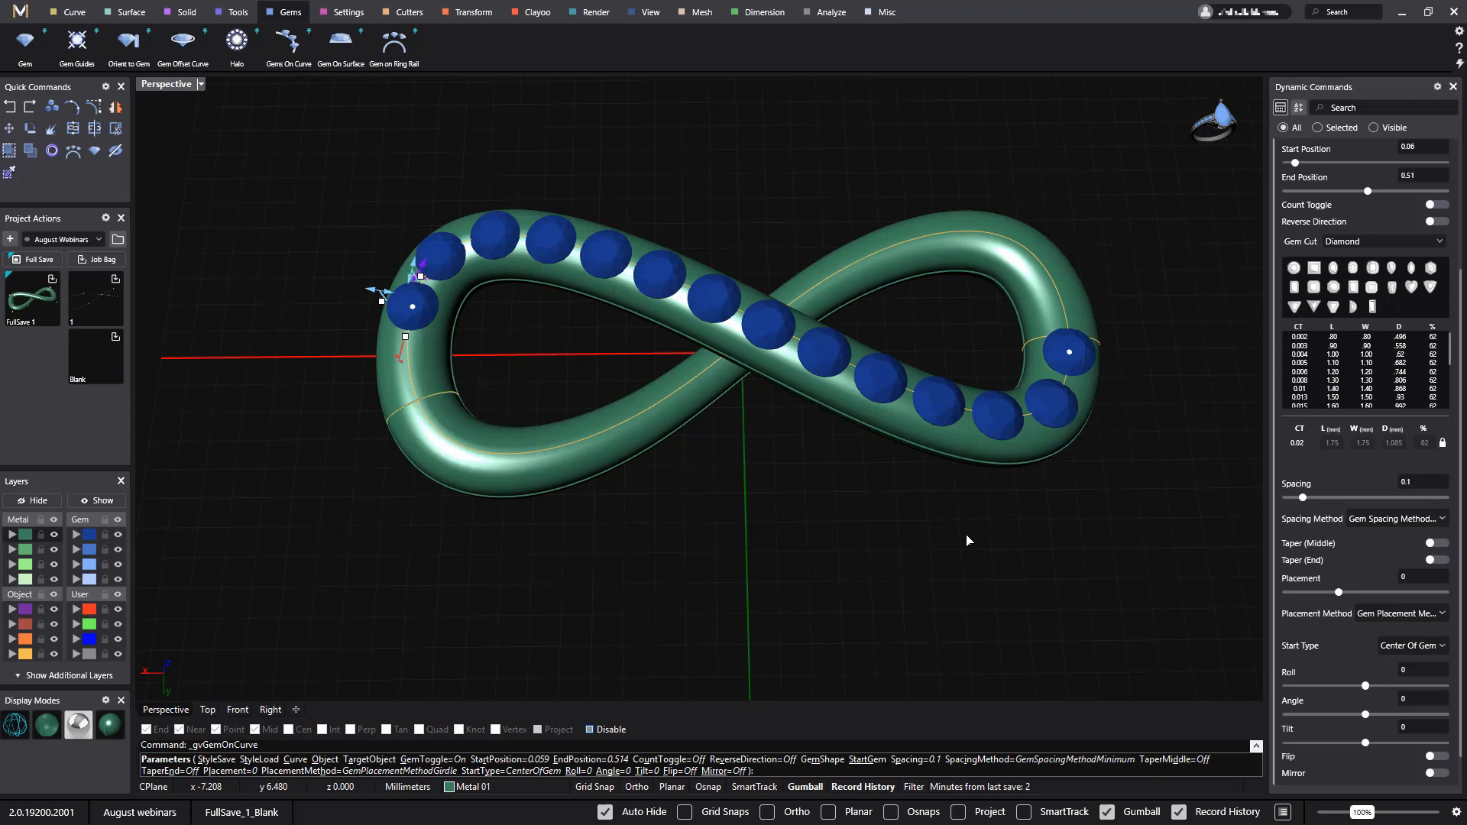
Step: Set the round diamonds to 1.50 mm (0.013 ct) and their spacing to 0.2
click(1337, 397)
right_drag(1110, 462, 1091, 324)
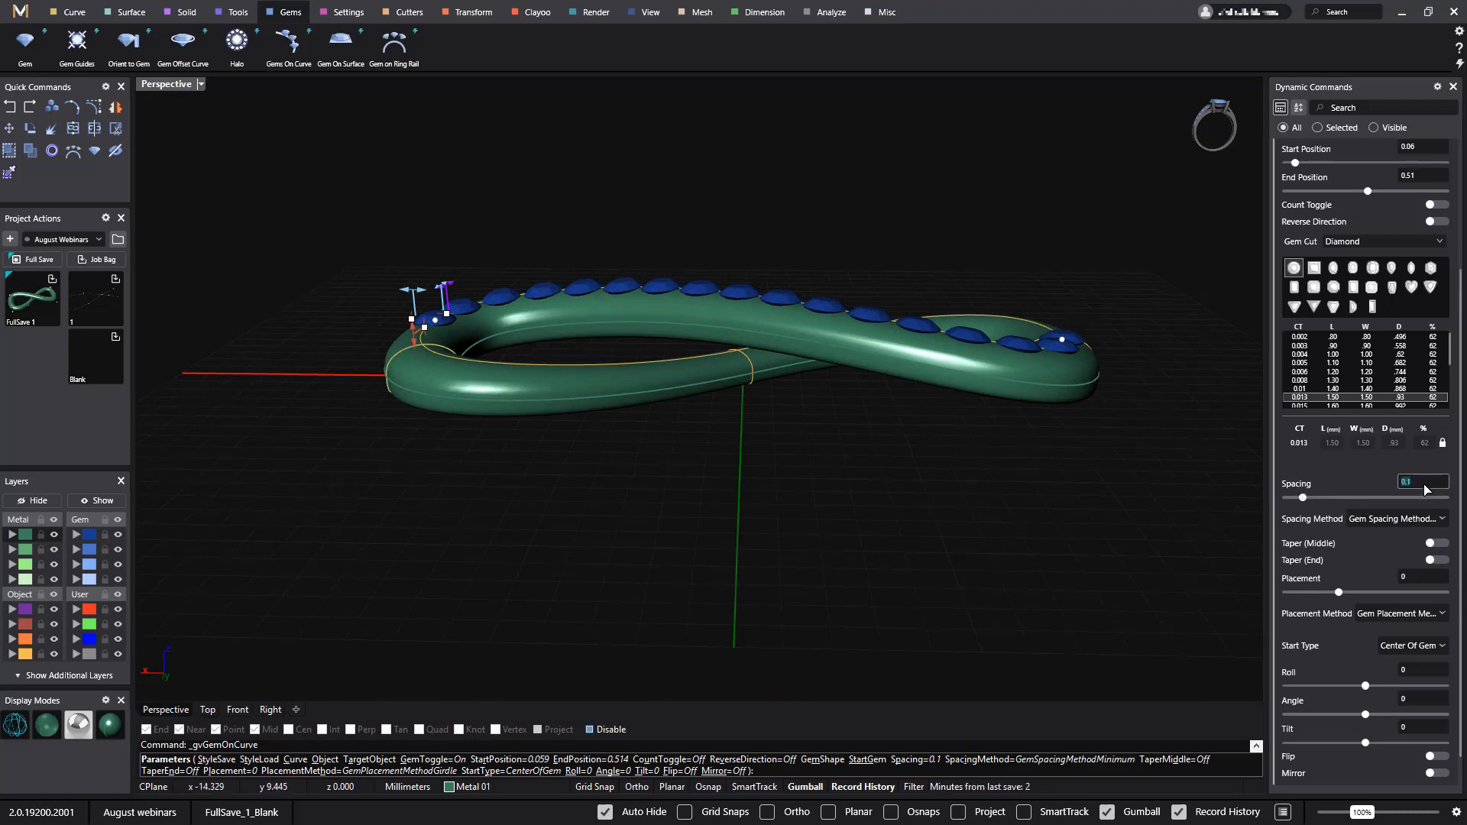
key(Return)
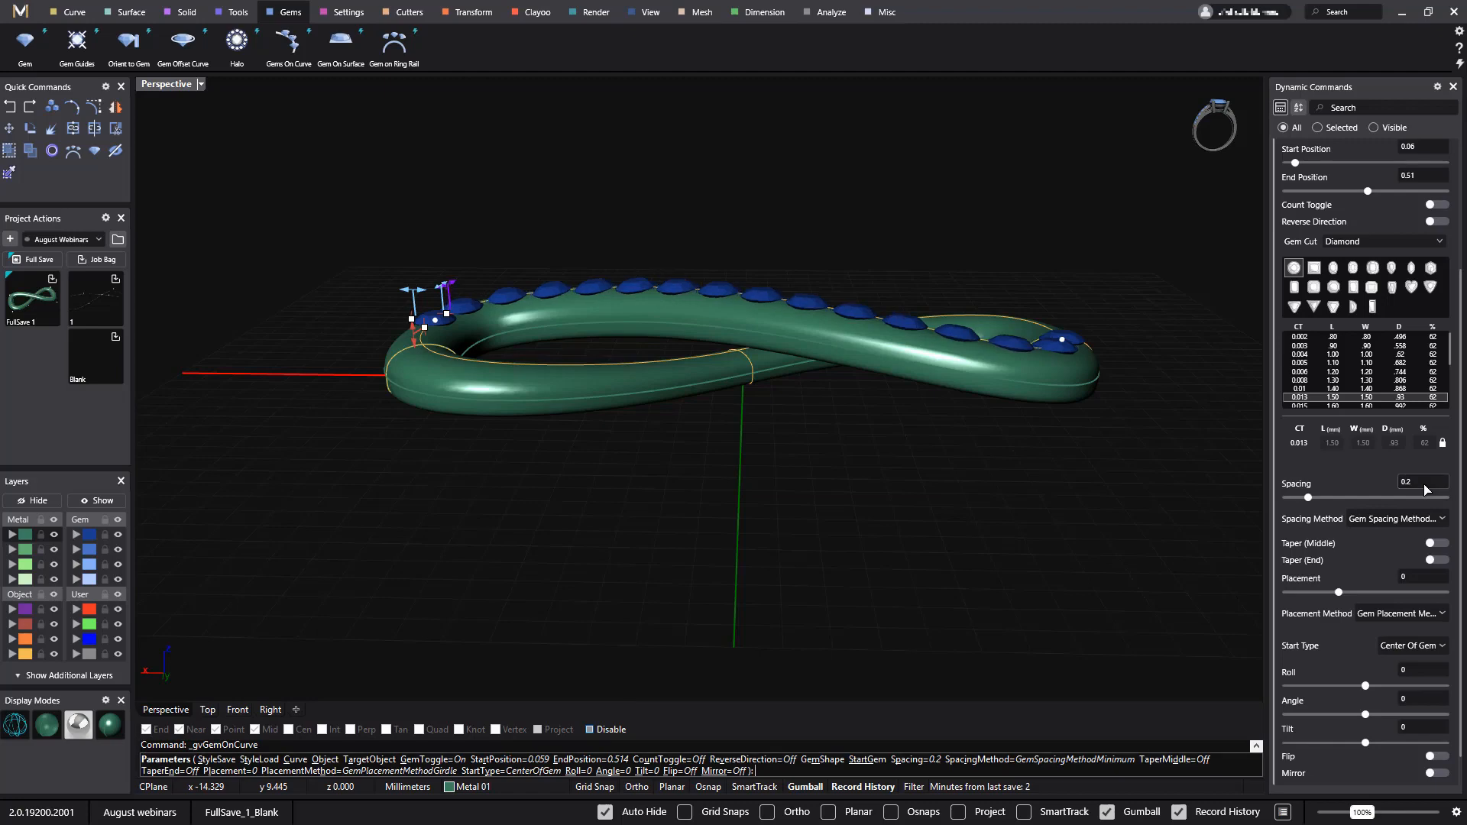
right_drag(1055, 478, 955, 425)
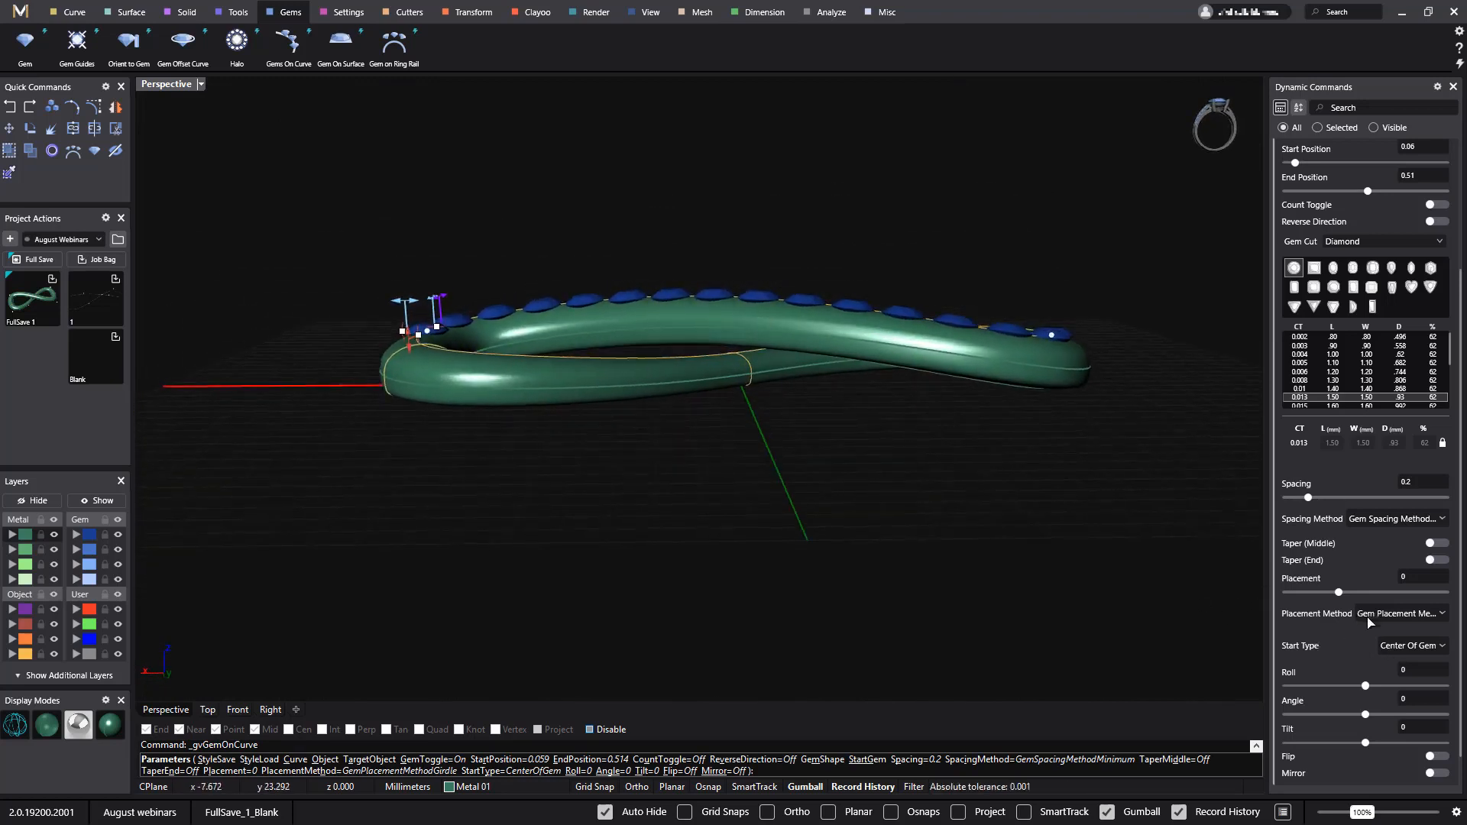
Step: Try the Culet gem placement method, and switch the placement method to Table
click(1410, 615)
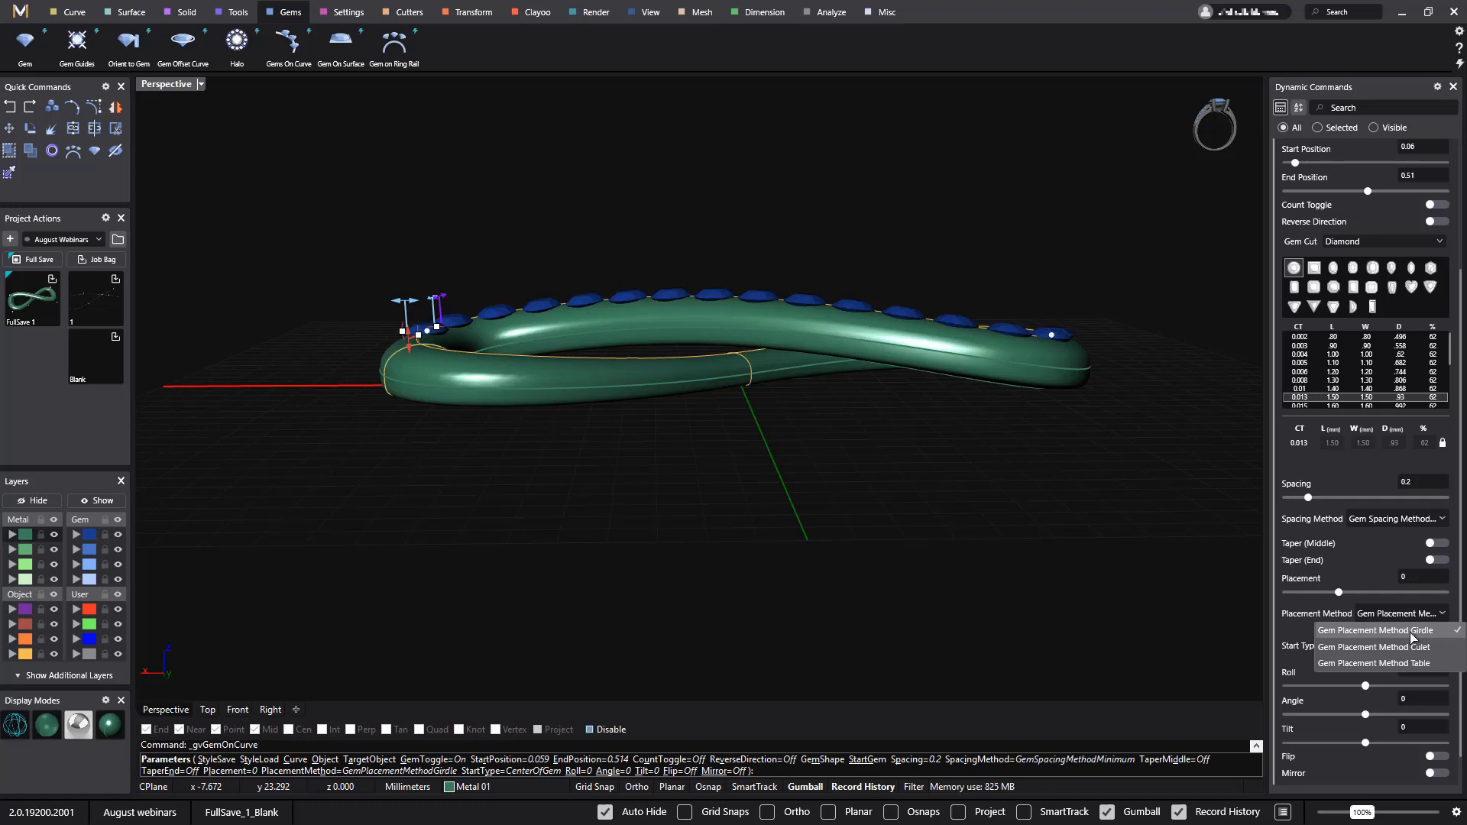
click(1421, 648)
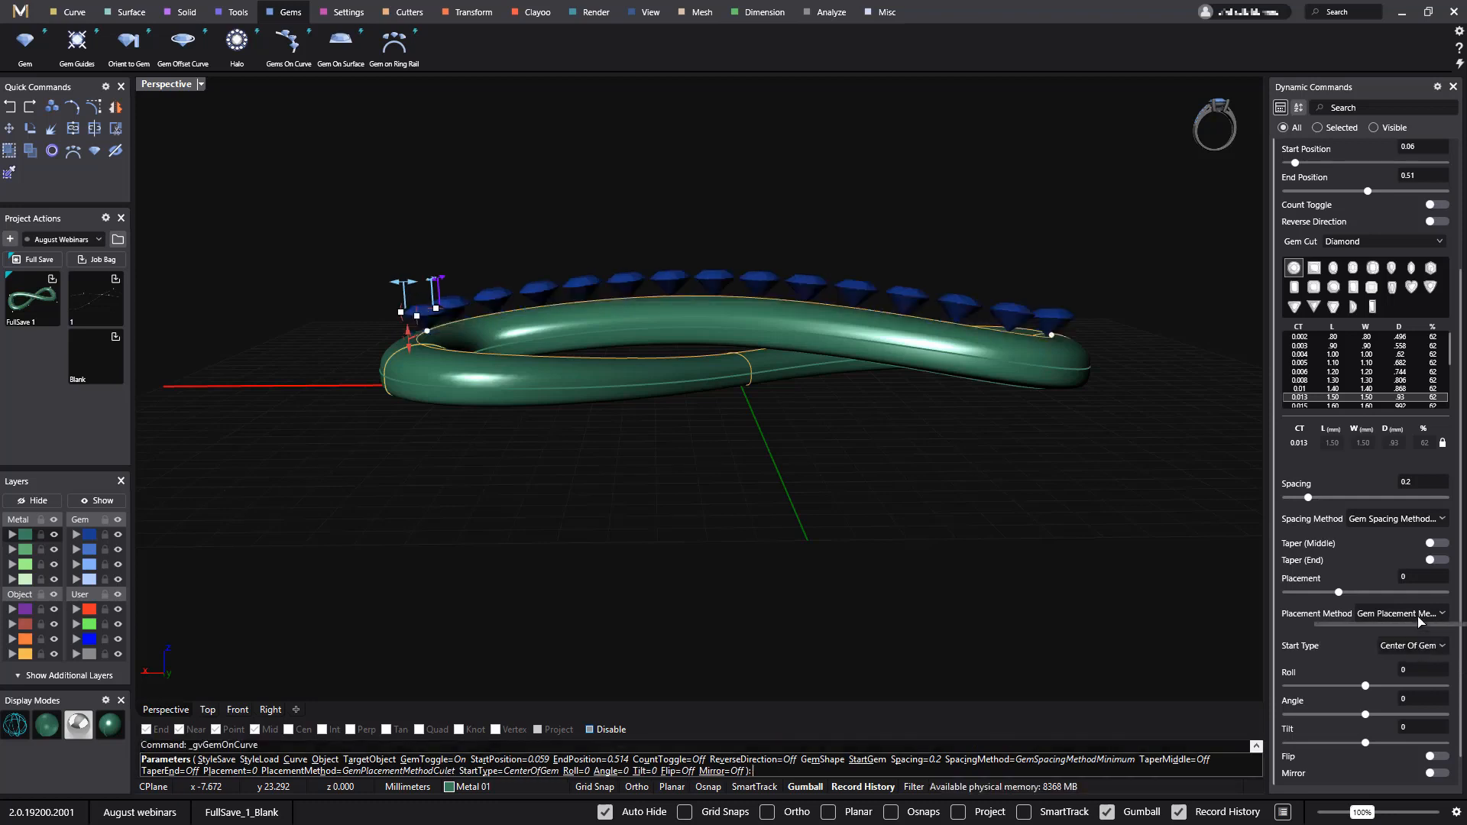
click(1420, 615)
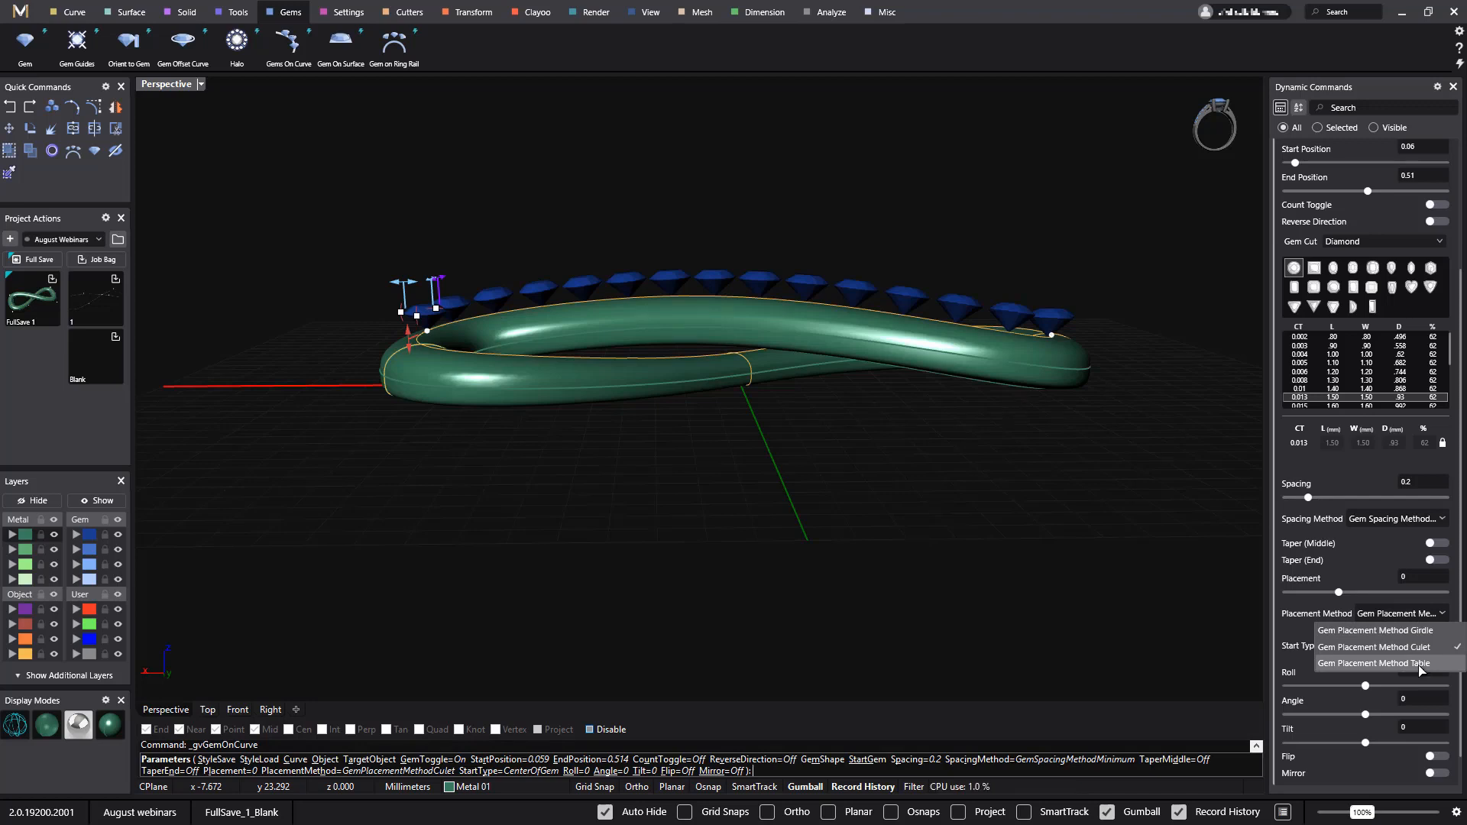
click(1419, 664)
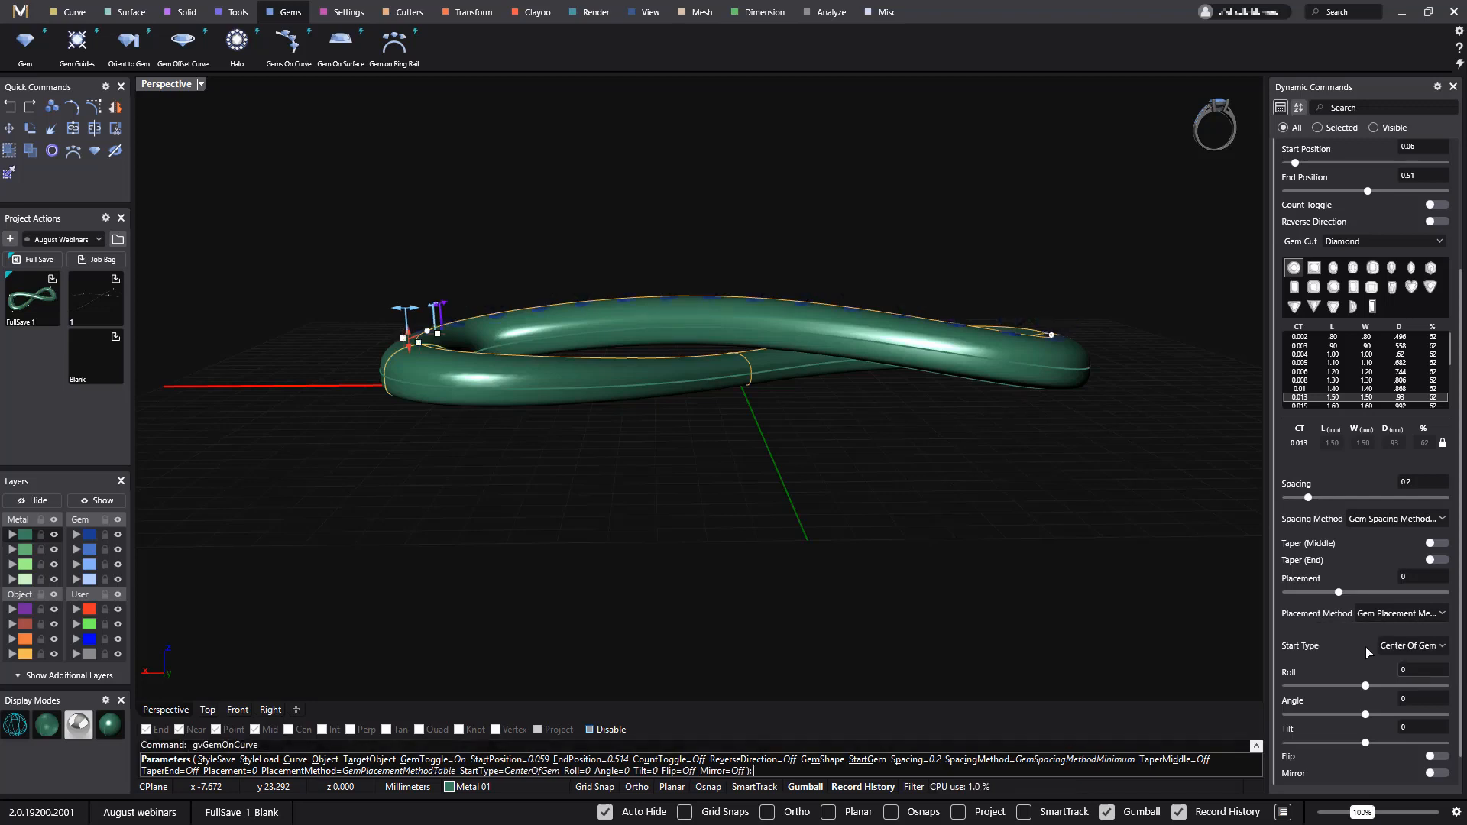
right_drag(956, 344, 978, 508)
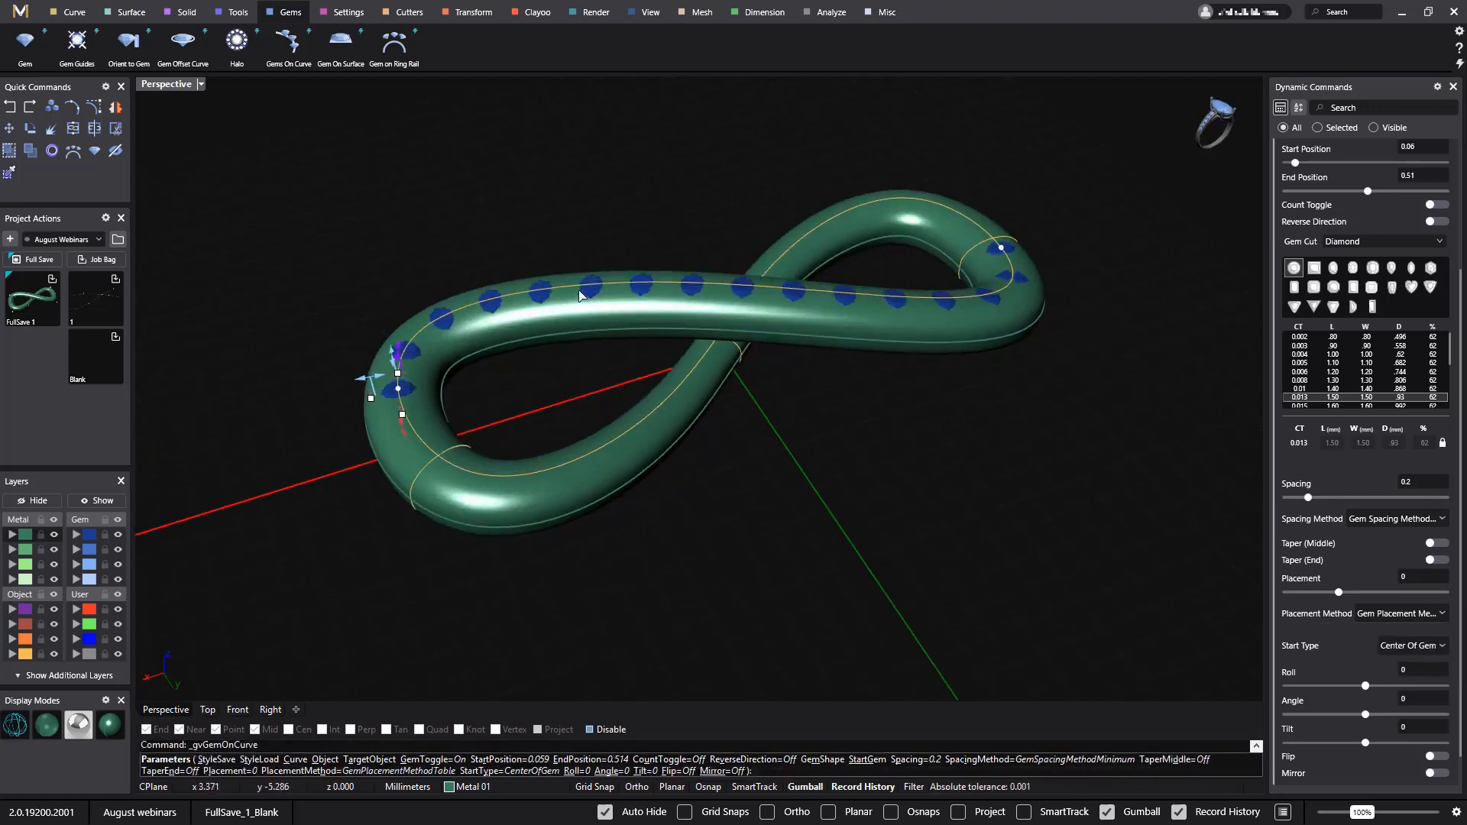
Step: Check the gem row on the pendant's upper surface and accept the Gems On Curve settings
scroll(580, 294, up, 5)
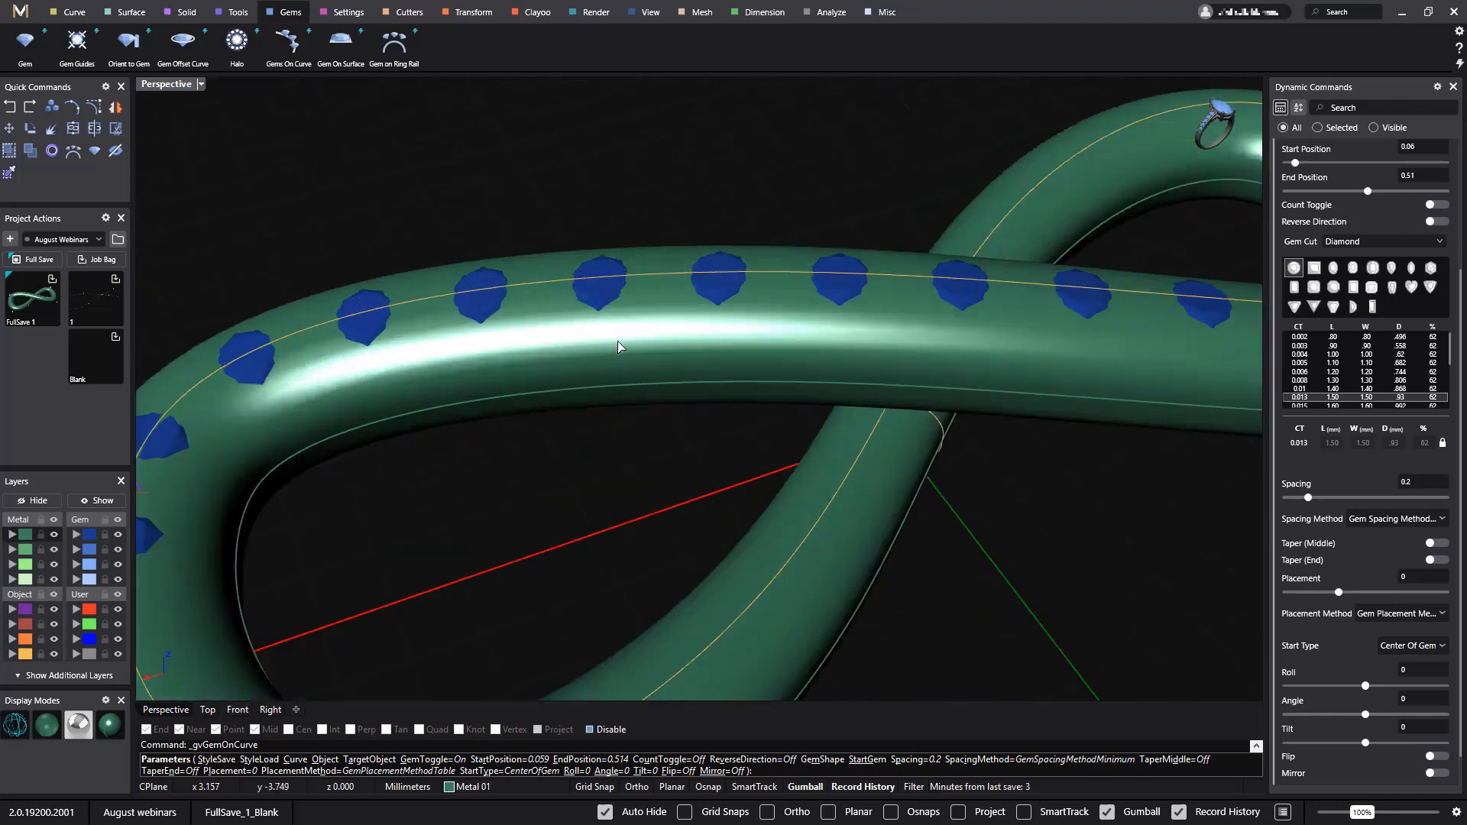
scroll(618, 346, down, 5)
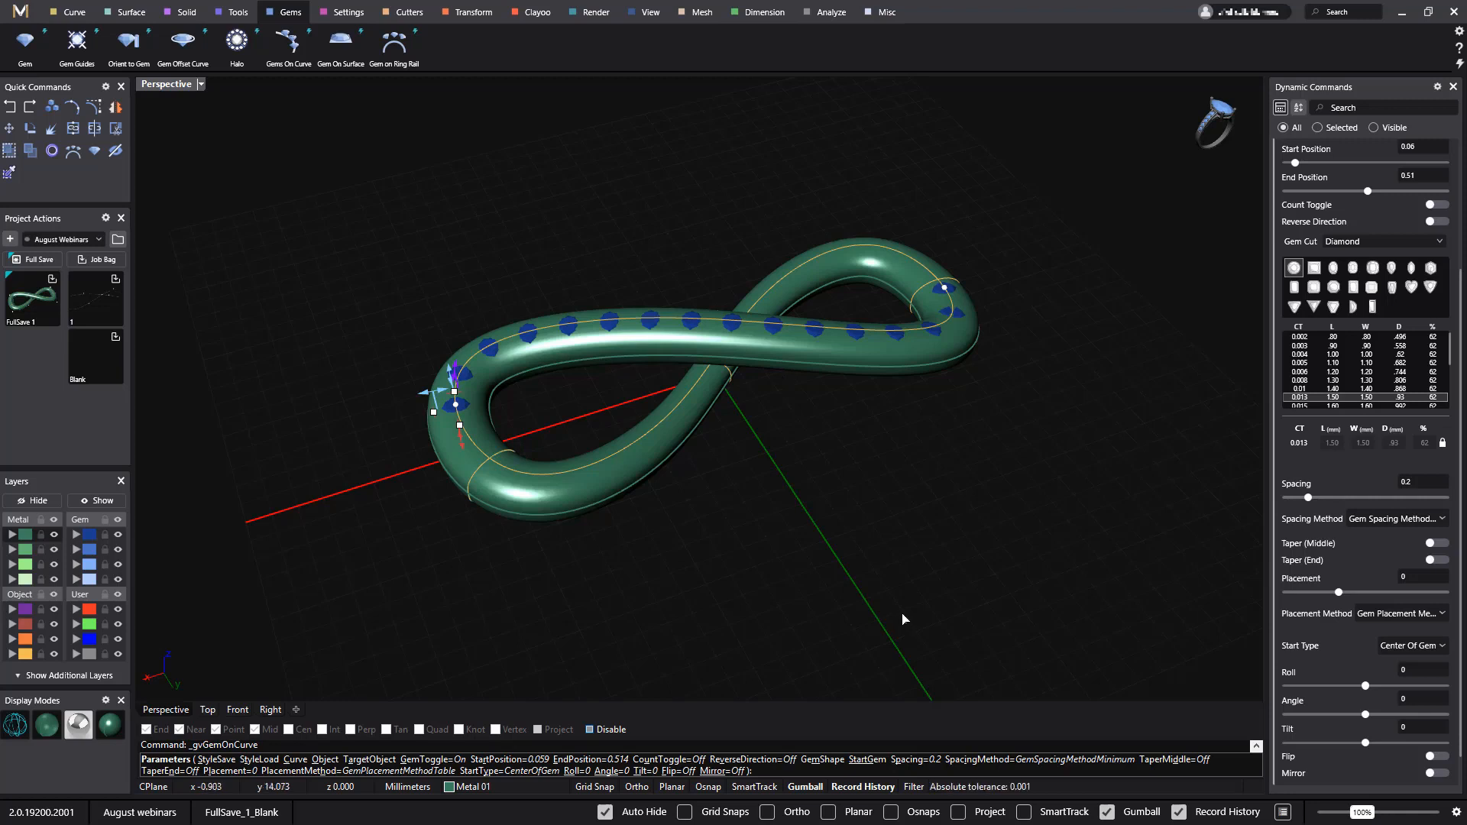
right_click(941, 580)
right_drag(941, 580, 856, 574)
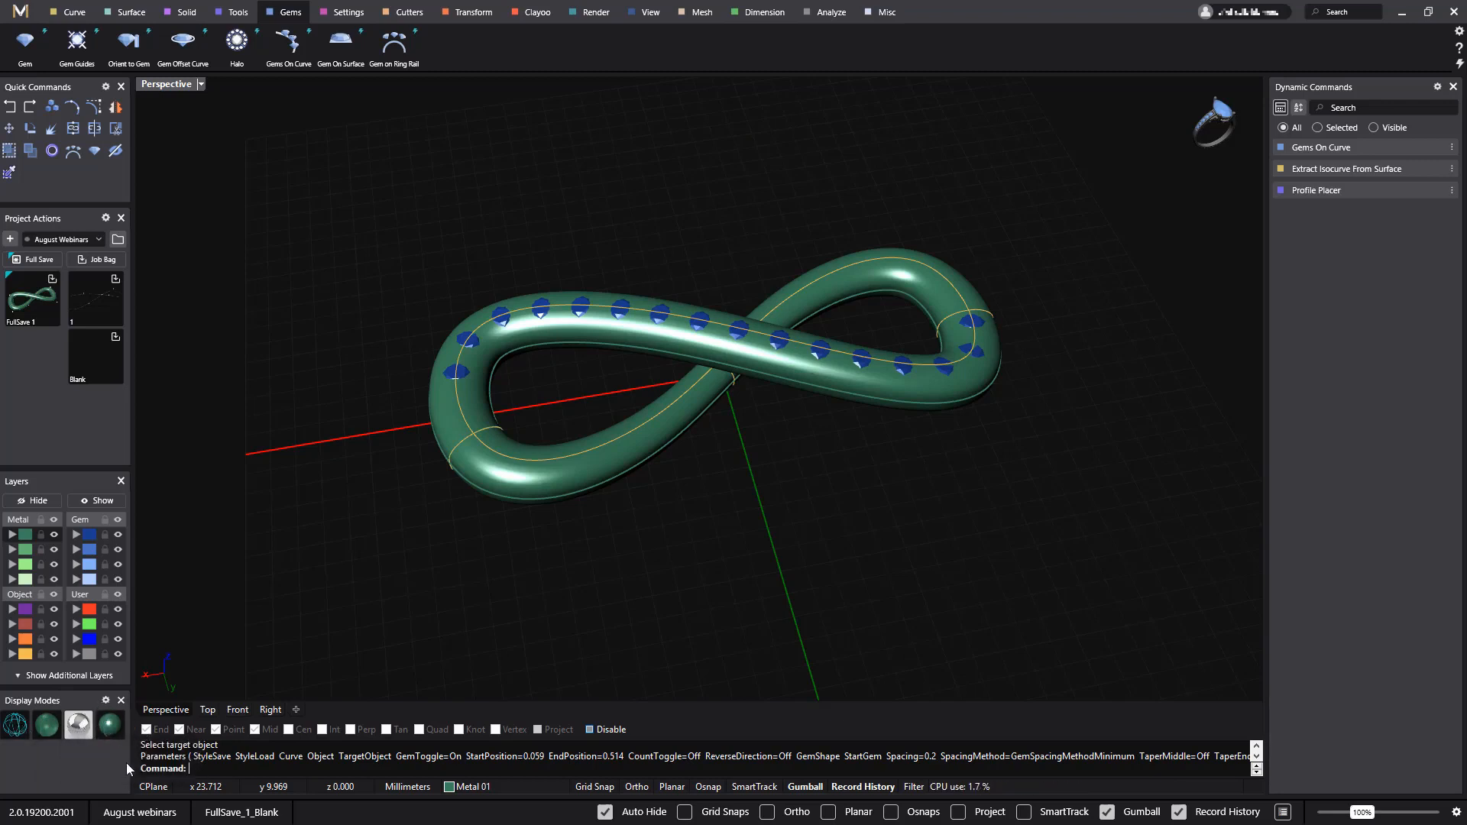
right_drag(429, 583, 520, 602)
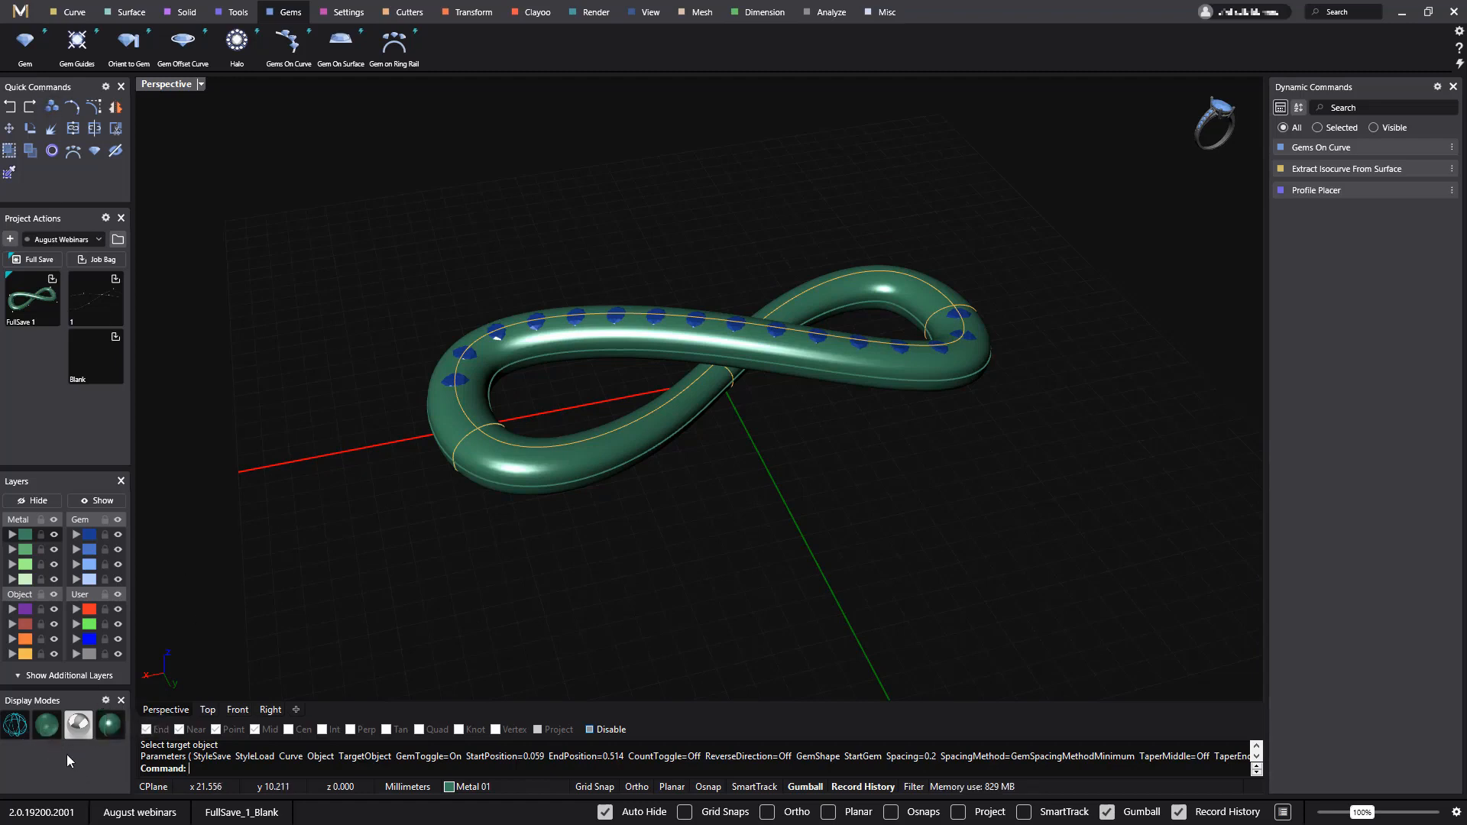
Step: View the available display modes in the Display Modes preferences and close them without changes
click(20, 13)
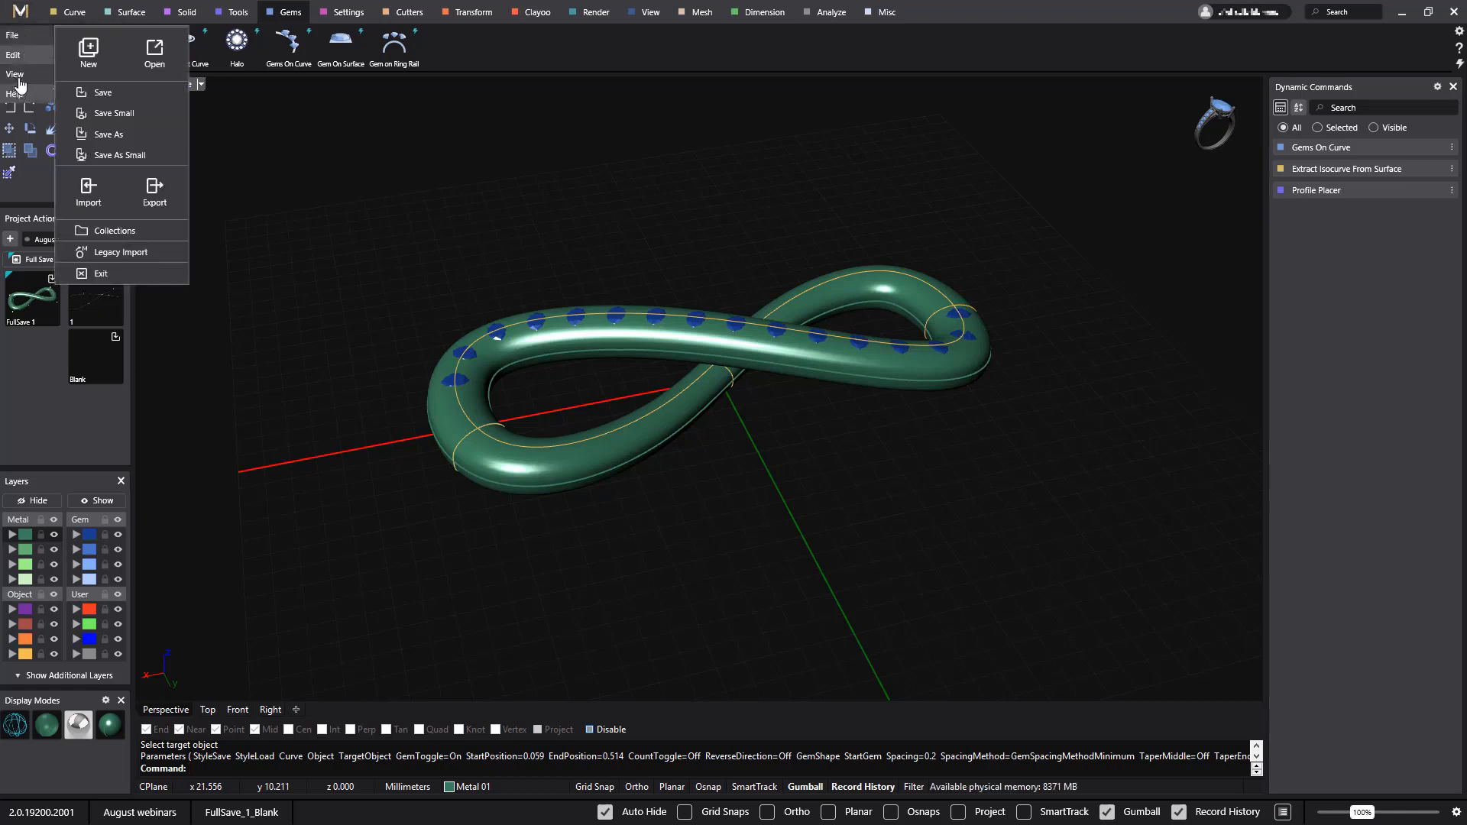
click(13, 55)
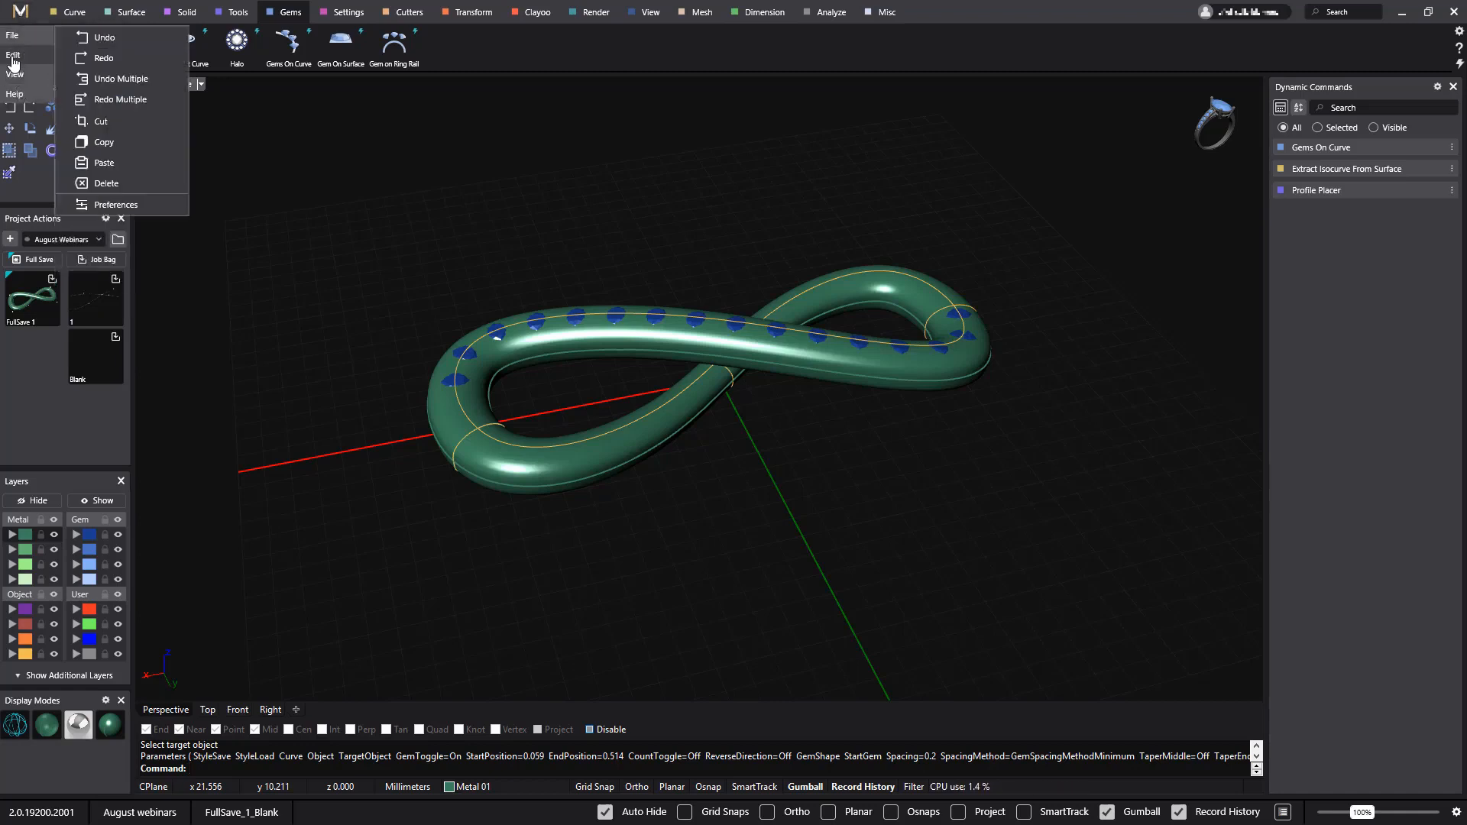
click(367, 273)
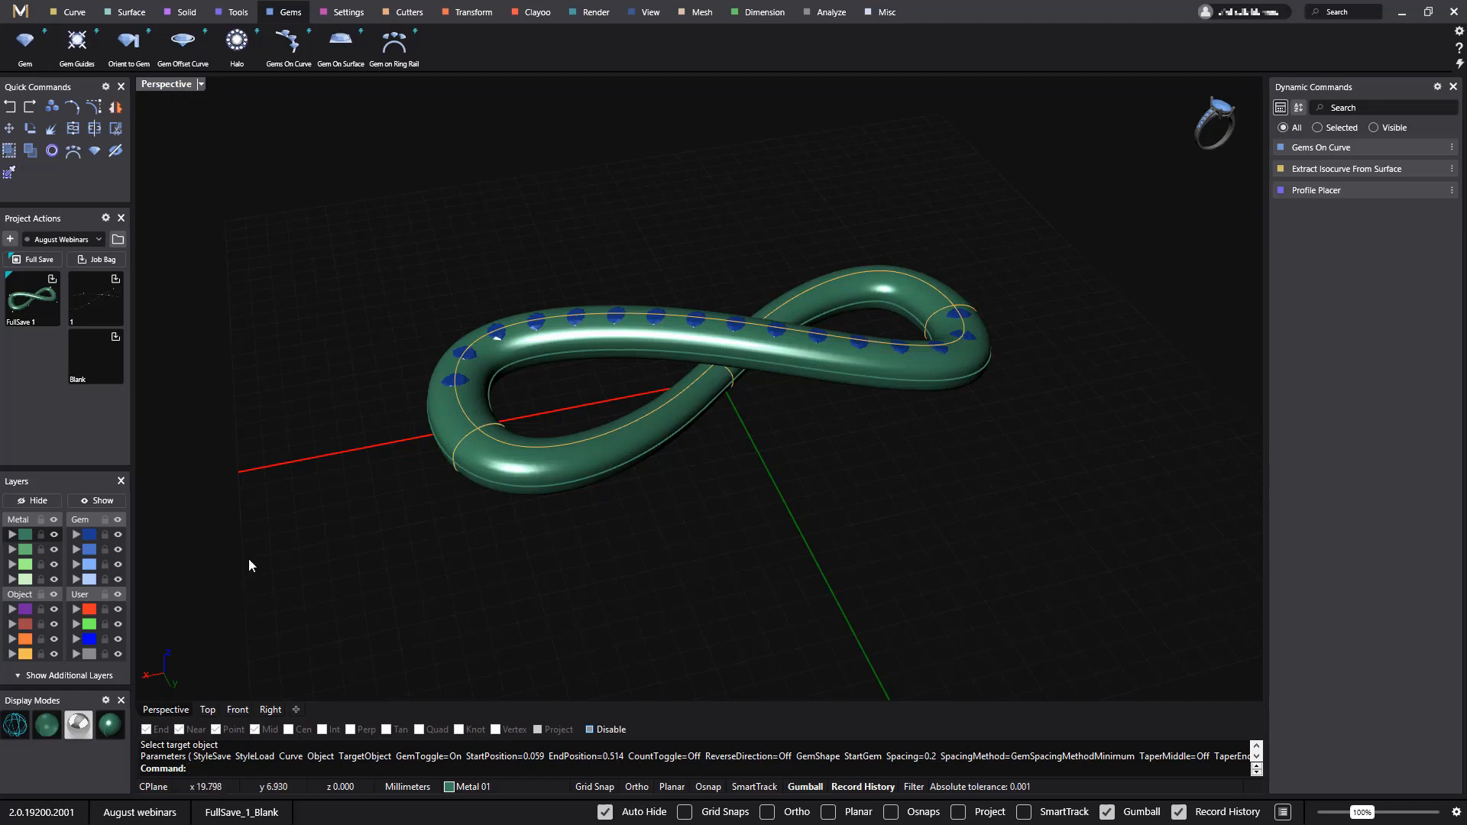
click(107, 702)
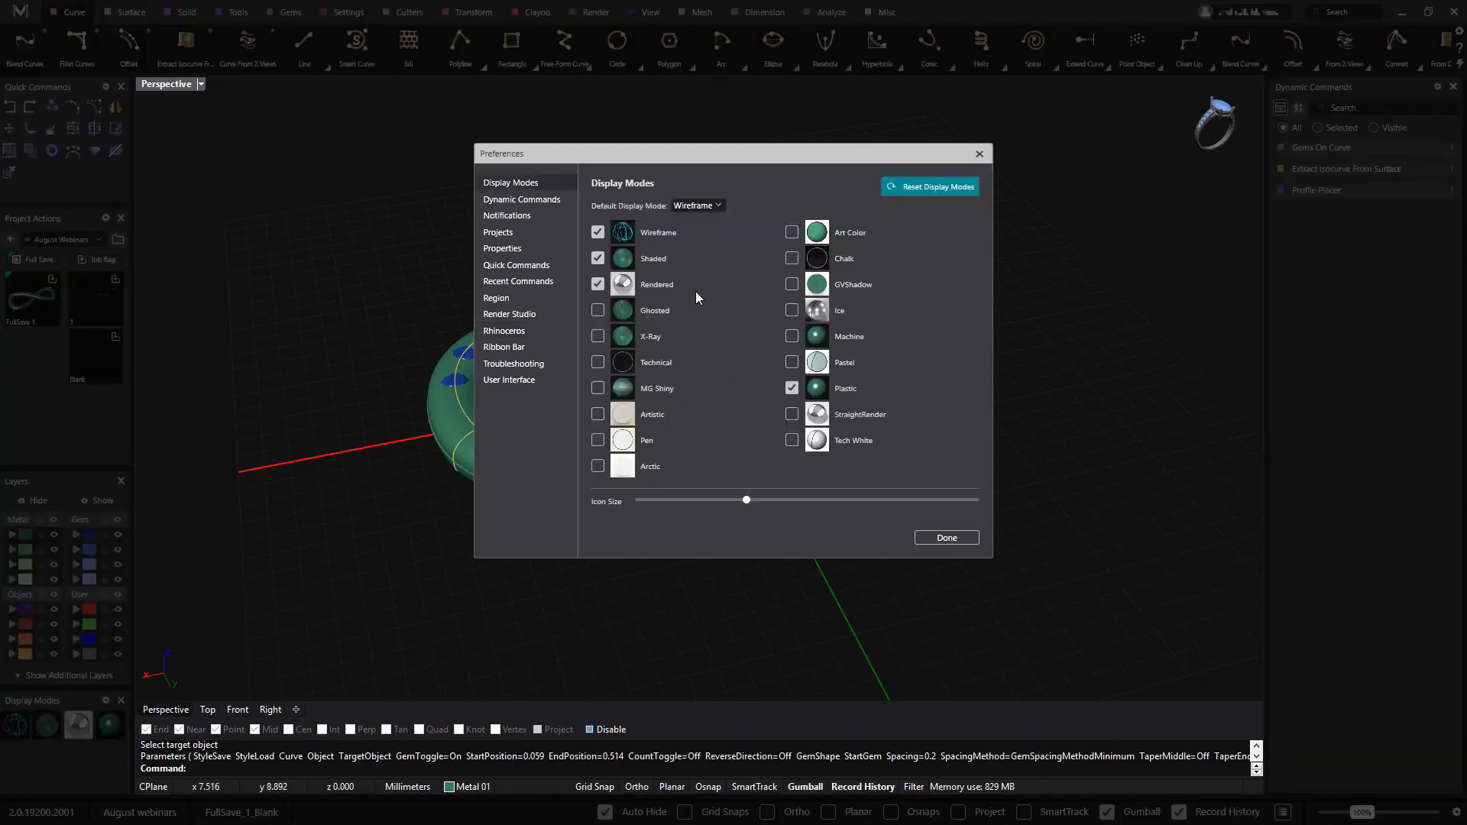
click(979, 153)
right_drag(944, 492, 907, 484)
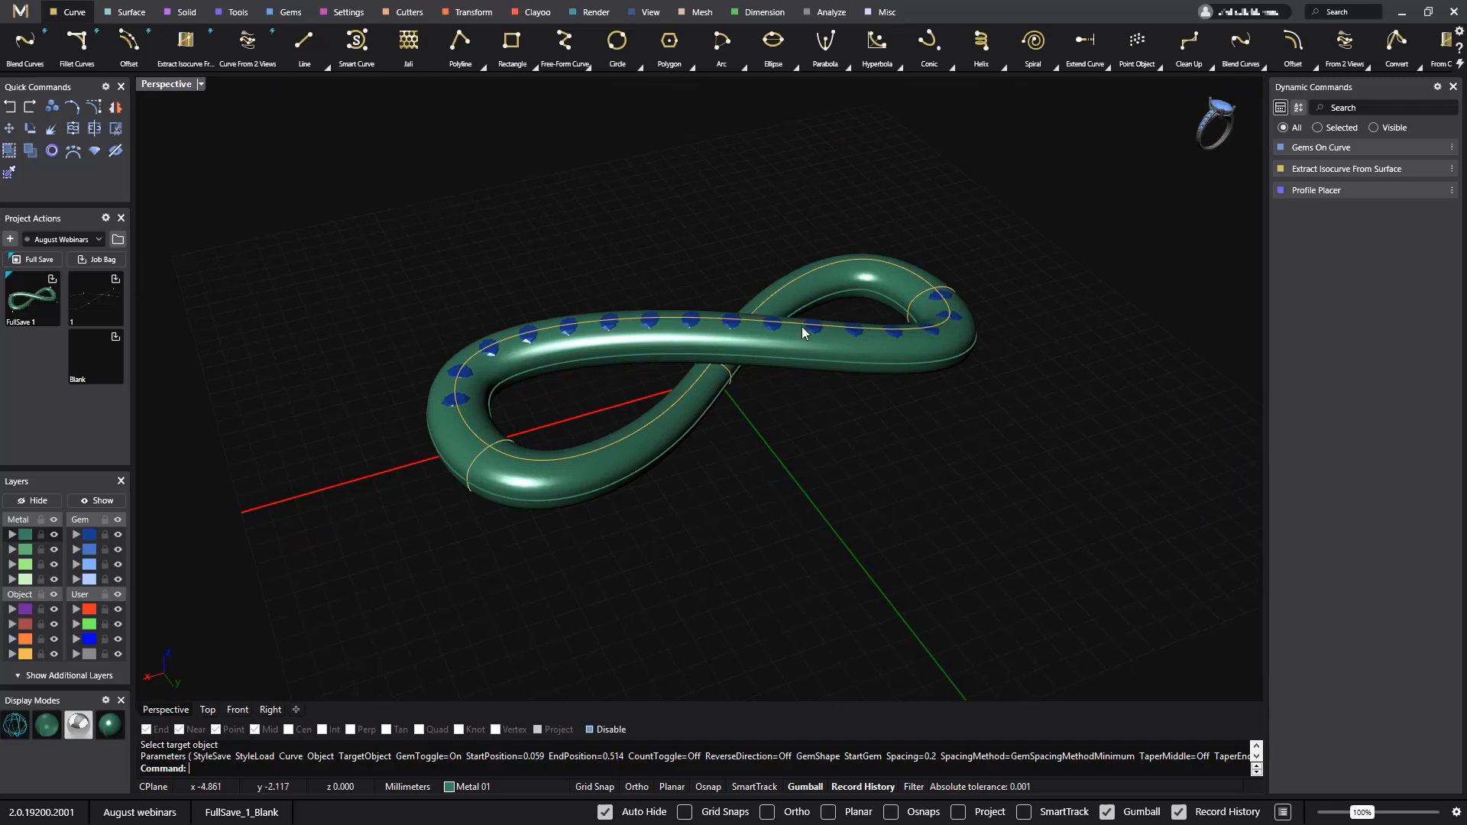
click(451, 407)
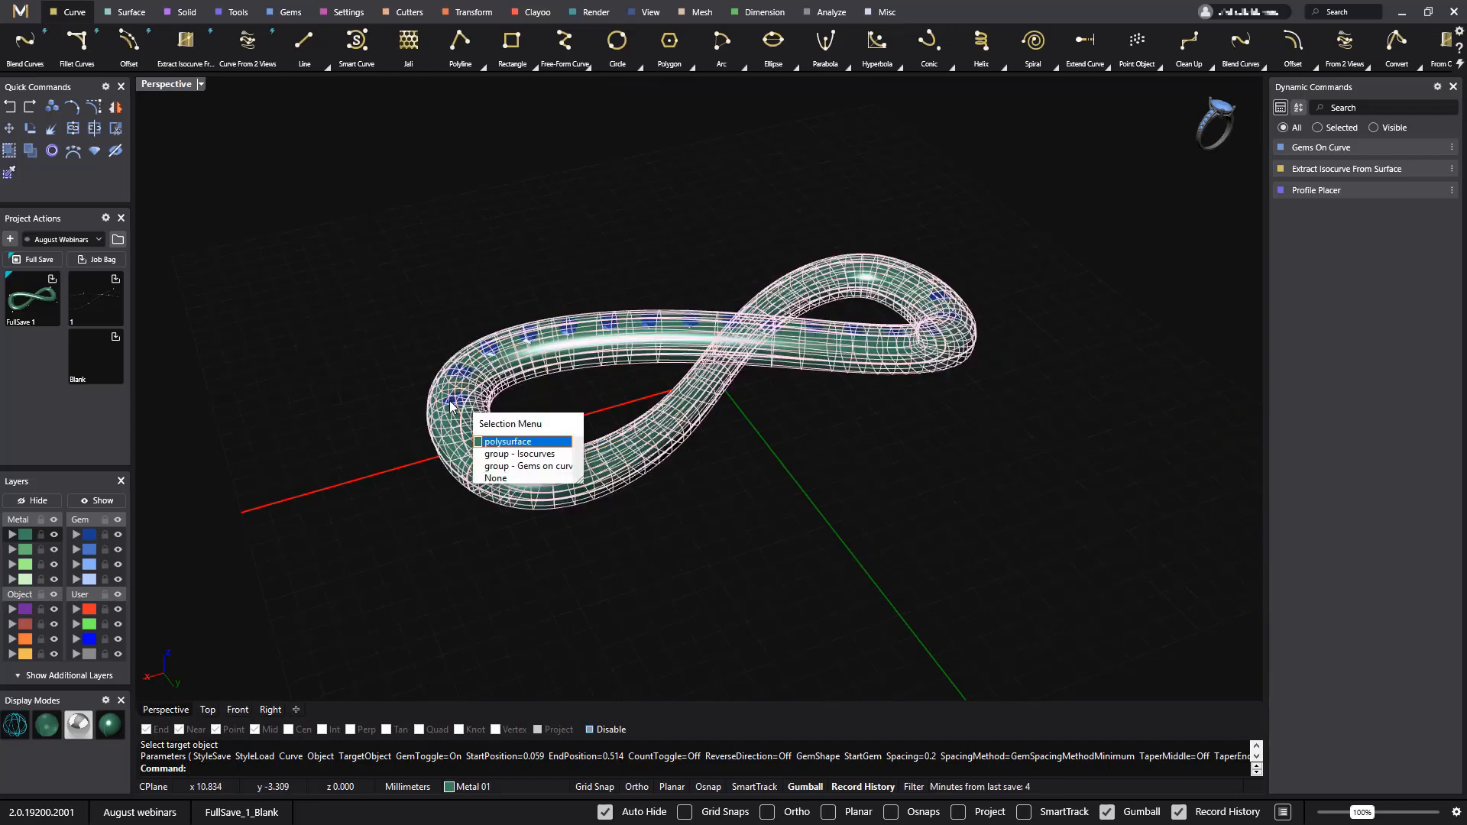
click(512, 471)
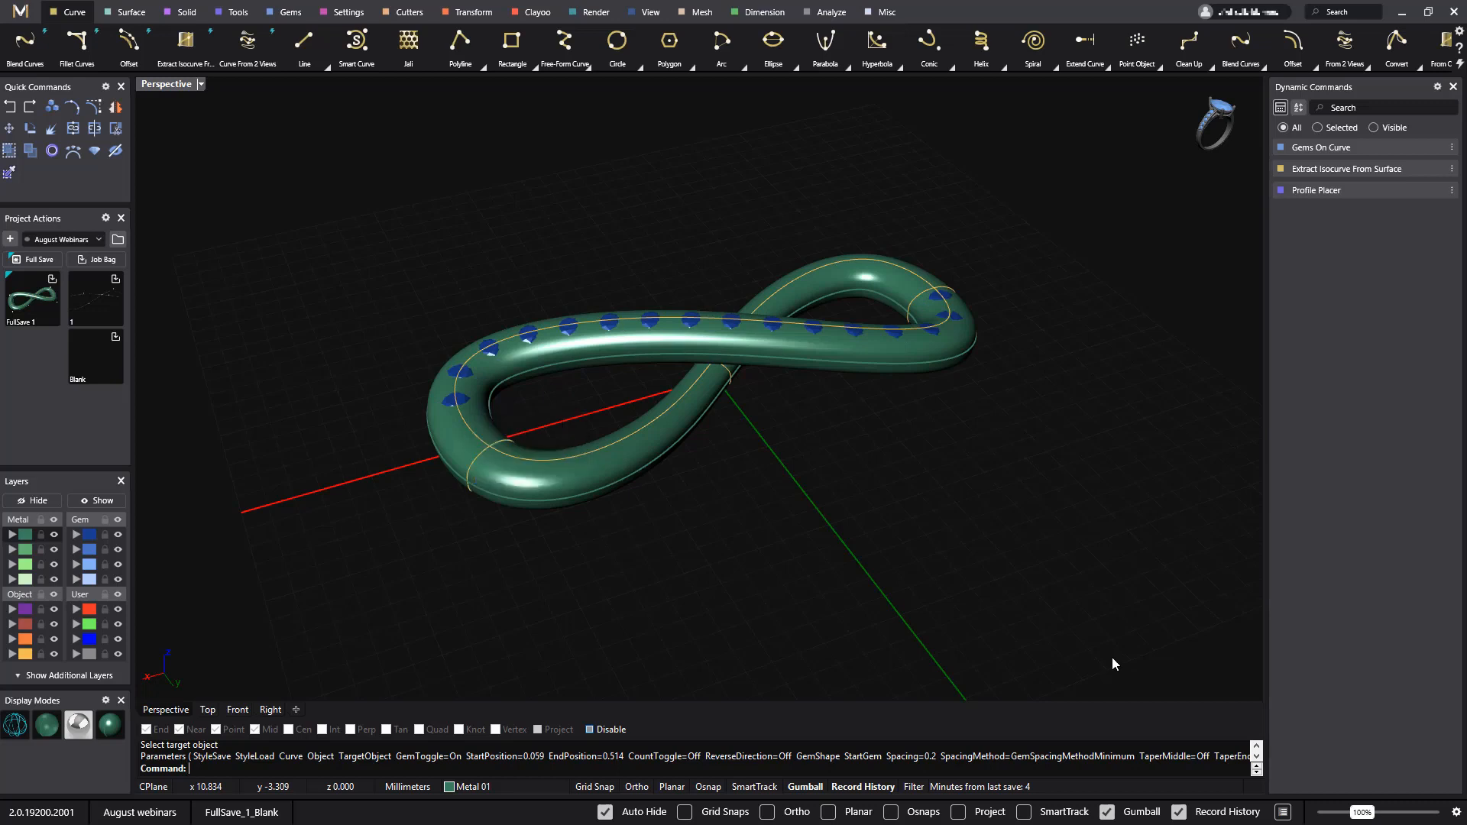
click(89, 539)
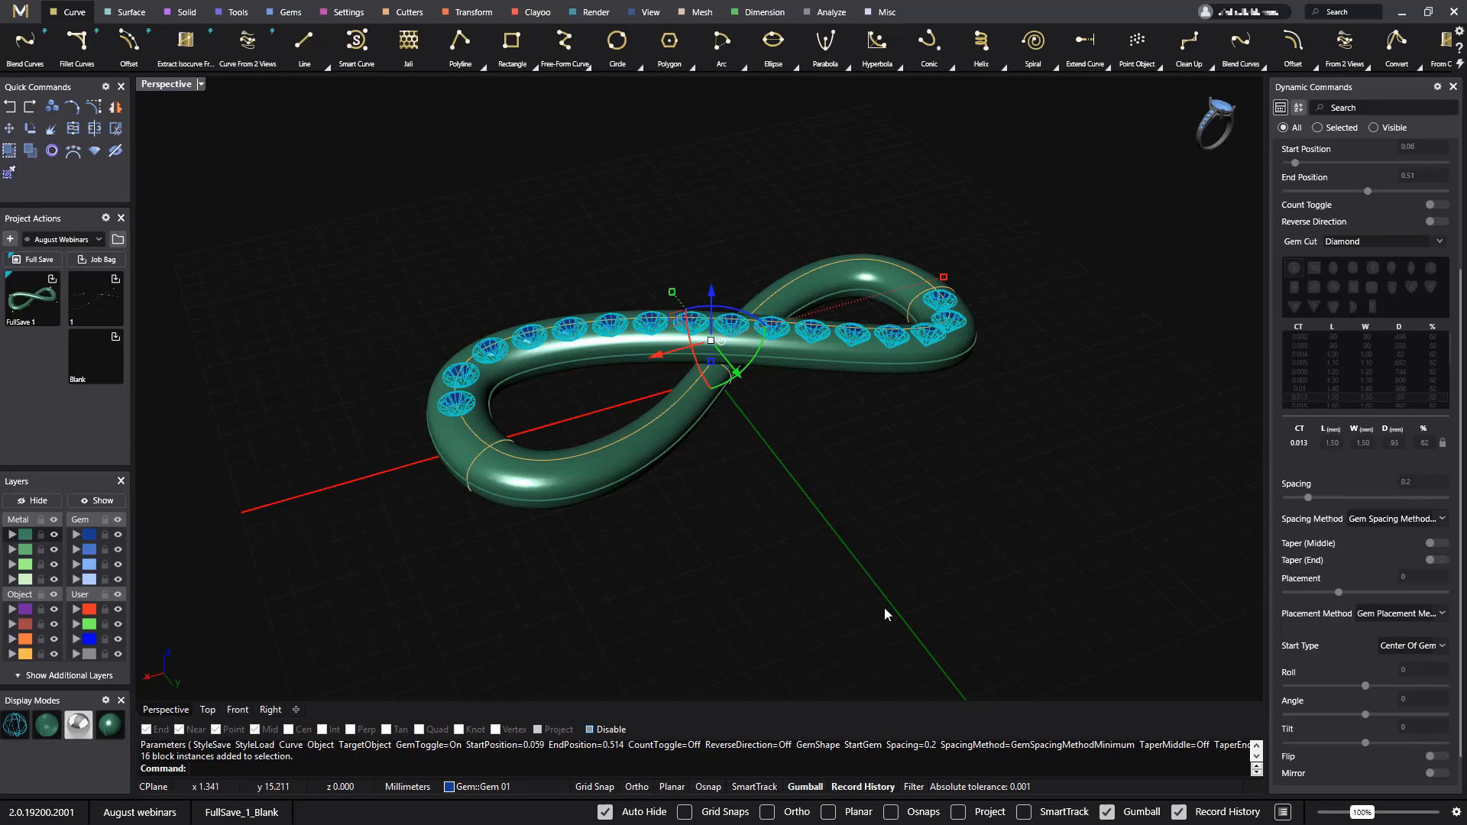
click(868, 570)
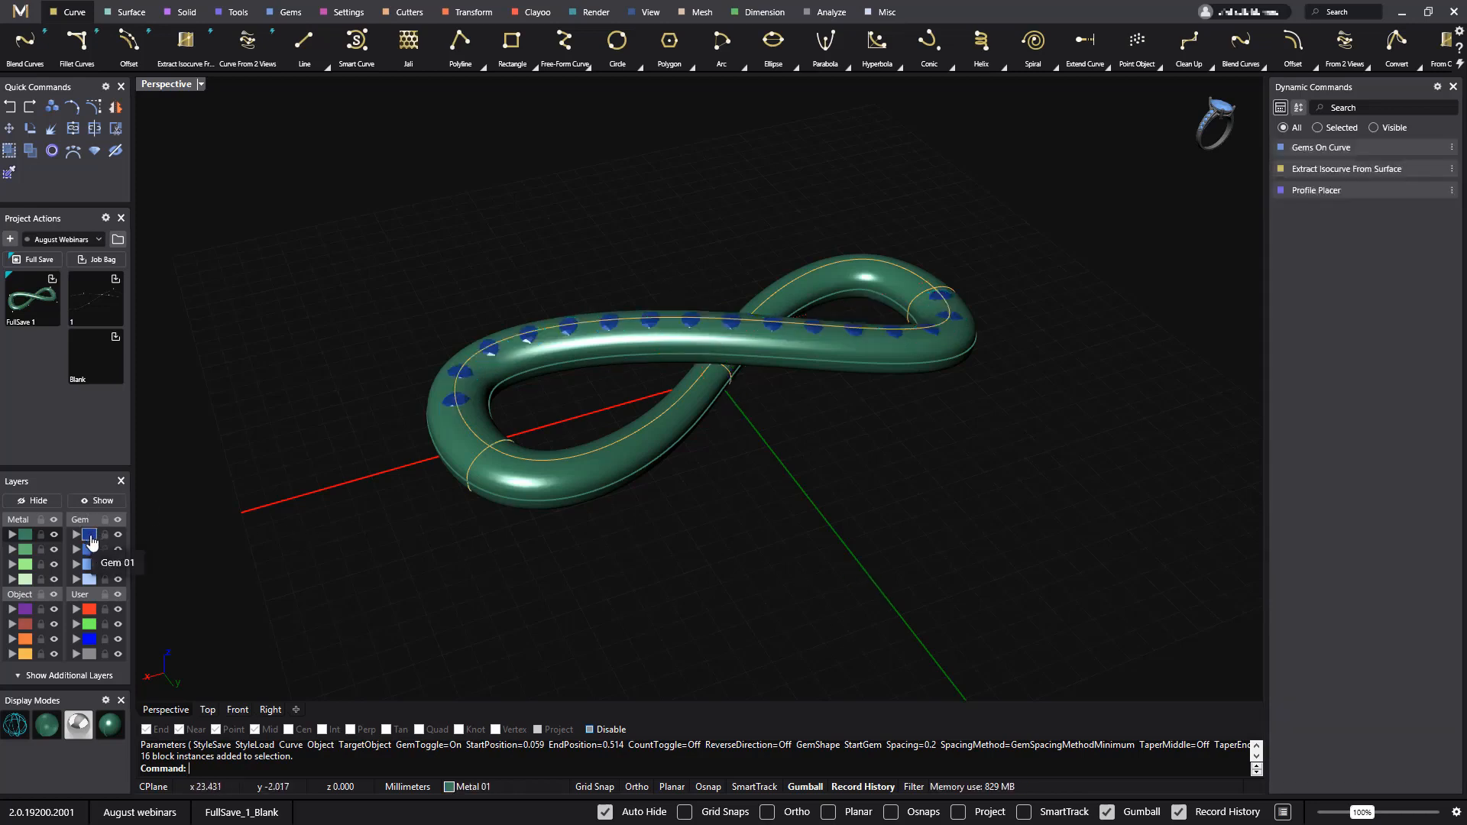
Step: Add a Channel Cutter along all gems on the Gem 01 layer and display the model in Wireframe
click(91, 538)
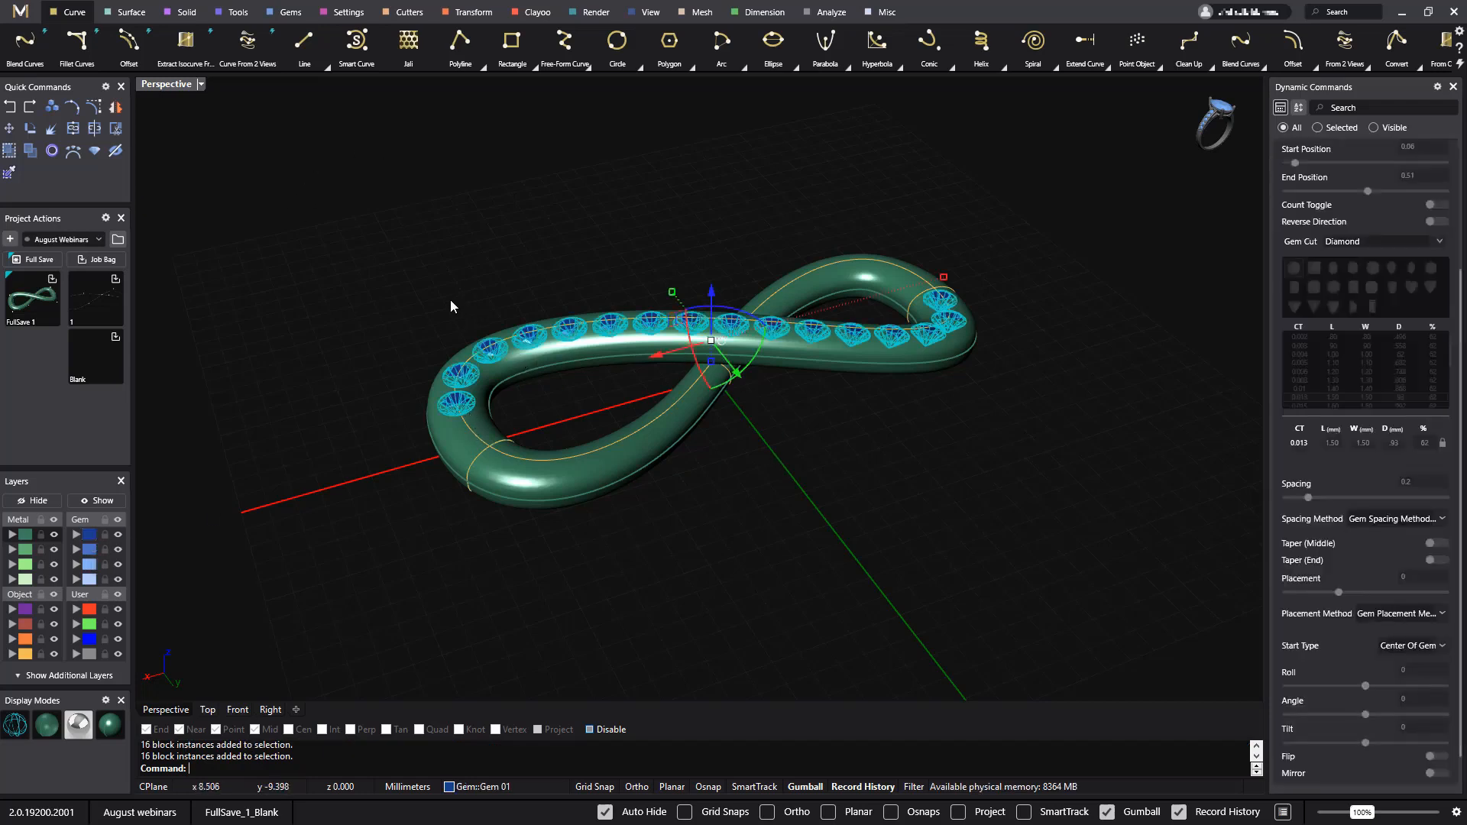
click(410, 12)
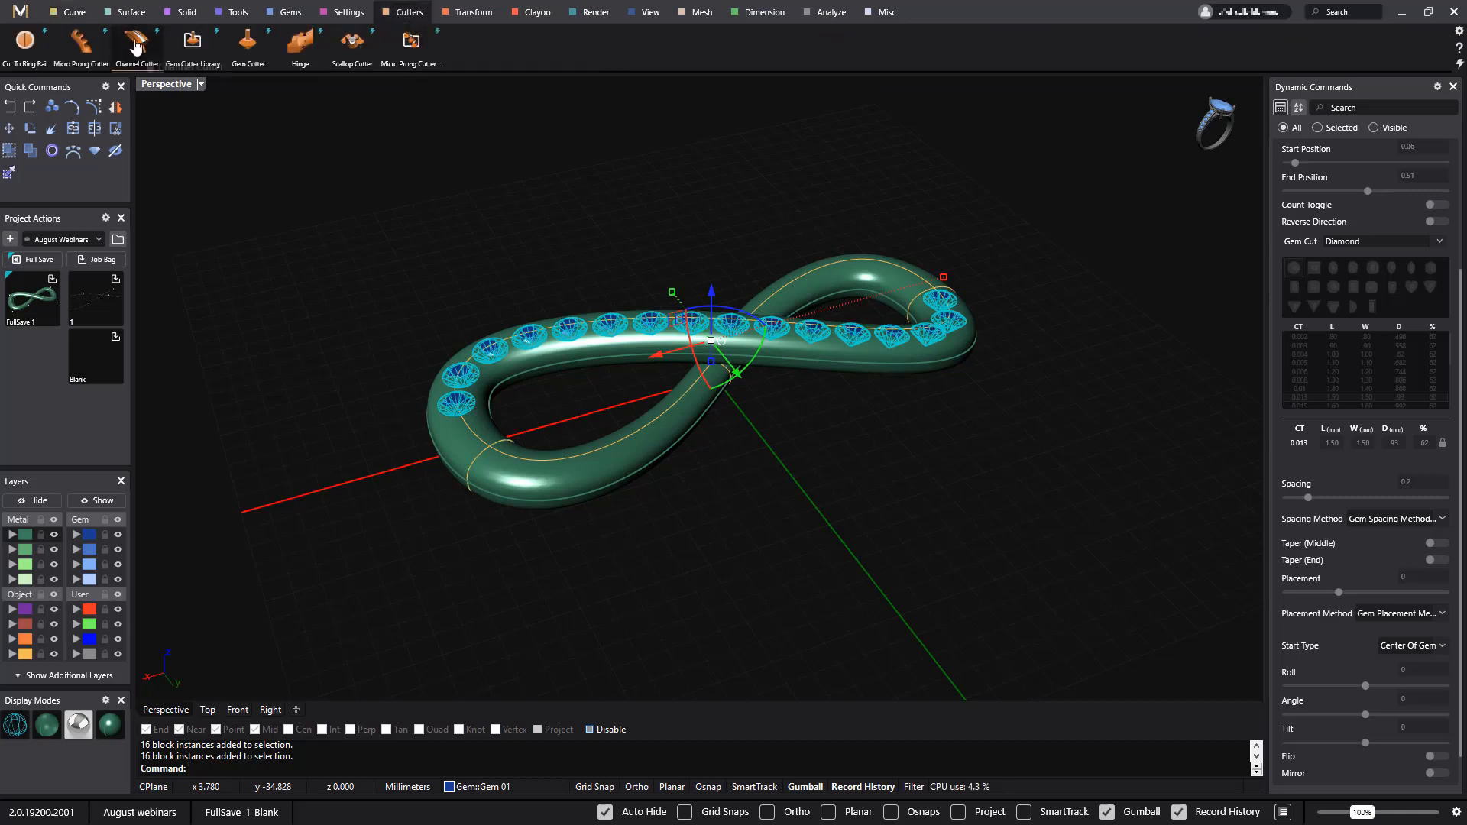
click(136, 44)
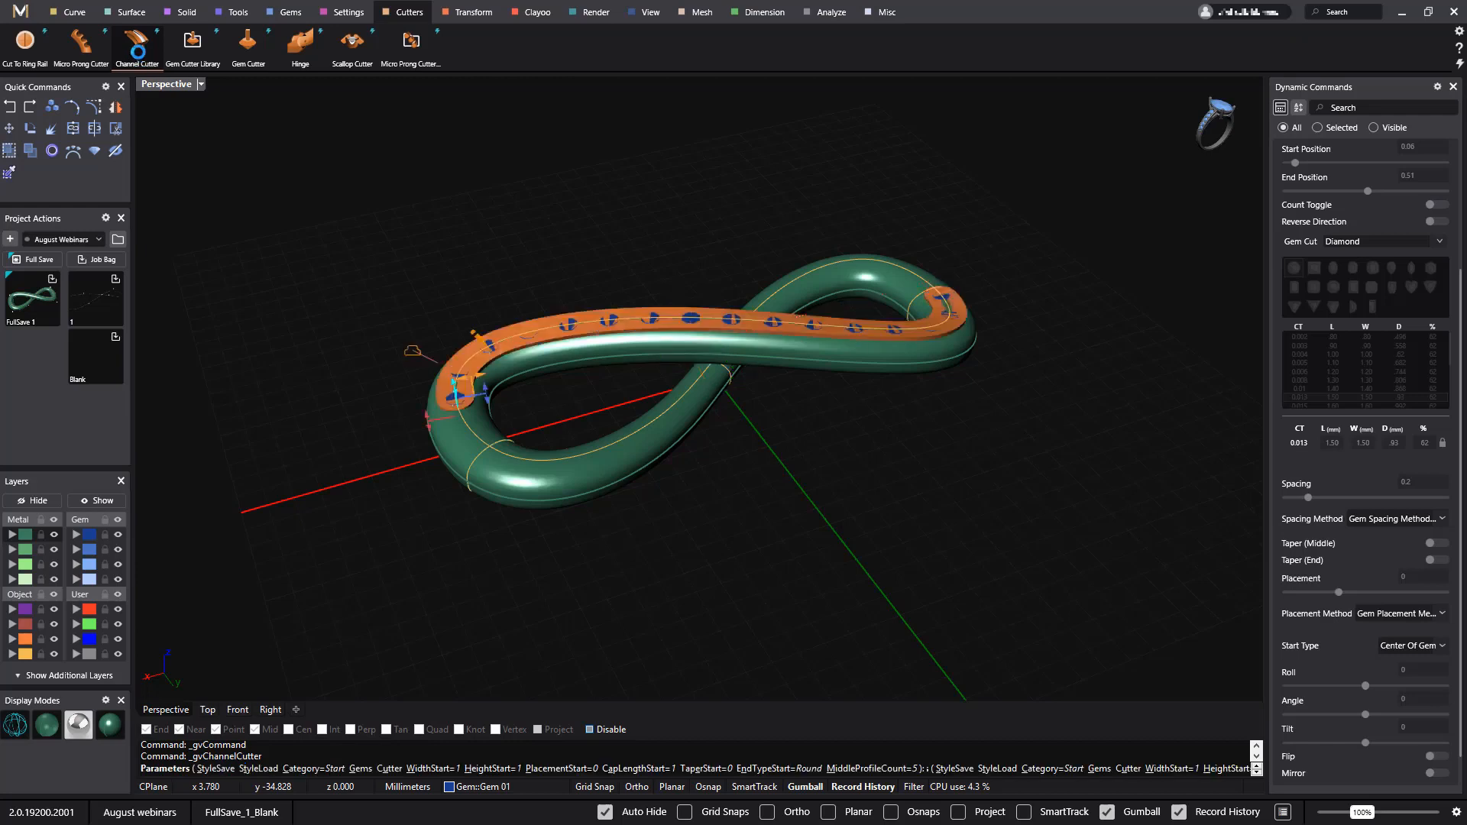
right_drag(405, 511, 378, 421)
click(14, 729)
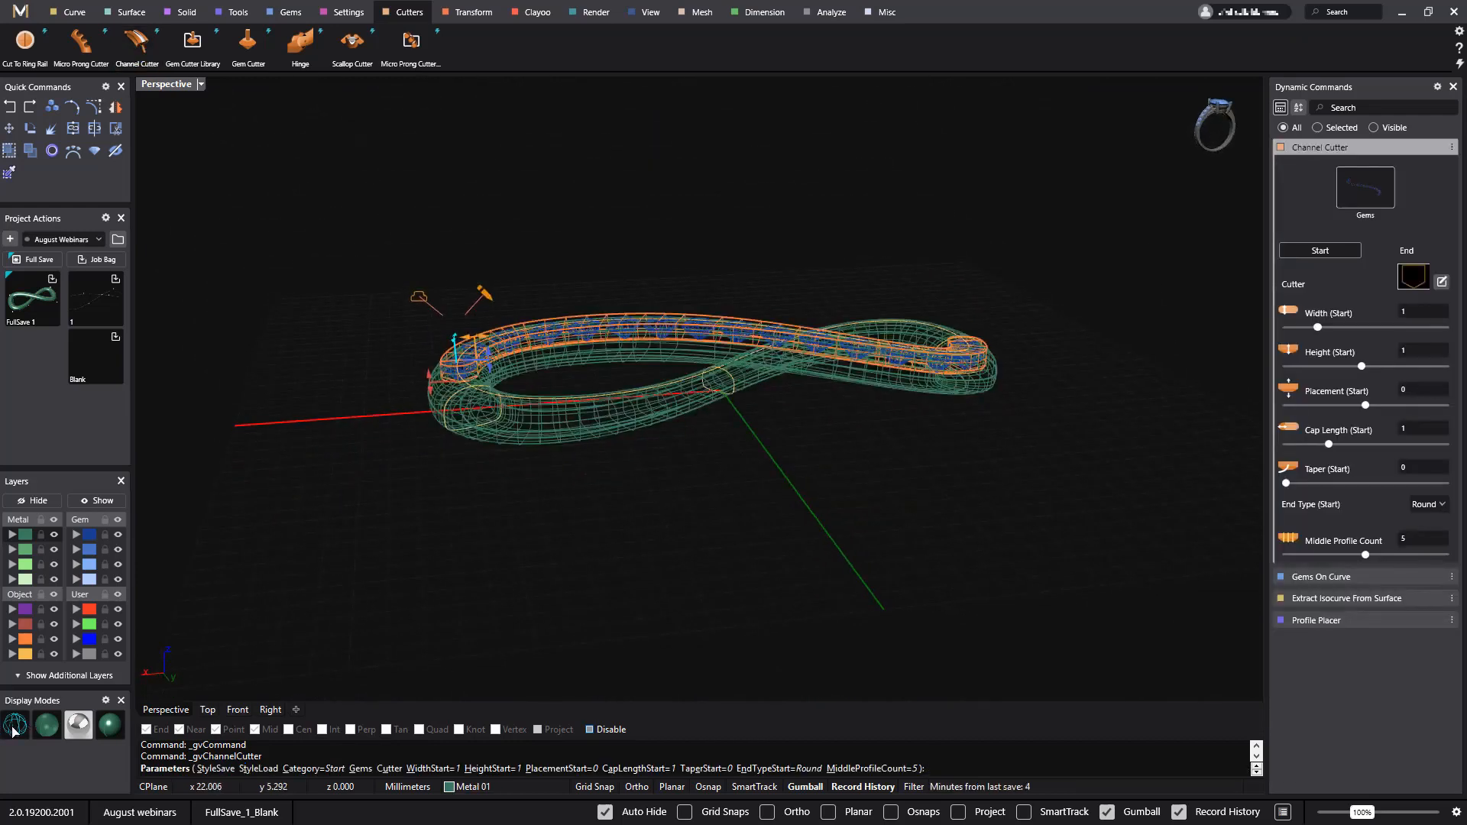
Step: Try the Capped, Flat and Sharp Corner end types at the start of the channel cutter
right_drag(481, 501, 360, 446)
scroll(625, 449, up, 6)
shift+right_drag(551, 489, 766, 490)
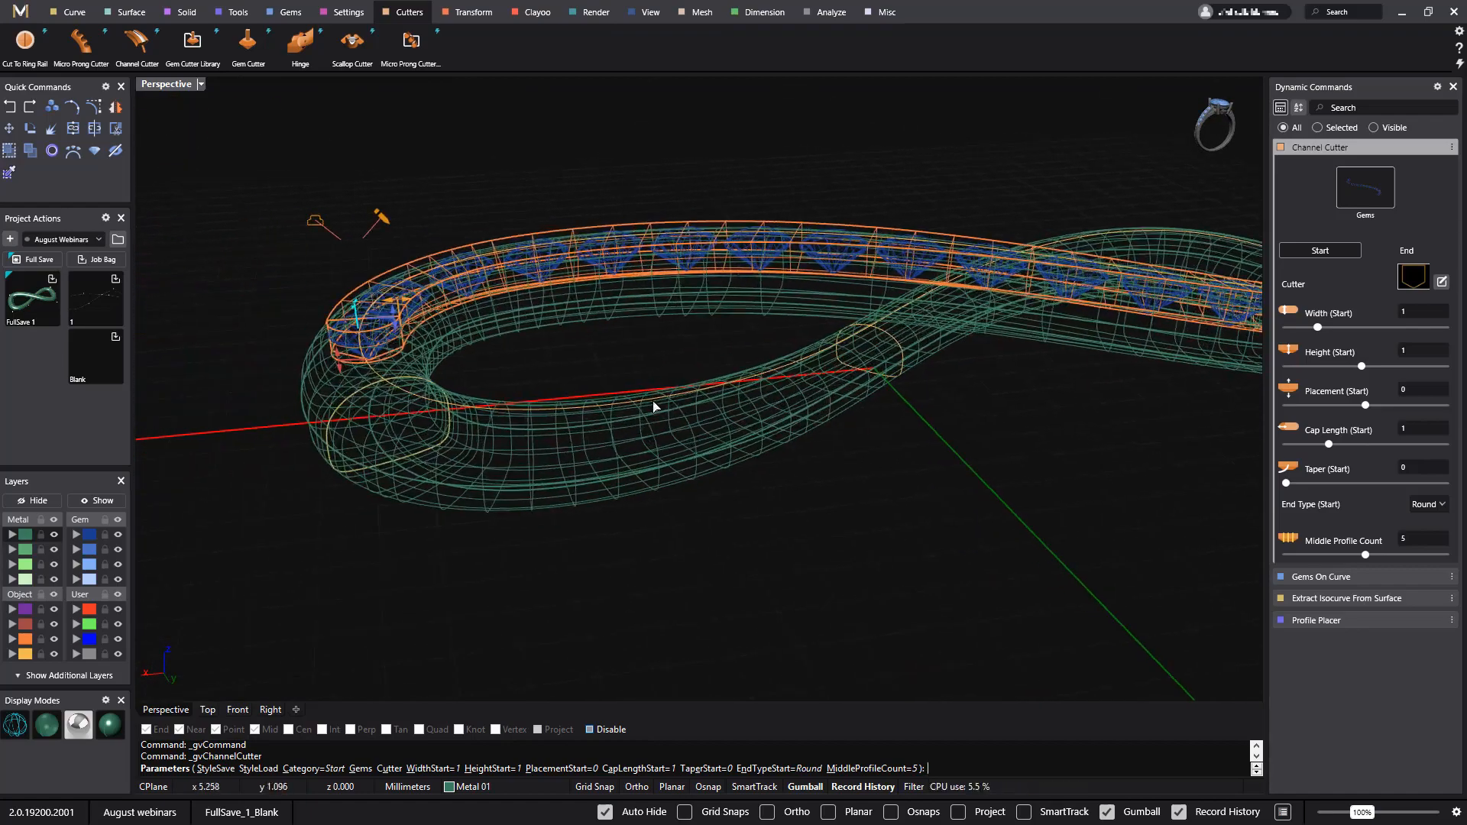
right_drag(655, 406, 755, 419)
scroll(600, 396, up, 5)
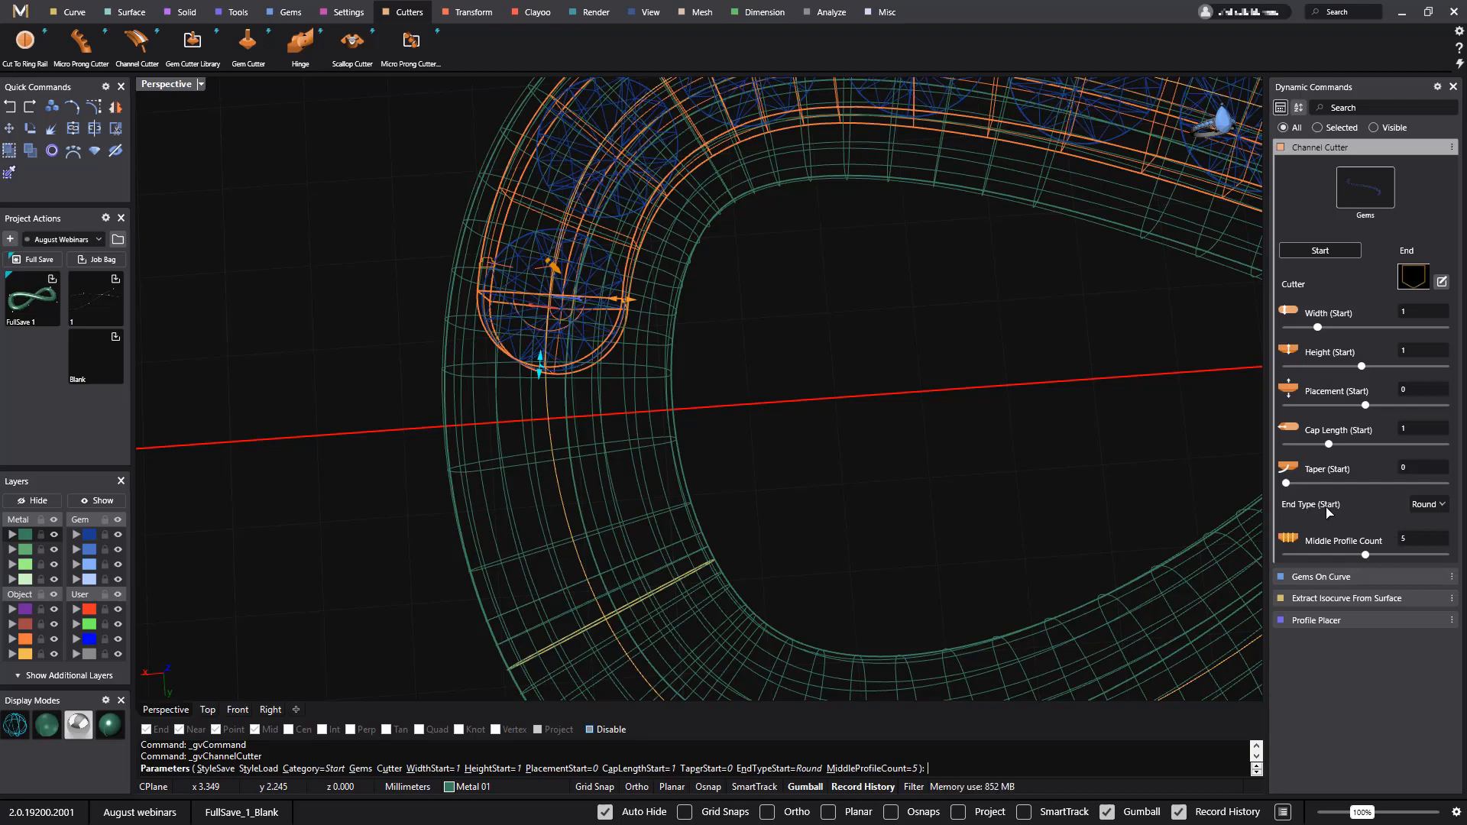
click(1433, 506)
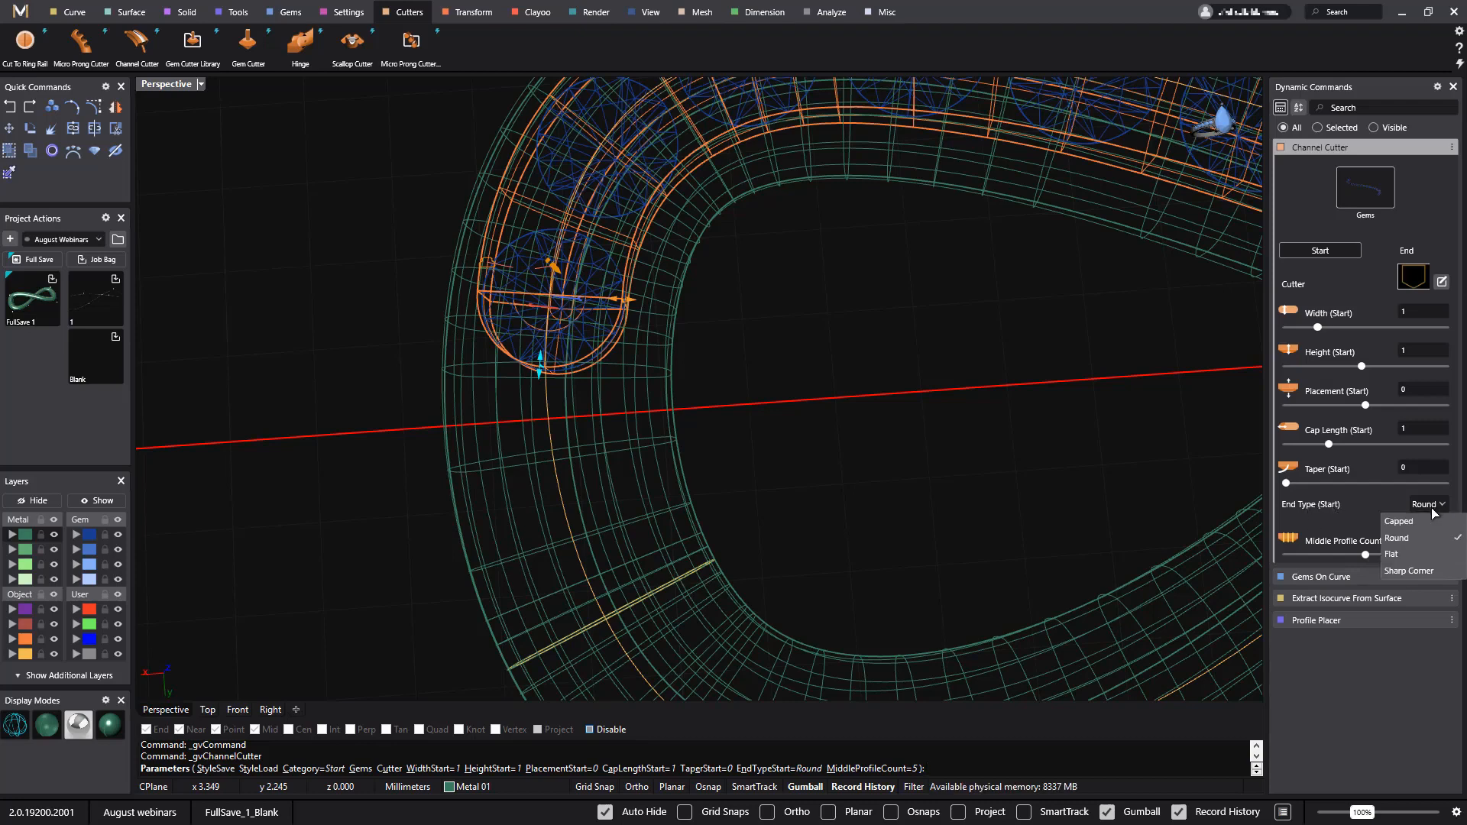
click(1435, 523)
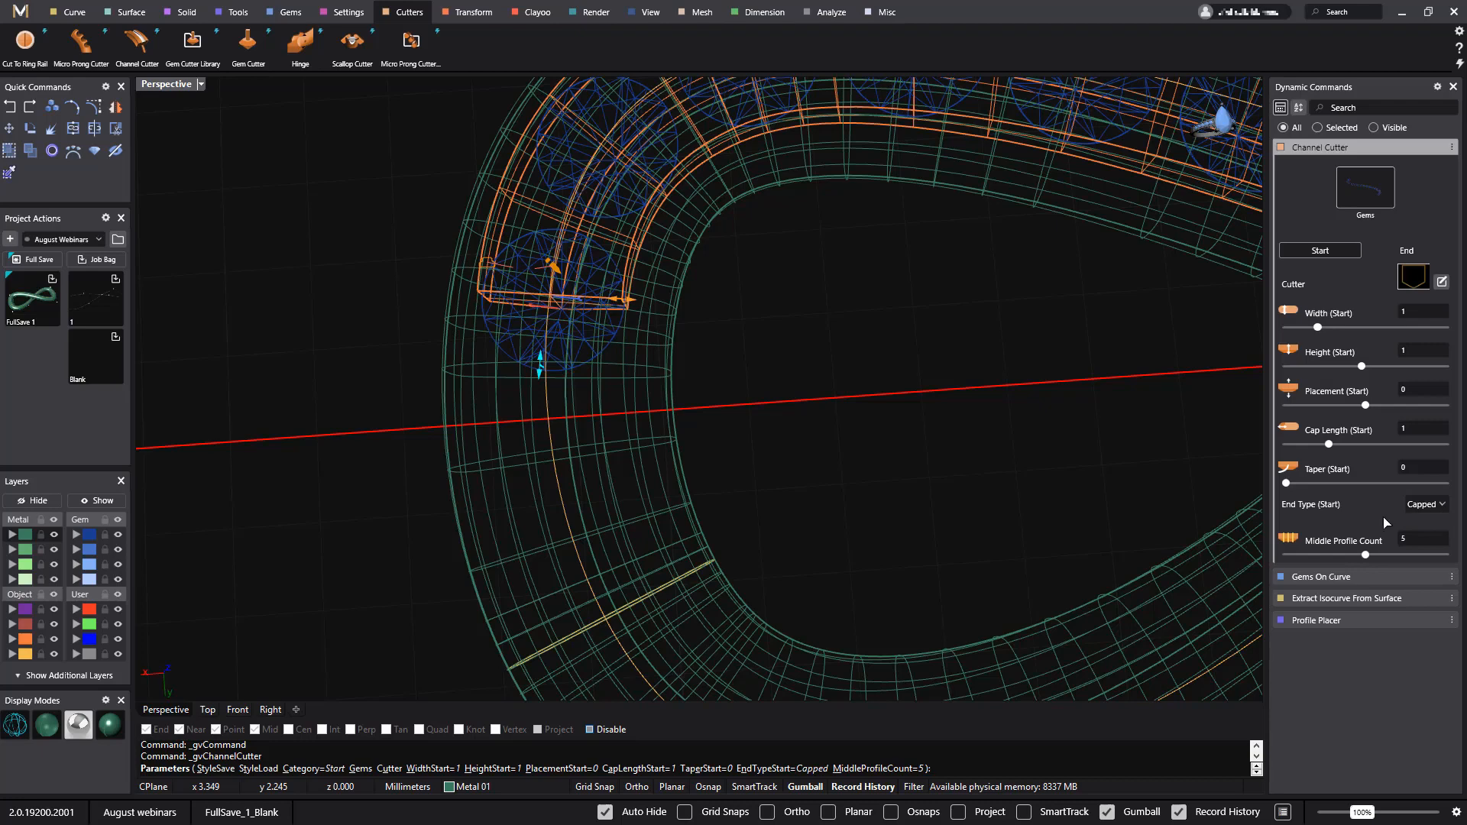
click(1430, 505)
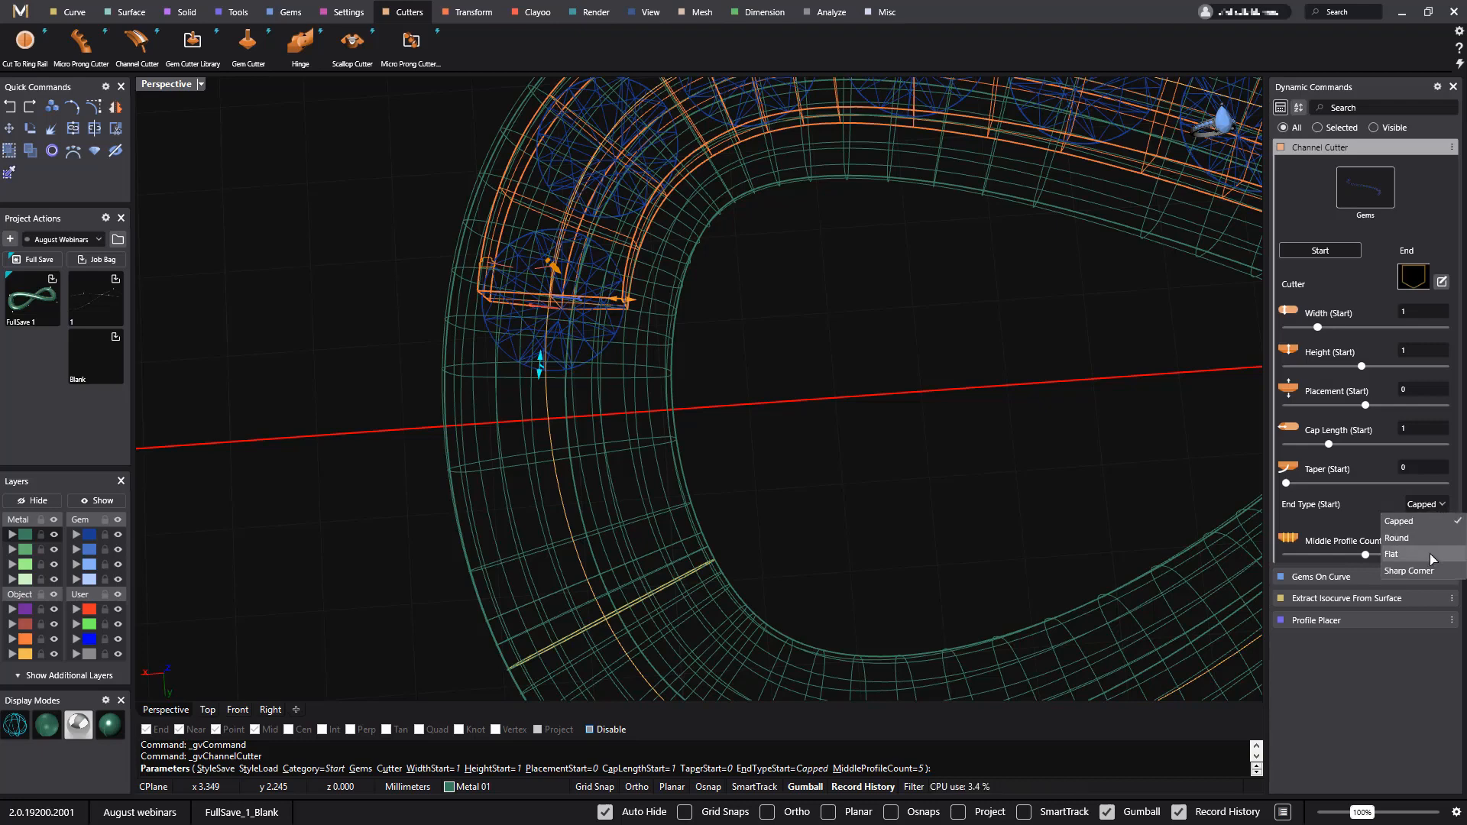
click(1429, 552)
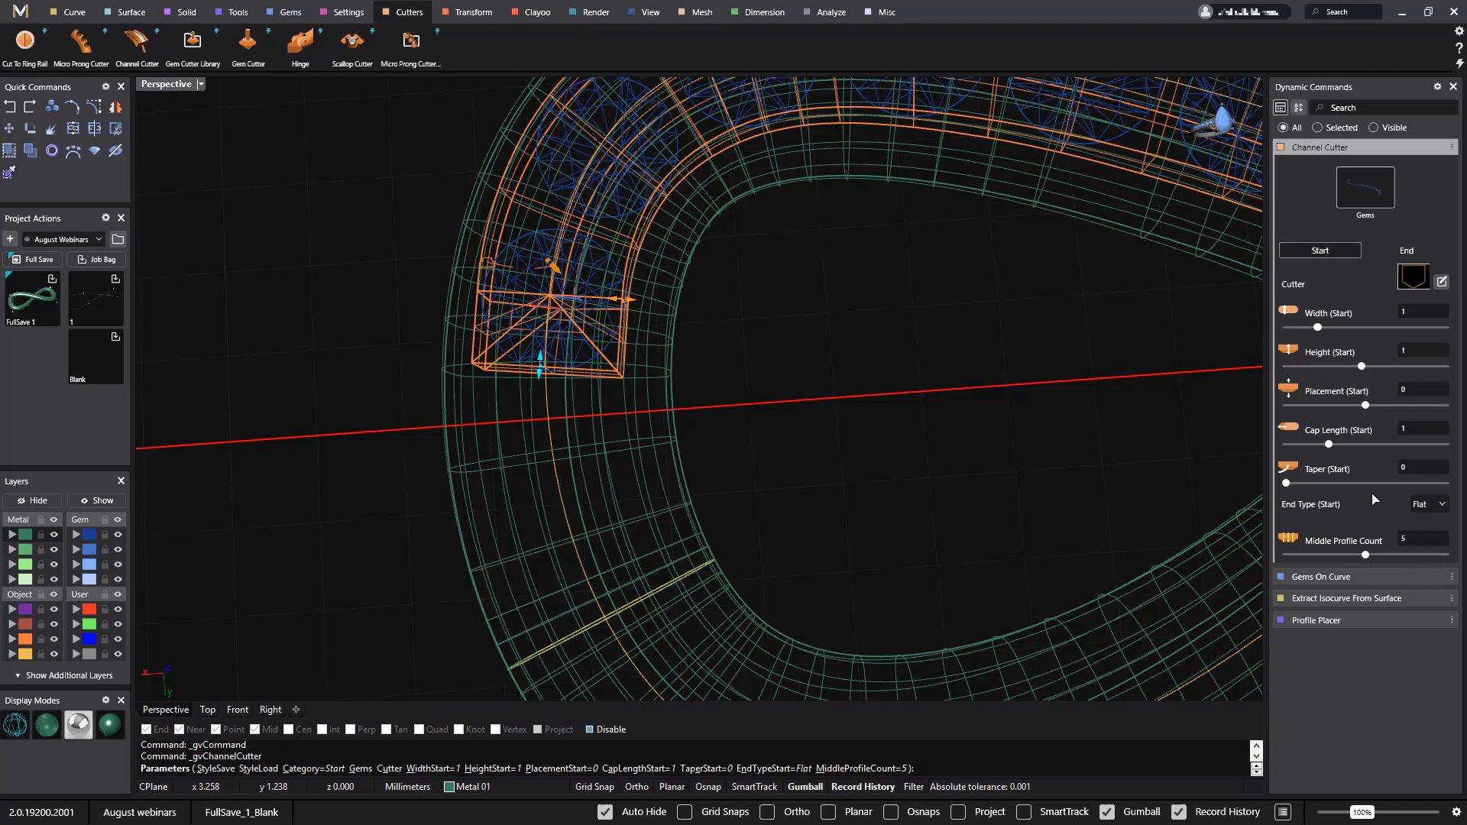
click(1443, 505)
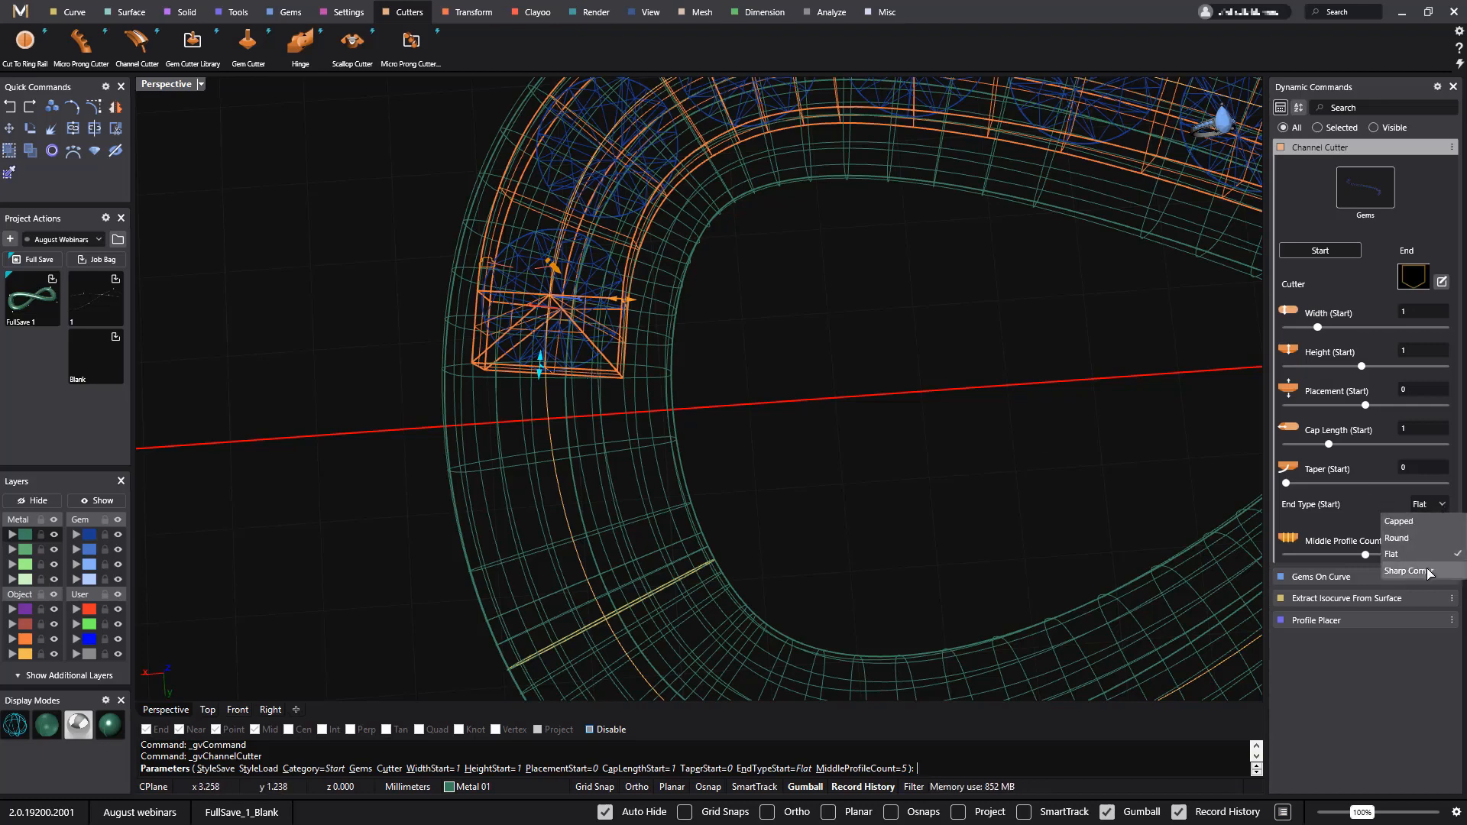
click(1428, 569)
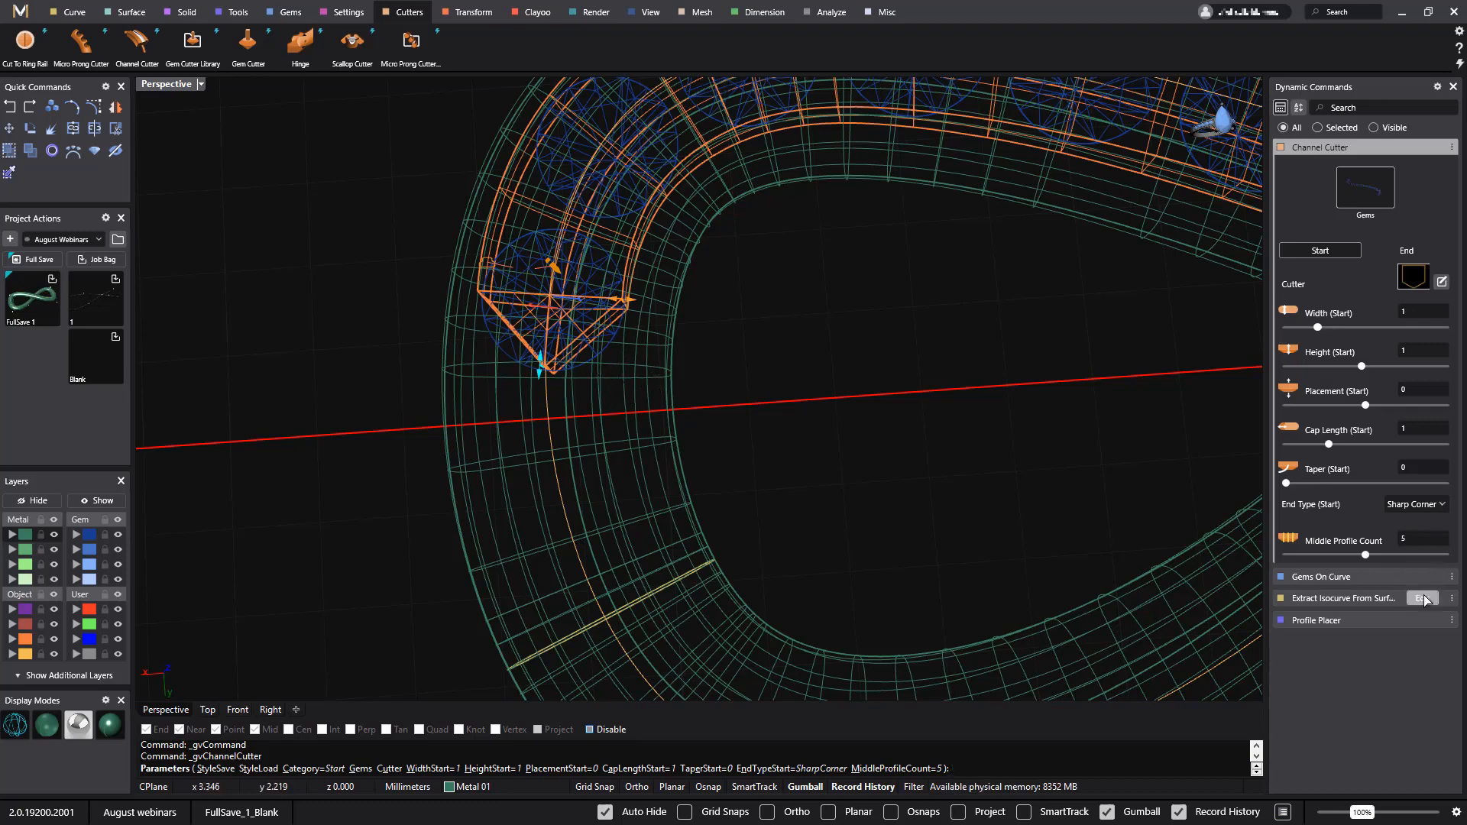
Step: Give the channel cutter's start a Flat end type, extend its cap length to 1.4 mm, and accept the cutter
click(1418, 506)
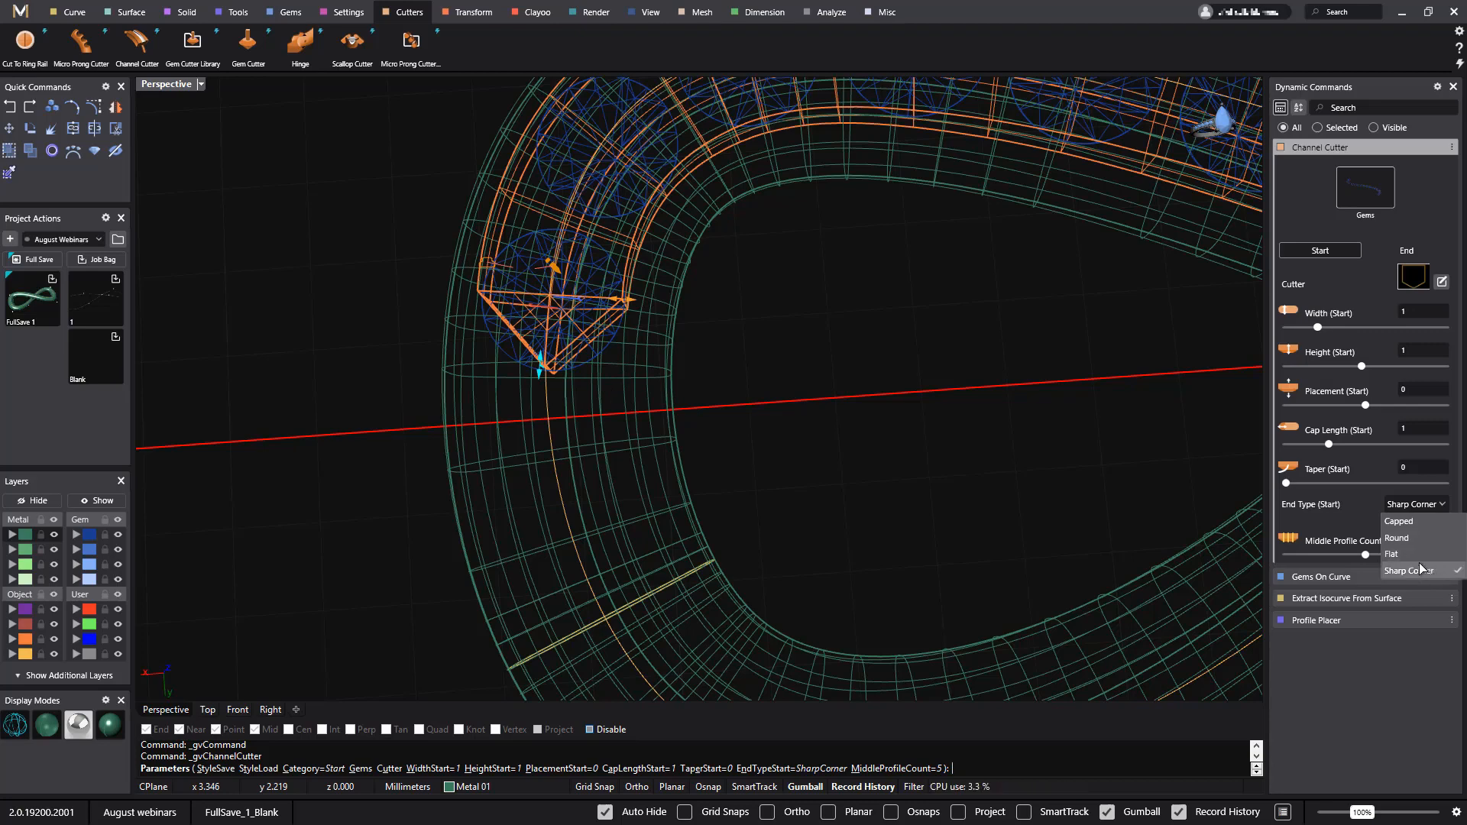
click(1425, 556)
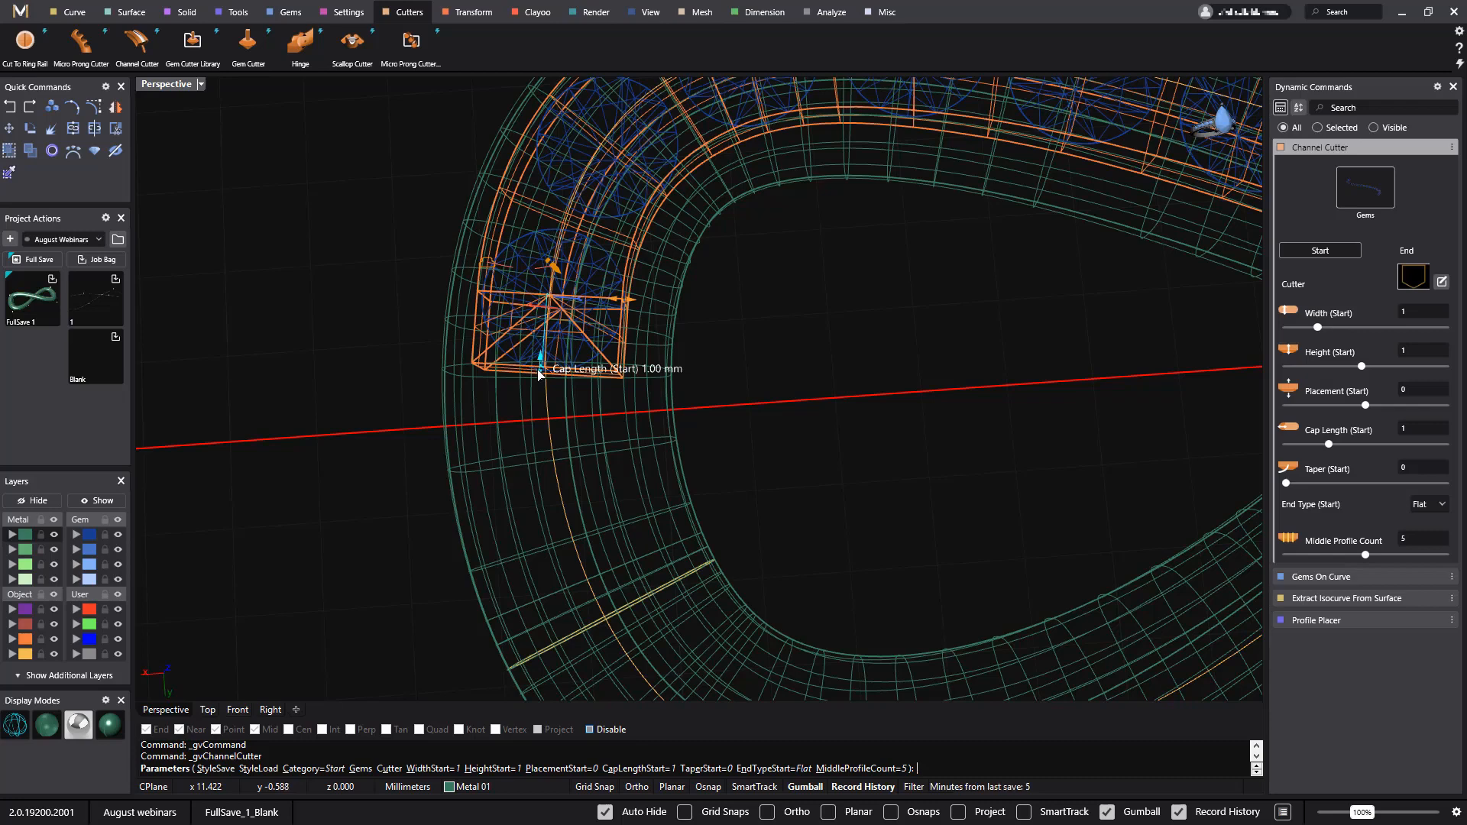
drag(540, 375, 538, 402)
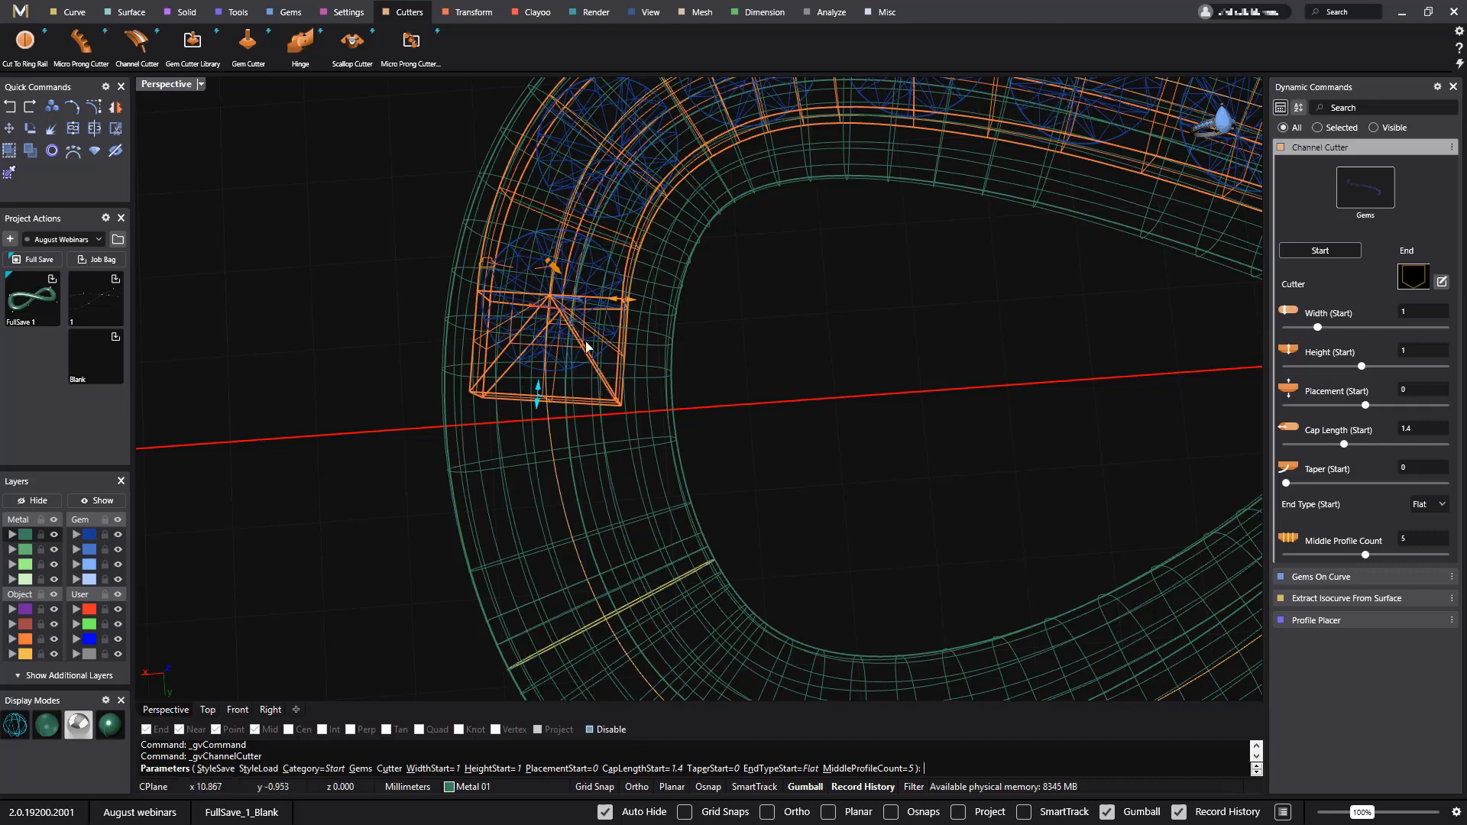
scroll(937, 448, down, 6)
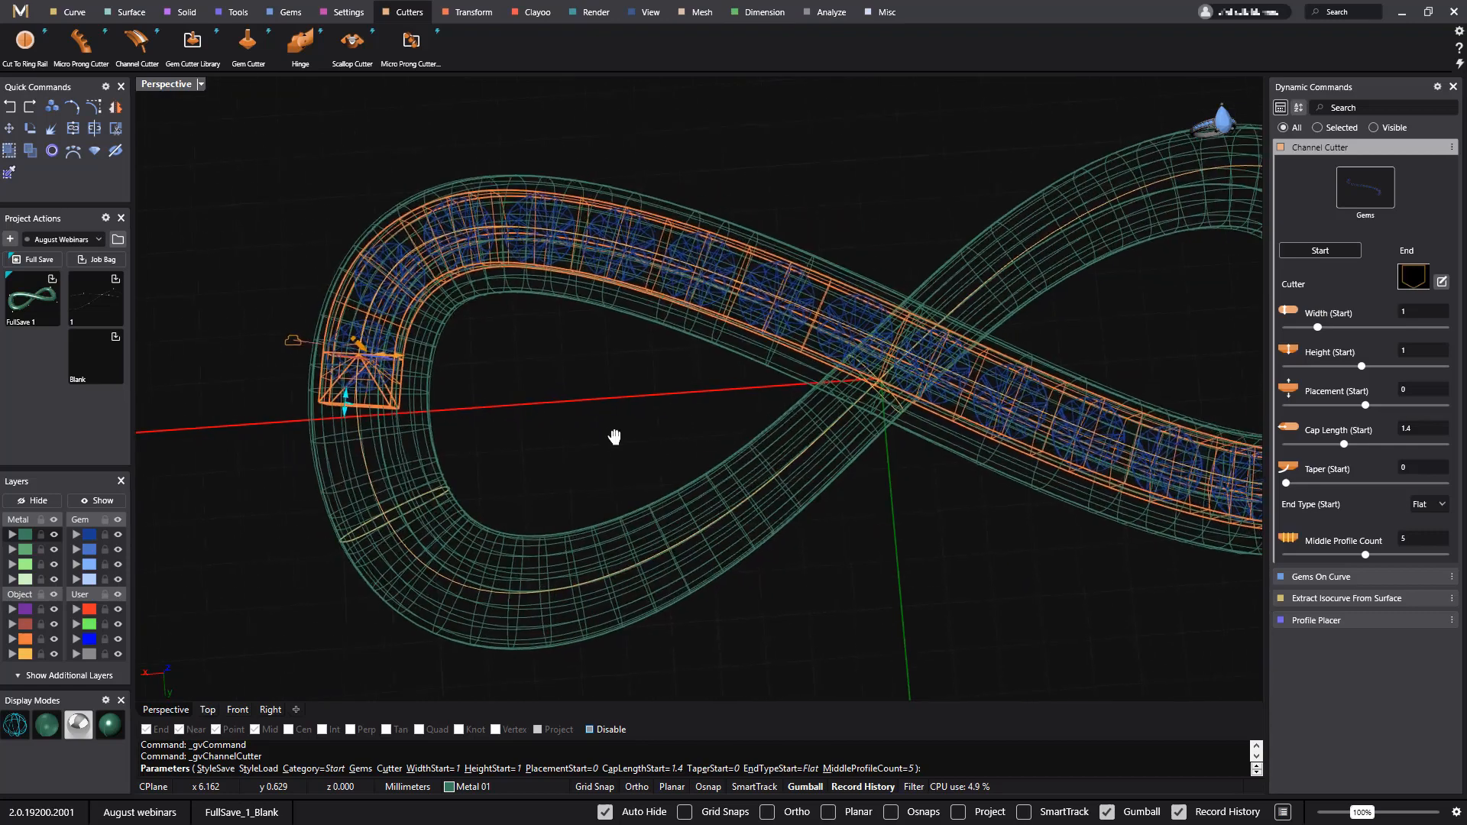
shift+right_drag(1153, 371, 1032, 386)
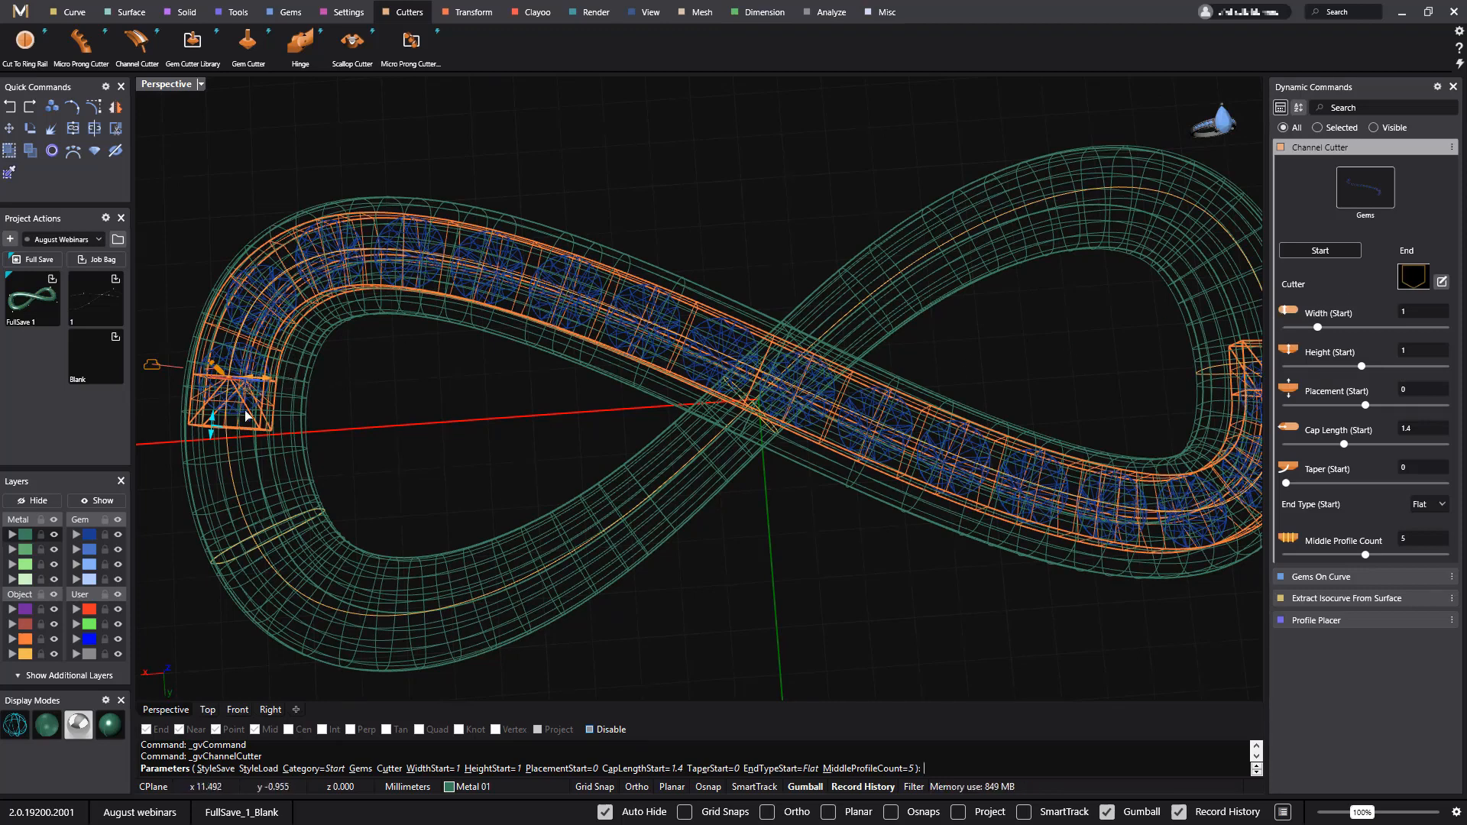
right_click(457, 425)
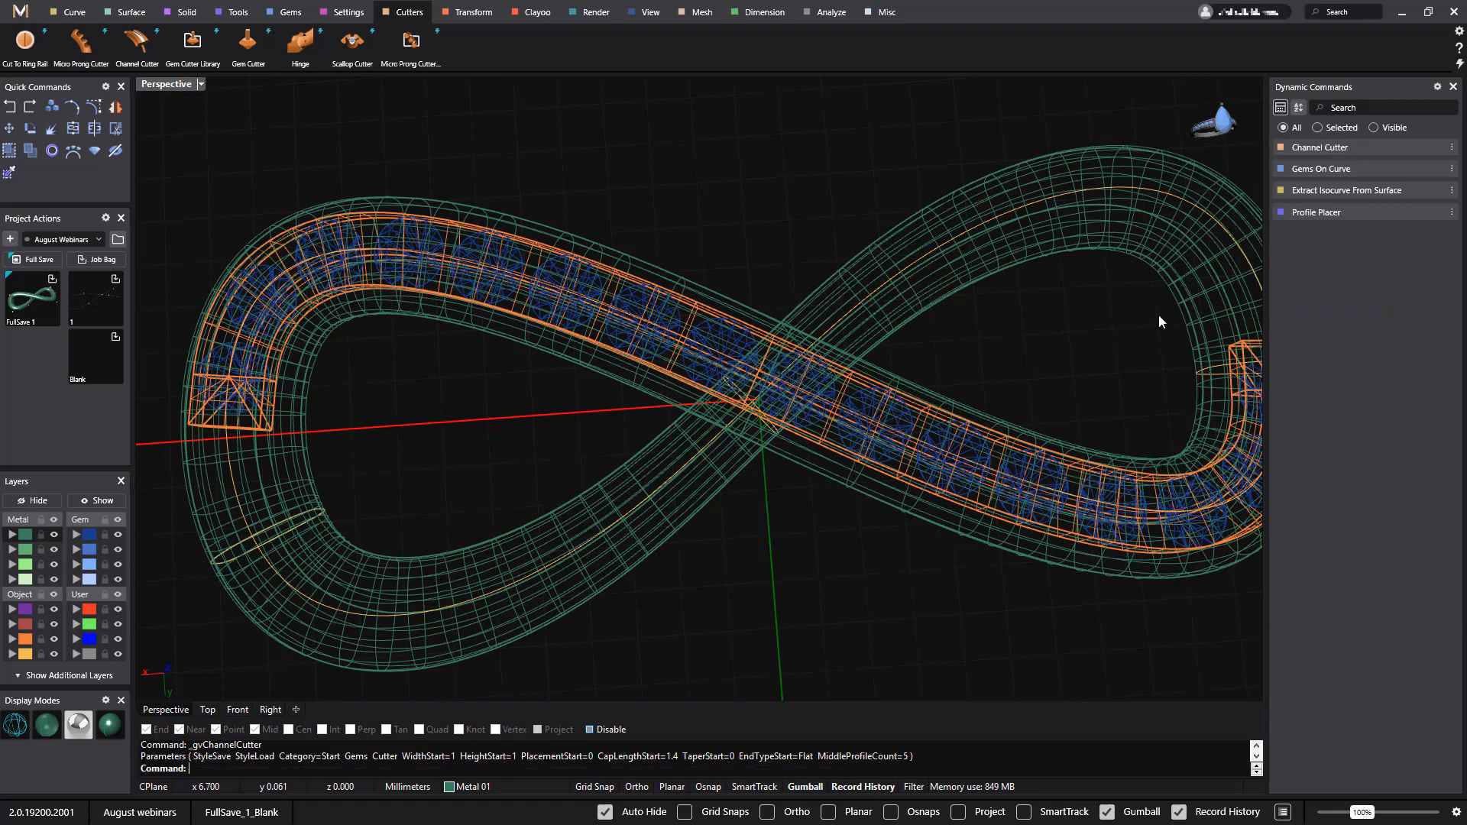
Step: Reopen the channel cutter for editing and turn off Mirror Settings for its end
click(1424, 147)
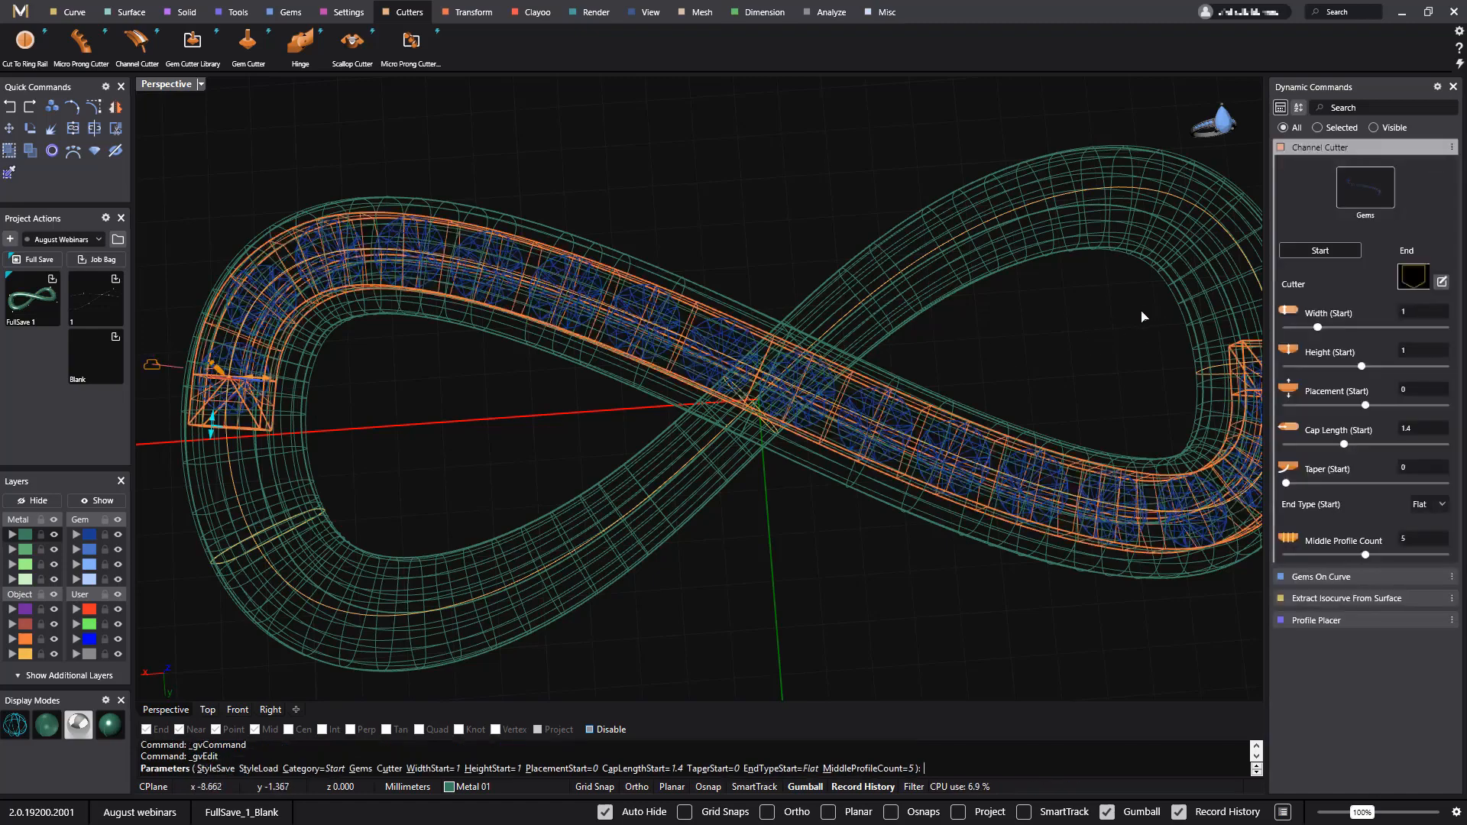
right_drag(1089, 360, 1054, 329)
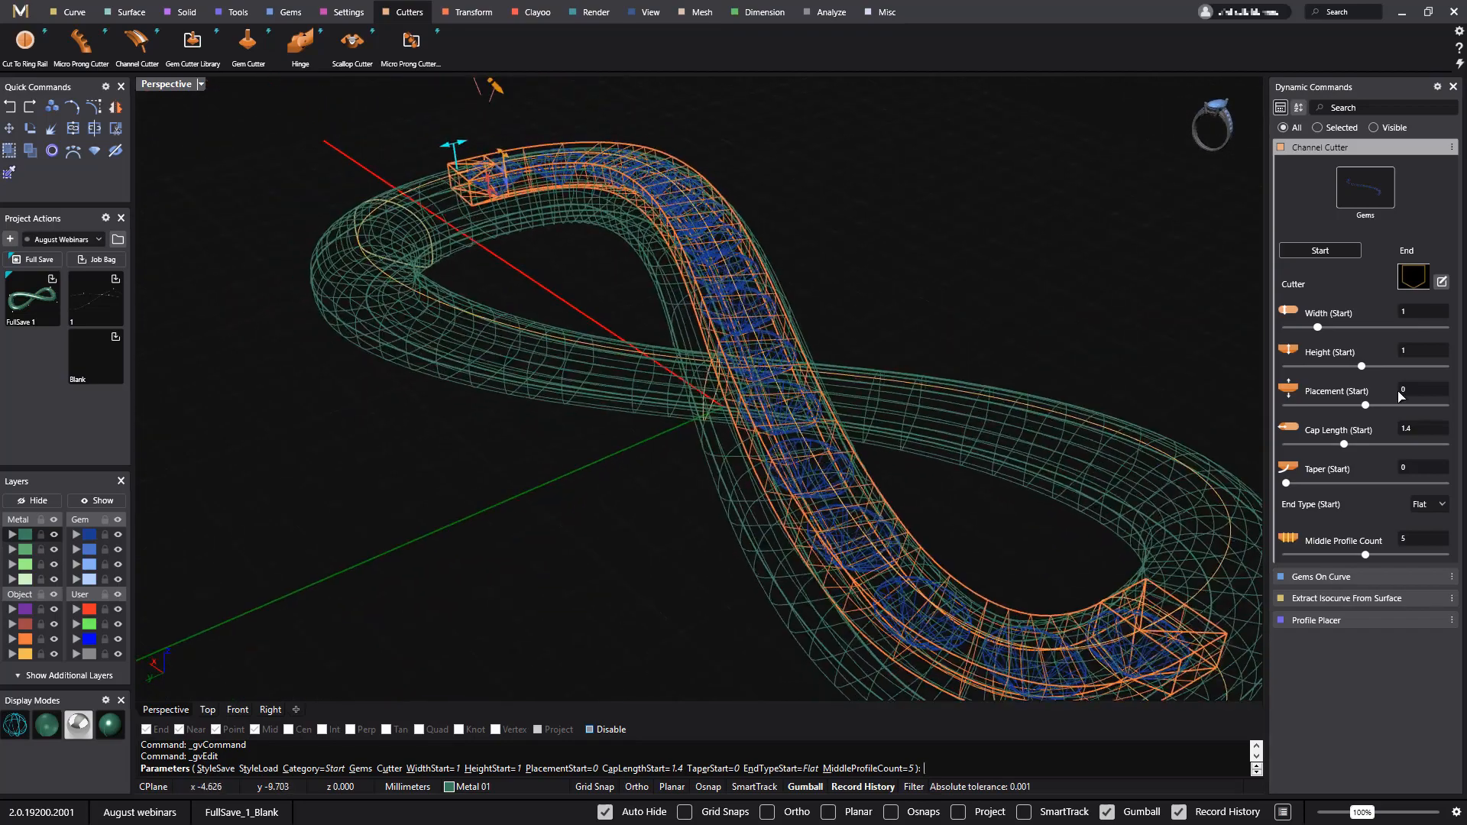
click(1413, 253)
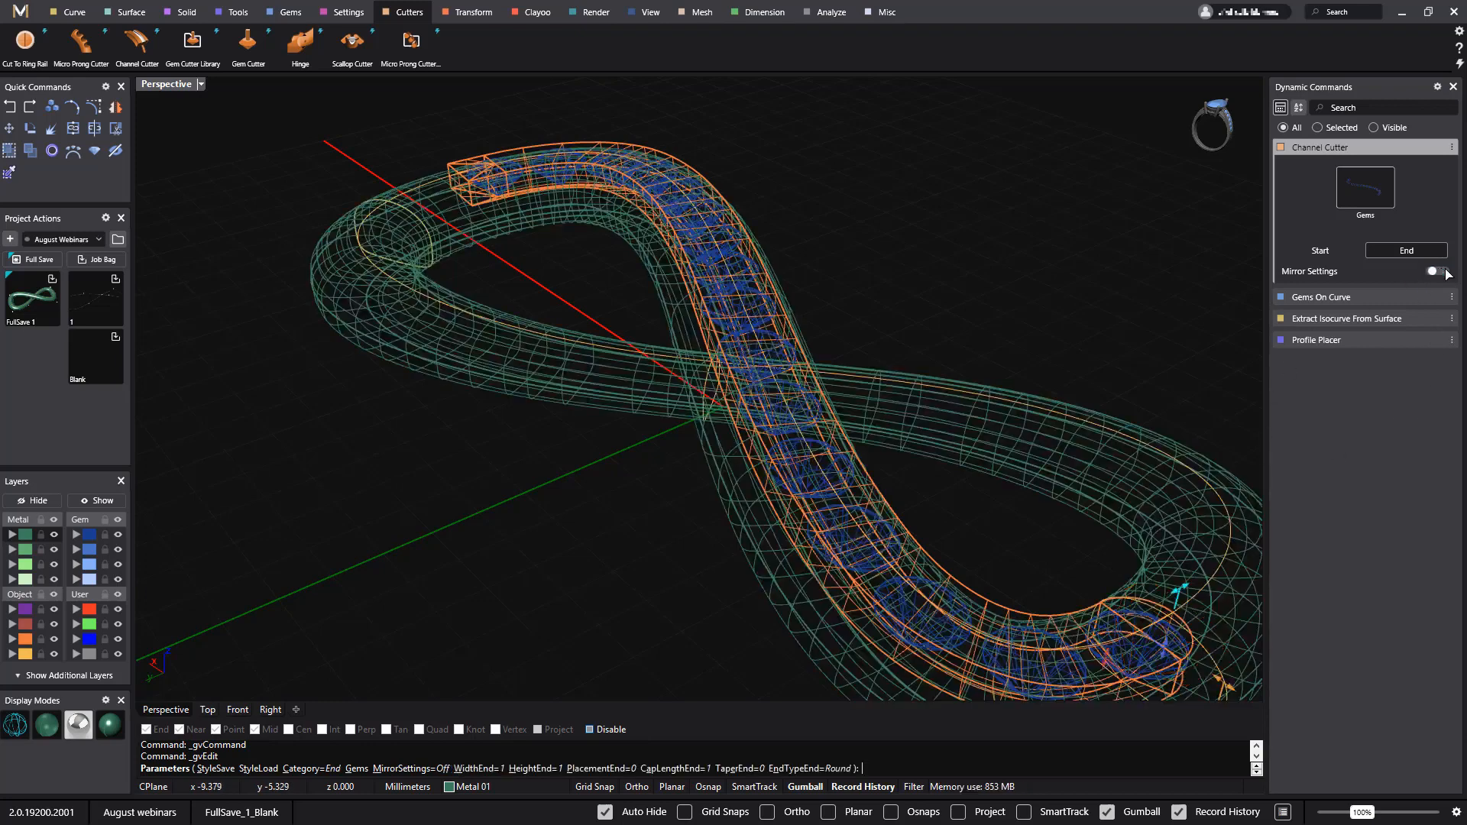
click(1441, 272)
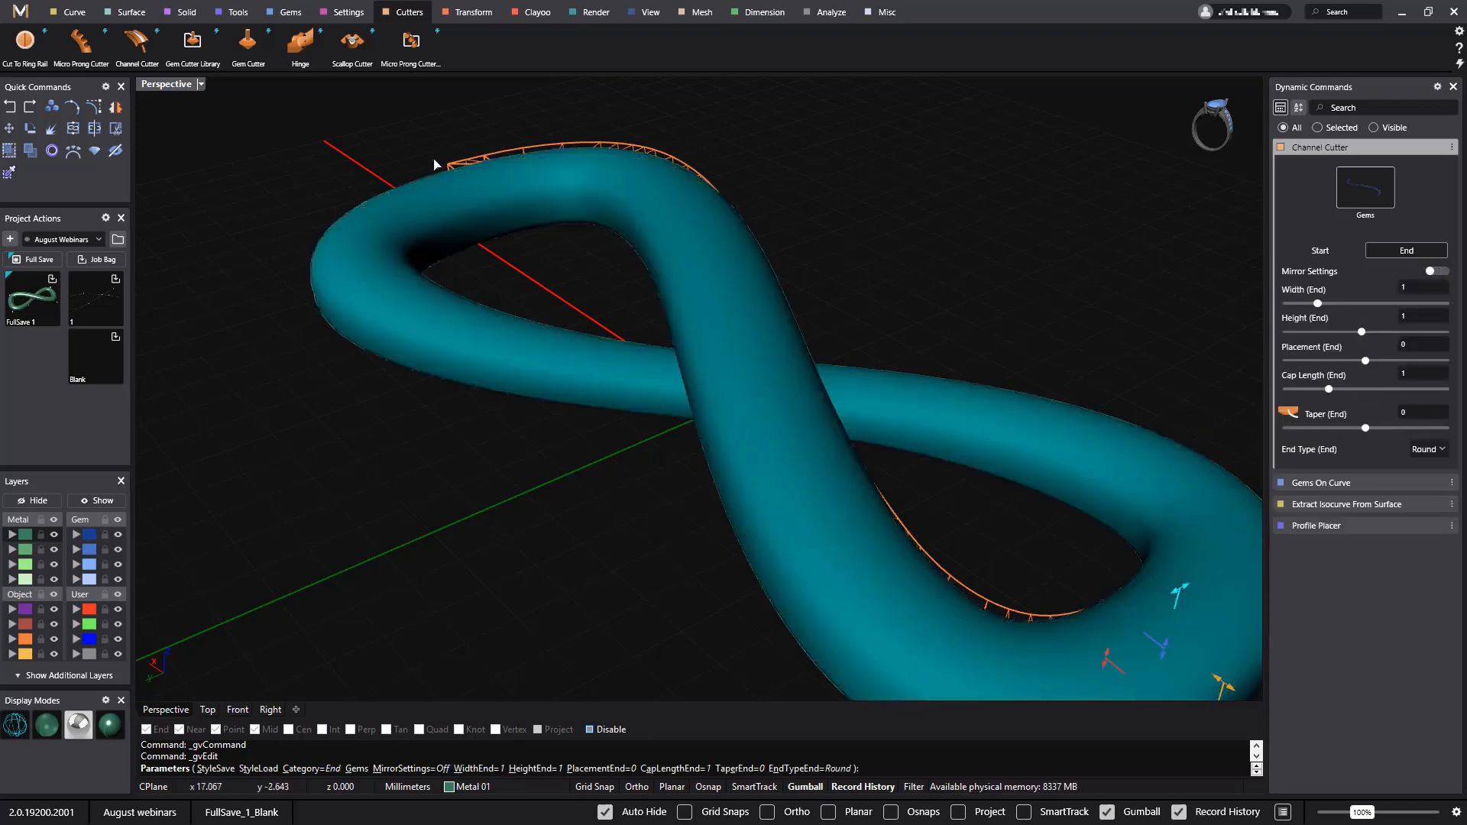
Step: Display the model in Wireframe, turn Mirror Settings back on for the channel cutter's end, and return to its start parameters
key(ctrl+alt+w)
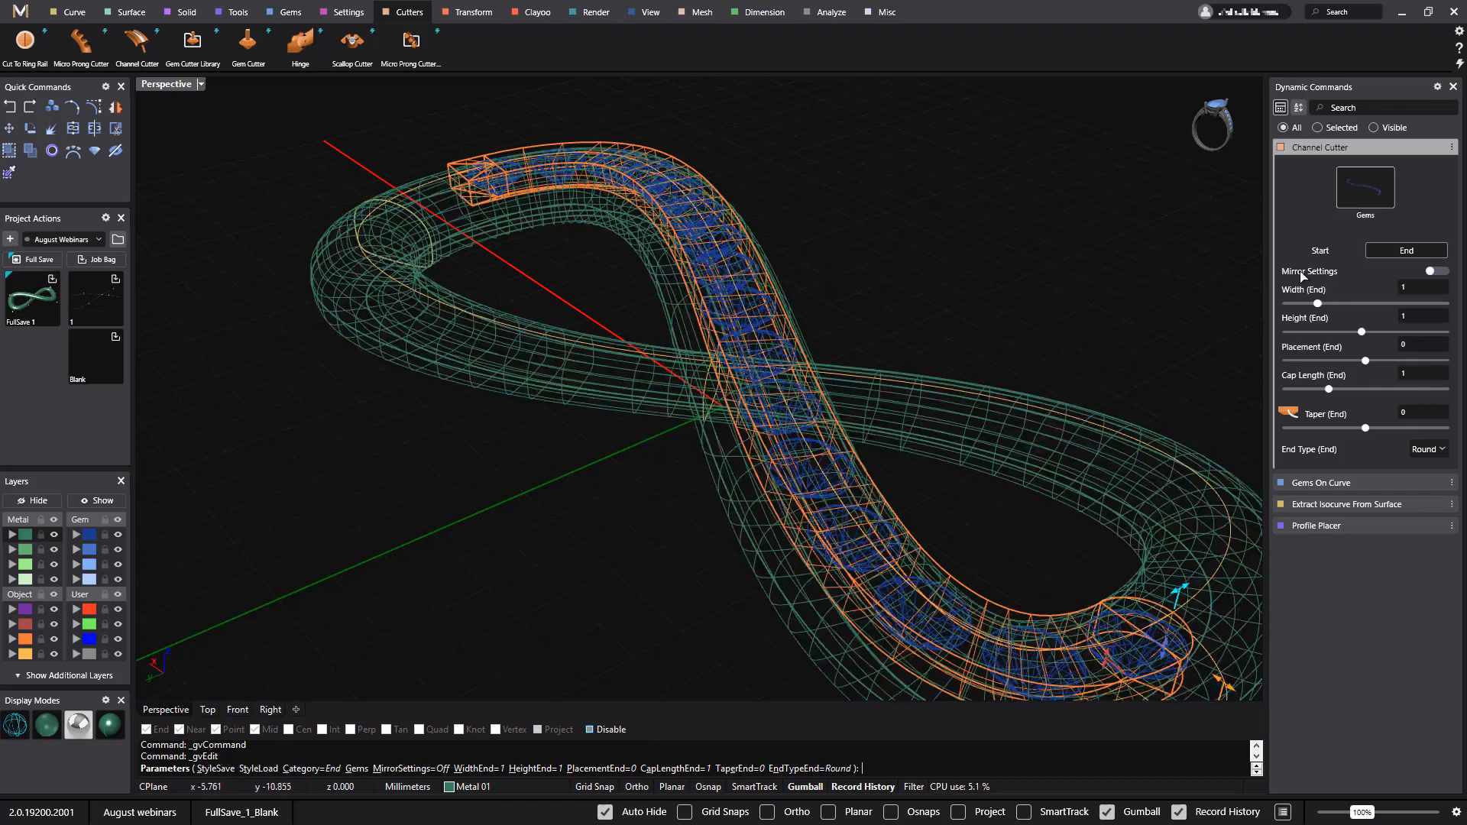
click(1436, 273)
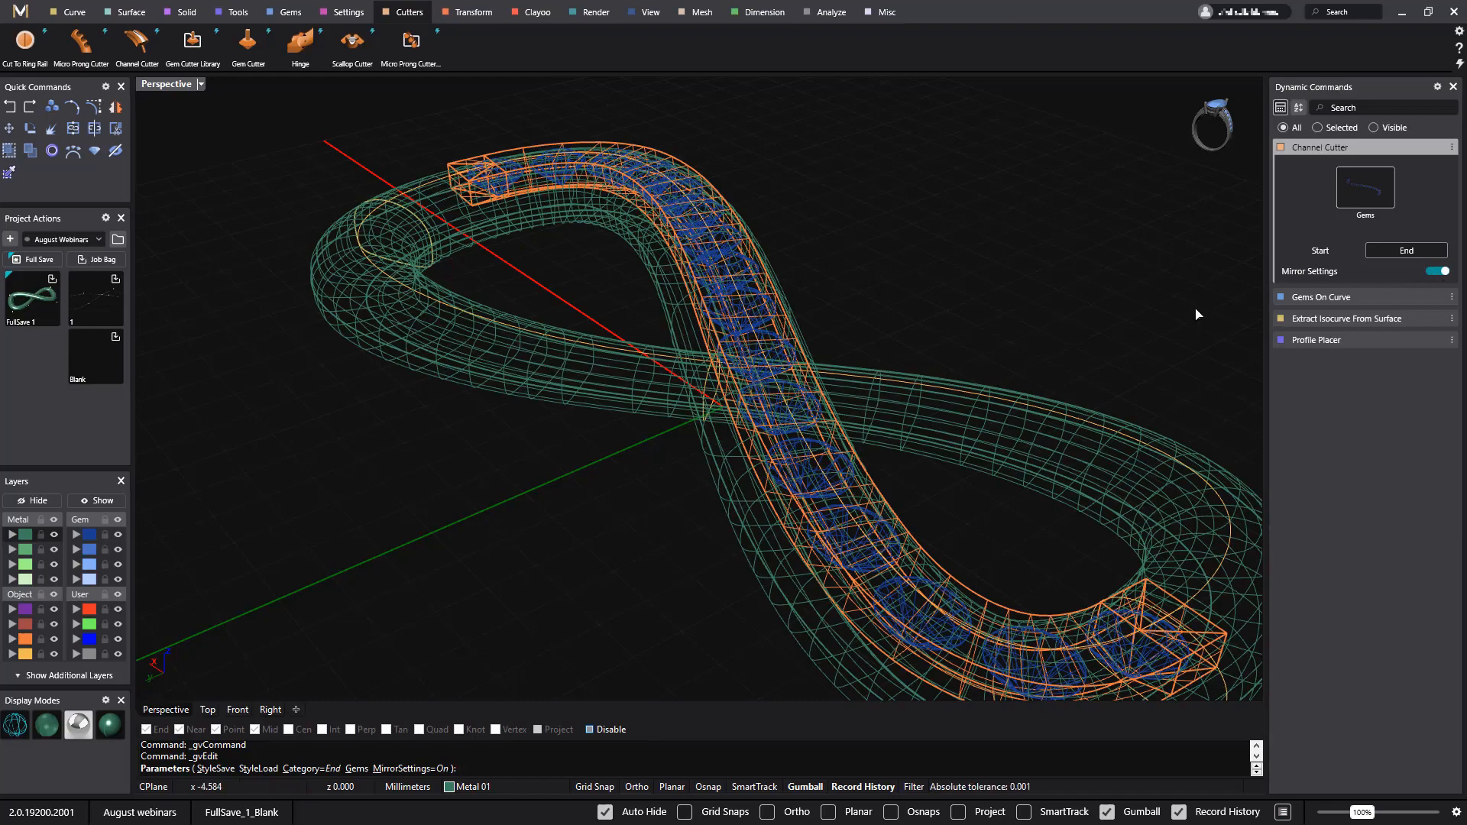
click(1318, 252)
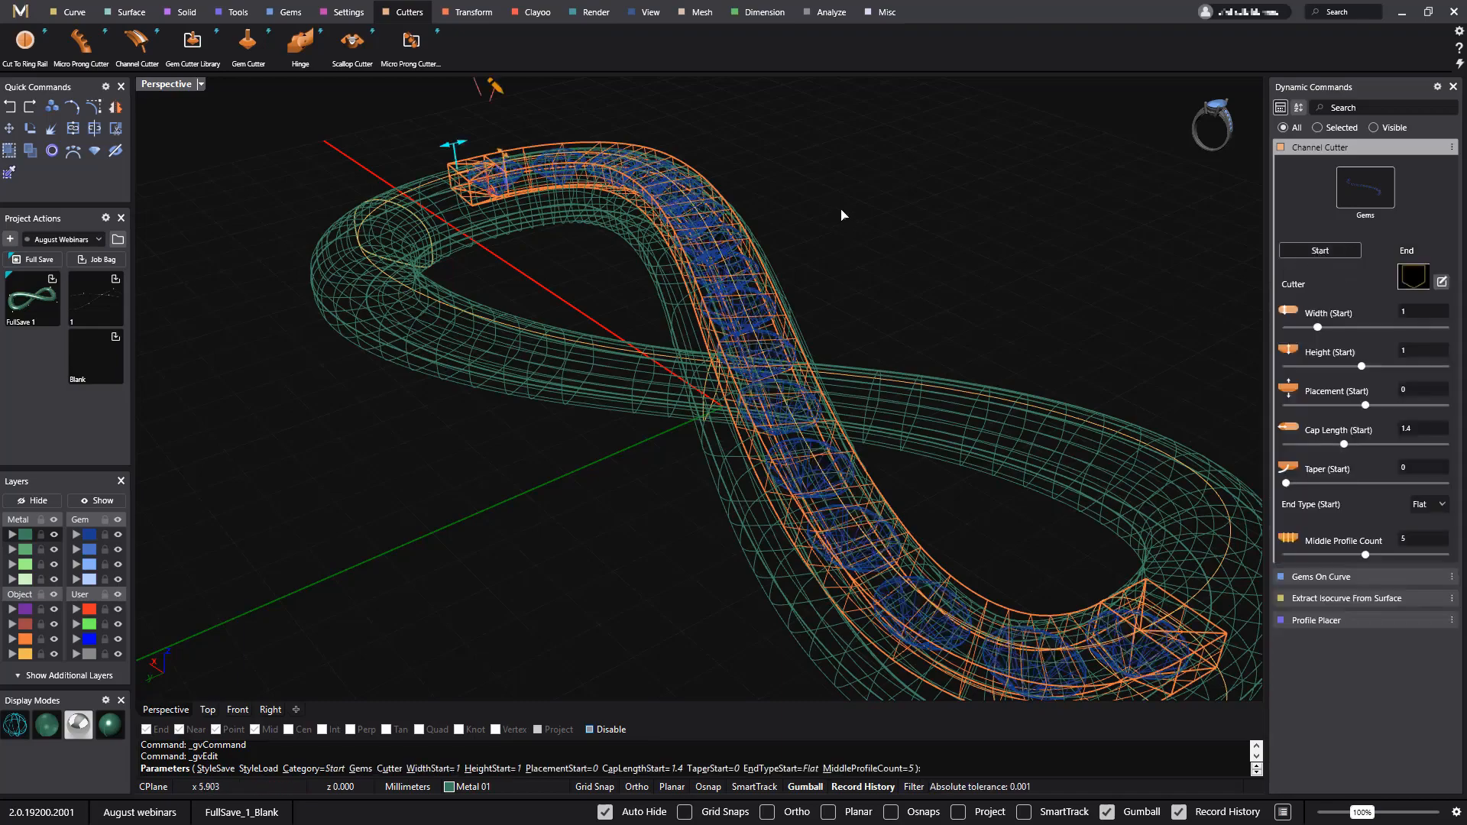
Step: Examine from the side how the channel cutter's top and bottom edges enclose the gem row, and accept the cutter
right_drag(843, 217, 945, 501)
right_drag(686, 469, 684, 342)
right_drag(832, 259, 795, 470)
right_drag(925, 447, 751, 384)
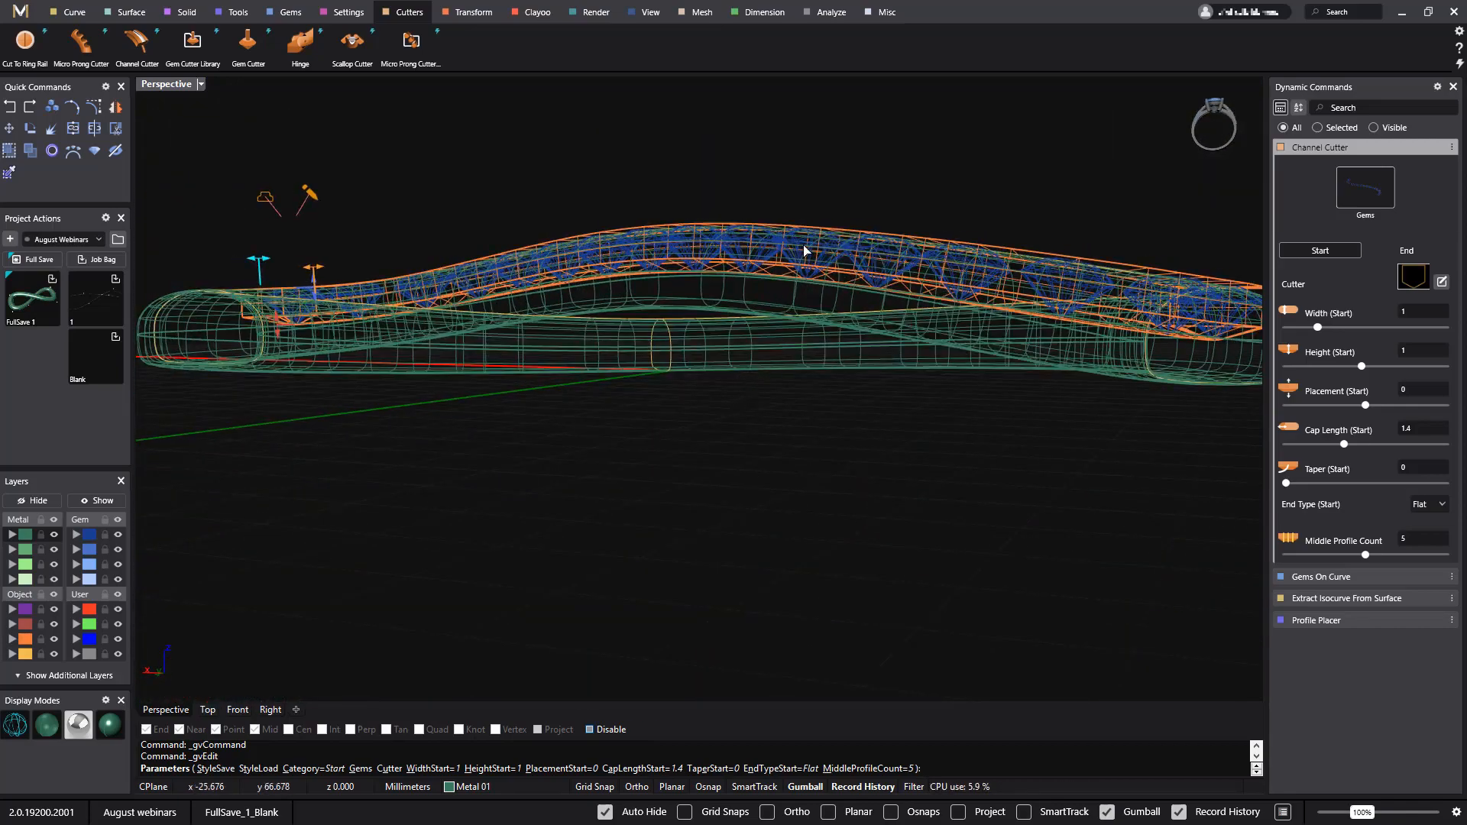
scroll(804, 251, up, 5)
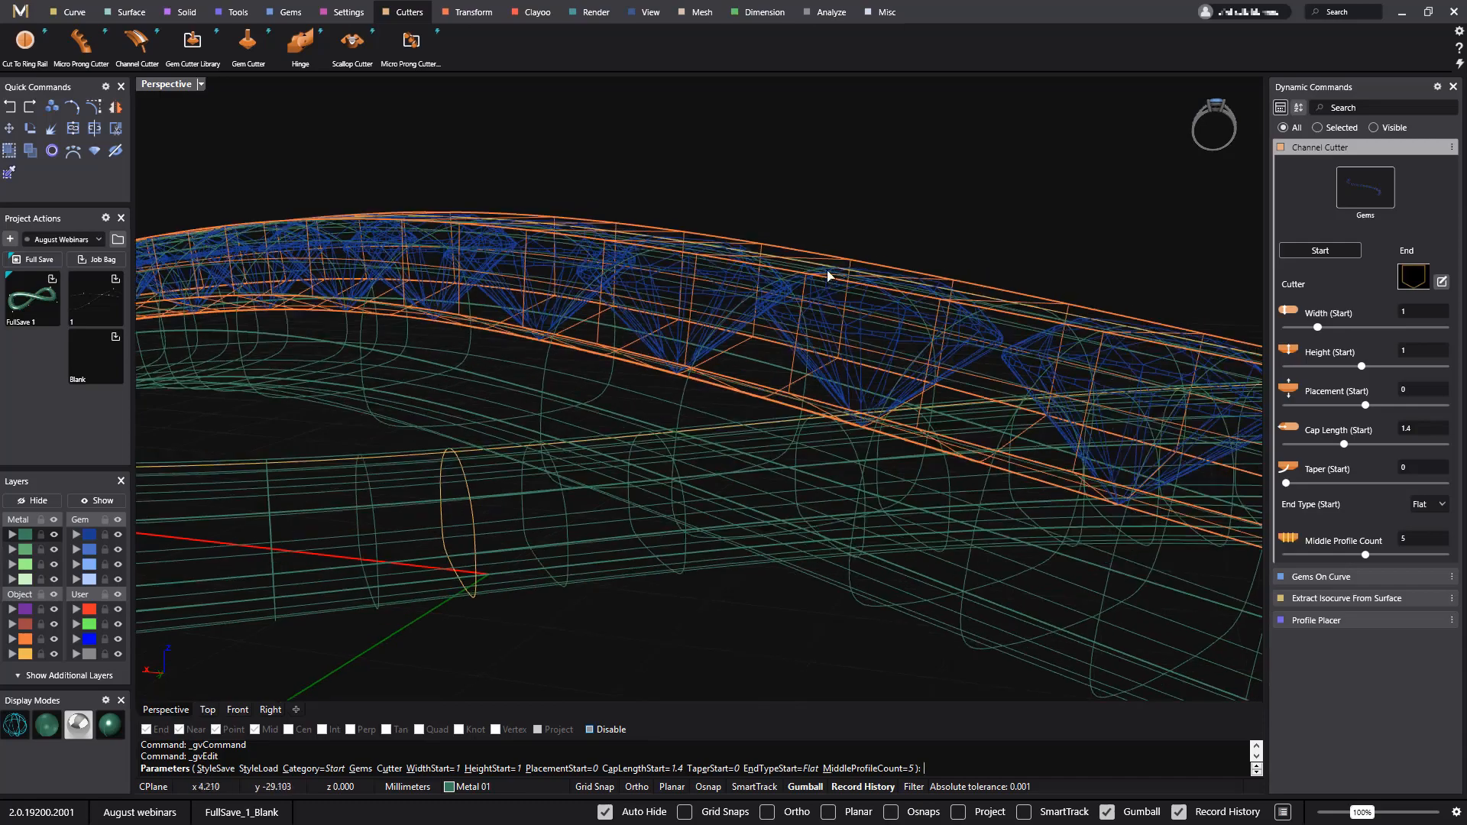
right_drag(805, 305, 959, 265)
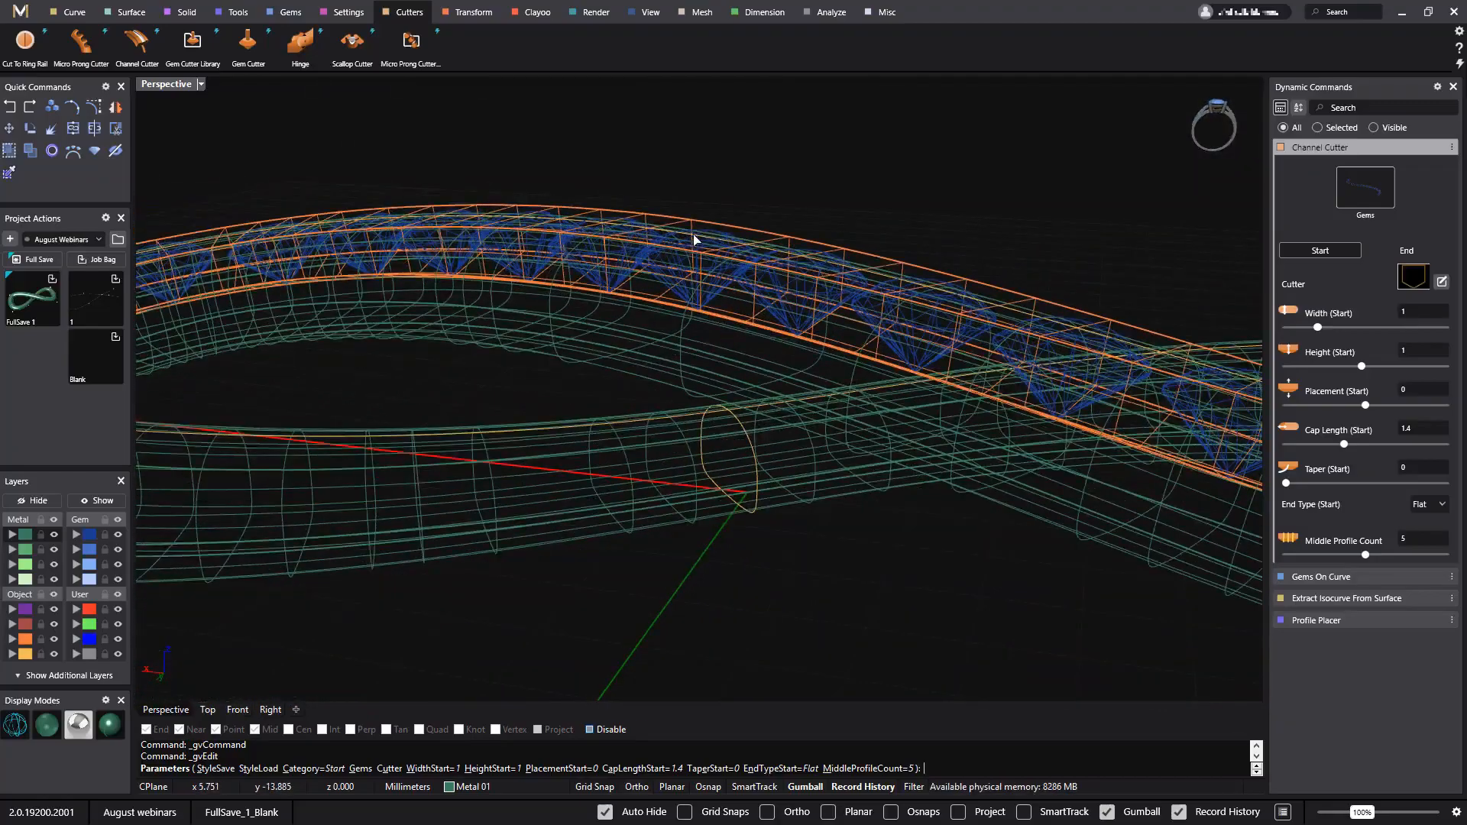
right_drag(695, 236, 621, 276)
right_drag(456, 312, 642, 331)
key(Return)
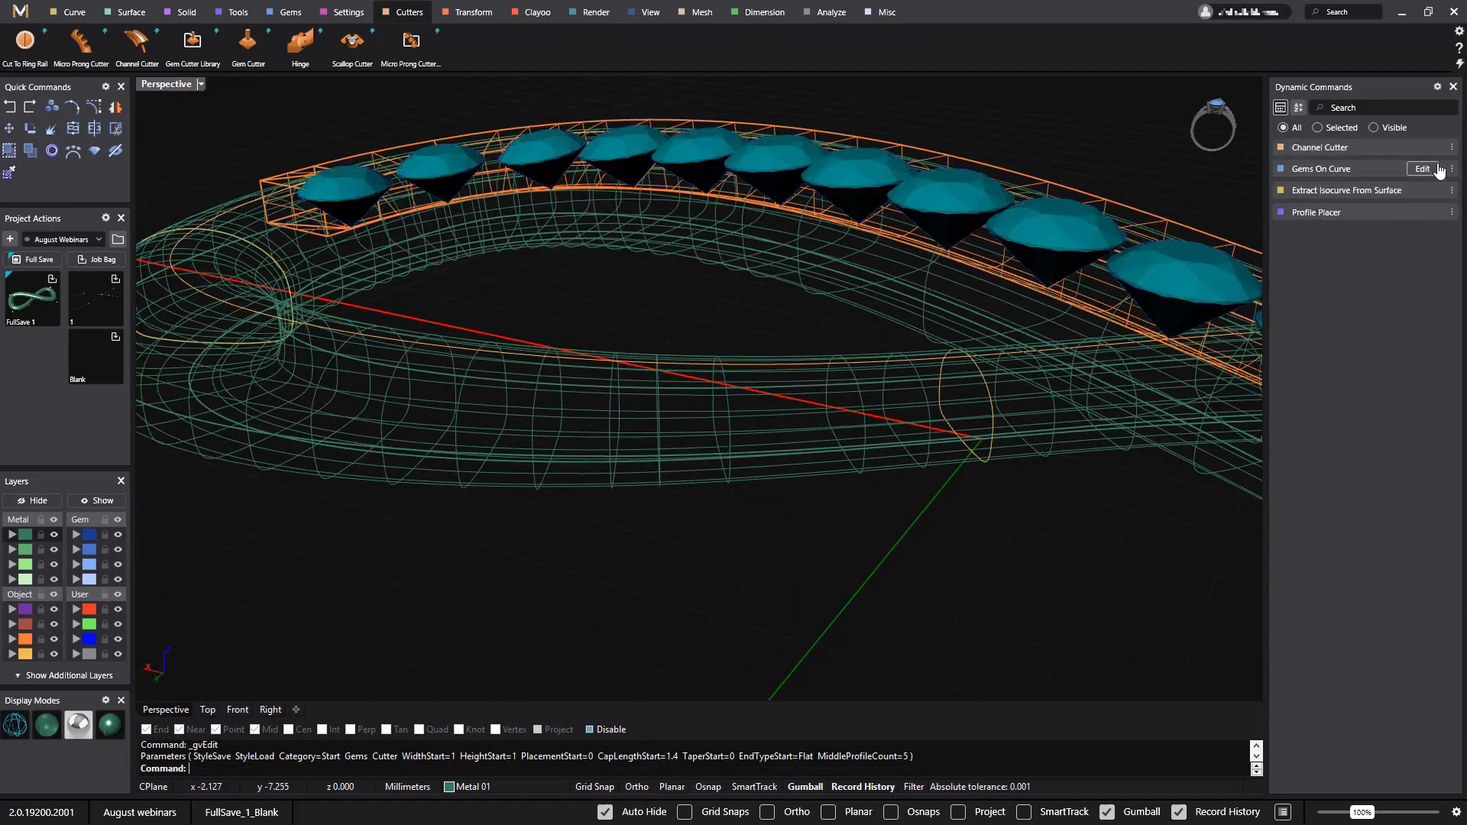
Step: Reopen the channel cutter for editing, set its start height to 1.2 and placement to 0.36, and check its fit along the band
click(1424, 148)
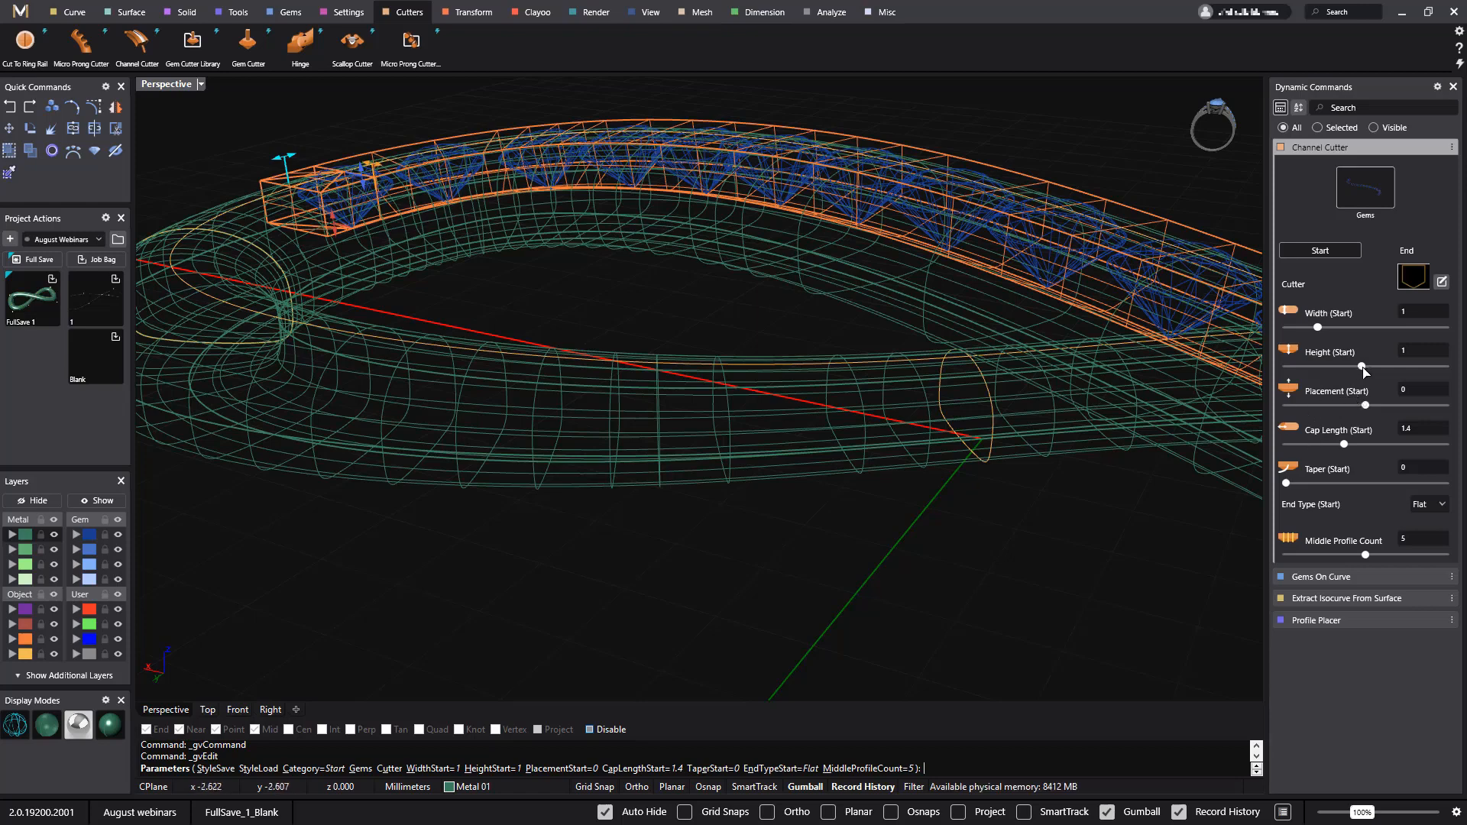
drag(1362, 367, 1379, 368)
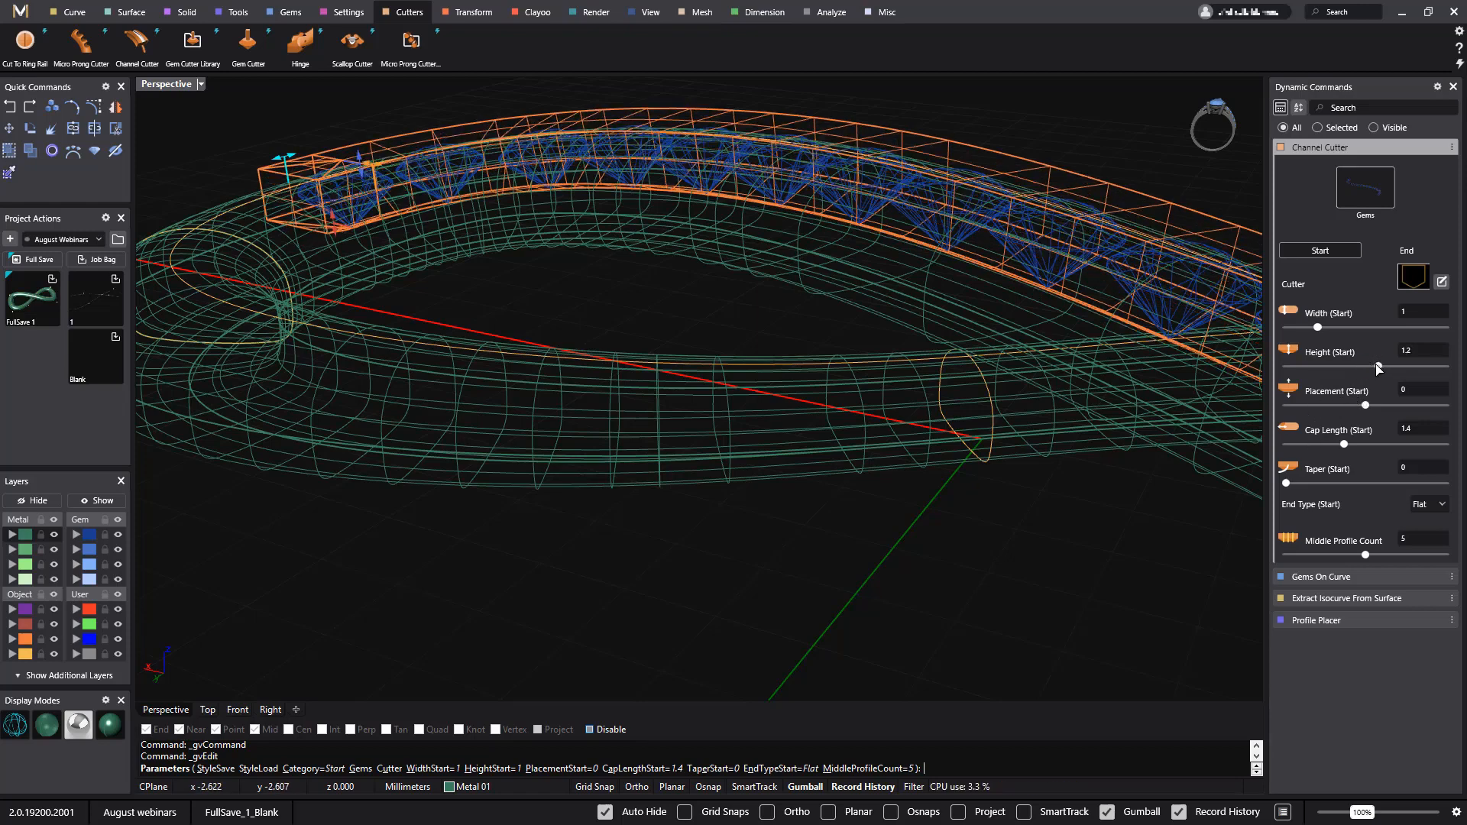
right_drag(672, 295, 1241, 422)
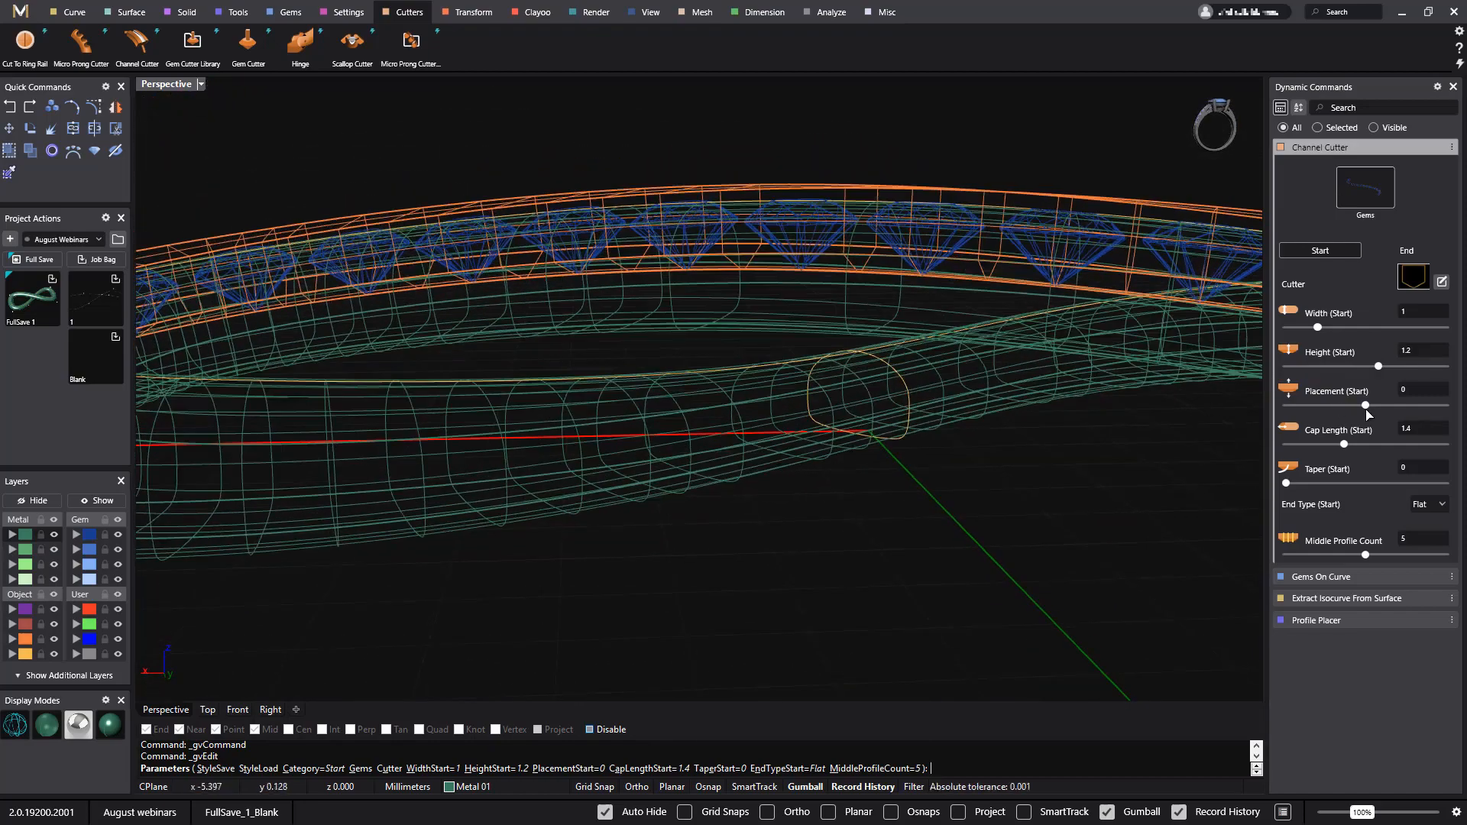
drag(1368, 405, 1398, 408)
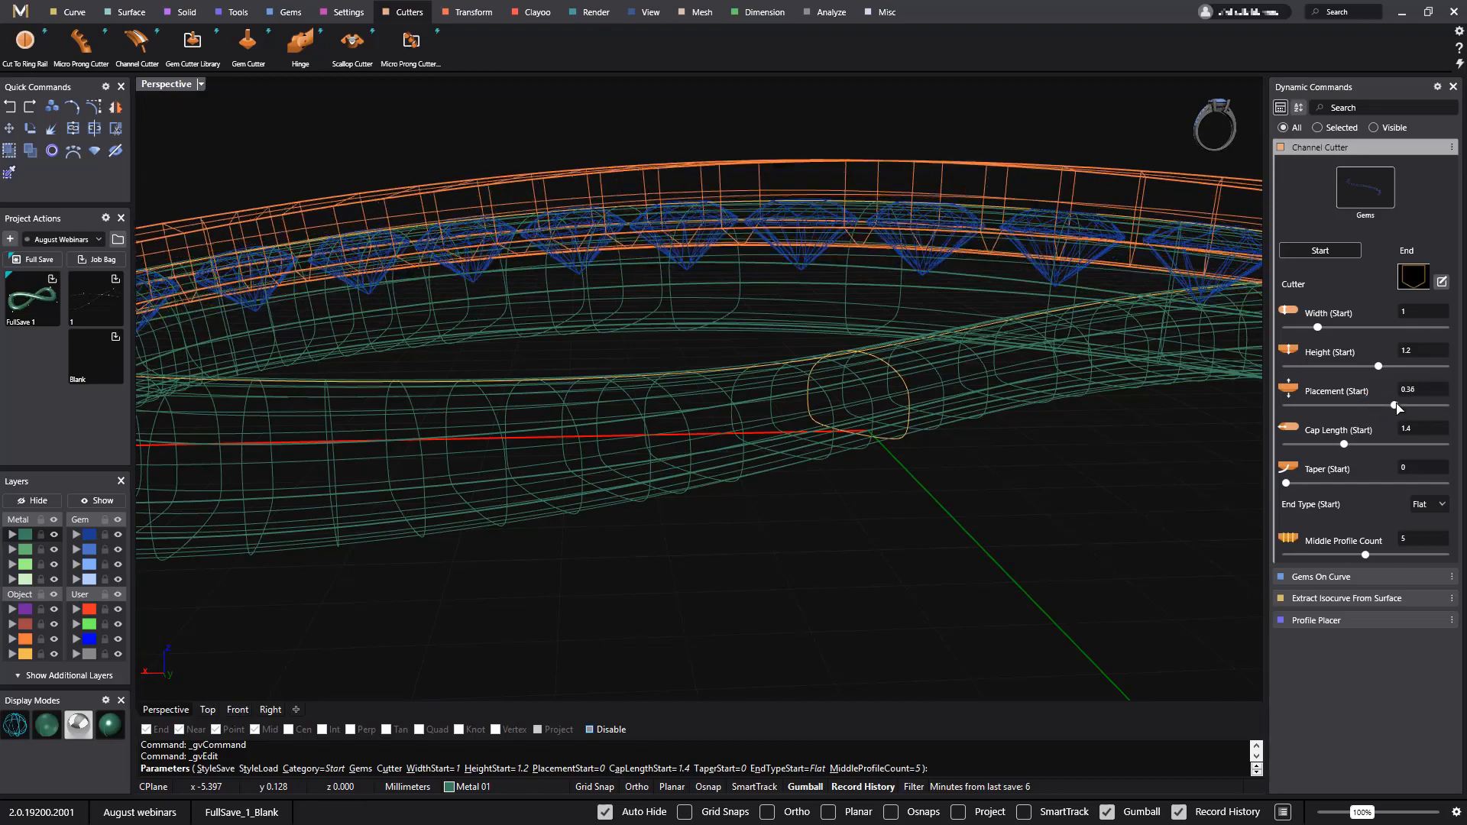
right_drag(940, 288, 1014, 428)
scroll(864, 410, down, 5)
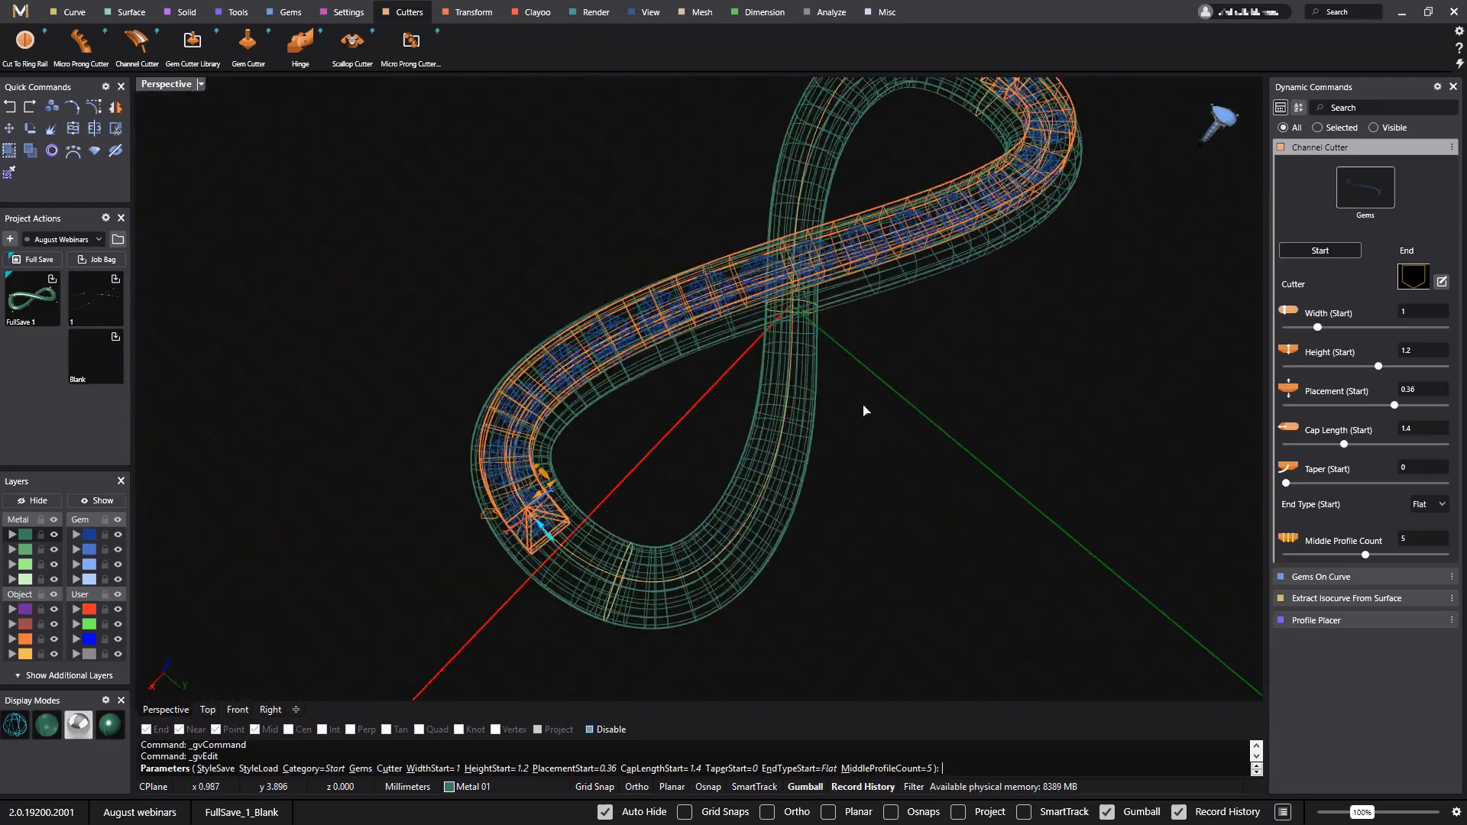
right_drag(865, 410, 1067, 419)
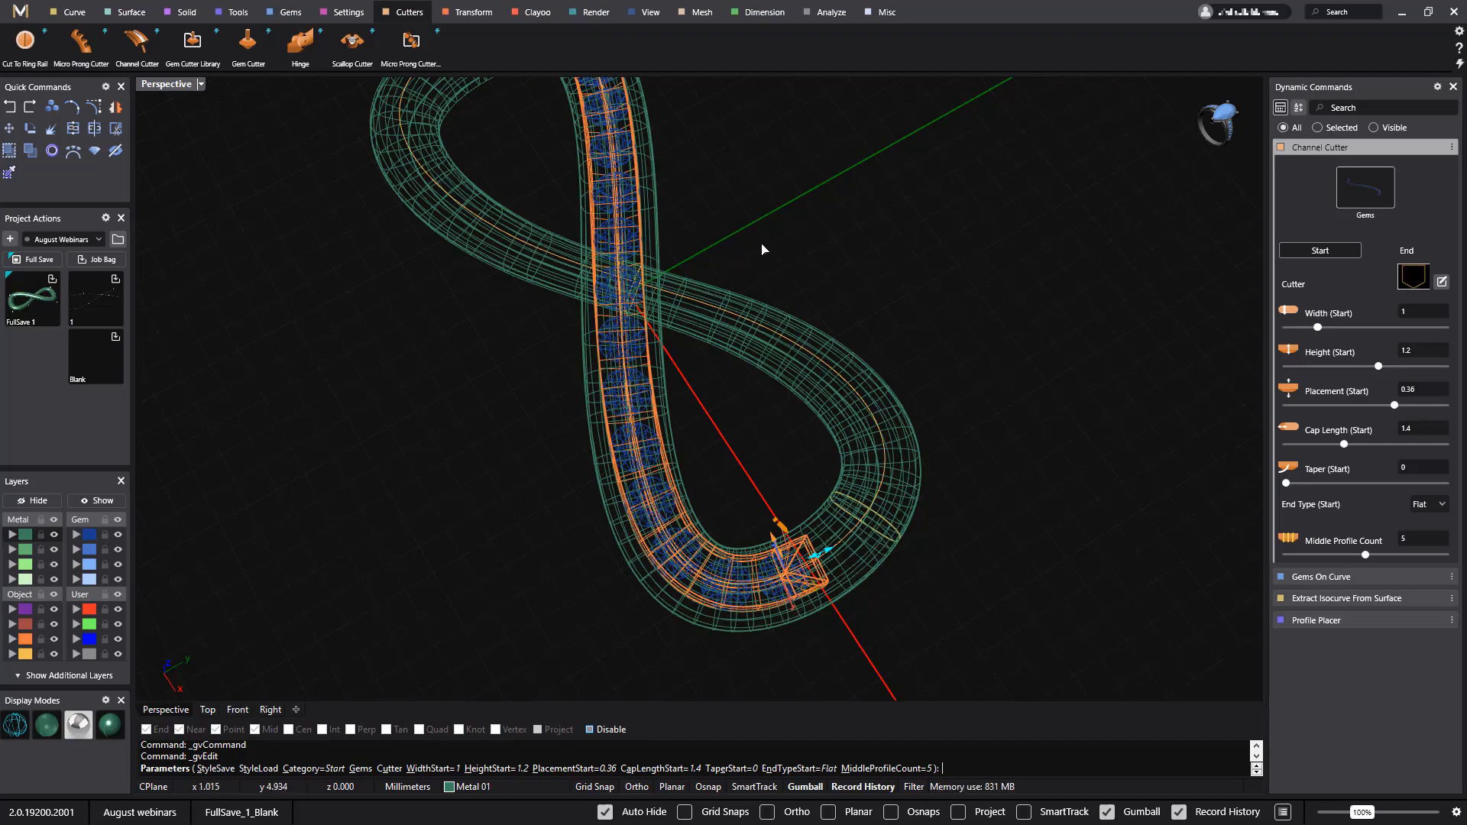
scroll(763, 246, up, 3)
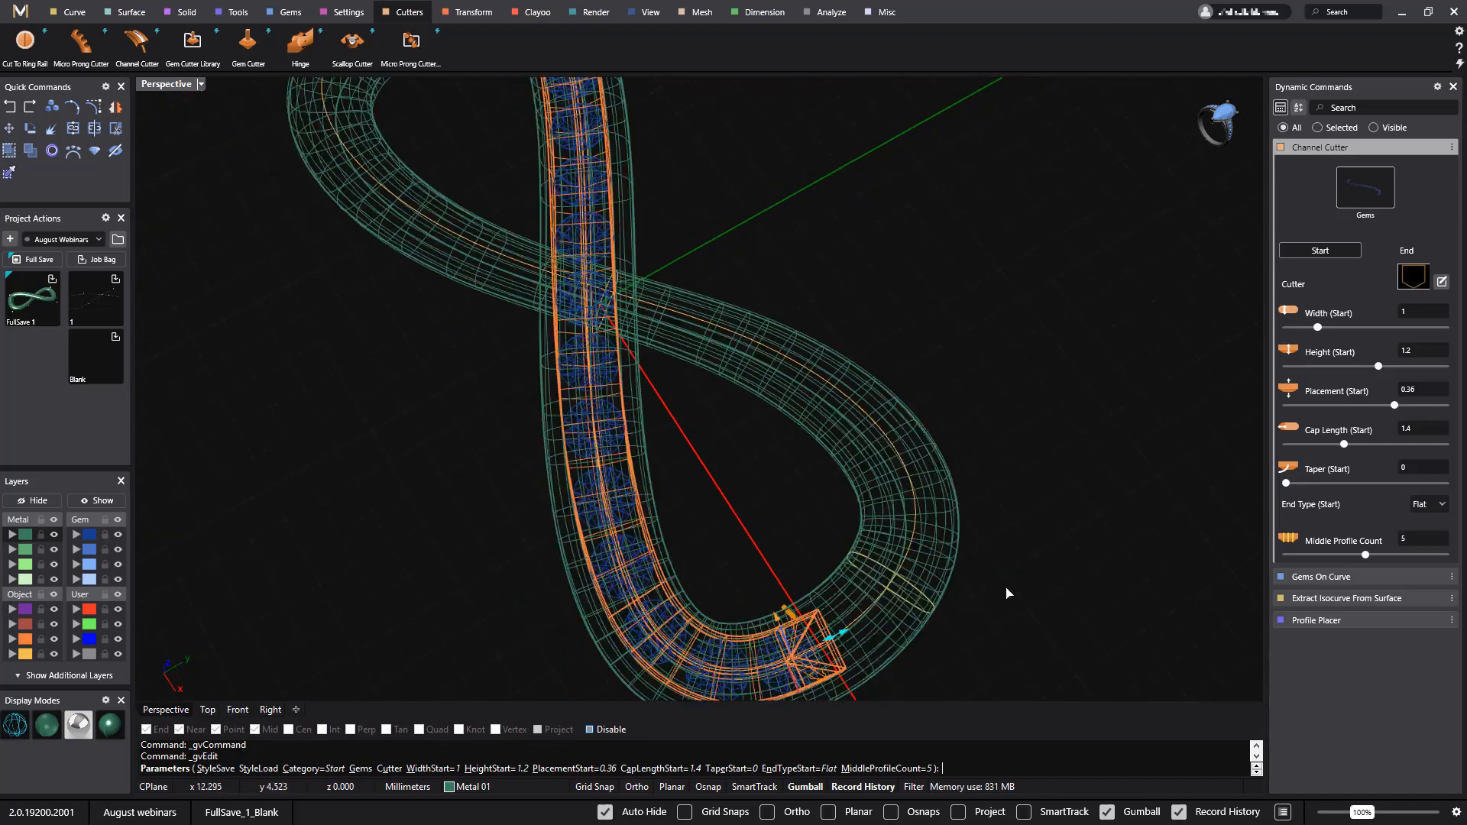
right_drag(1006, 593, 845, 459)
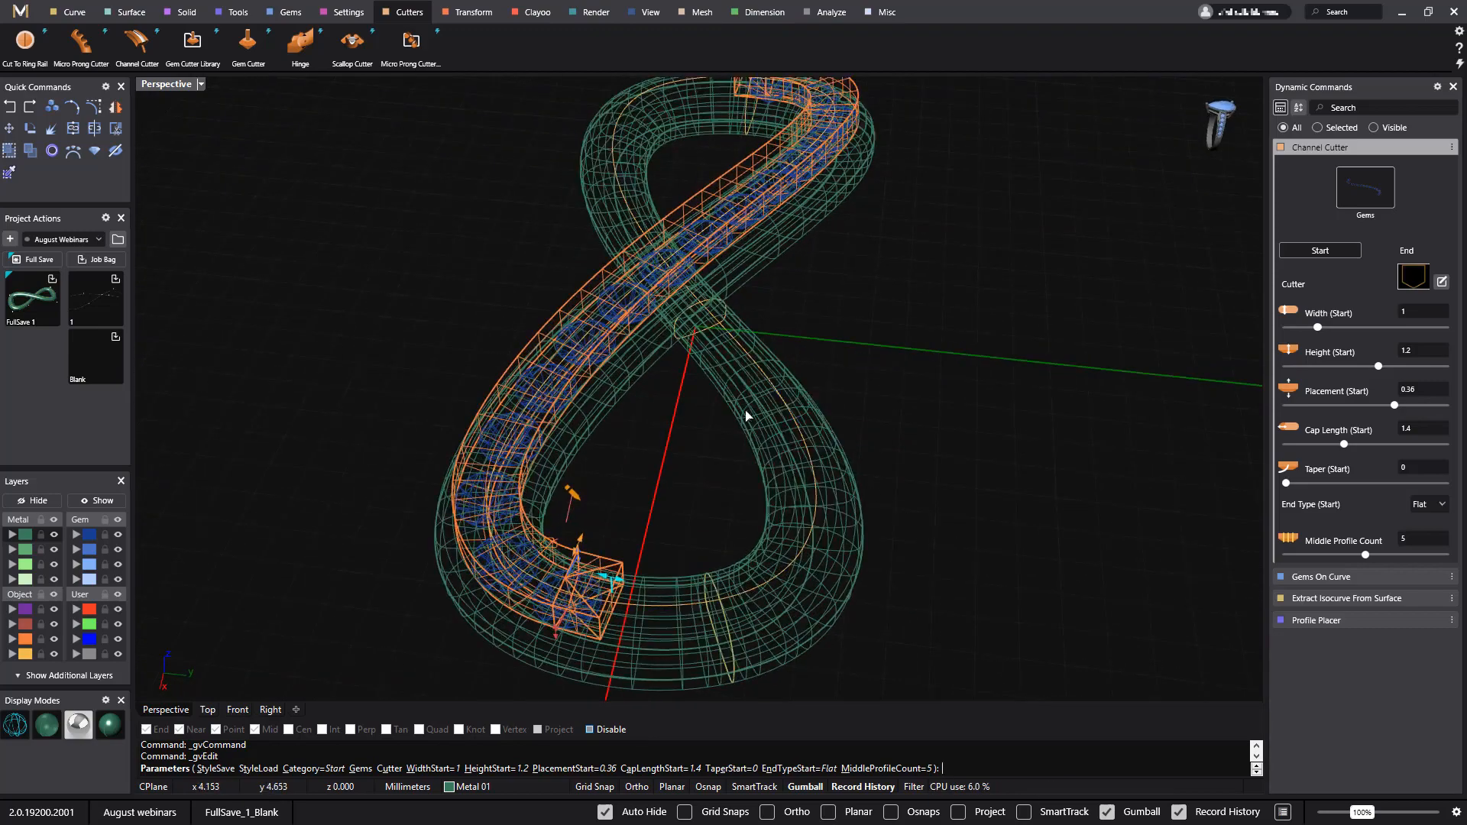
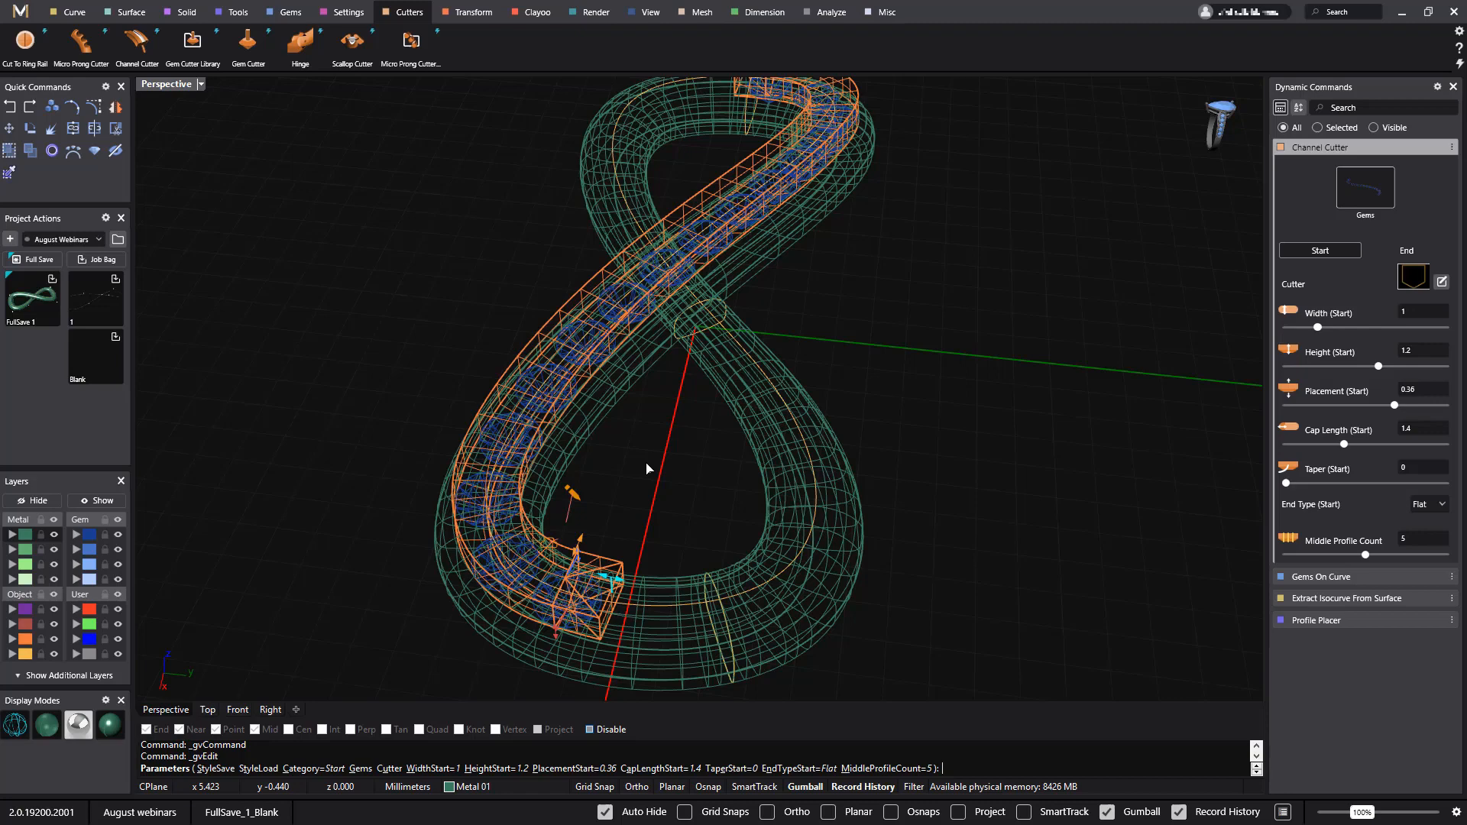
Step: Accept the channel cutter's settings, display the model shaded, and check the cutter's position over the infinity band
right_drag(776, 331, 950, 504)
key(Return)
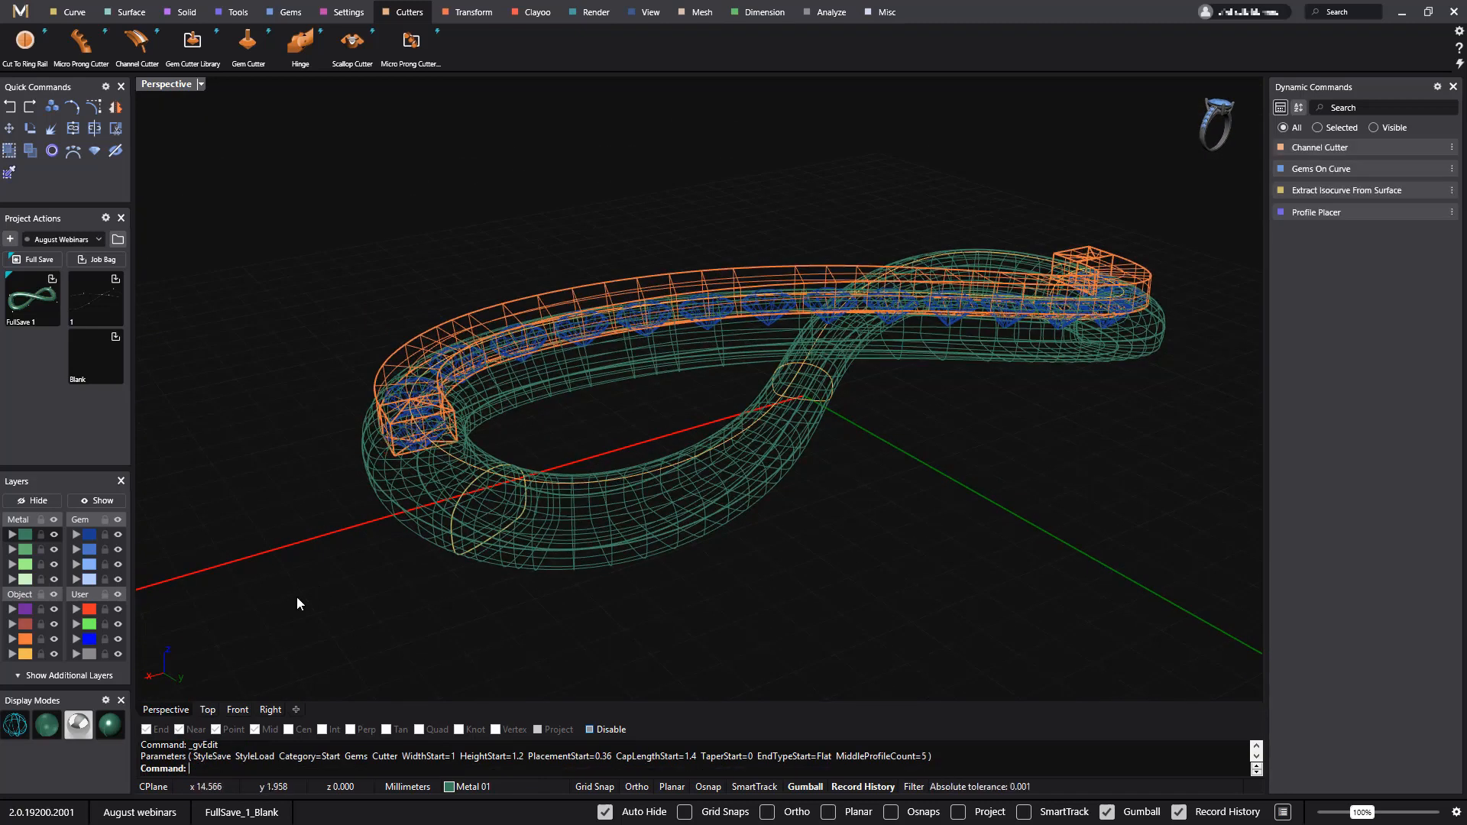
click(107, 724)
mouse_move(425, 509)
right_down()
mouse_move(703, 583)
mouse_move(880, 546)
mouse_move(542, 455)
mouse_move(492, 508)
mouse_move(867, 581)
right_up()
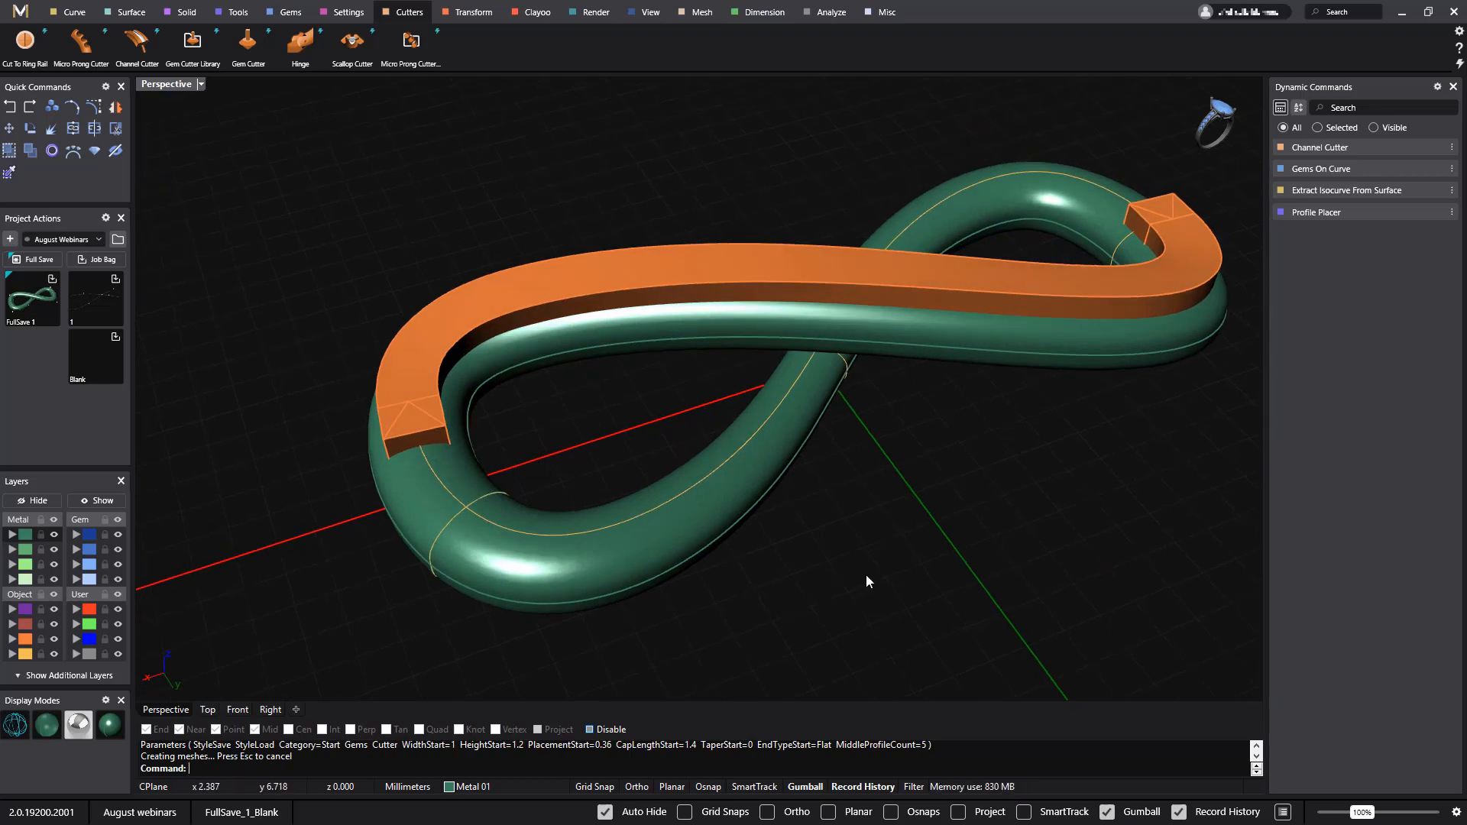
right_drag(950, 528, 983, 507)
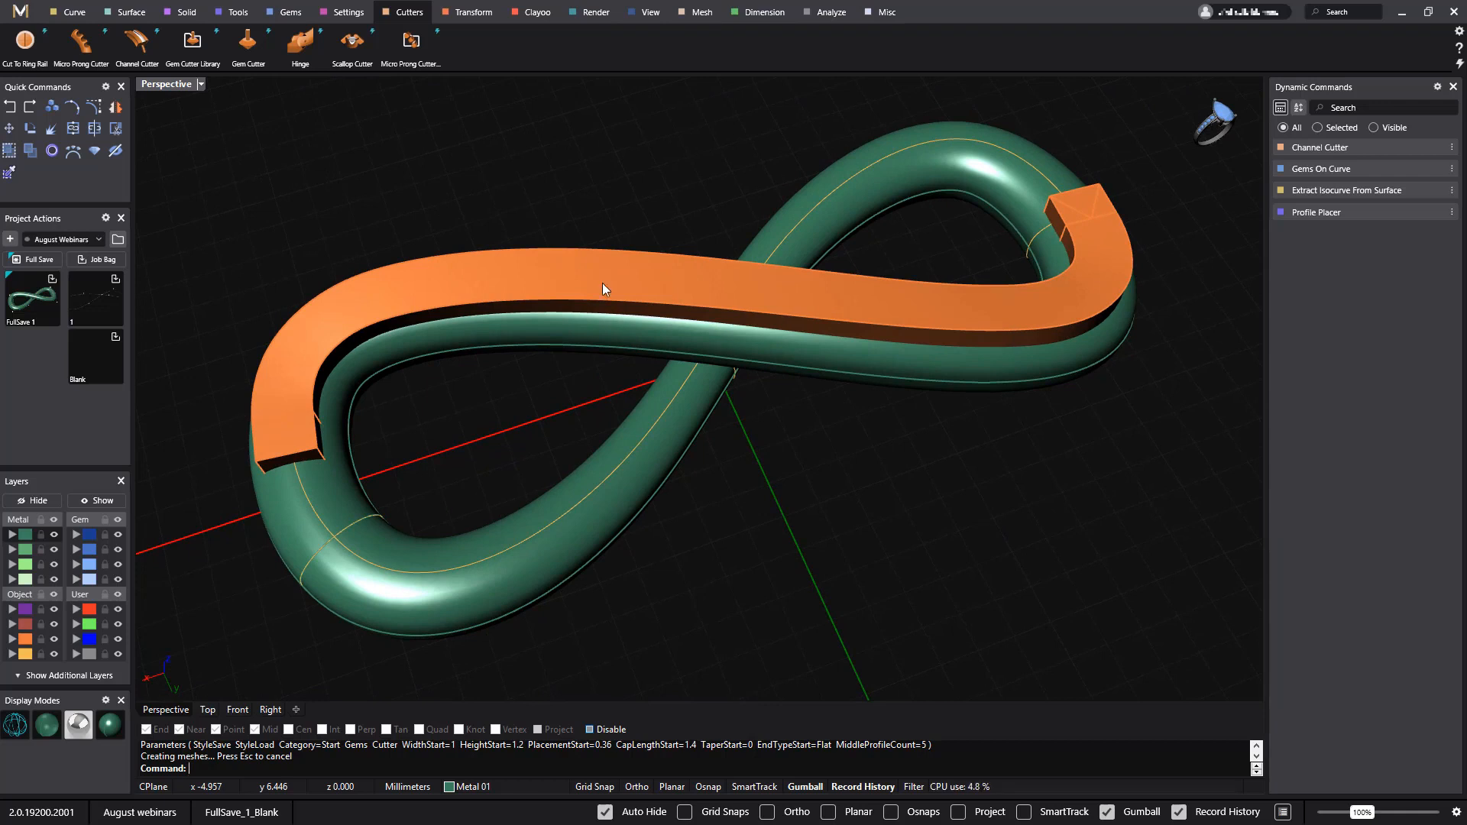
Step: Subtract the channel cutter on the Cutting layer from the infinity band with a Boolean Difference
click(191, 14)
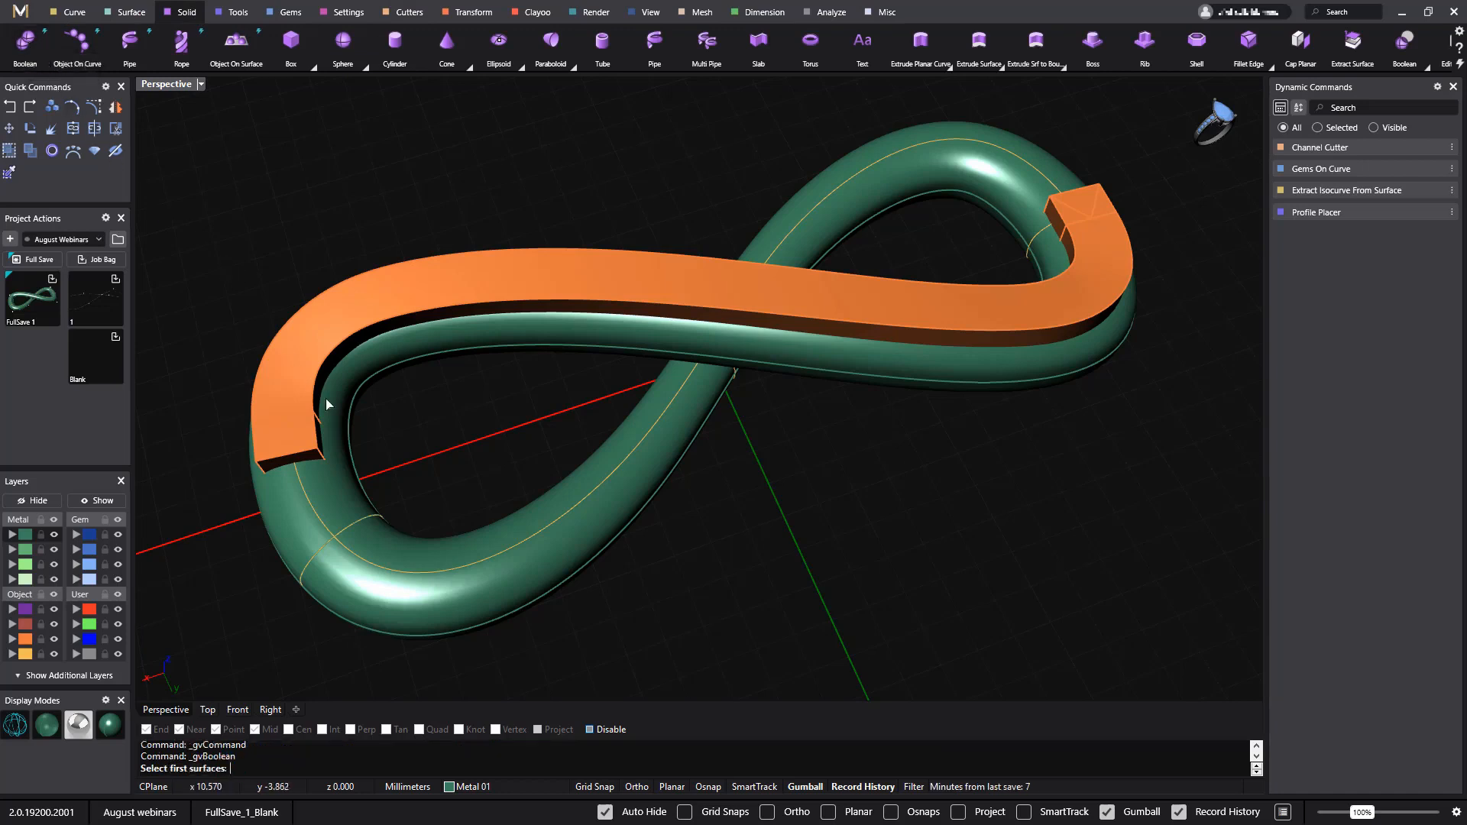
click(341, 477)
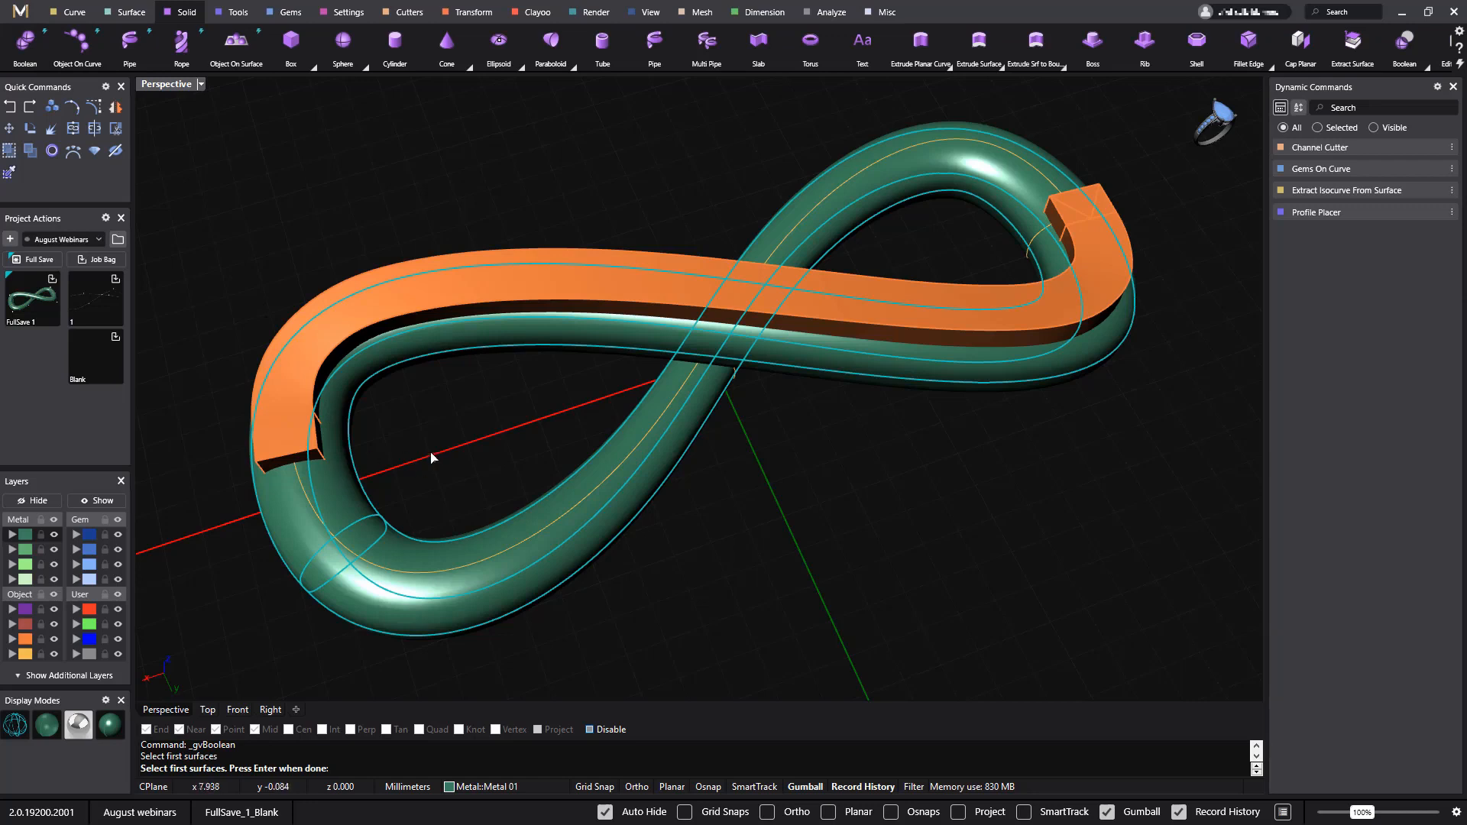
key(Return)
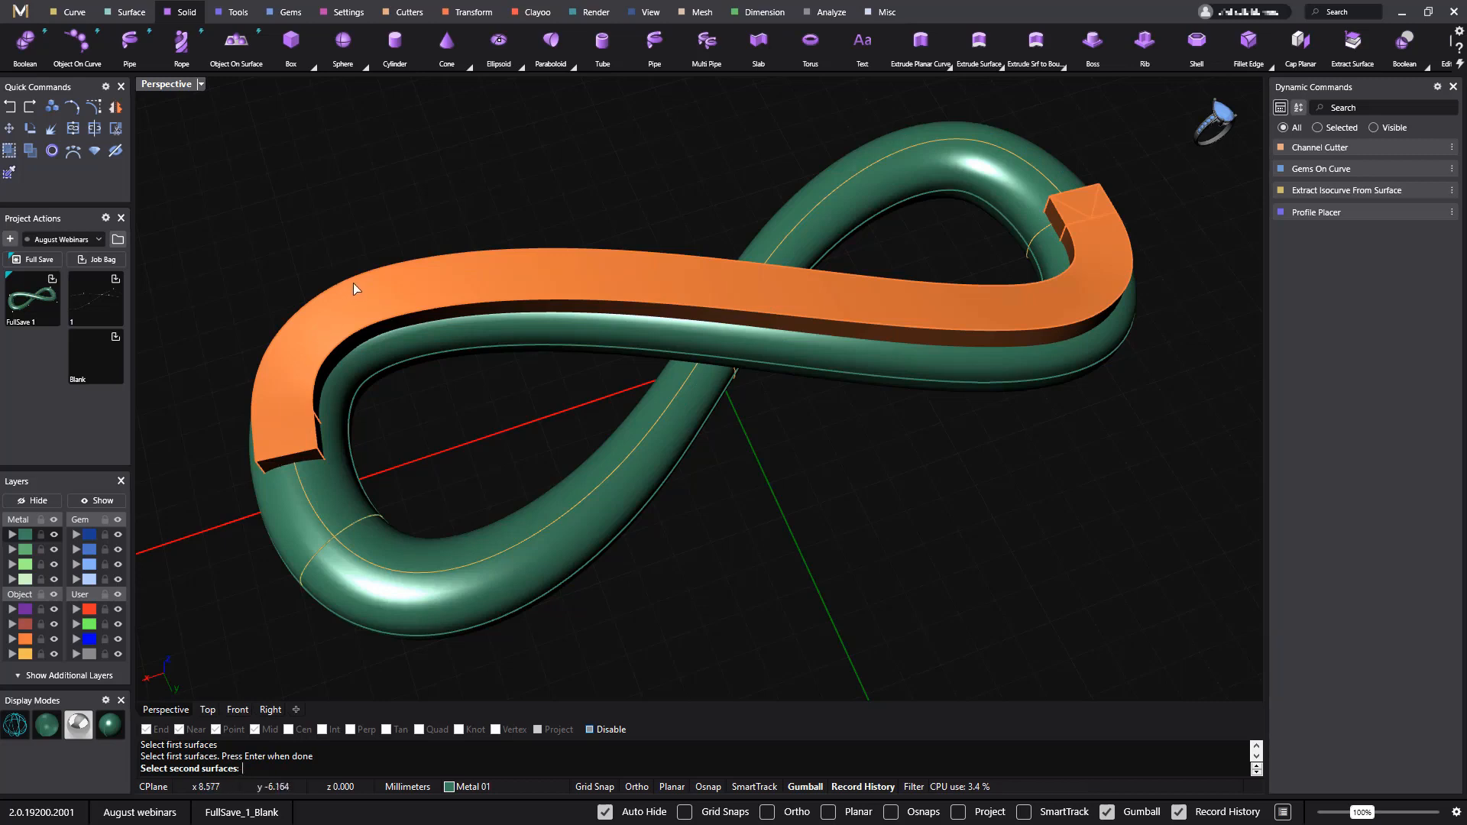
click(24, 641)
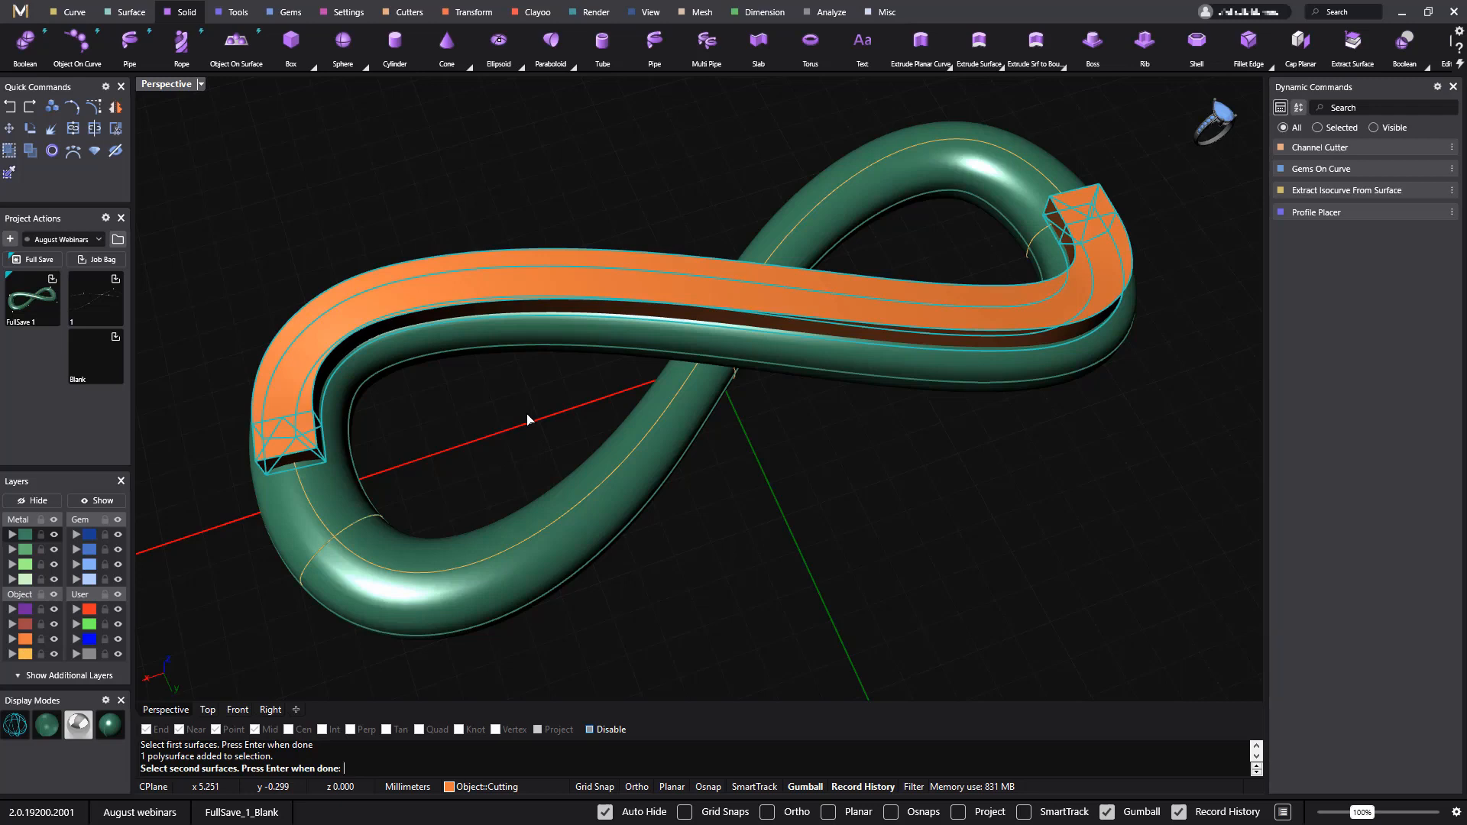
key(Return)
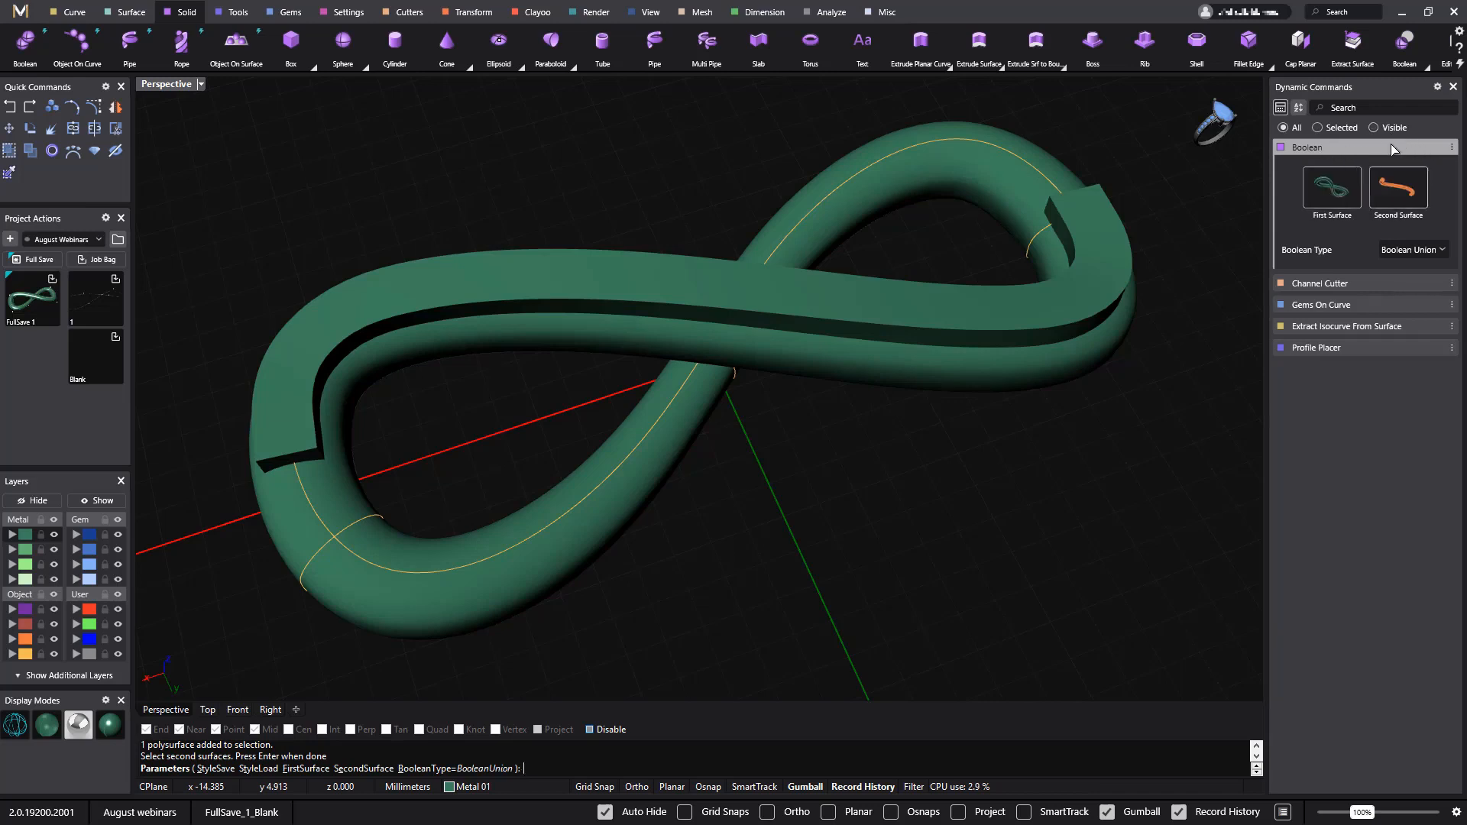
click(1419, 253)
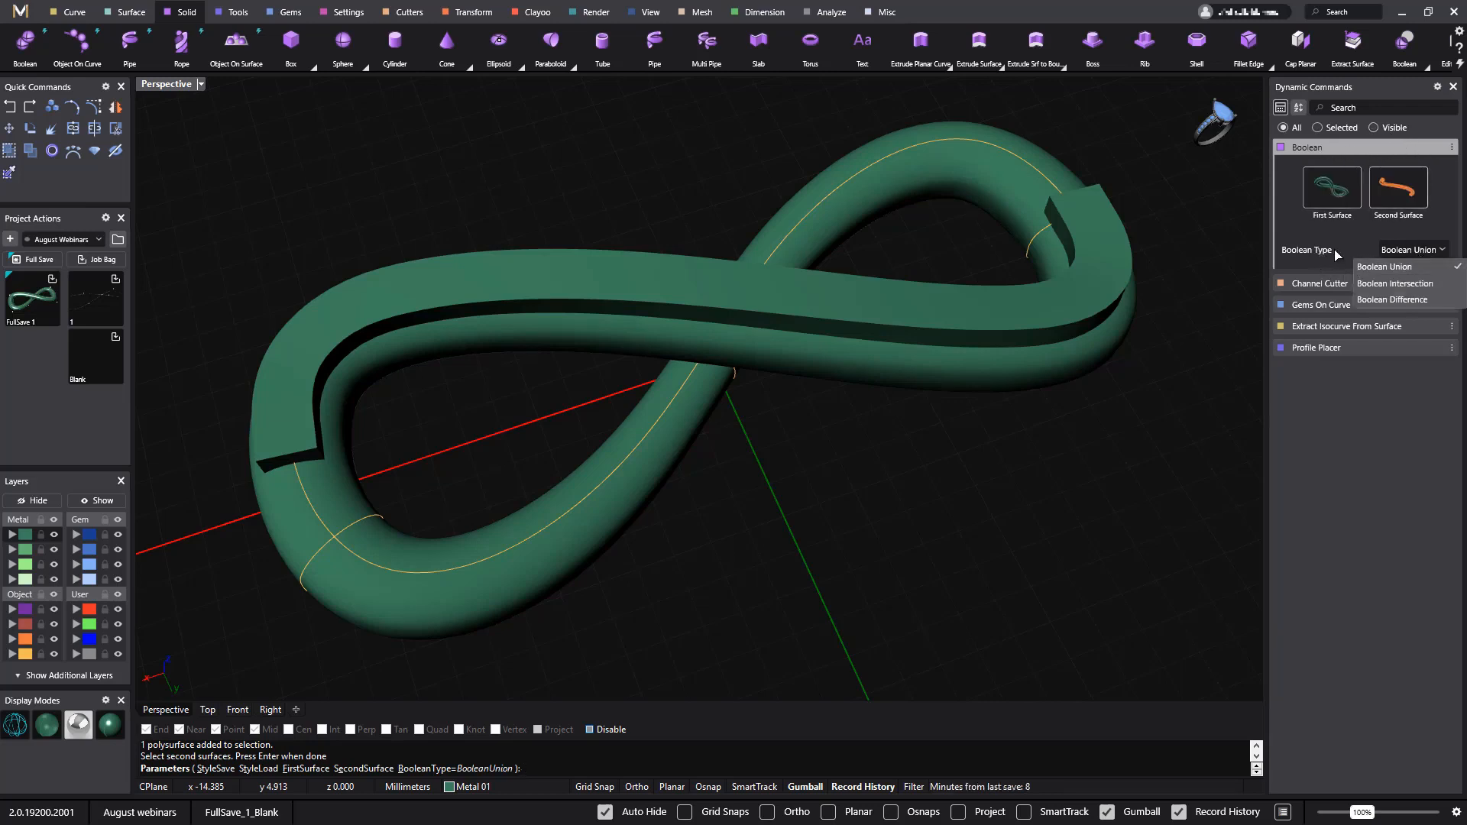
click(1397, 299)
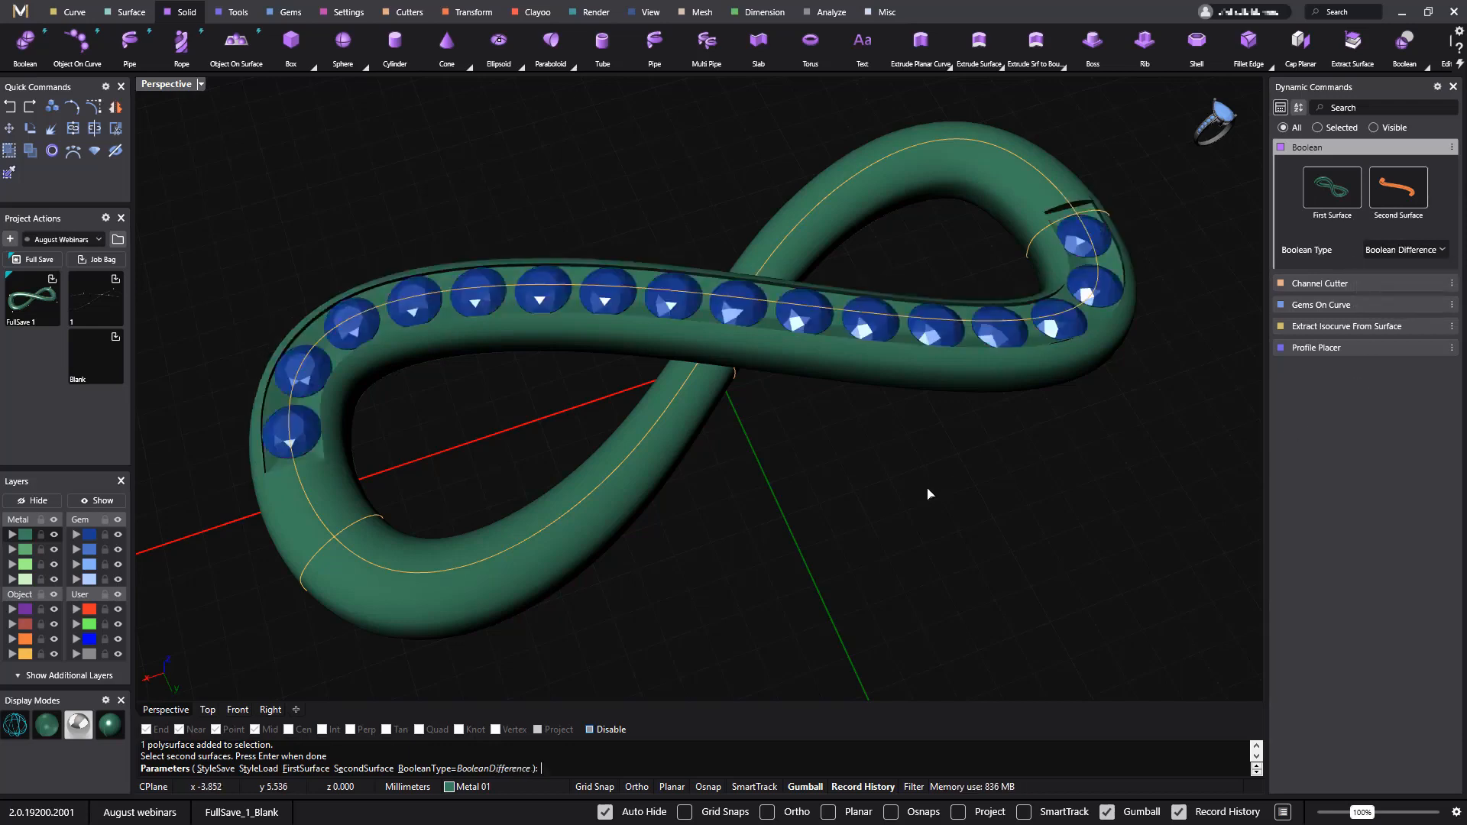
Step: Examine the cut channel and the gems' seating from close up and around the pendant, and accept the Boolean
right_drag(889, 513, 845, 367)
scroll(599, 341, up, 6)
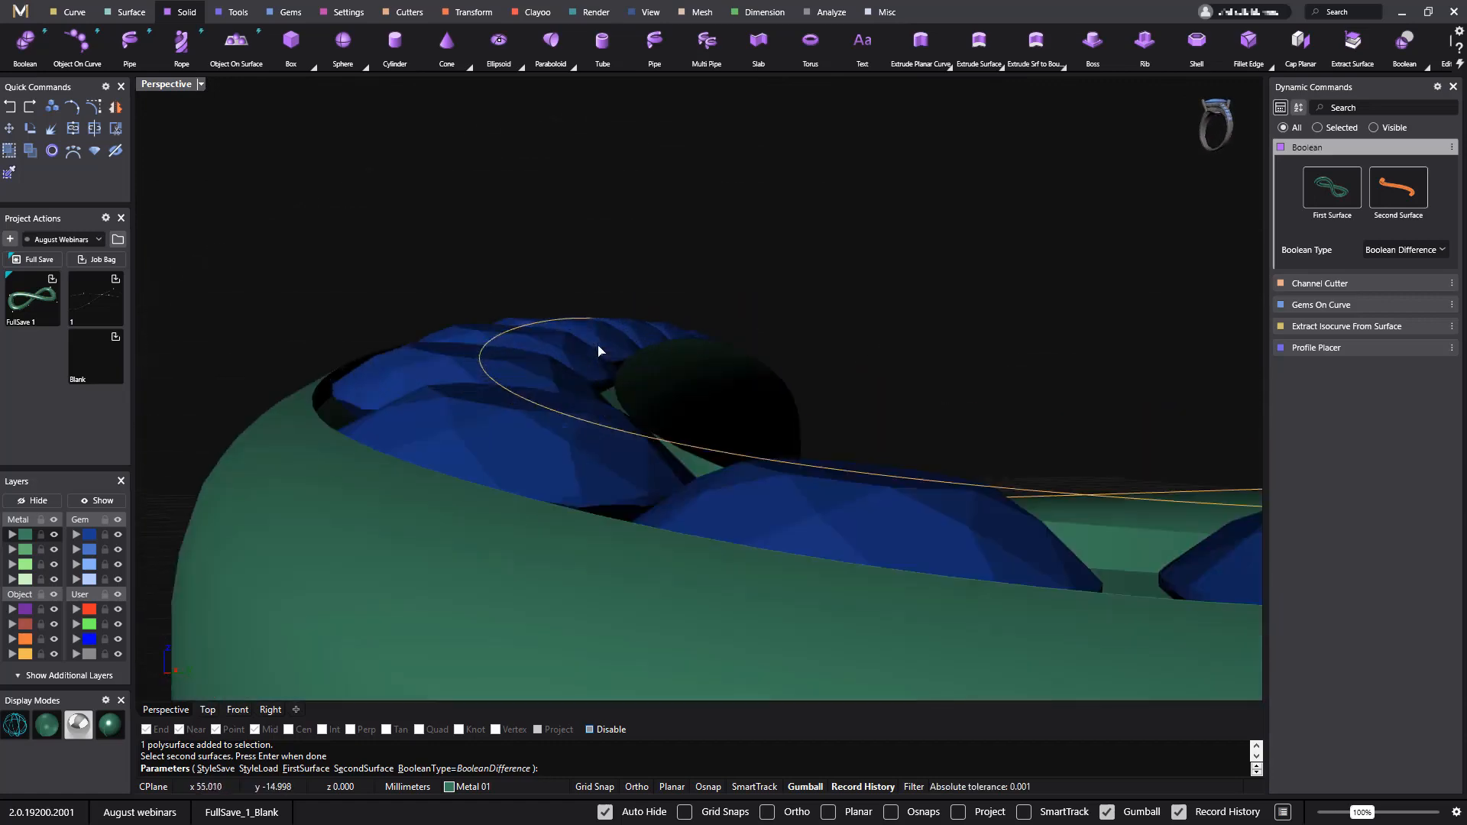
right_drag(617, 363, 661, 395)
right_drag(851, 412, 822, 530)
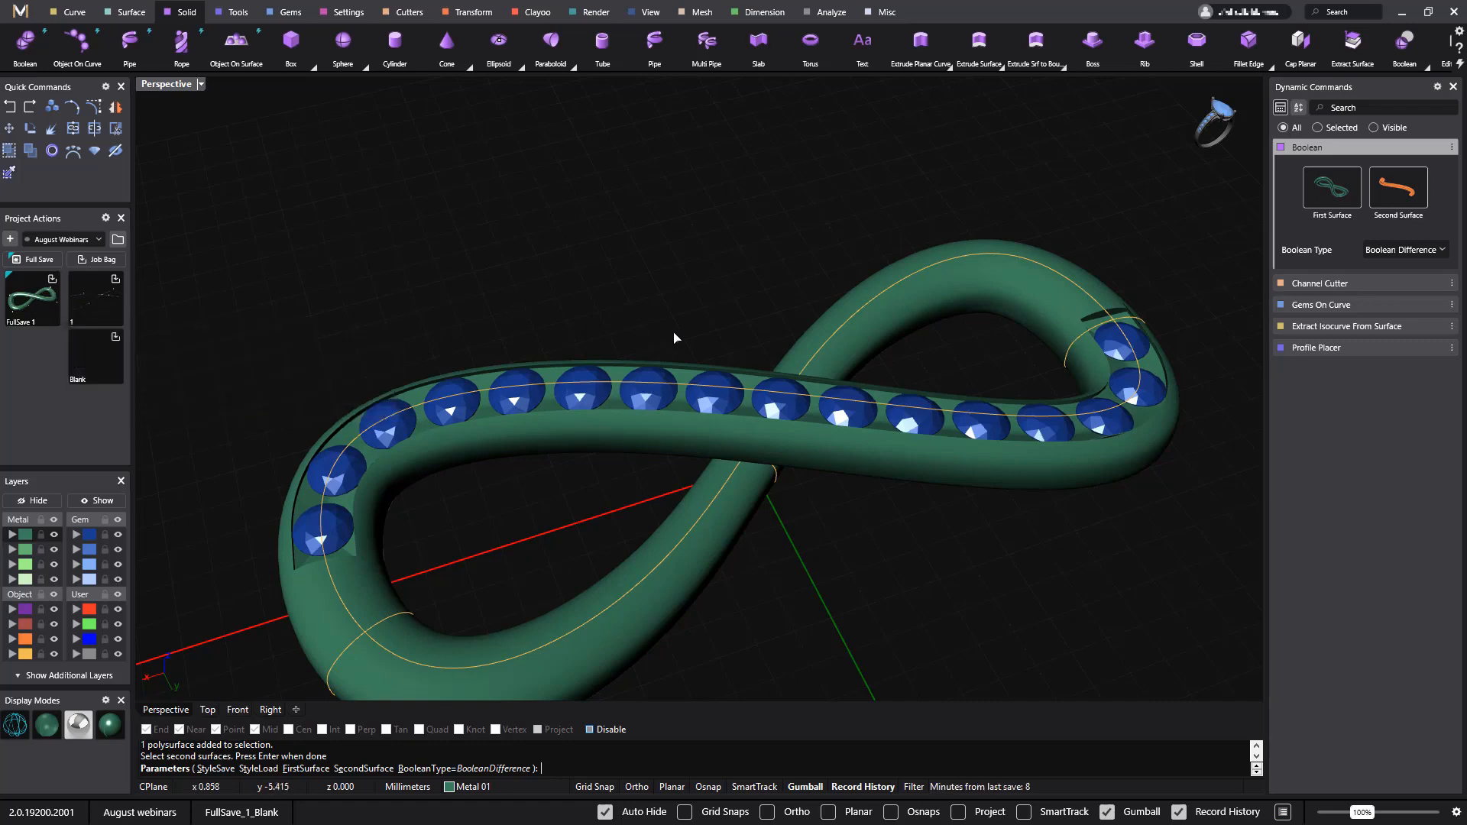
right_drag(678, 337, 986, 386)
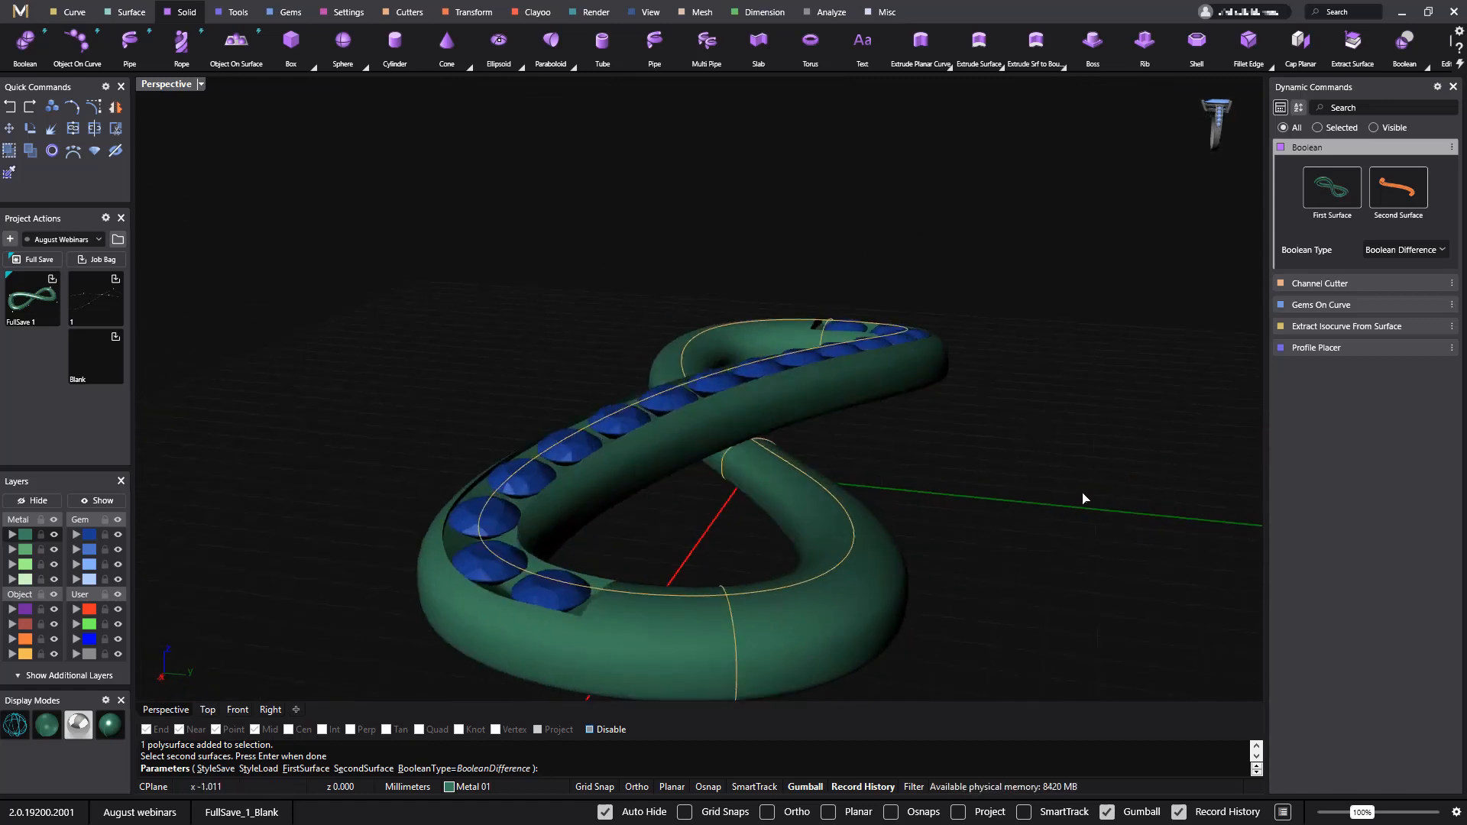
right_drag(1089, 472, 1177, 489)
right_click(1098, 459)
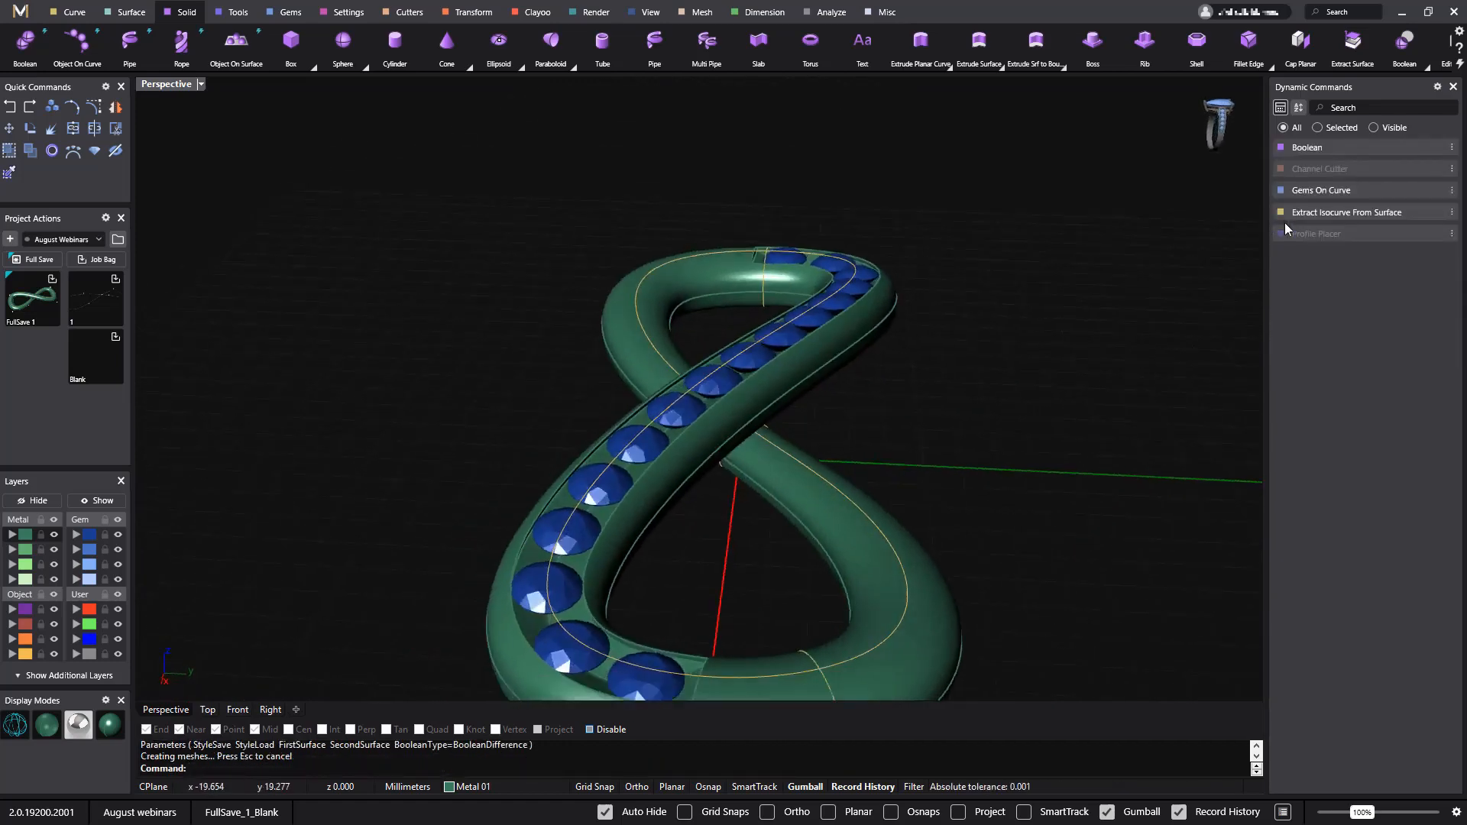
Step: Reopen the Gems On Curve row for editing and display the model in wireframe from the side
right_drag(1116, 342, 1038, 334)
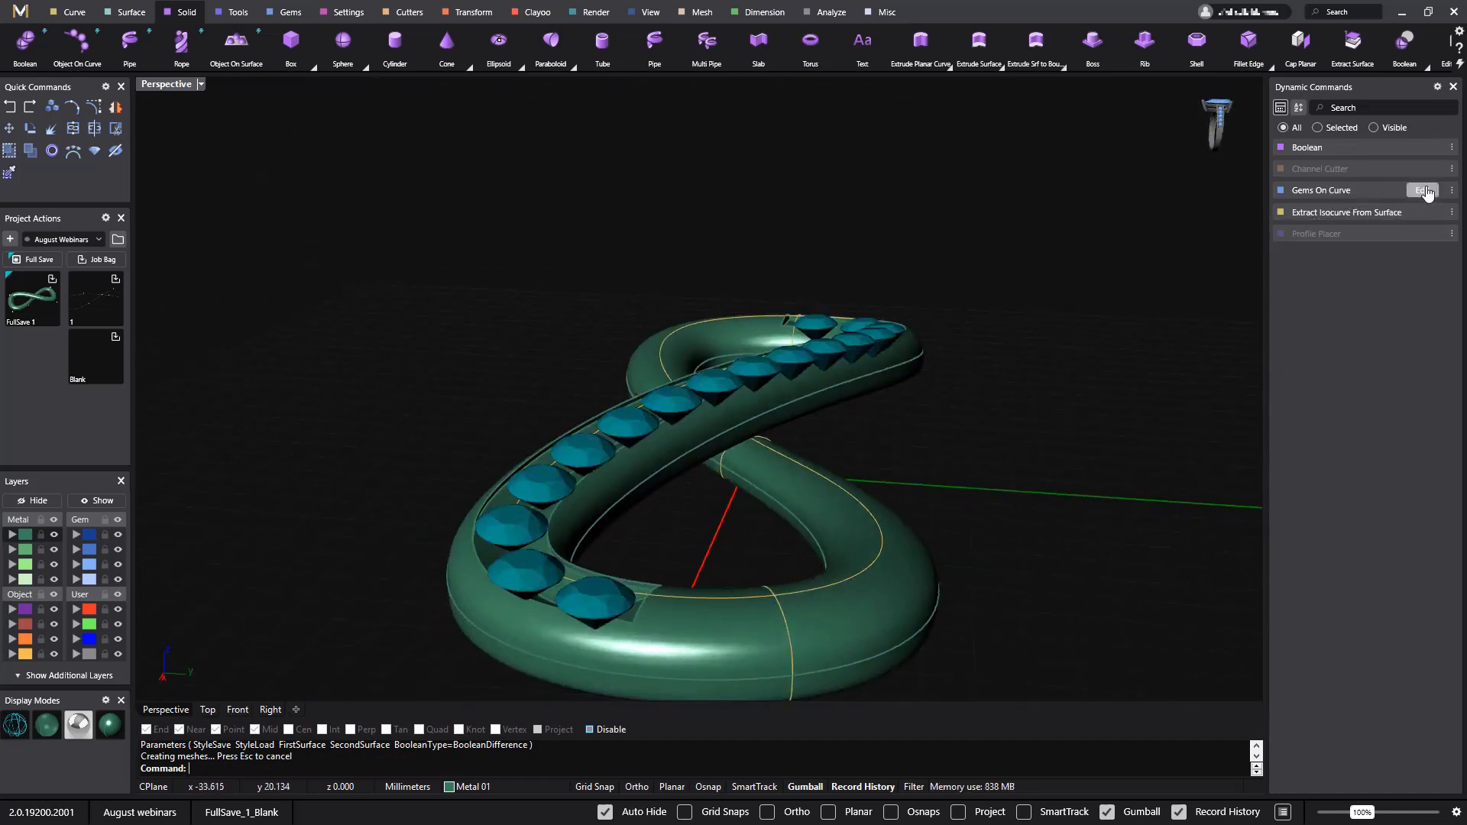
click(1418, 191)
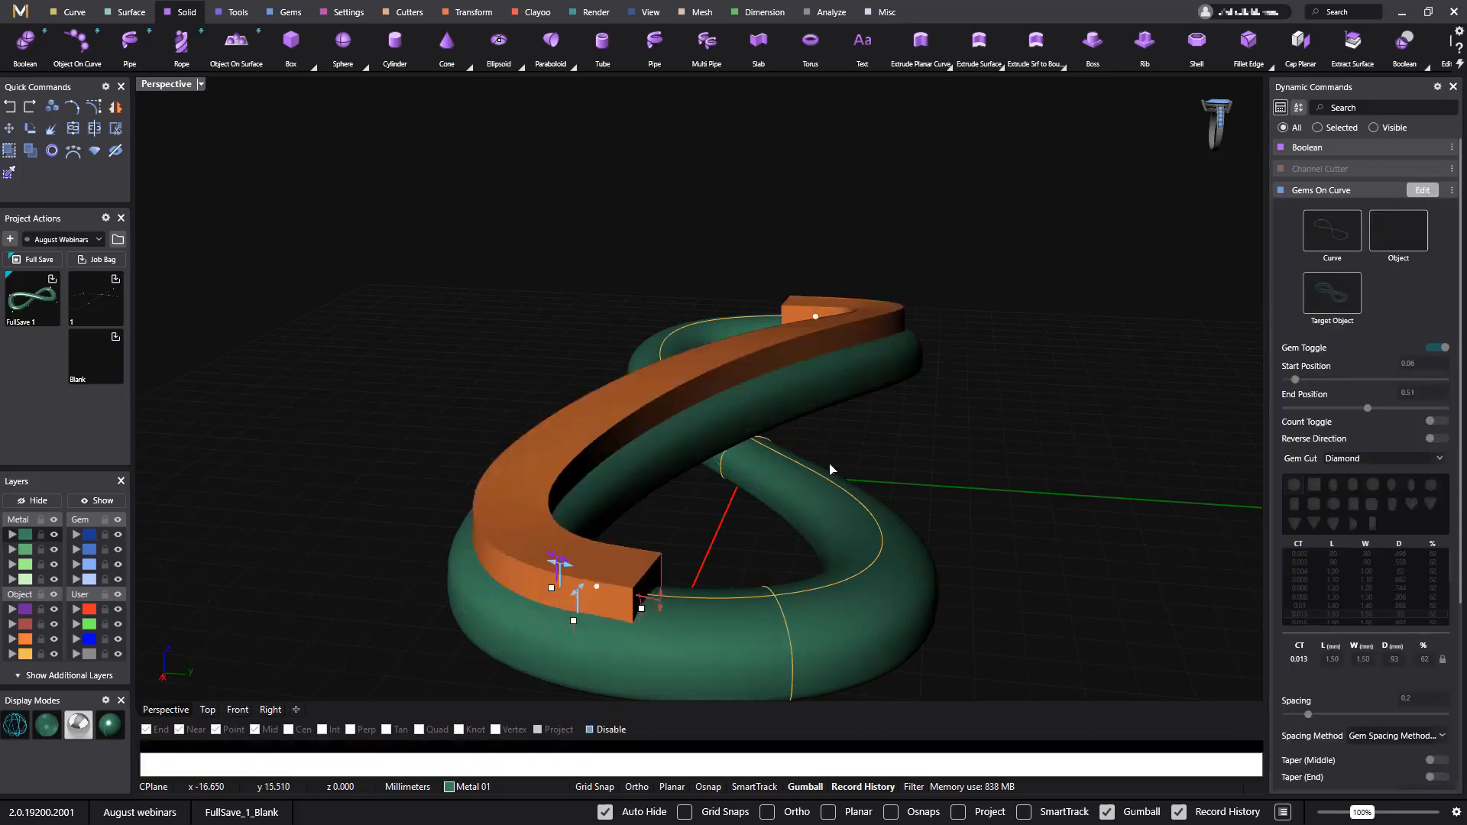
click(15, 725)
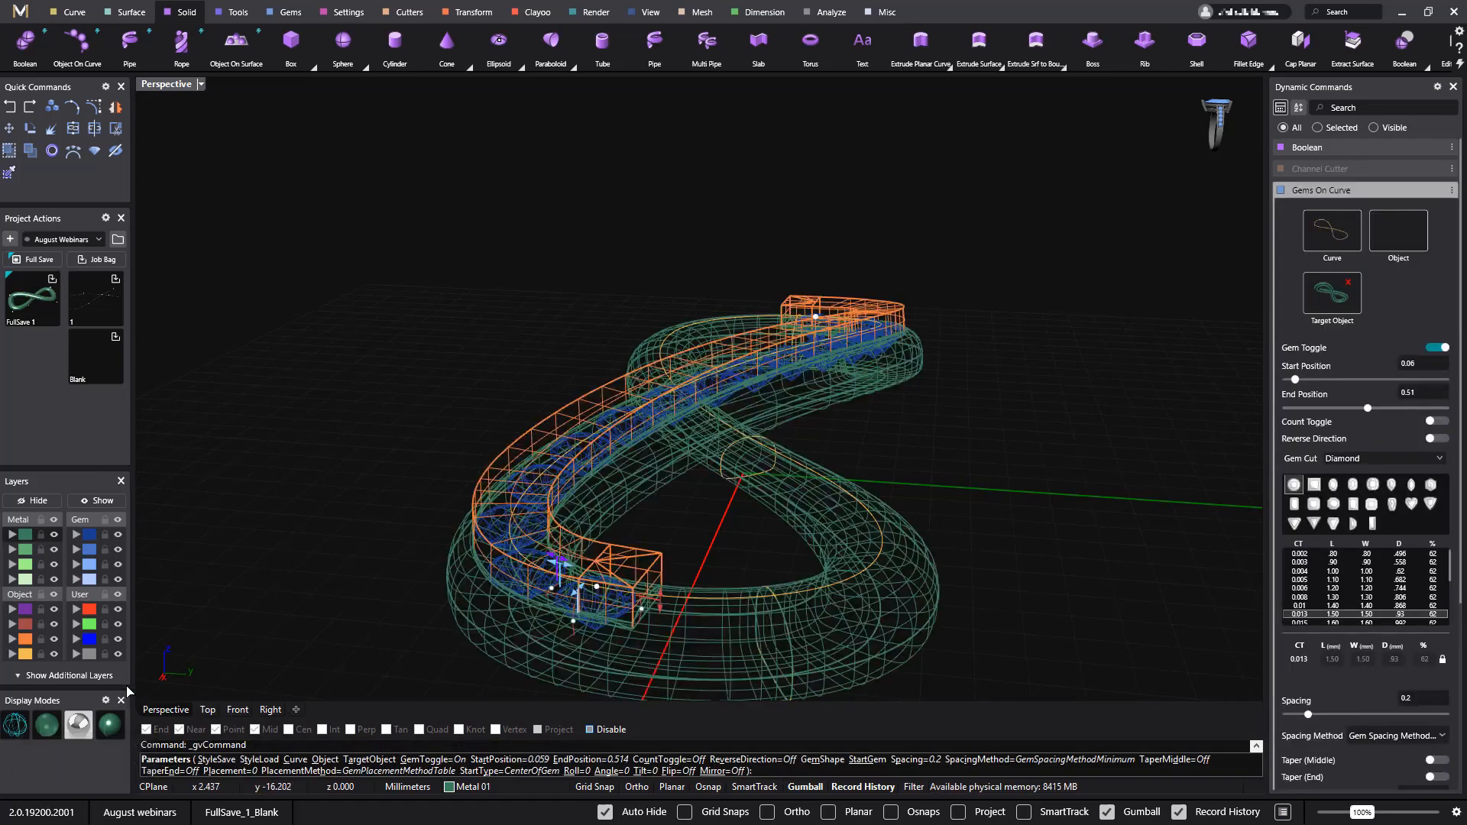
right_drag(969, 484, 802, 439)
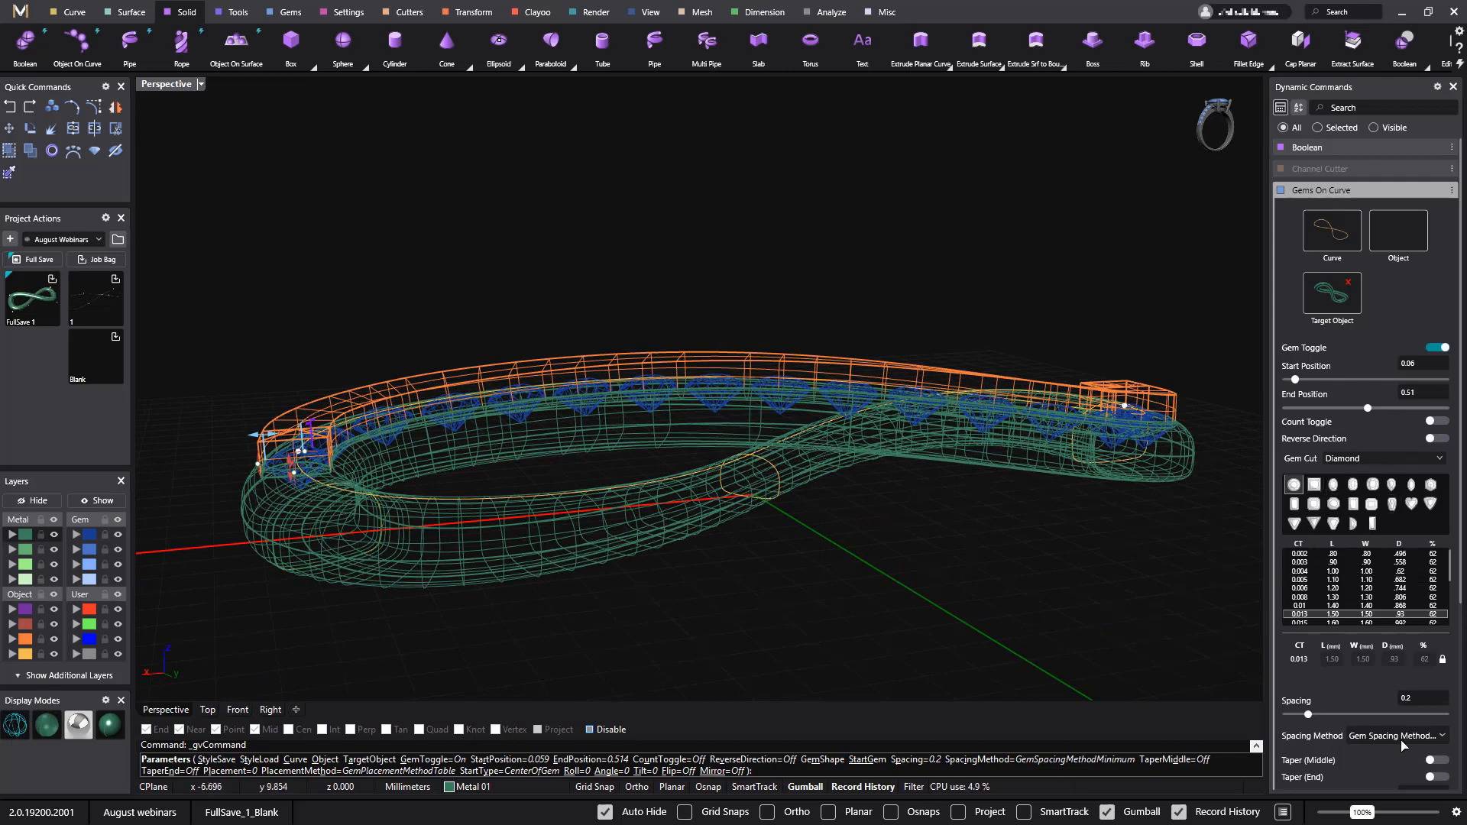
Step: Lower the gem row into the channel by setting its placement to -0.27, and accept the change
scroll(1404, 742, down, 4)
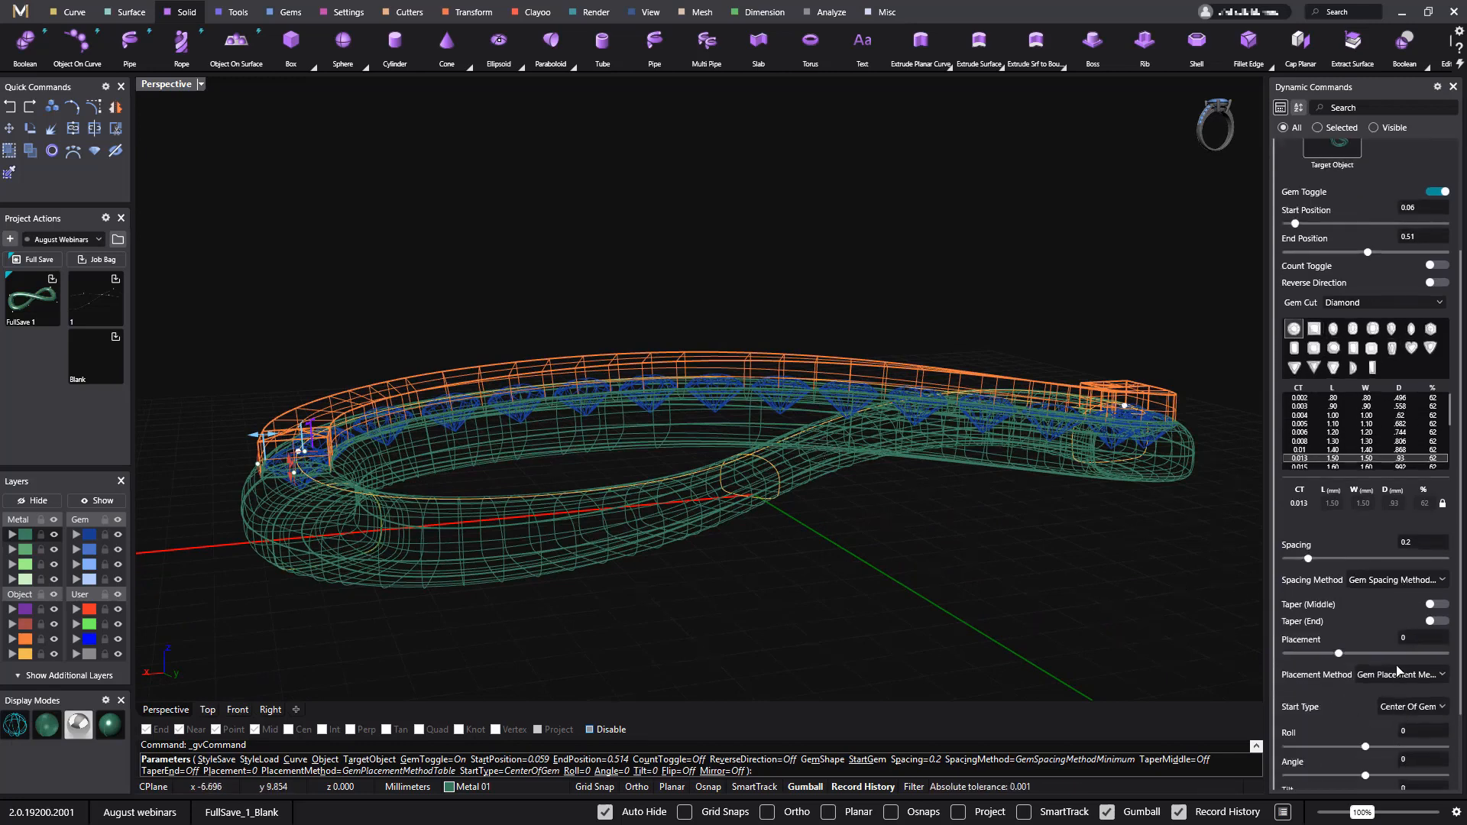
click(1419, 677)
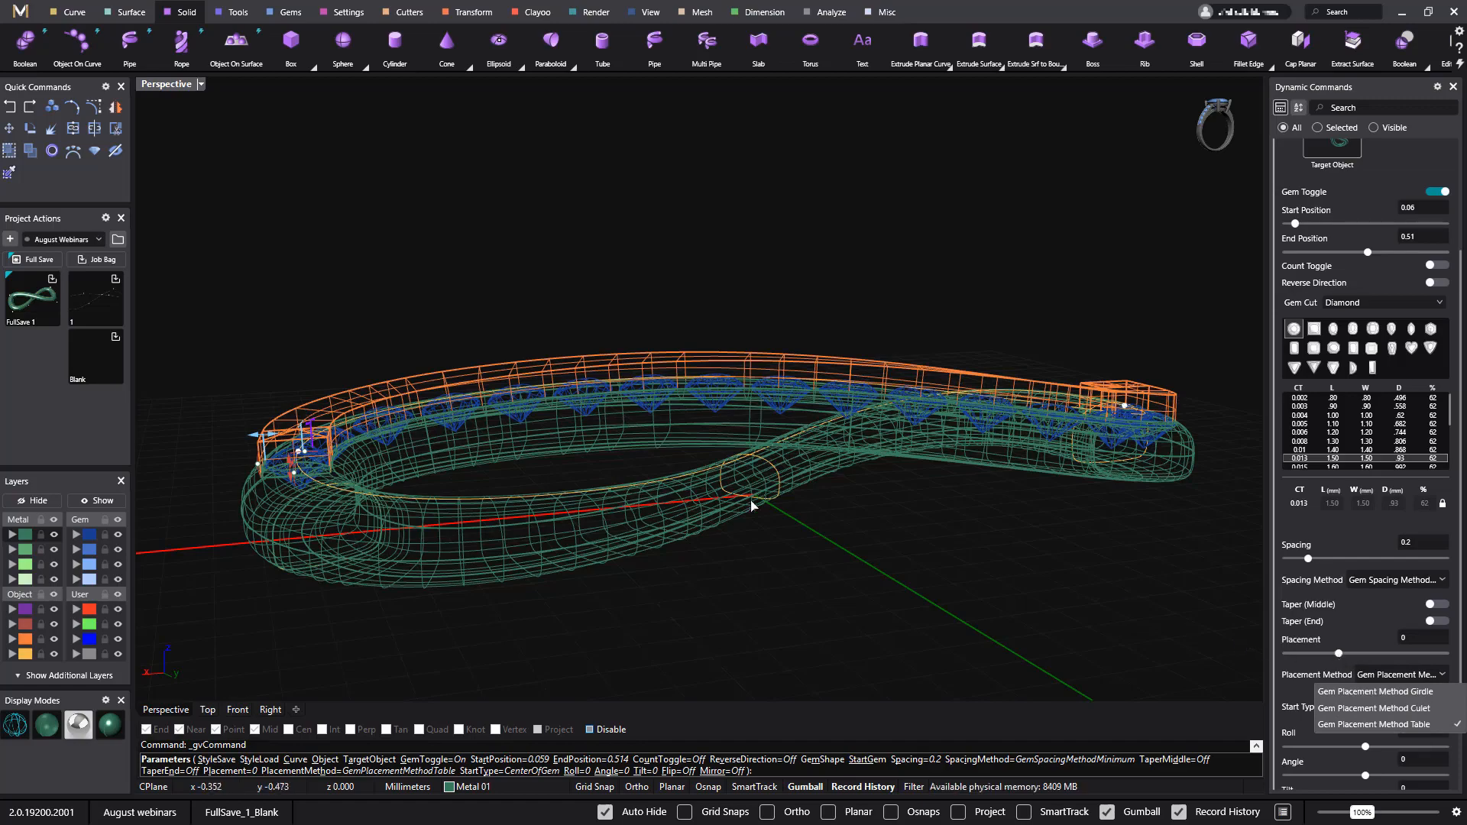
right_drag(838, 583, 965, 561)
scroll(965, 562, up, 5)
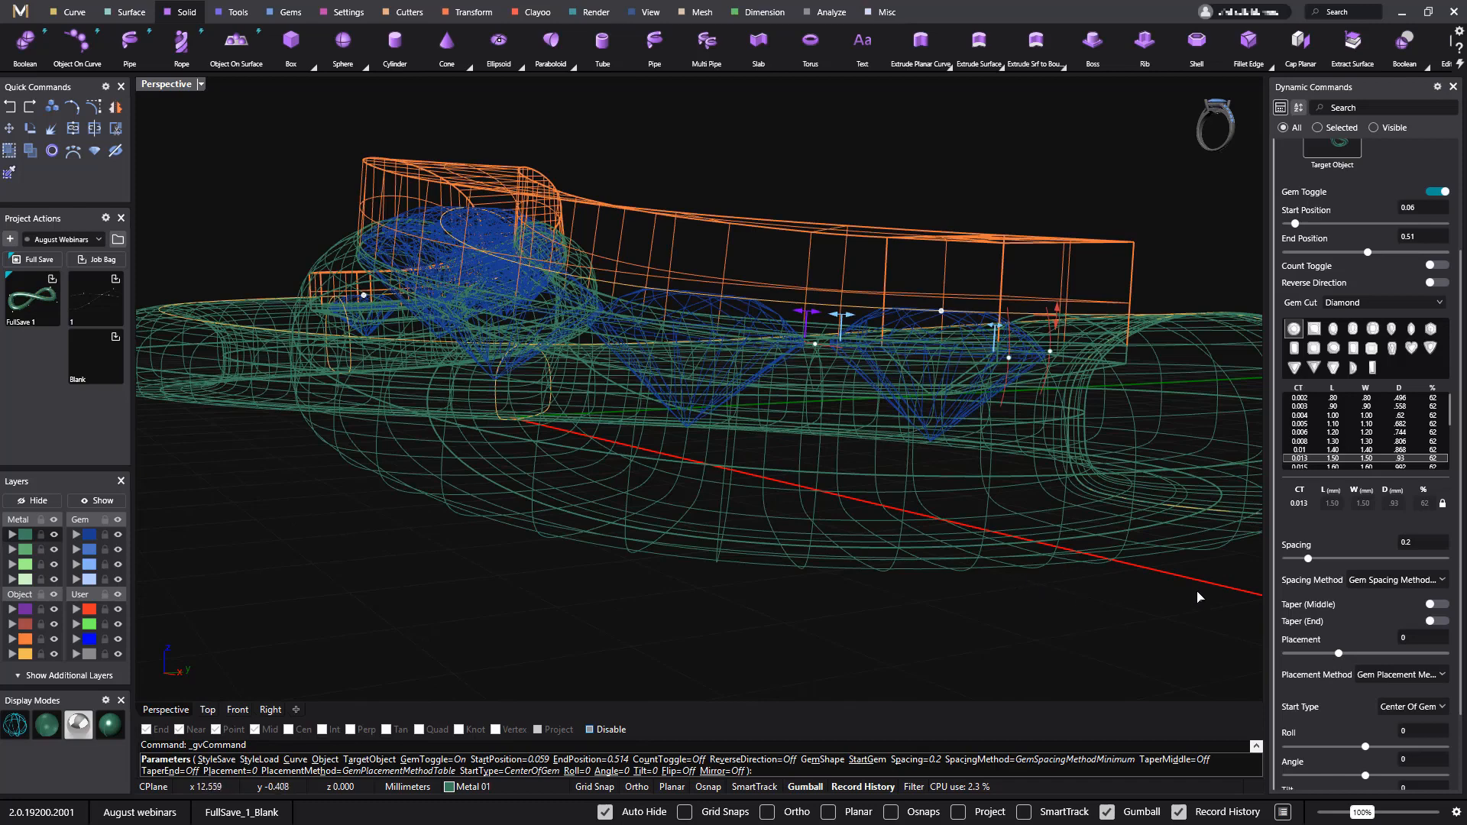
drag(1334, 655, 1325, 653)
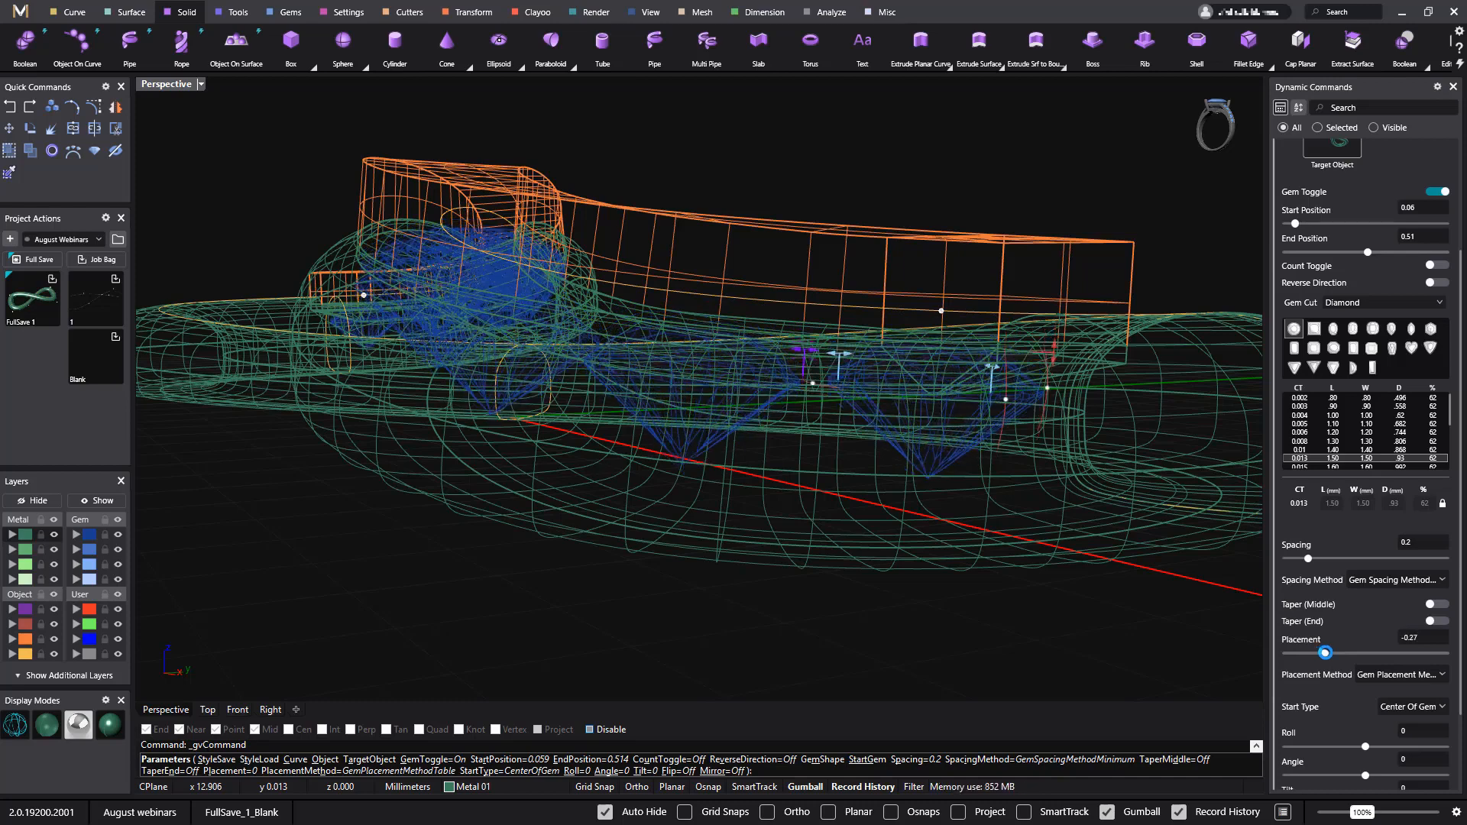
right_click(1095, 656)
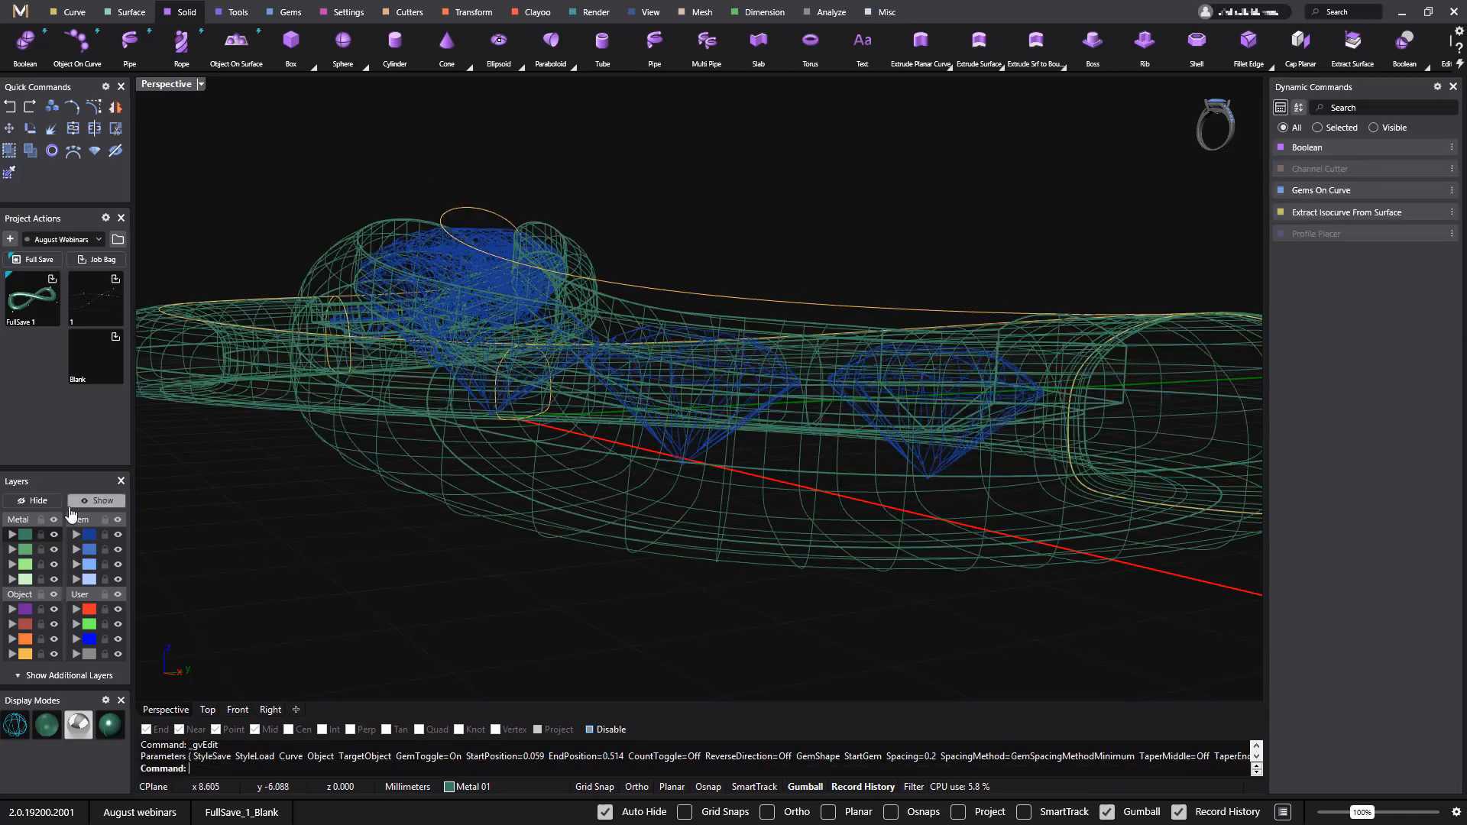
Step: Display the model shaded, examine the gems set in the channel from several angles, and save the project as FullSave_2_Blank.3dm
click(112, 724)
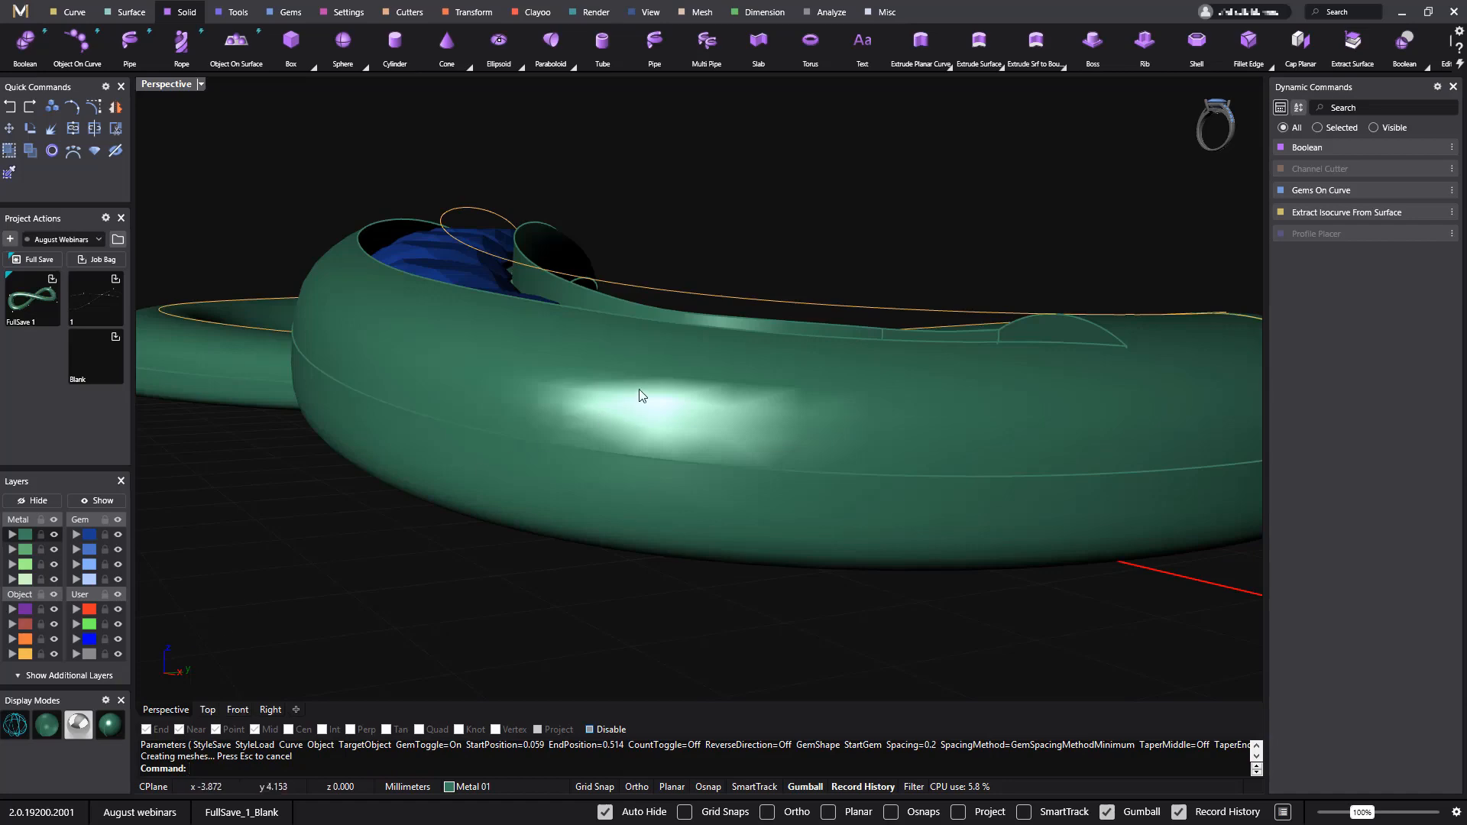
right_drag(639, 390, 682, 490)
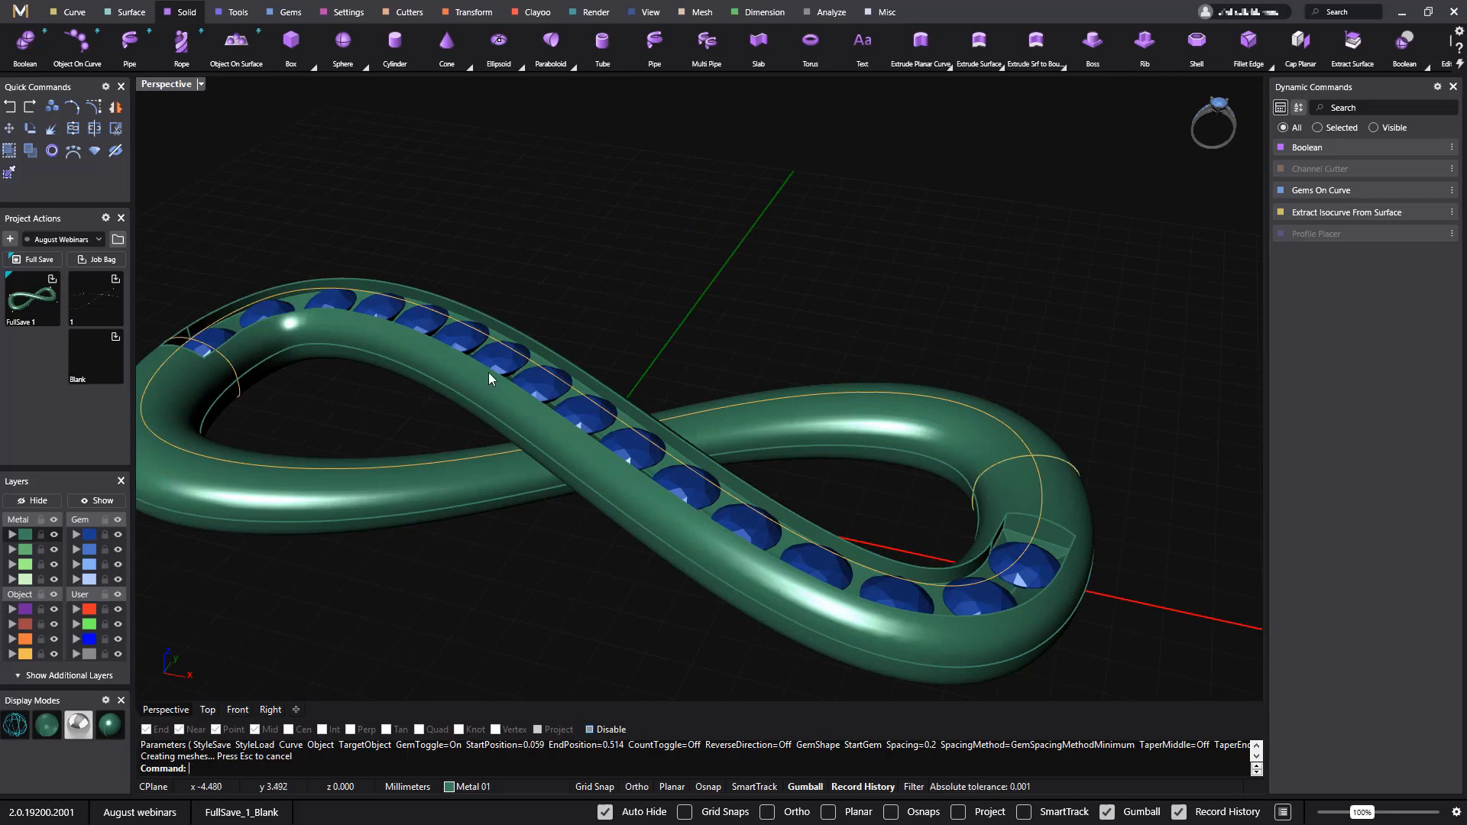
right_drag(420, 388, 344, 313)
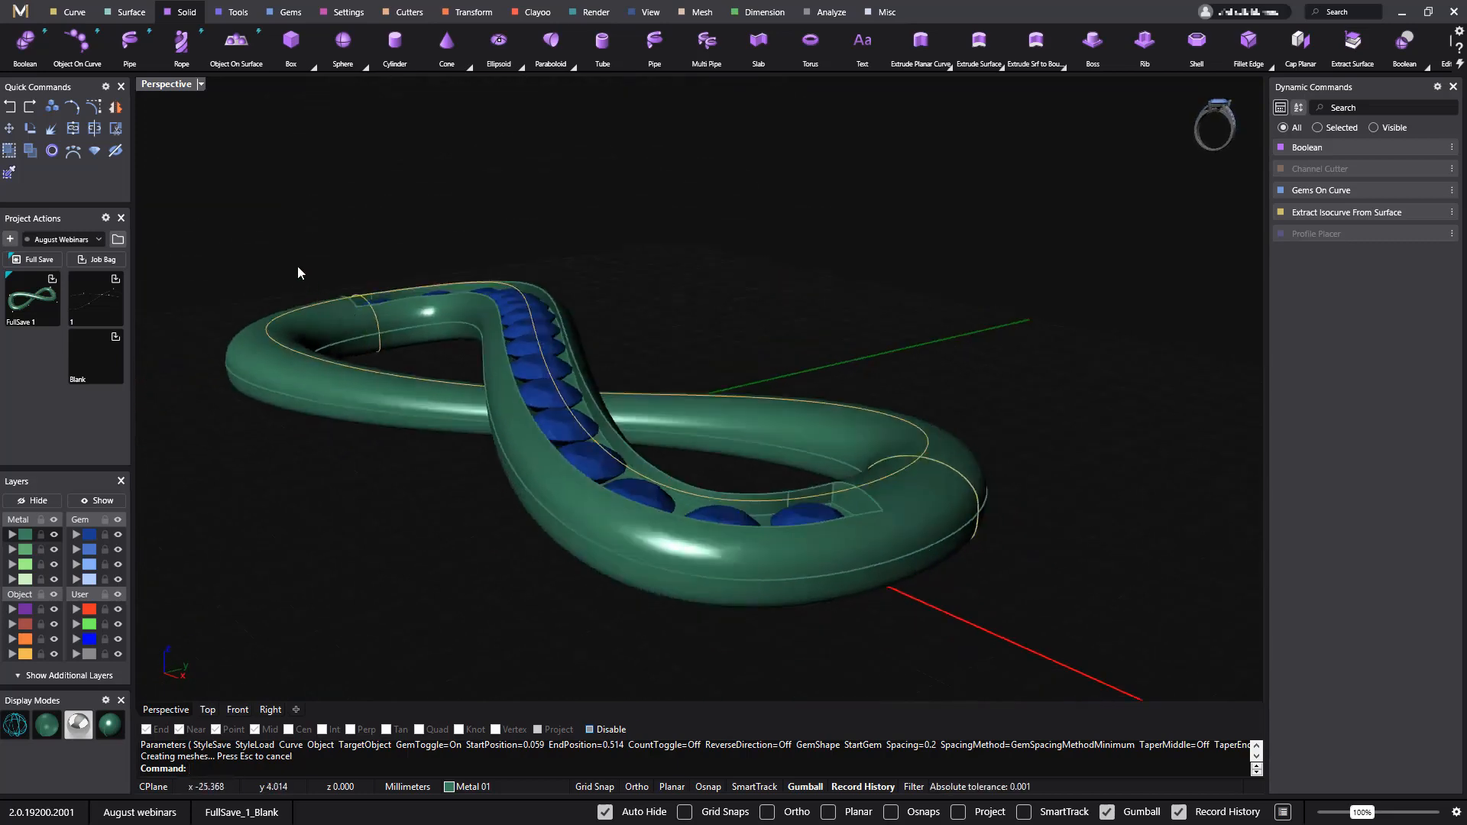
right_drag(297, 266, 539, 546)
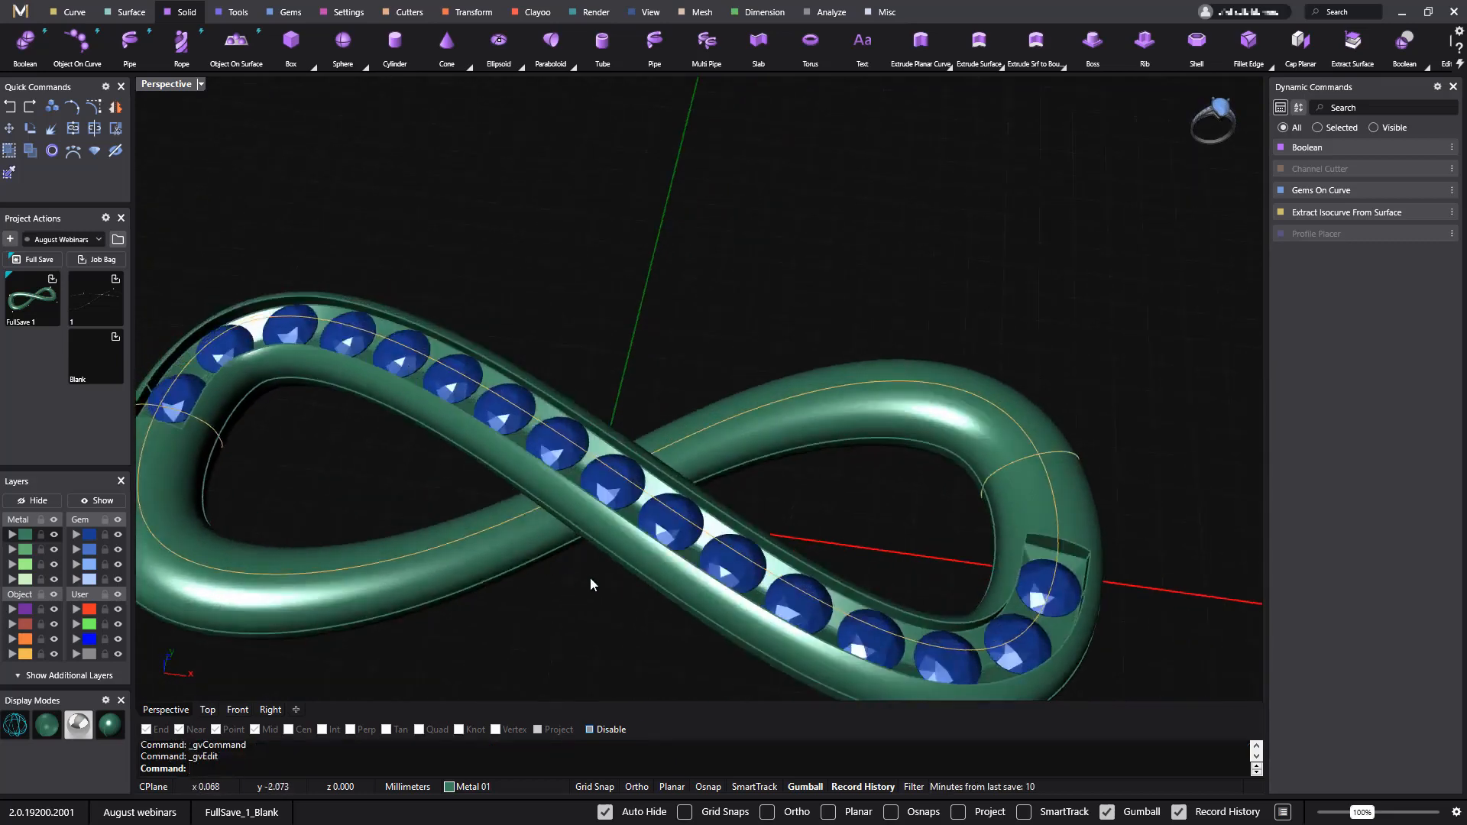
shift+right_drag(627, 560, 740, 450)
scroll(740, 450, down, 2)
right_drag(747, 545, 779, 596)
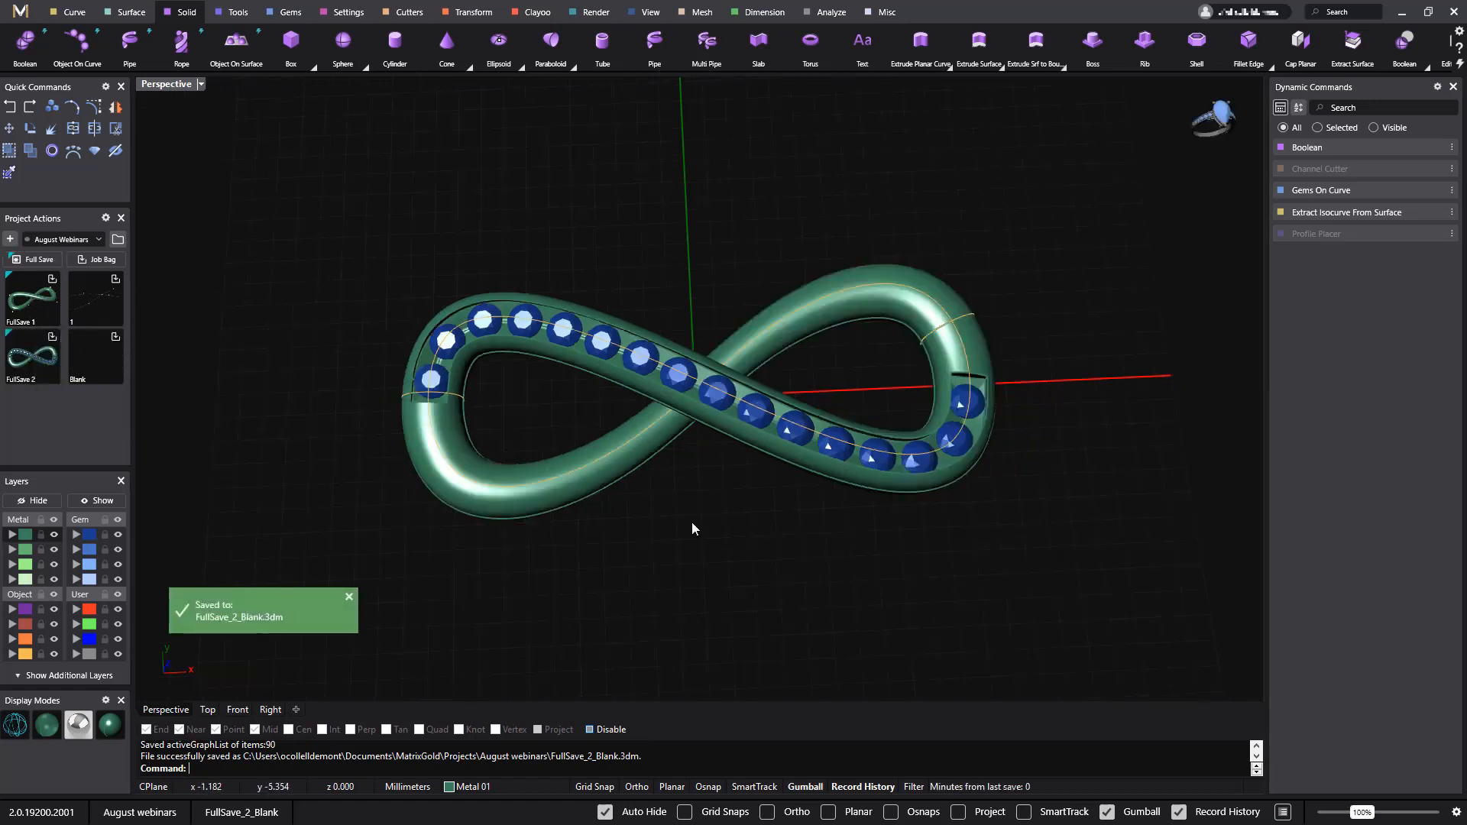
right_drag(693, 528, 770, 431)
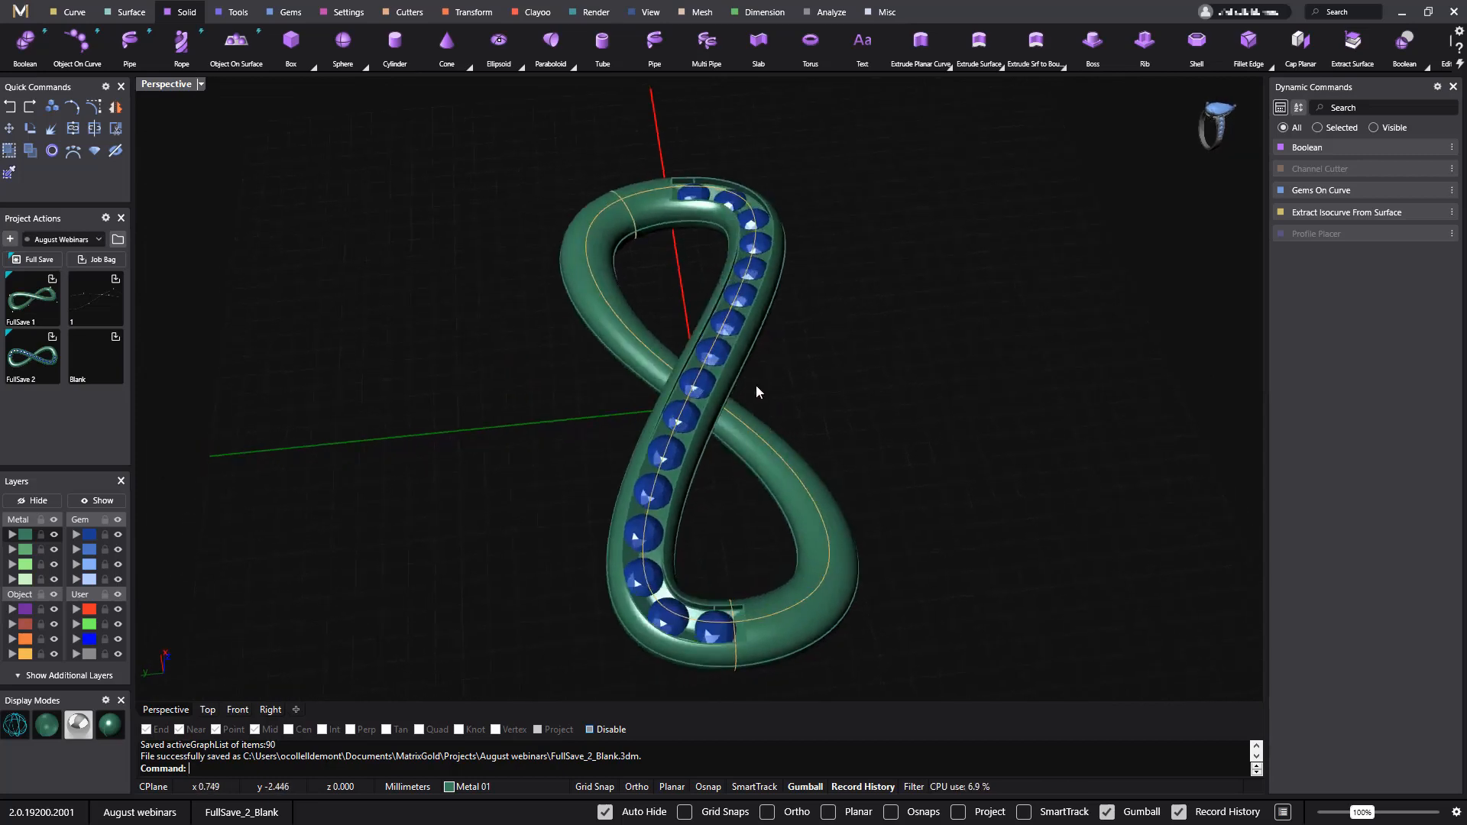
Step: Select all gems on the Gem 01 layer and place prongs along the row with Prong Placer
scroll(804, 346, up, 5)
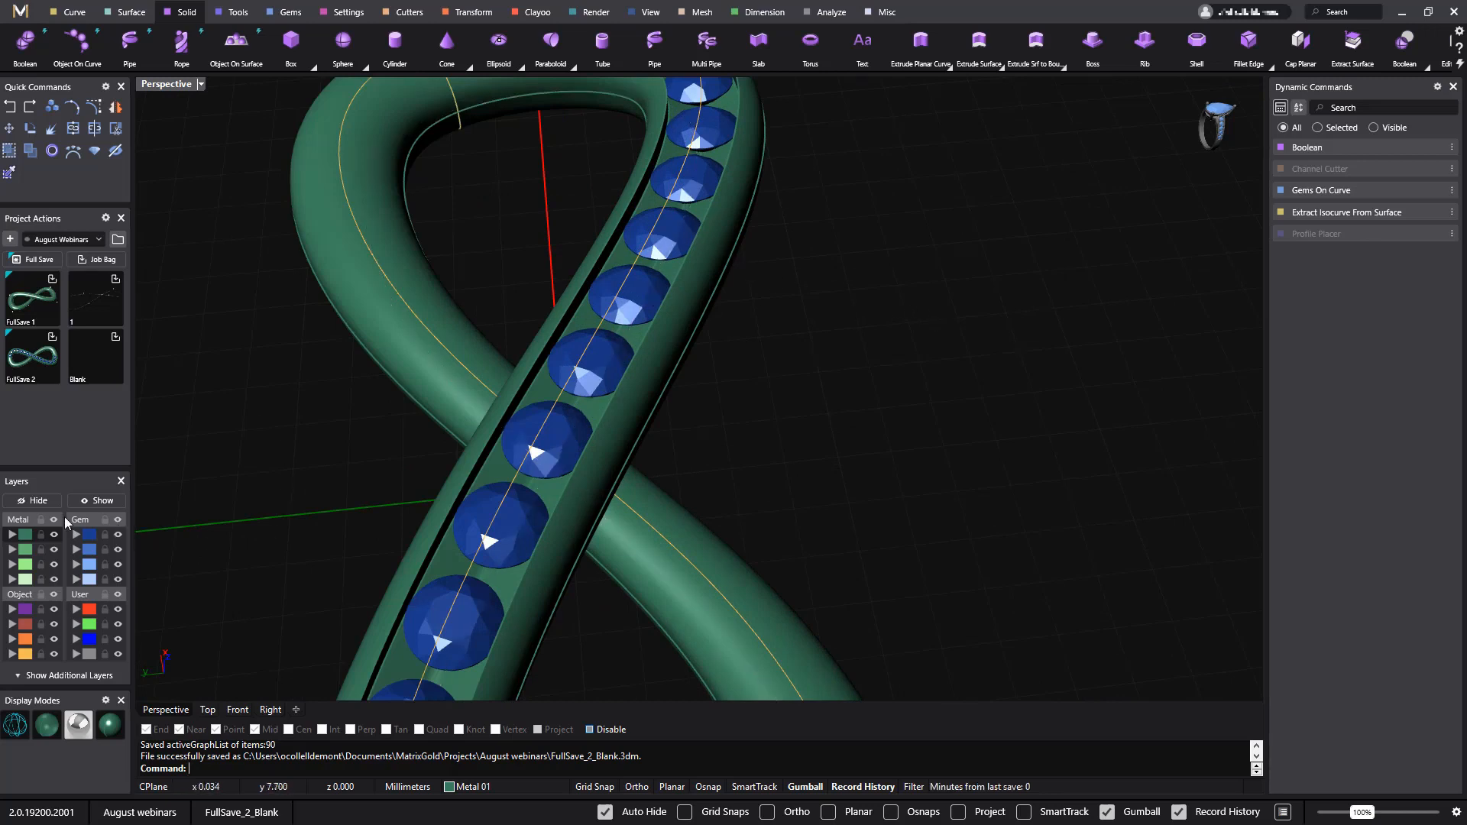
click(95, 538)
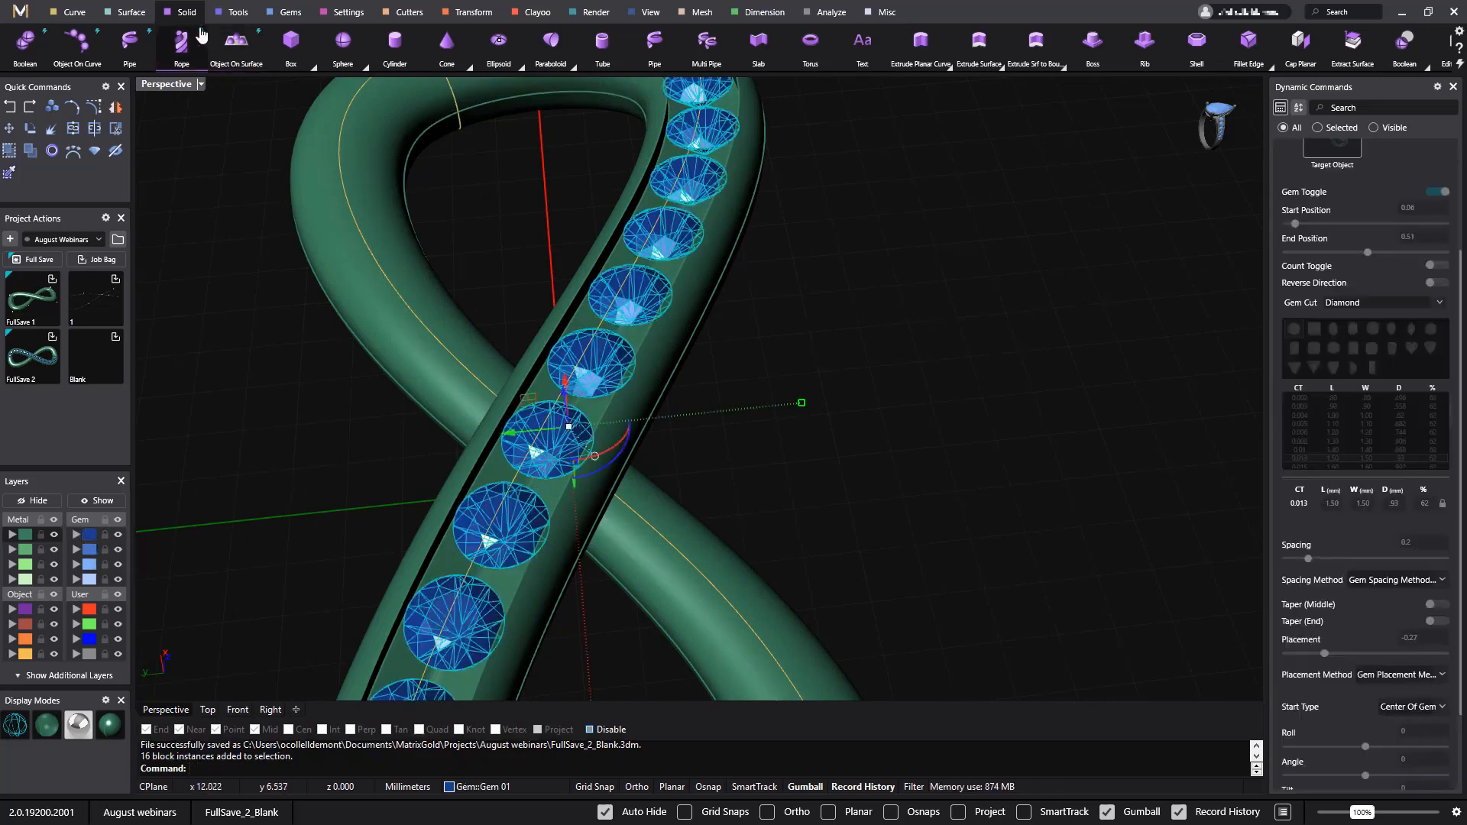
click(352, 15)
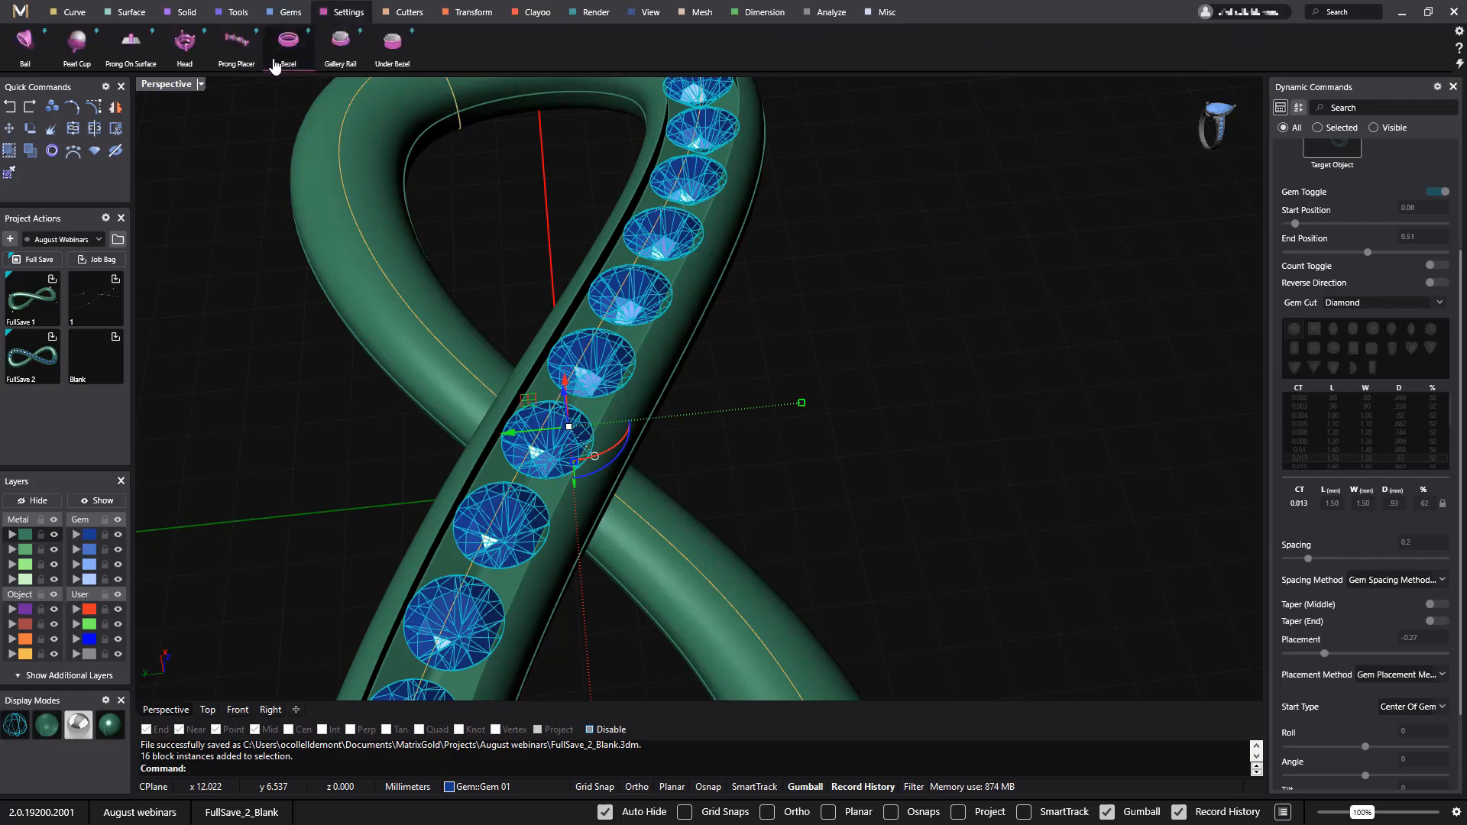
click(237, 47)
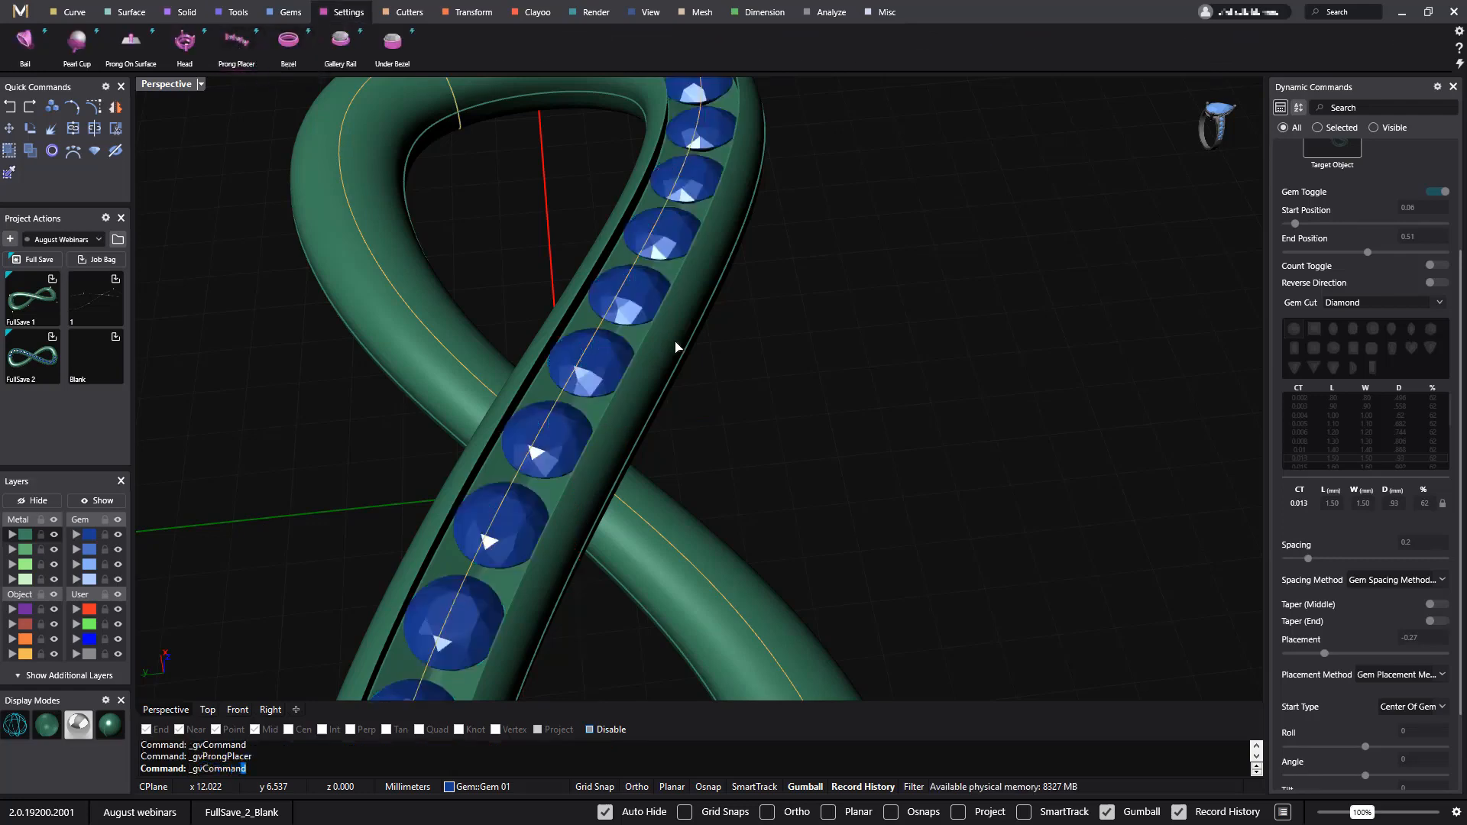
scroll(825, 380, down, 8)
right_drag(965, 421, 778, 501)
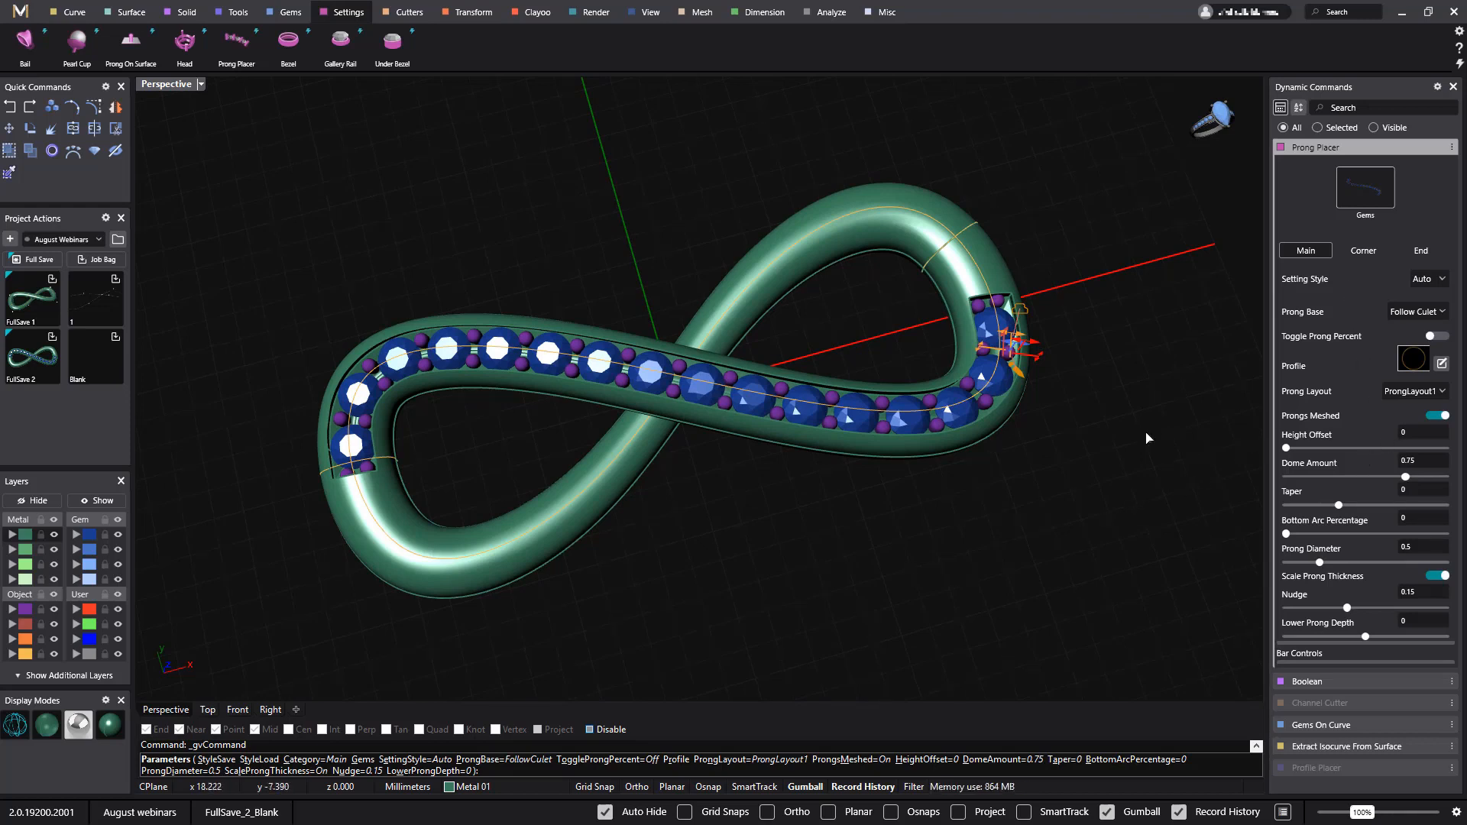
scroll(826, 425, up, 3)
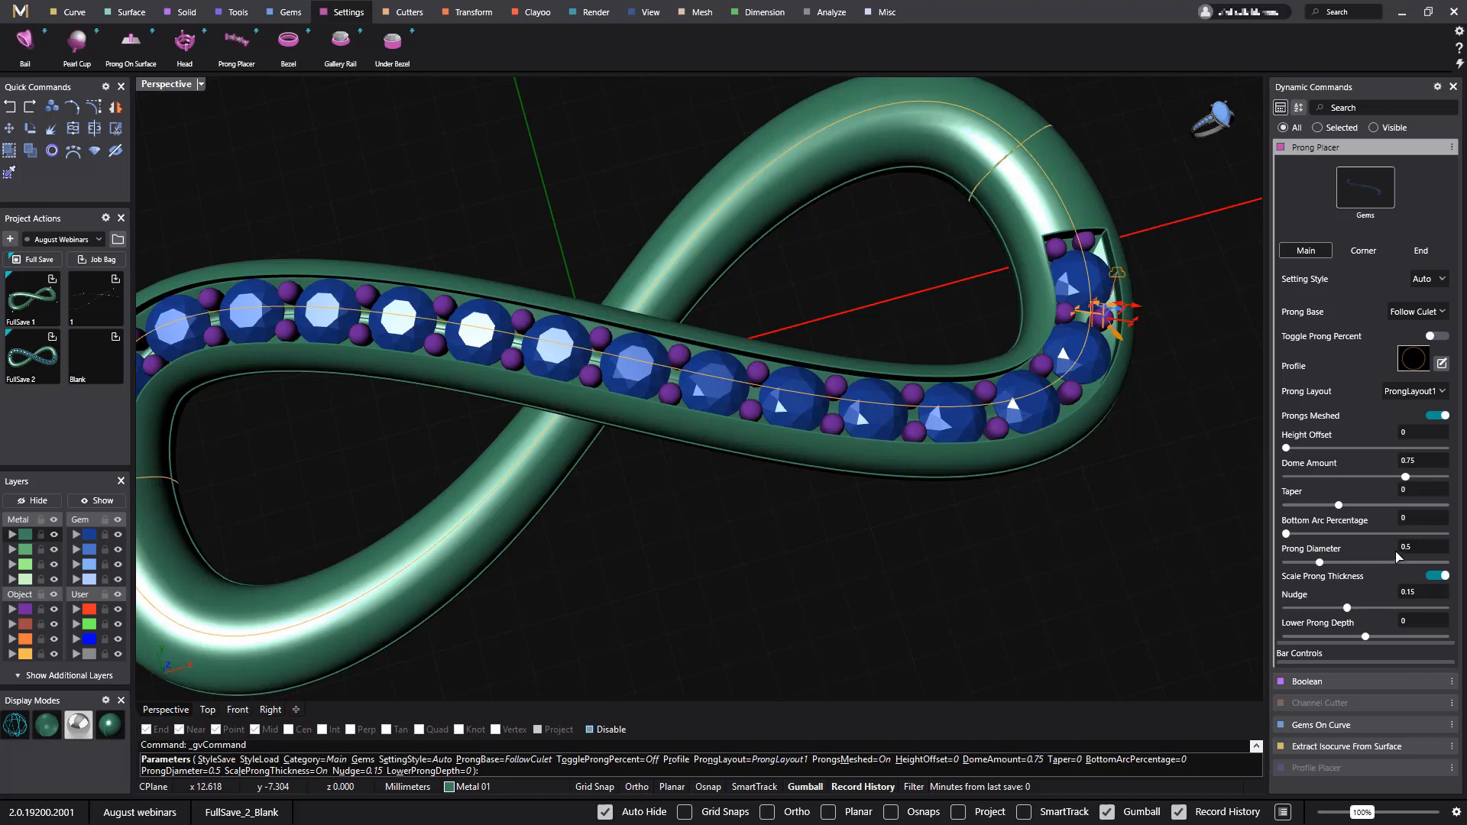
Step: Set the prong diameter to 0.6, accept the prongs, and examine them along the gem row from several angles
click(1424, 549)
key(Return)
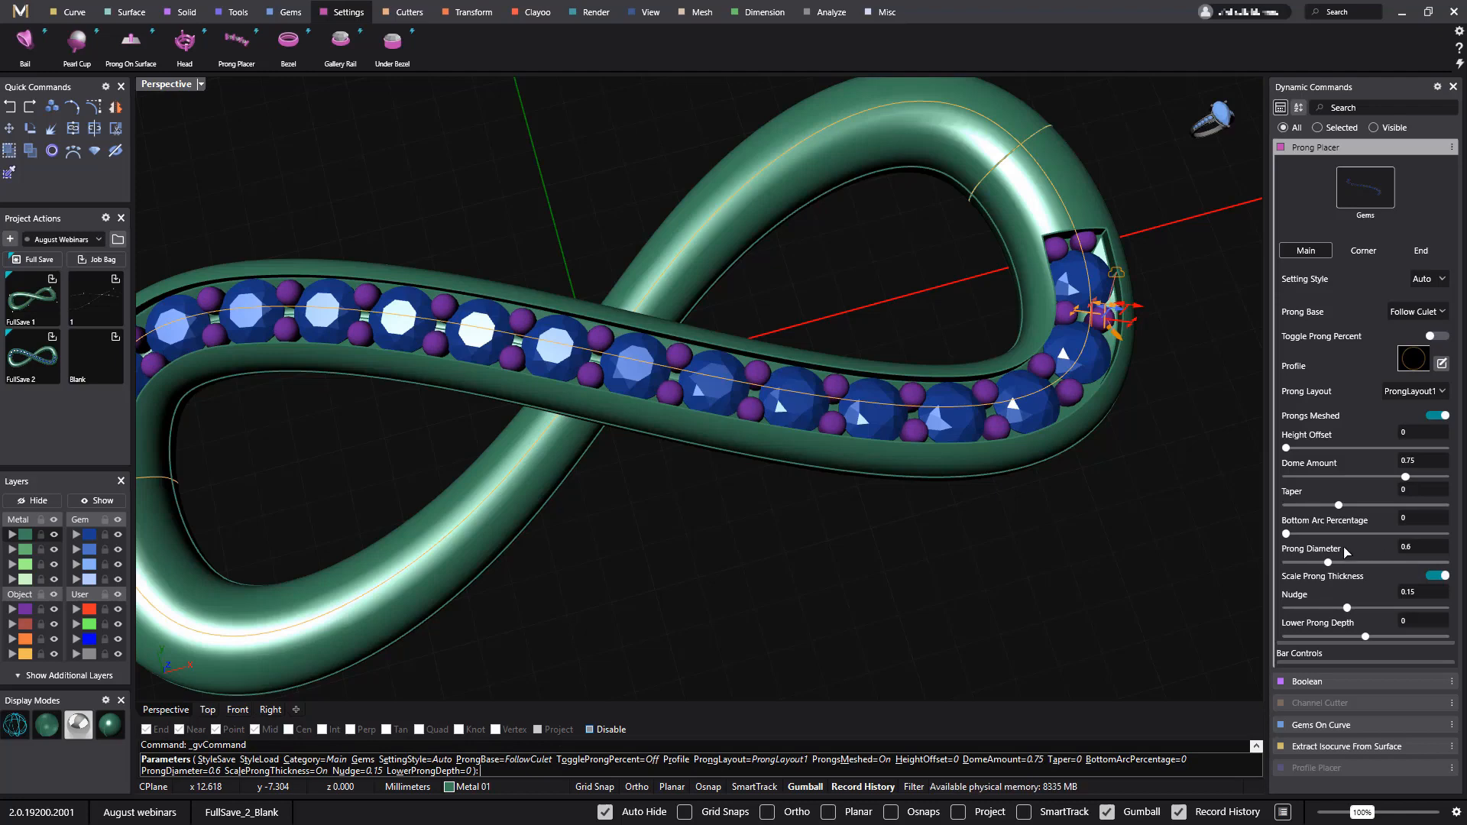
scroll(813, 264, down, 3)
right_drag(807, 388, 767, 216)
right_click(853, 393)
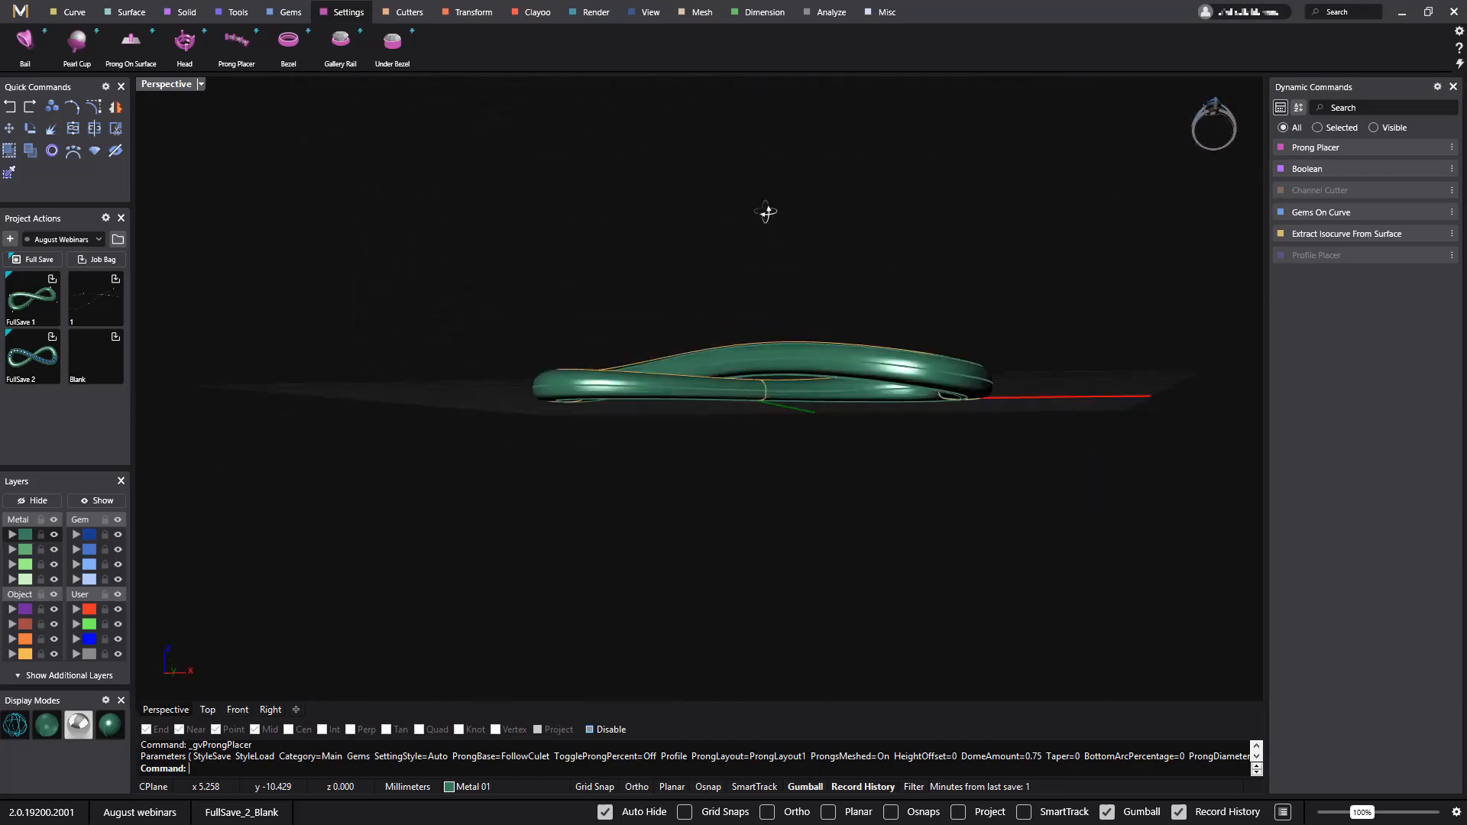
scroll(787, 355, up, 3)
right_drag(790, 346, 759, 488)
scroll(902, 541, up, 2)
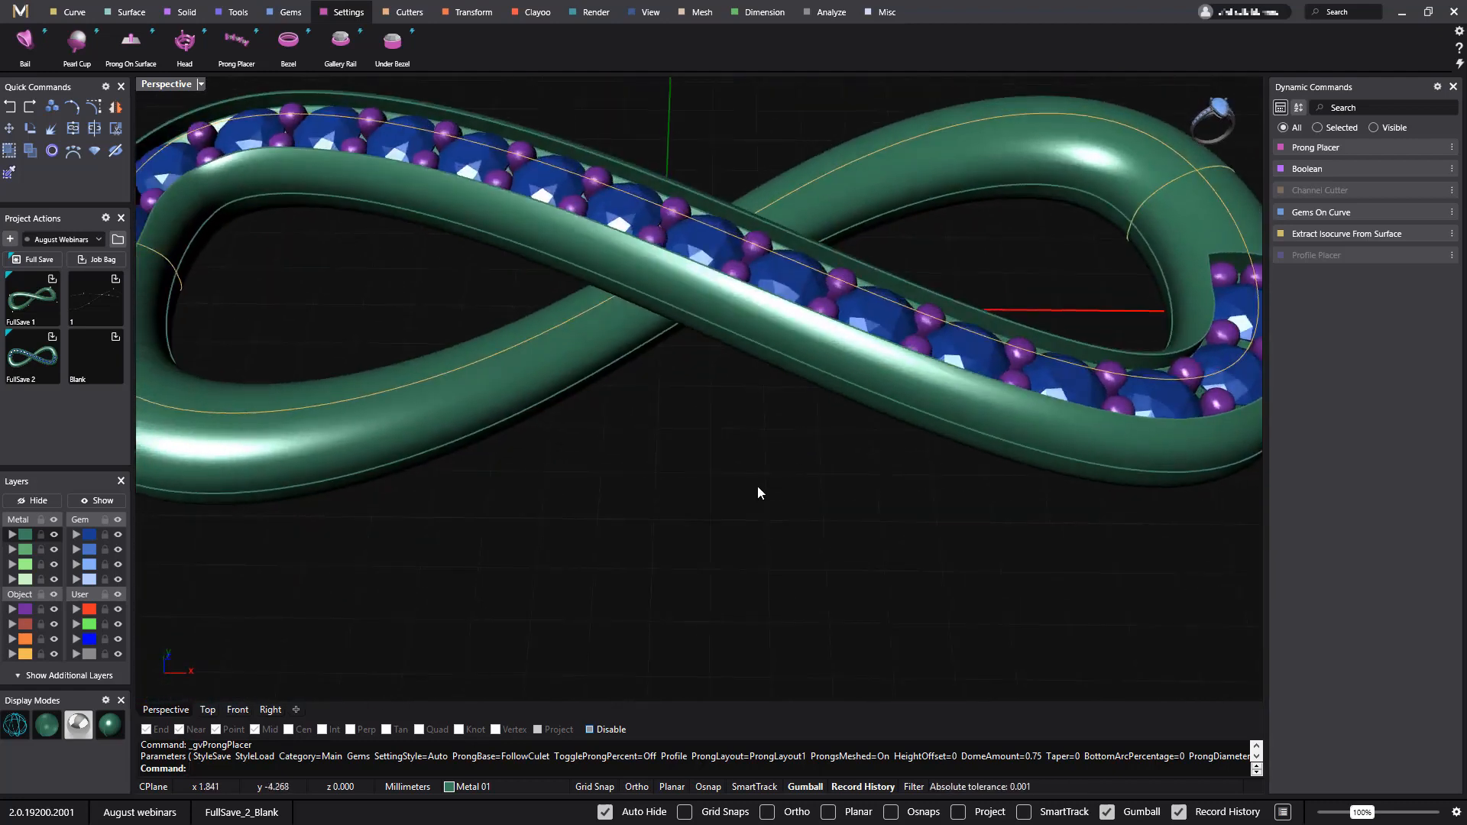
scroll(769, 552, up, 2)
right_drag(769, 552, 900, 510)
scroll(836, 506, down, 5)
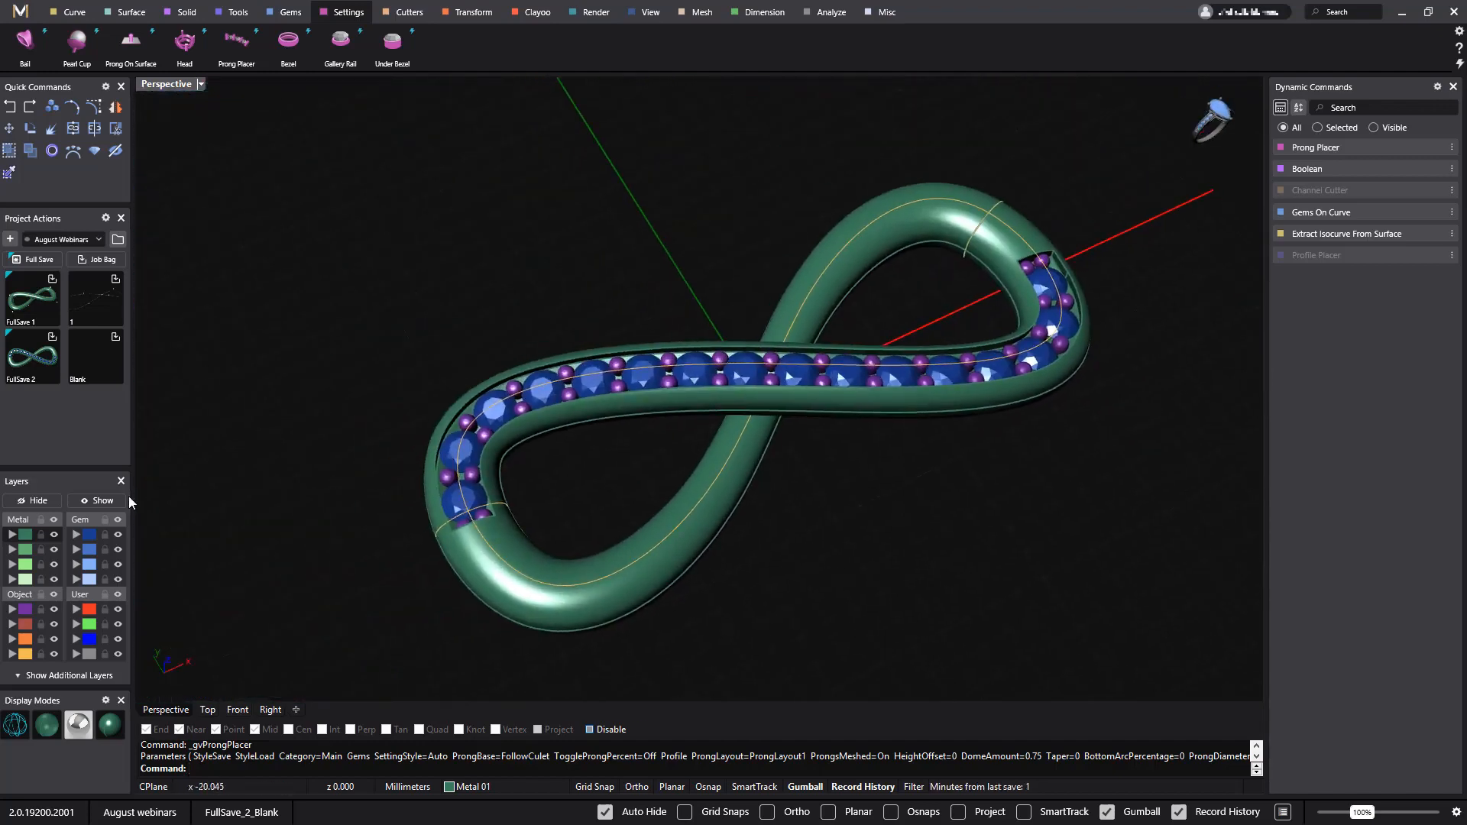
Step: Select all gems on the Gem 01 layer and add cutters to them with Gem Cutter
click(88, 539)
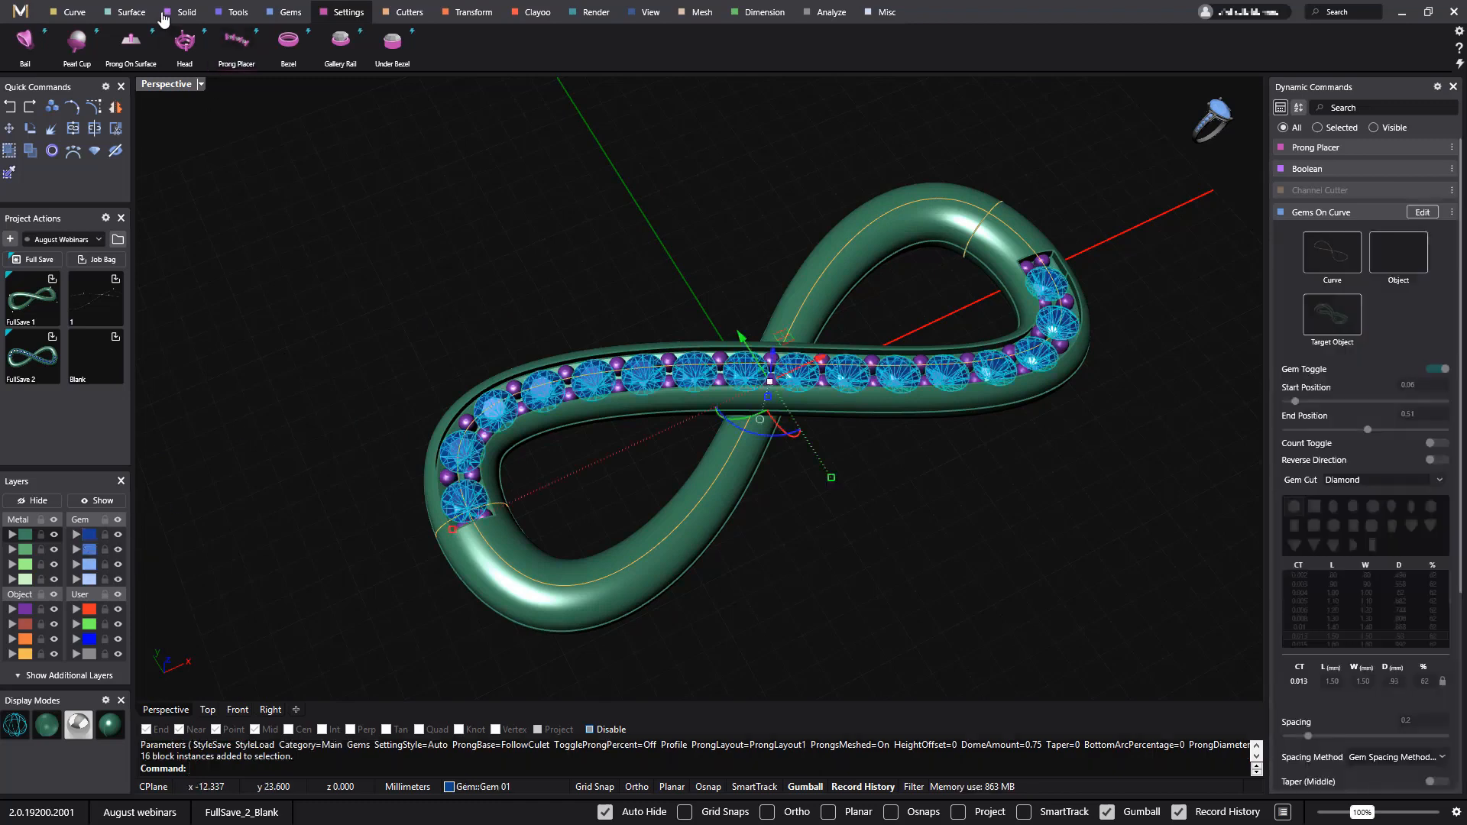
click(410, 15)
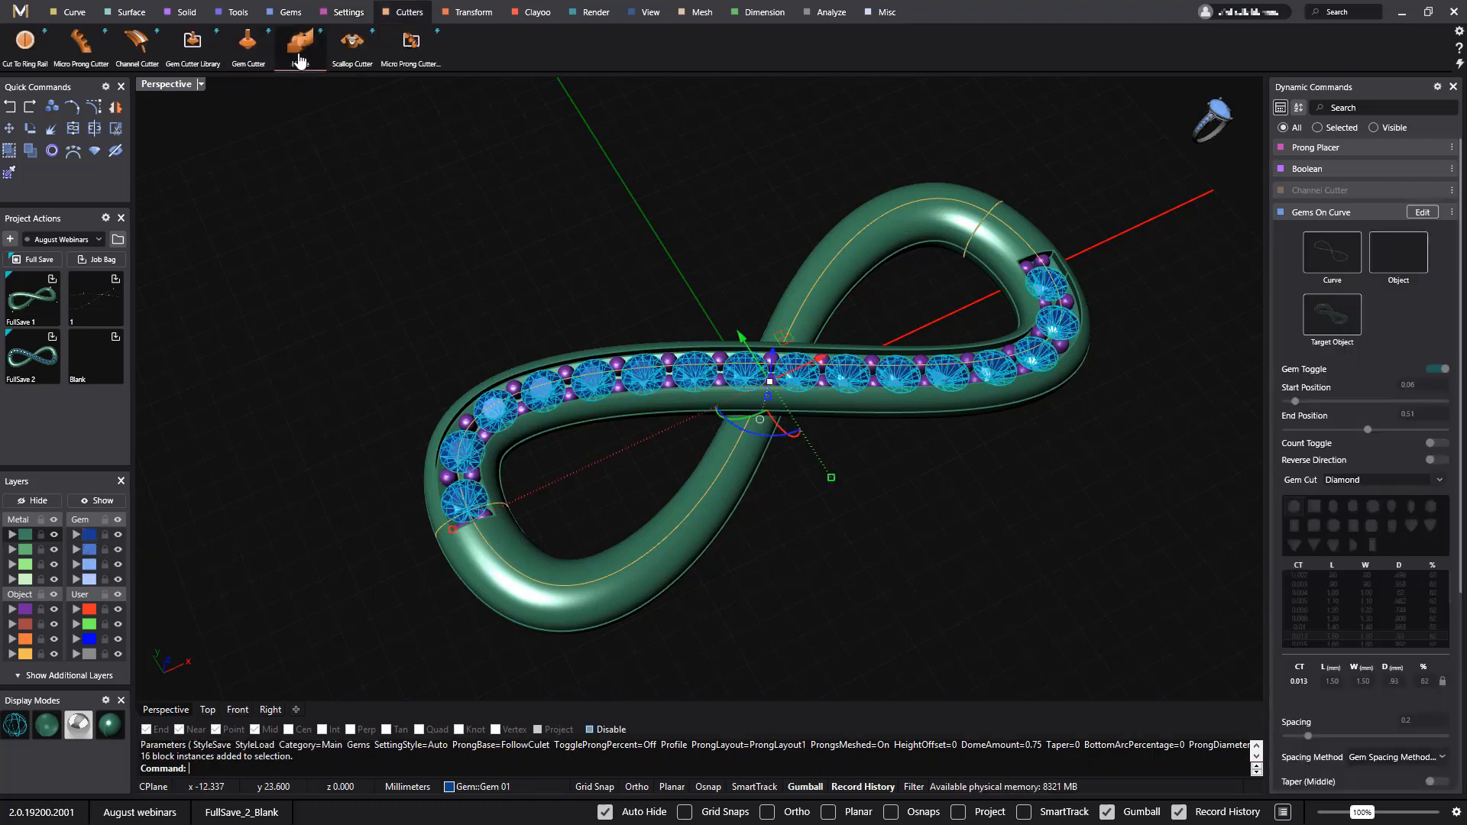
click(245, 52)
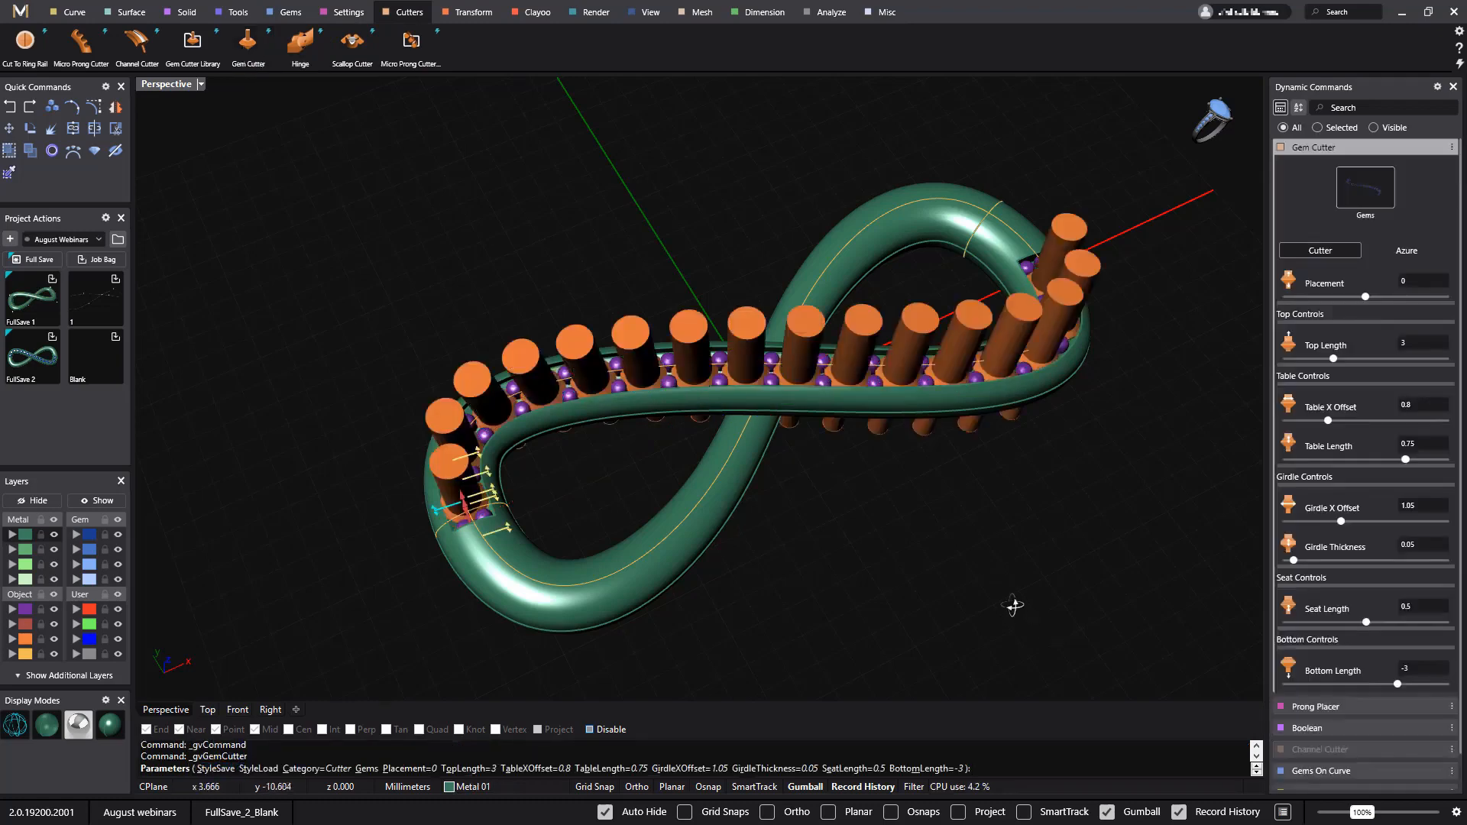
right_drag(1012, 606, 753, 521)
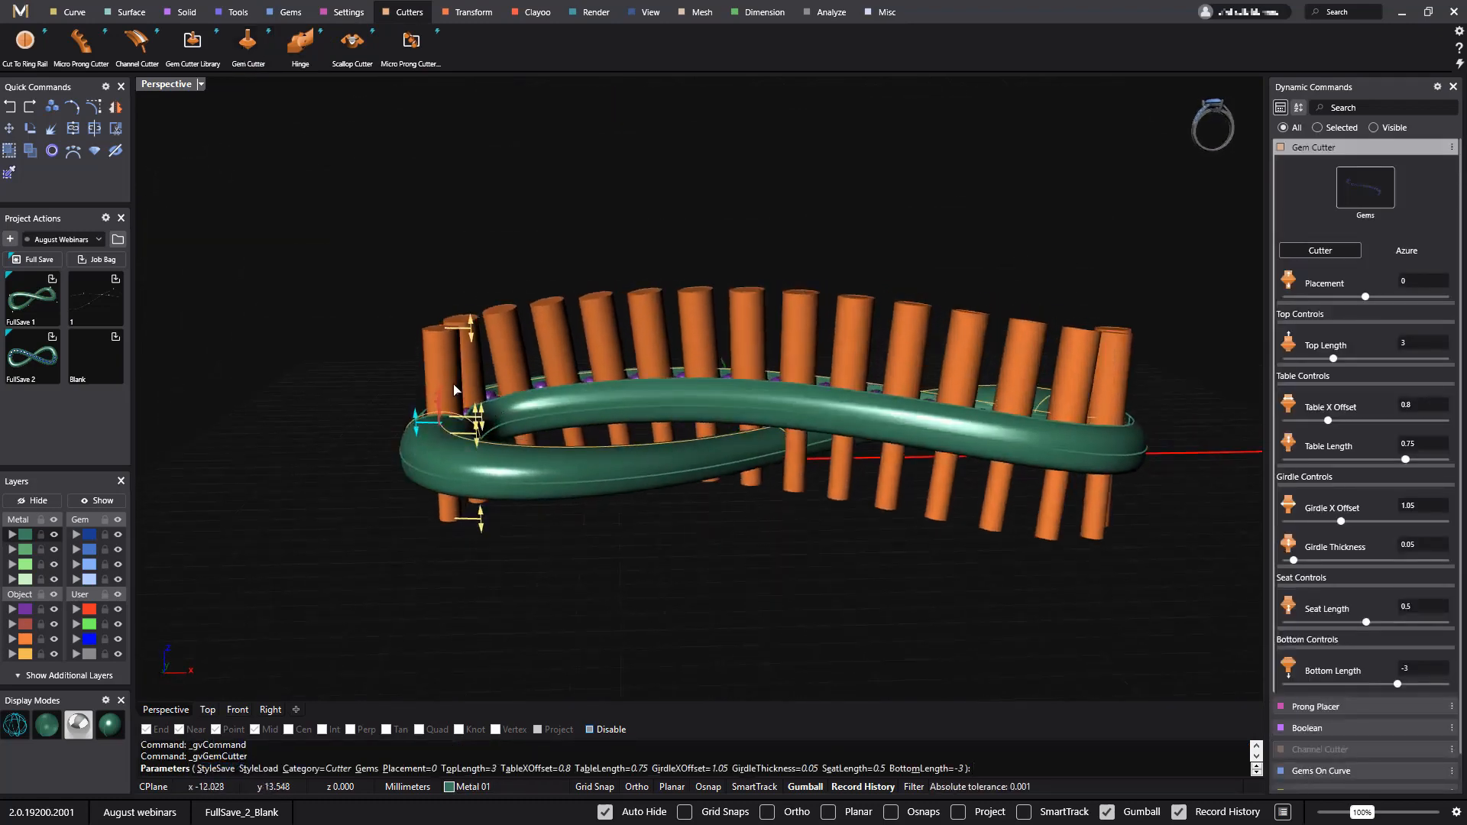
Step: Shorten the gem cutters' top length to 0.9
scroll(448, 348, up, 3)
mouse_move(460, 291)
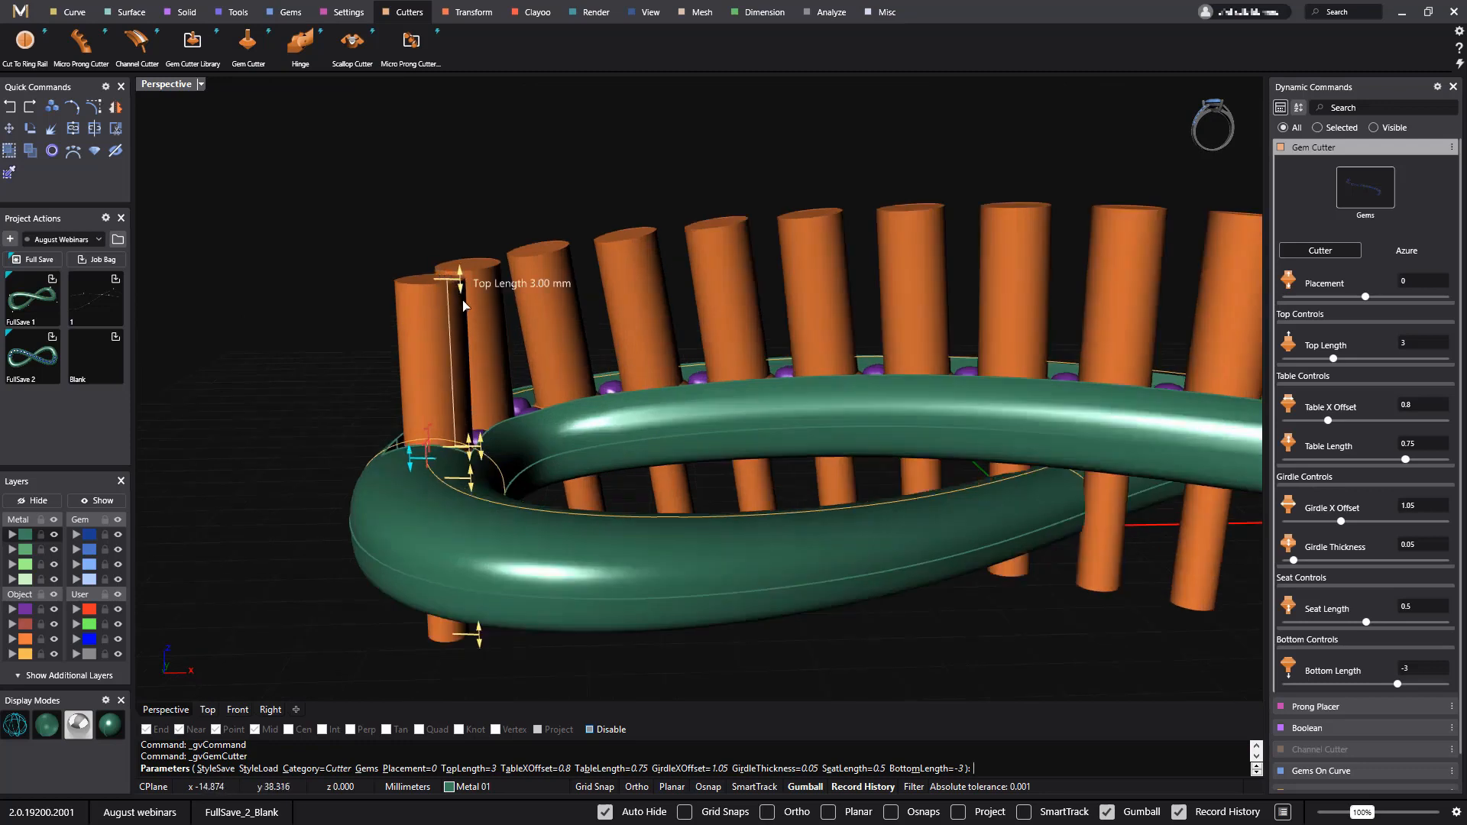
drag(463, 304, 472, 405)
right_drag(609, 525, 580, 501)
right_drag(983, 508, 990, 496)
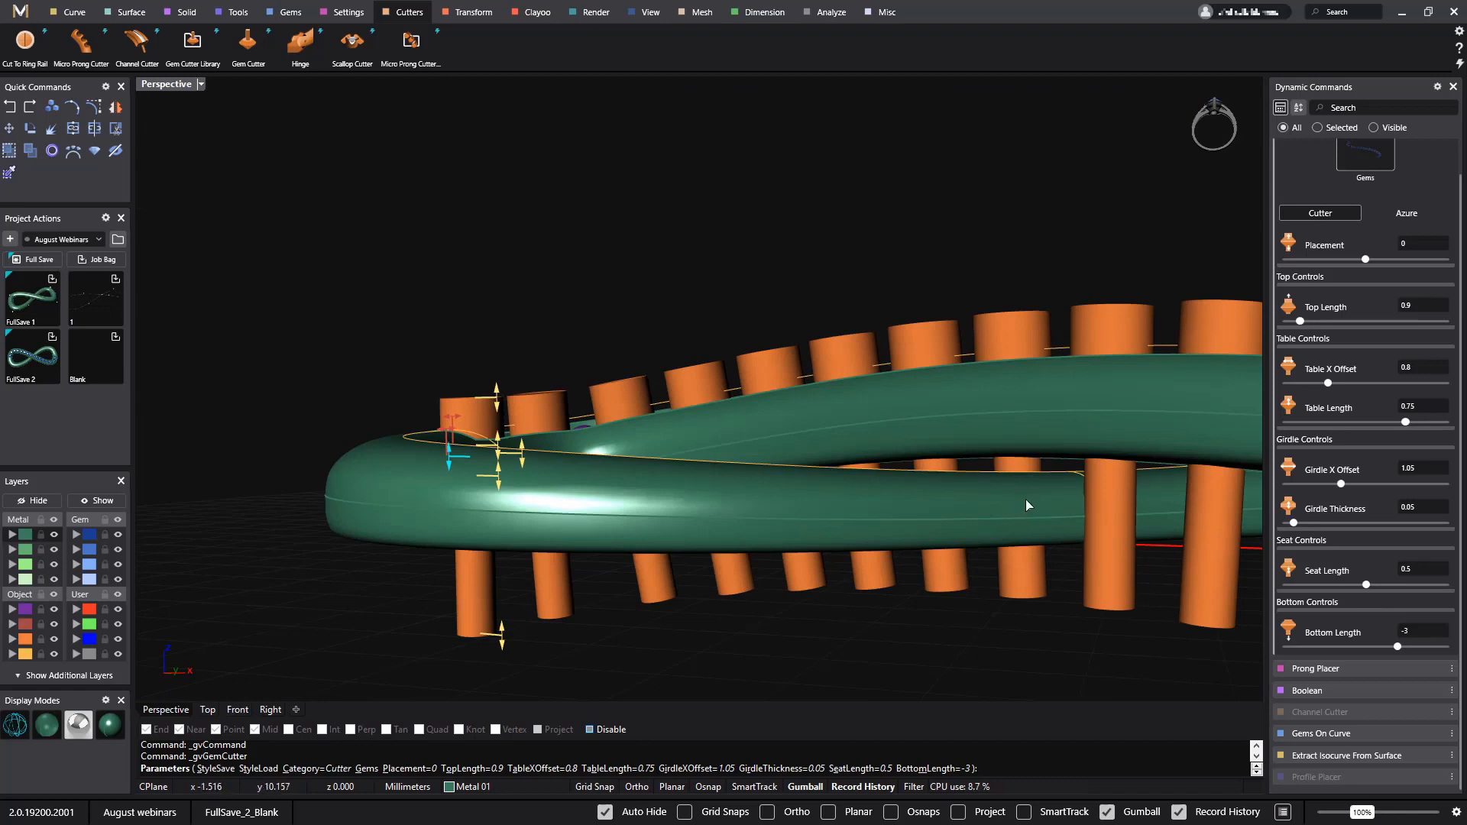
Step: Adjust the gem cutters' bottom length to -0.85, using the wireframe display to see their lower ends
mouse_move(502, 646)
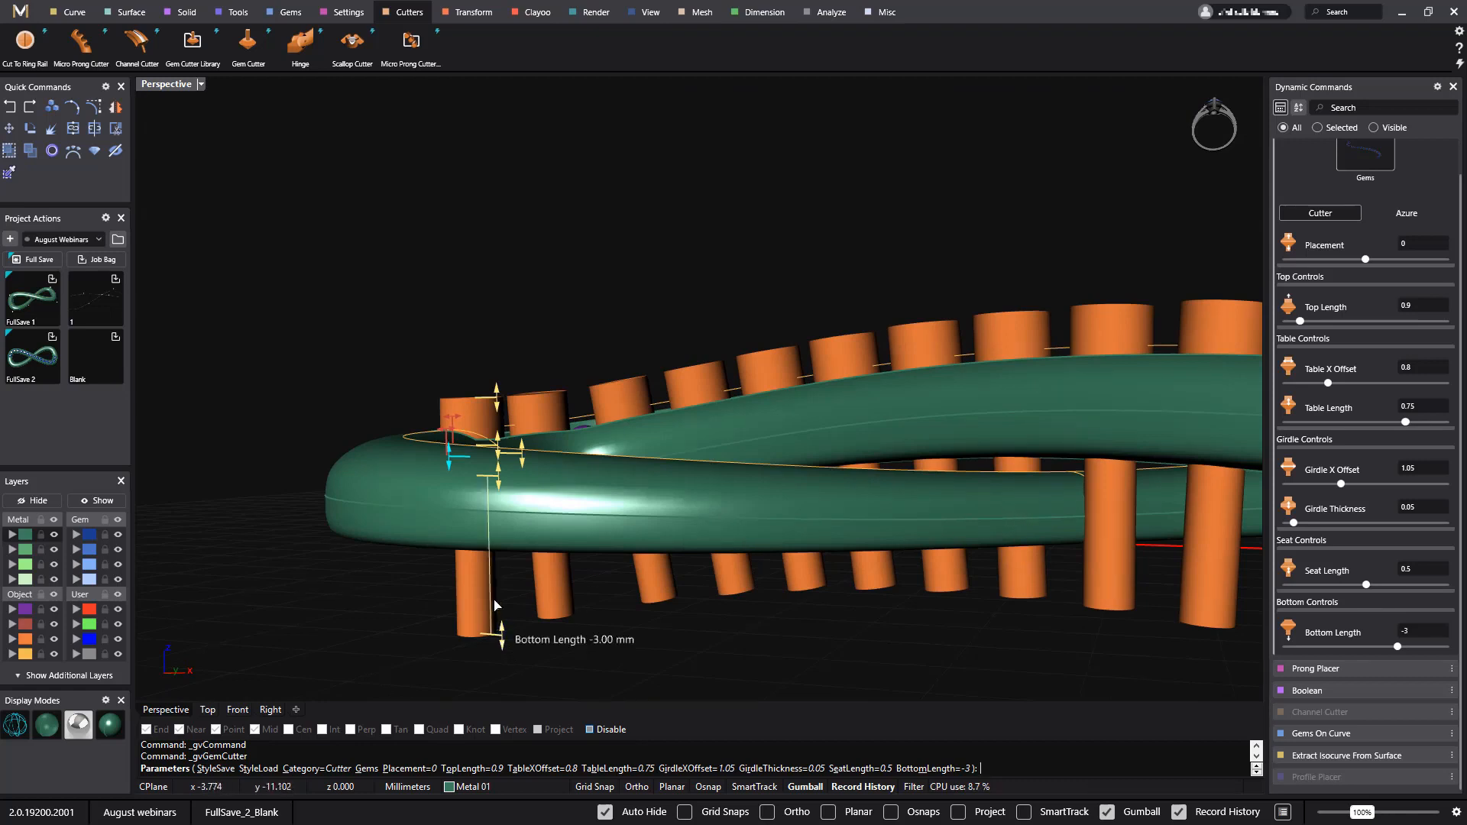
drag(495, 606, 507, 503)
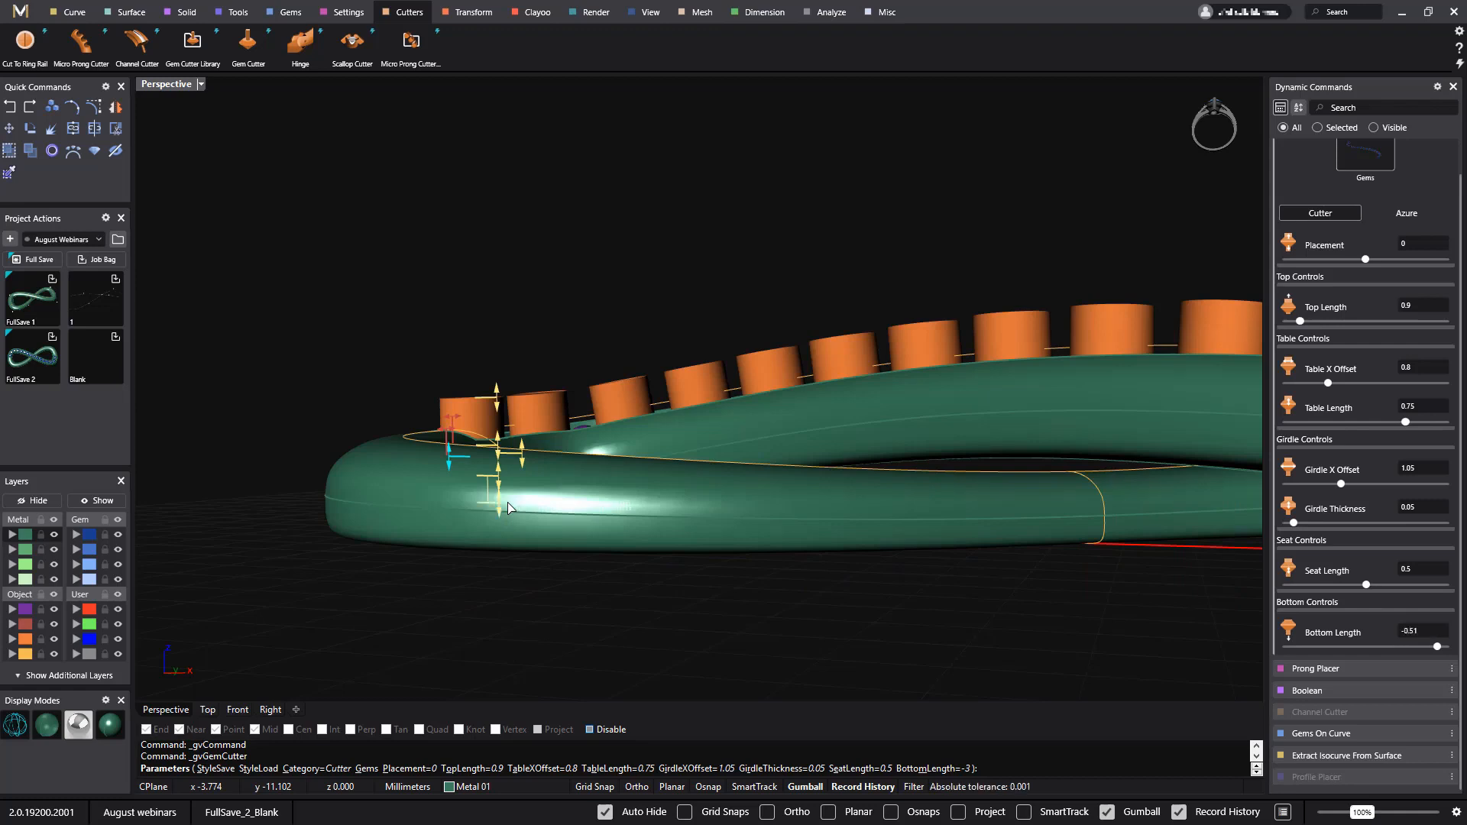
click(15, 725)
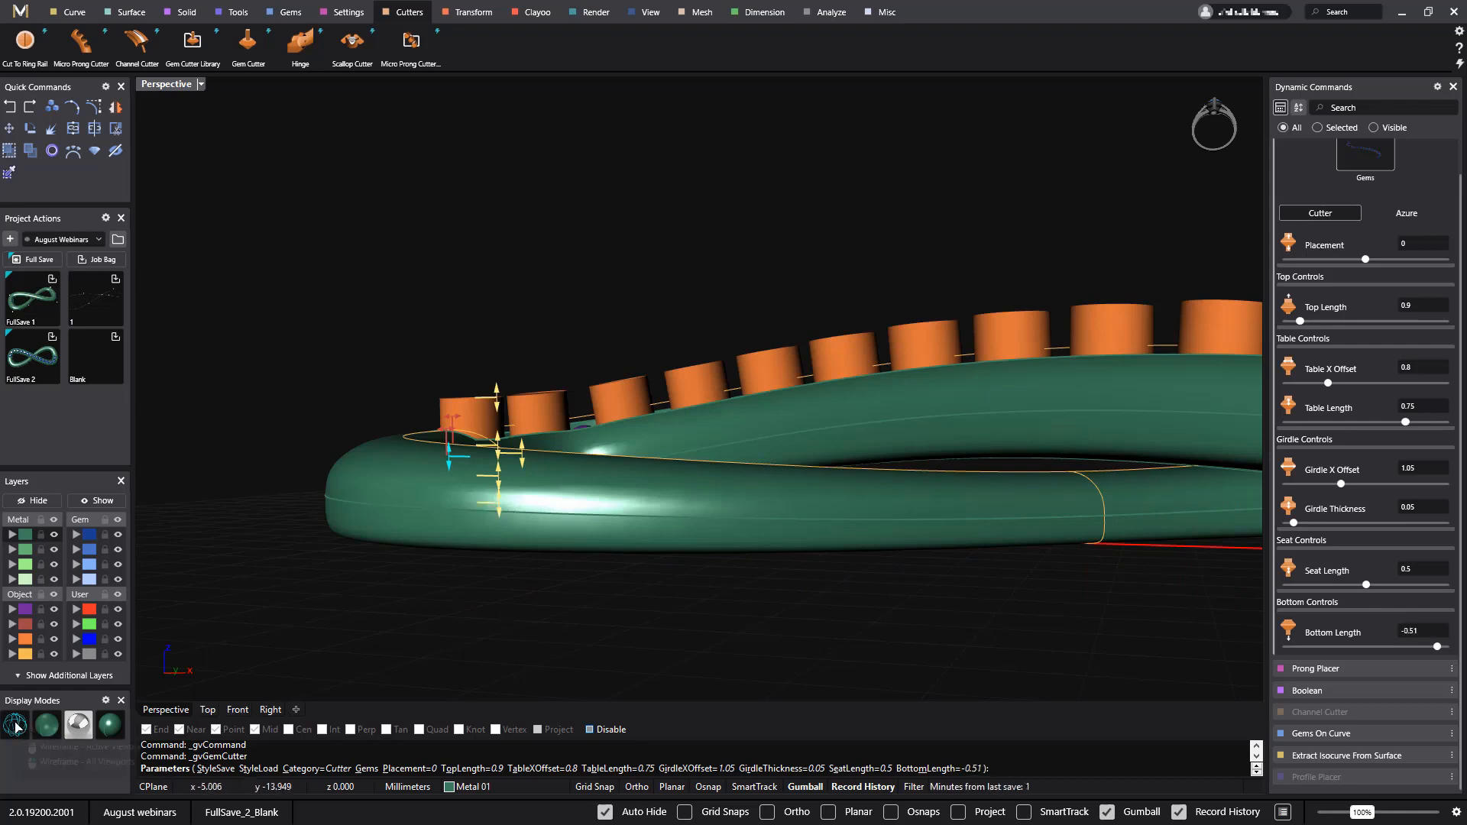
scroll(600, 601, up, 2)
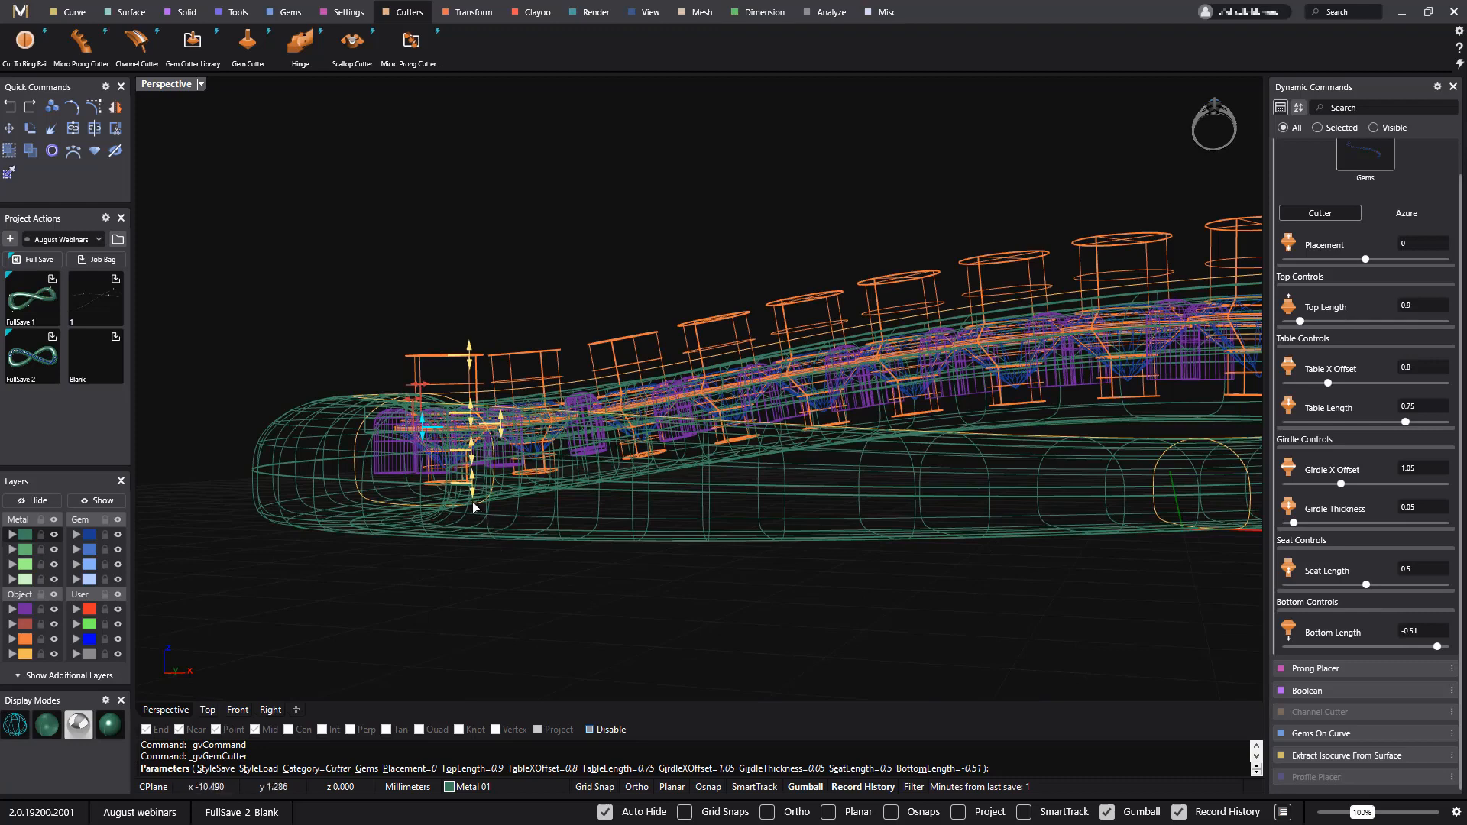
drag(474, 492, 479, 507)
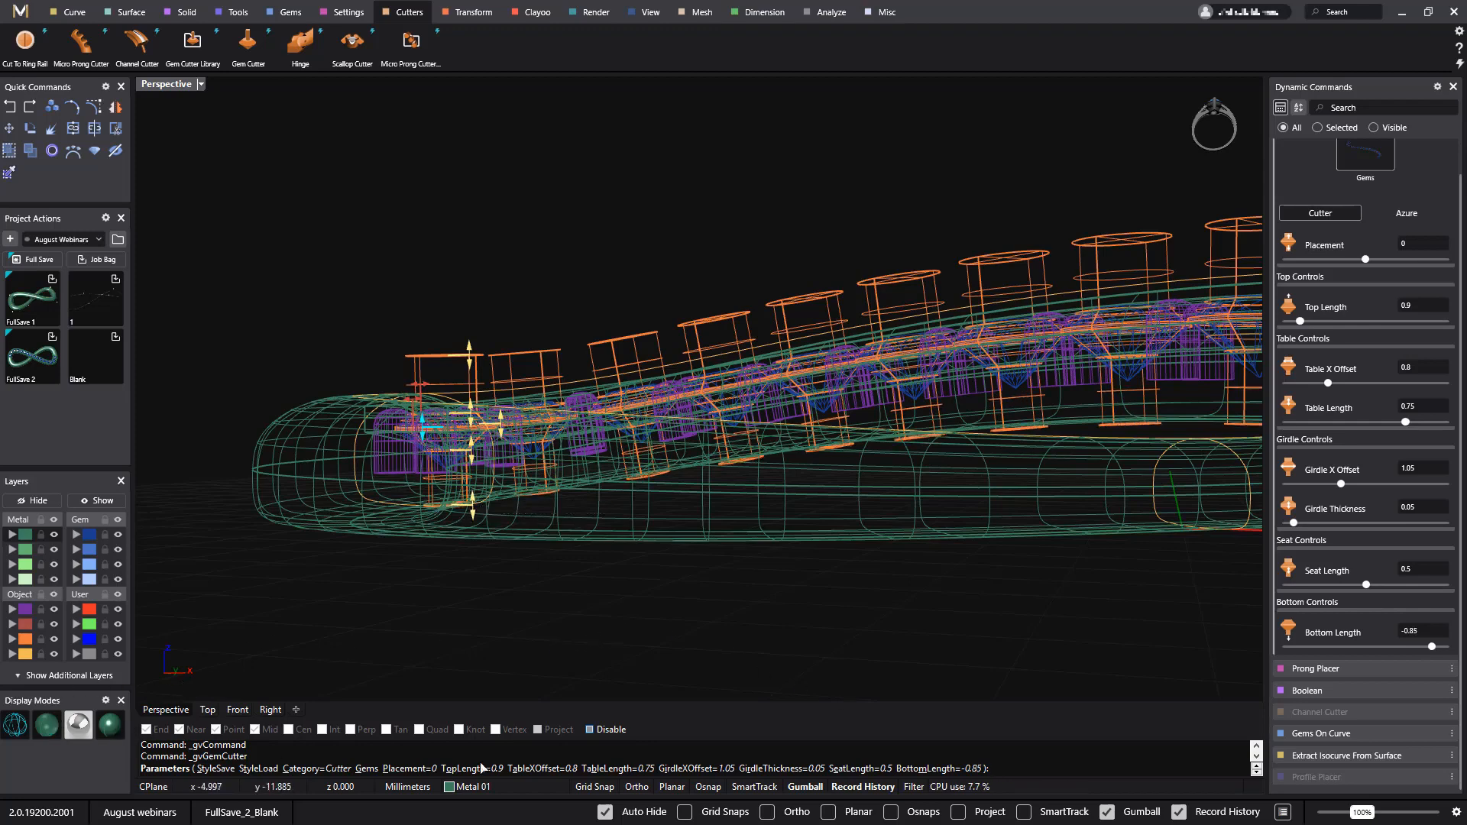
Step: In the cutters' Azure settings, turn on Bottom Profile Override and use a square bottom profile
mouse_move(1065, 514)
right_down()
mouse_move(897, 491)
mouse_move(851, 424)
mouse_move(550, 380)
mouse_move(559, 475)
mouse_move(589, 474)
mouse_move(583, 498)
mouse_move(608, 324)
mouse_move(789, 278)
mouse_move(845, 321)
mouse_move(716, 480)
mouse_move(589, 465)
mouse_move(461, 416)
mouse_move(374, 508)
mouse_move(489, 497)
mouse_move(480, 541)
mouse_move(525, 622)
mouse_move(603, 581)
right_up()
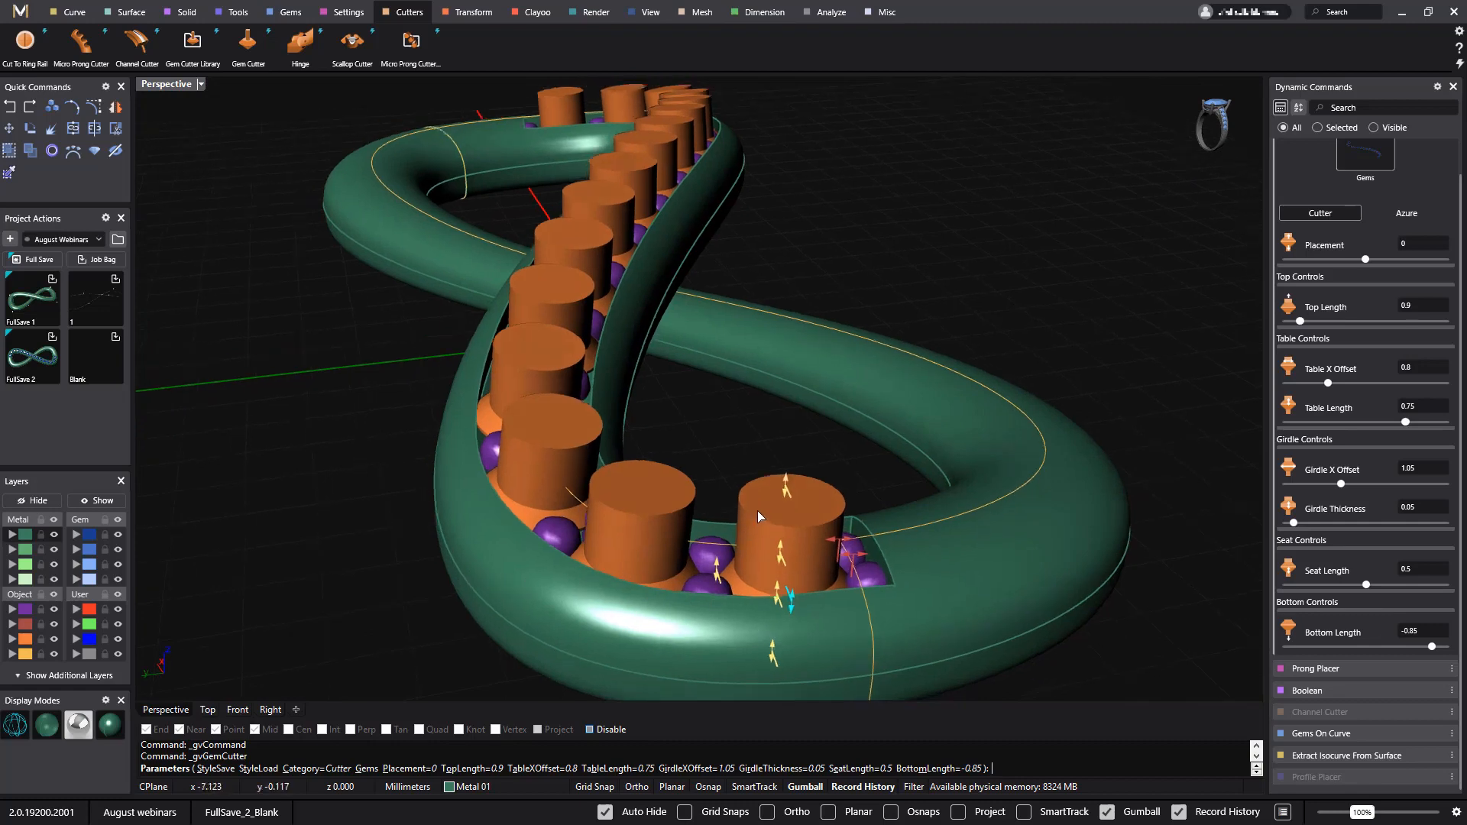
right_drag(759, 517, 723, 222)
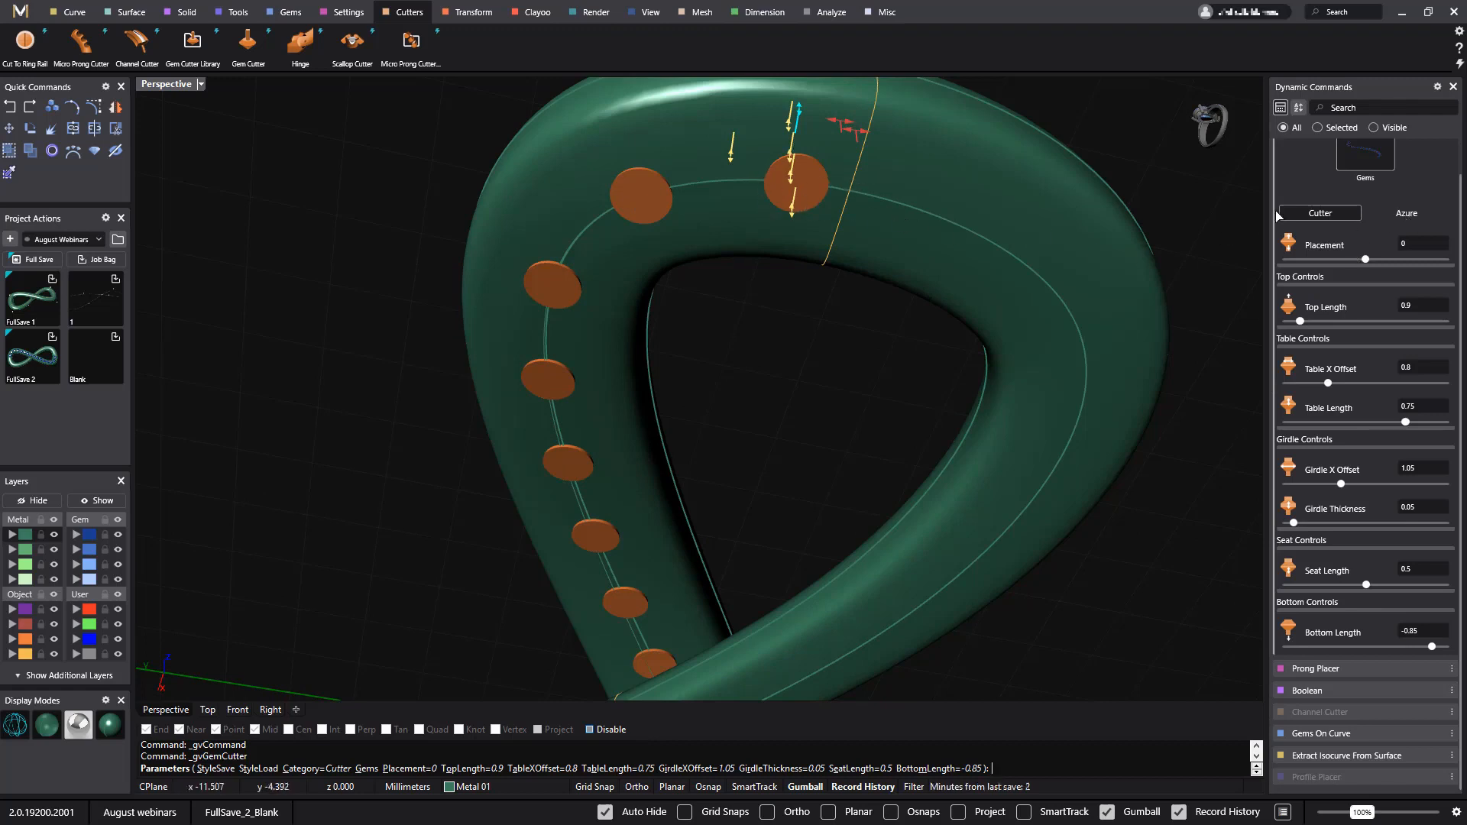
click(1403, 216)
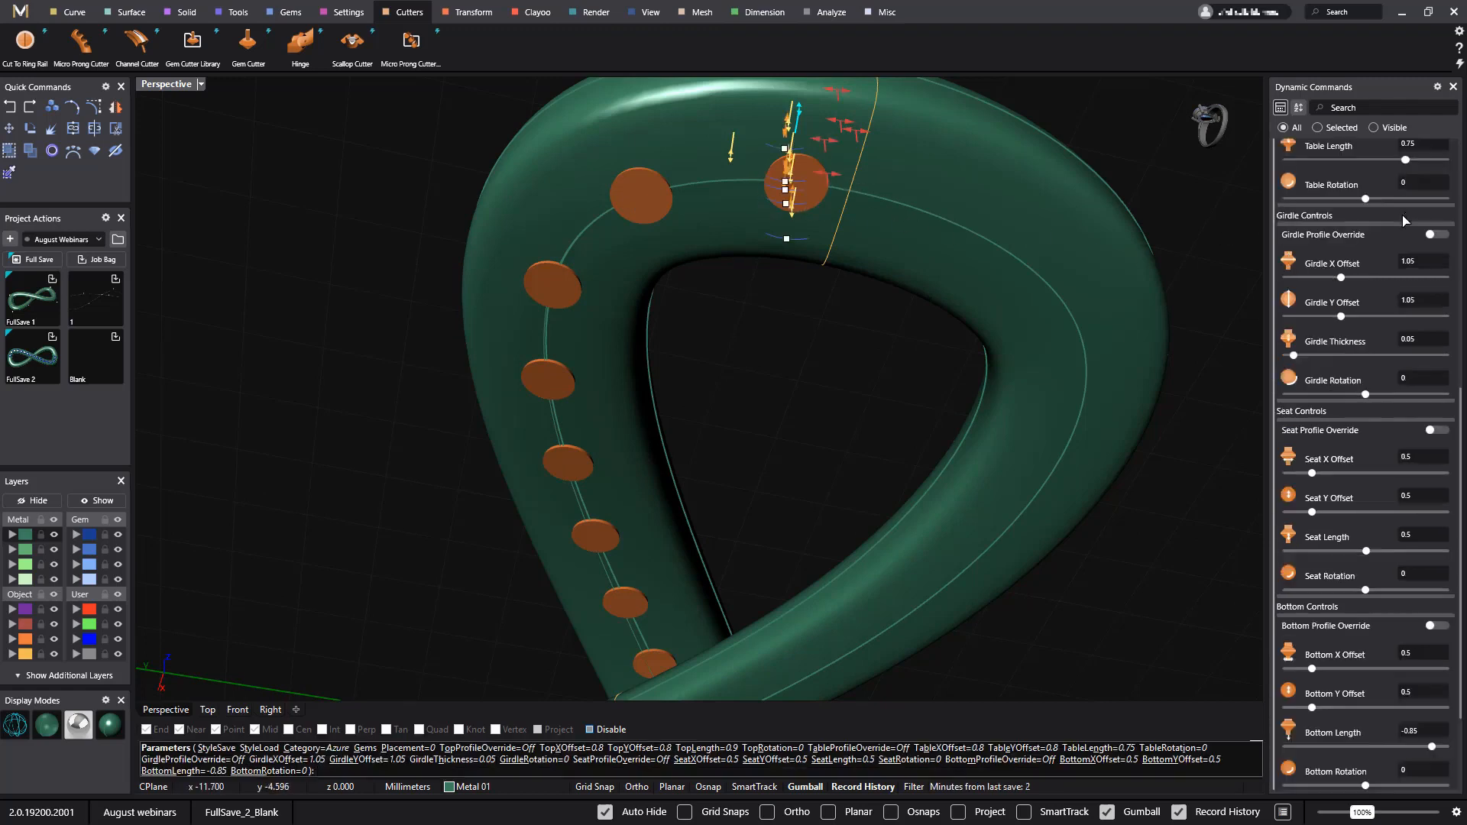
drag(1463, 479, 1462, 550)
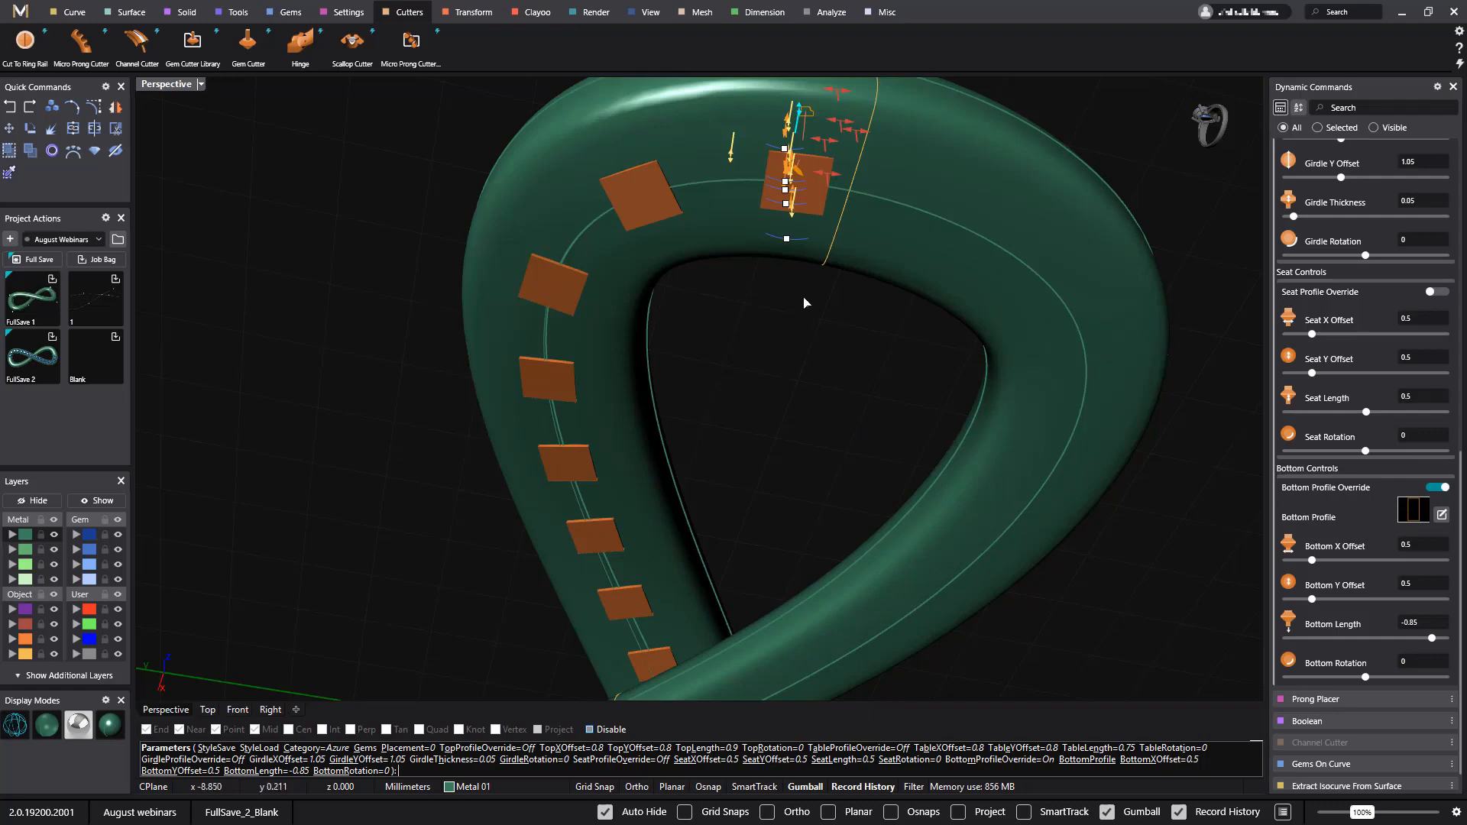
Step: Display the model in wireframe and widen the azure cutters' Bottom X Offset to 0.78
right_drag(806, 334, 639, 425)
scroll(778, 491, up, 10)
right_drag(309, 359, 490, 419)
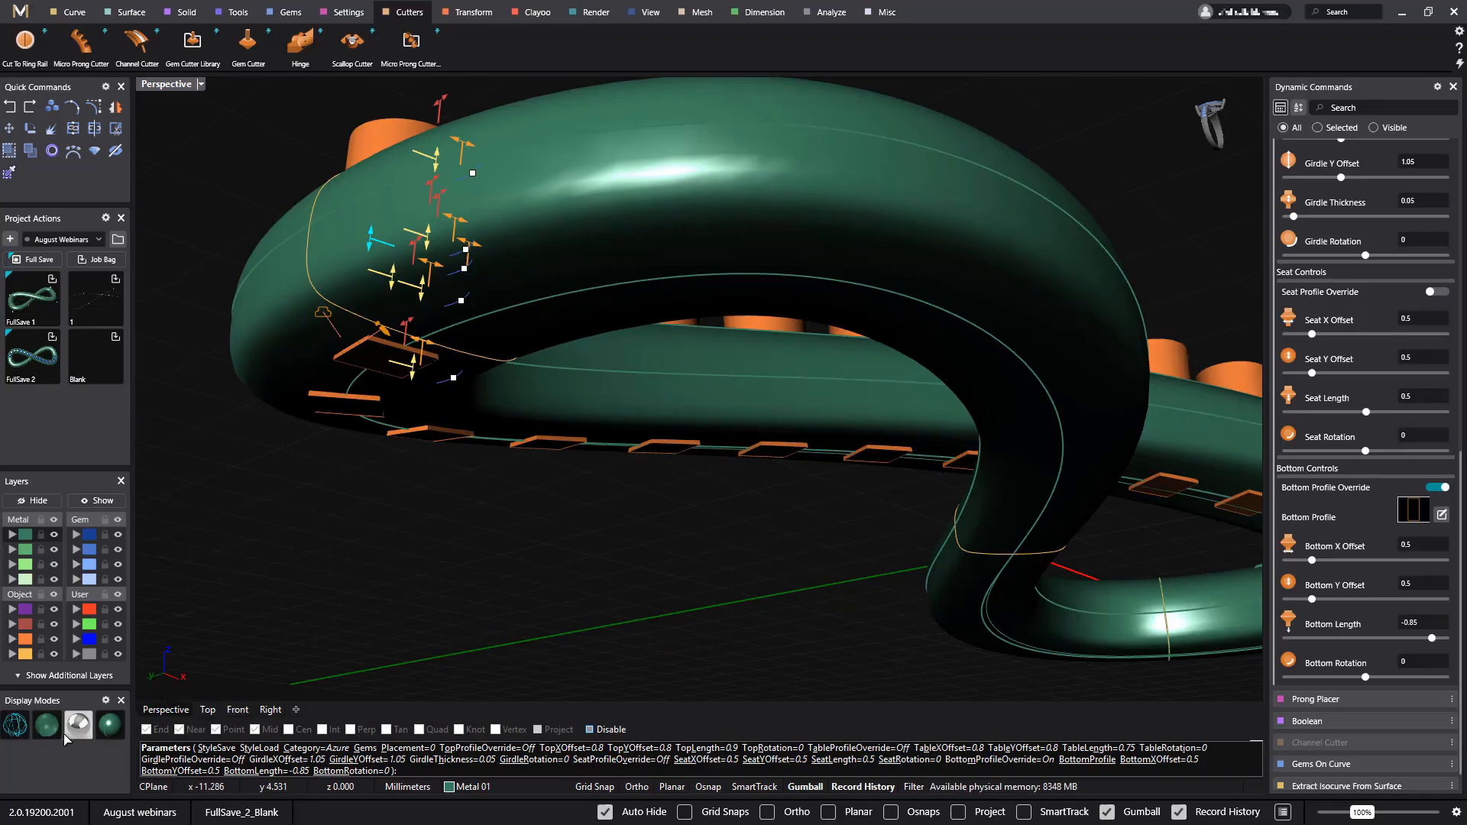
click(15, 726)
mouse_move(266, 542)
right_down()
mouse_move(255, 550)
mouse_move(318, 596)
mouse_move(341, 589)
mouse_move(256, 577)
right_up()
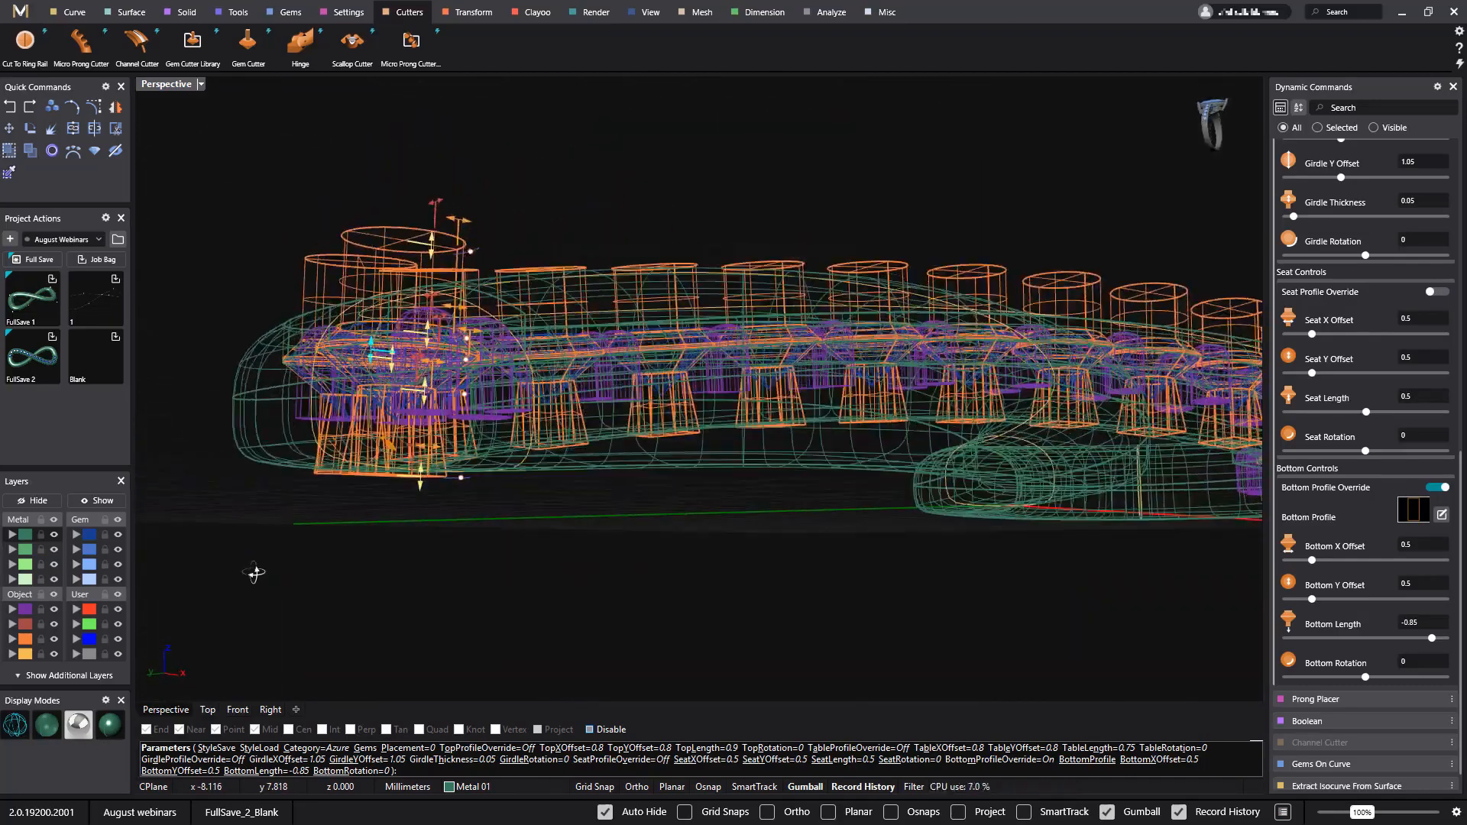
scroll(450, 531, up, 3)
mouse_move(478, 409)
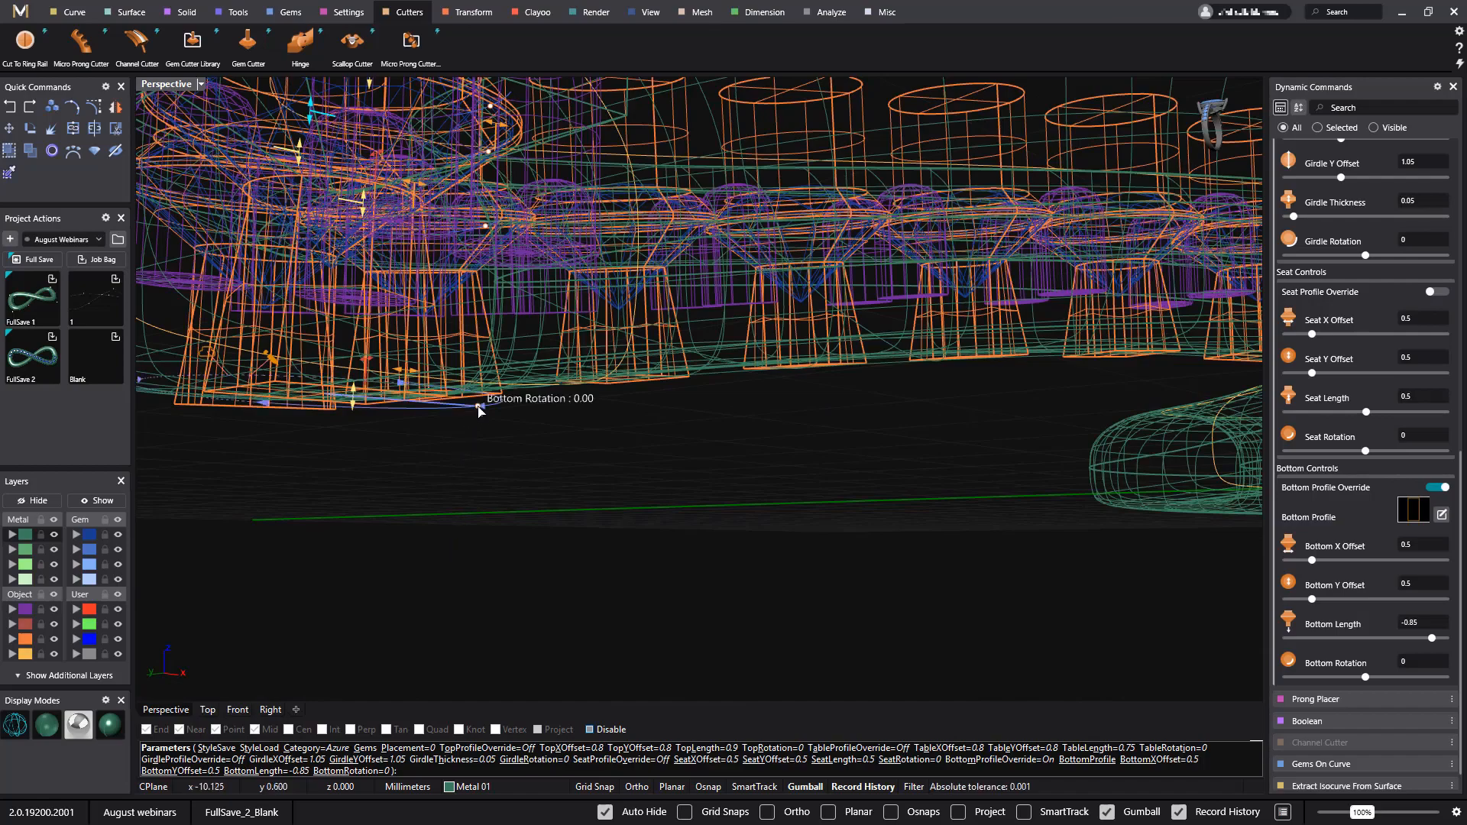
right_drag(479, 408, 496, 450)
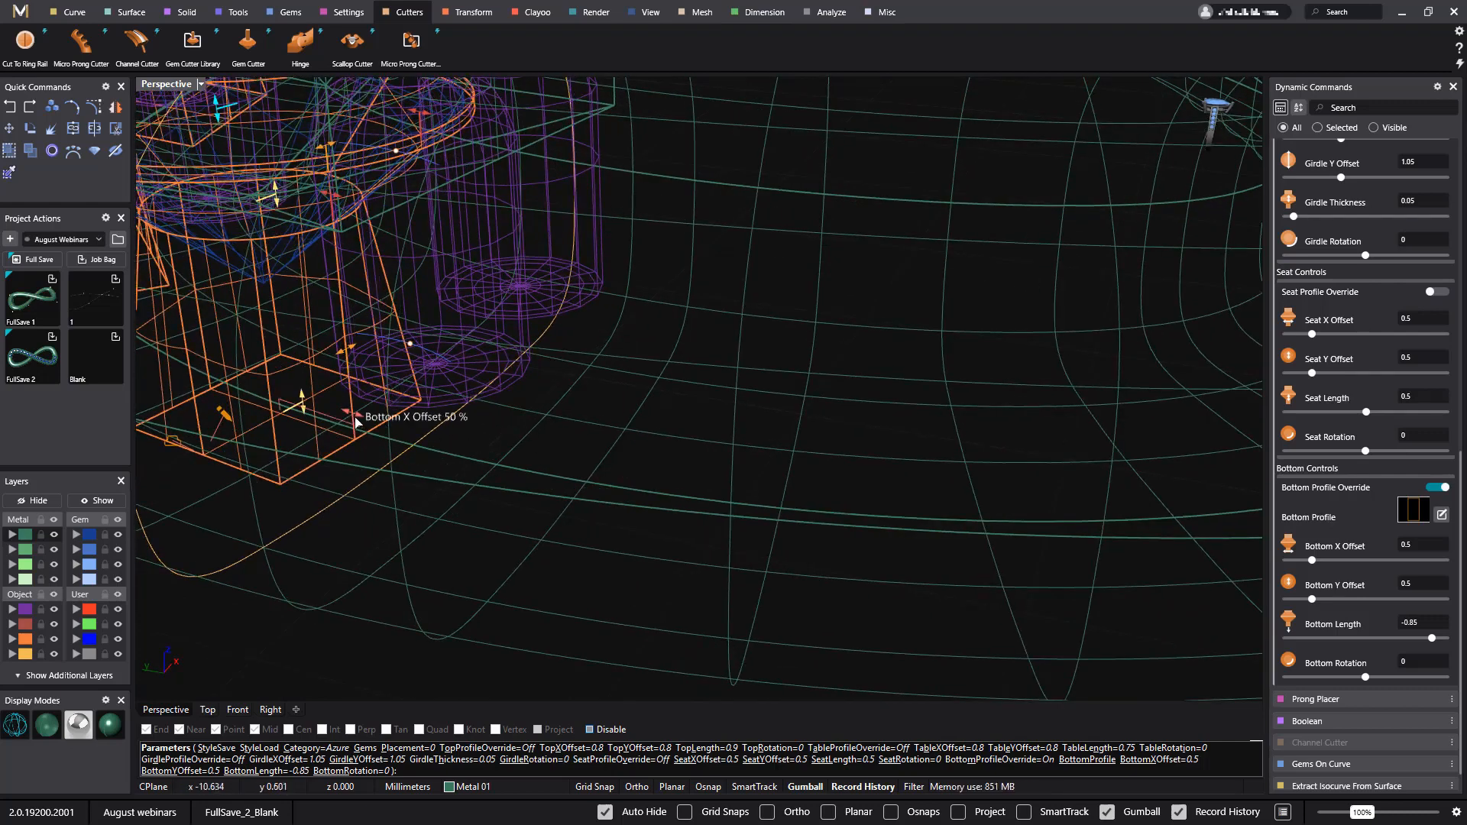
drag(355, 421, 399, 443)
right_drag(468, 428, 452, 475)
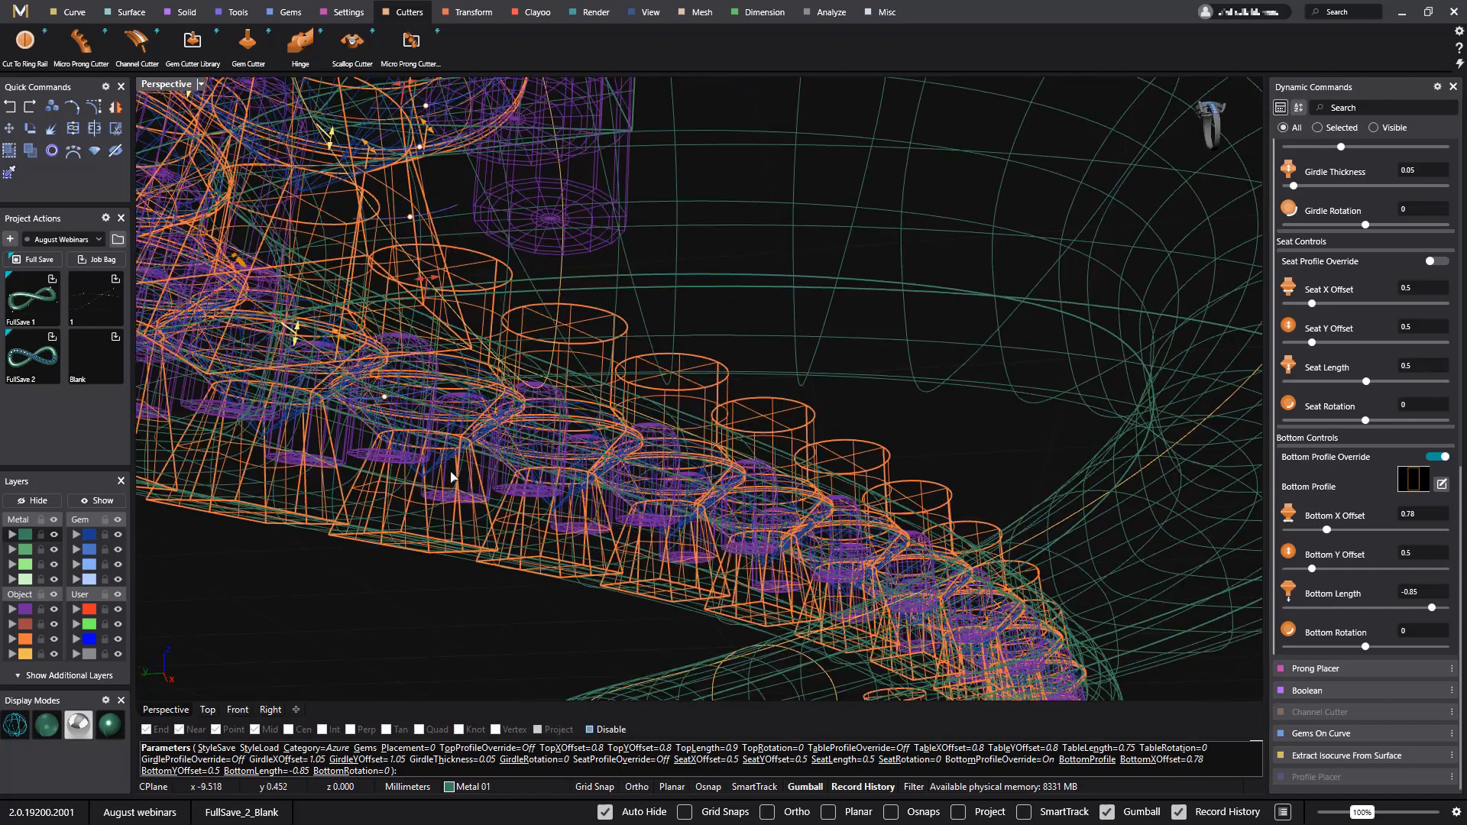
scroll(450, 481, down, 4)
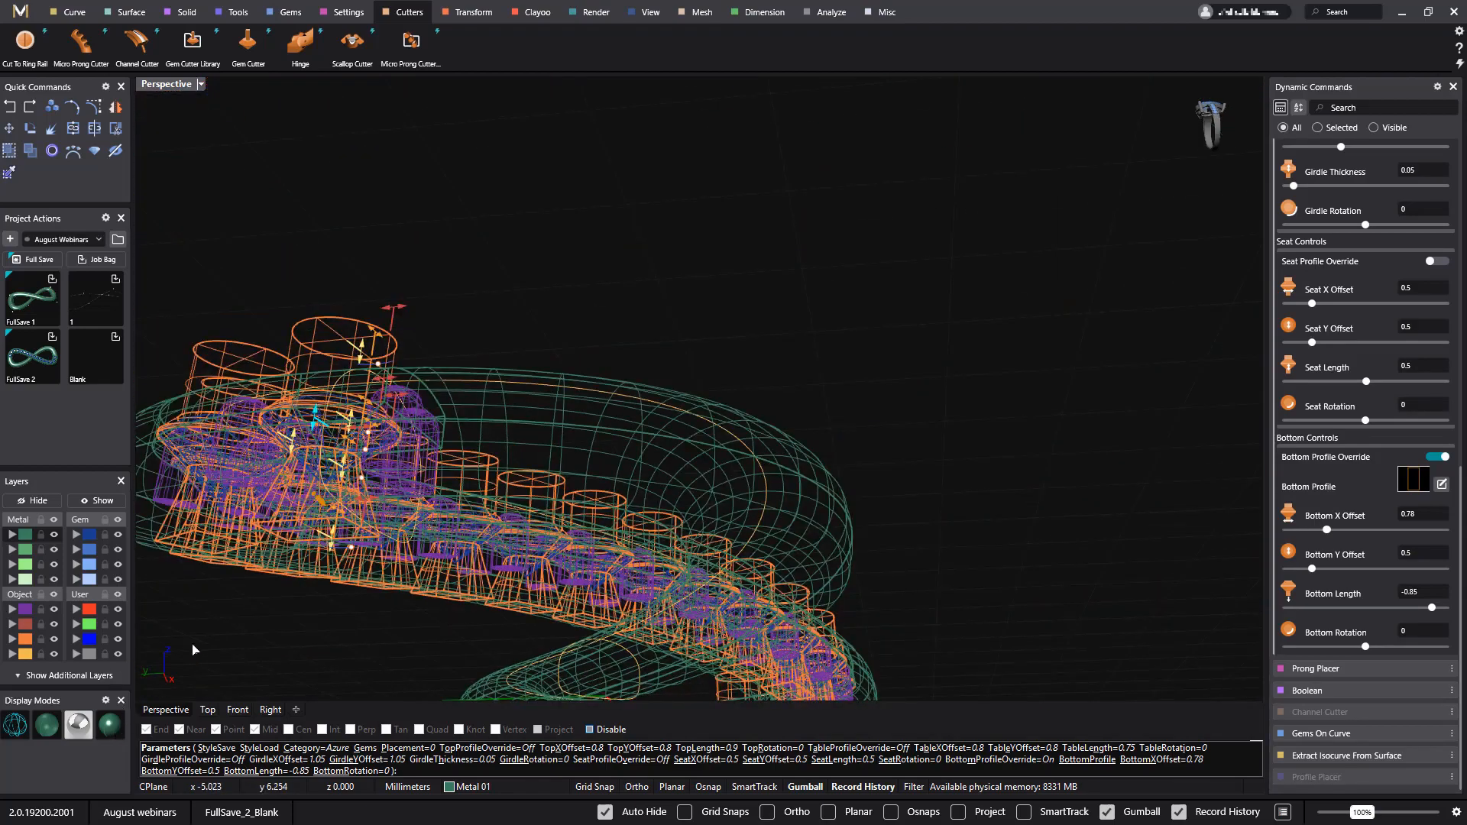
Step: Return to the shaded display, set the azure cutters' Bottom Y Offset to 0.66, and inspect the openings from below and the side
mouse_move(325, 565)
right_down()
mouse_move(364, 459)
mouse_move(390, 512)
mouse_move(650, 335)
right_up()
scroll(393, 521, down, 7)
scroll(564, 303, up, 12)
right_drag(564, 304, 714, 380)
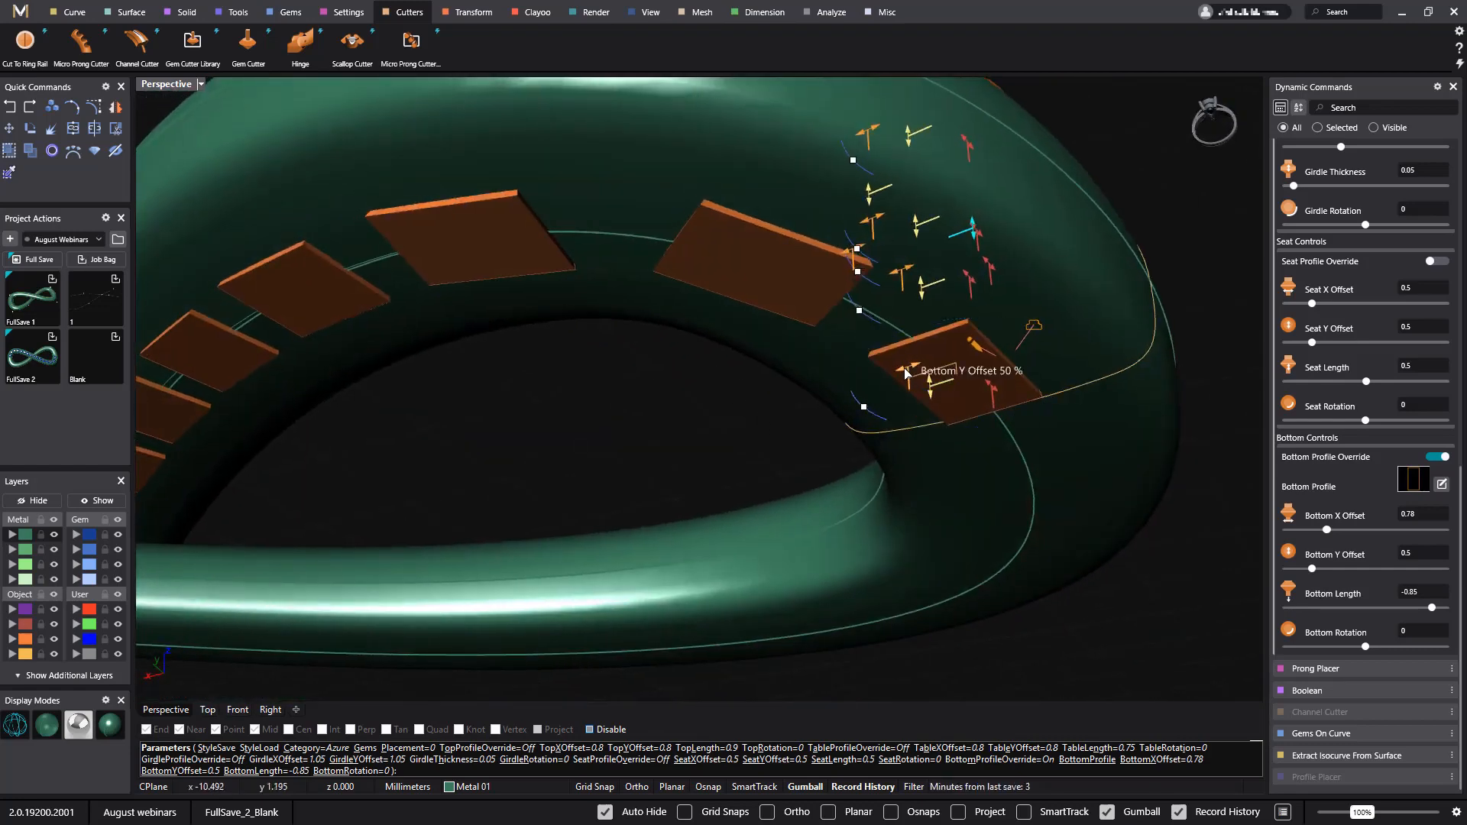
drag(902, 374, 893, 379)
right_drag(606, 406, 293, 484)
shift+right_drag(909, 511, 553, 389)
scroll(737, 384, up, 8)
right_drag(826, 465, 350, 455)
scroll(515, 416, down, 8)
right_drag(869, 494, 1200, 579)
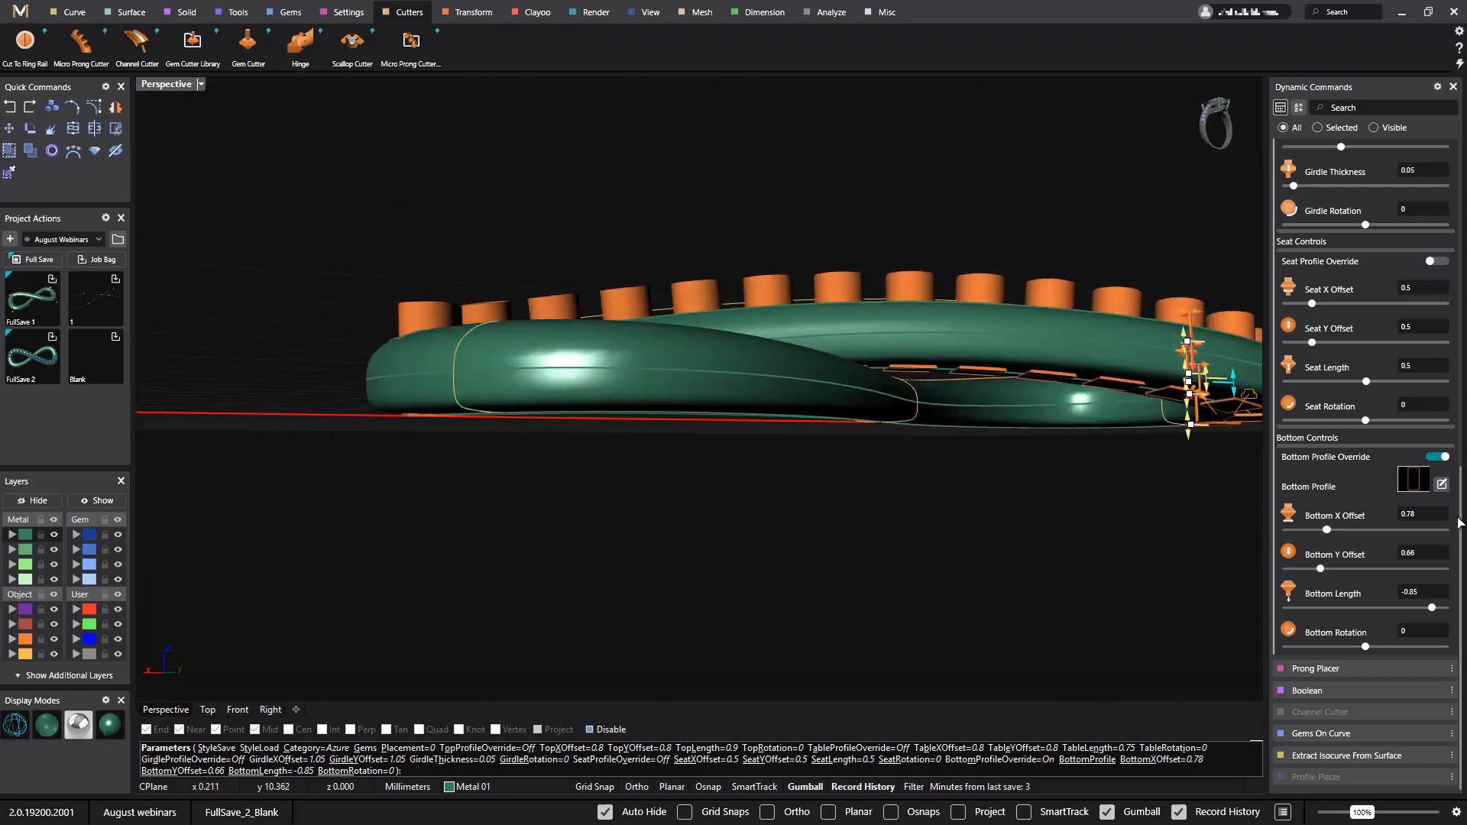
Step: Go back to the main Cutter settings and extend the bottom length to -0.93 so the cutters reach through the underside
scroll(1459, 522, up, 9)
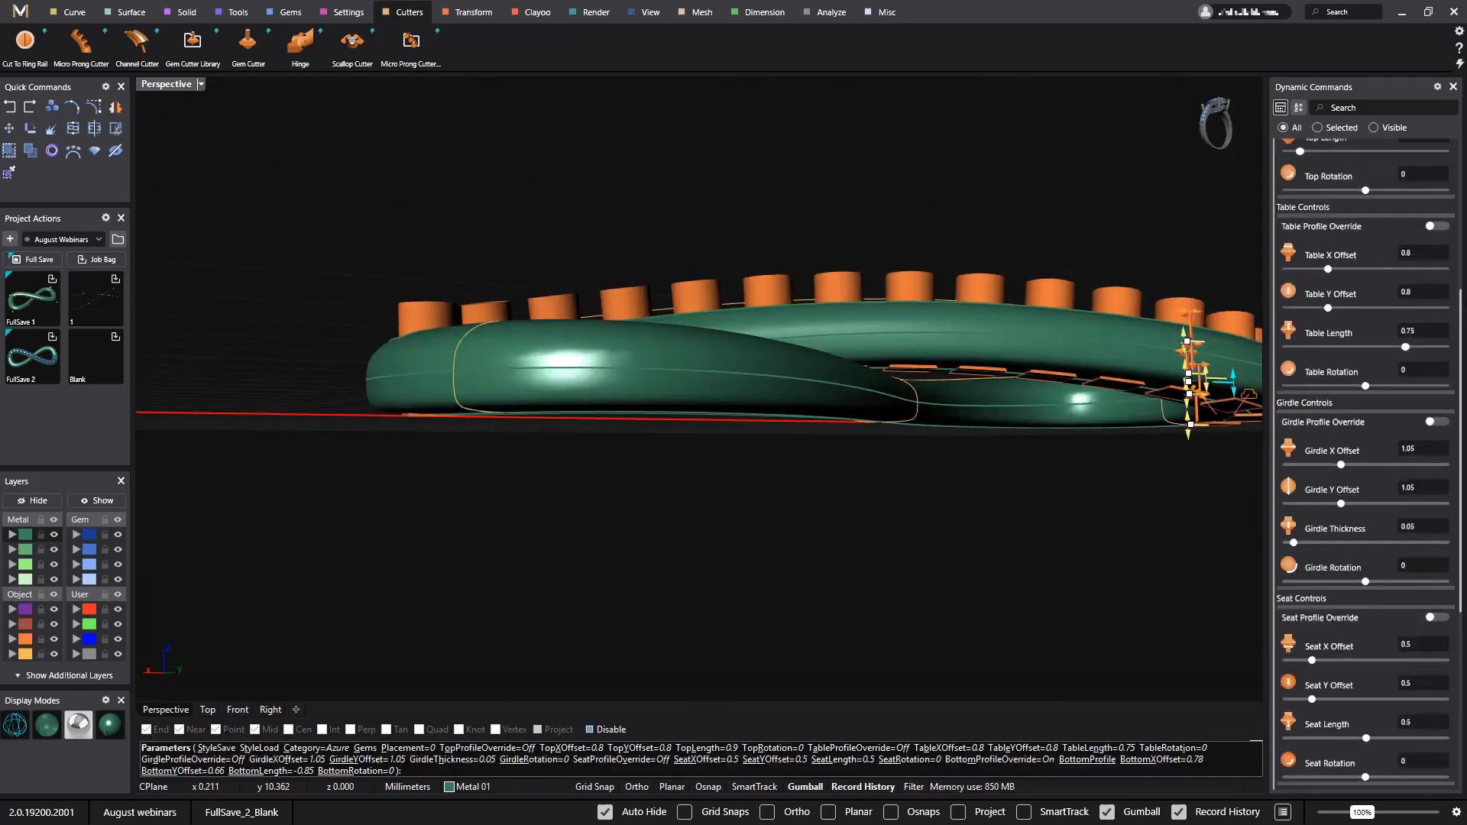
click(1320, 251)
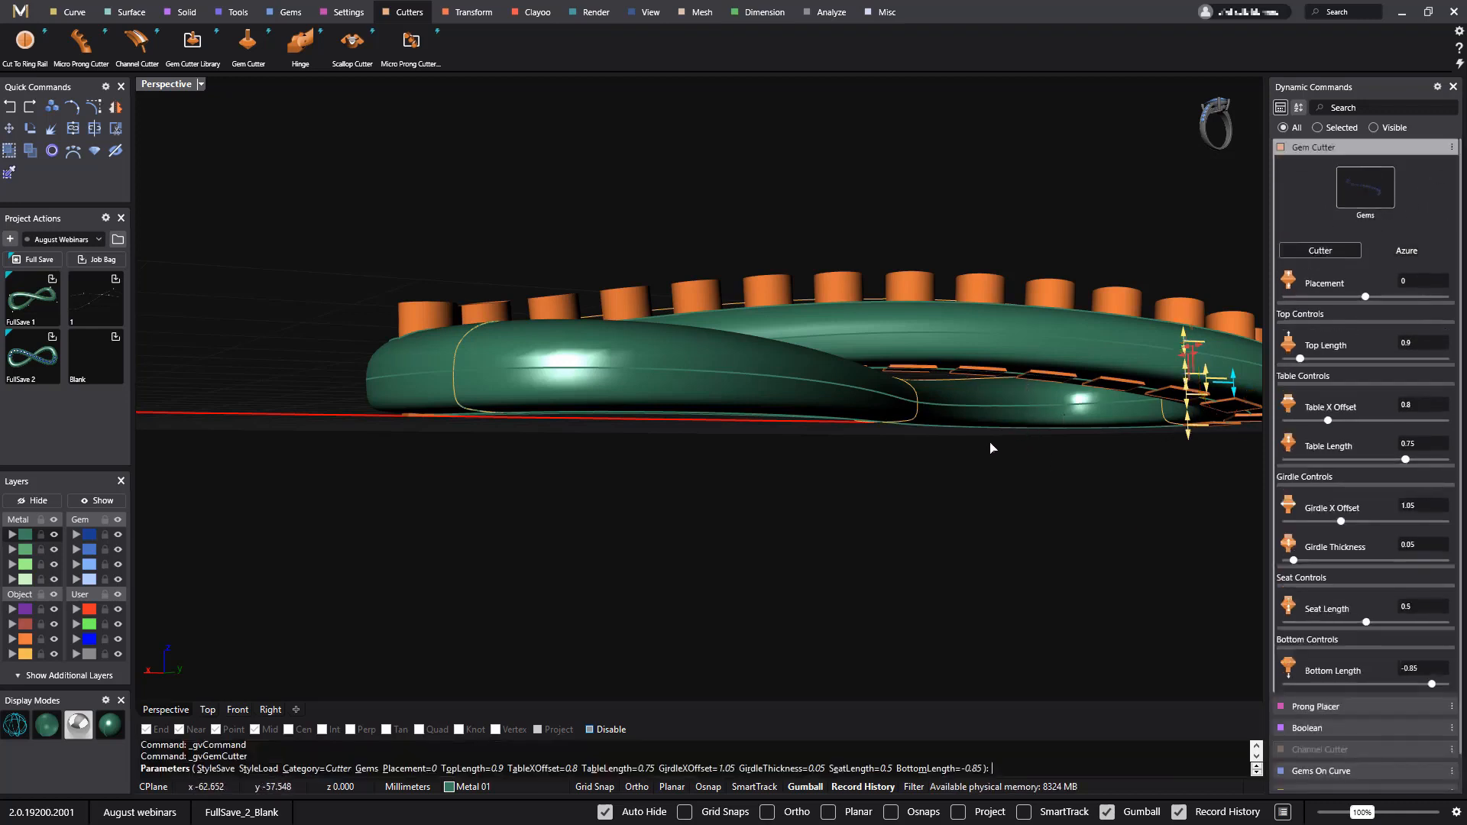
right_drag(985, 469, 2, 261)
scroll(399, 316, up, 8)
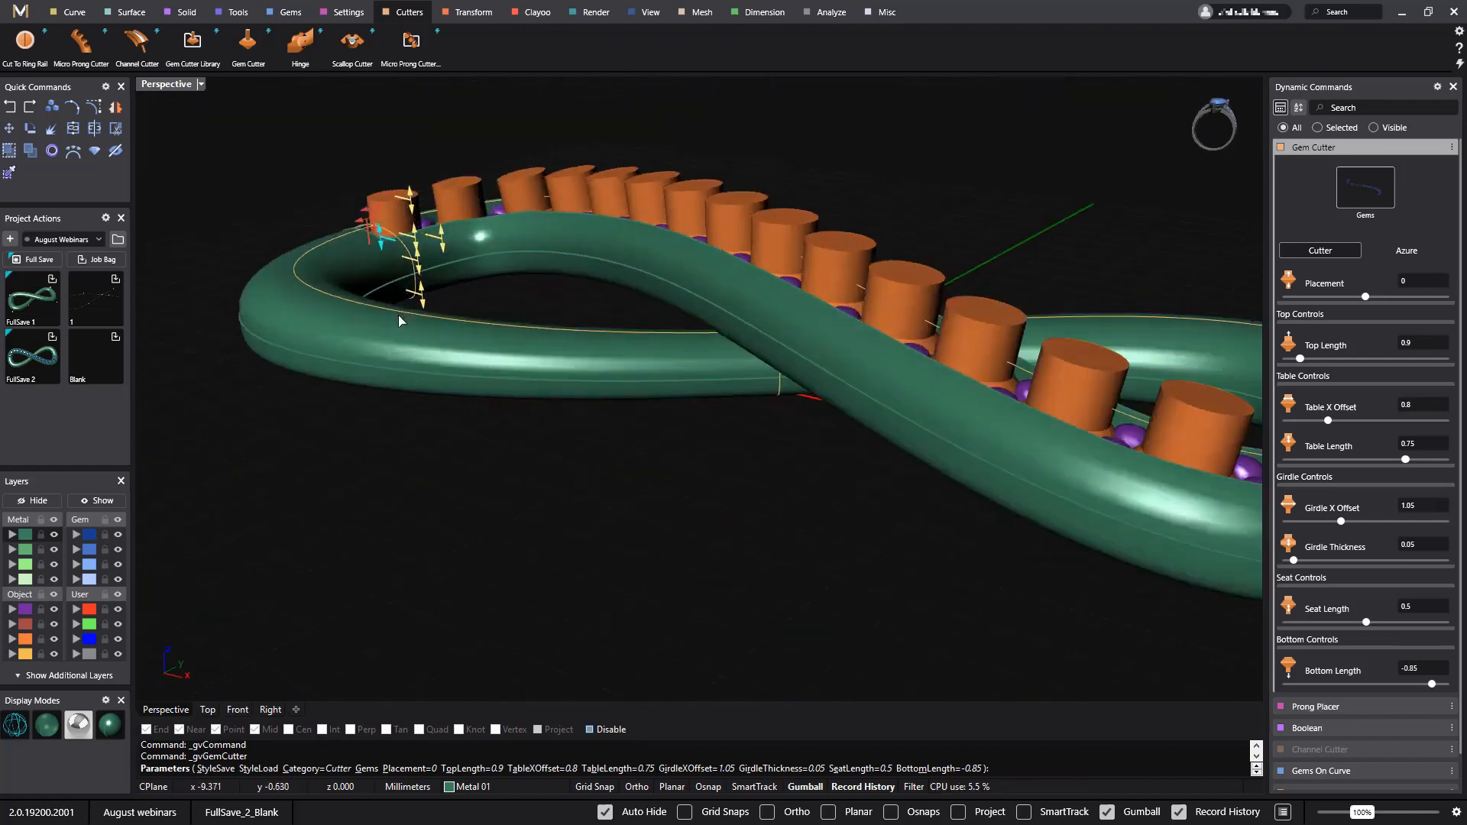
right_drag(443, 326, 687, 321)
scroll(474, 402, up, 6)
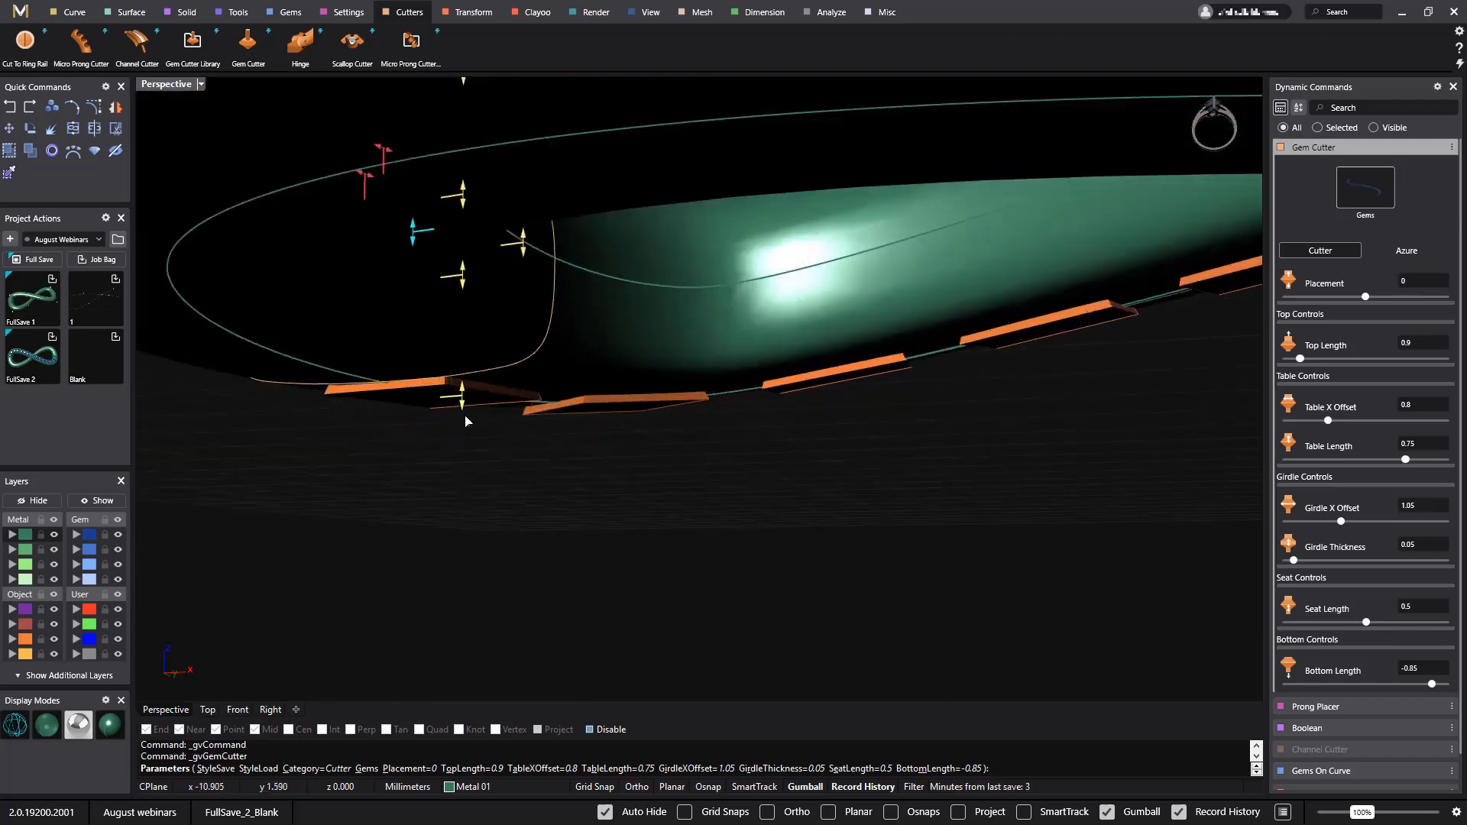
drag(467, 409, 468, 417)
Step: Inspect the cutter ends where the pendant's bands cross, and accept the gem cutters
scroll(899, 507, down, 5)
scroll(900, 507, down, 2)
right_drag(1065, 515, 1012, 408)
scroll(730, 393, up, 10)
scroll(927, 484, down, 10)
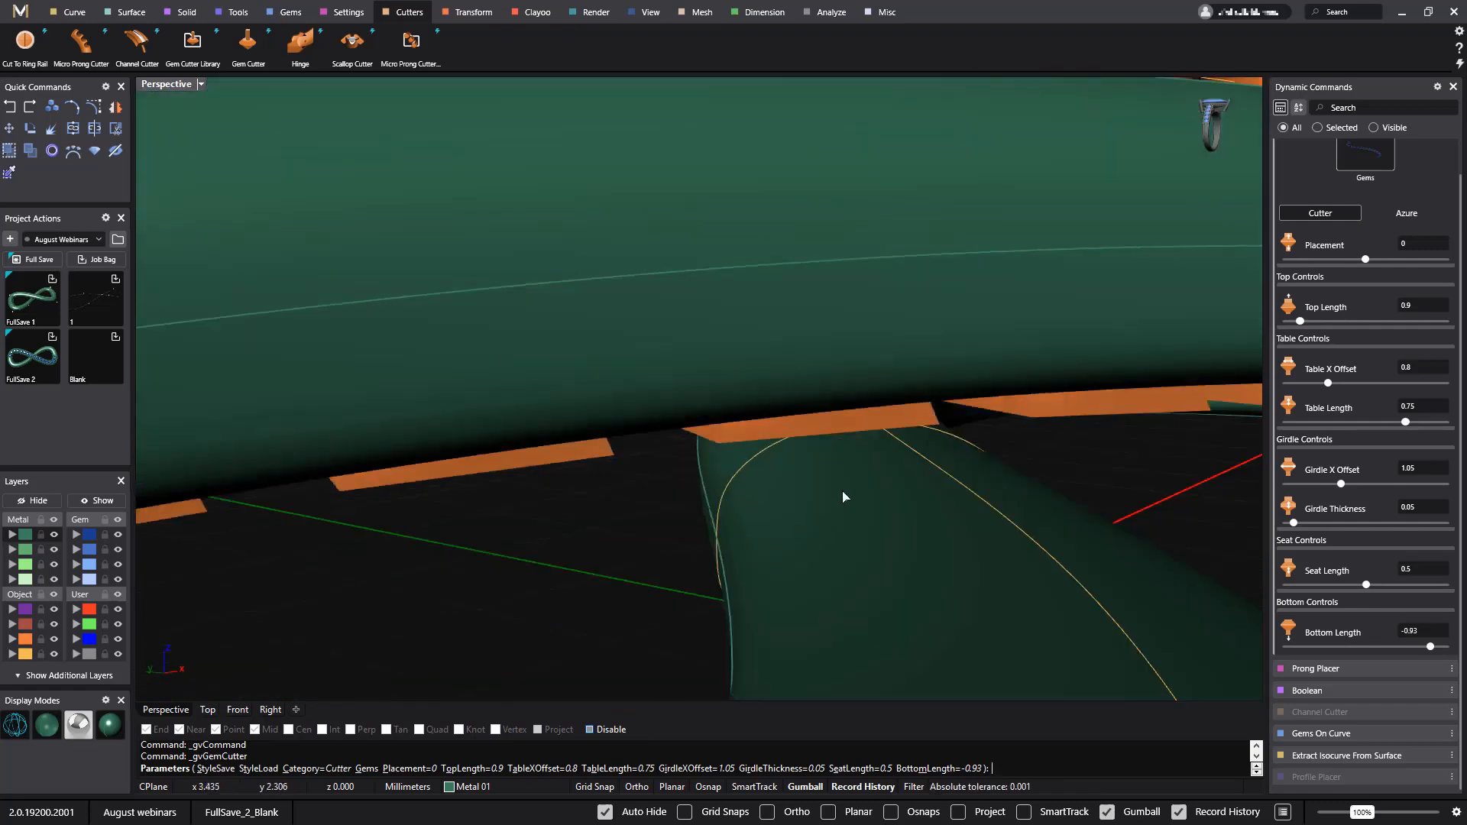
right_drag(1009, 531, 946, 662)
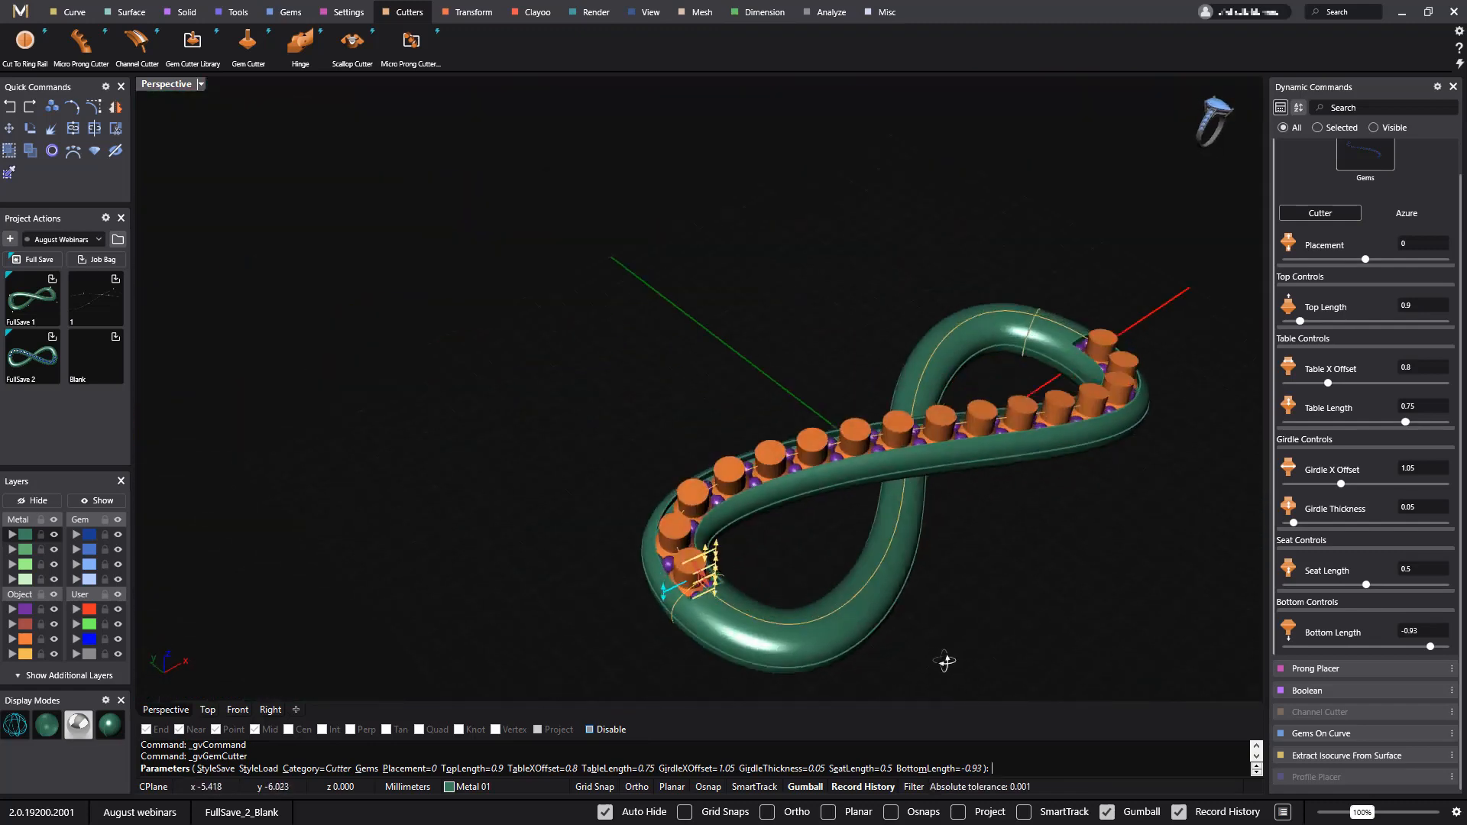
right_click(1085, 618)
Step: Subtract all the orange gem cutters from the infinity pendant body with a Boolean set to Boolean Difference
right_drag(1089, 603, 865, 548)
scroll(806, 501, up, 5)
scroll(777, 550, down, 6)
right_drag(774, 551, 789, 579)
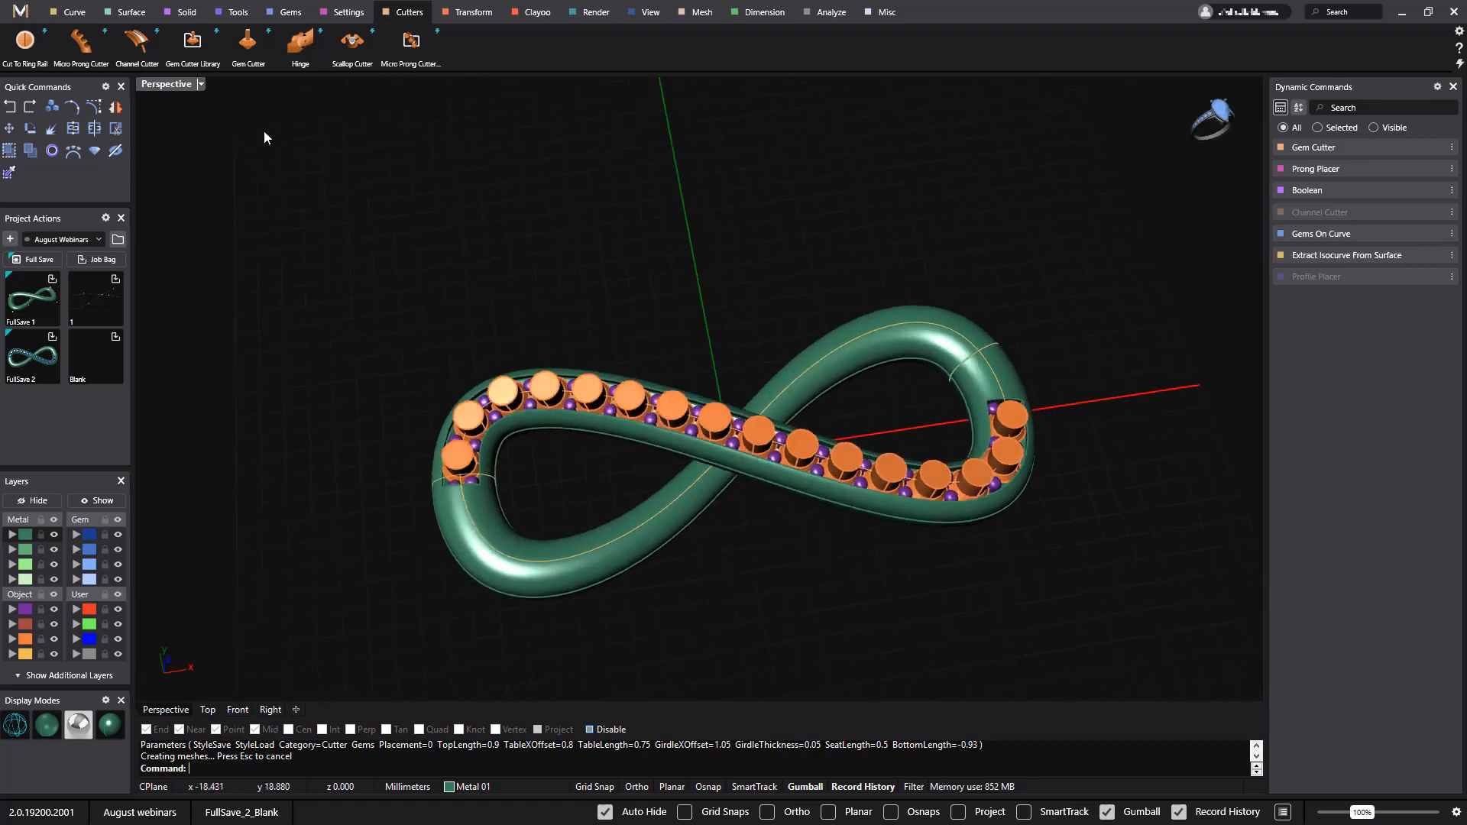
click(175, 16)
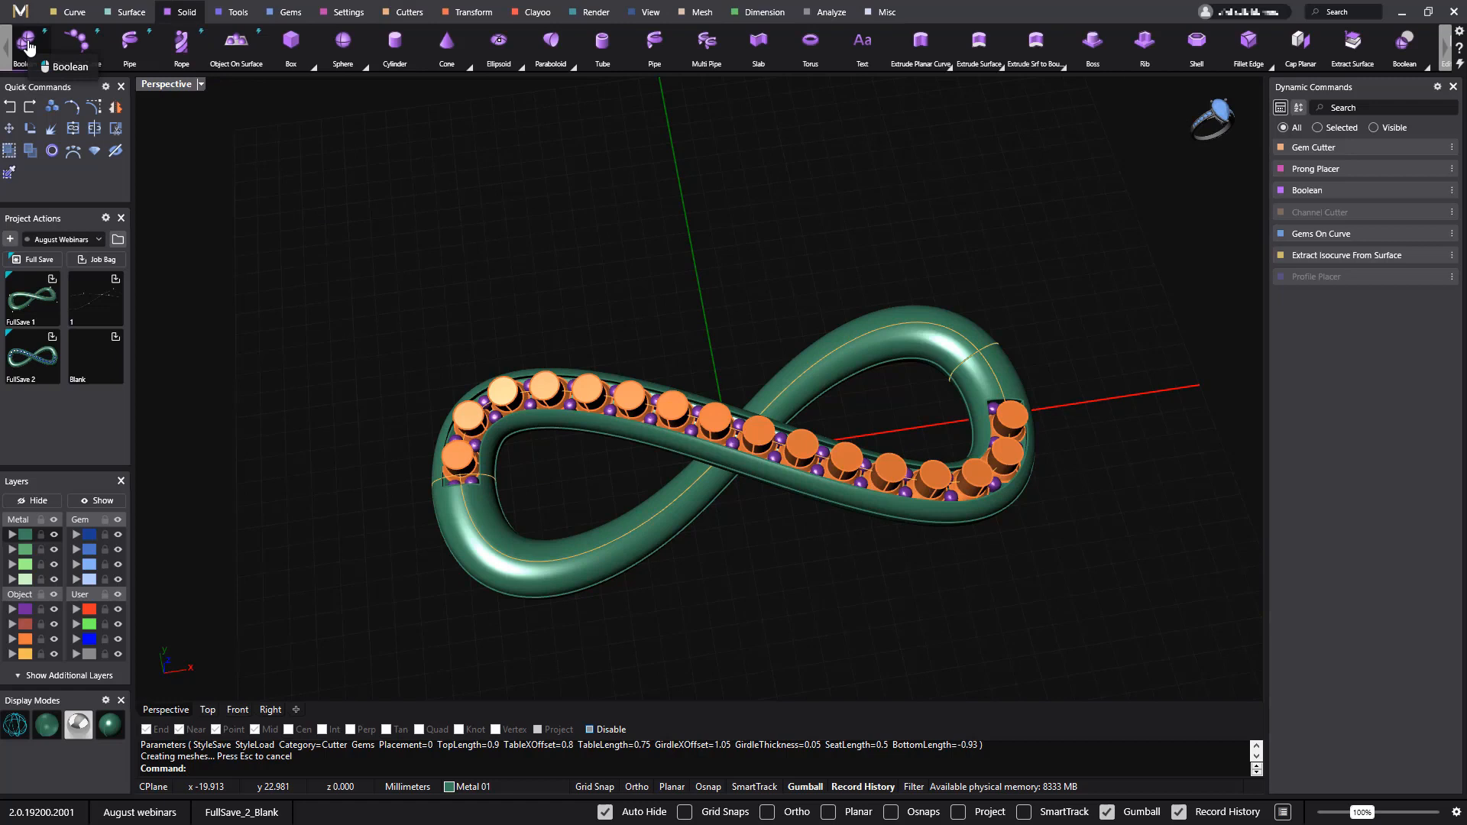
click(28, 45)
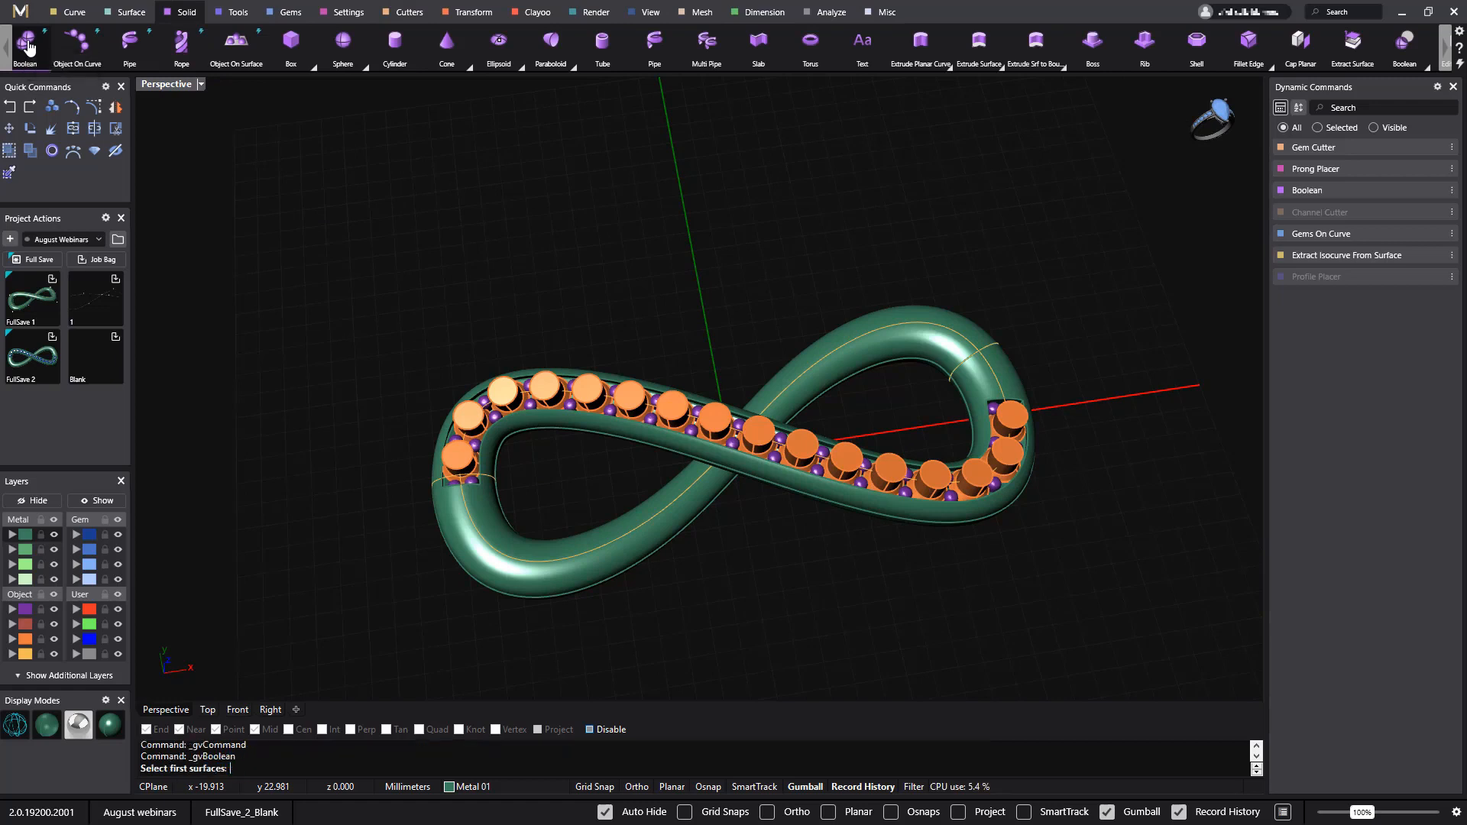
click(466, 544)
key(Return)
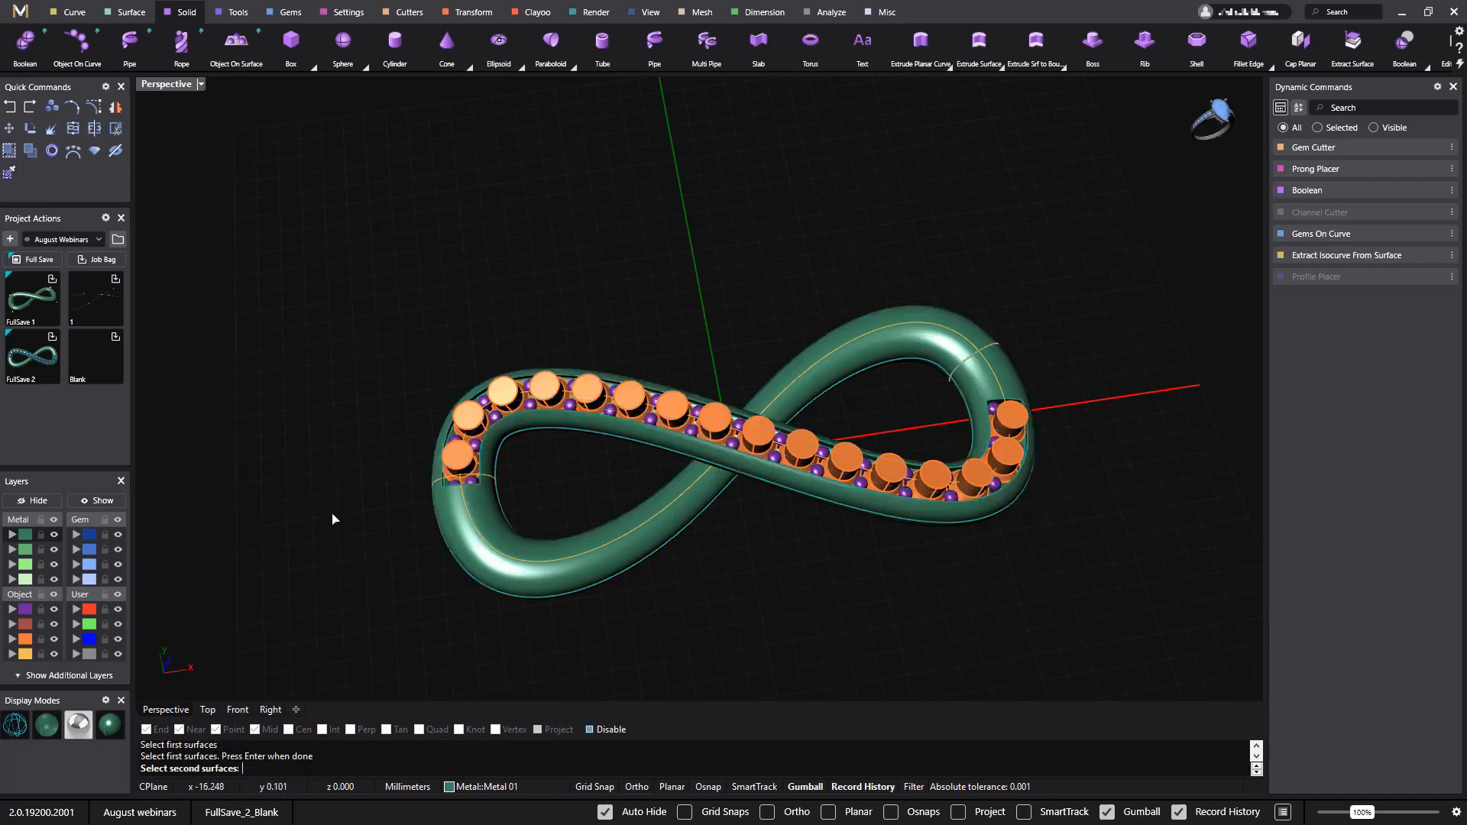
click(26, 640)
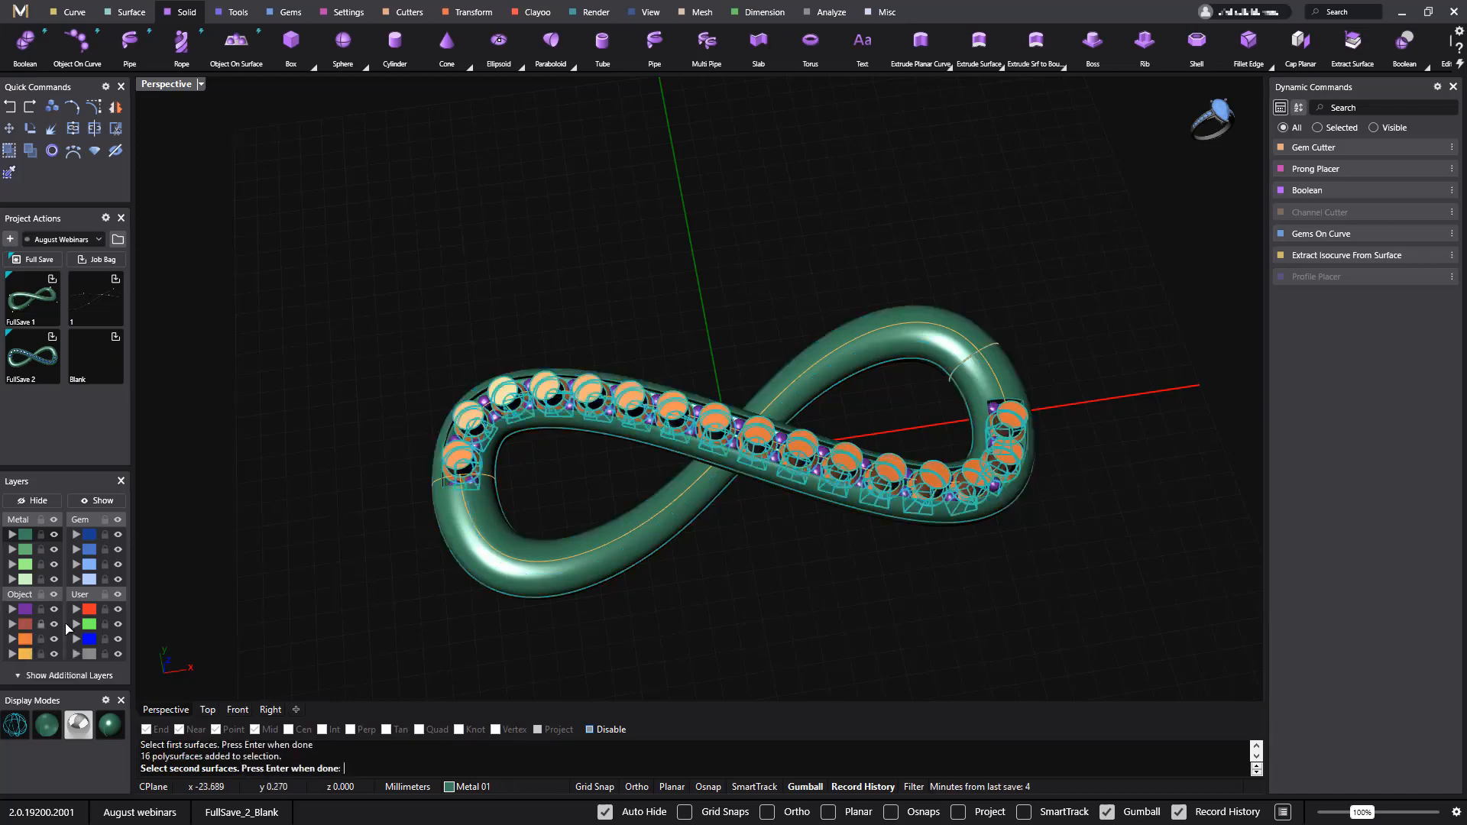
key(Return)
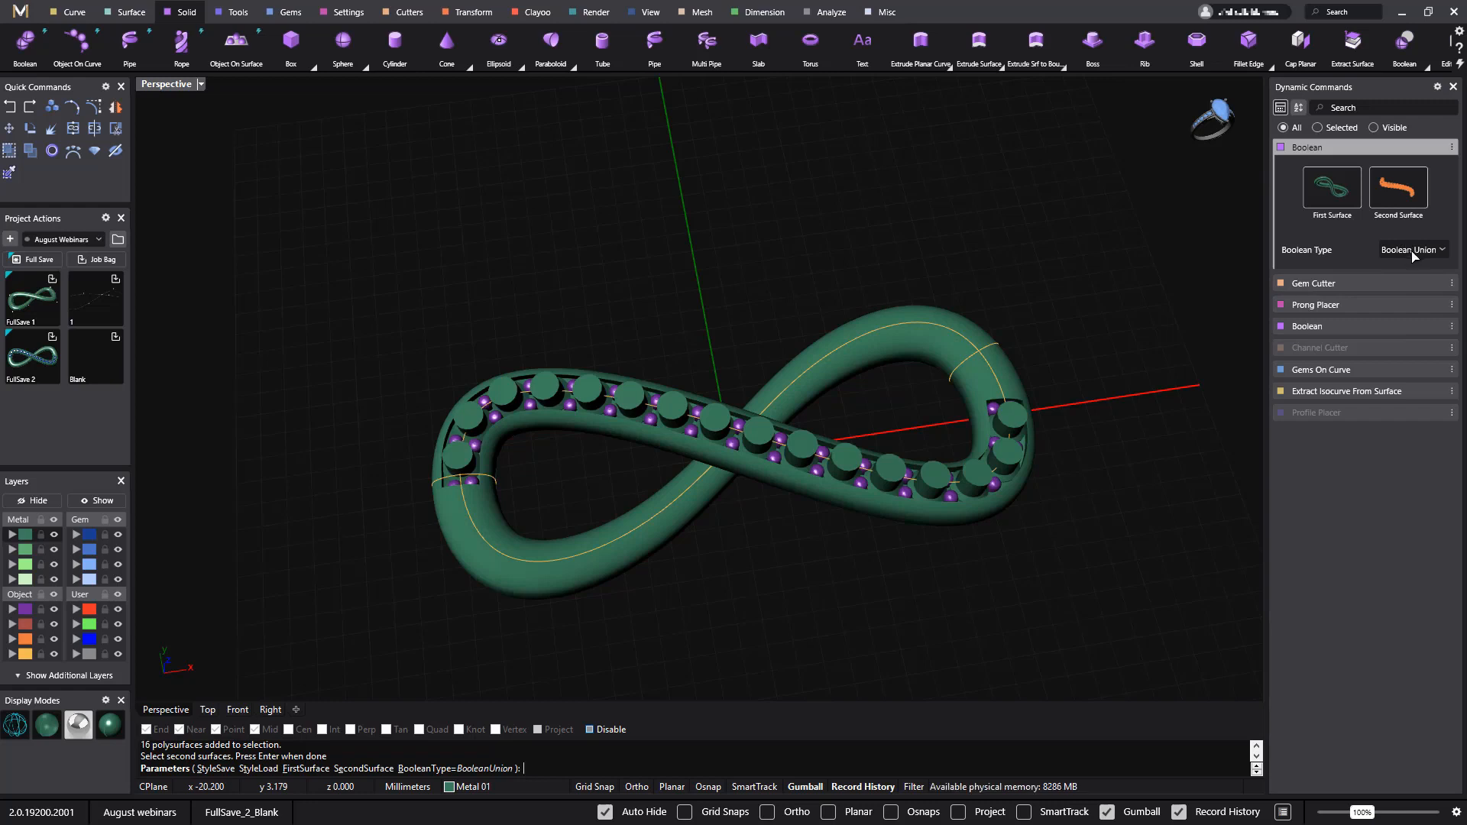
click(1416, 252)
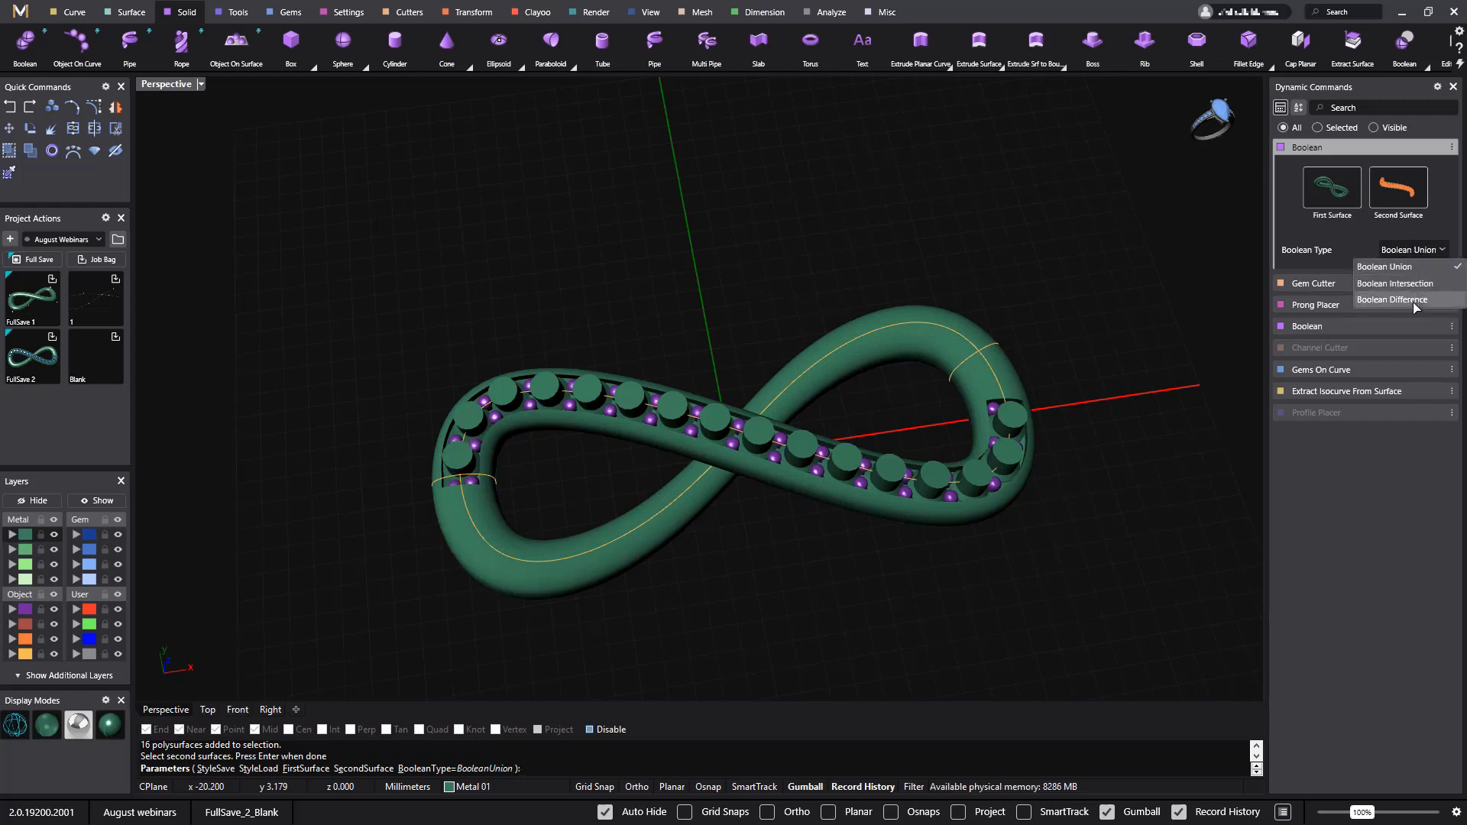
click(1414, 298)
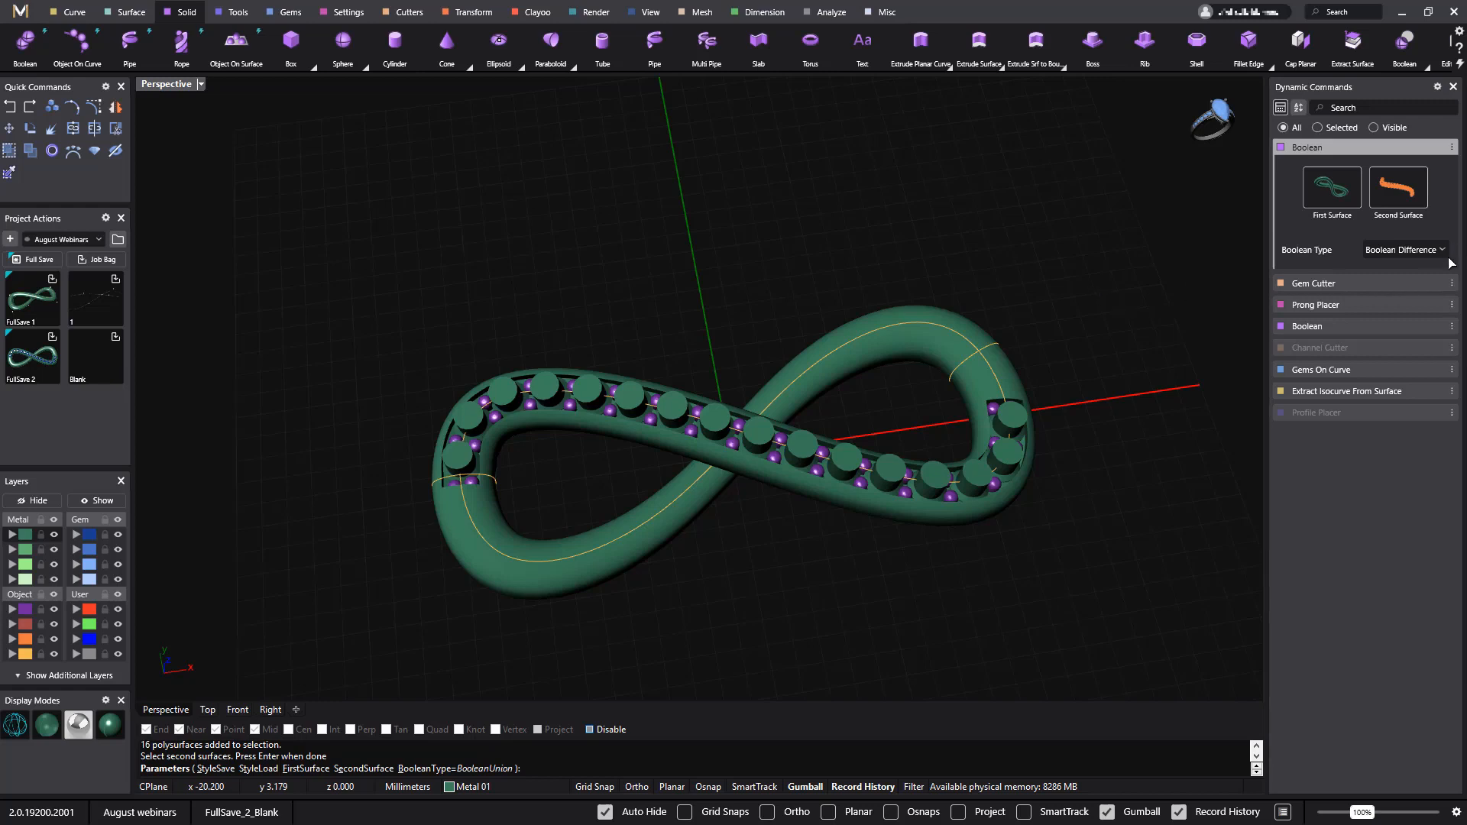
key(Return)
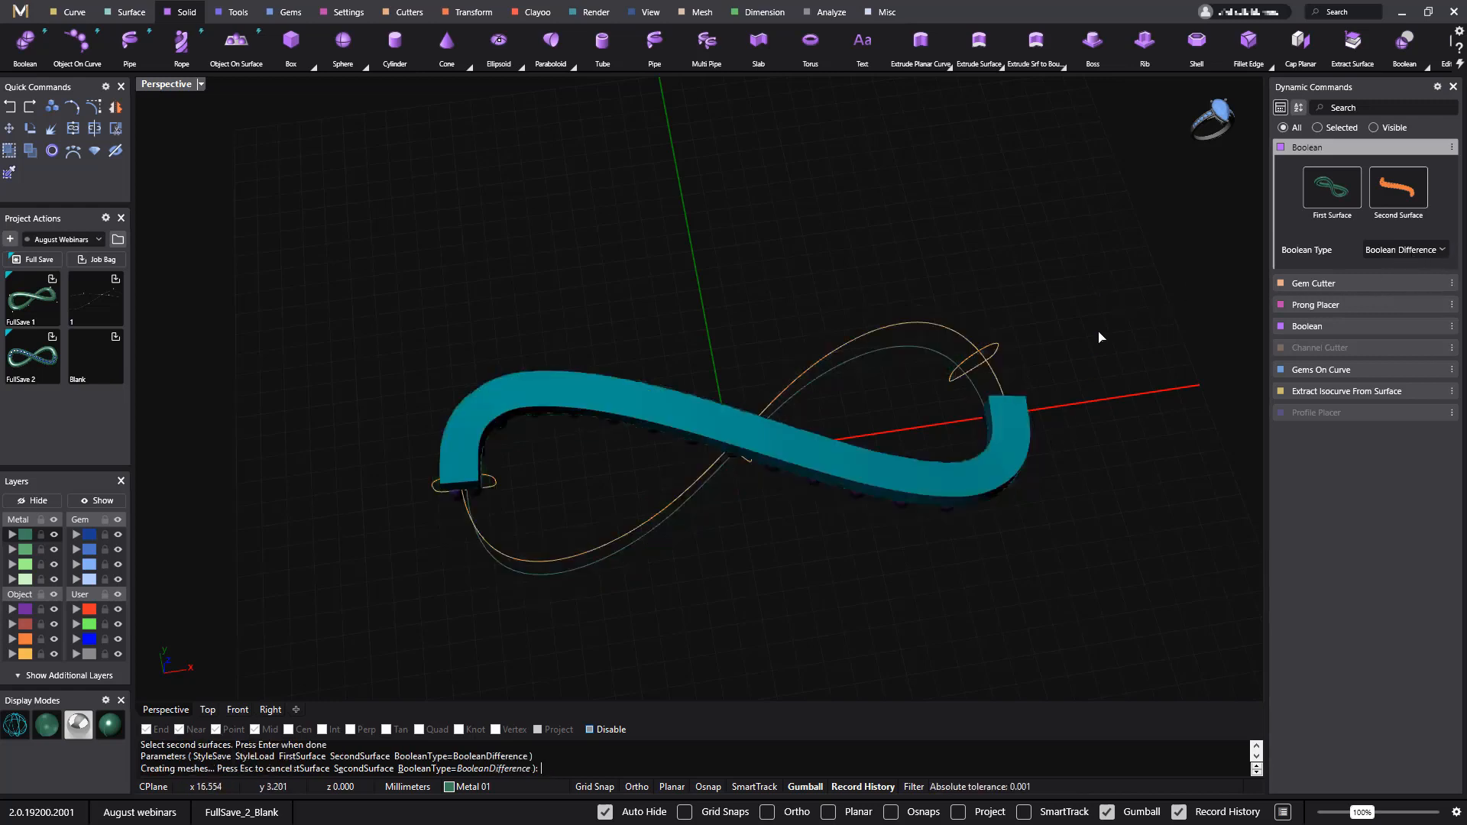
Step: Hide the gems to inspect the cut seats and openings in the band, and show the gems again
right_drag(1075, 622, 1047, 581)
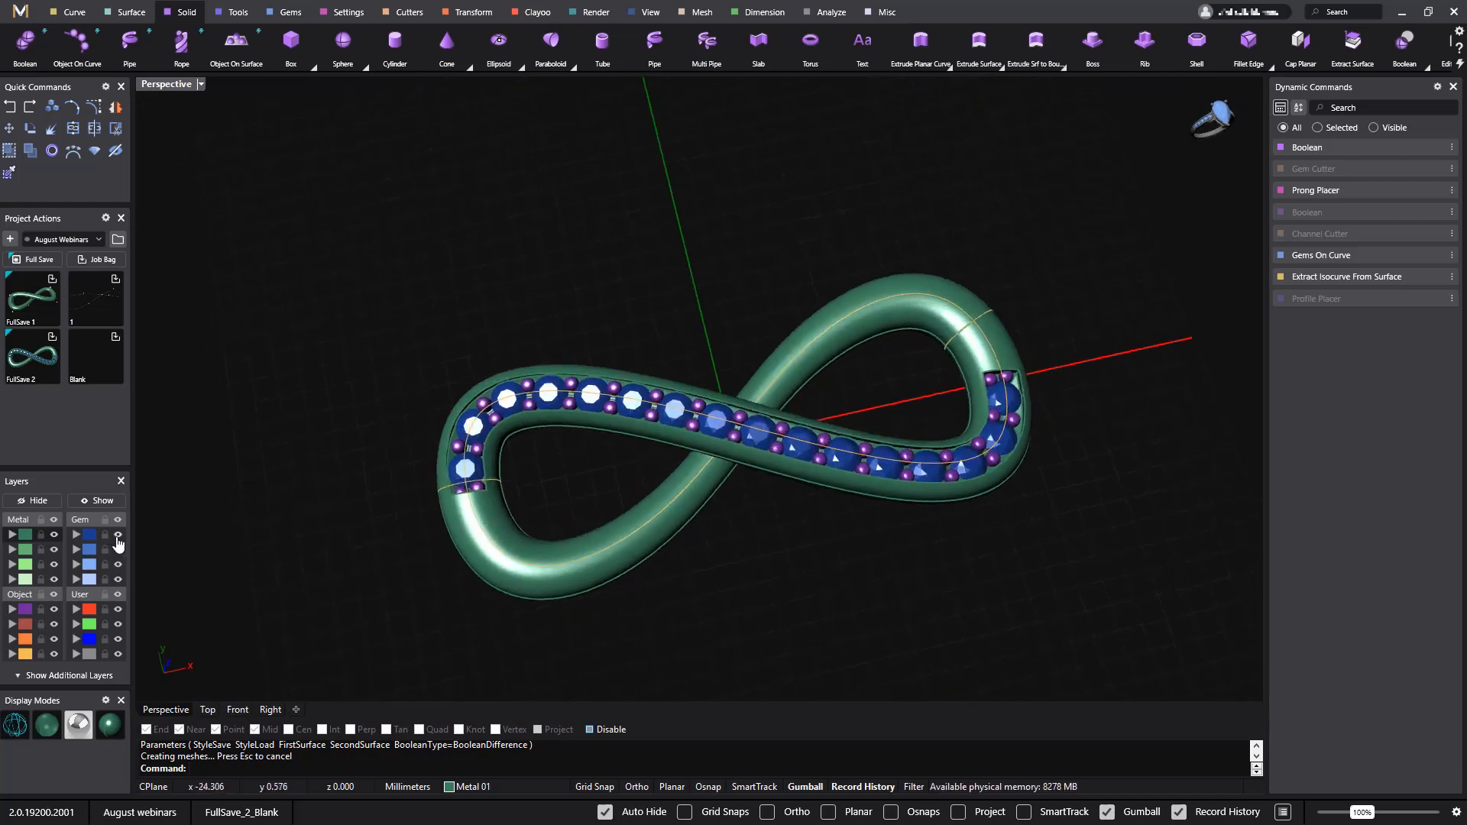
click(118, 536)
right_drag(405, 485, 680, 534)
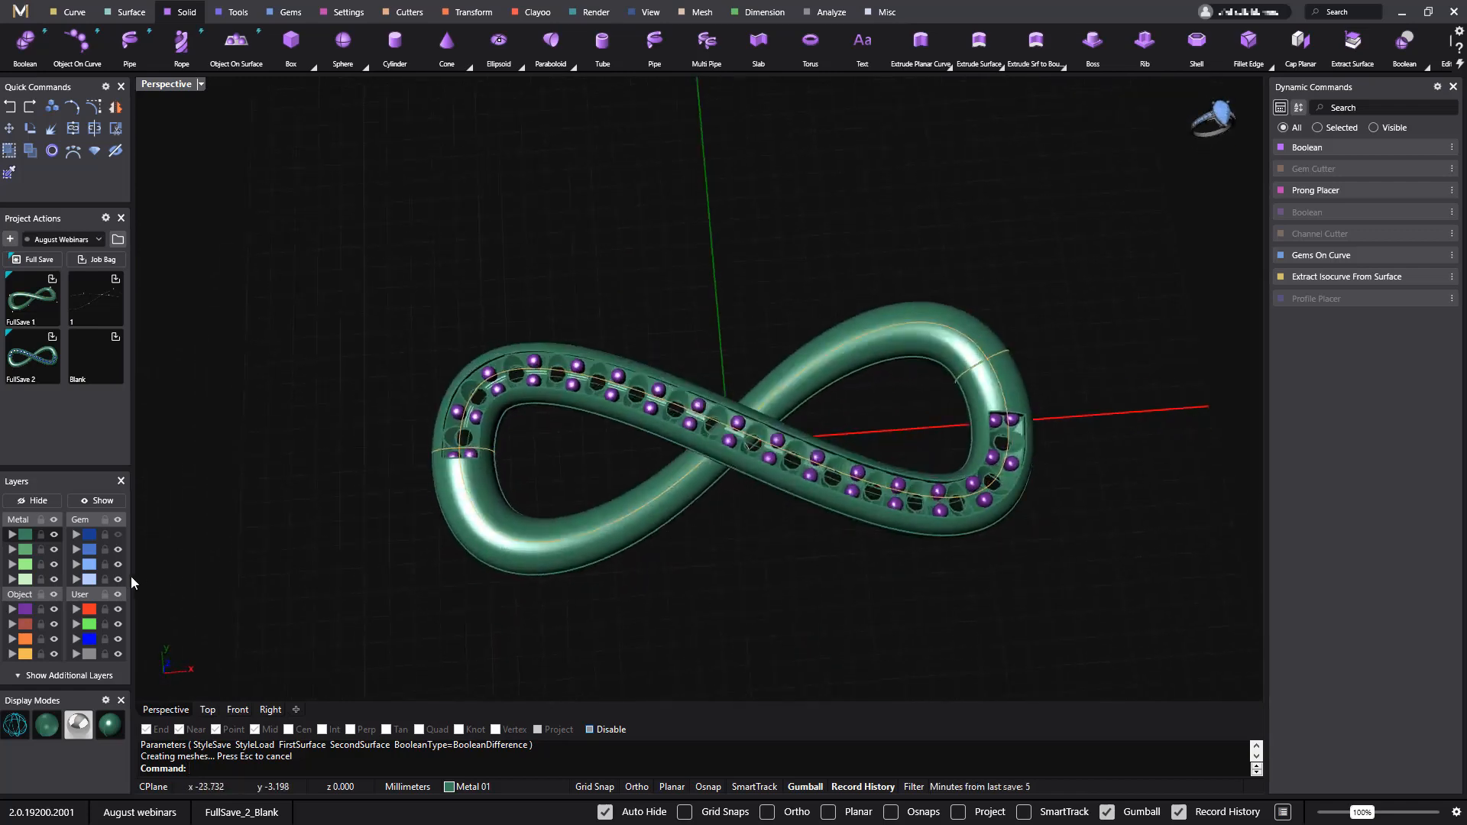
click(117, 535)
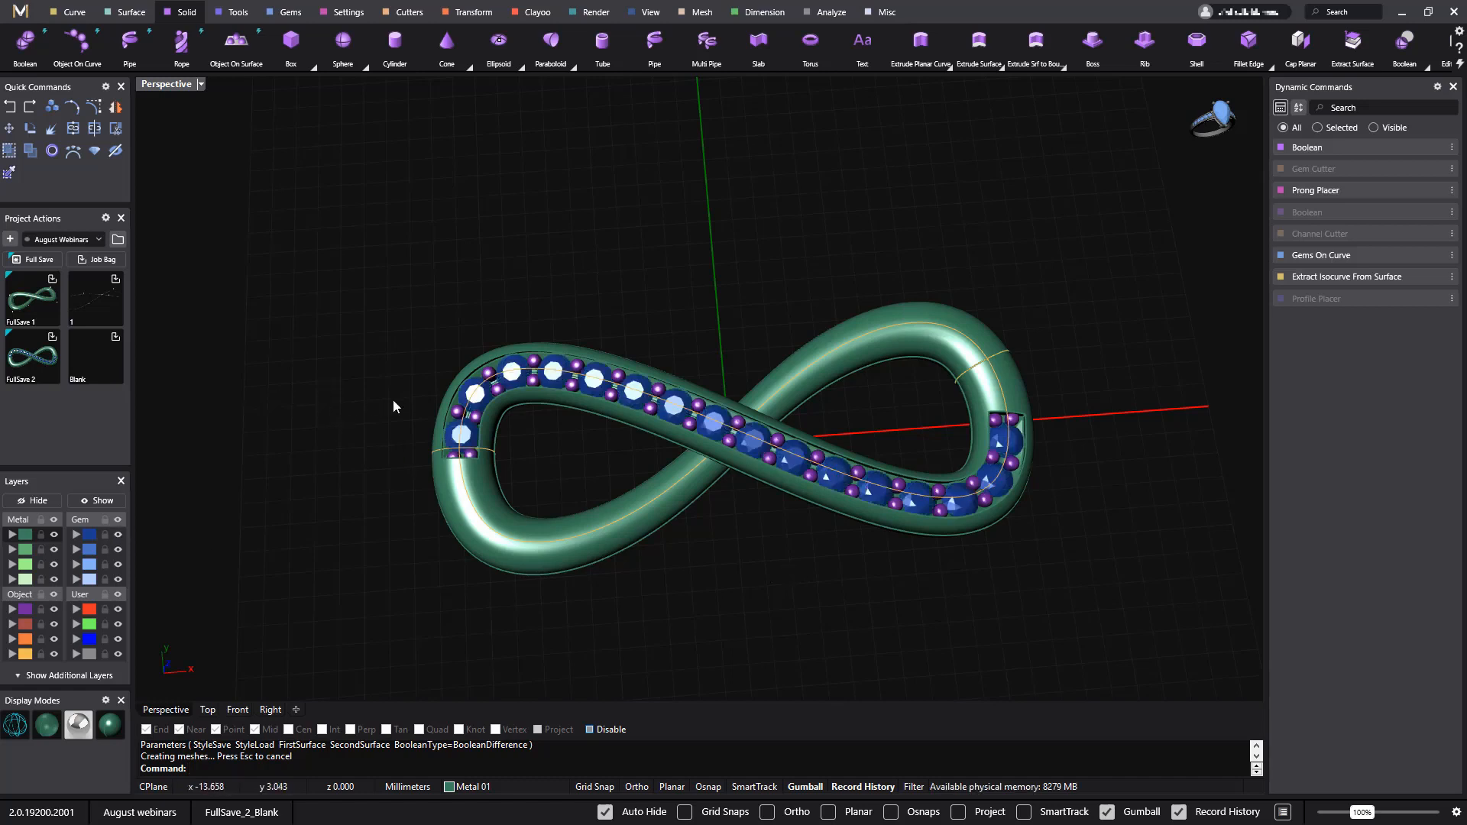
Step: Save a full version of the project and create a collections folder named Webinars designs
click(43, 261)
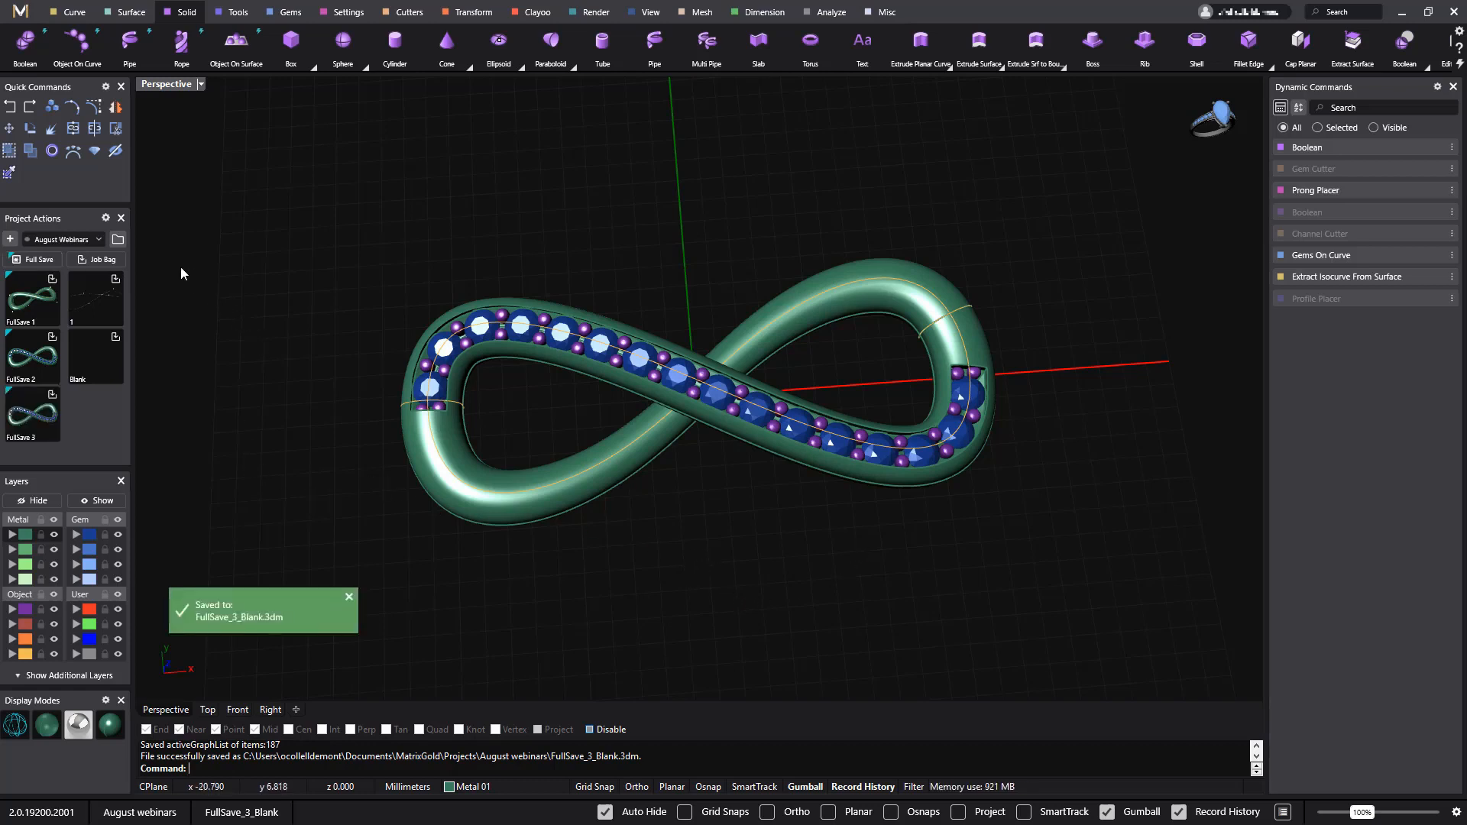
click(118, 242)
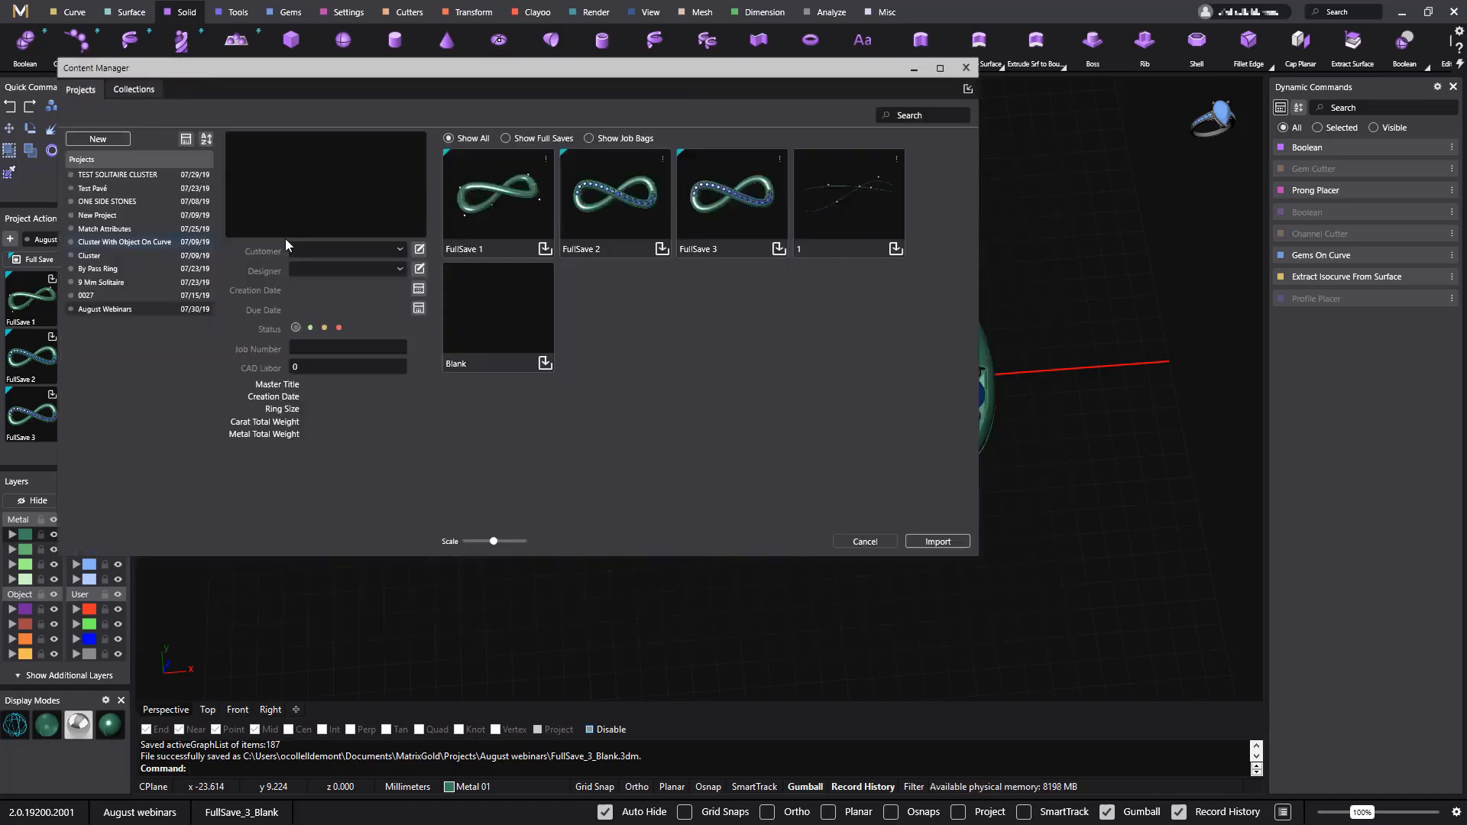
click(134, 89)
click(595, 171)
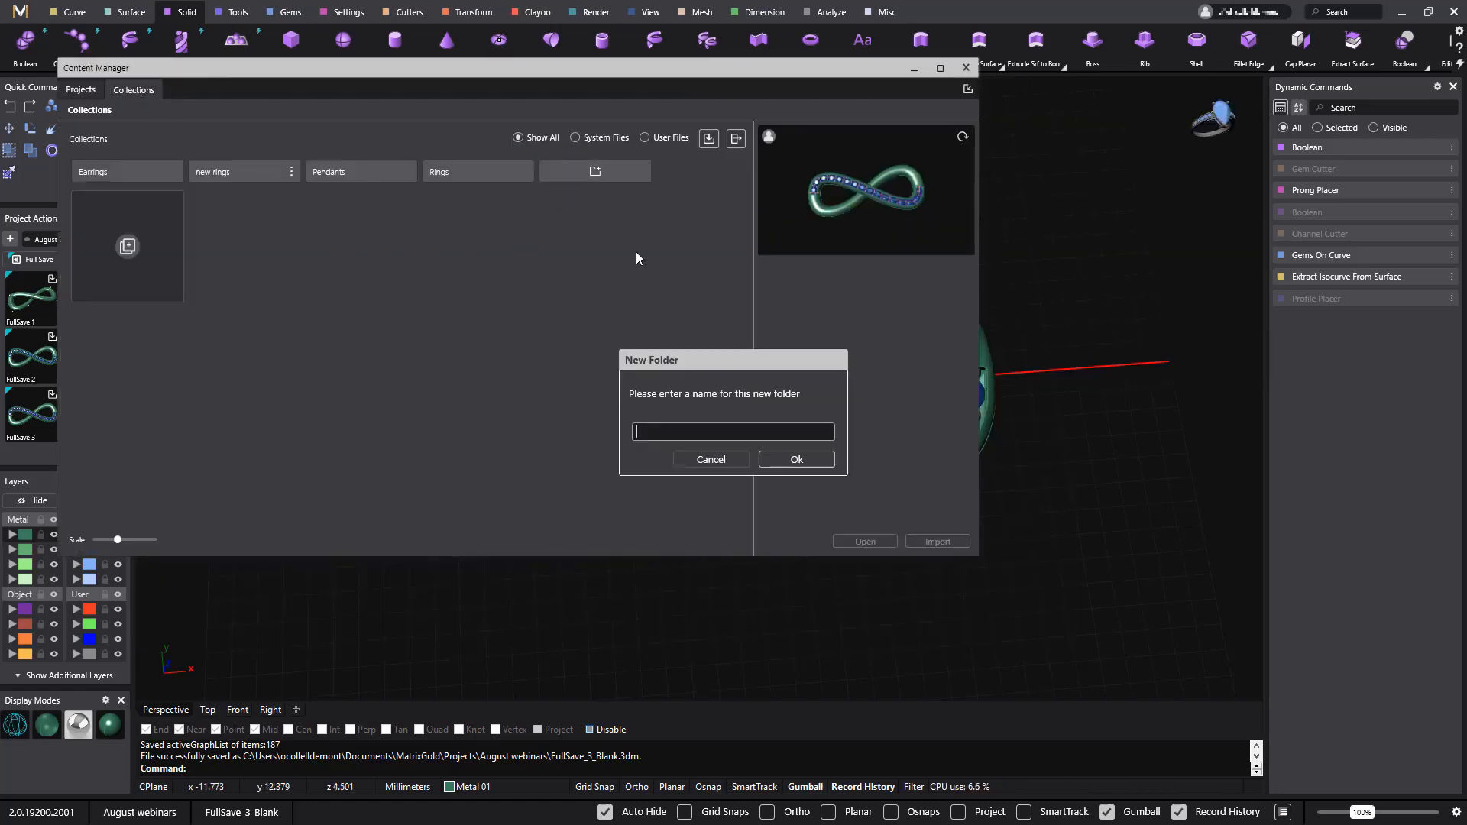
click(786, 435)
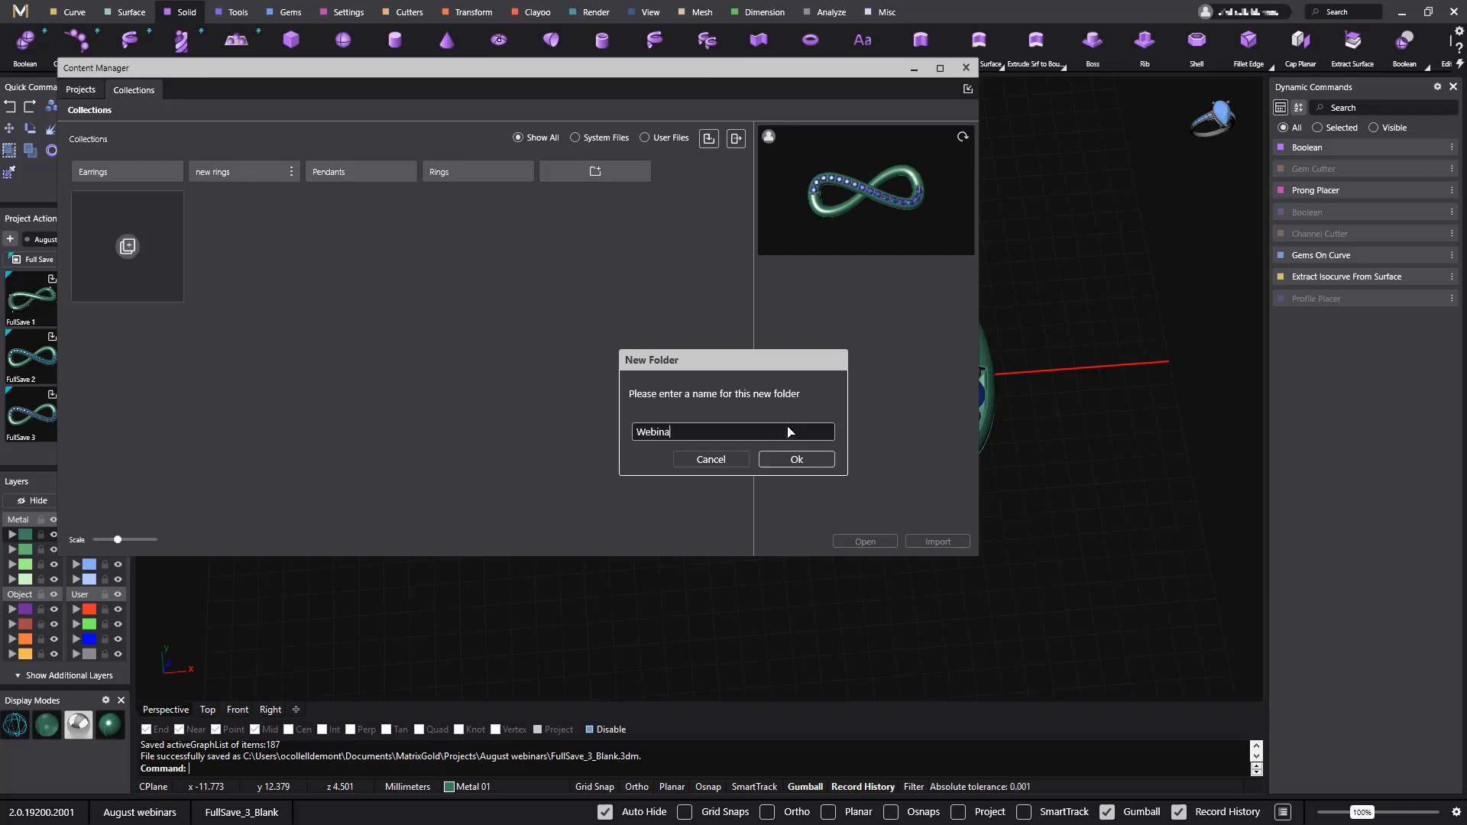
text(Webinars designs)
click(797, 460)
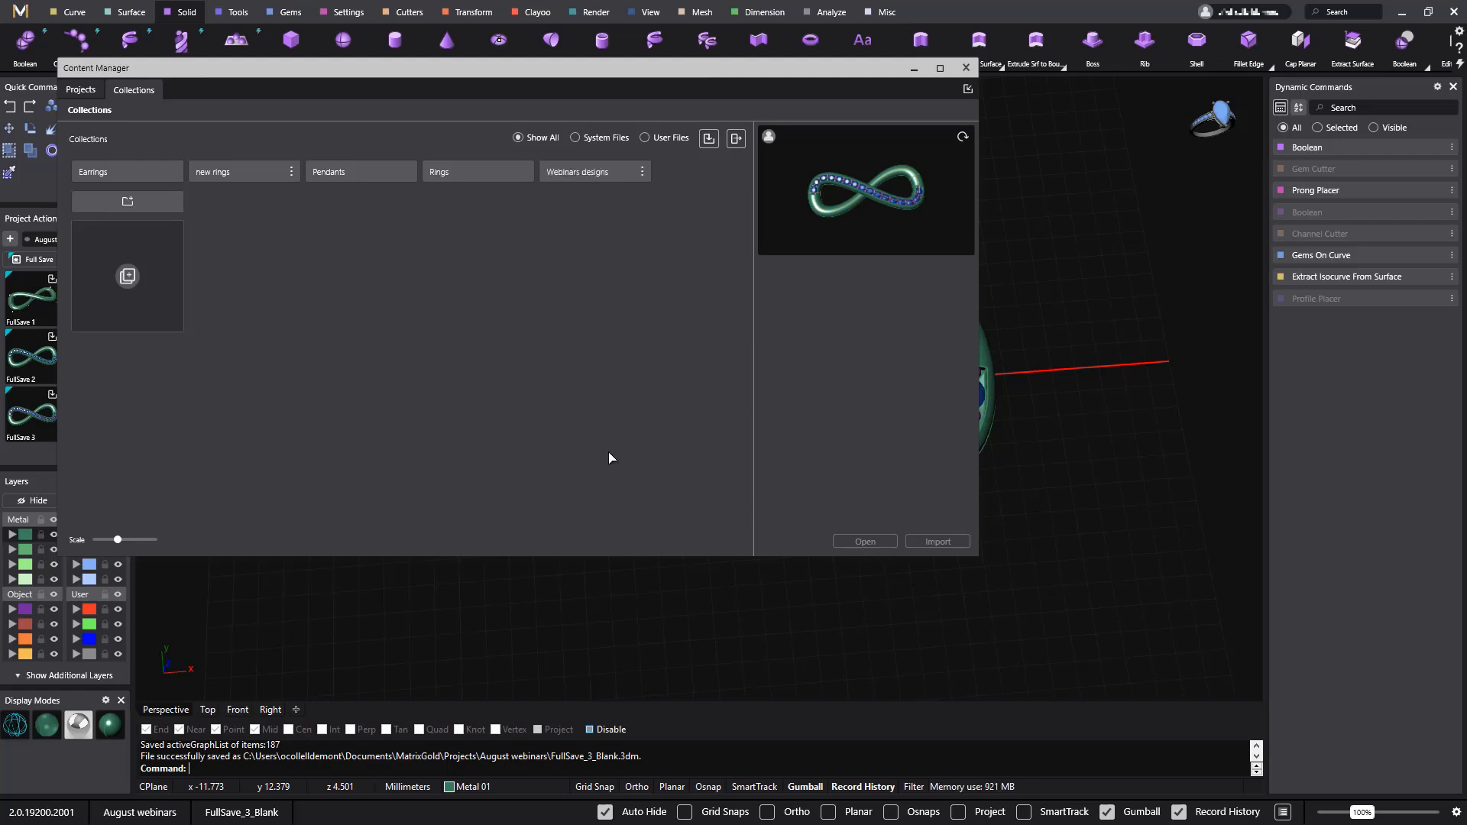
Step: Save the pendant to the Webinars designs collection as 01 with the description infinity pendant, and close the Content Manager
click(588, 181)
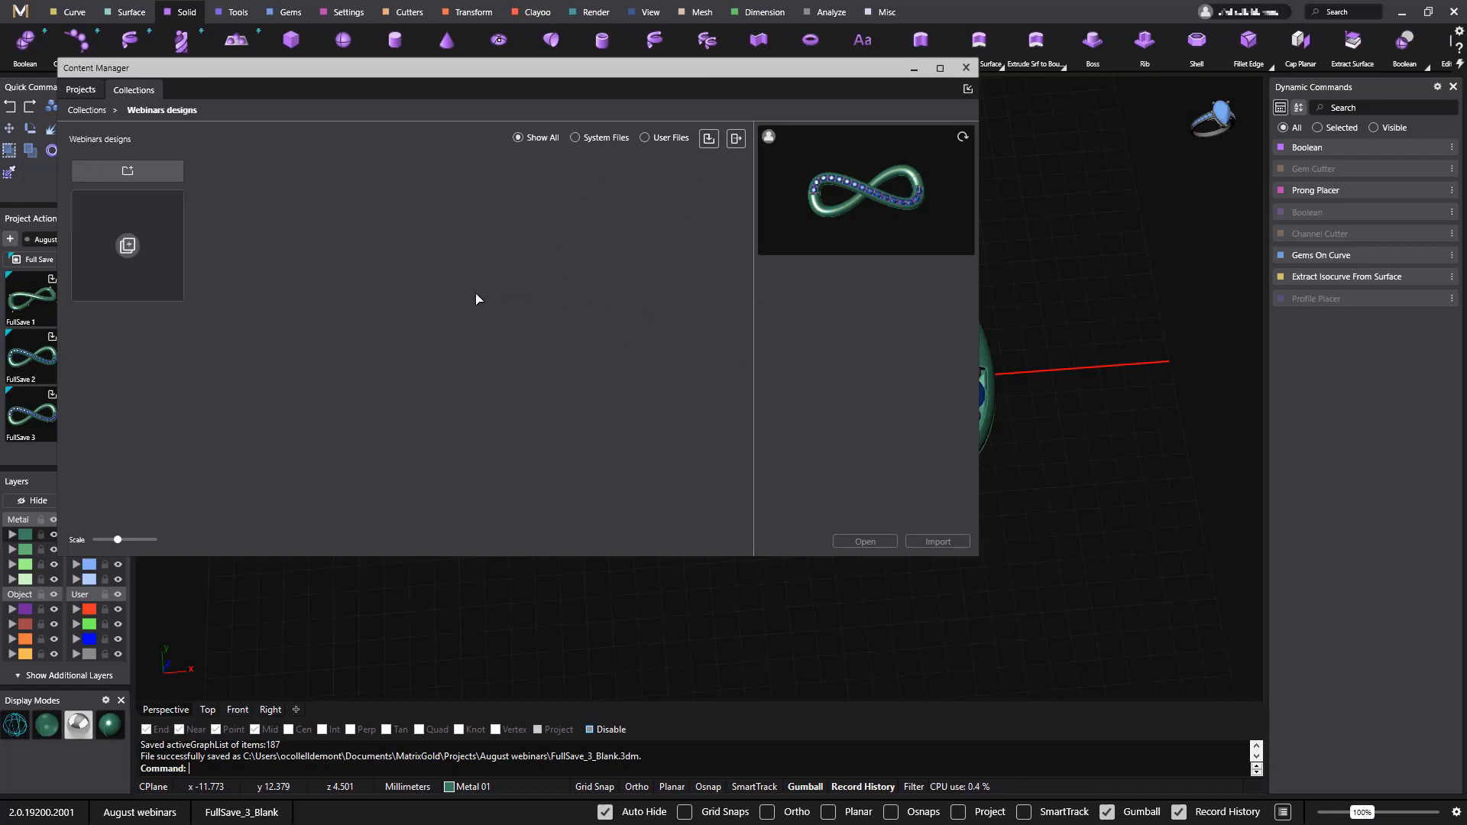
click(711, 144)
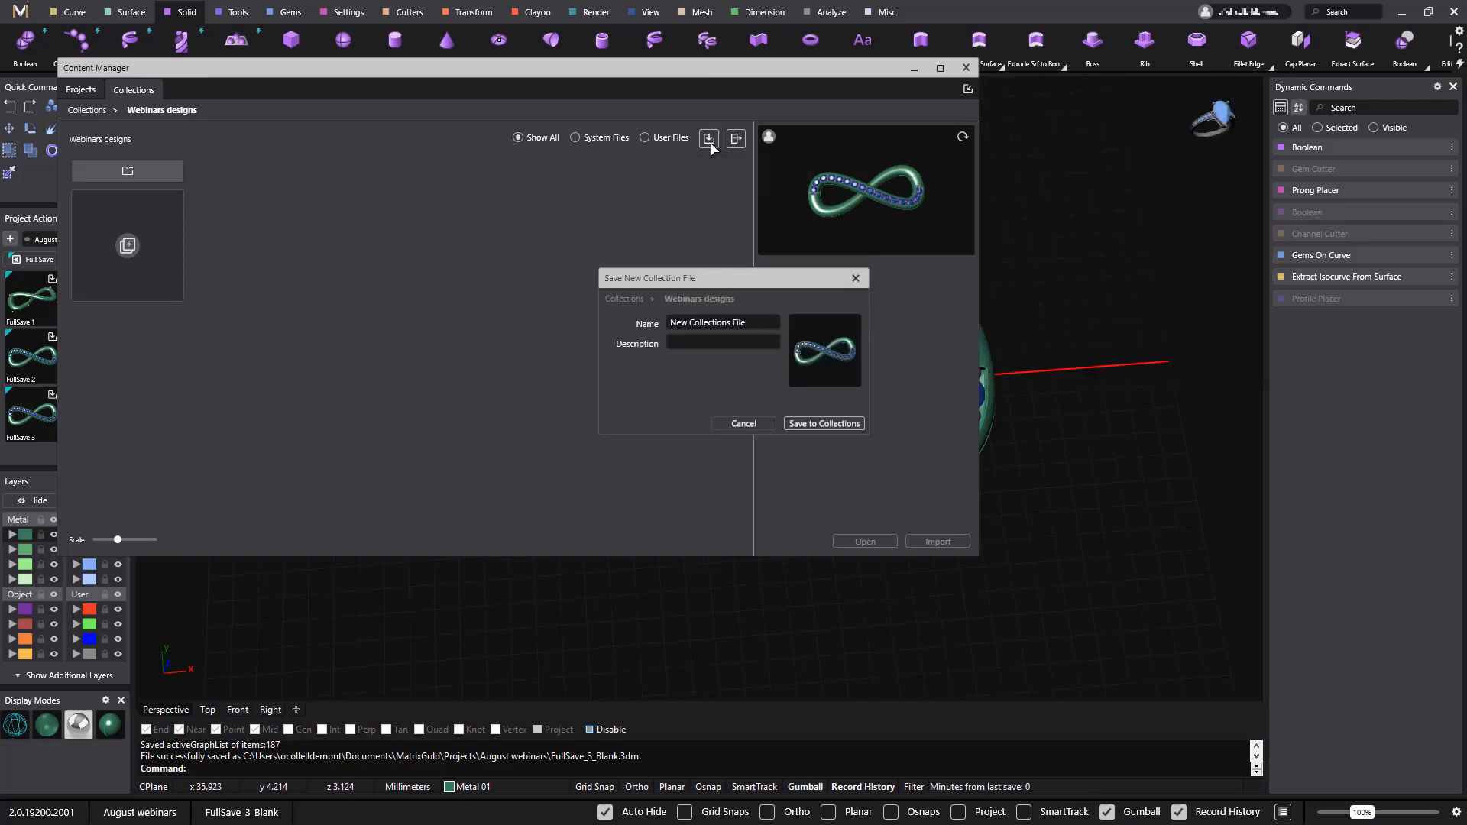
triple_click(745, 325)
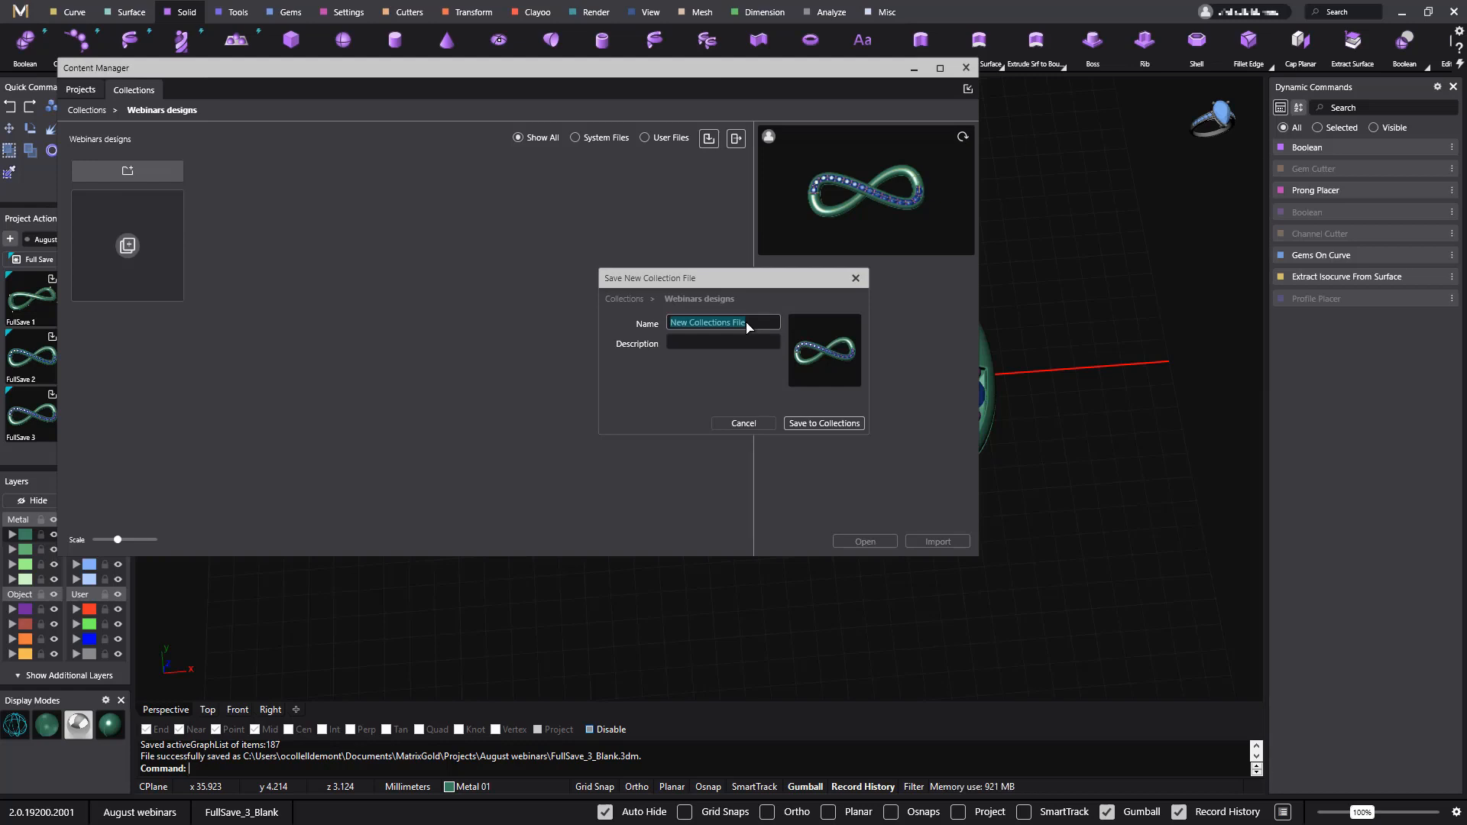
text(01)
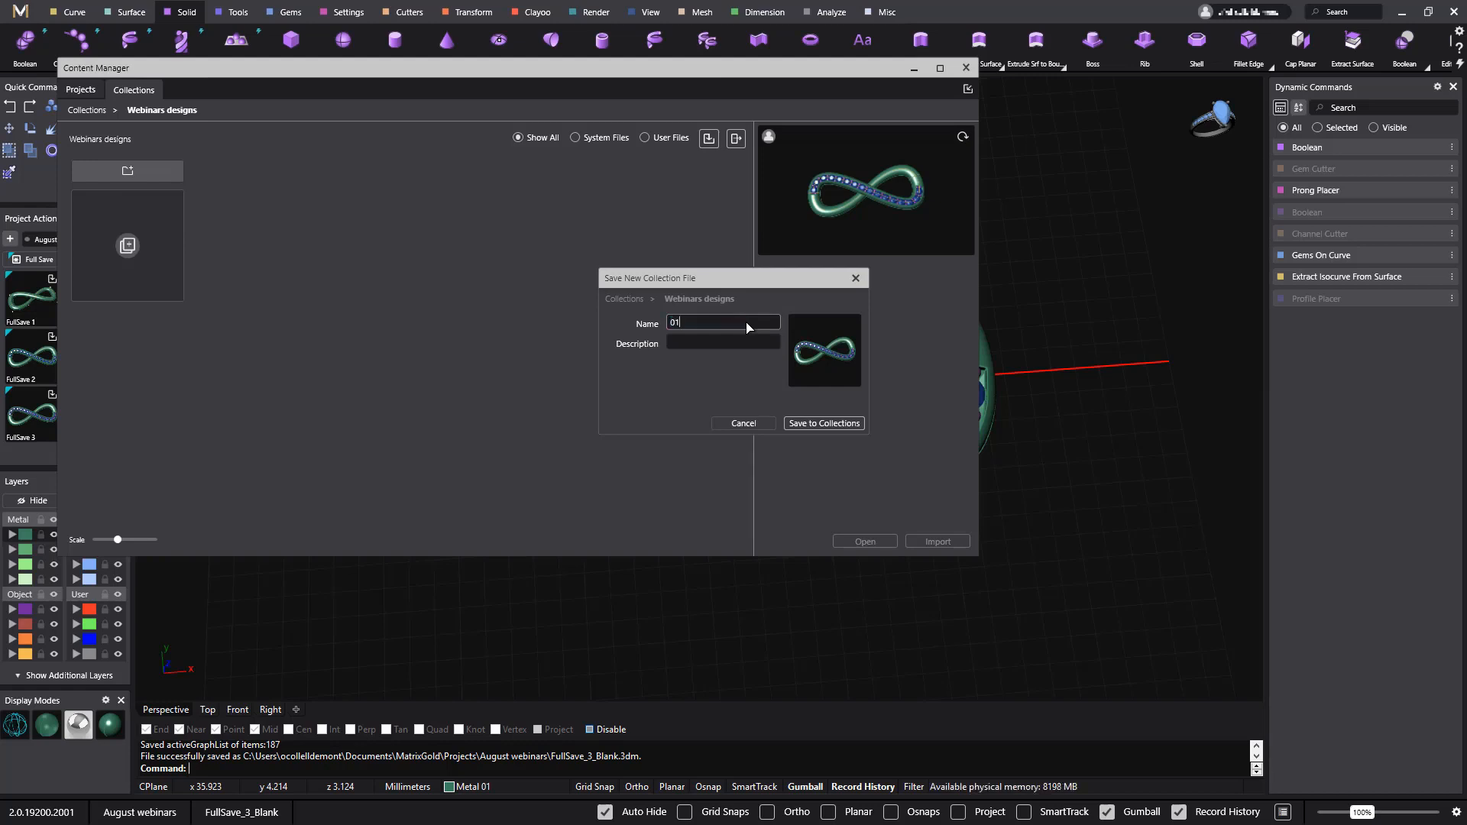
click(688, 345)
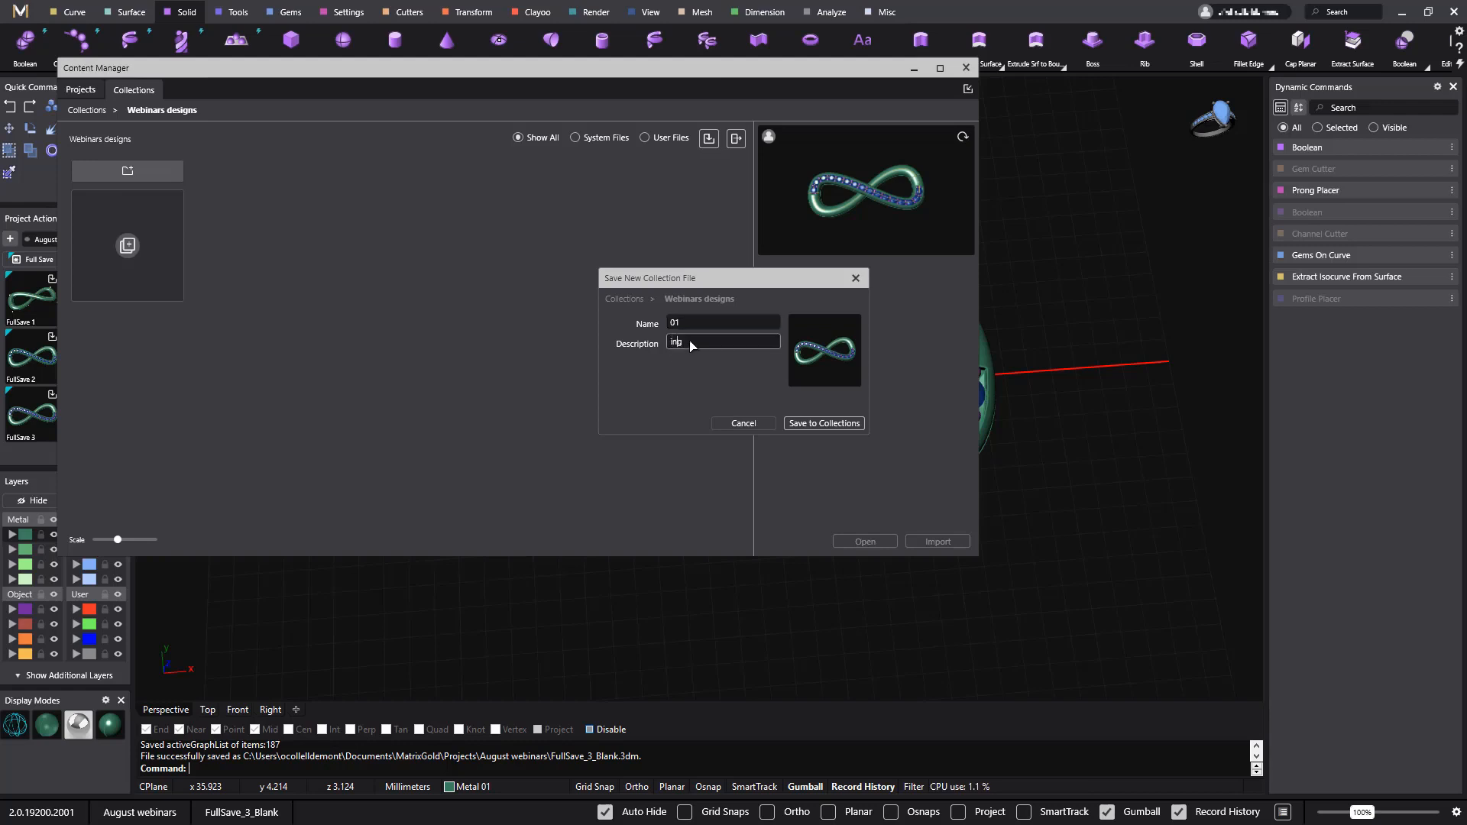
text(infin)
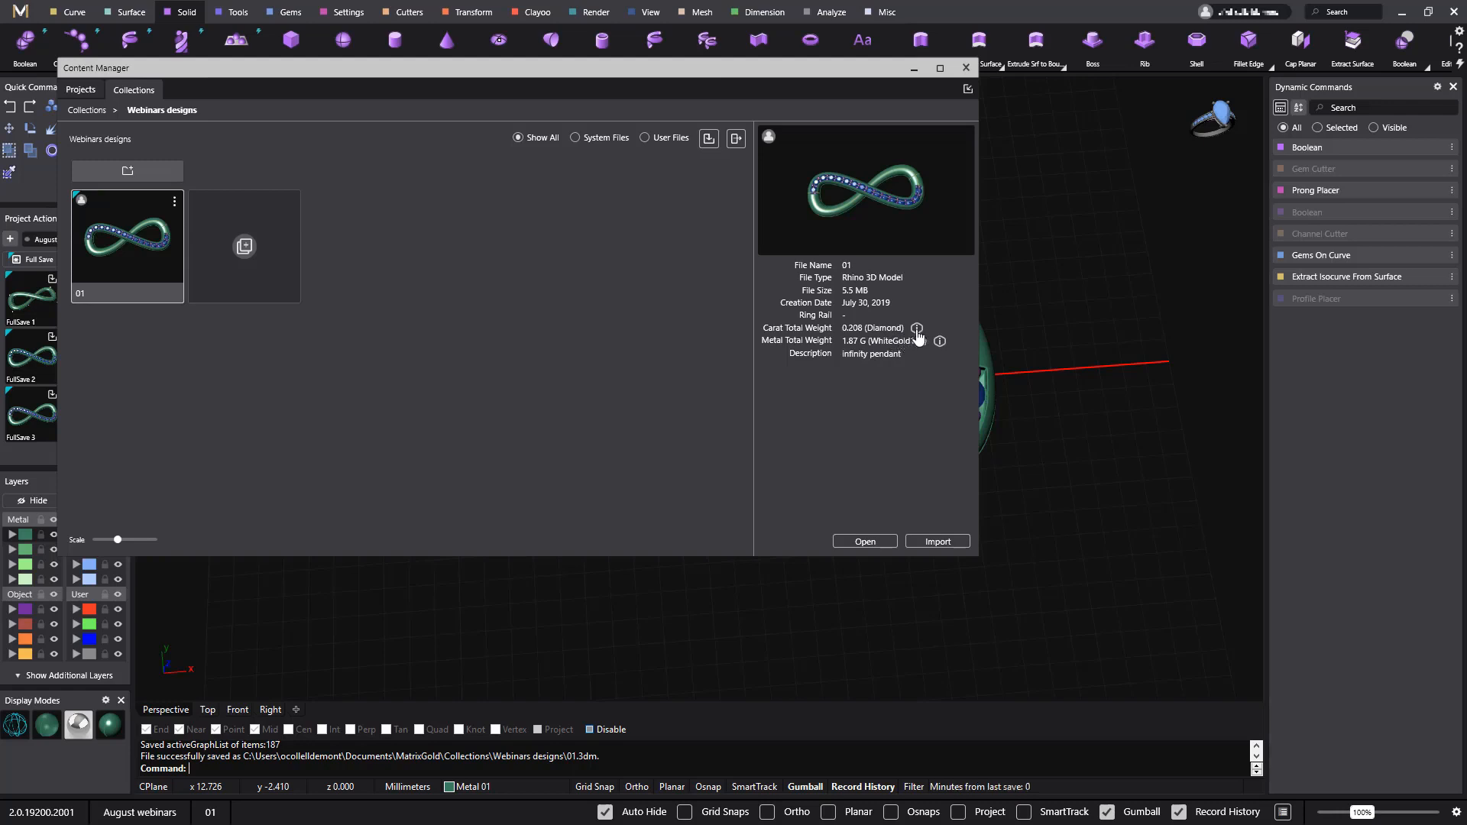
mouse_move(918, 330)
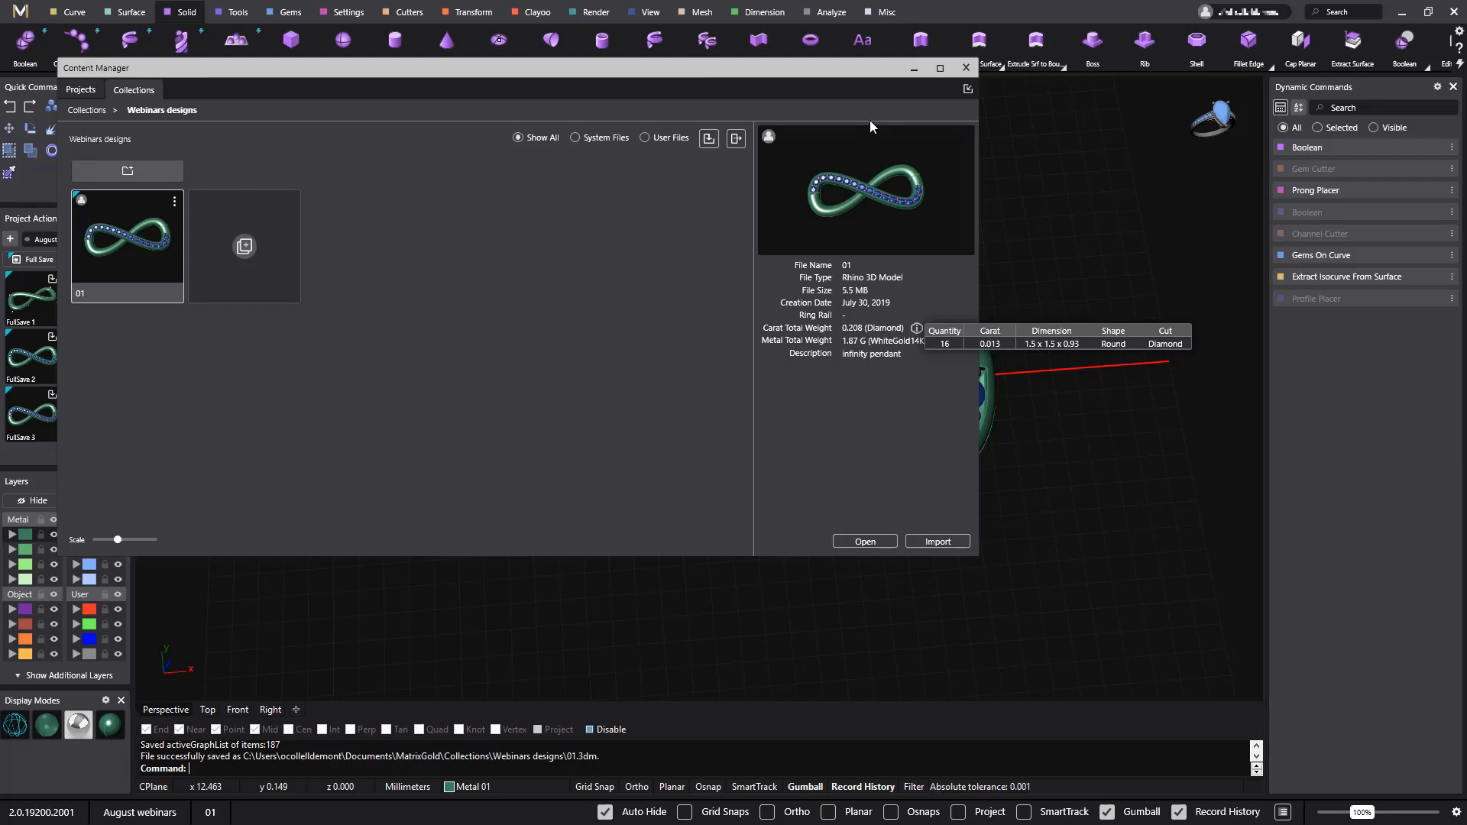
click(966, 68)
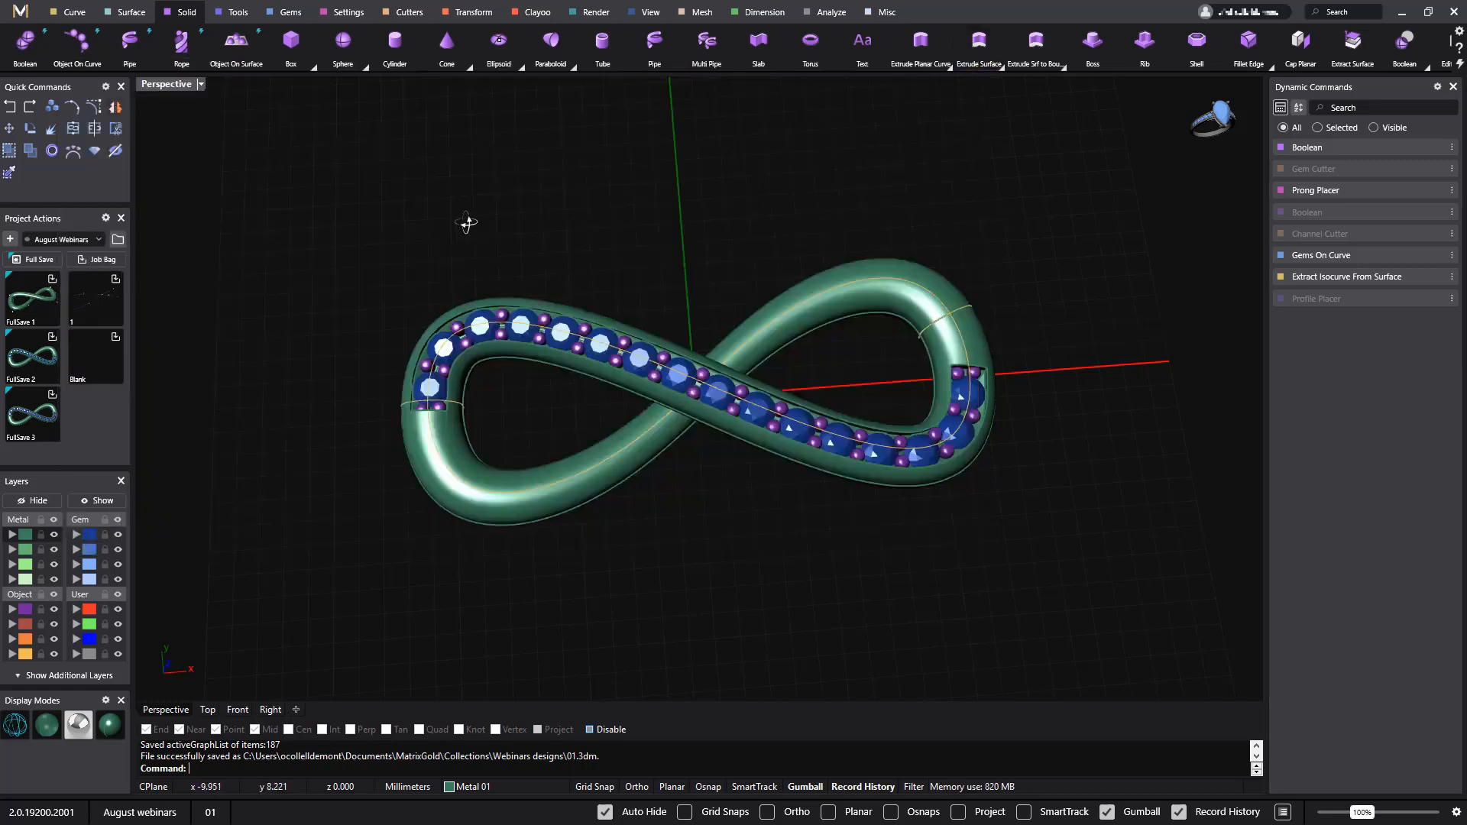
Step: Start a new blank file and maximize its Perspective view
right_drag(469, 222, 467, 267)
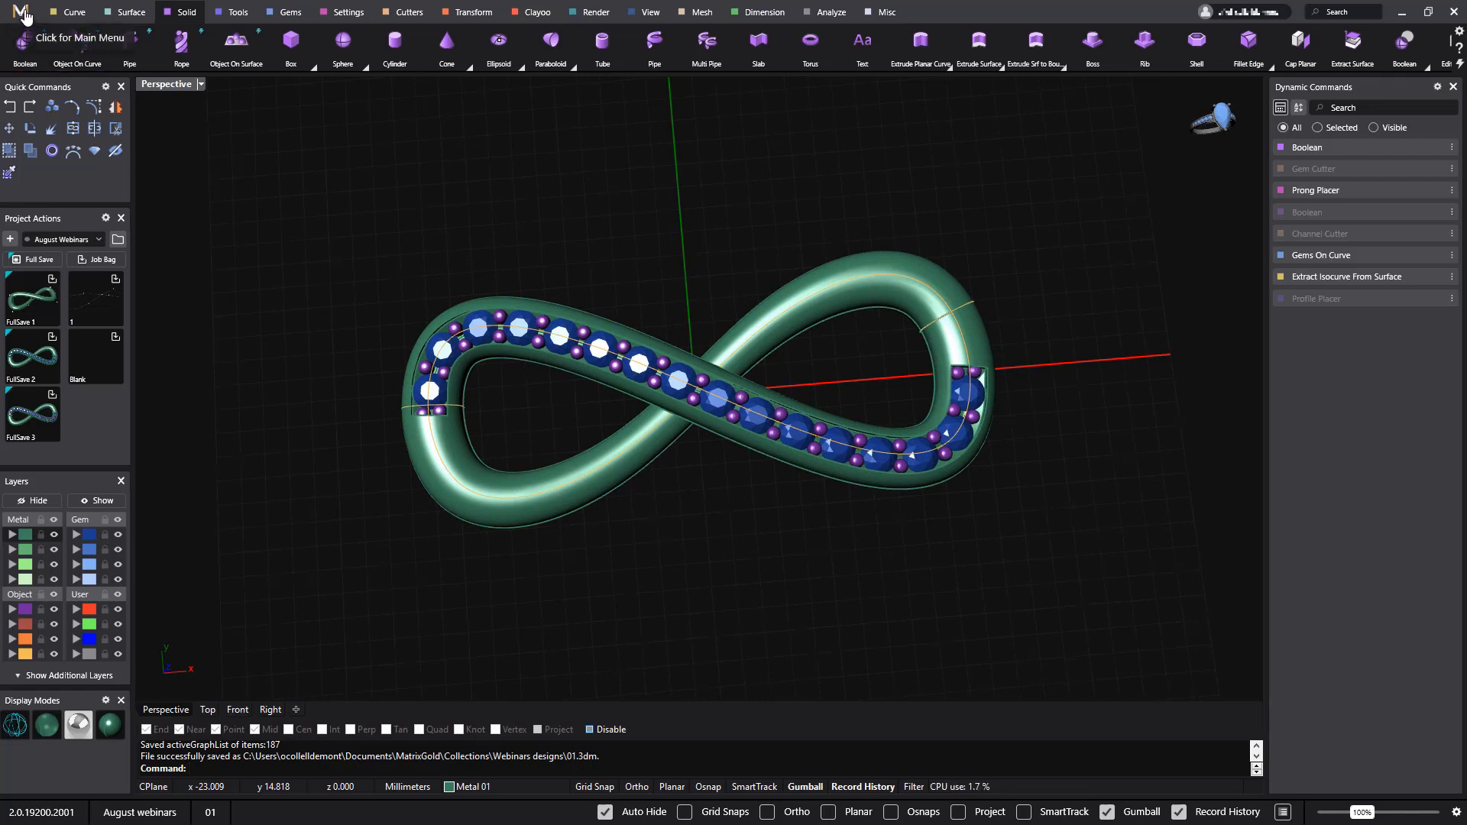
click(22, 13)
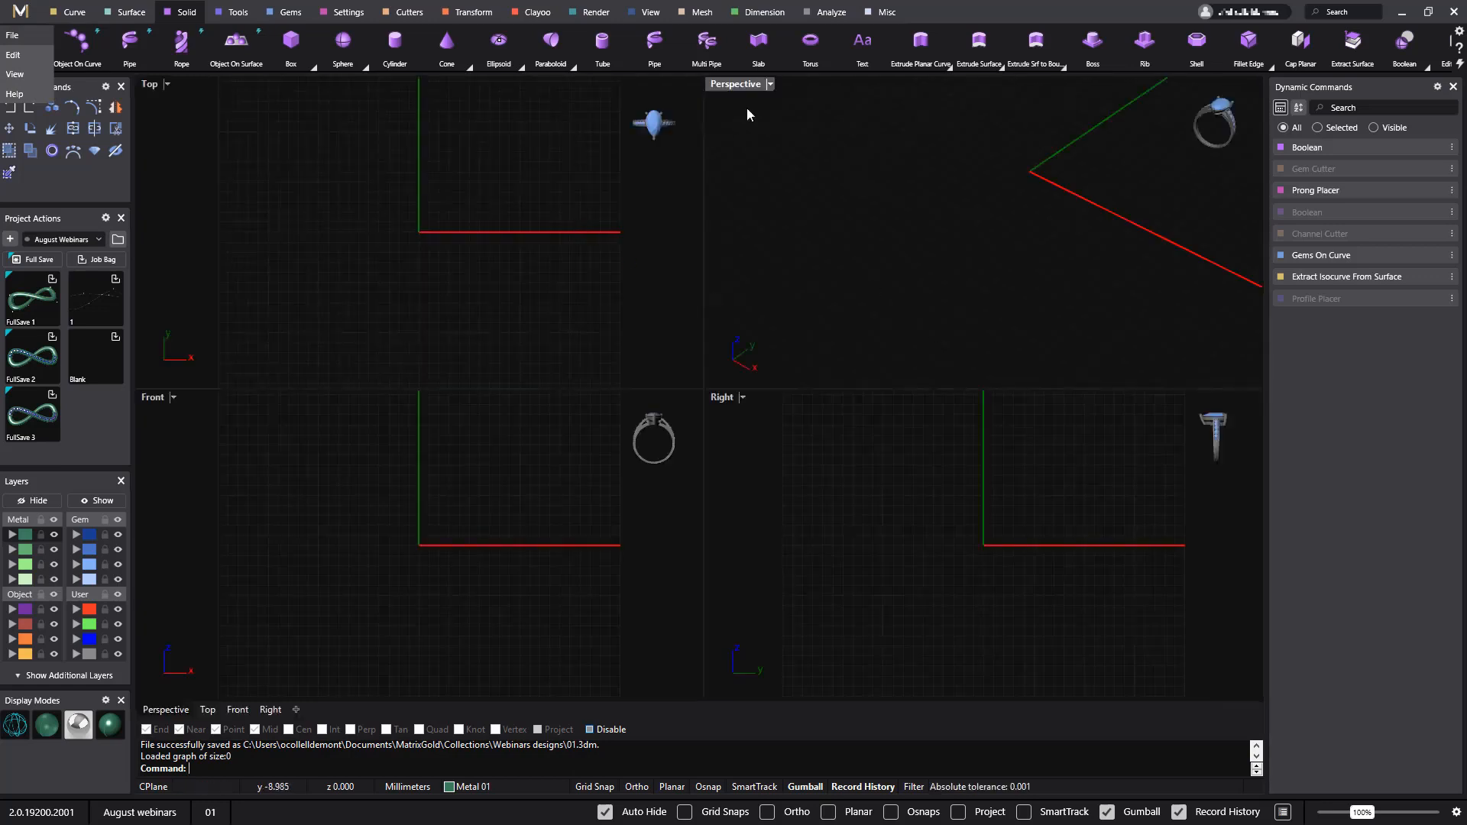
double_click(737, 85)
right_drag(743, 89, 721, 376)
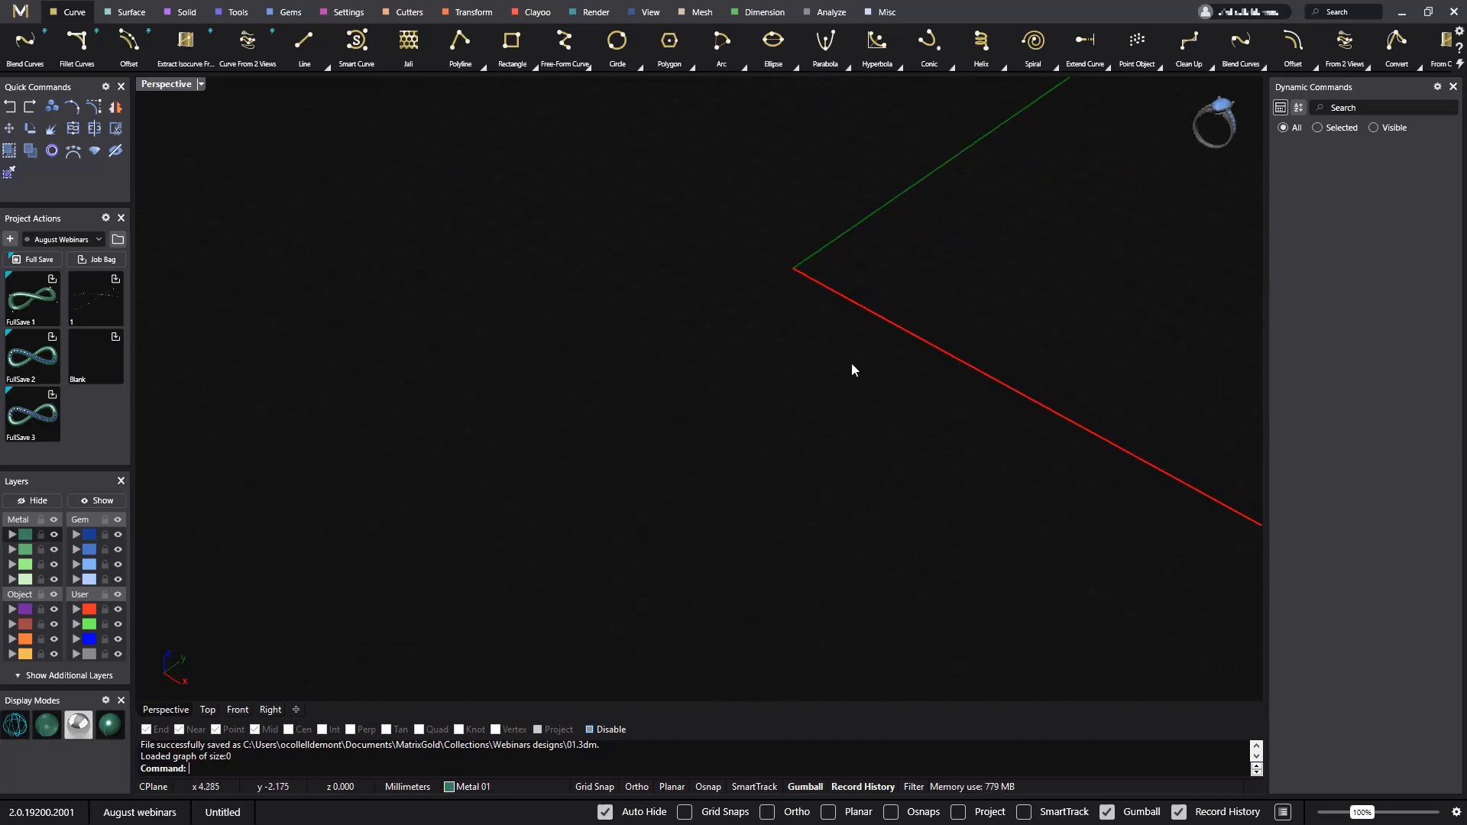
shift+right_drag(825, 380, 730, 407)
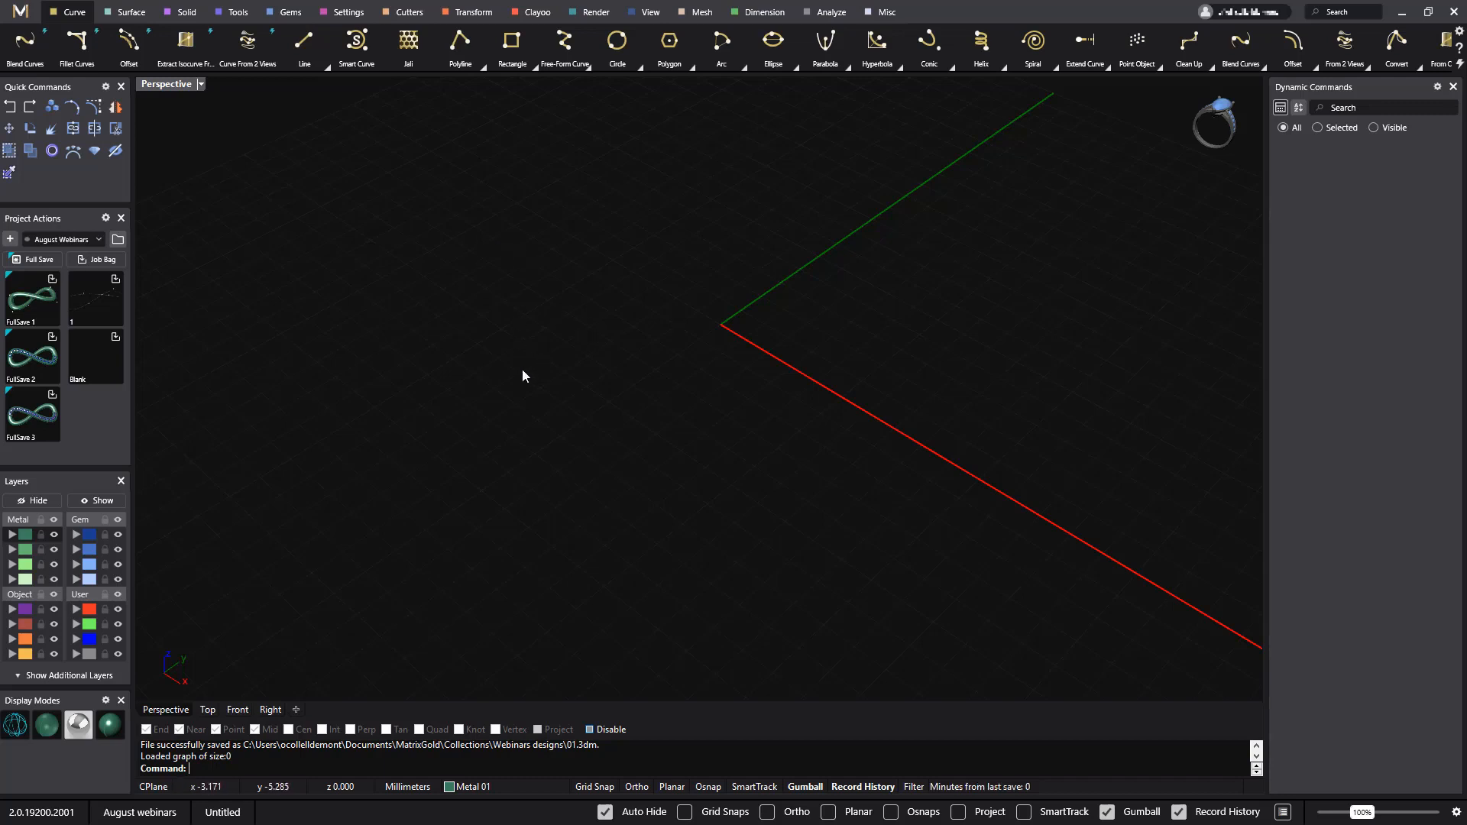
click(21, 15)
click(497, 314)
Step: Open design 01 from the Webinars designs collection without saving the blank file, and close the Content Manager
click(119, 239)
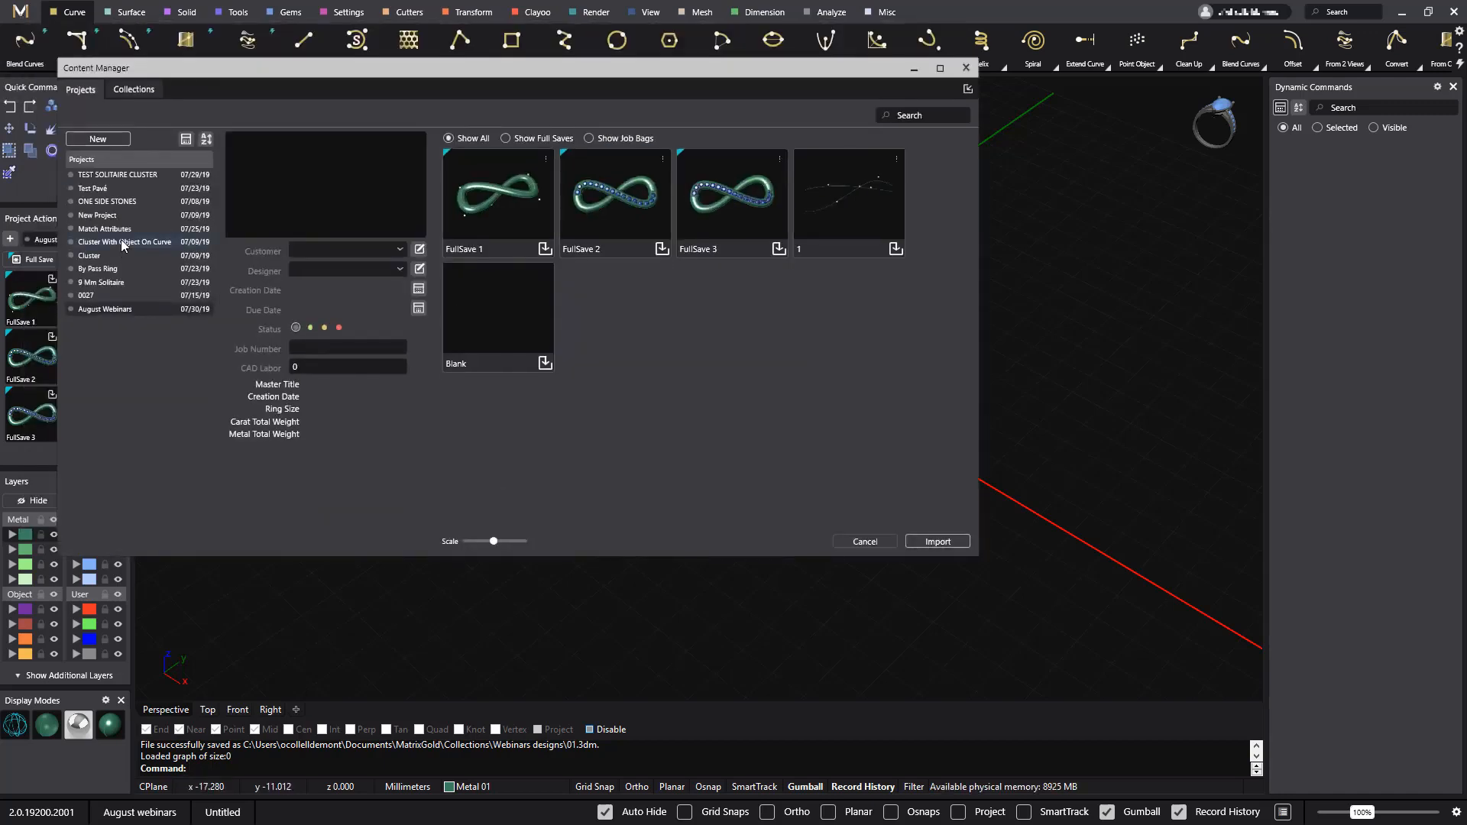
click(134, 90)
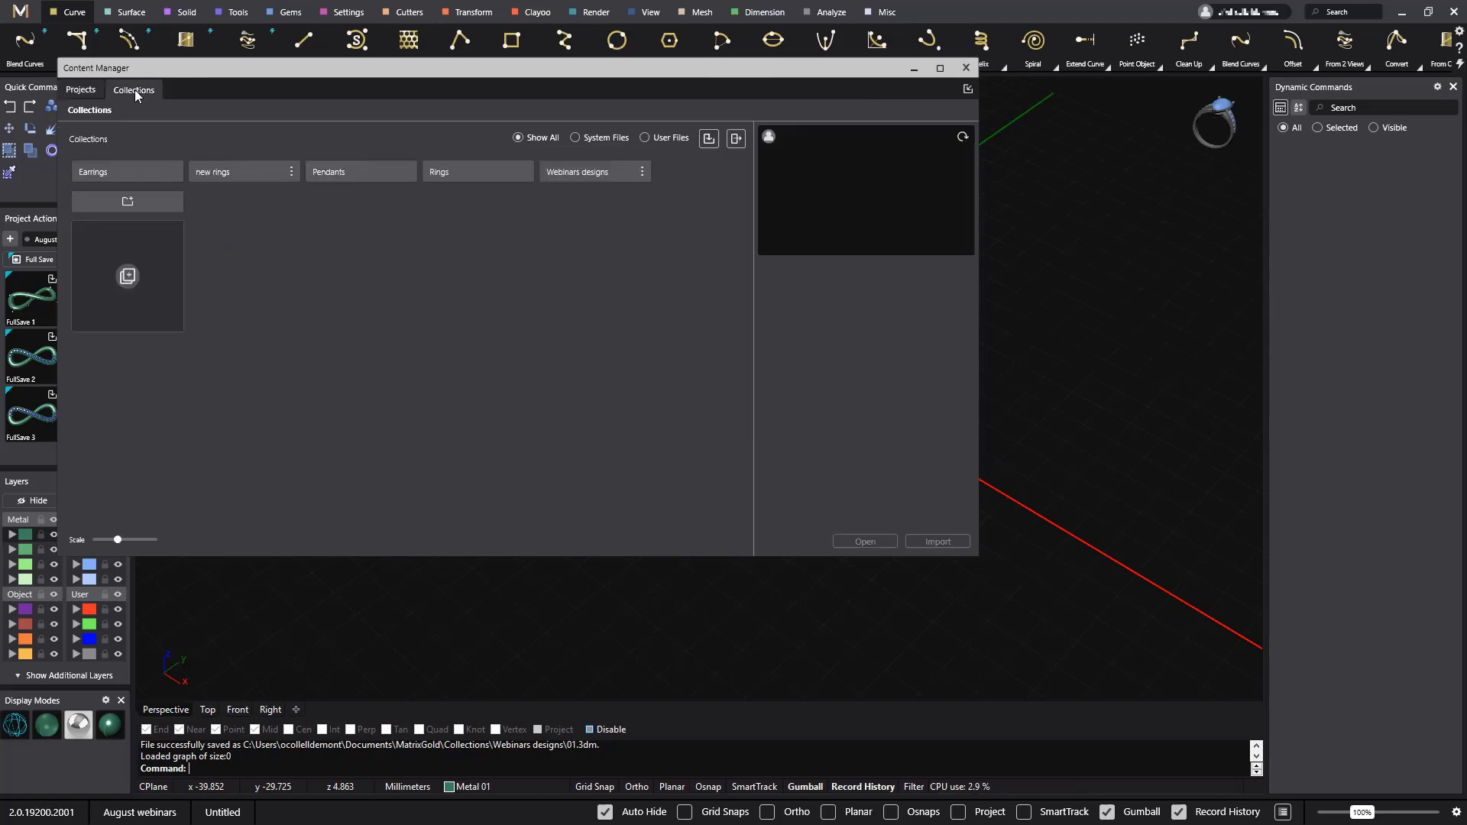
click(596, 181)
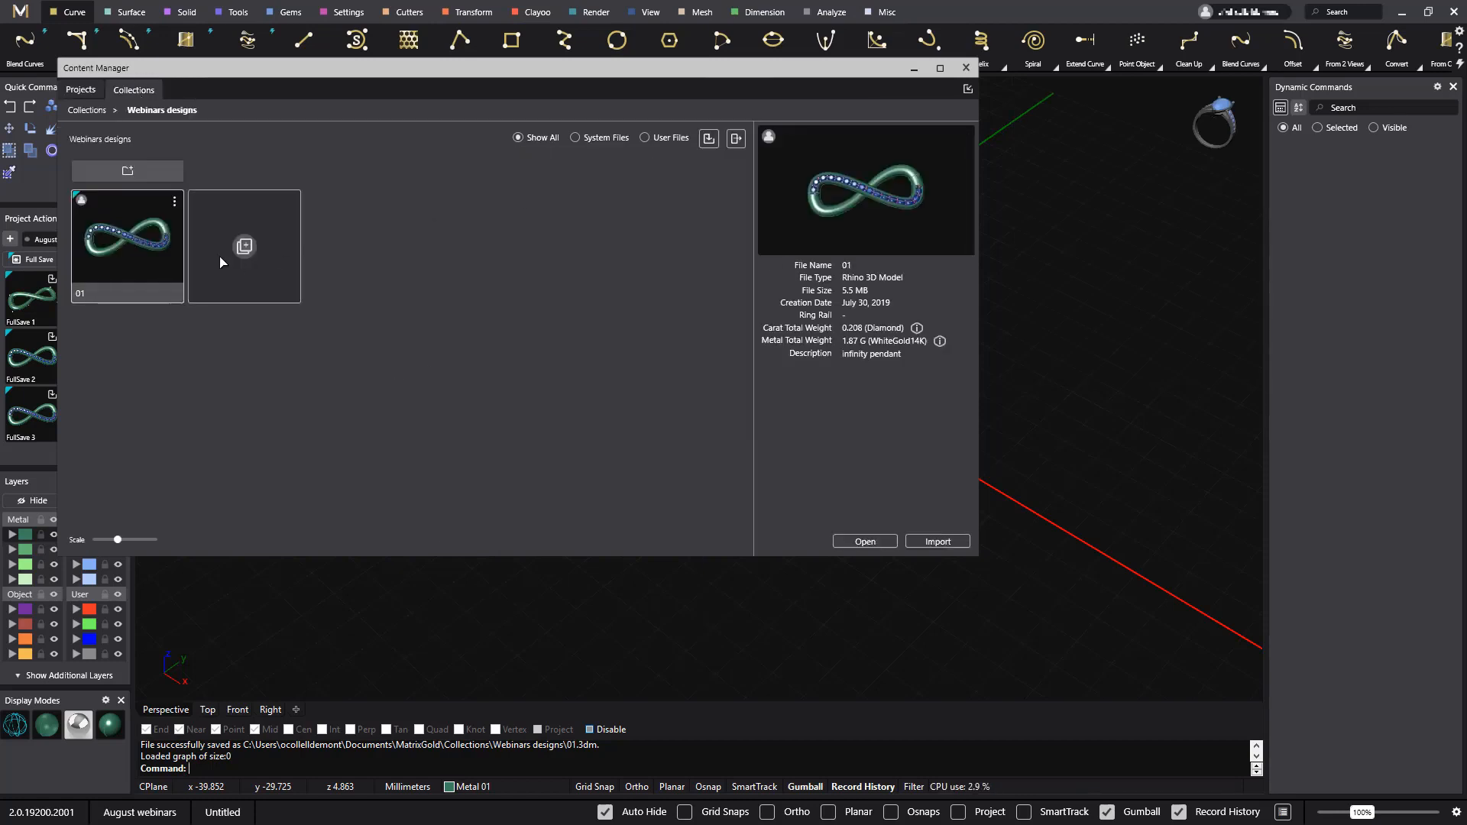
double_click(111, 236)
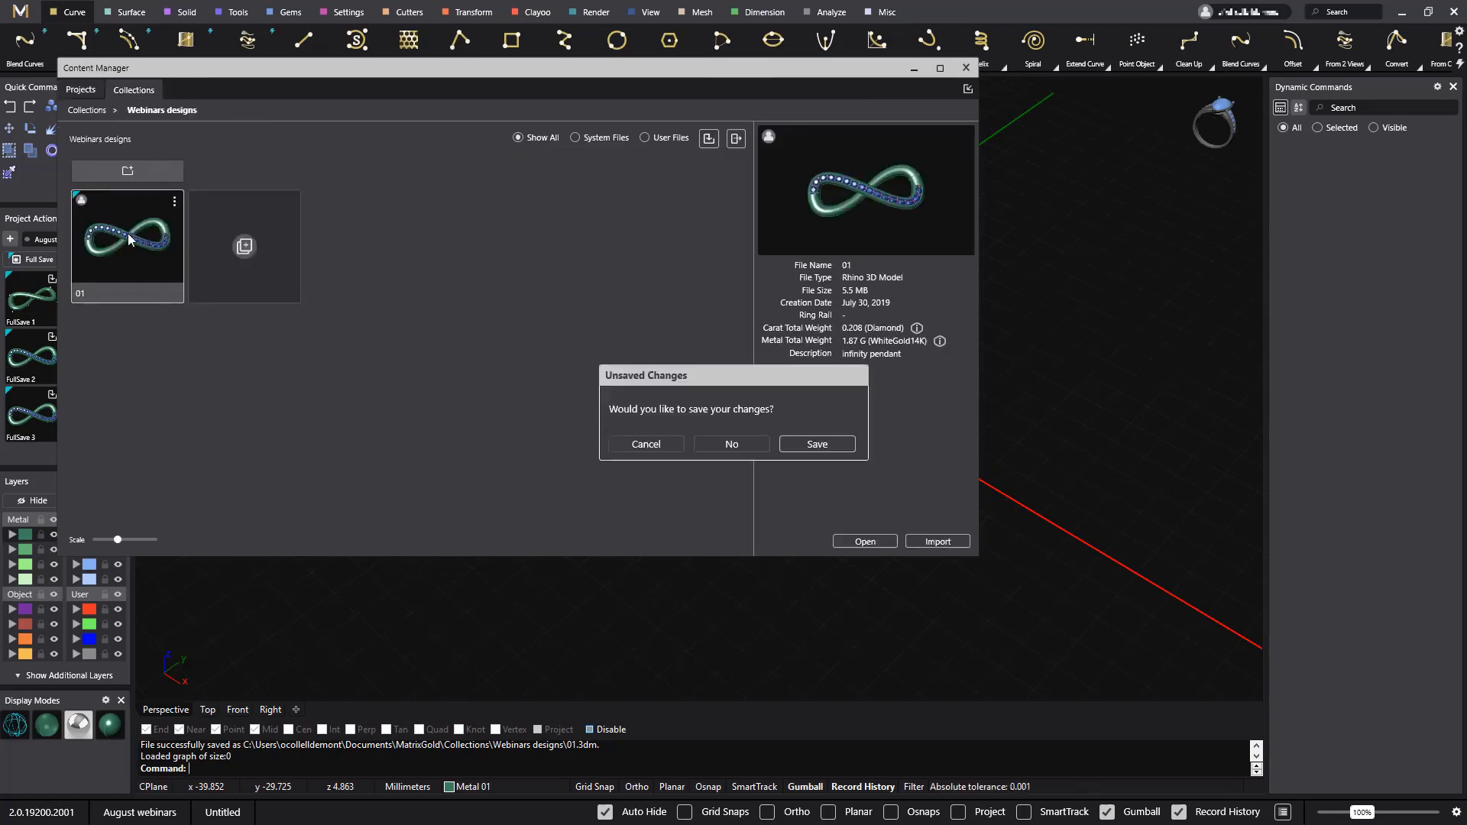
click(738, 447)
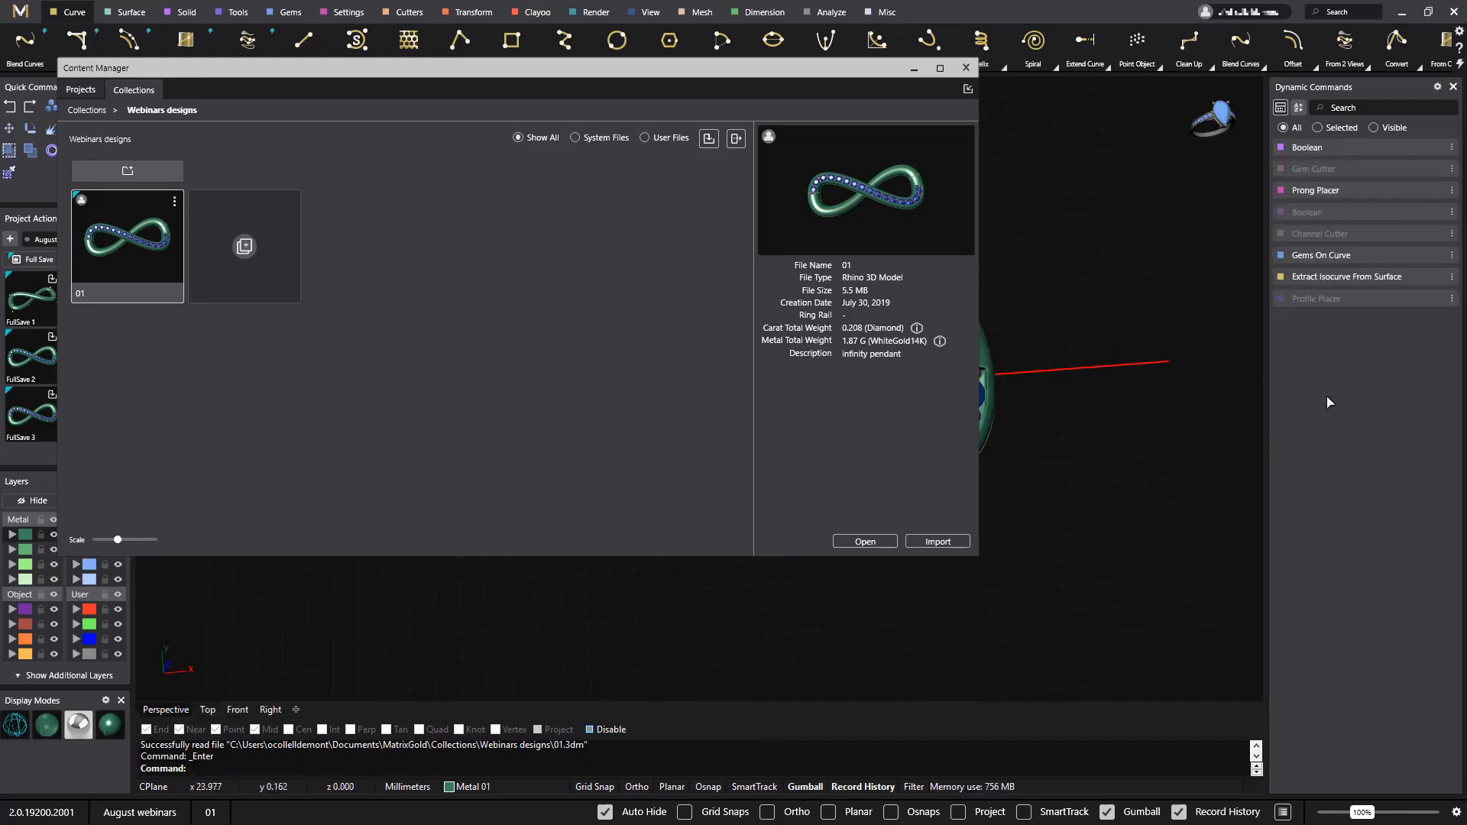
click(965, 69)
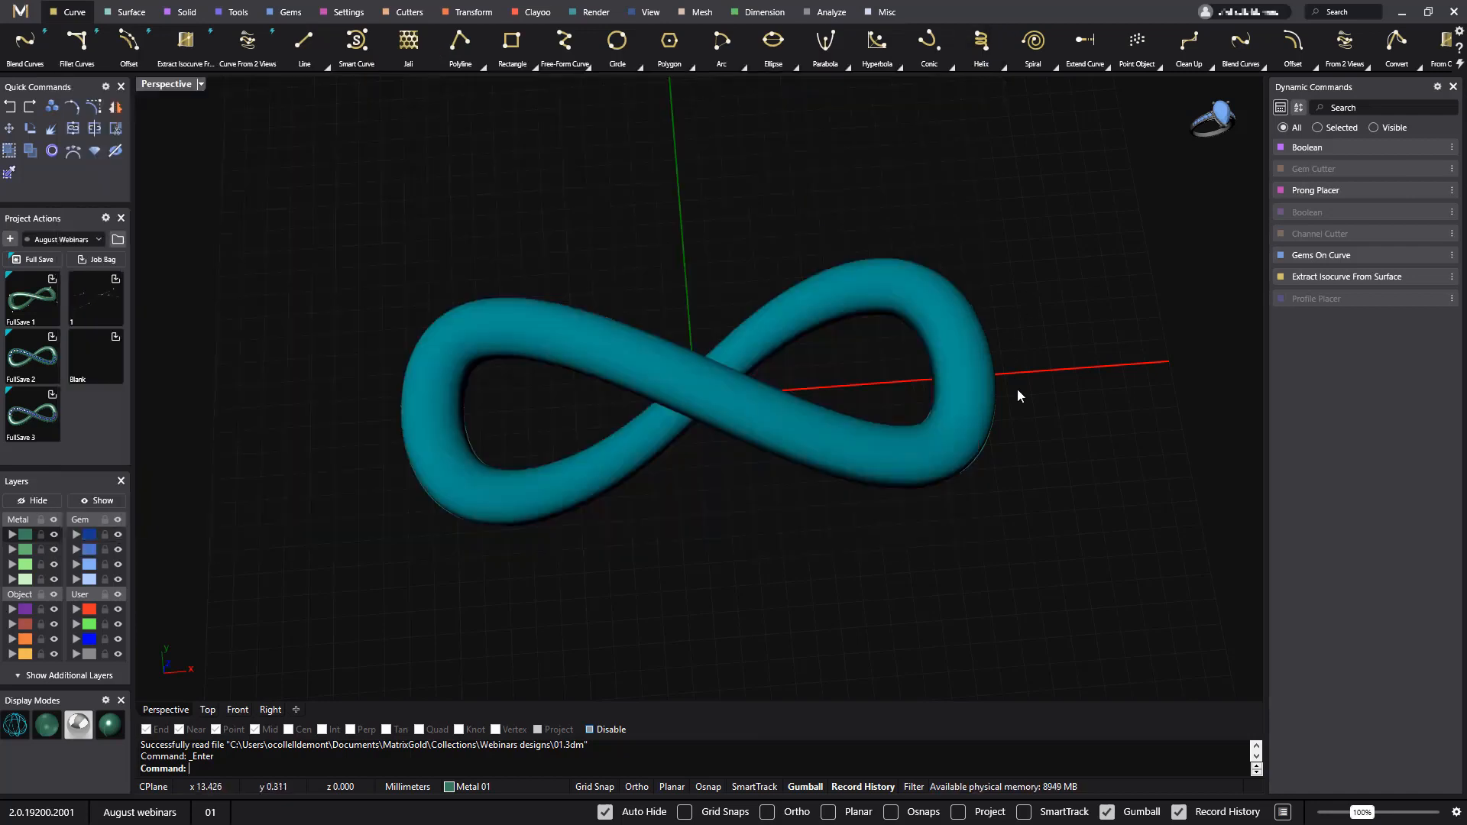
Step: Edit the Gems On Curve row so it starts at position 0.14 and ends at position 0.41 along the infinity curve
right_drag(886, 559, 917, 569)
scroll(576, 451, up, 2)
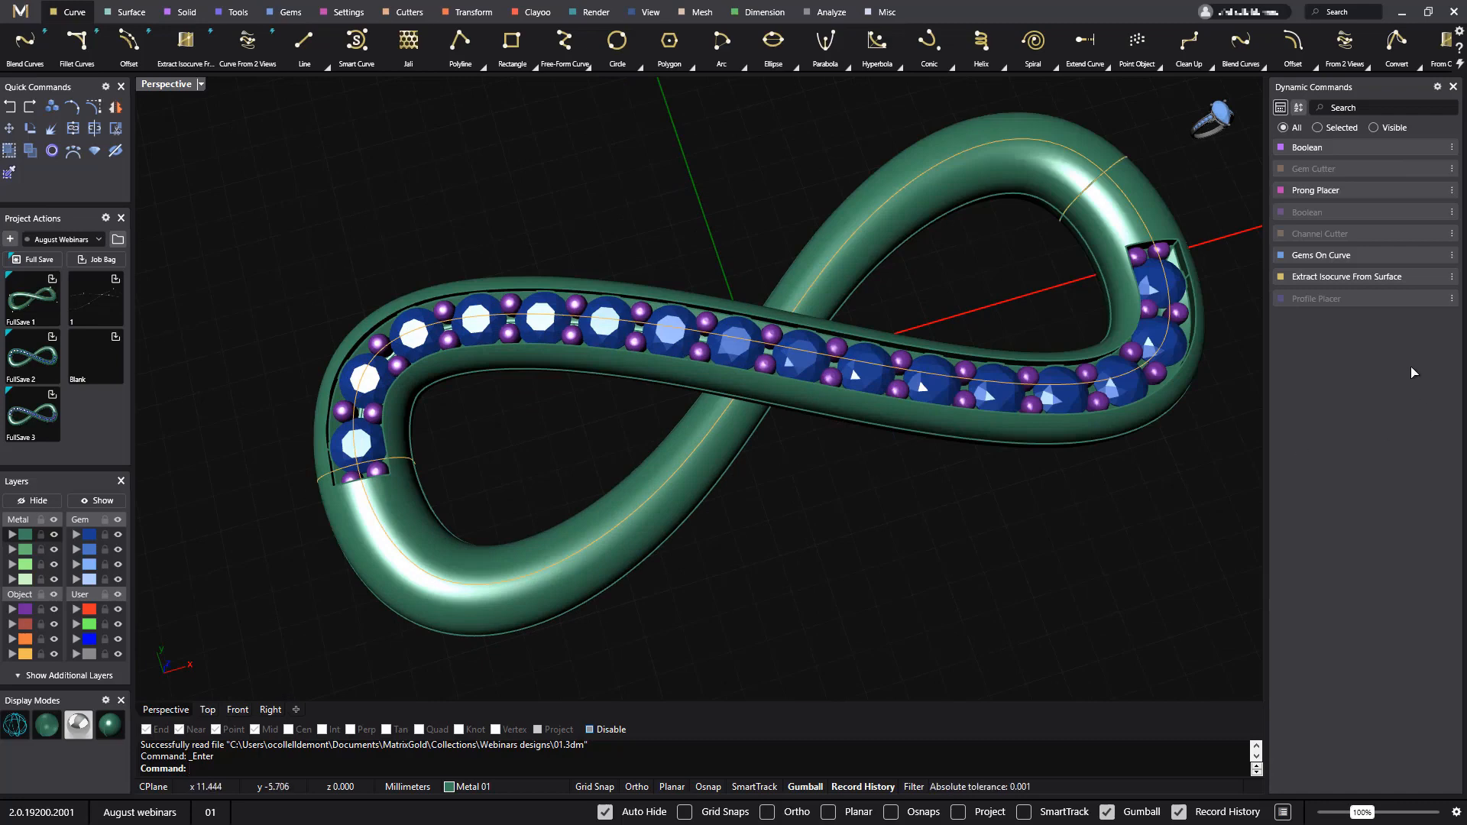
right_drag(855, 458, 871, 399)
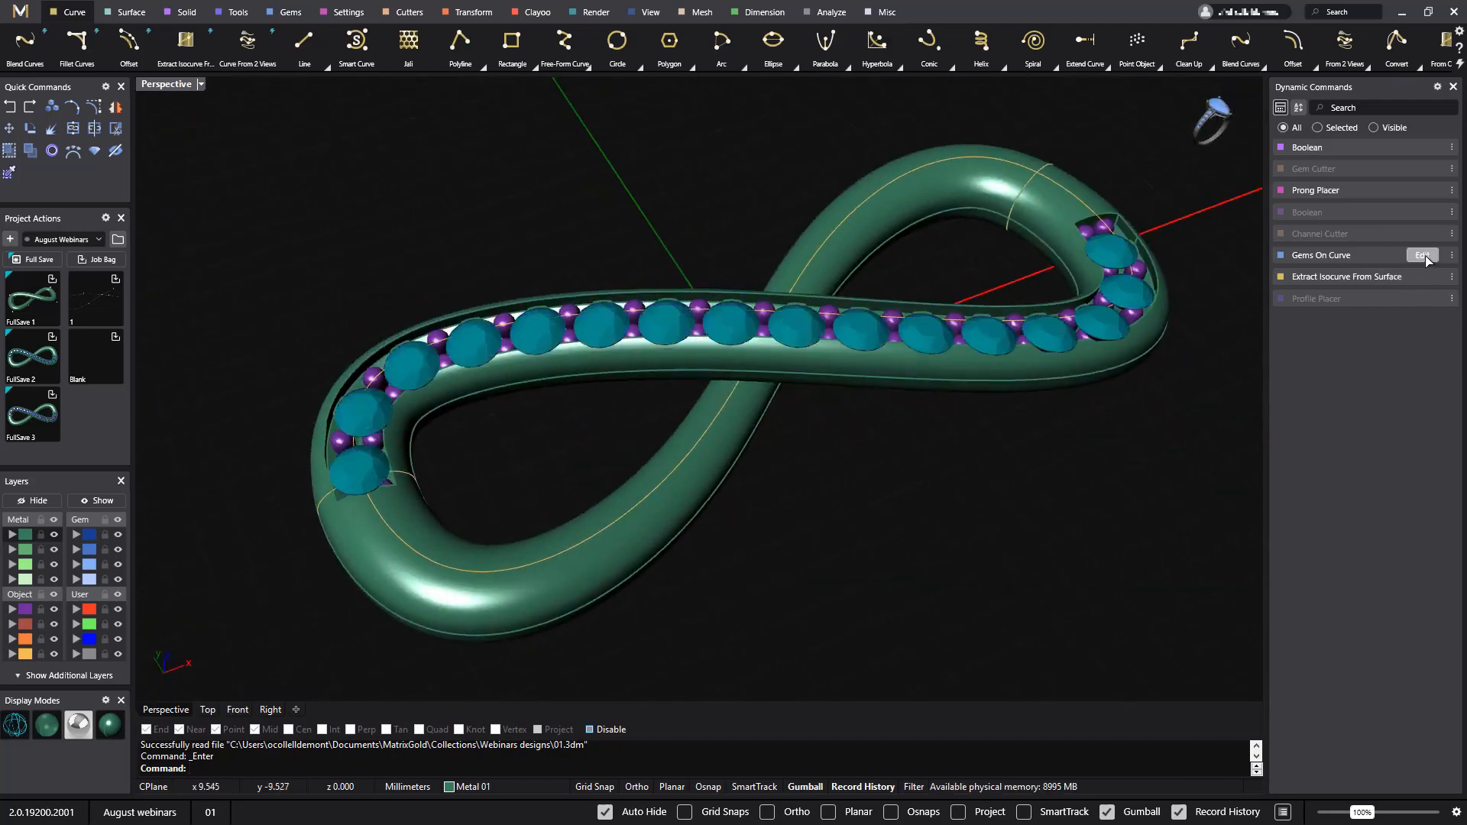
click(1423, 256)
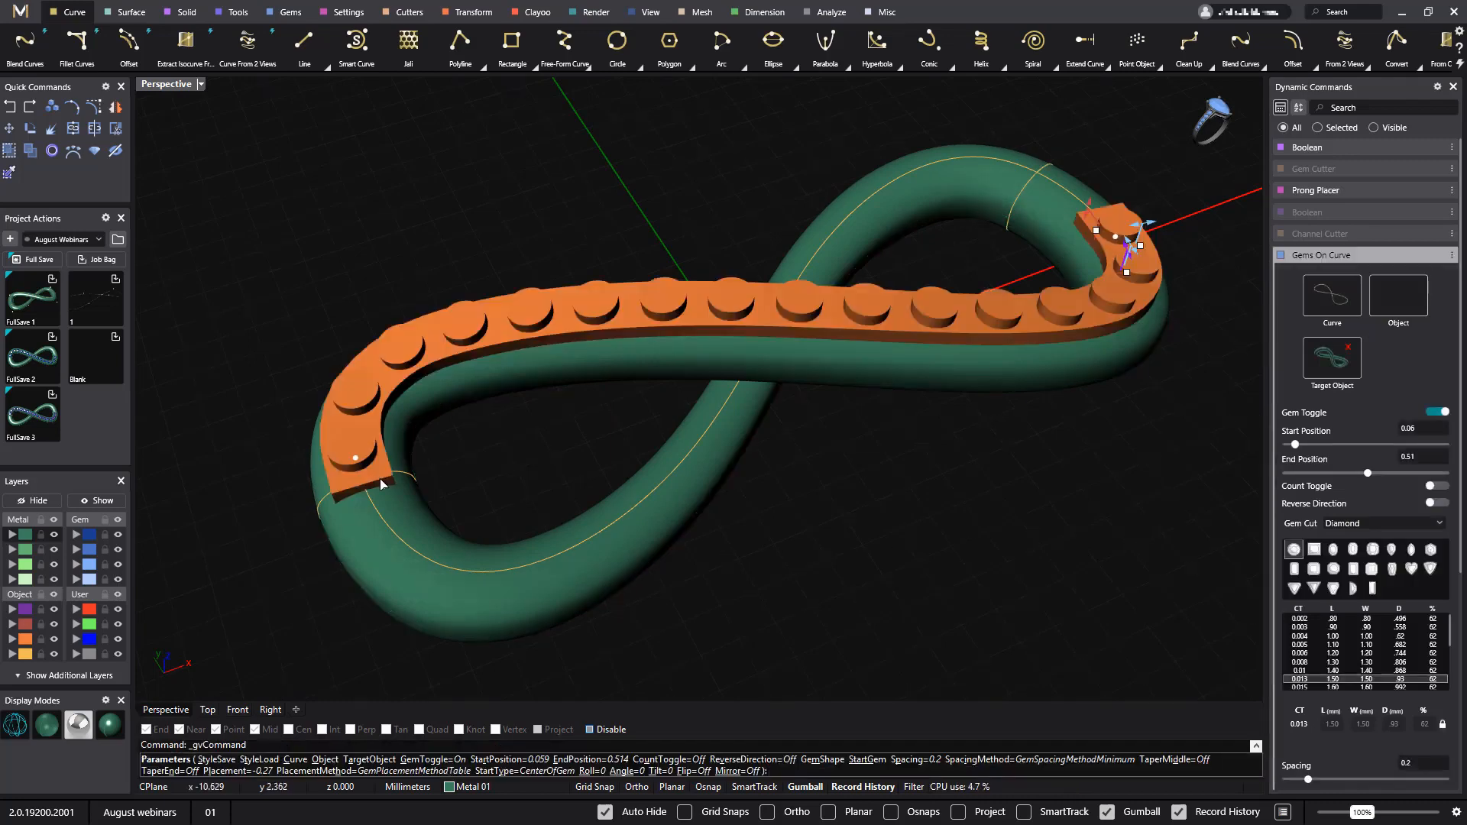
mouse_move(355, 462)
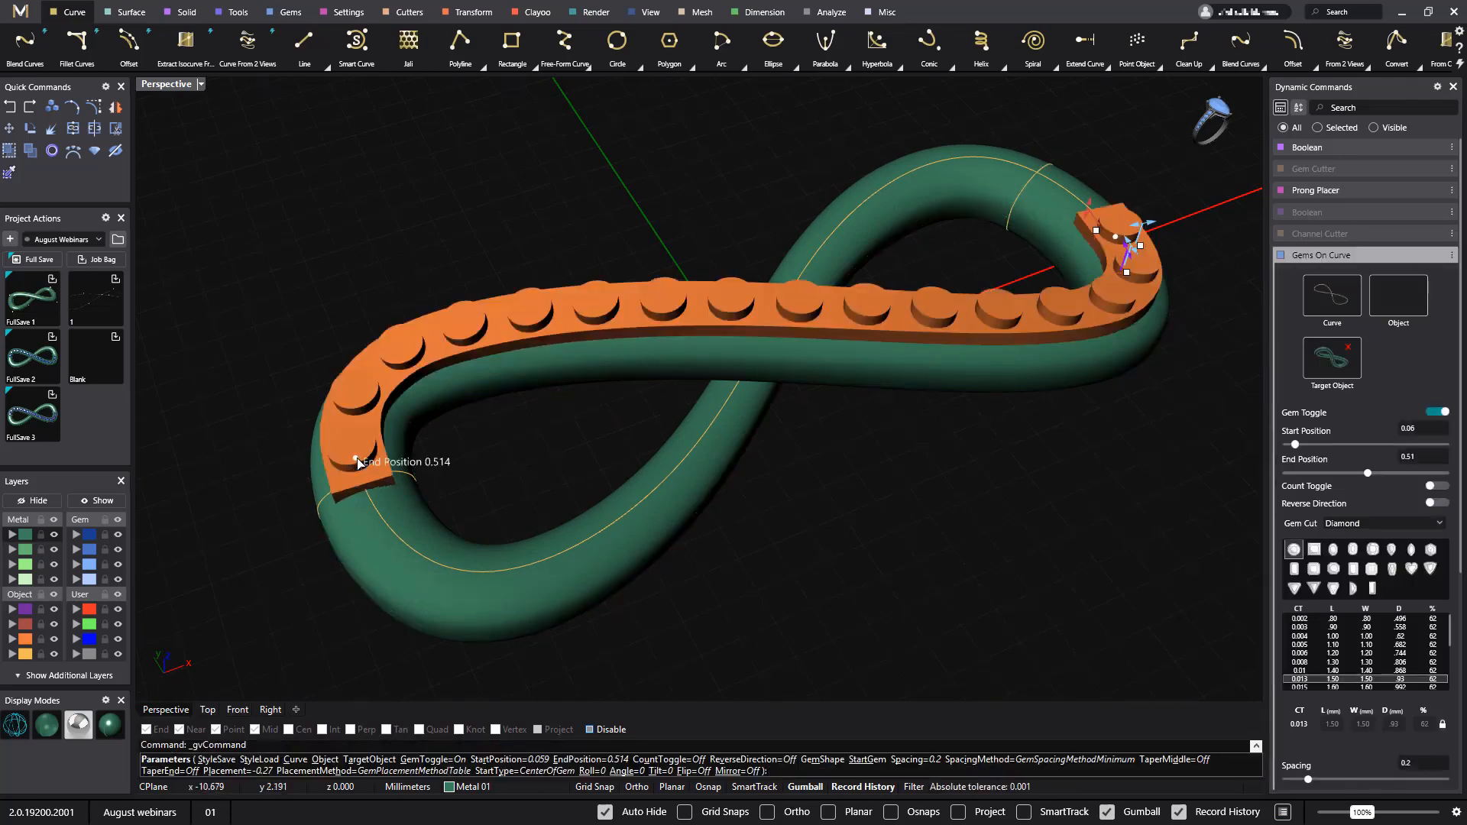
drag(356, 458, 520, 328)
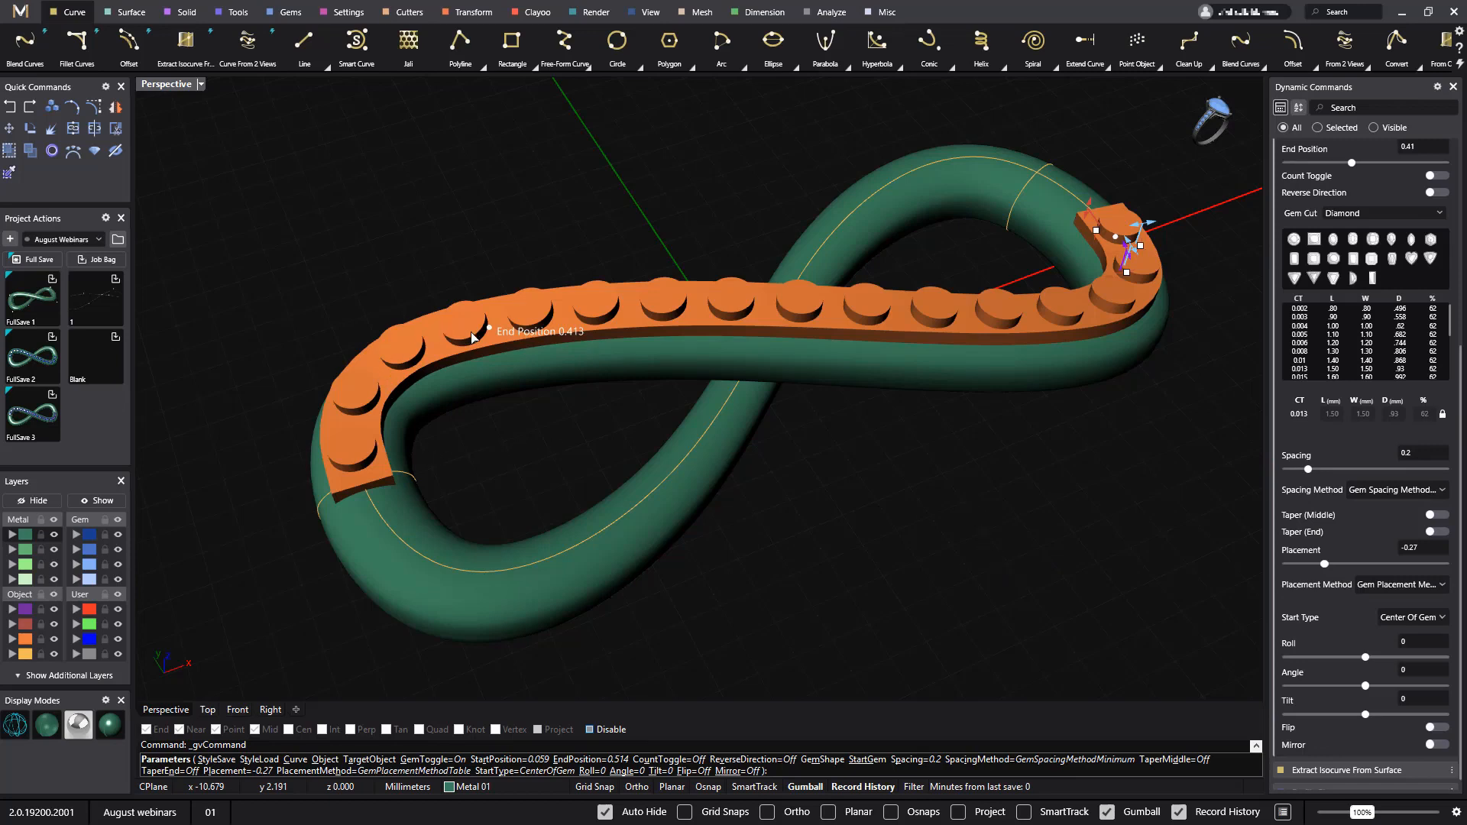
right_drag(1139, 428, 1086, 569)
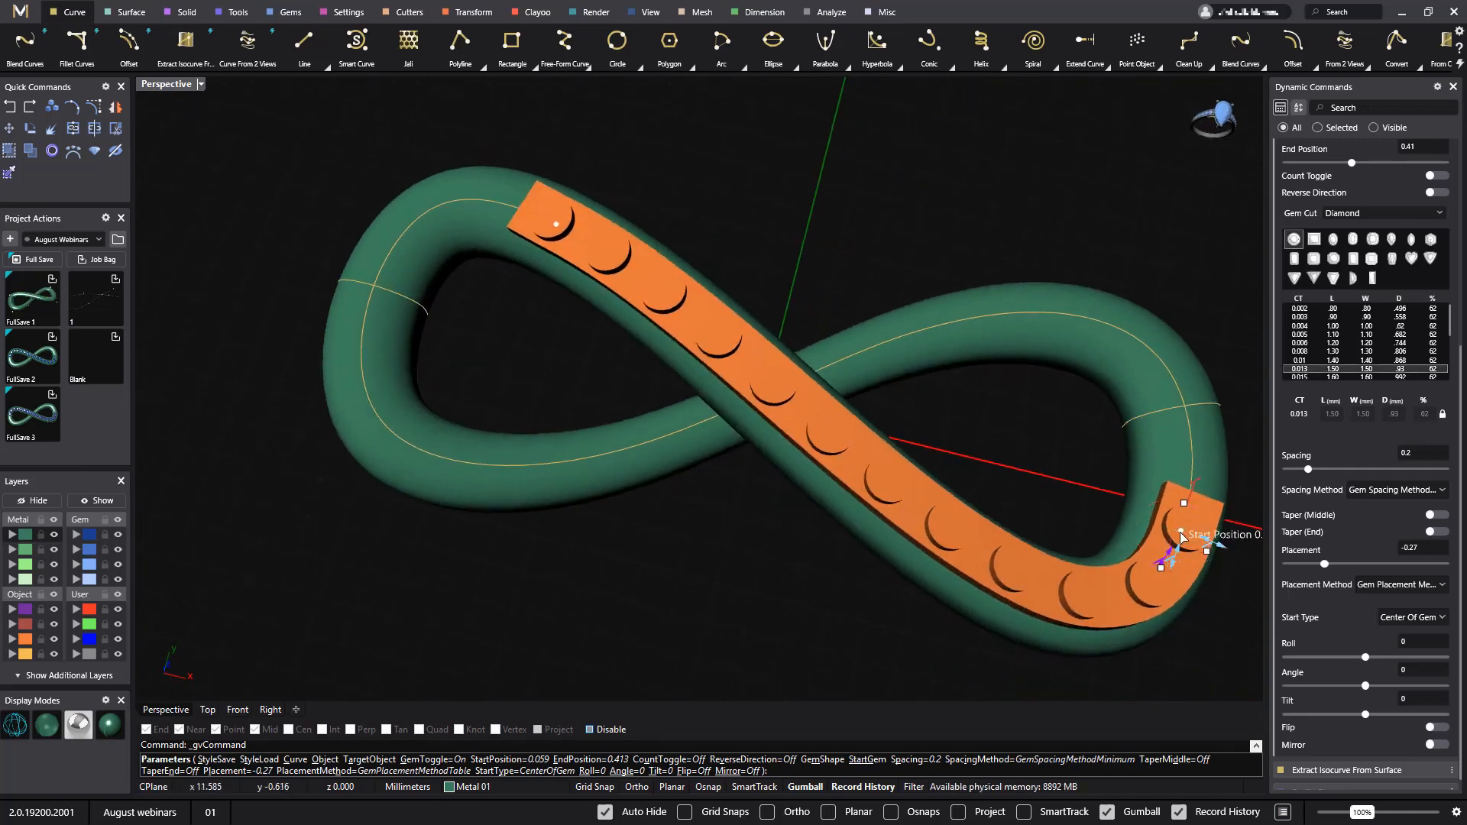
drag(1181, 533, 1034, 585)
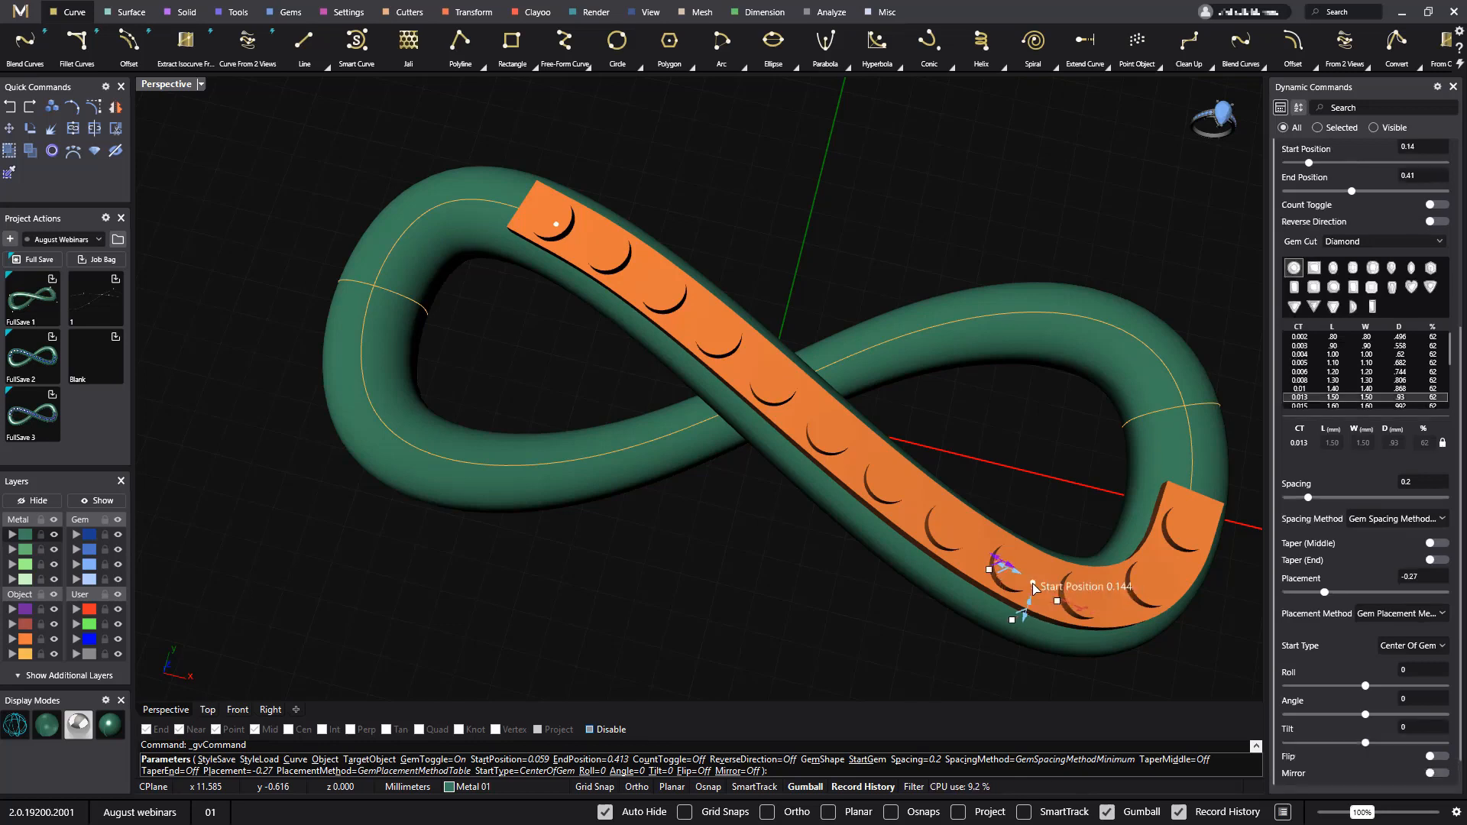
right_click(837, 621)
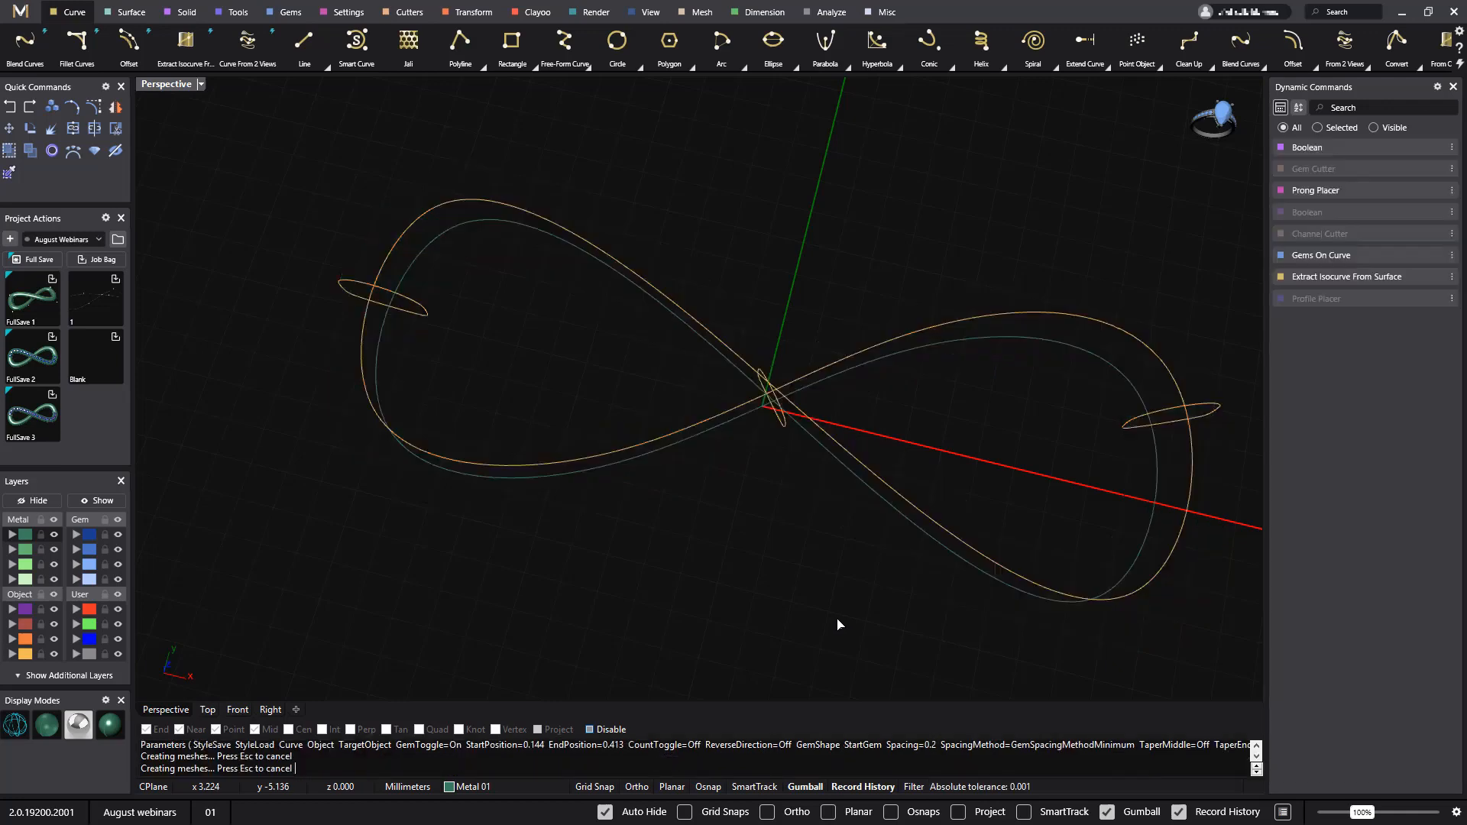
right_drag(838, 621, 727, 544)
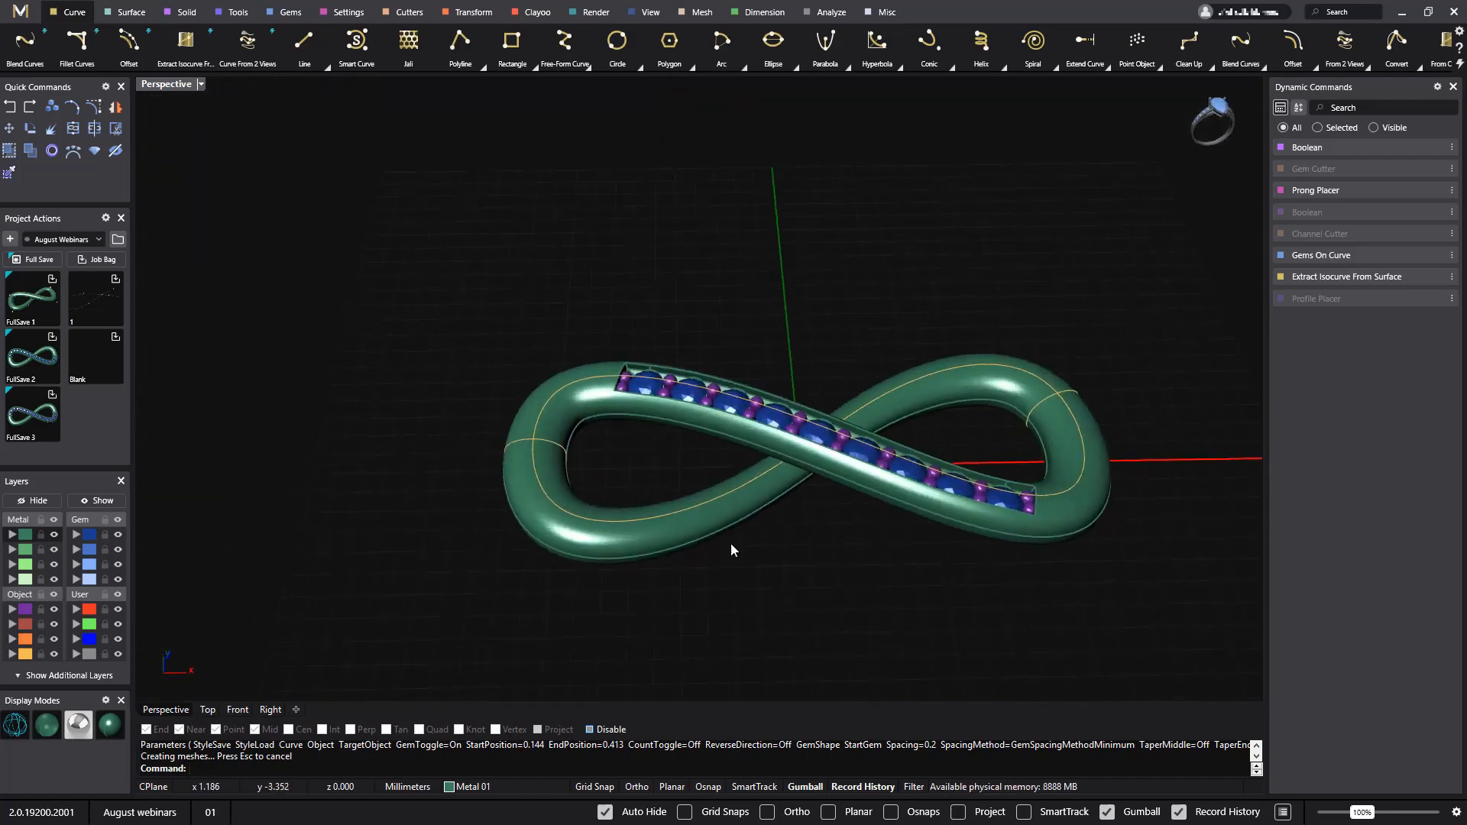
Step: Add an aligned dimension in the Top view across the pendant's full width, with its dimension line above the design
click(209, 710)
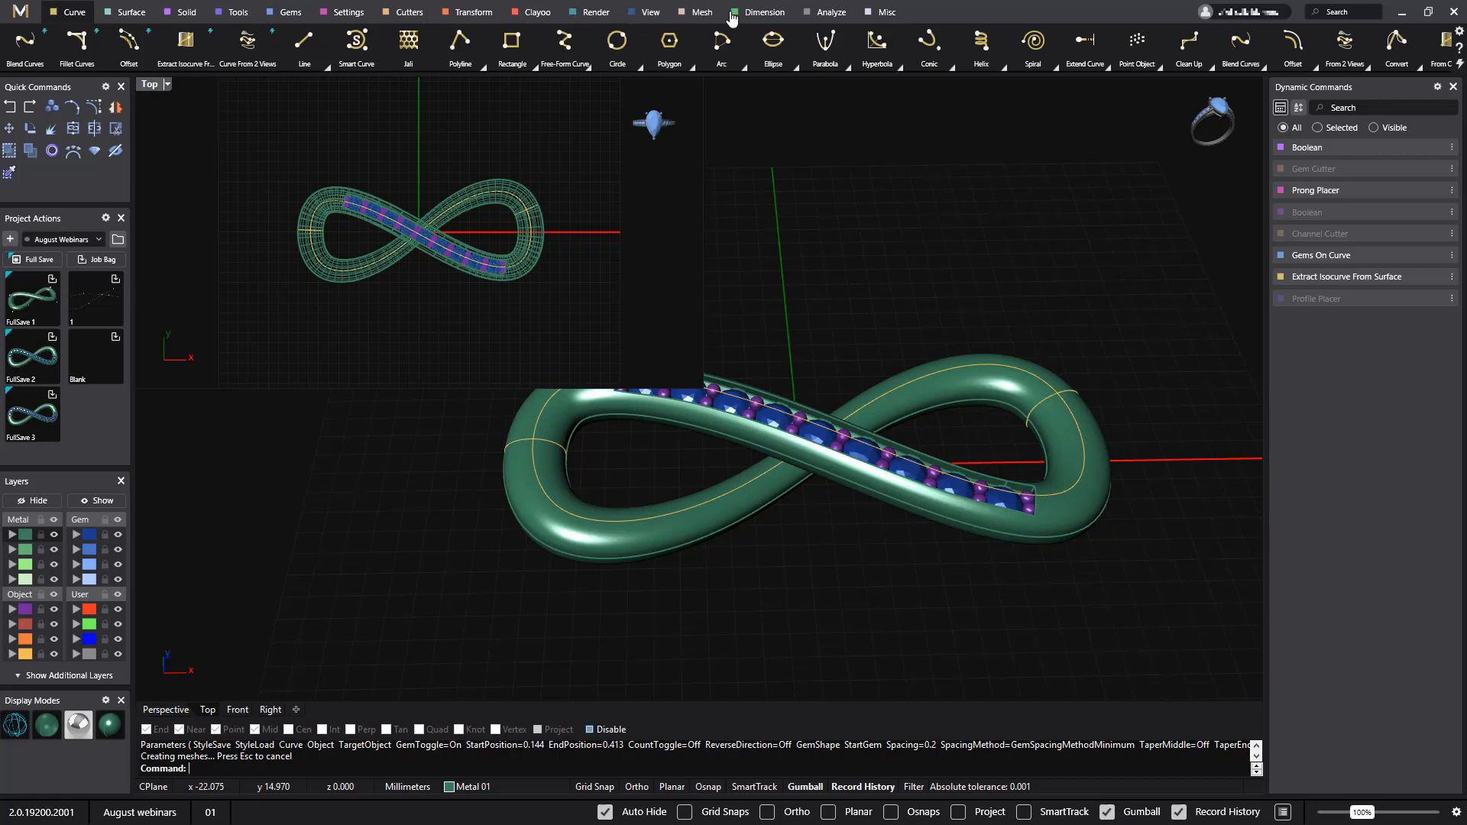
click(757, 13)
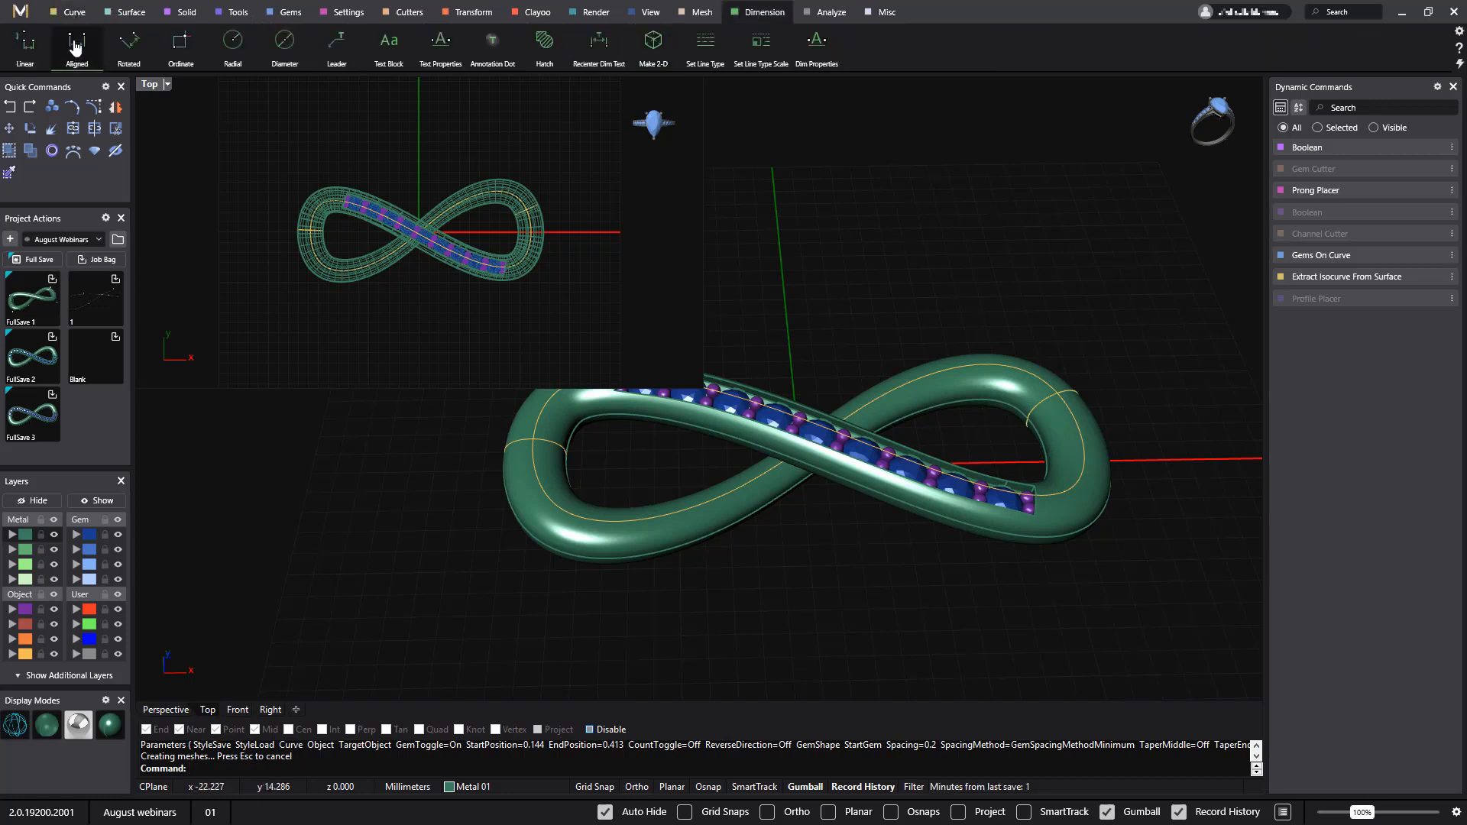
click(77, 46)
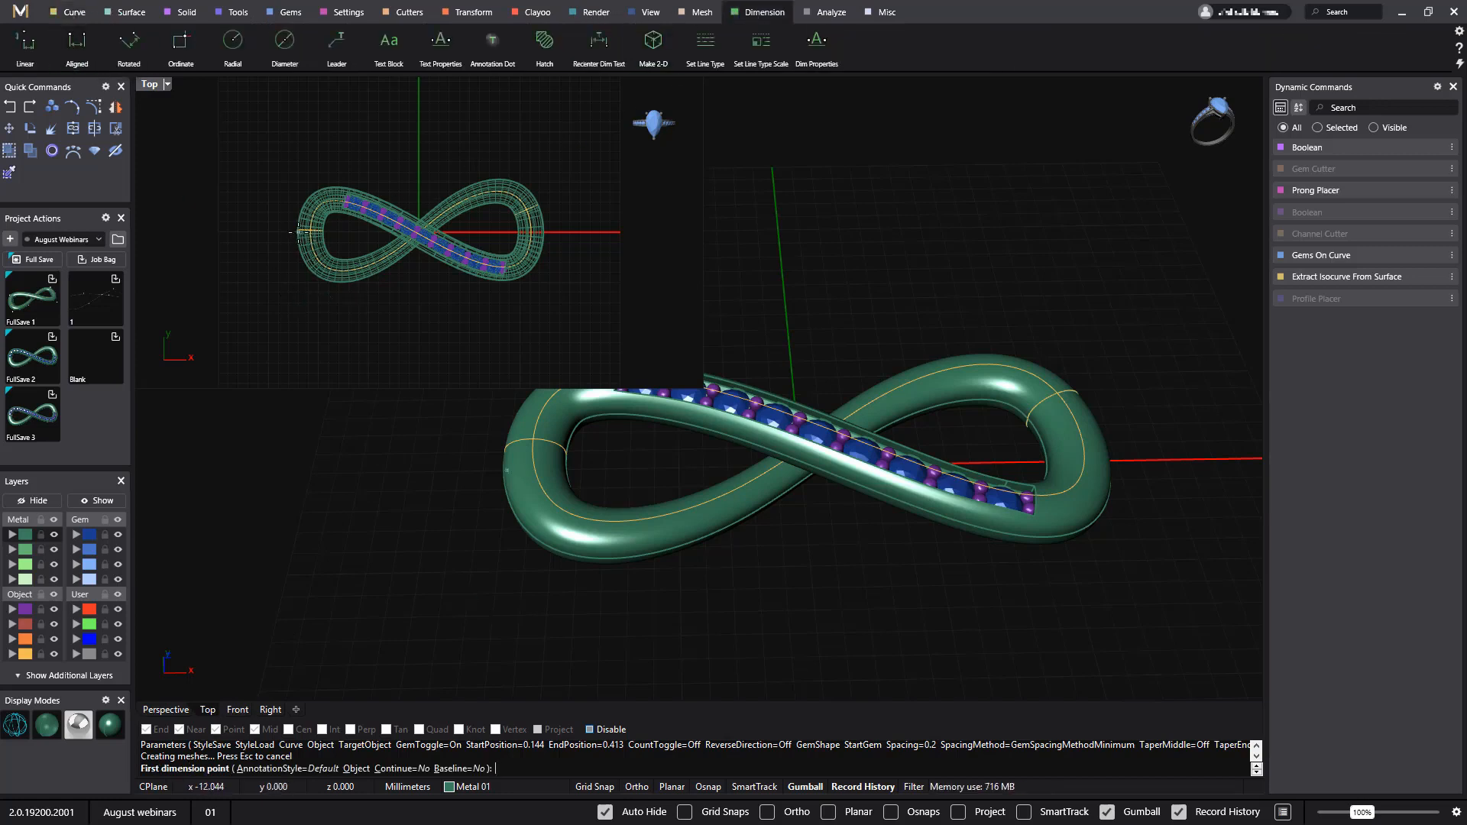
click(299, 232)
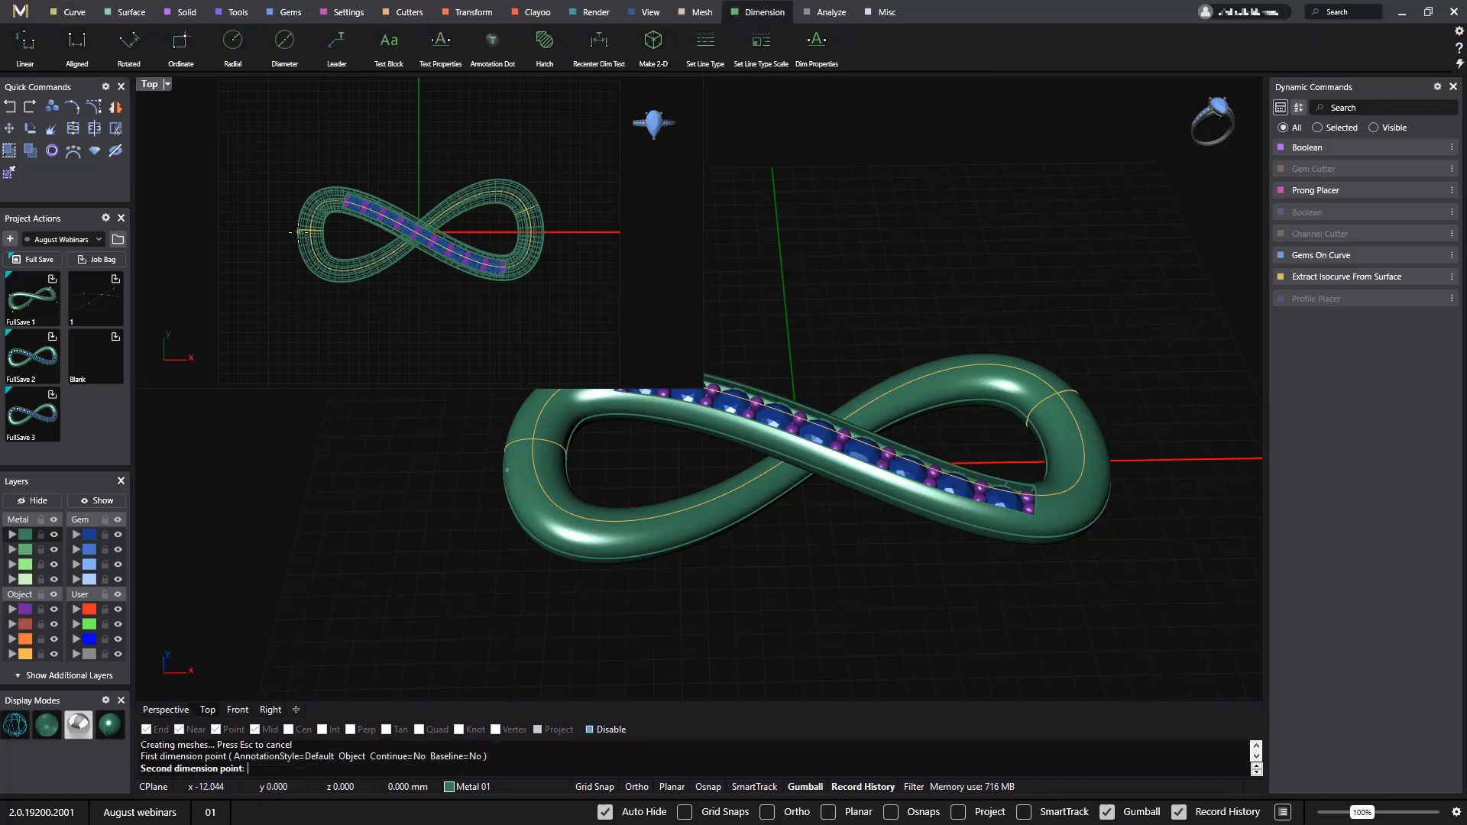
click(544, 231)
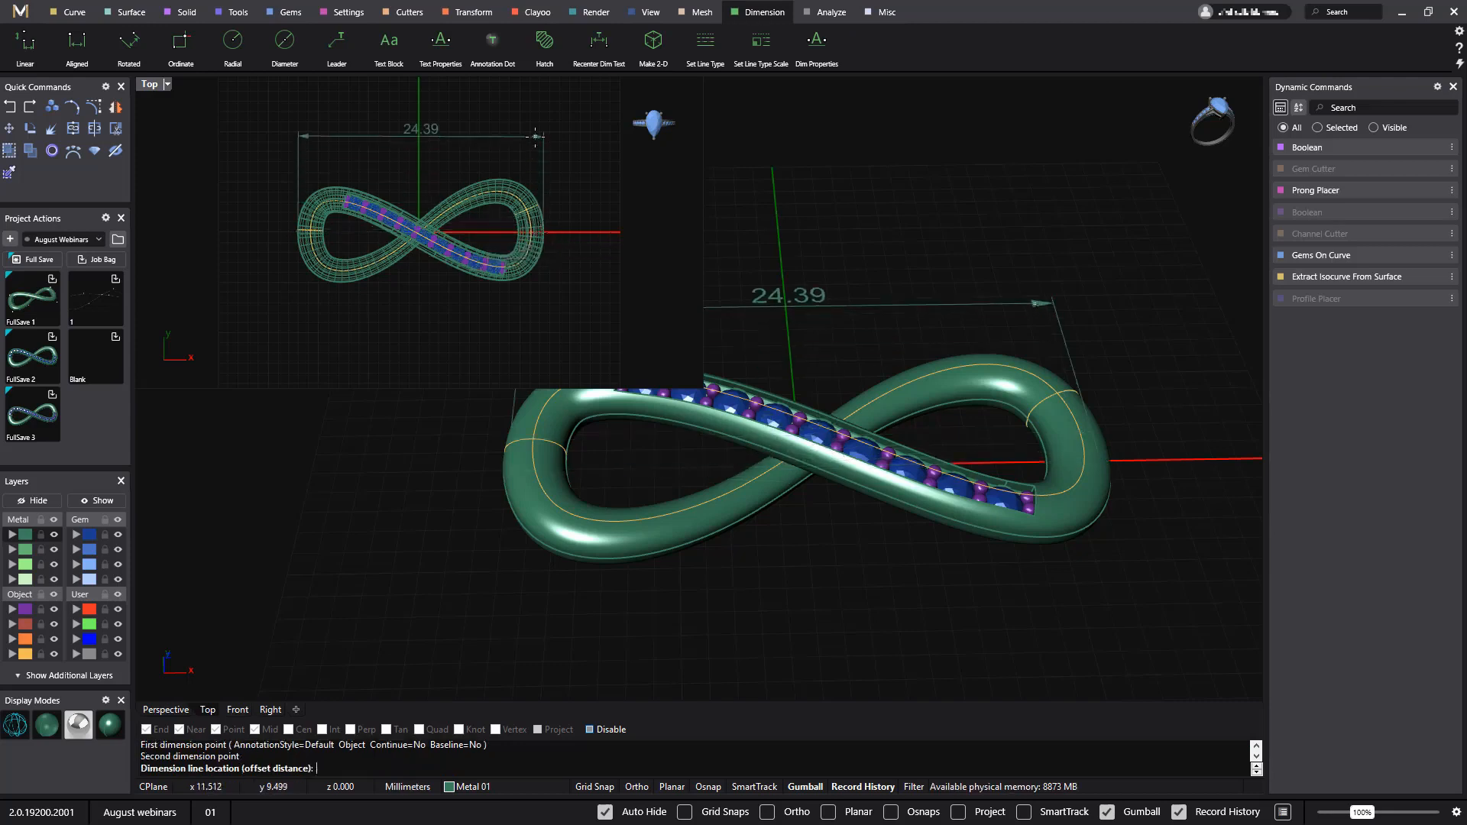
click(542, 137)
right_click(811, 204)
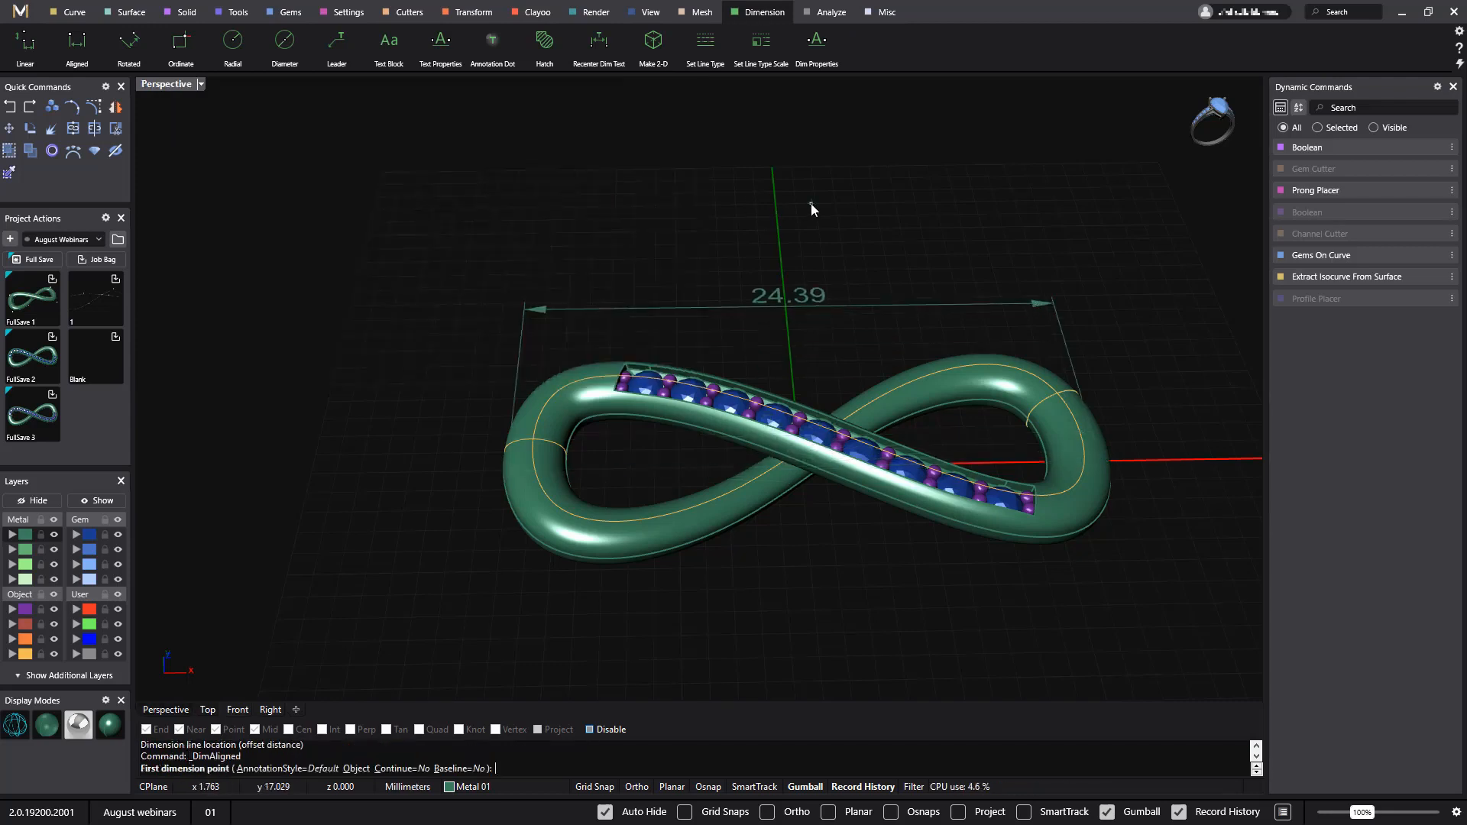
key(Escape)
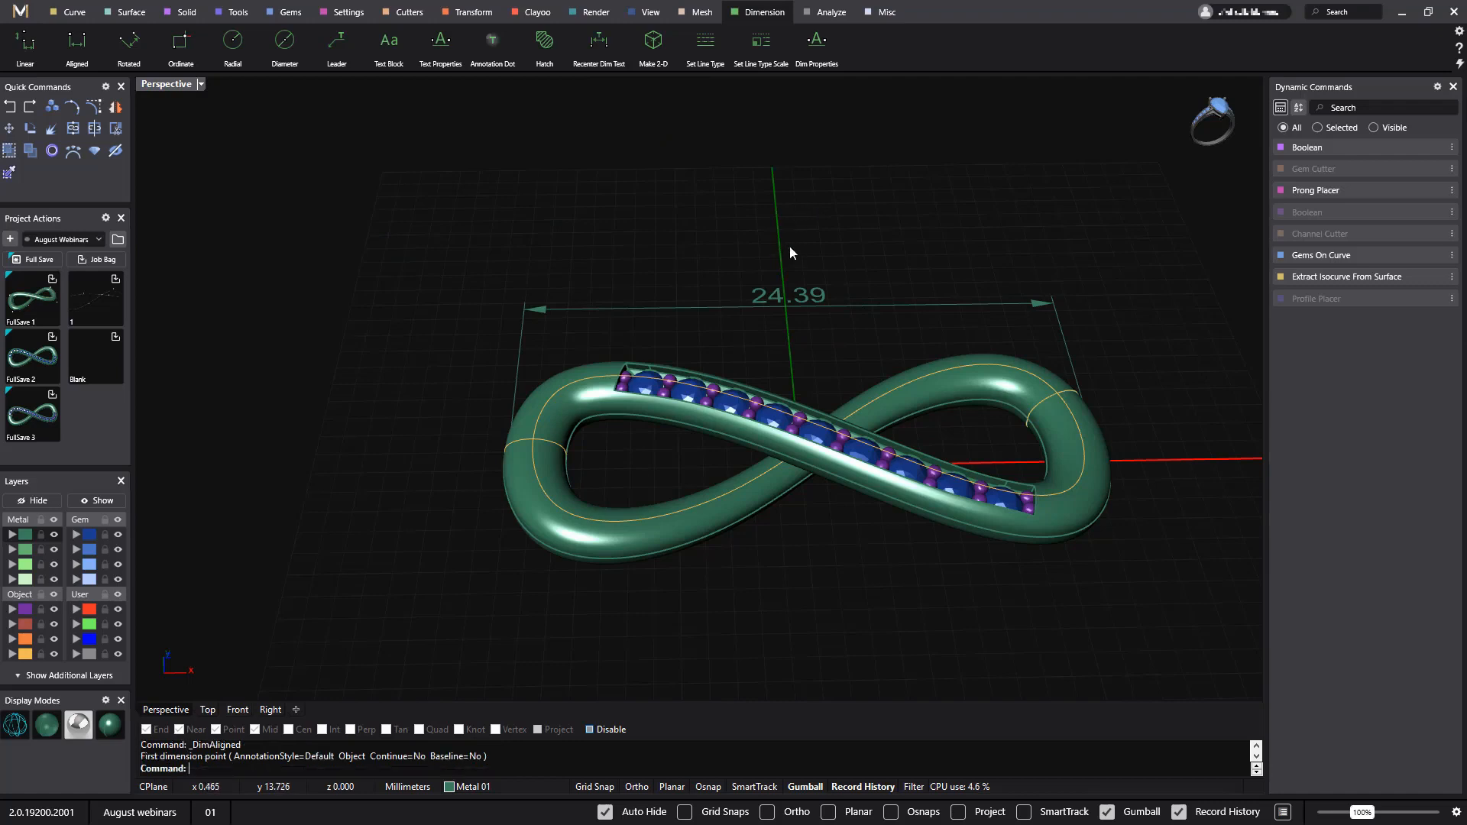
mouse_move(830, 246)
right_down()
mouse_move(823, 357)
mouse_move(832, 203)
mouse_move(871, 327)
mouse_move(833, 198)
mouse_move(833, 255)
mouse_move(849, 260)
right_up()
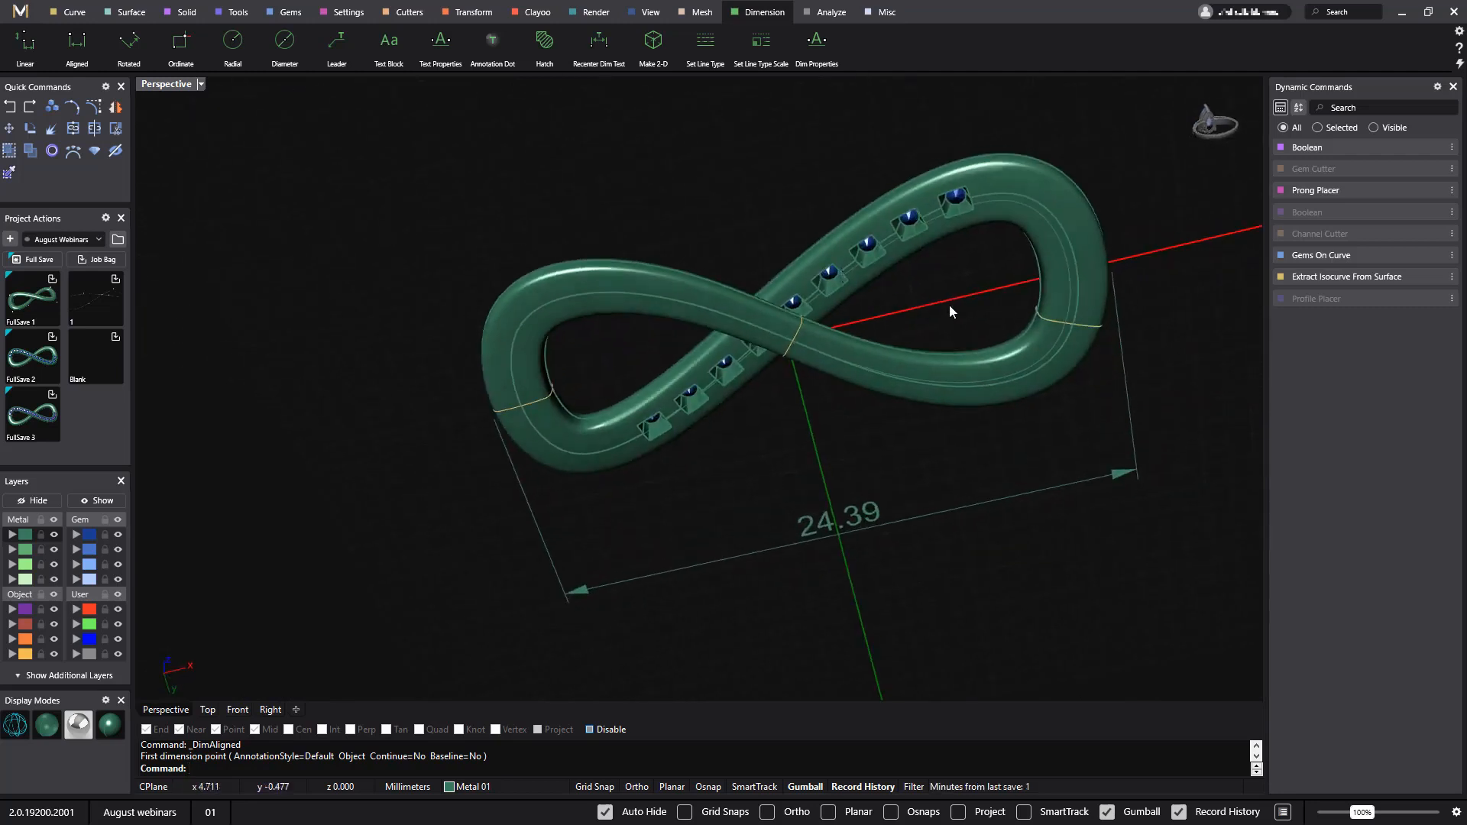
click(1071, 246)
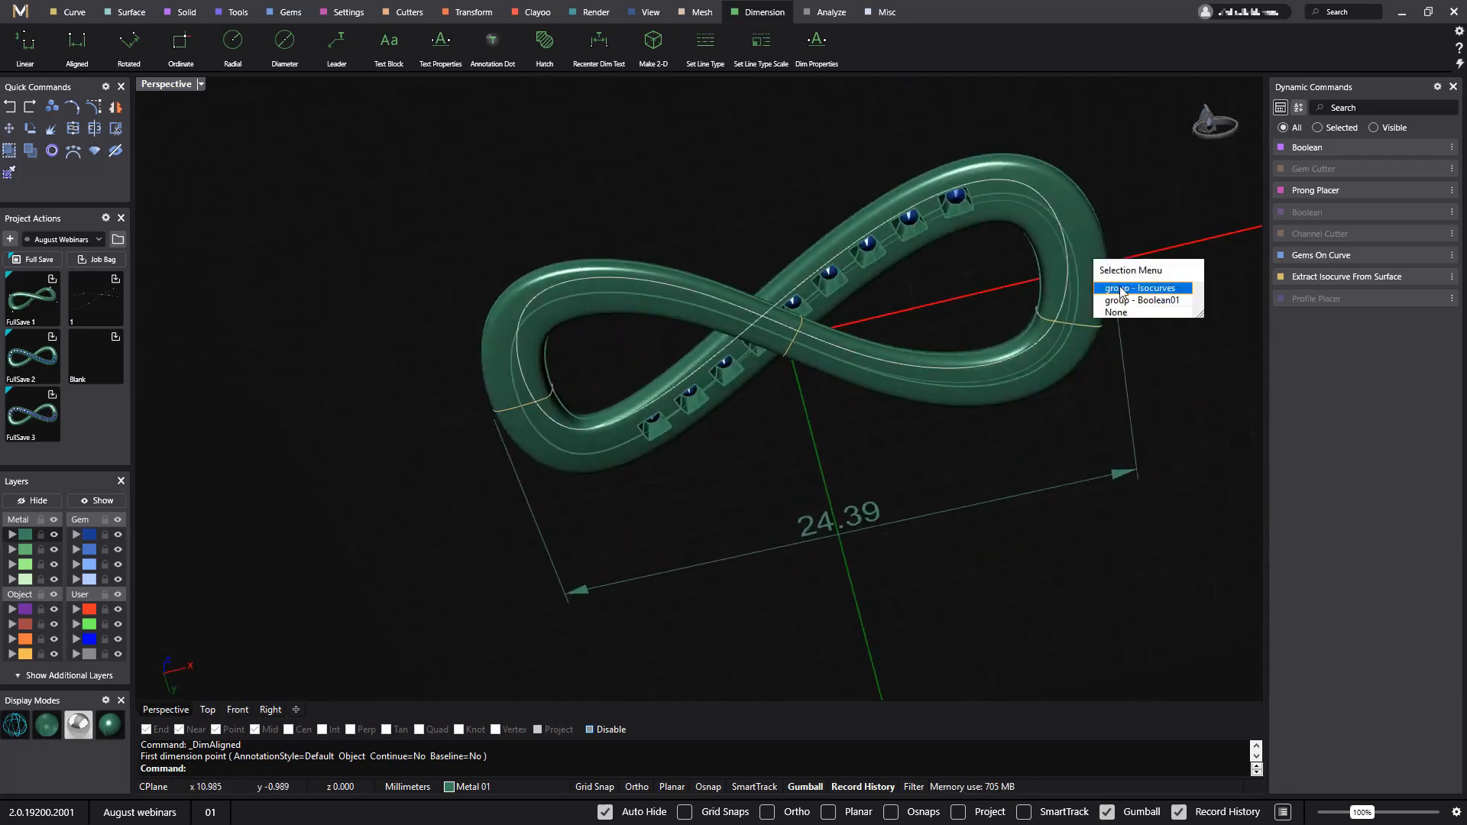
click(1017, 499)
right_drag(960, 471, 917, 191)
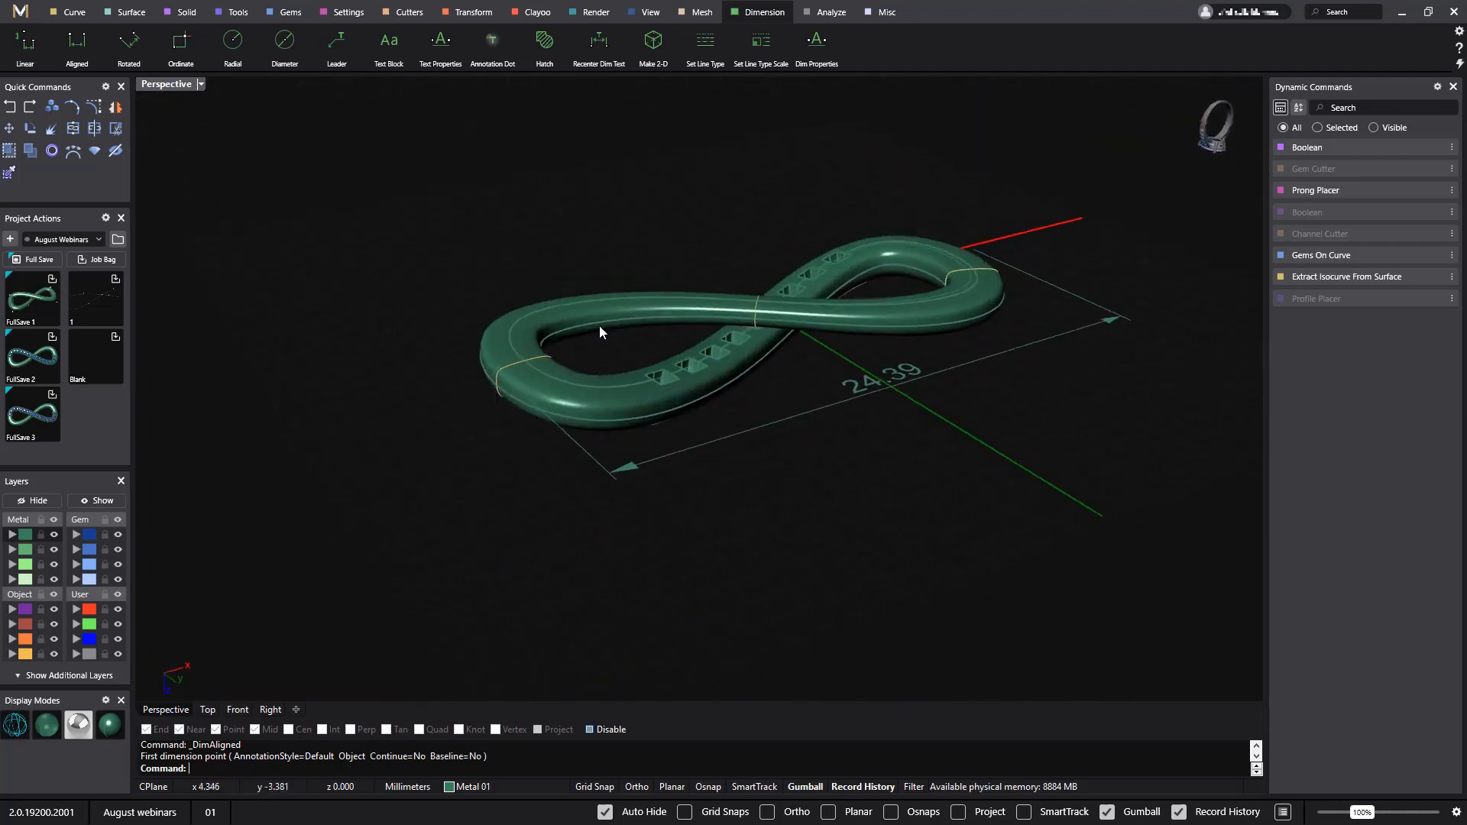
scroll(516, 289, up, 5)
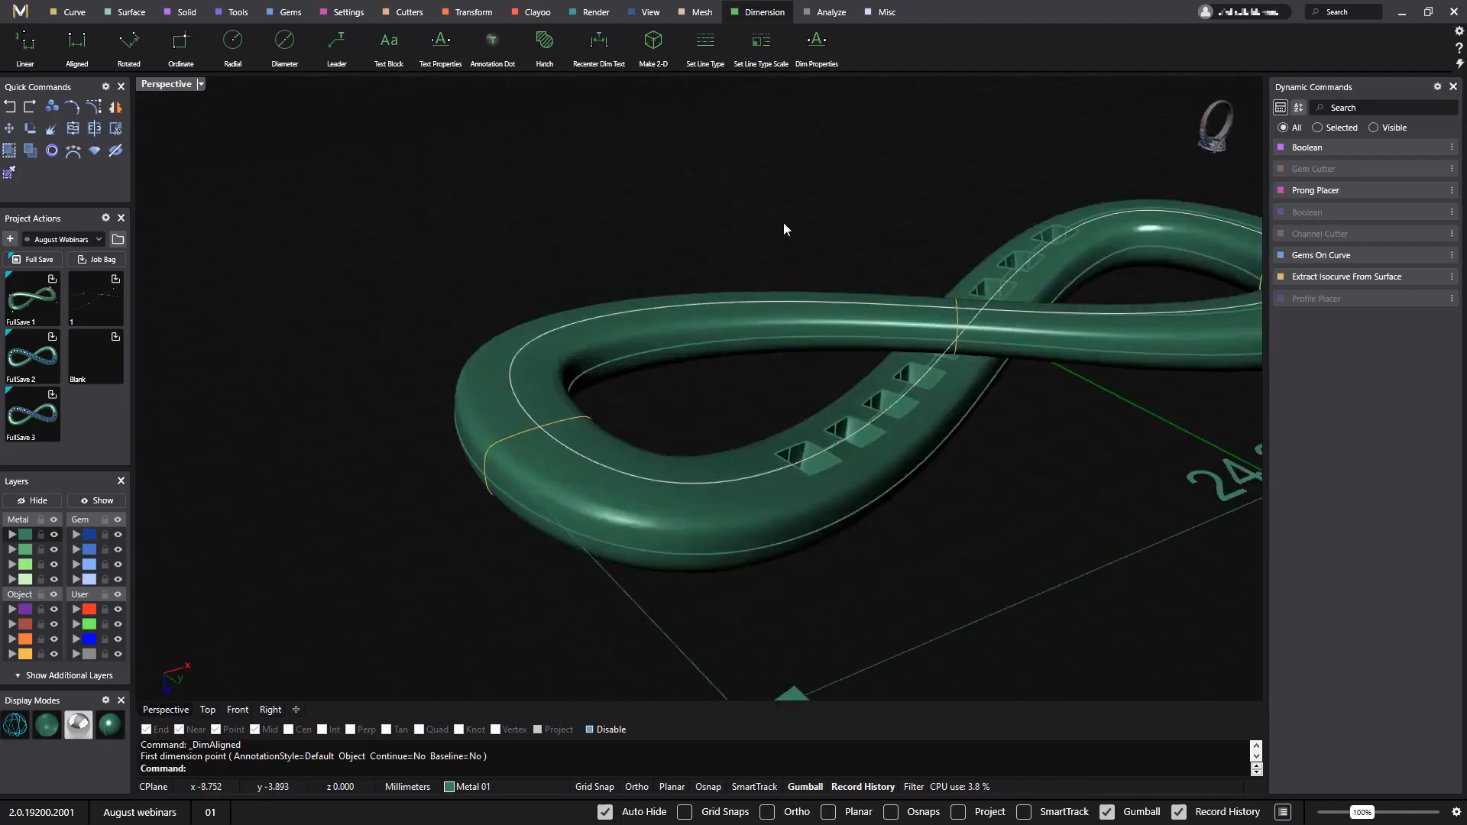
click(860, 444)
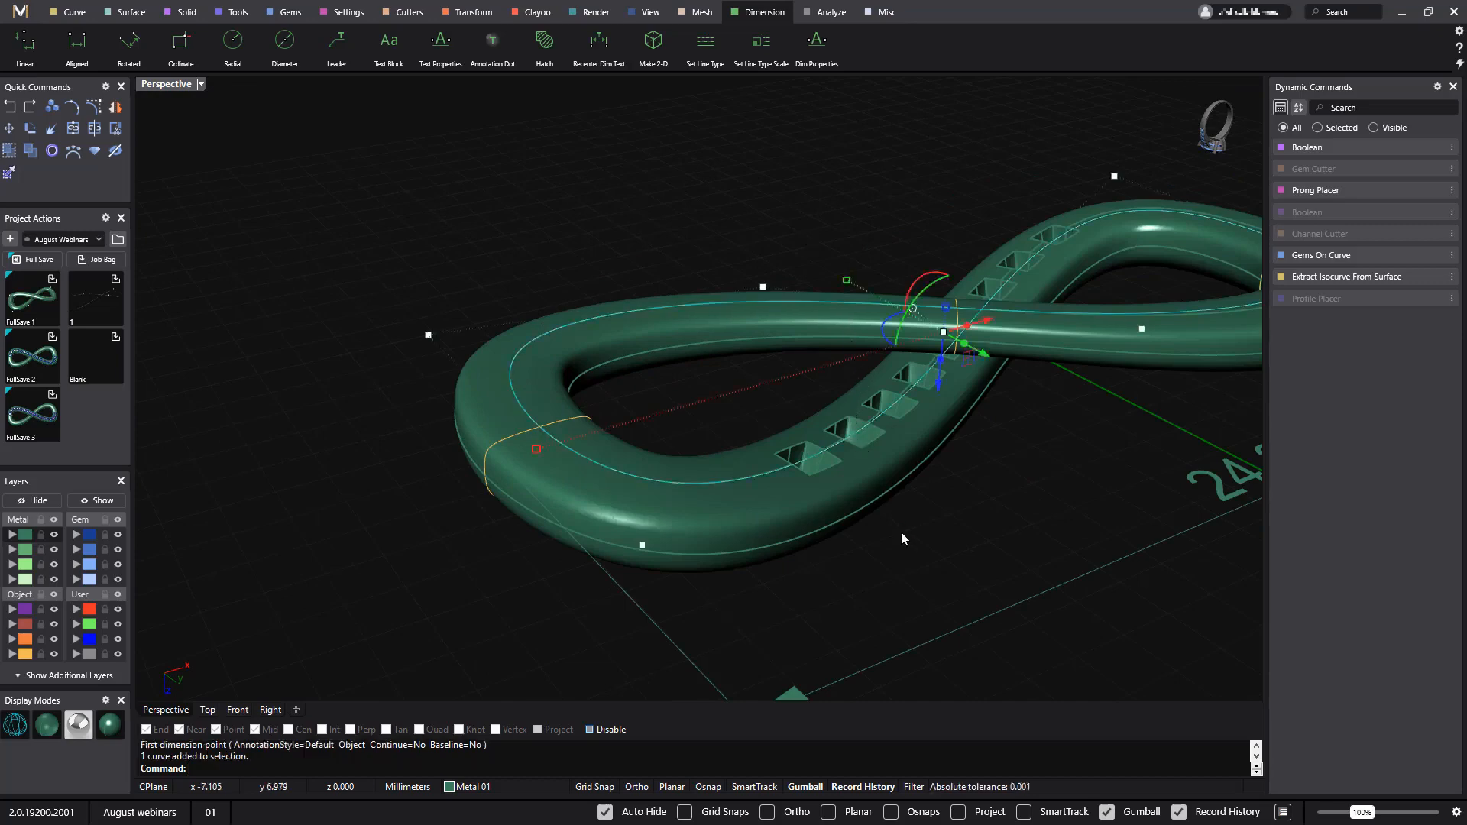
right_drag(951, 486, 983, 541)
scroll(923, 456, down, 8)
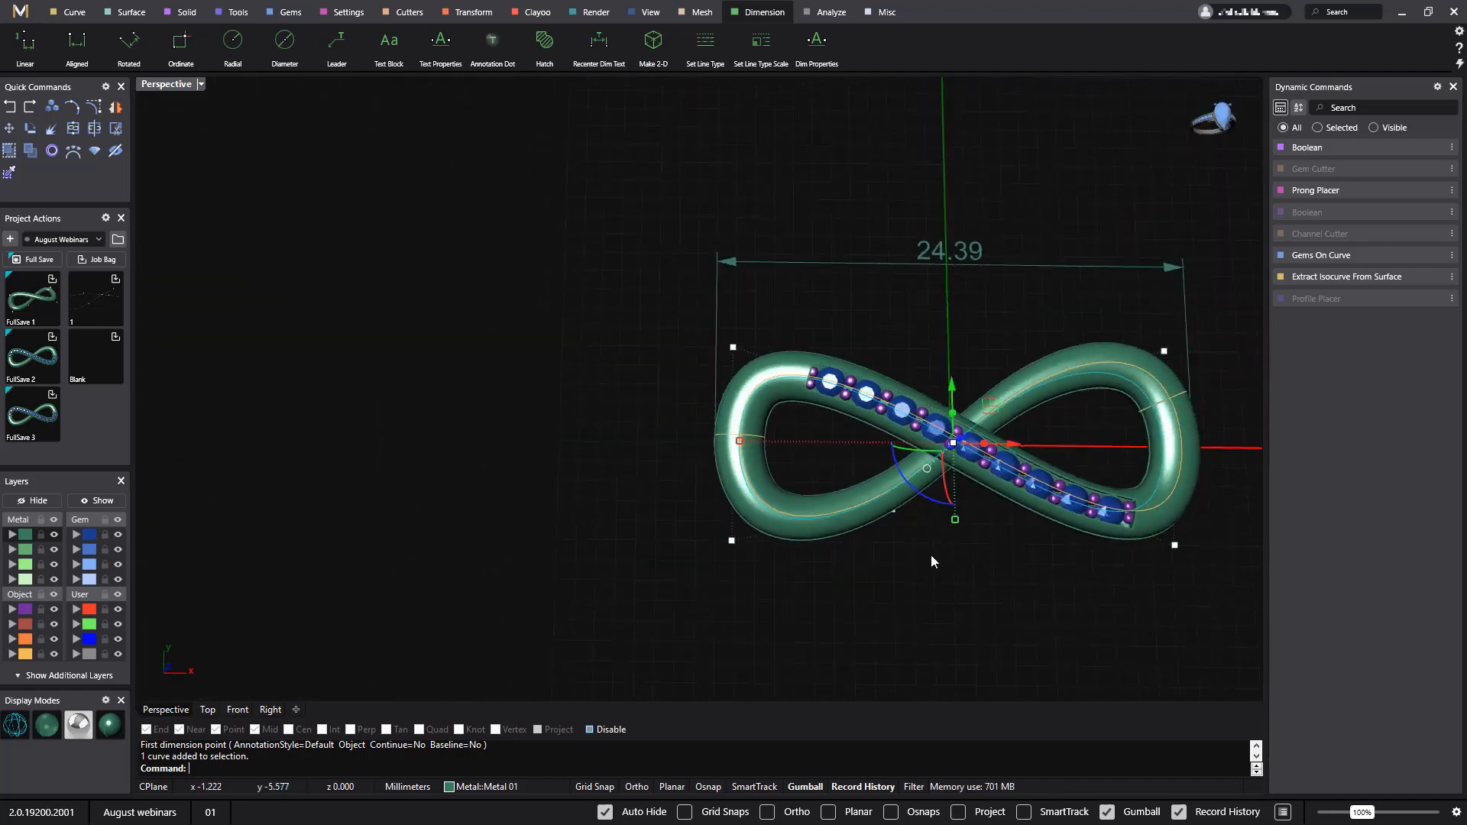
right_click(960, 543)
shift+right_drag(1070, 594, 960, 453)
key(Escape)
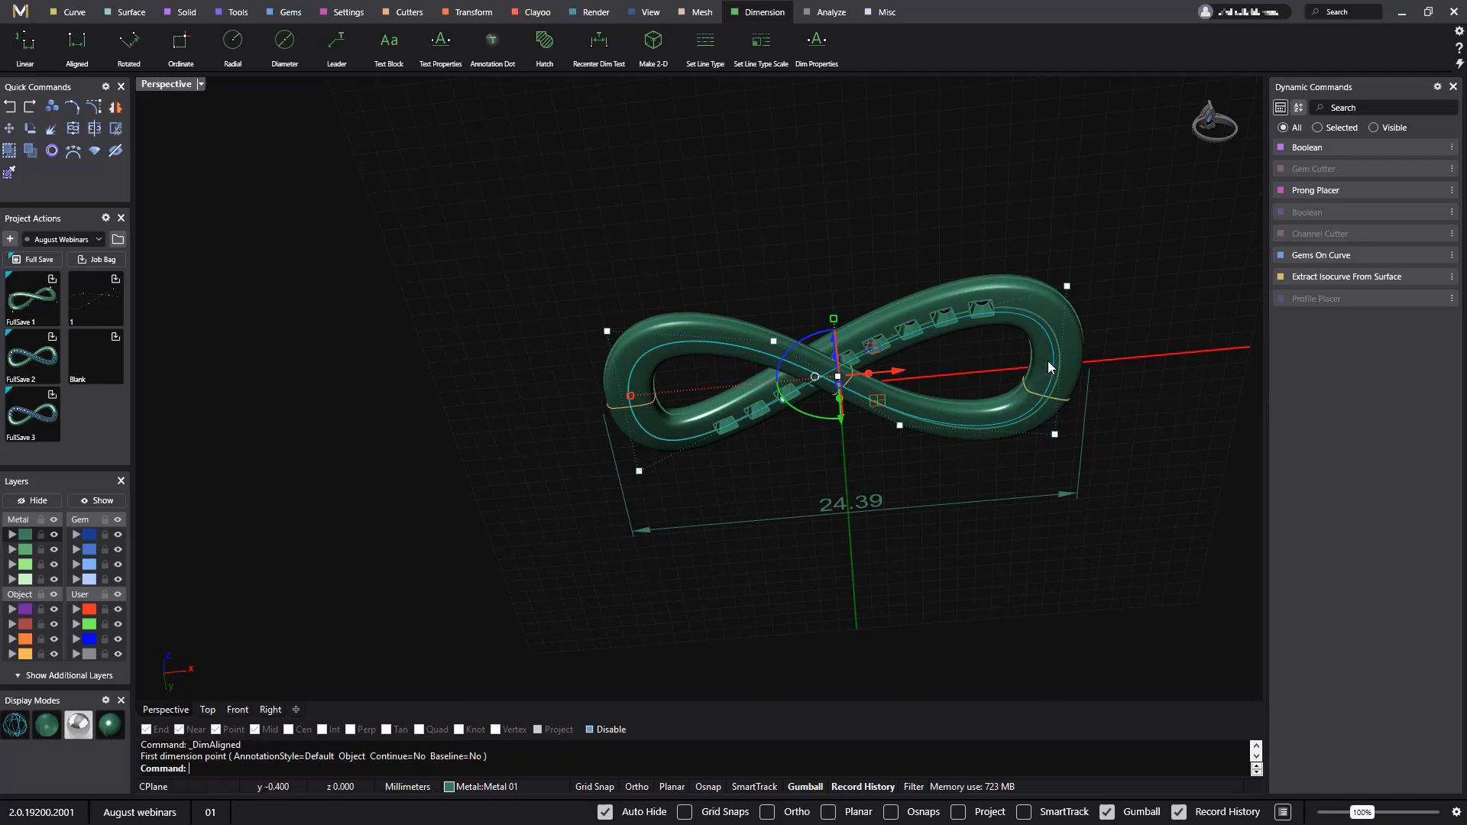
key(Escape)
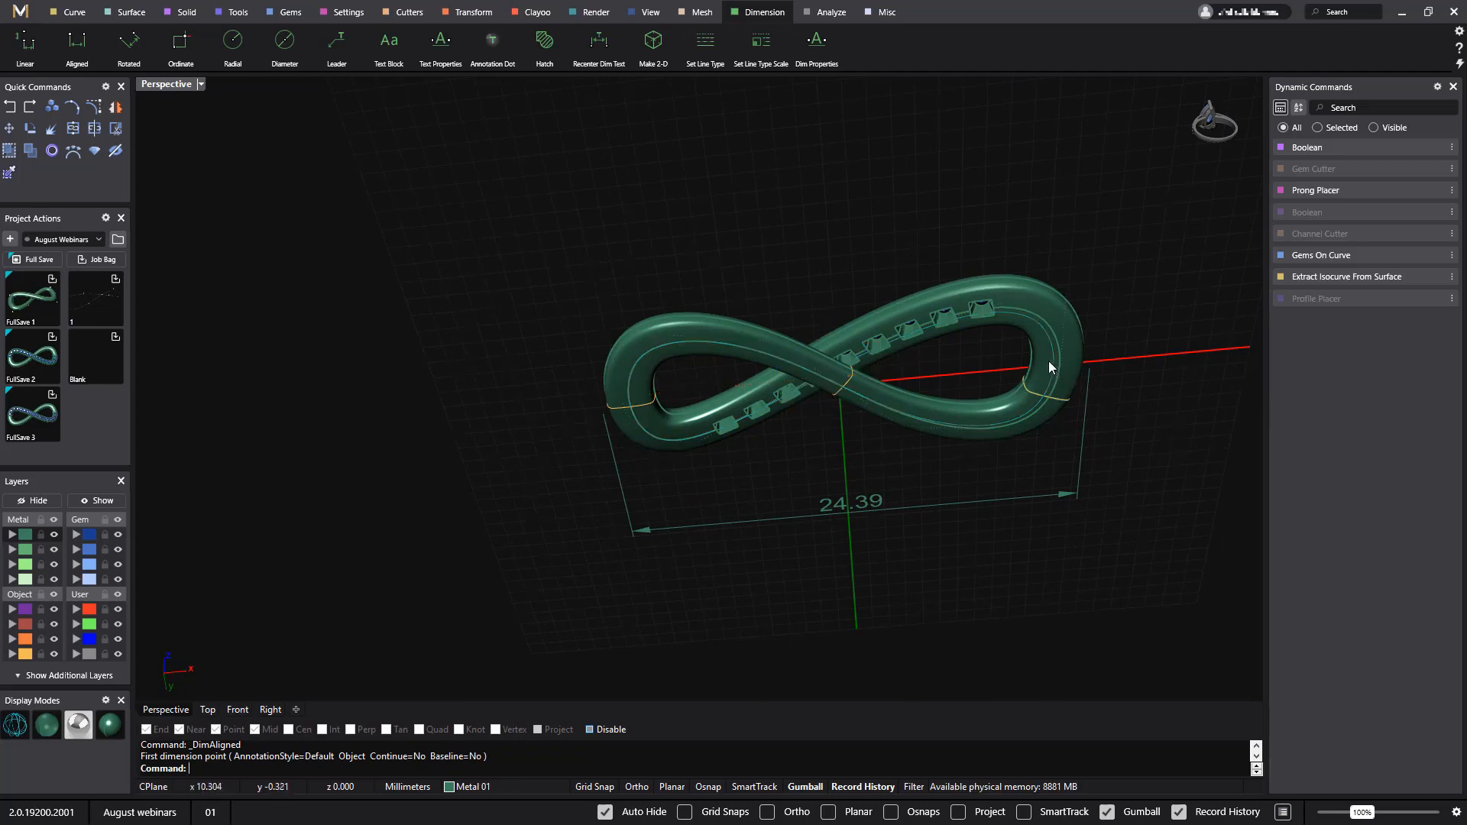
Step: Select the infinity base curve inside the tube and scale it down slightly along the pendant's X length
click(1053, 356)
click(1104, 398)
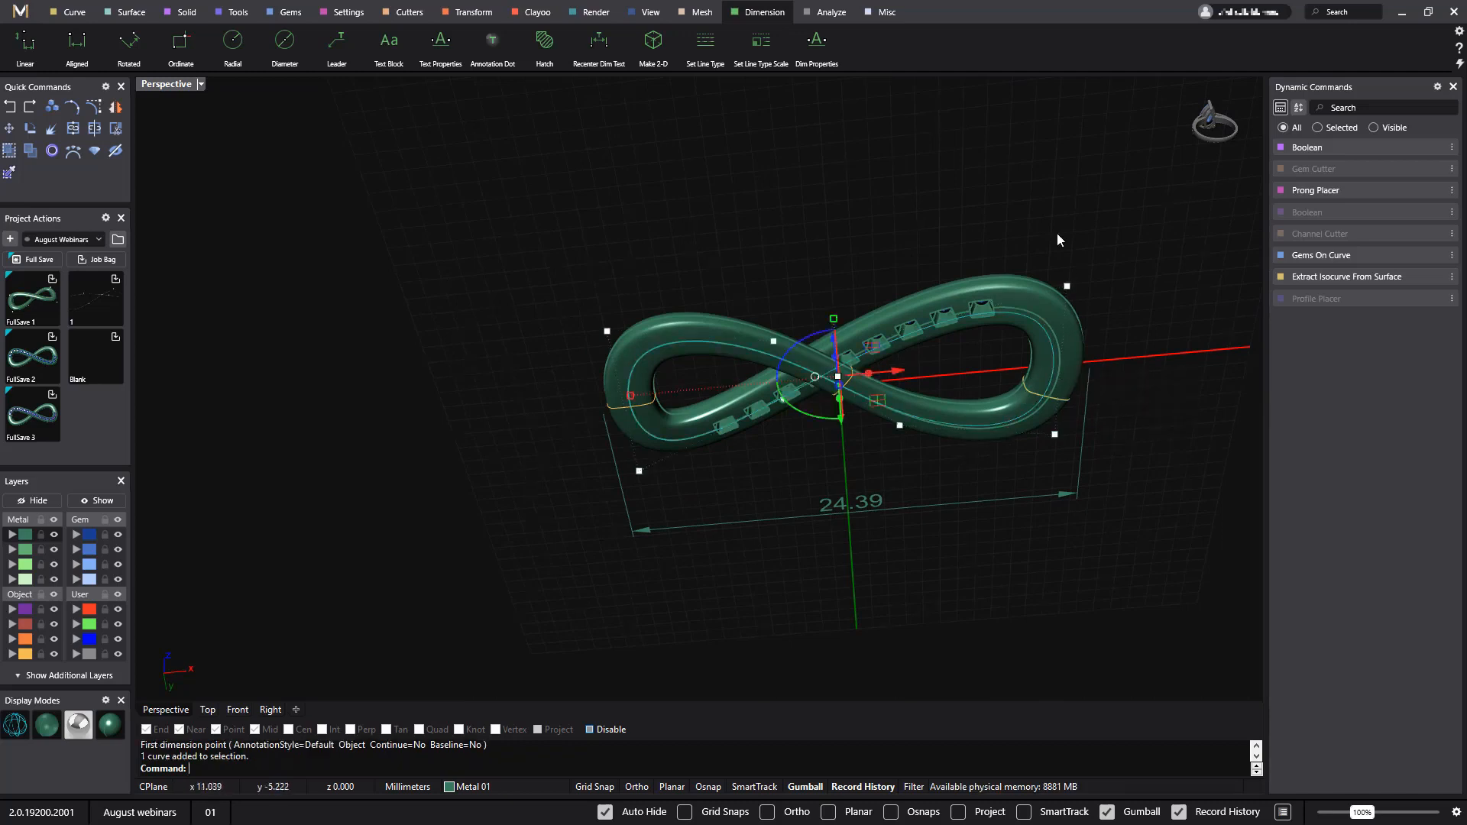
right_drag(1058, 240, 1005, 508)
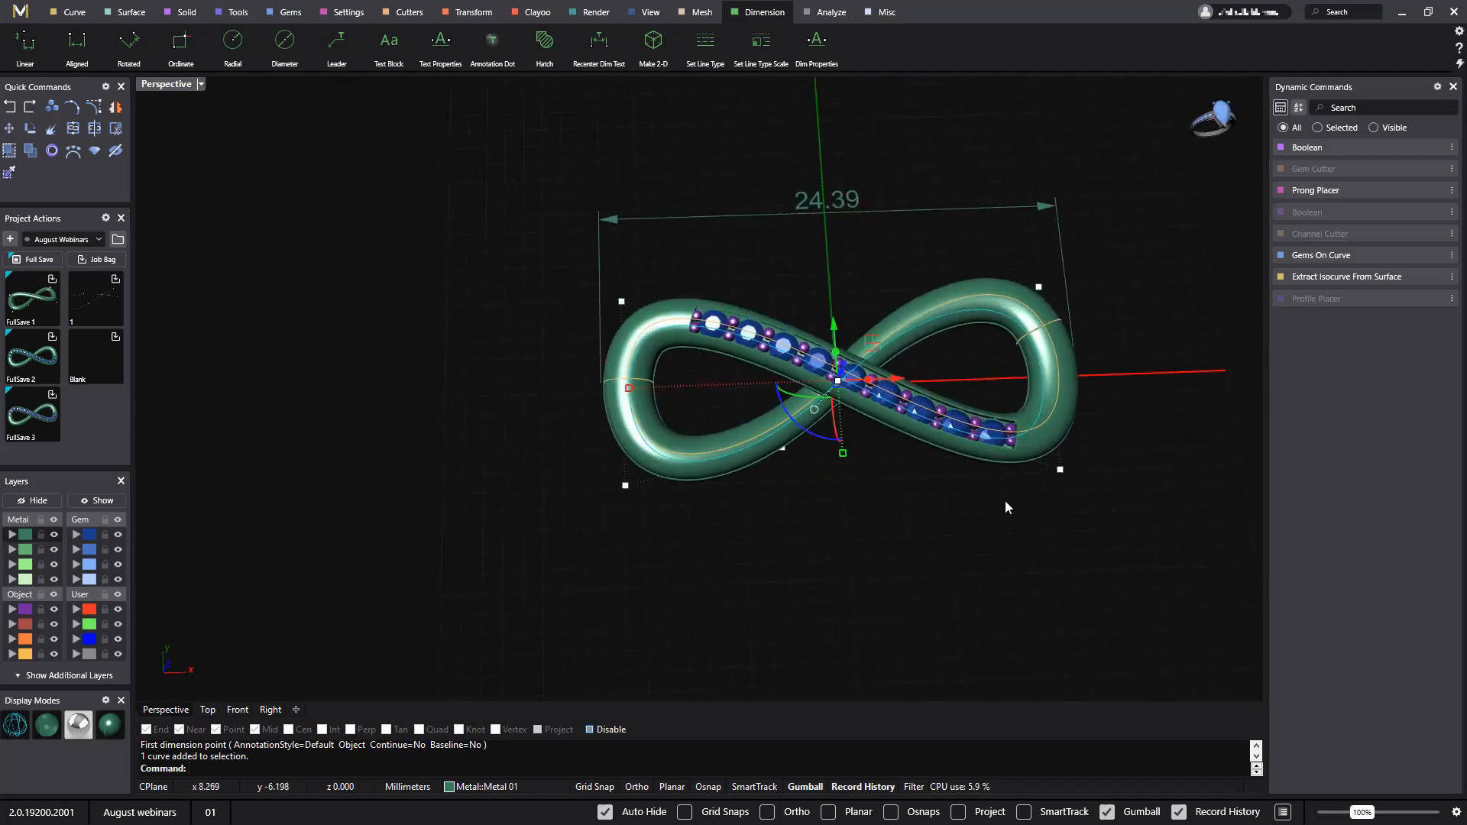
drag(630, 390, 651, 396)
drag(649, 393, 650, 393)
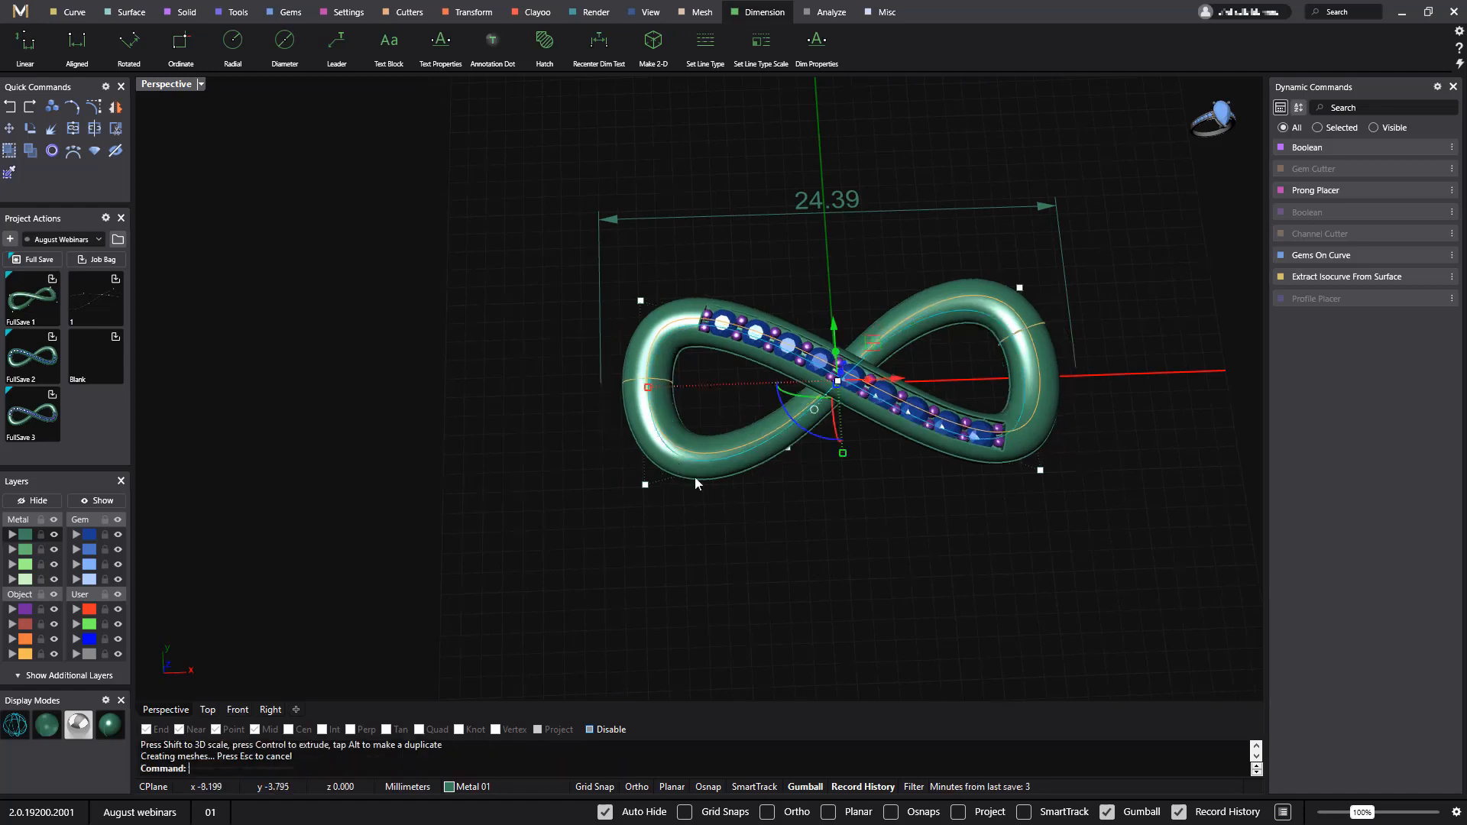
Step: Scale the selected base curve a little further inward along X to shorten the pendant again
right_drag(947, 588, 915, 634)
right_click(917, 634)
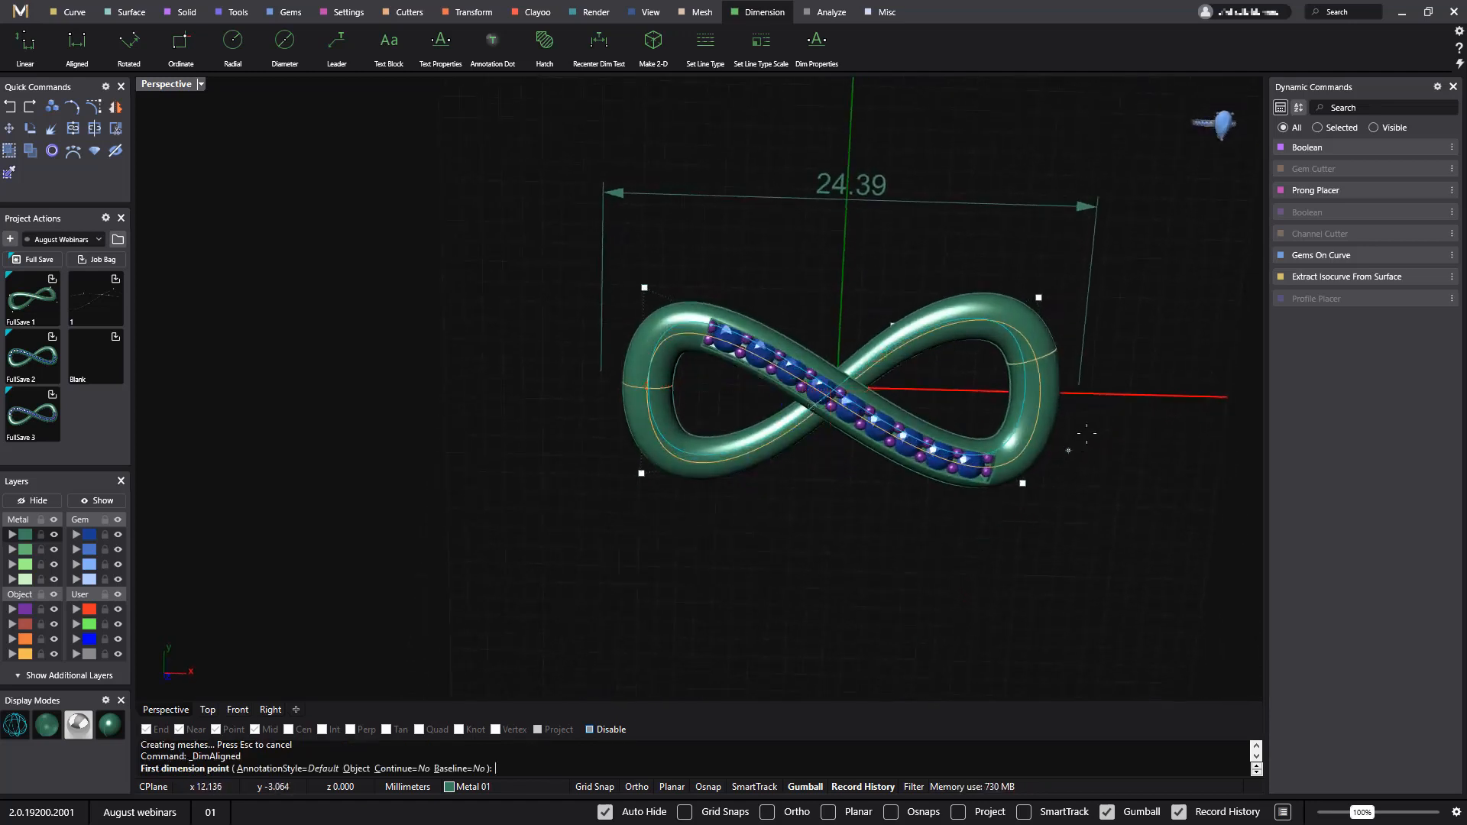
right_click(1110, 406)
right_drag(1110, 406, 1142, 388)
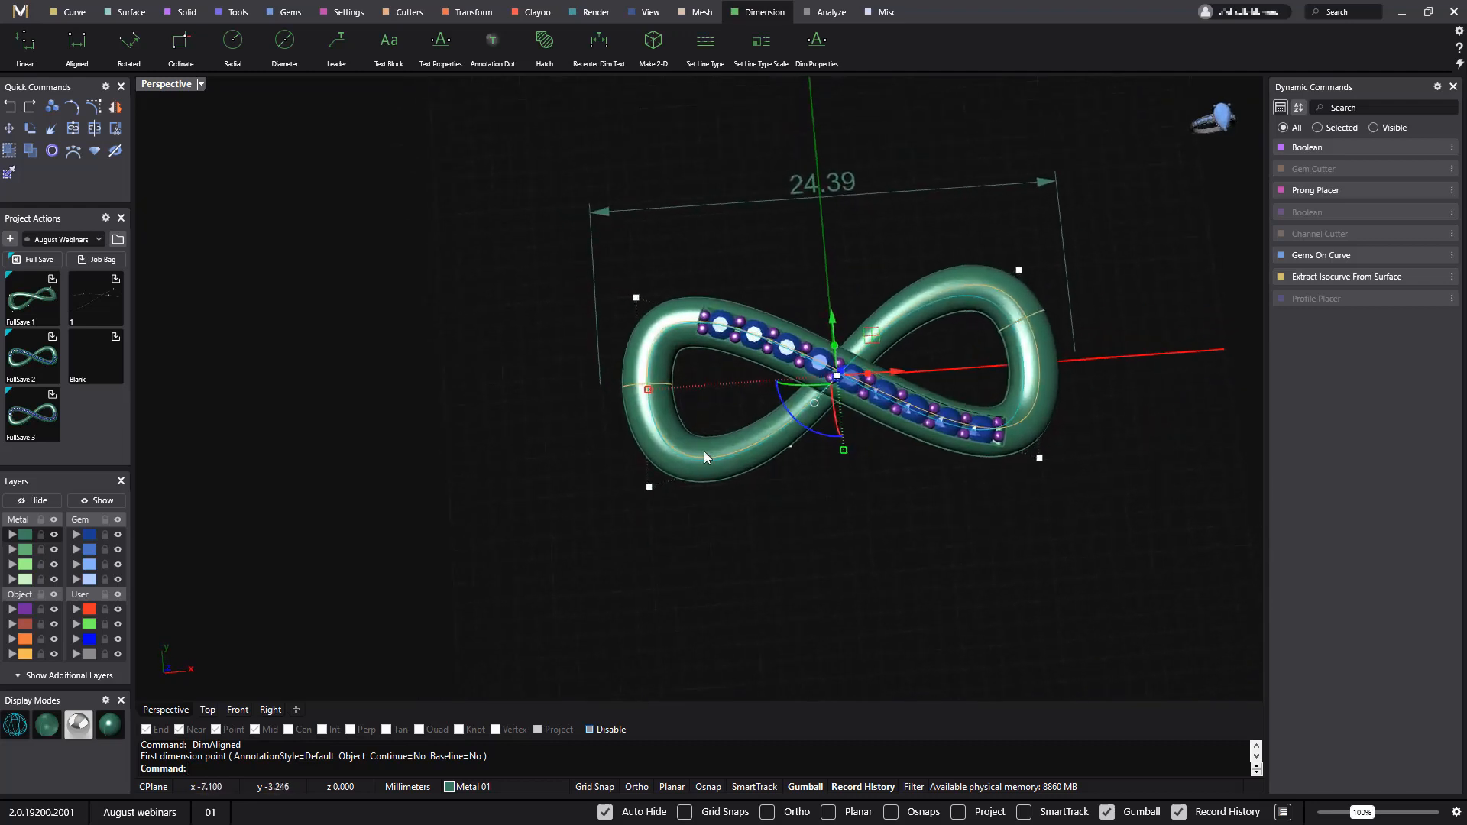
drag(650, 395, 653, 398)
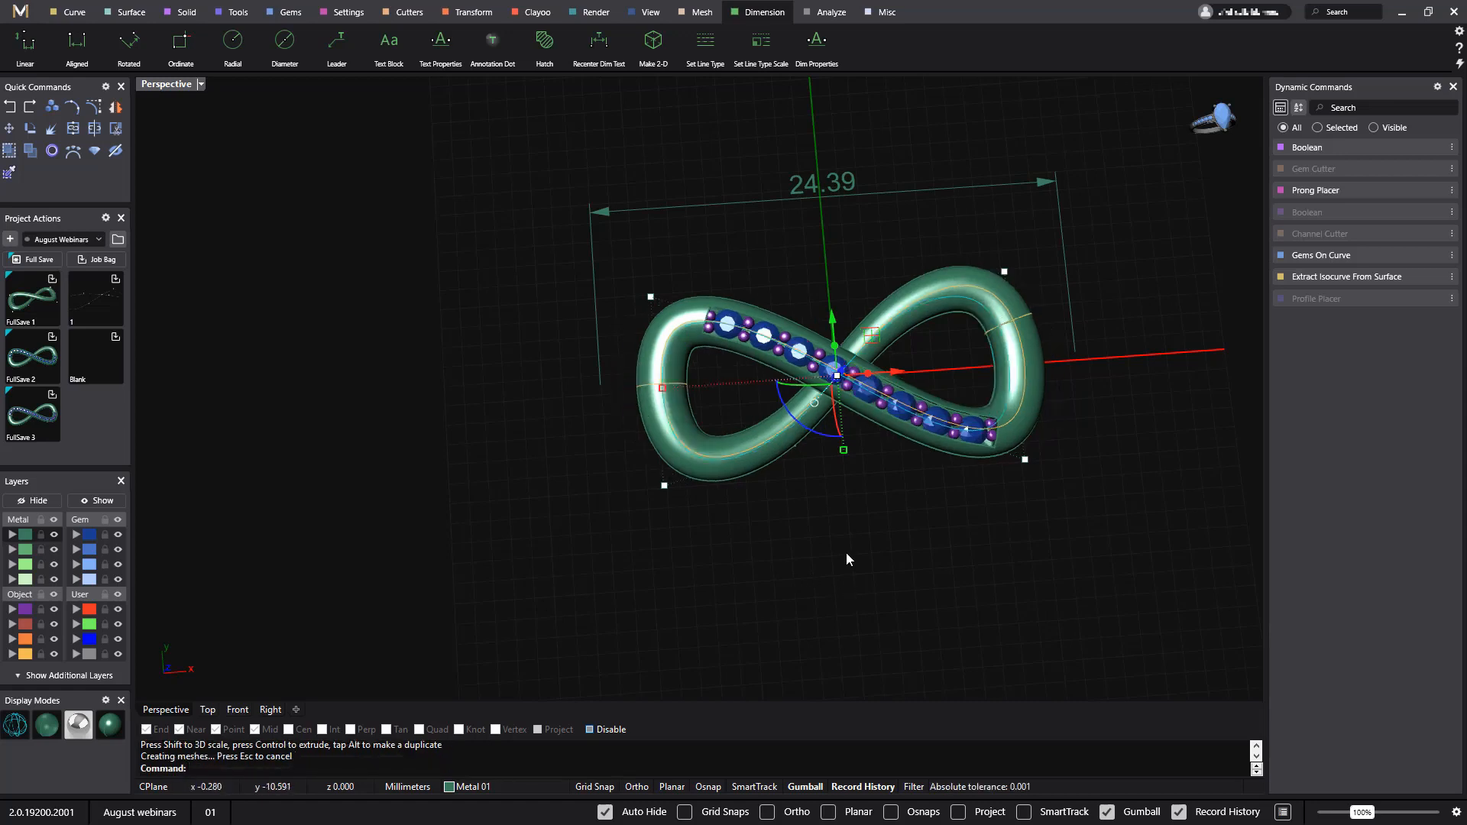
Step: Select the two outer control points at the curve's positive X end and scale them closer together along Y
right_drag(847, 554, 966, 425)
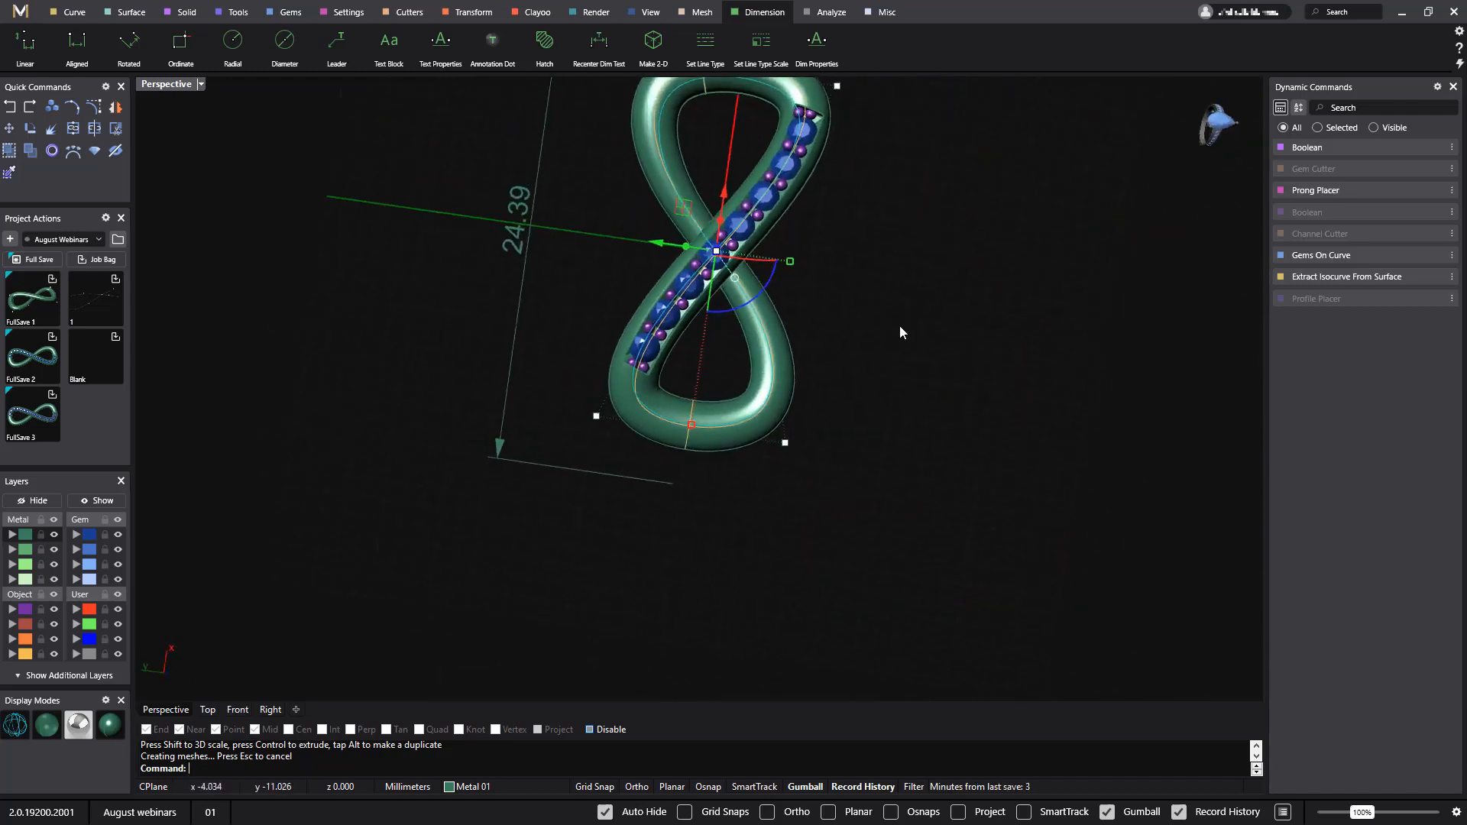
right_drag(900, 333, 952, 468)
click(828, 306)
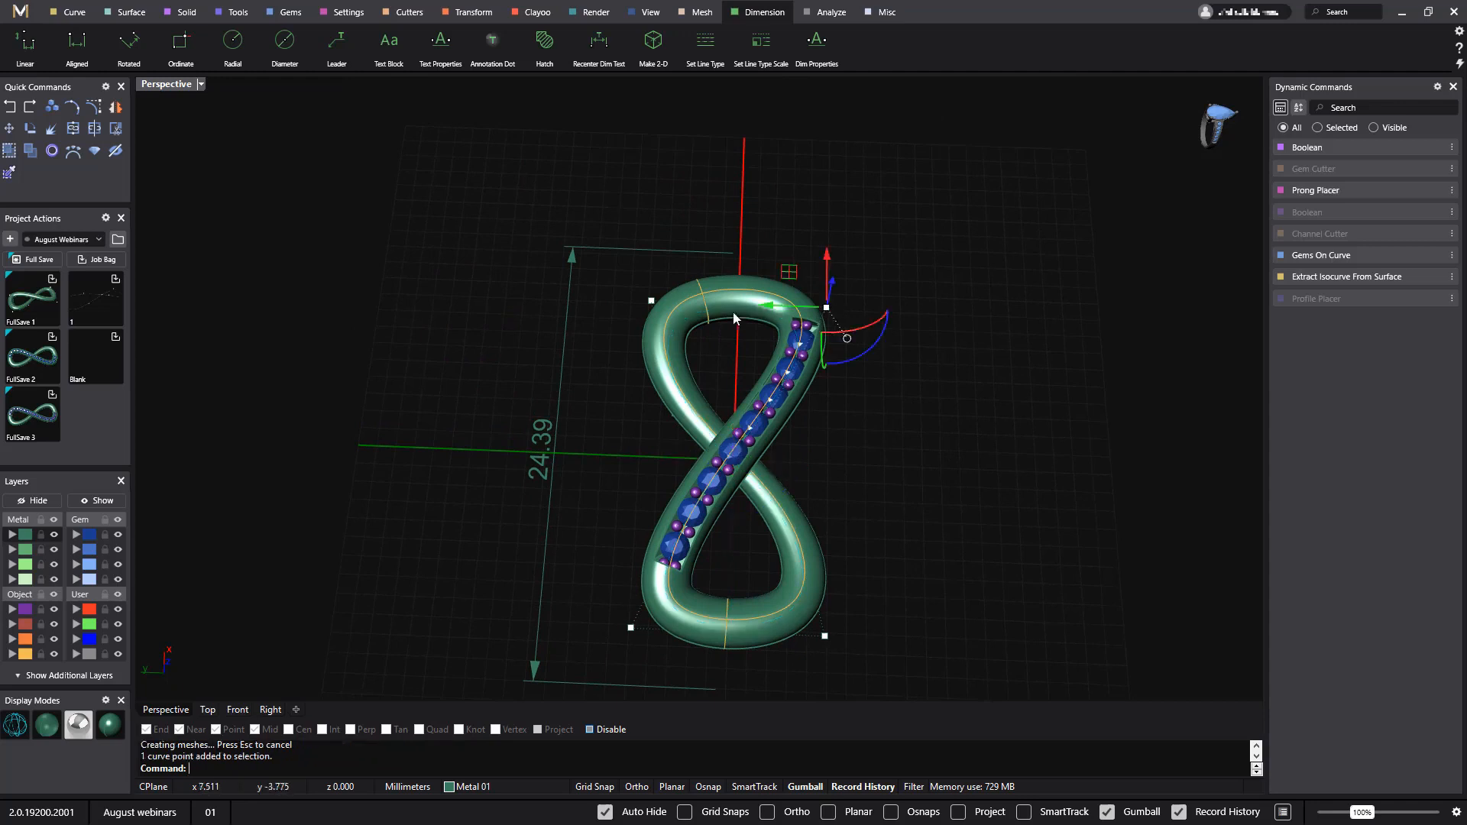
shift+click(650, 300)
right_drag(955, 425, 550, 489)
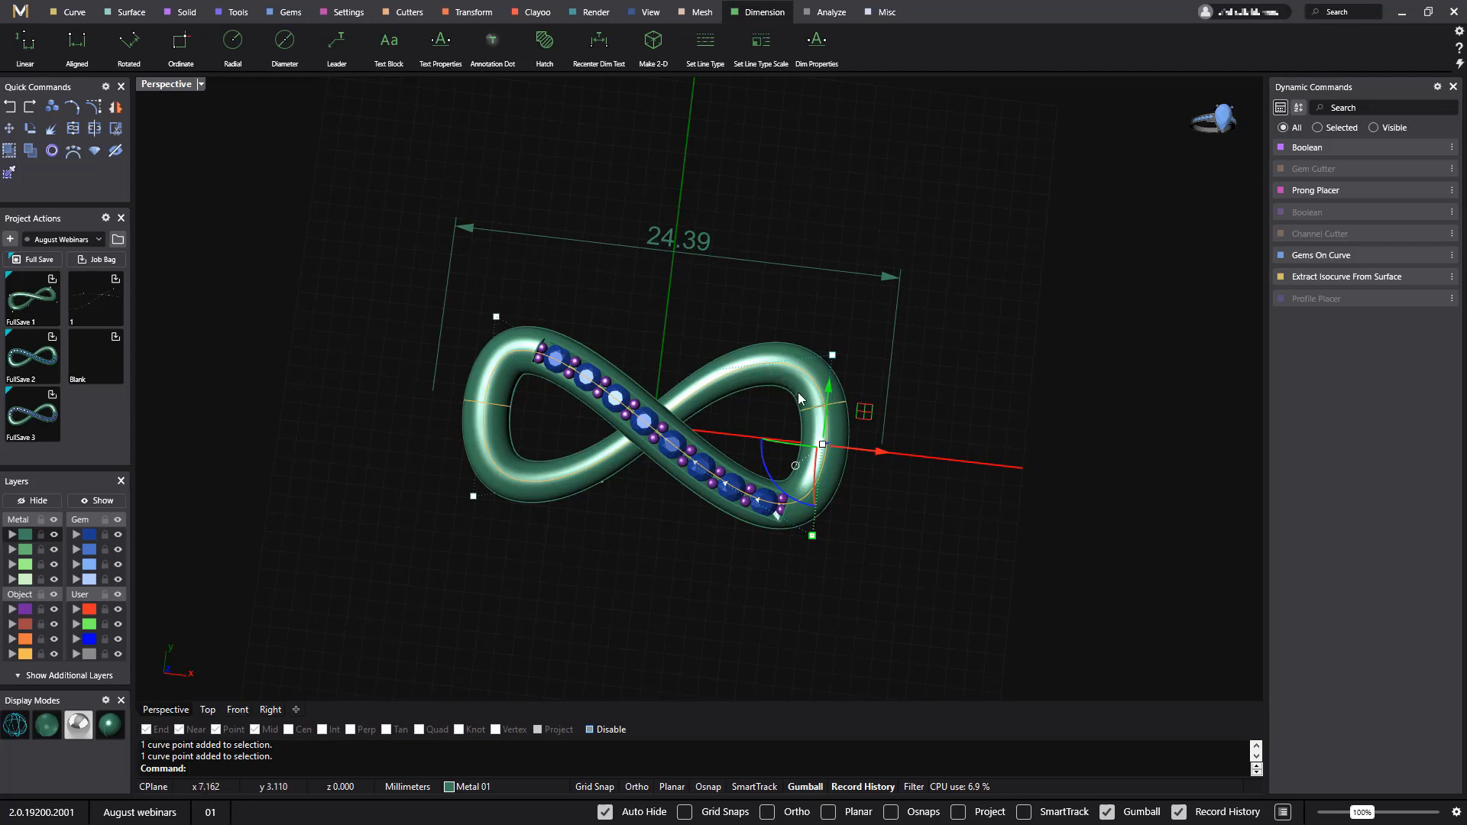
drag(815, 536, 821, 522)
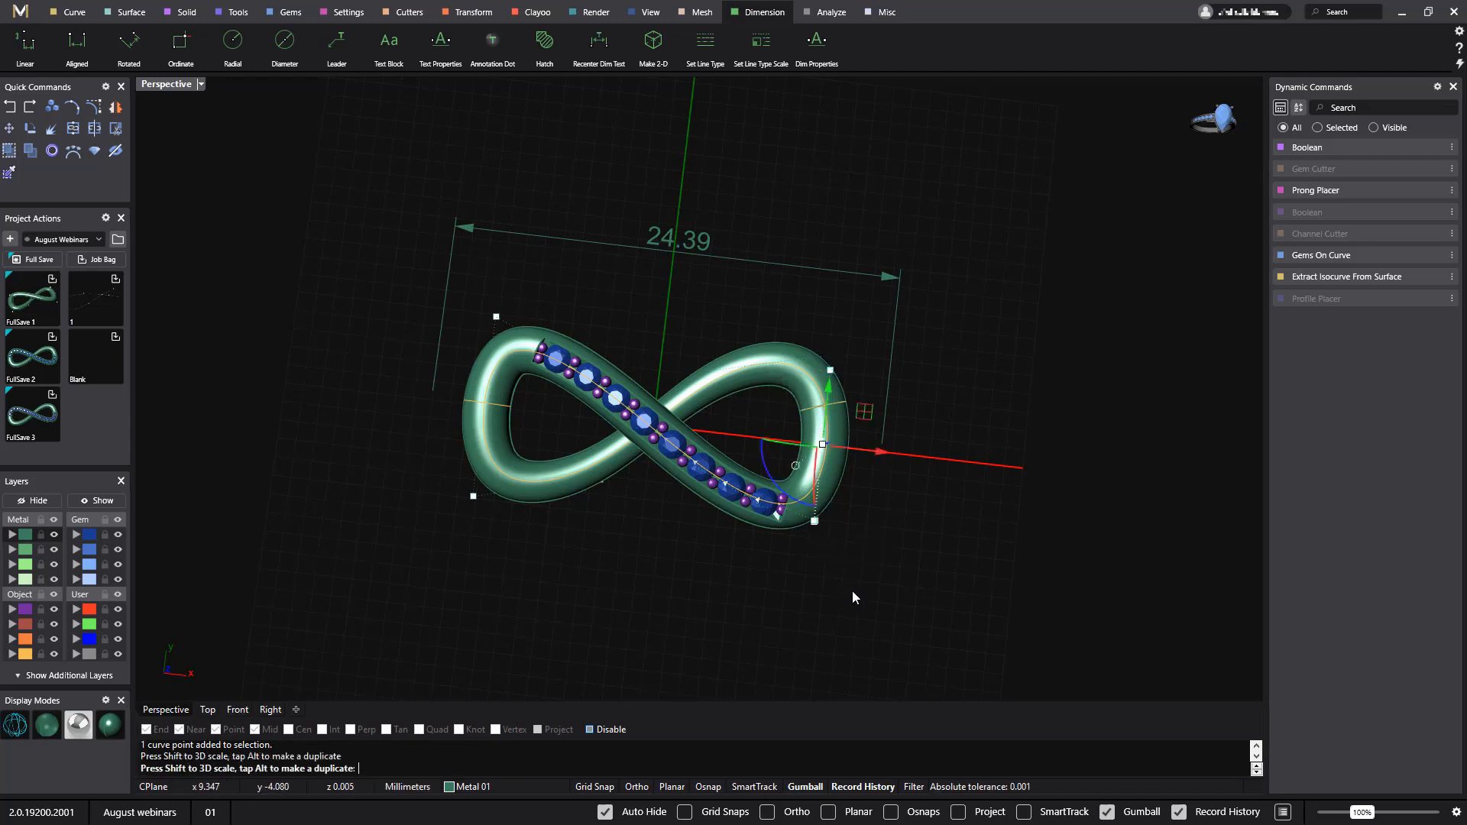
right_click(852, 585)
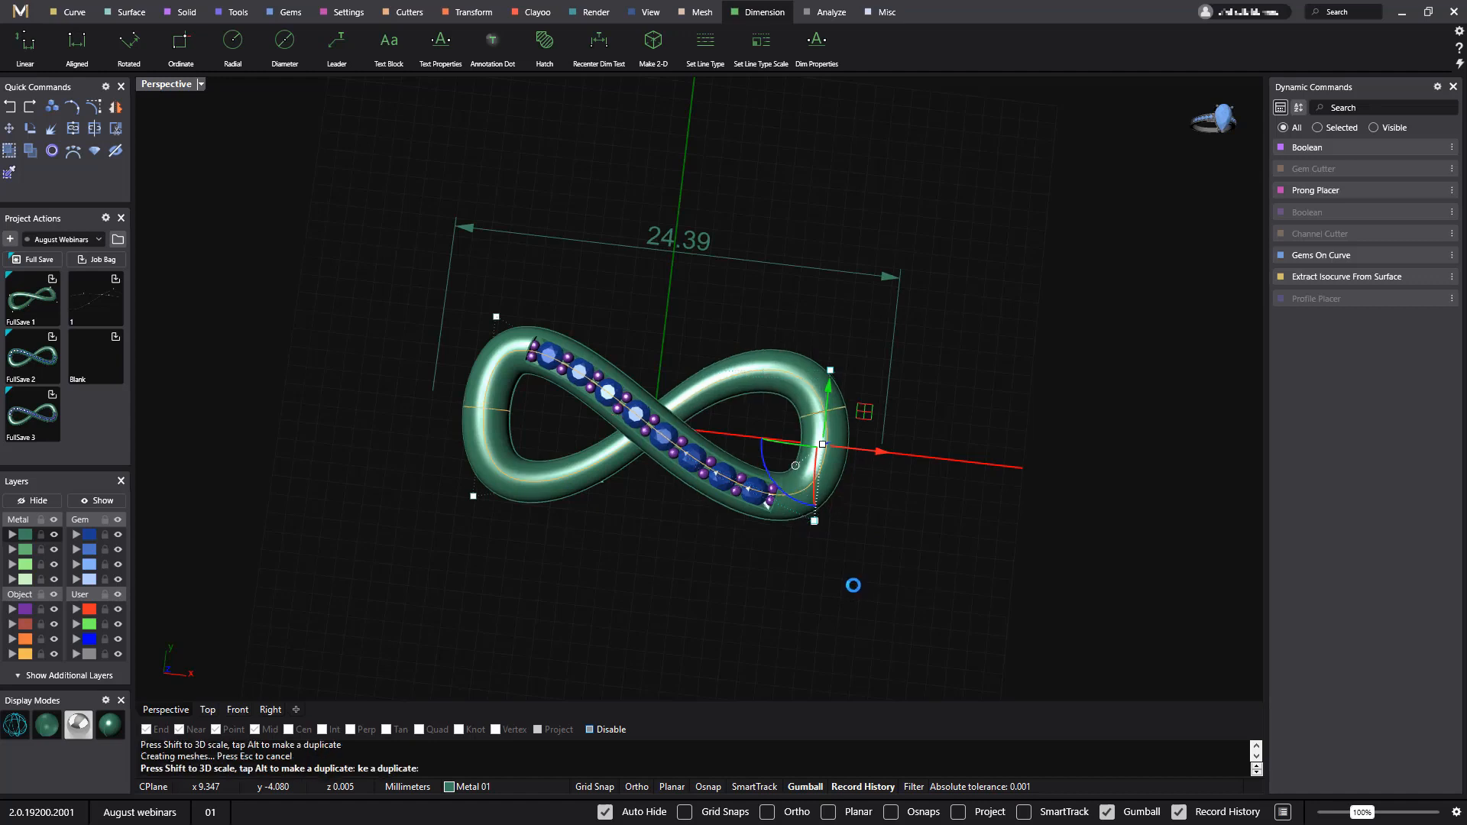
Step: Edit the Profile Placer profile at the pendant's positive X end and set its width to 2.3 mm
mouse_move(851, 585)
right_down()
mouse_move(874, 559)
mouse_move(875, 584)
right_up()
right_drag(735, 558, 712, 593)
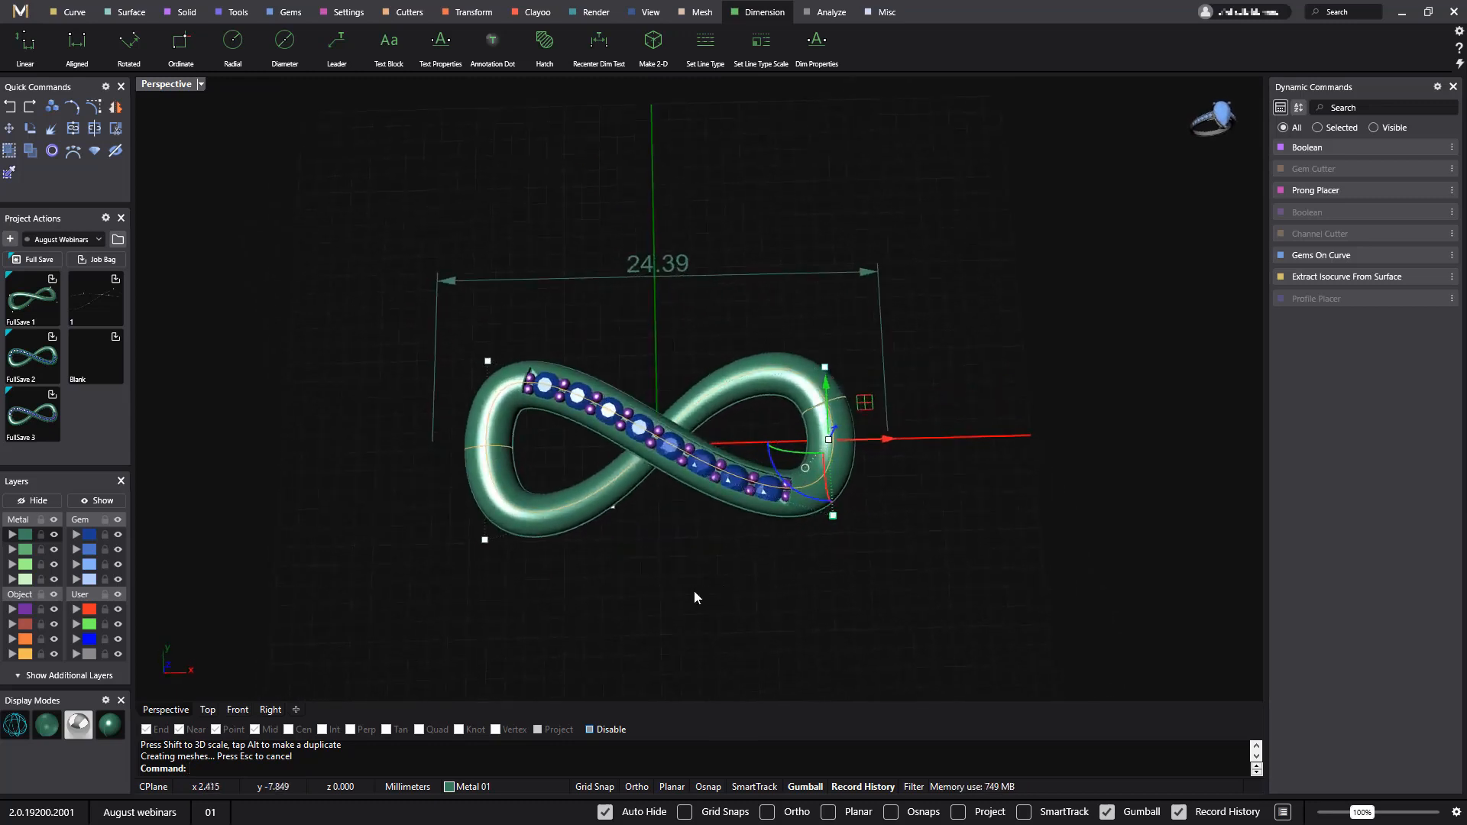
right_drag(760, 528, 764, 569)
right_drag(976, 596, 940, 566)
scroll(892, 506, up, 3)
scroll(892, 506, up, 1)
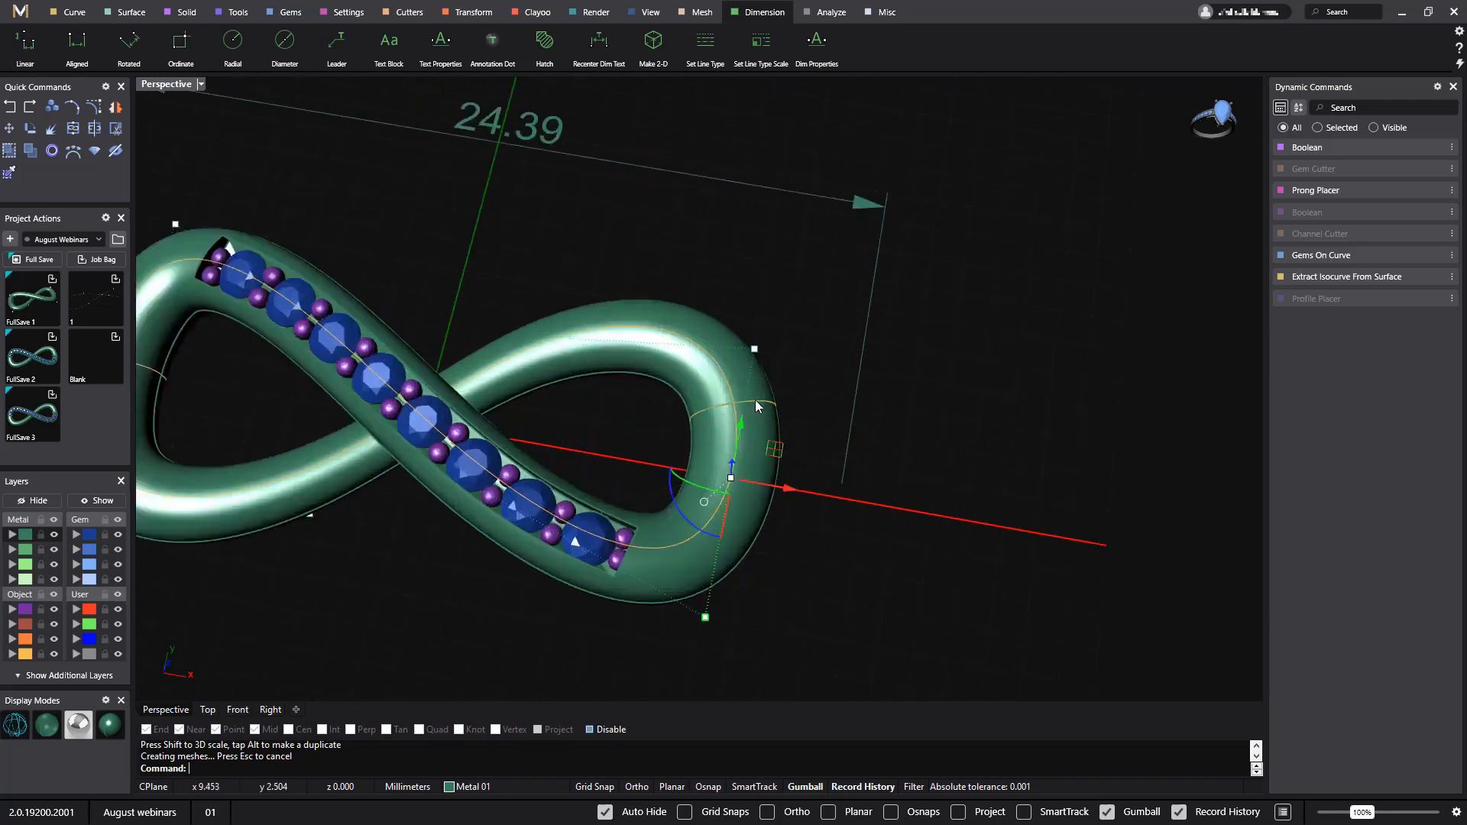
click(774, 412)
click(810, 441)
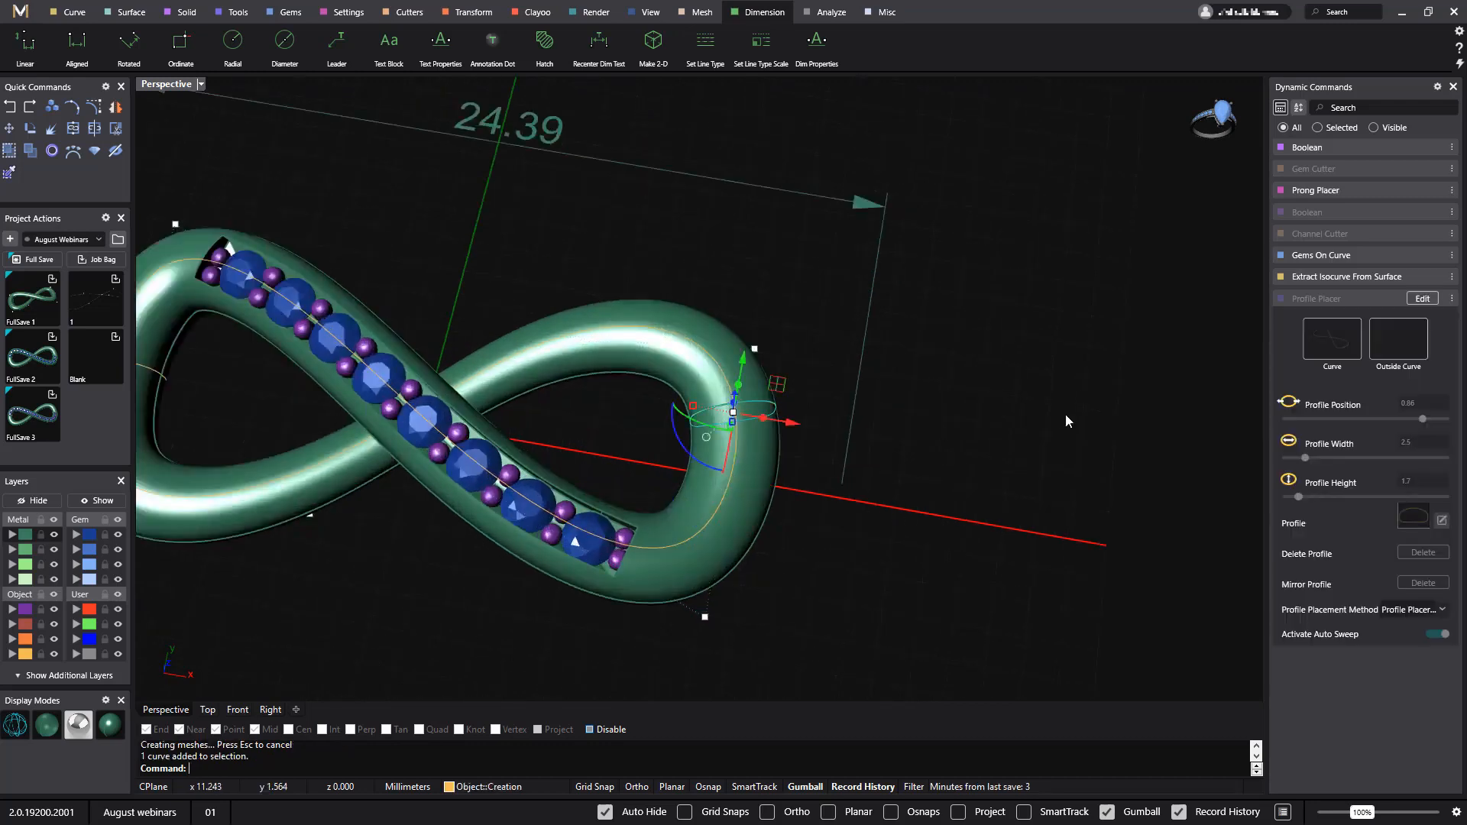
click(1421, 299)
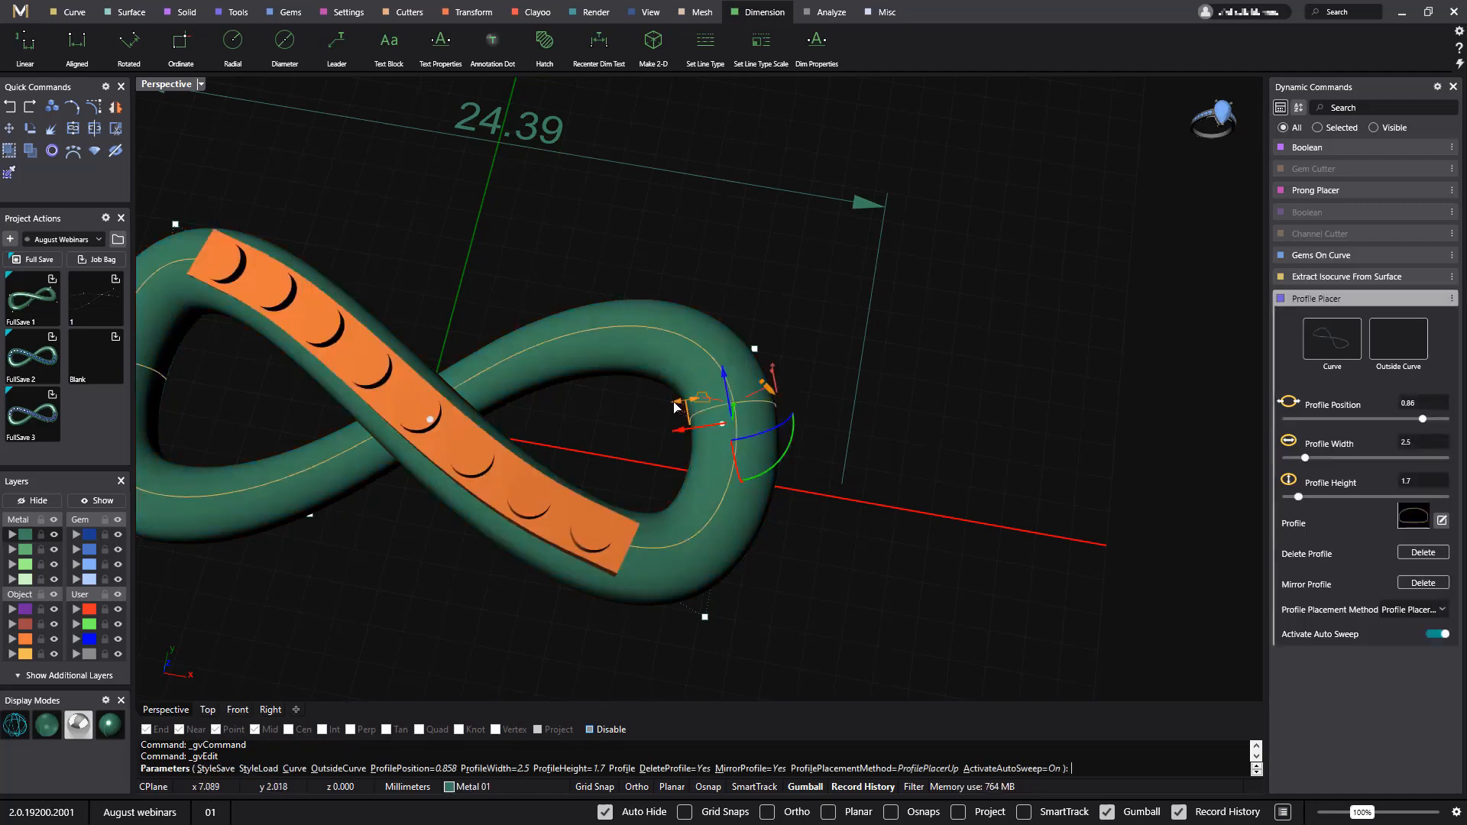
scroll(679, 417, up, 3)
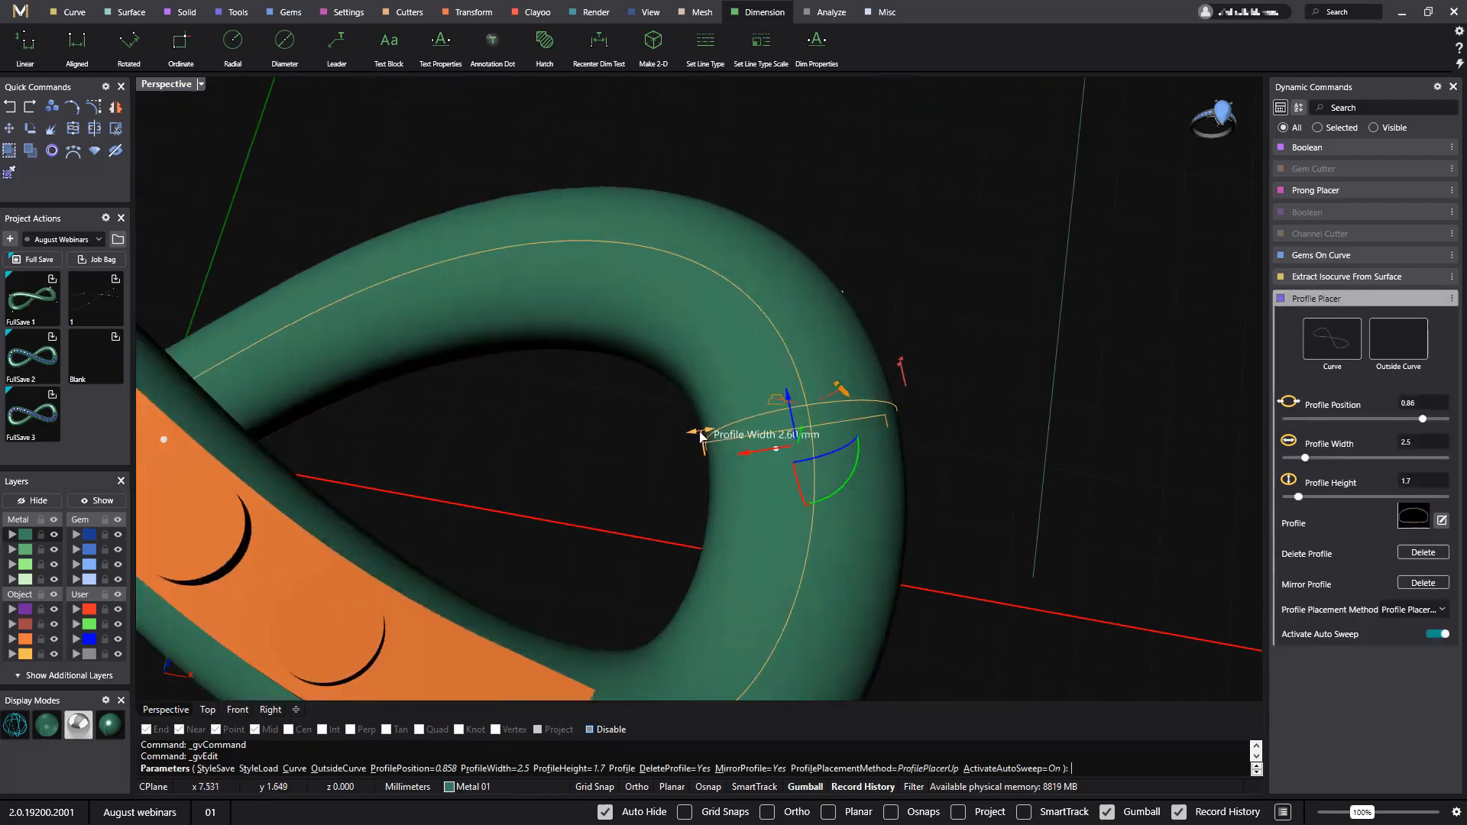
drag(700, 436, 718, 441)
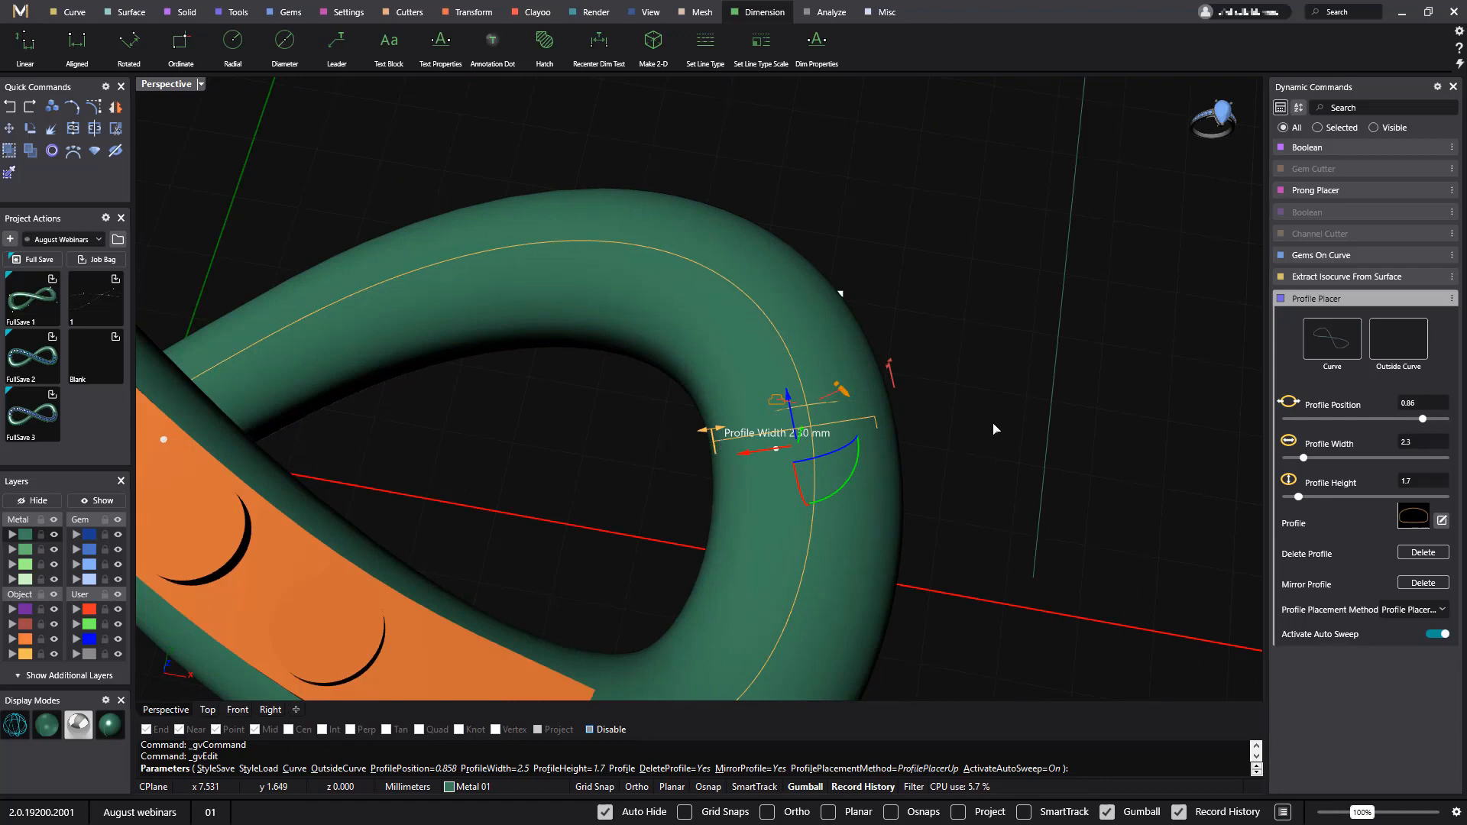
key(Return)
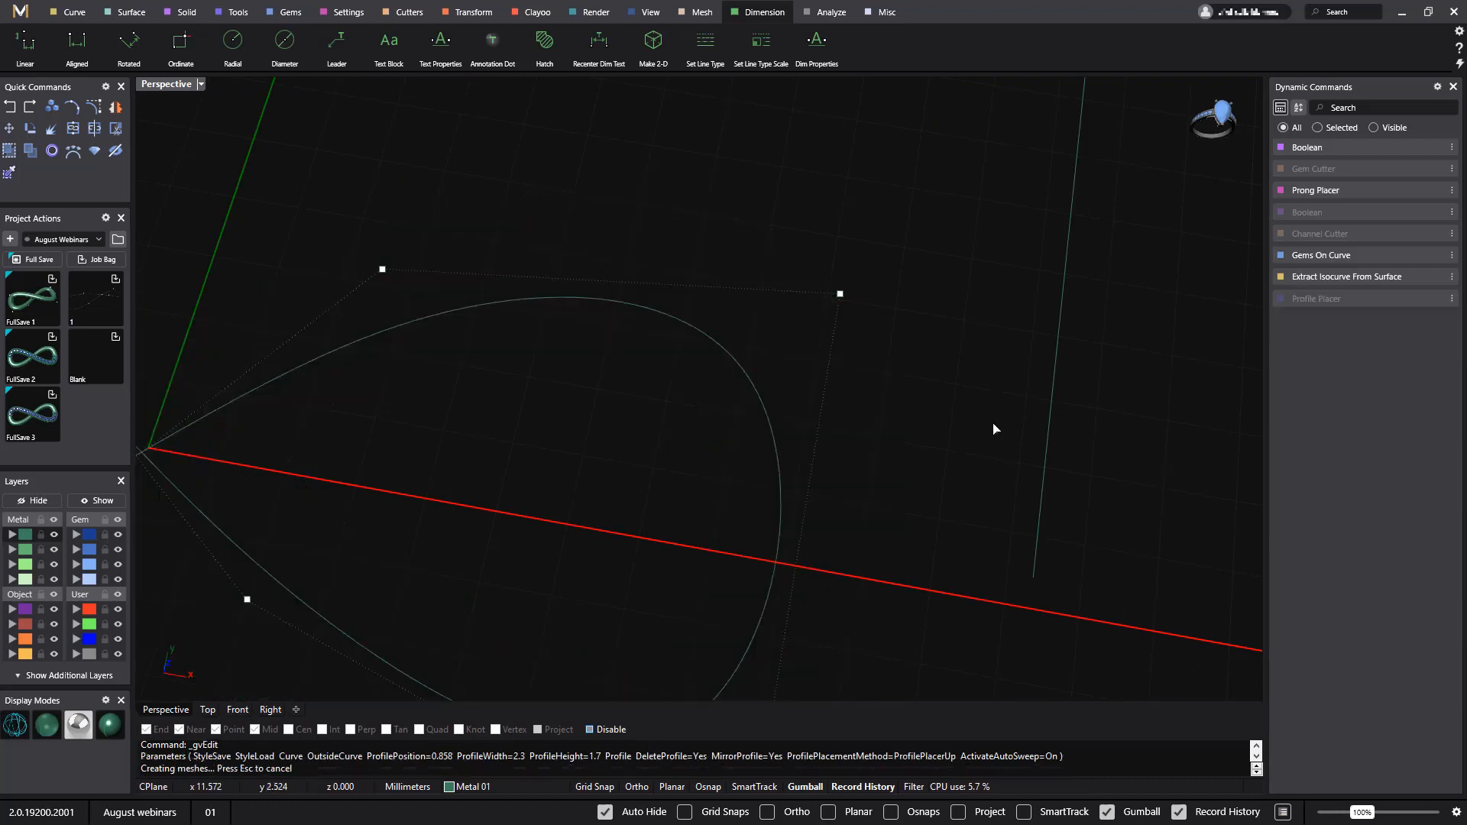
Step: Select the infinity base curve and try scaling it down uniformly with the gumball, then undo that scale
scroll(568, 461, down, 5)
scroll(567, 456, down, 3)
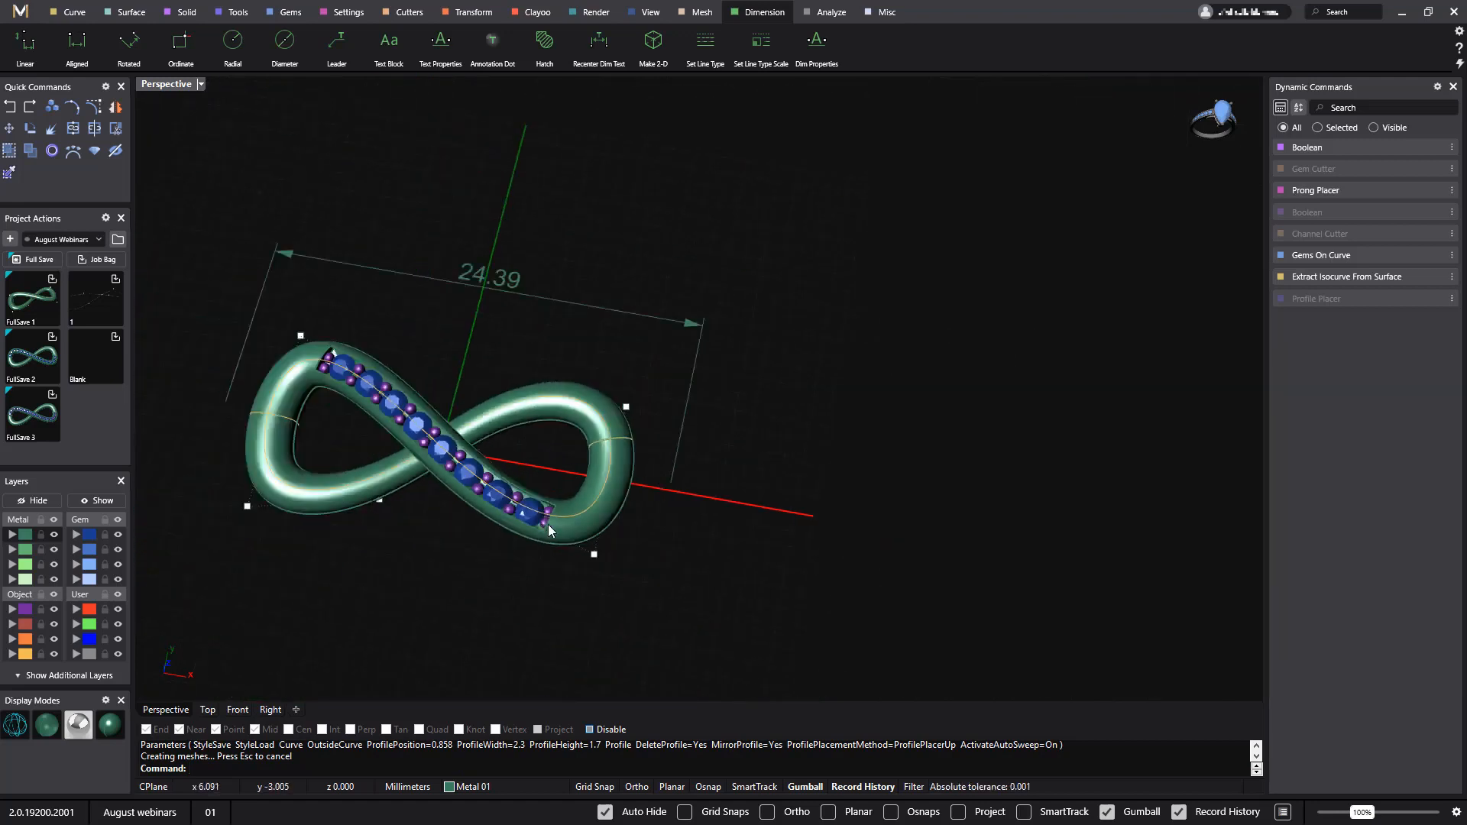
right_drag(613, 459, 667, 446)
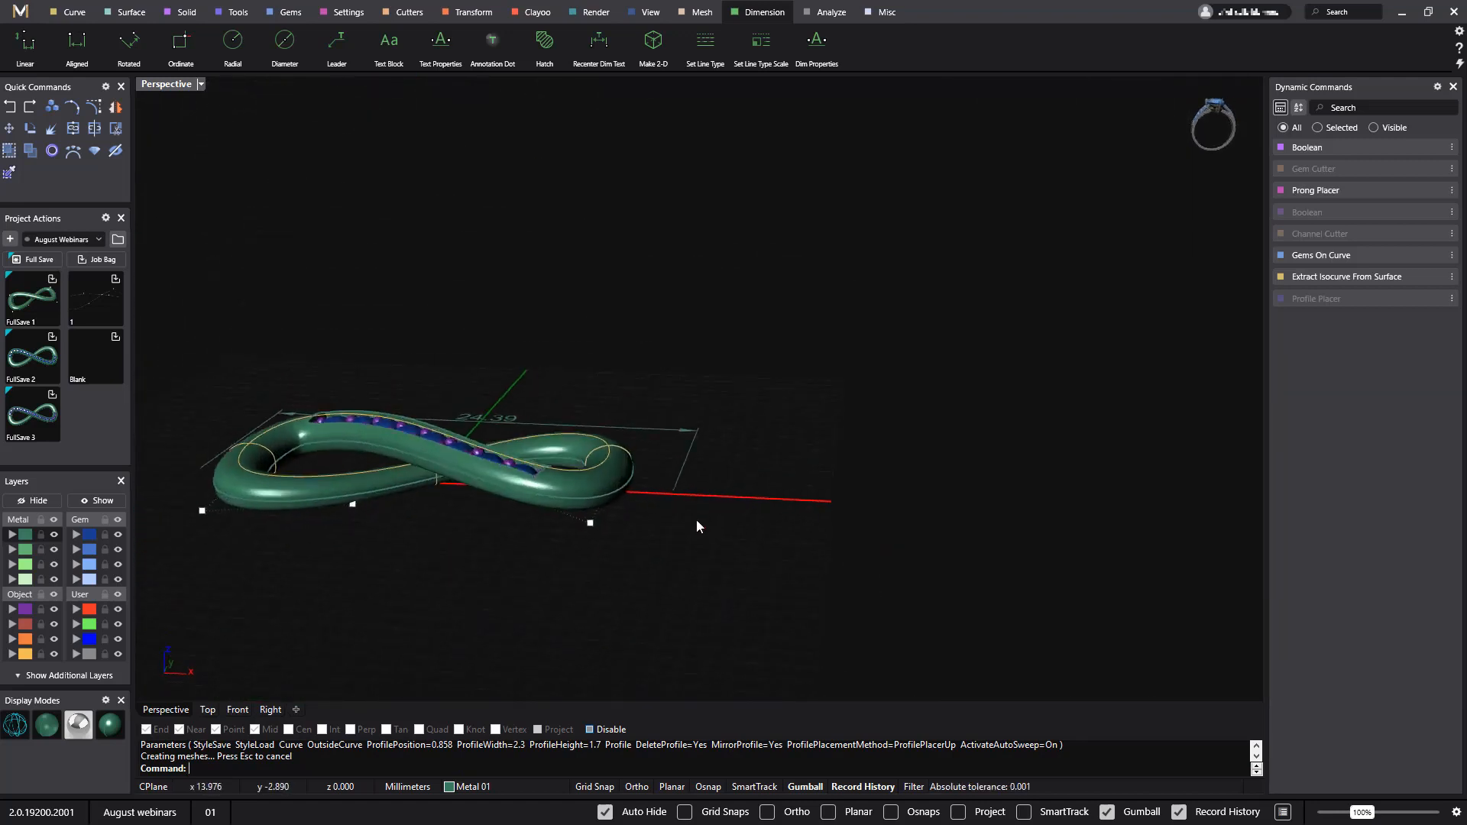
shift+right_drag(730, 489, 914, 498)
right_drag(736, 376, 767, 631)
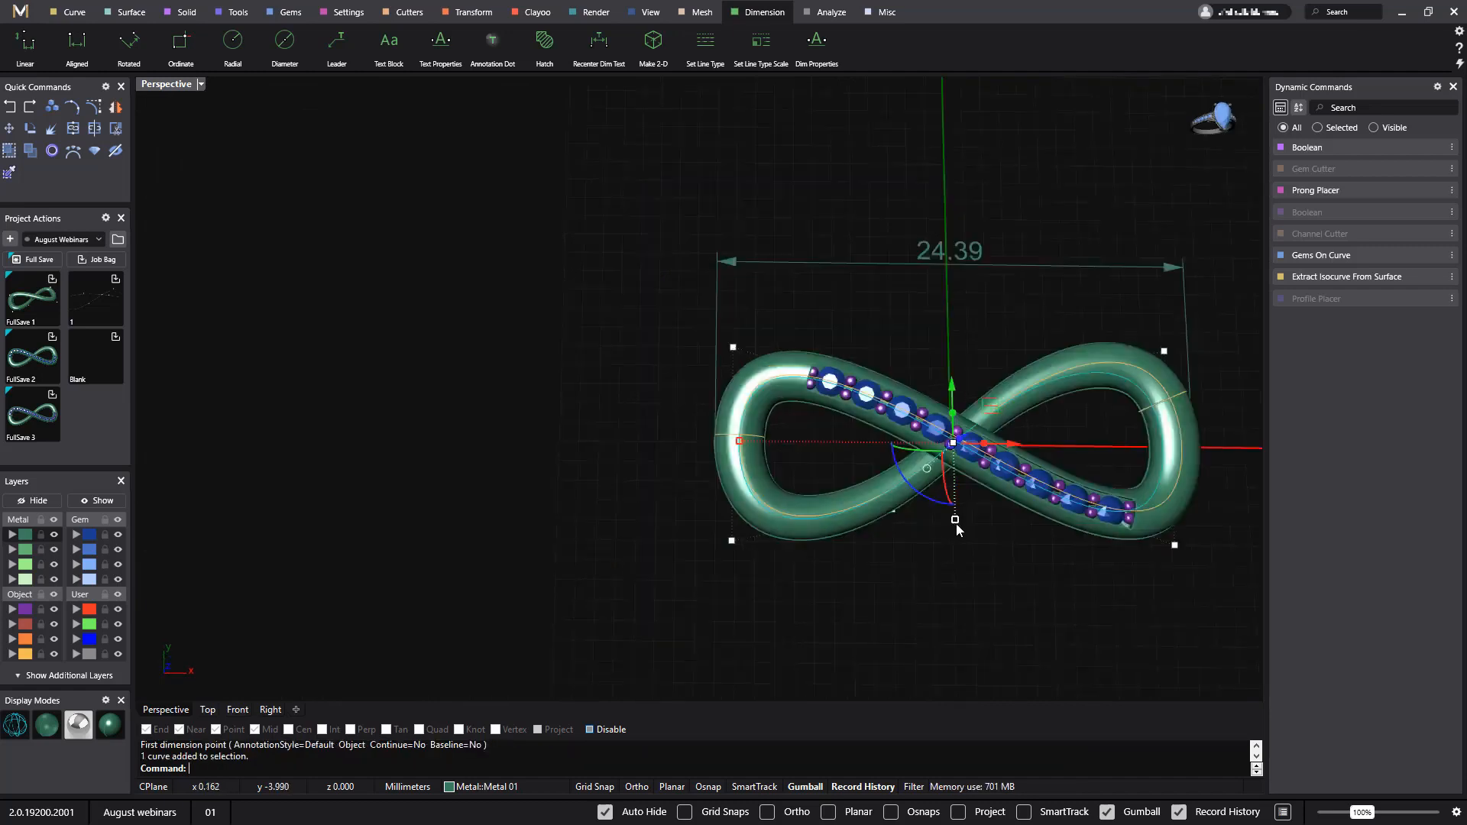
drag(958, 521, 961, 507)
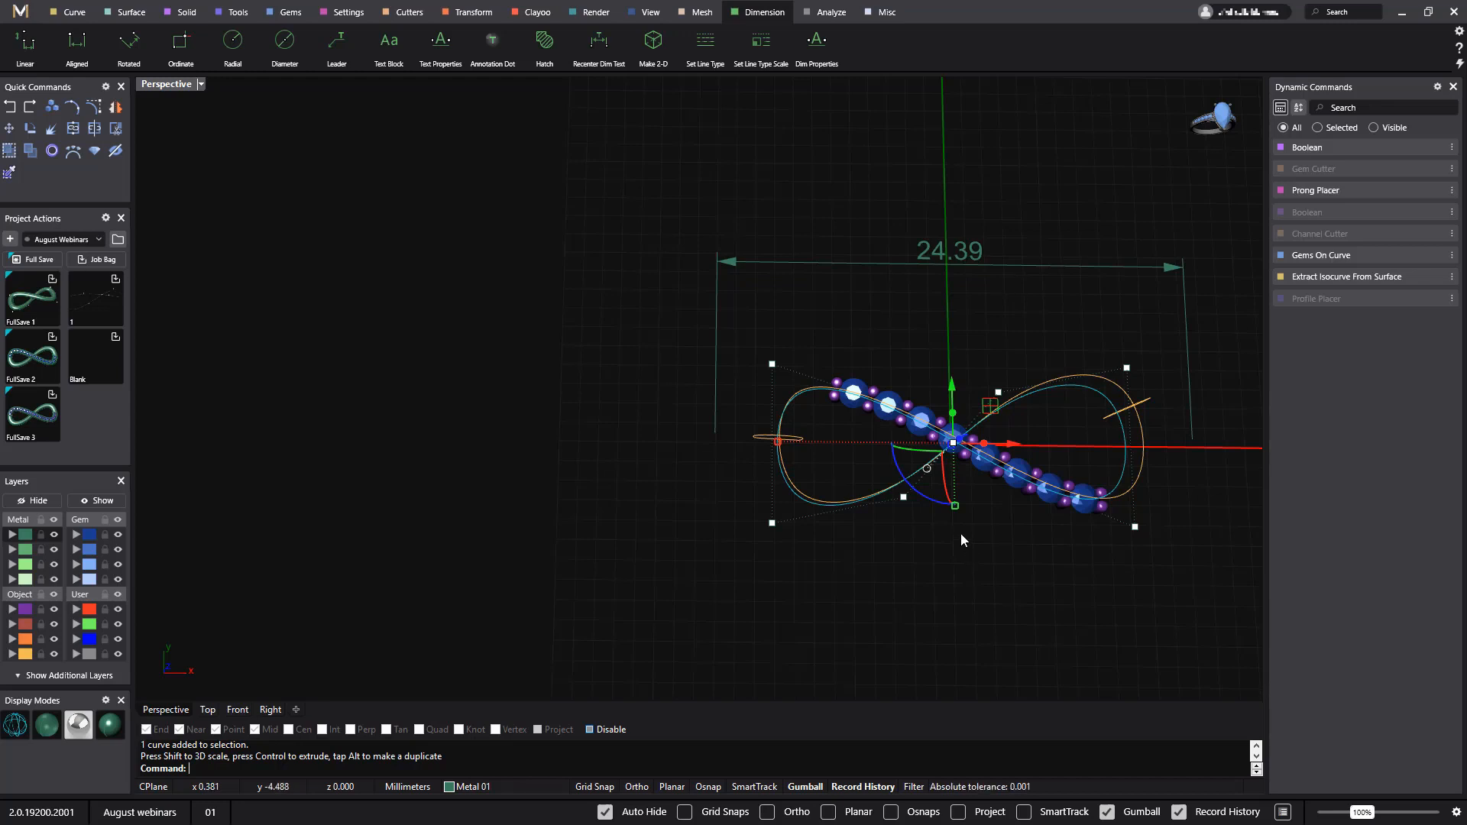
key(ctrl+z)
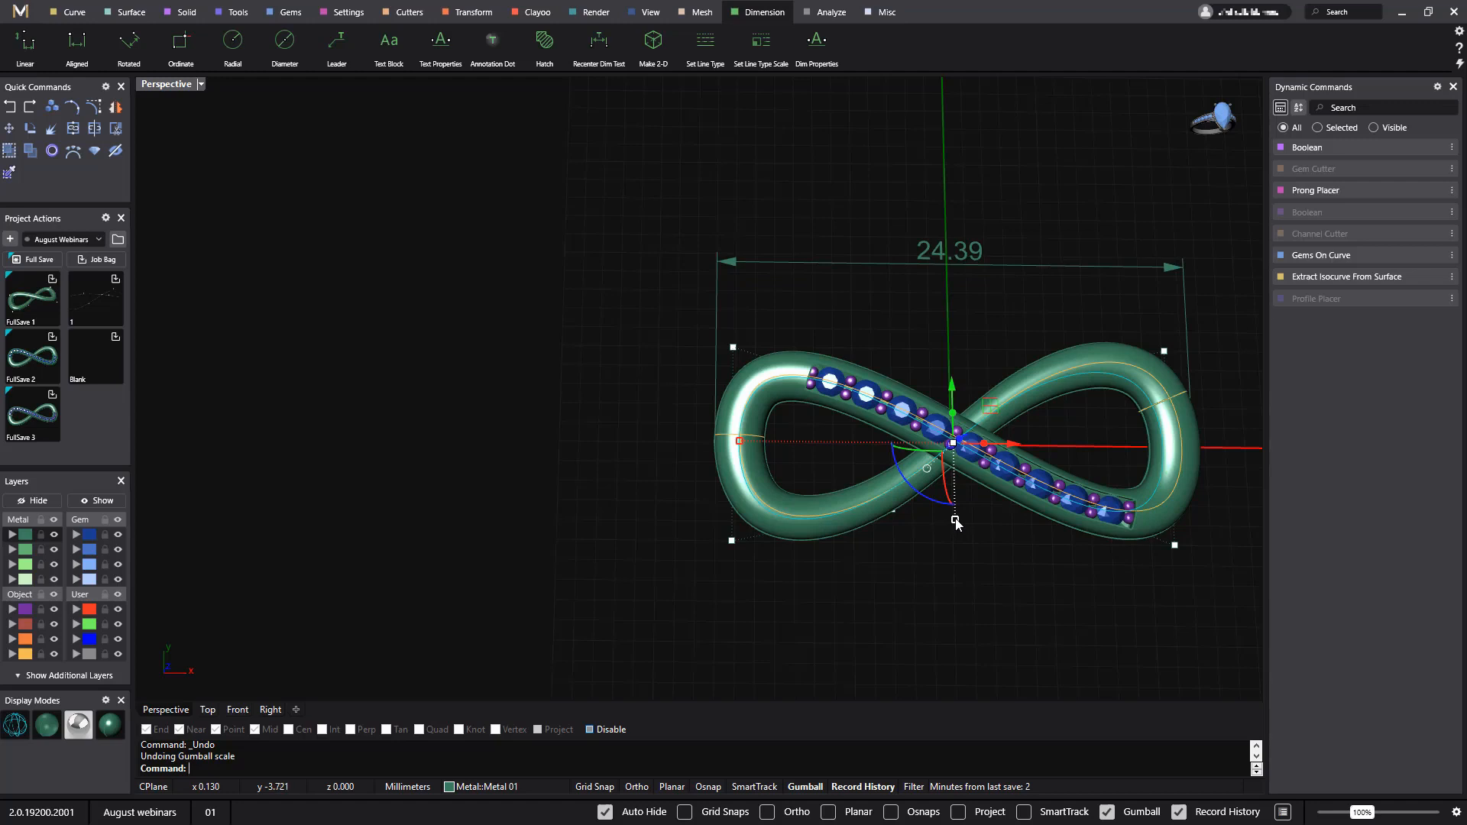
Step: Scale the infinity base curve down uniformly, enlarge it back to just under its original size, and deselect it
drag(955, 521, 956, 512)
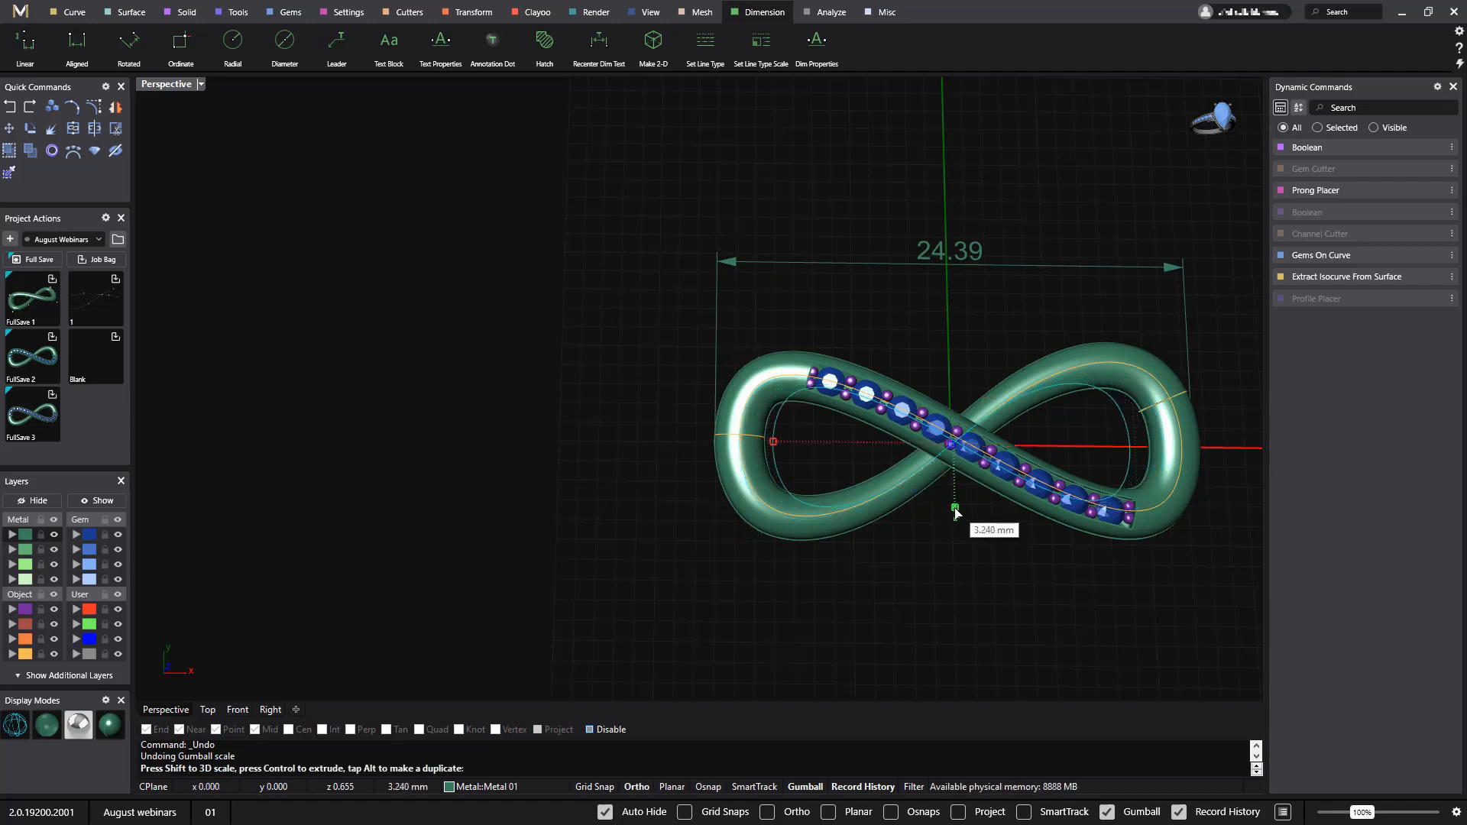
drag(955, 512, 955, 512)
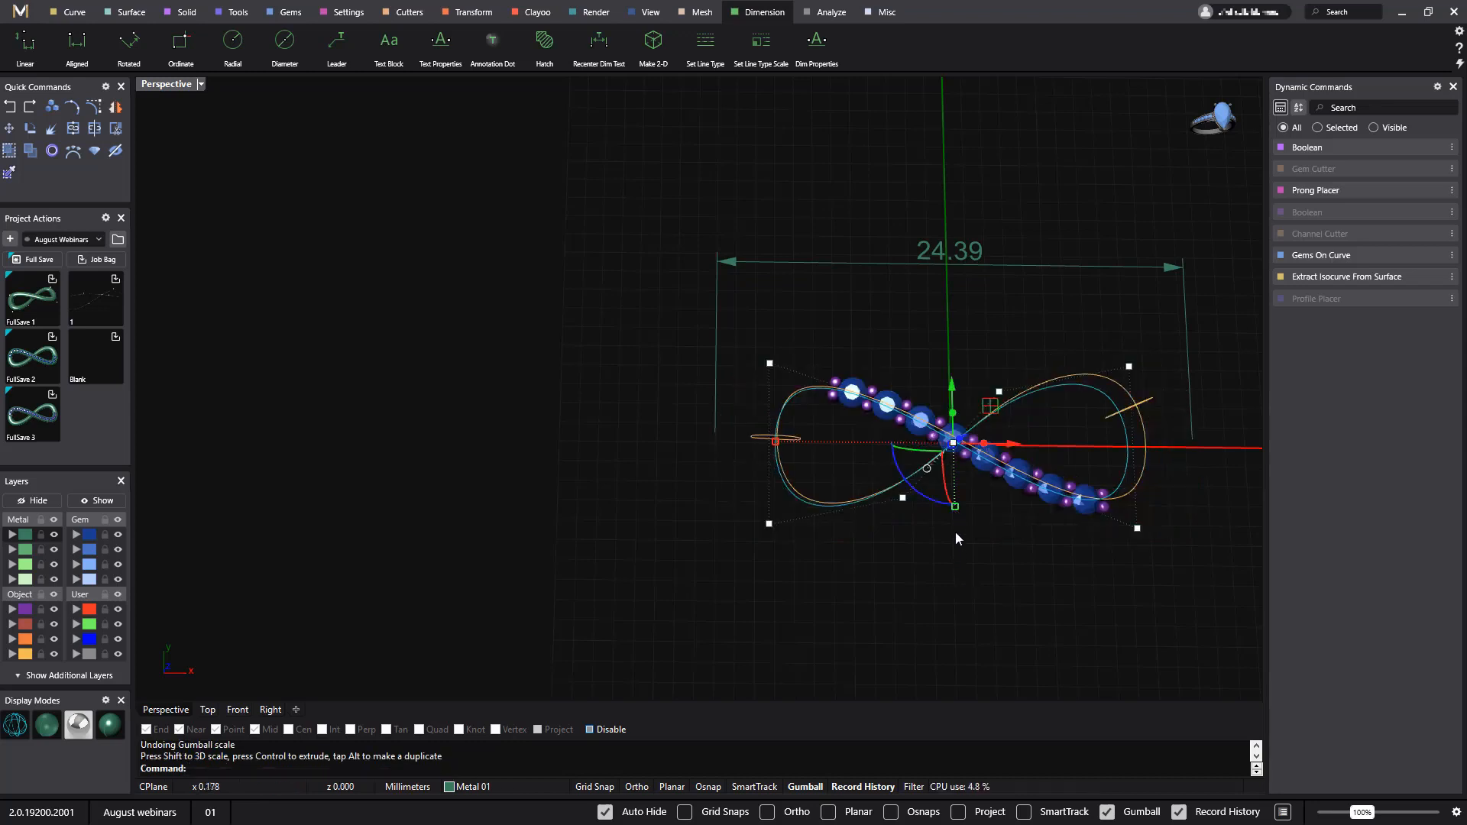
drag(959, 509, 962, 519)
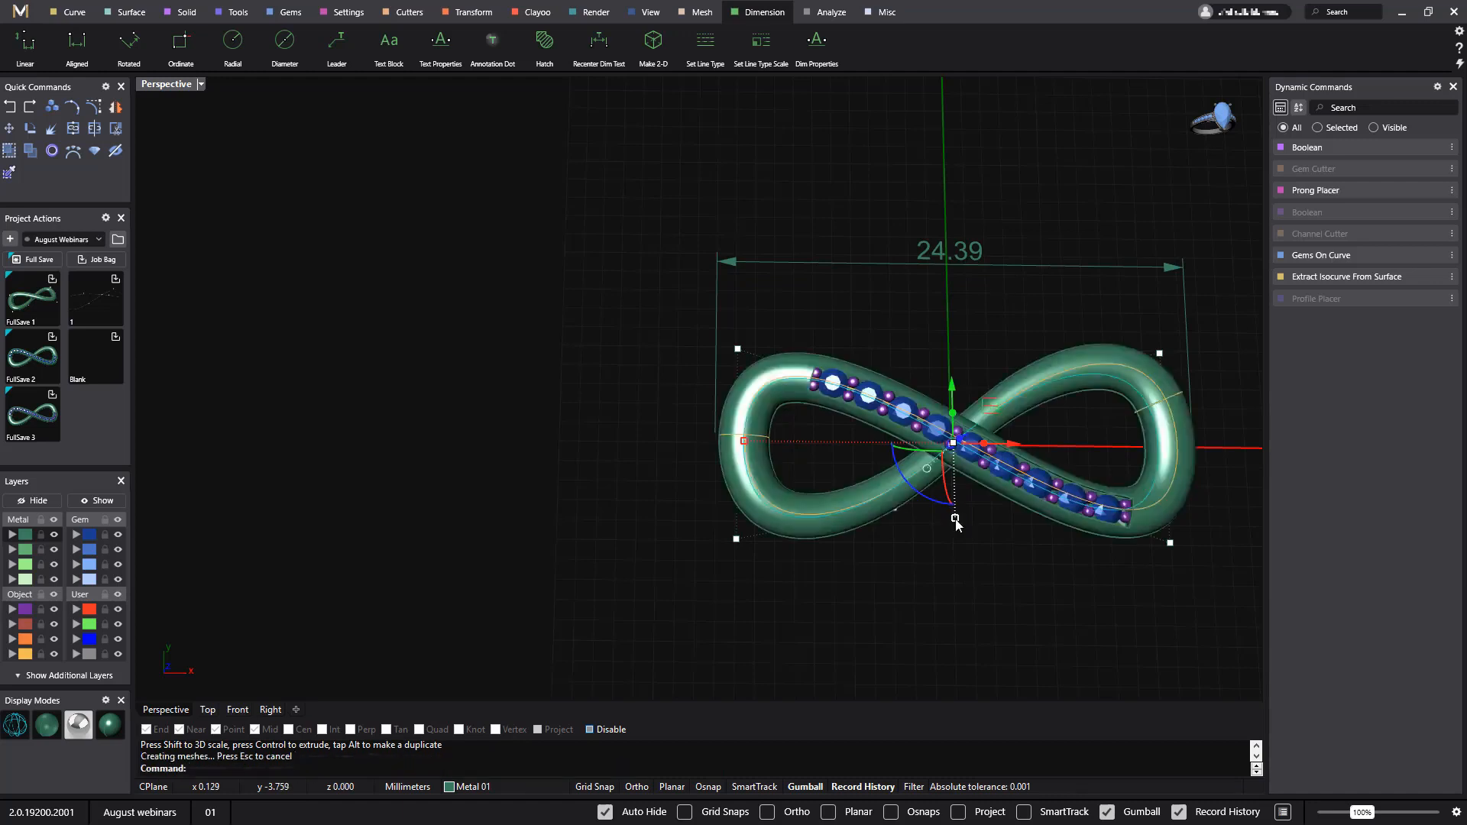
click(971, 597)
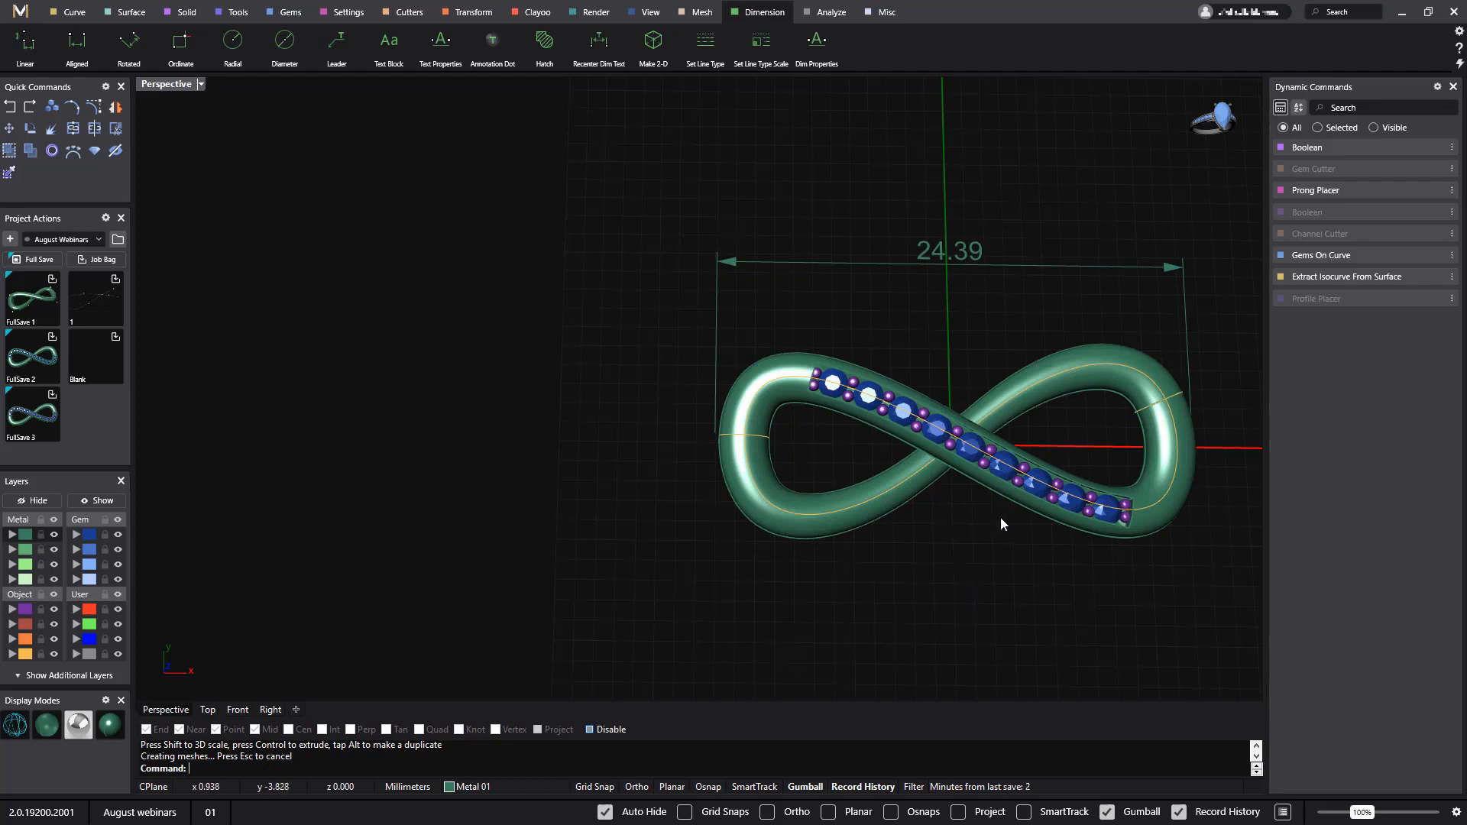
Step: Select the infinity base curve from the pendant's underside, then return to viewing the gem-set face
right_drag(1002, 517, 1012, 261)
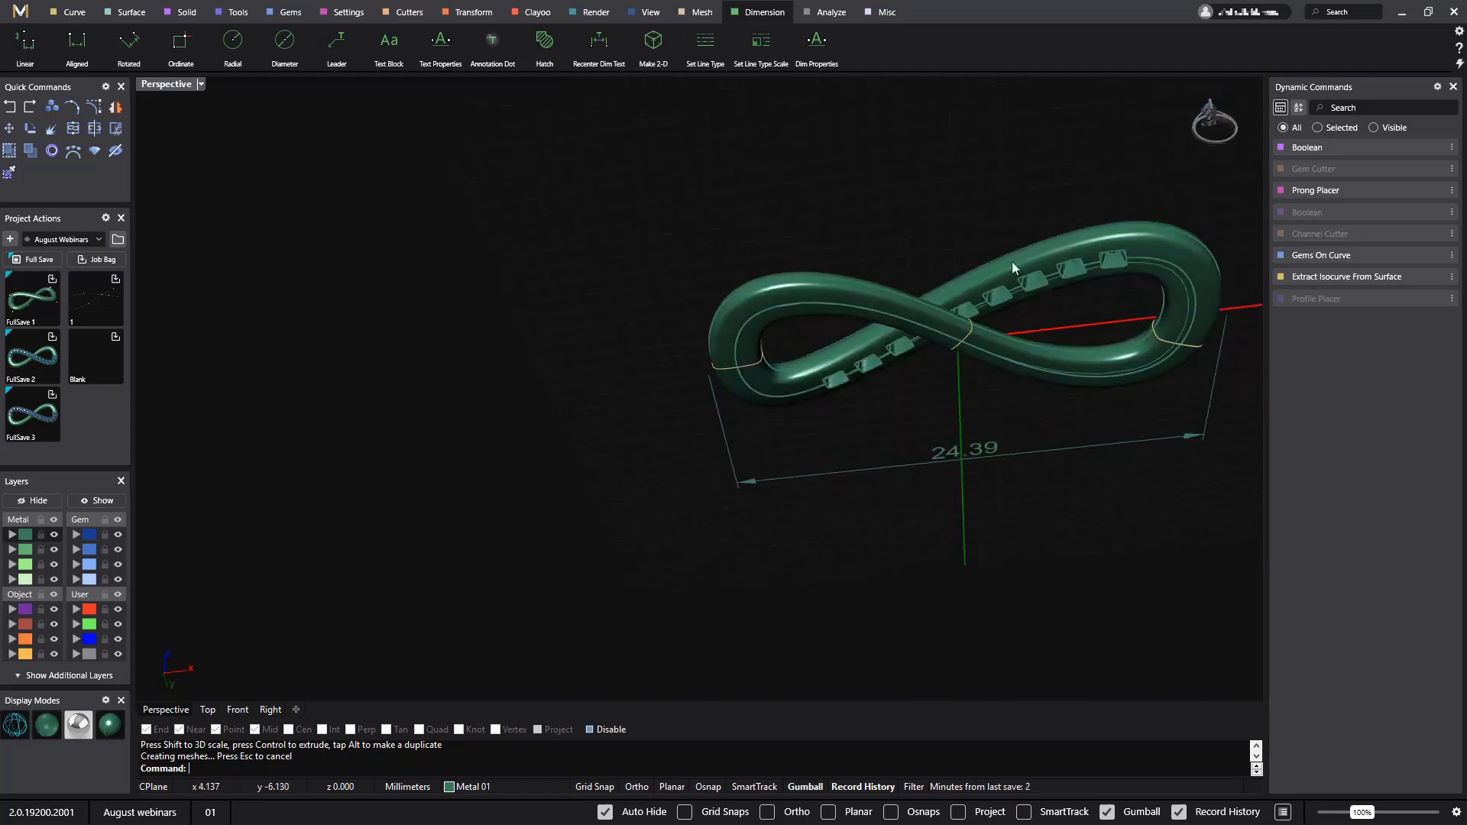
click(1031, 374)
shift+click(1188, 309)
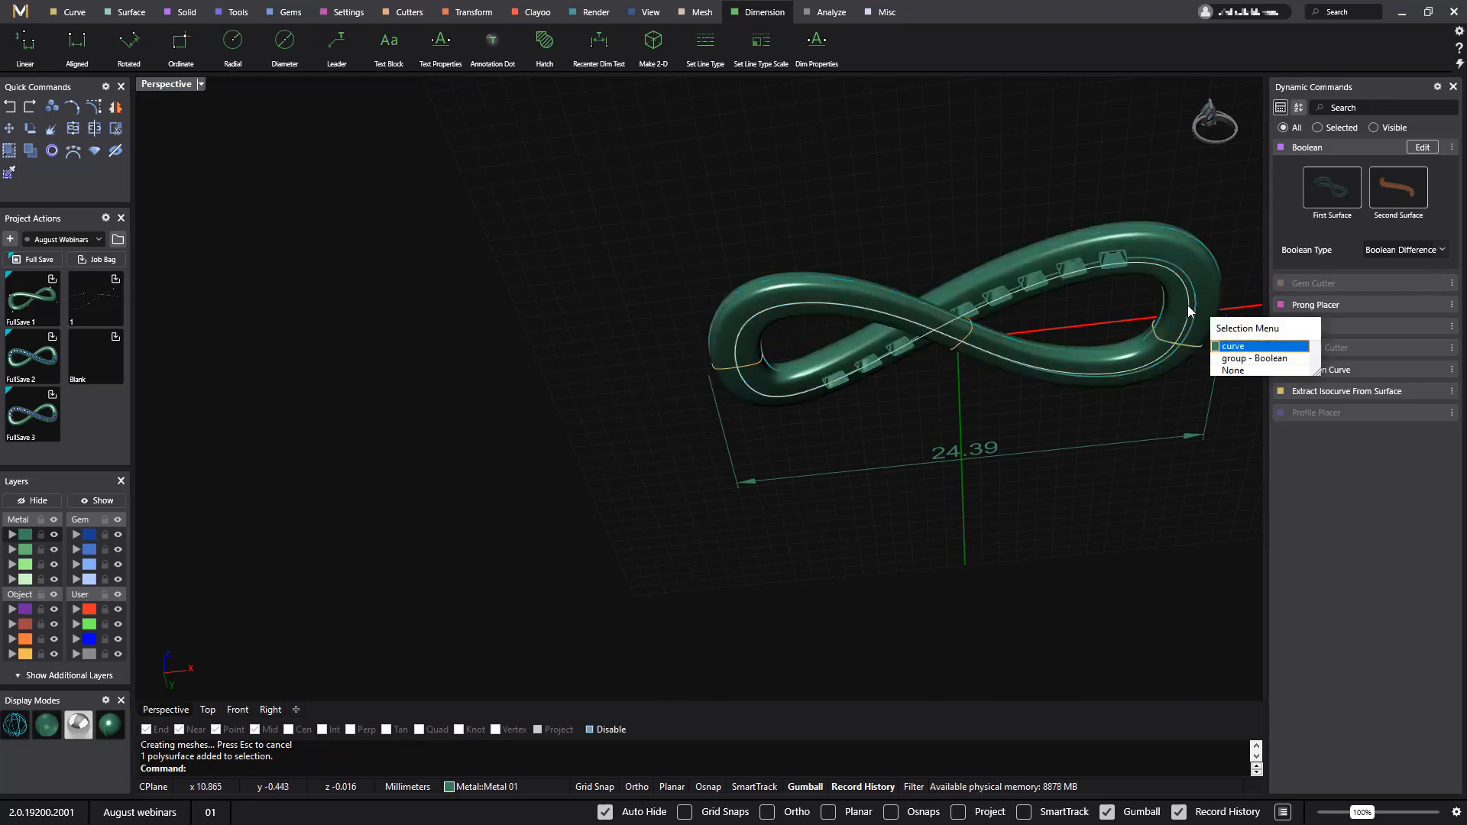
click(1229, 356)
right_drag(1174, 376, 1037, 72)
right_drag(978, 281, 1003, 301)
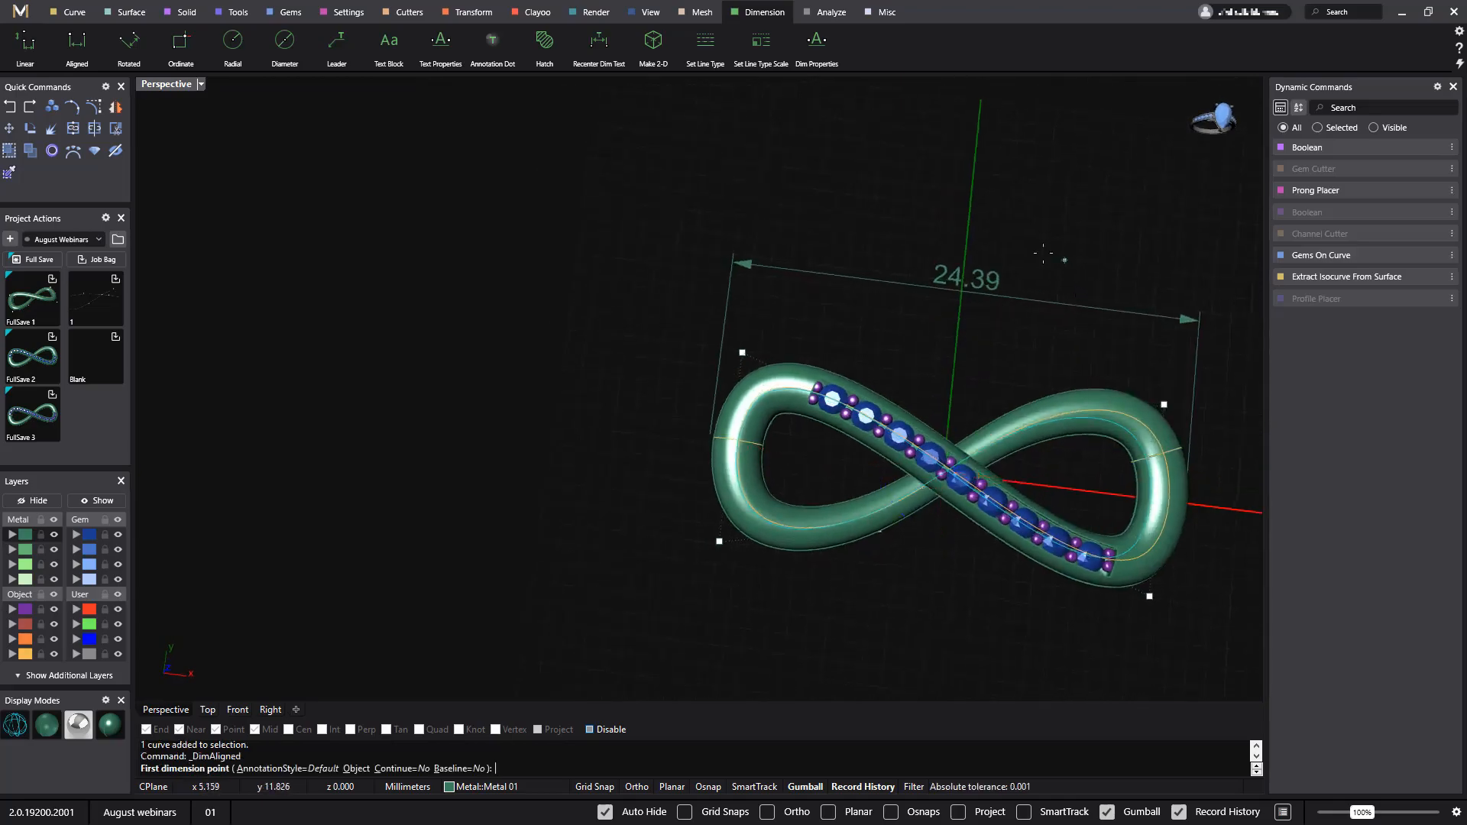
right_drag(1052, 255, 921, 173)
key(Return)
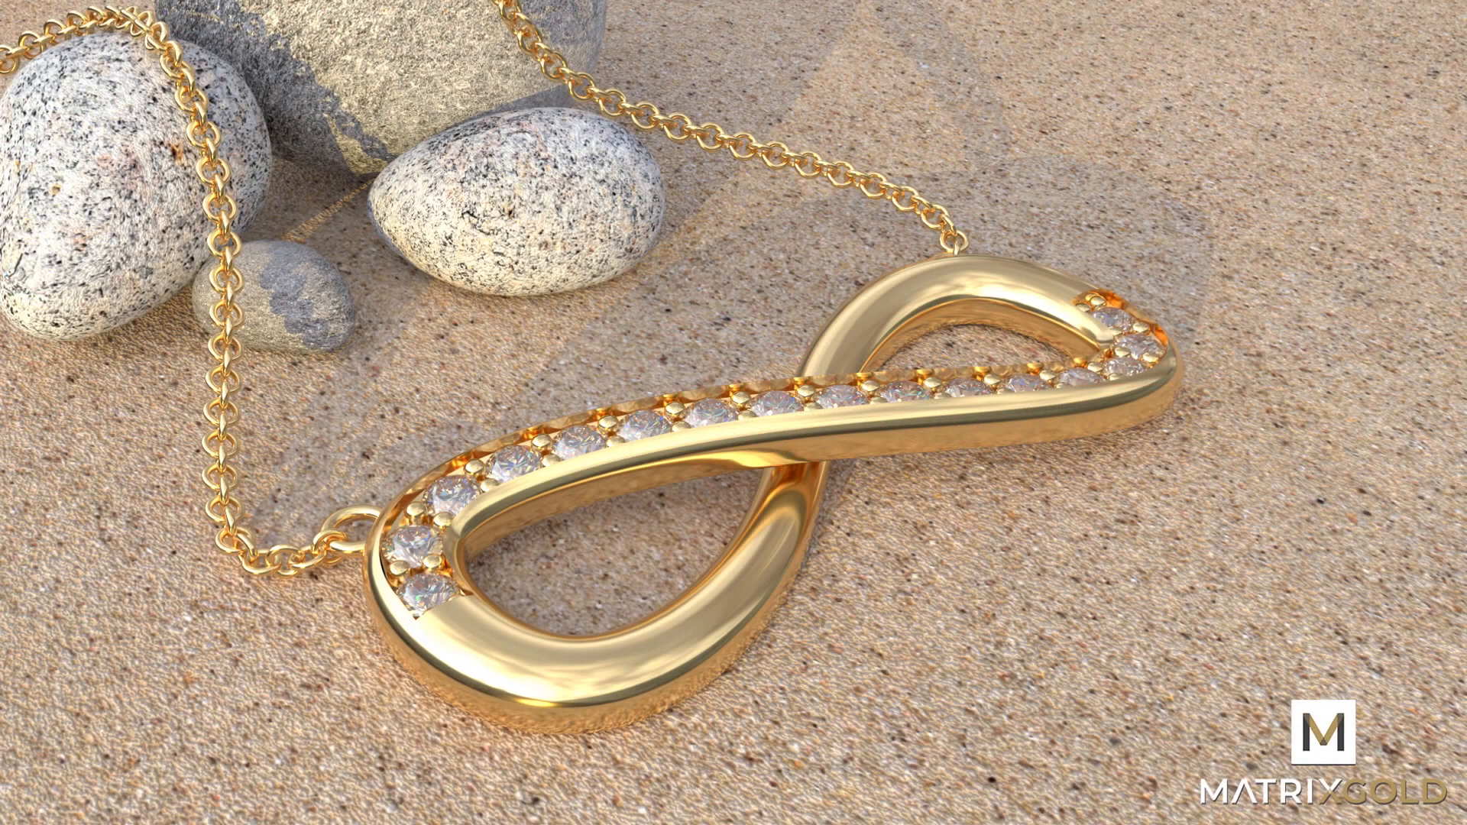